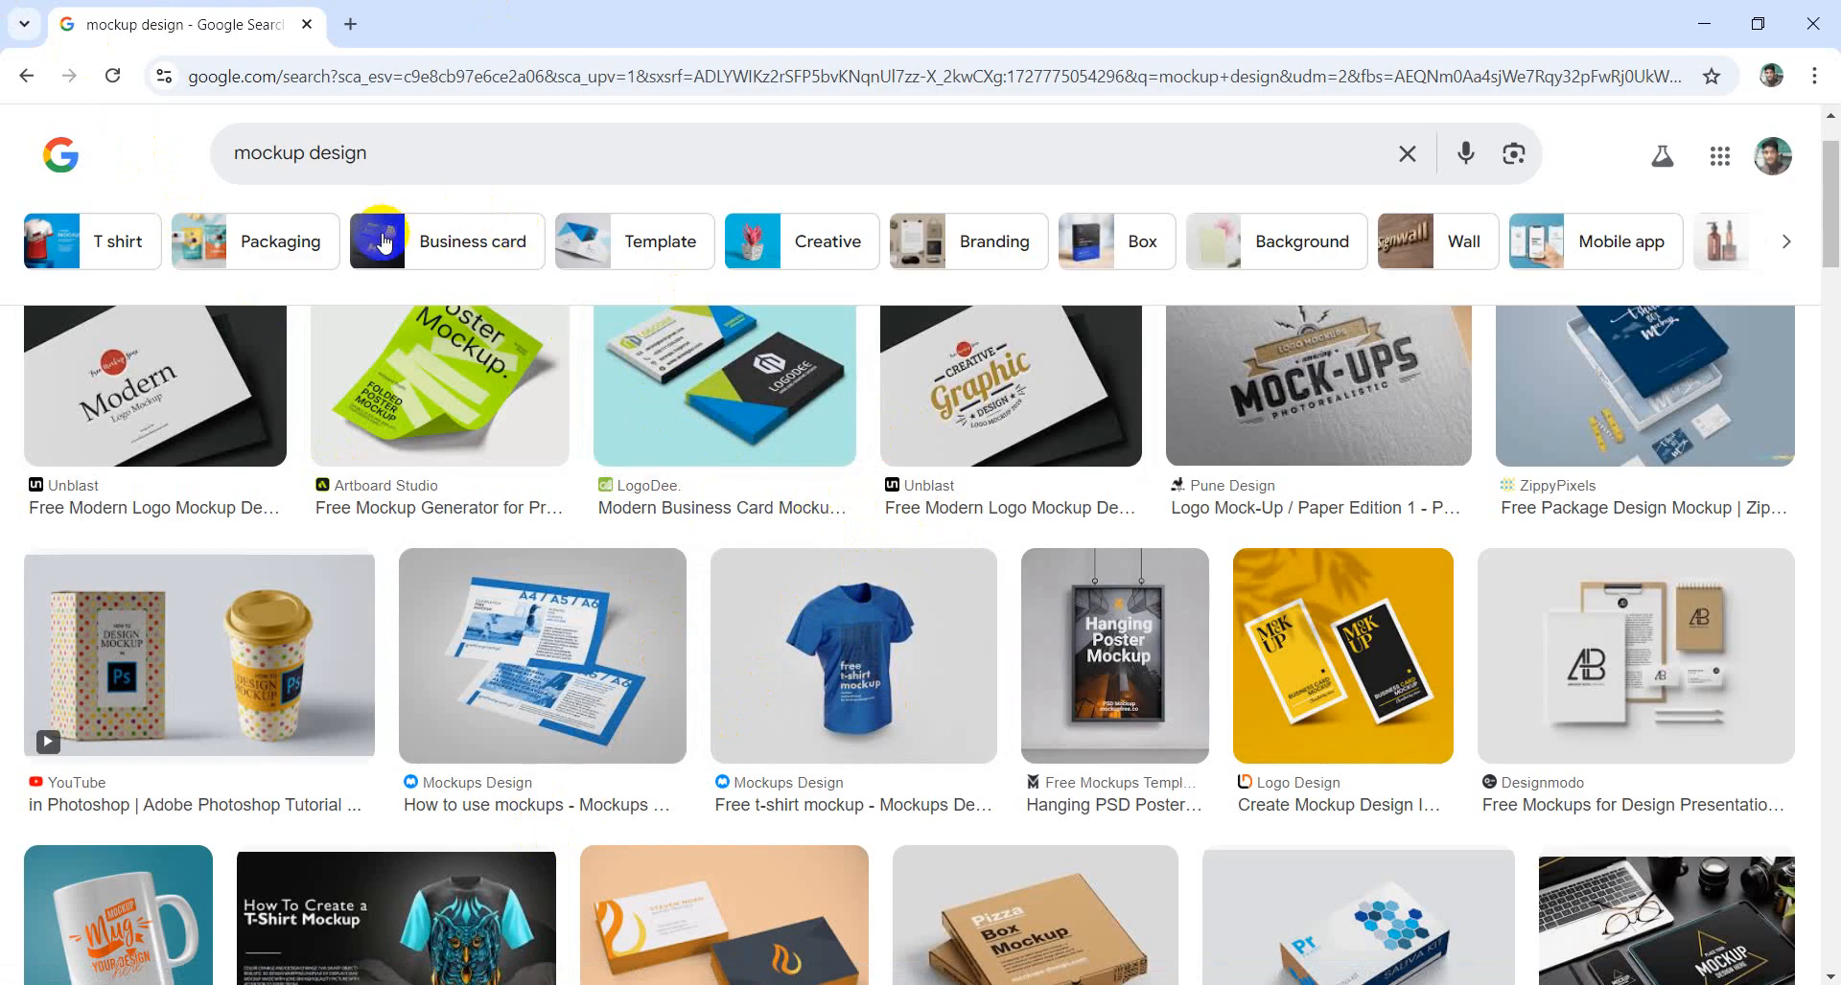
# - Narrow the mockup image results to business cards, examine the example designs for inspiration, and close the browser
pyautogui.click(421, 236)
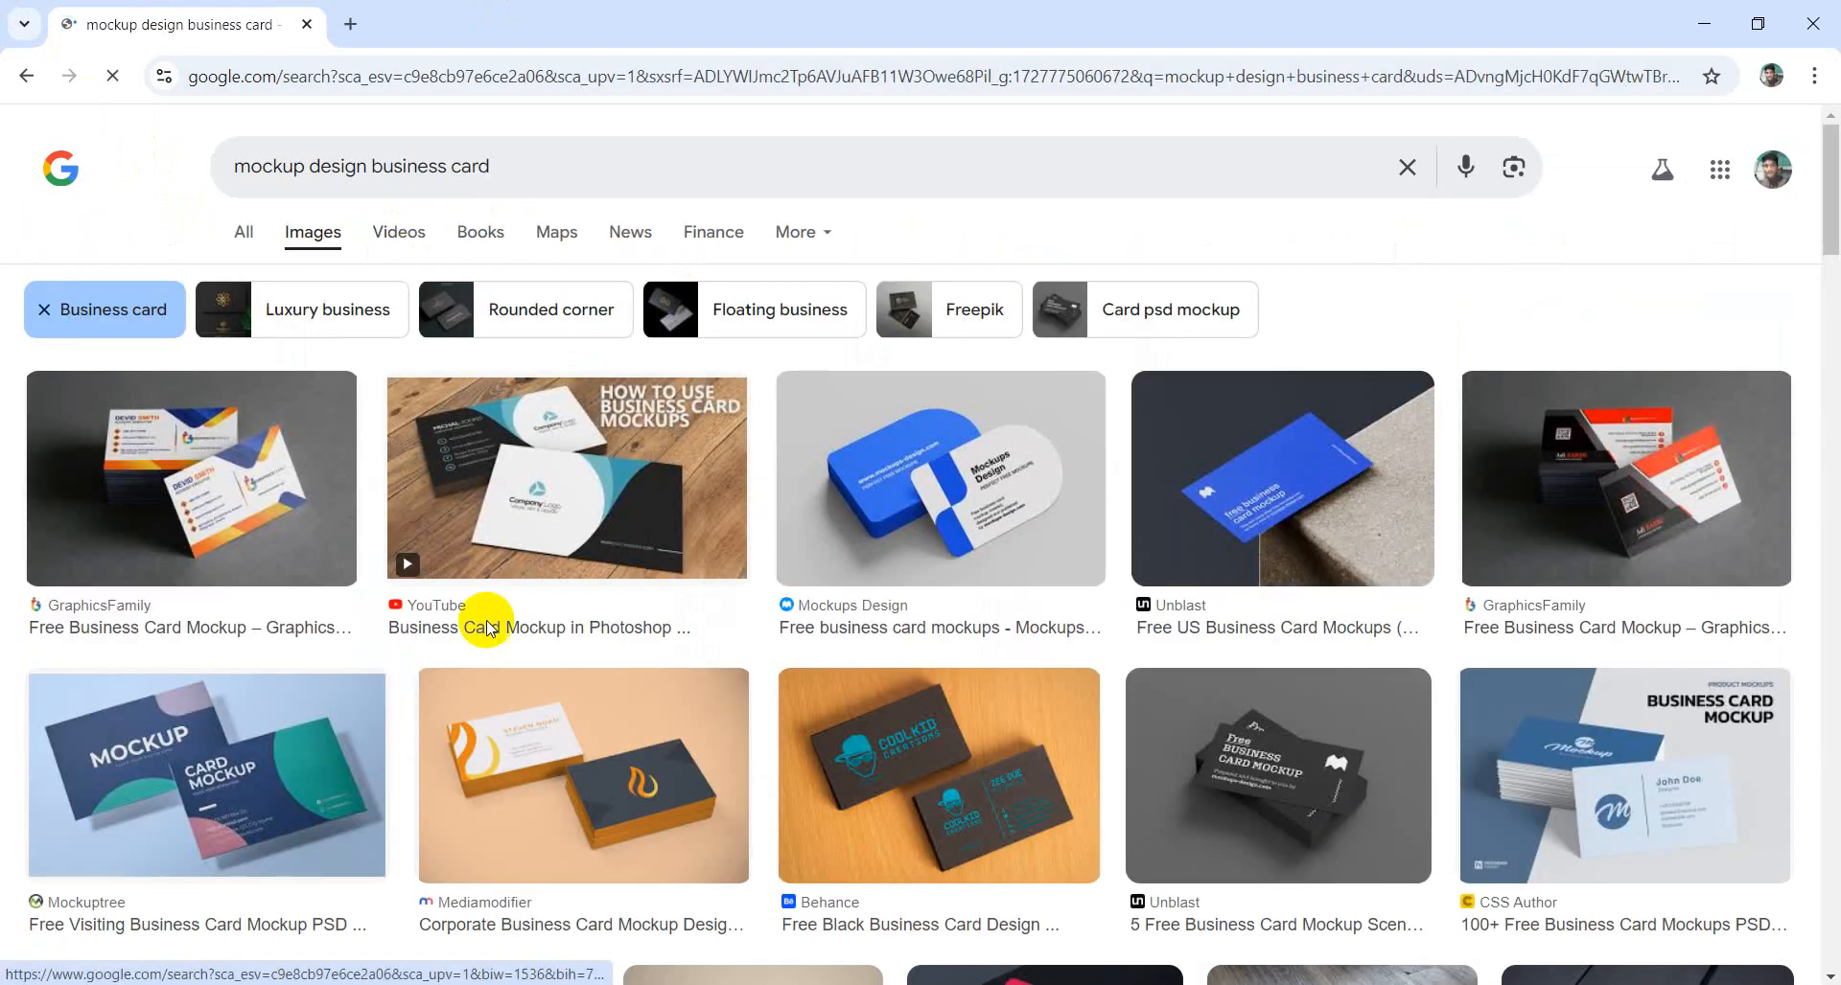
pyautogui.scroll(-1, 975, 638)
pyautogui.scroll(-1, 975, 636)
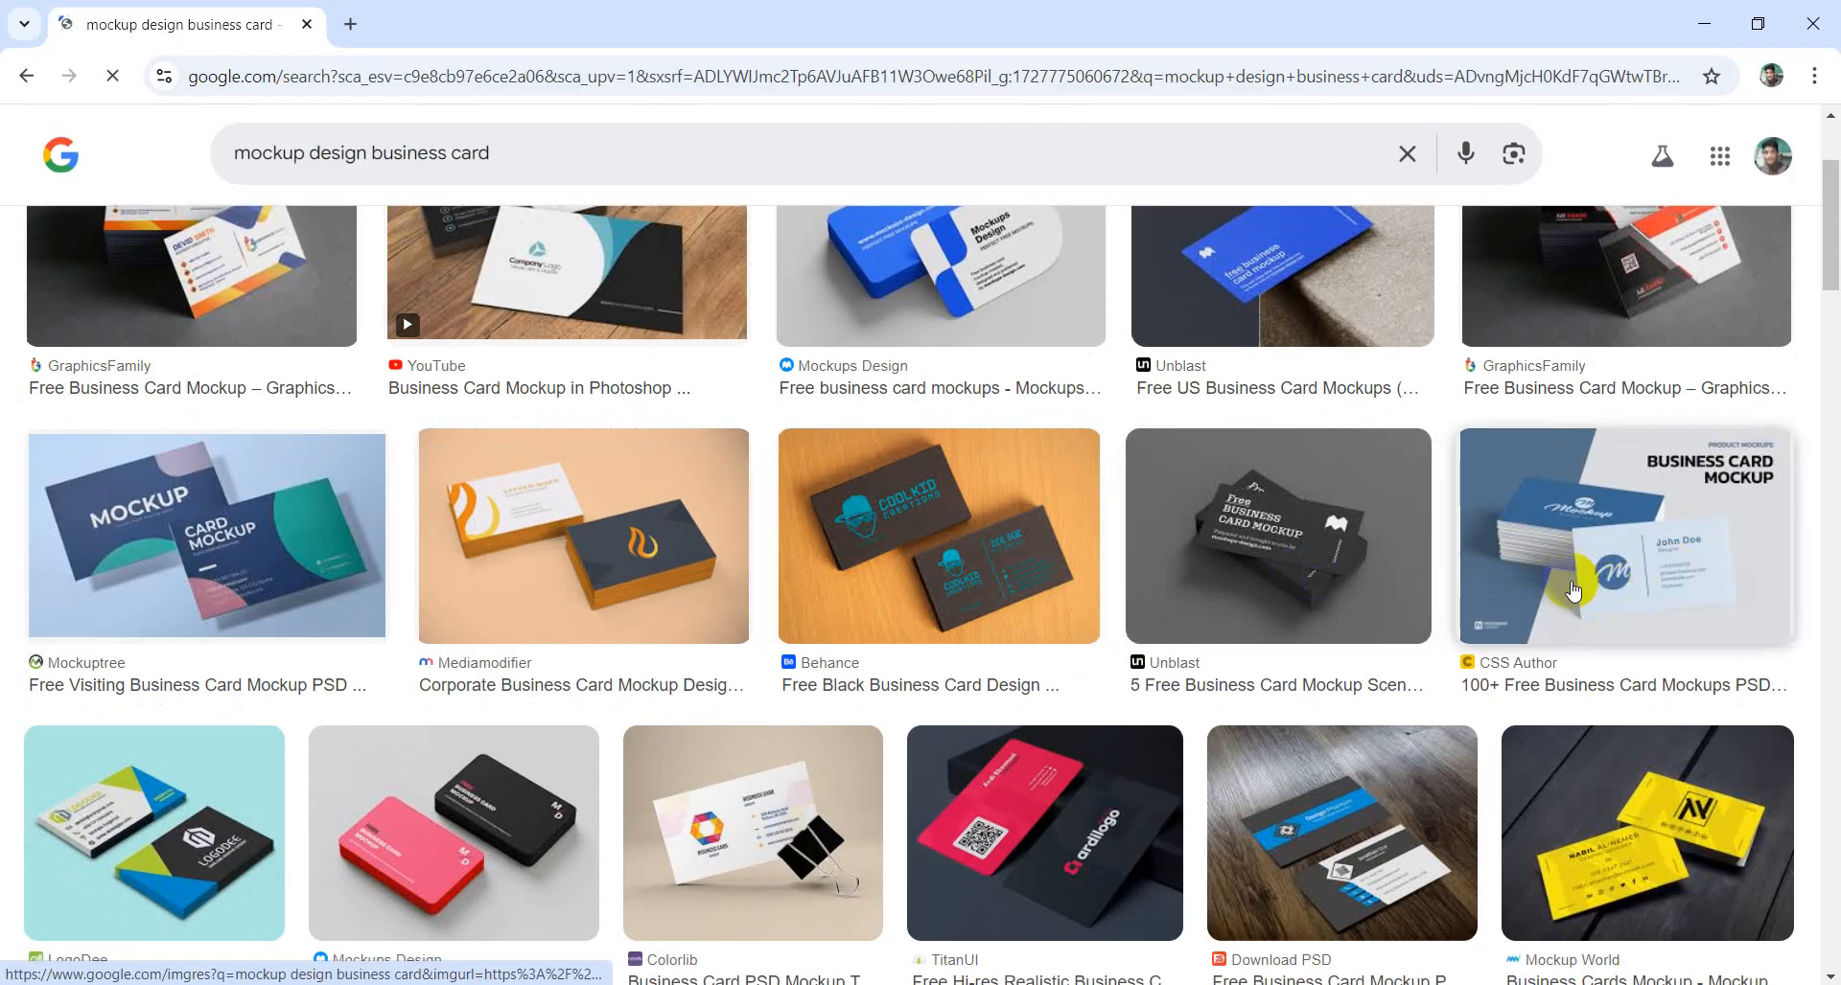
pyautogui.scroll(-5, 1026, 671)
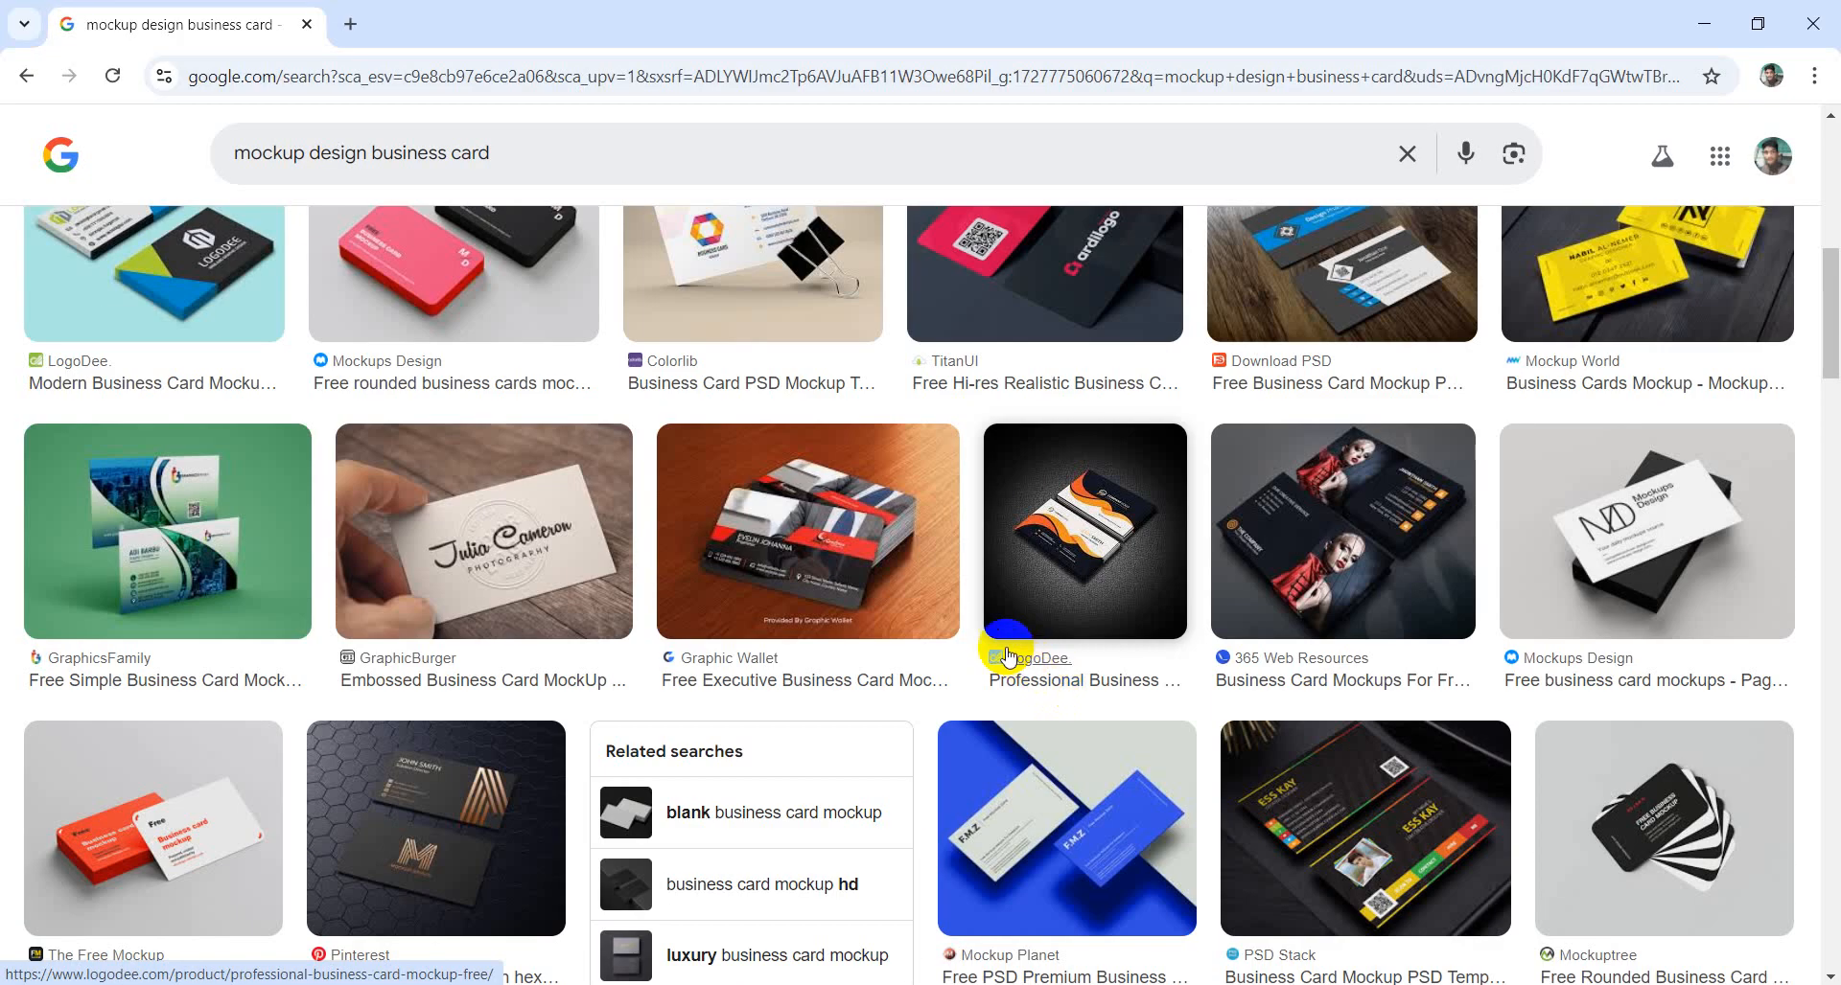
pyautogui.scroll(2, 1017, 652)
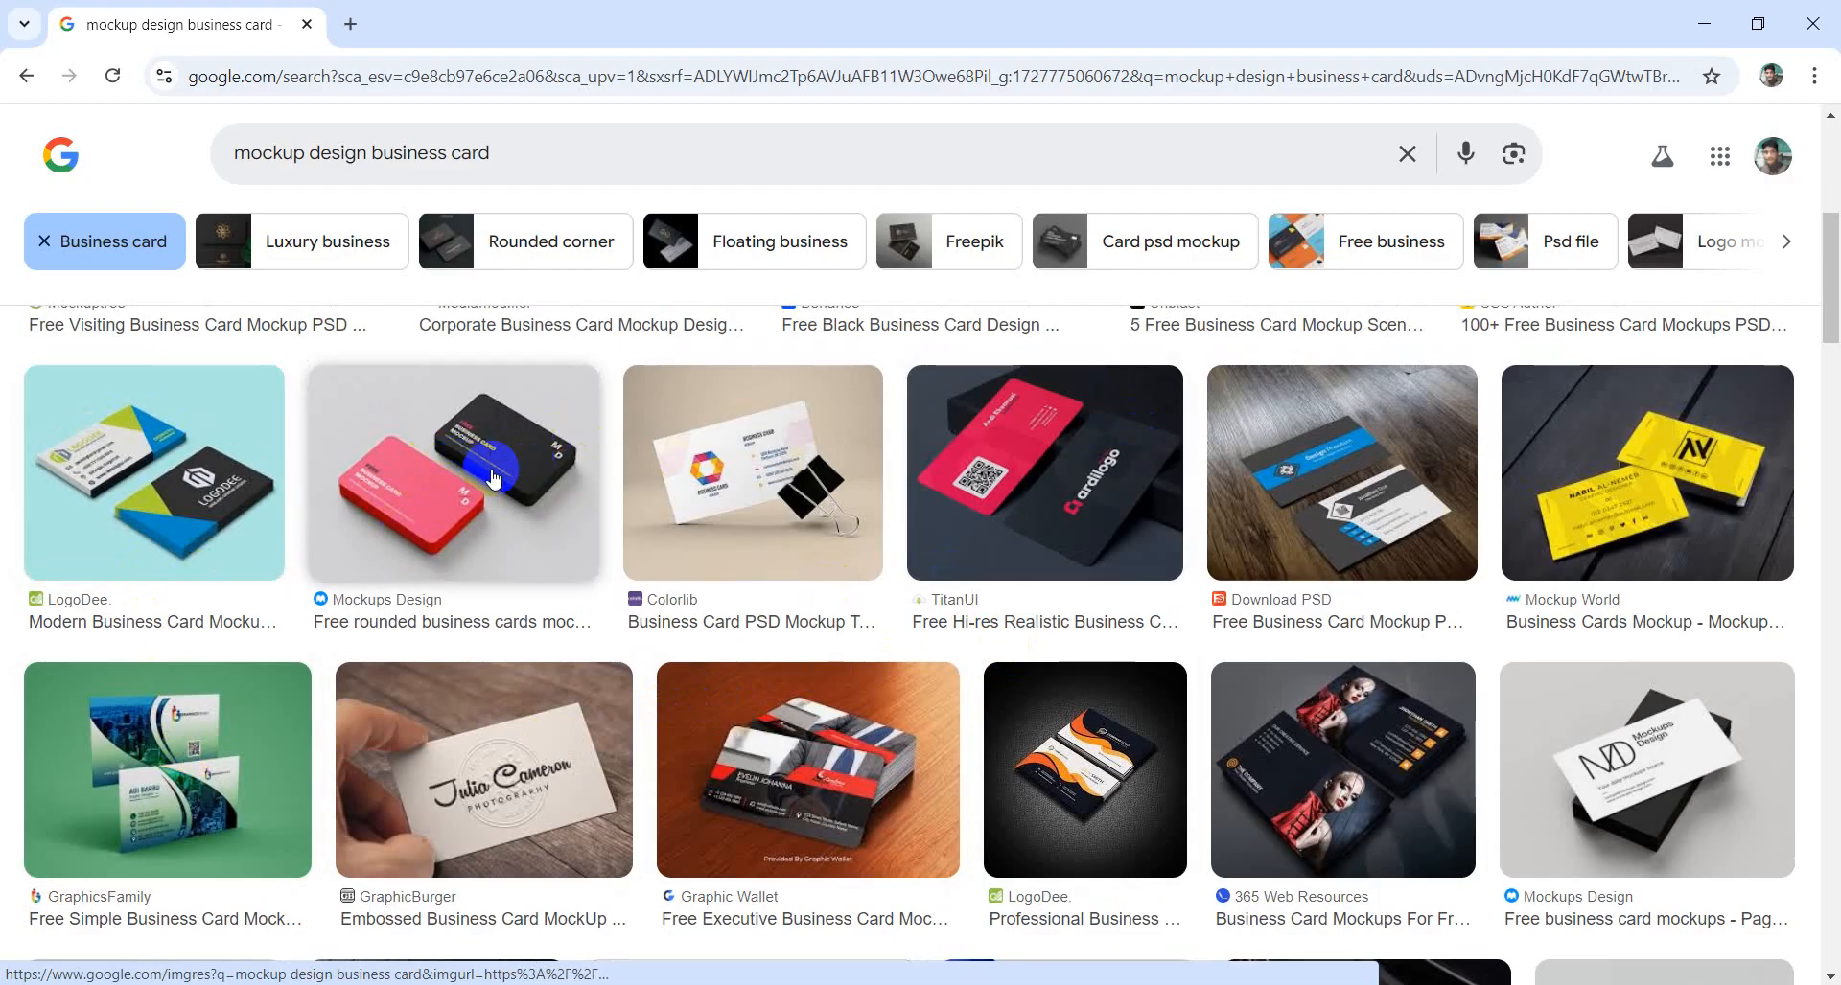
pyautogui.scroll(-4, 492, 475)
pyautogui.scroll(-3, 704, 597)
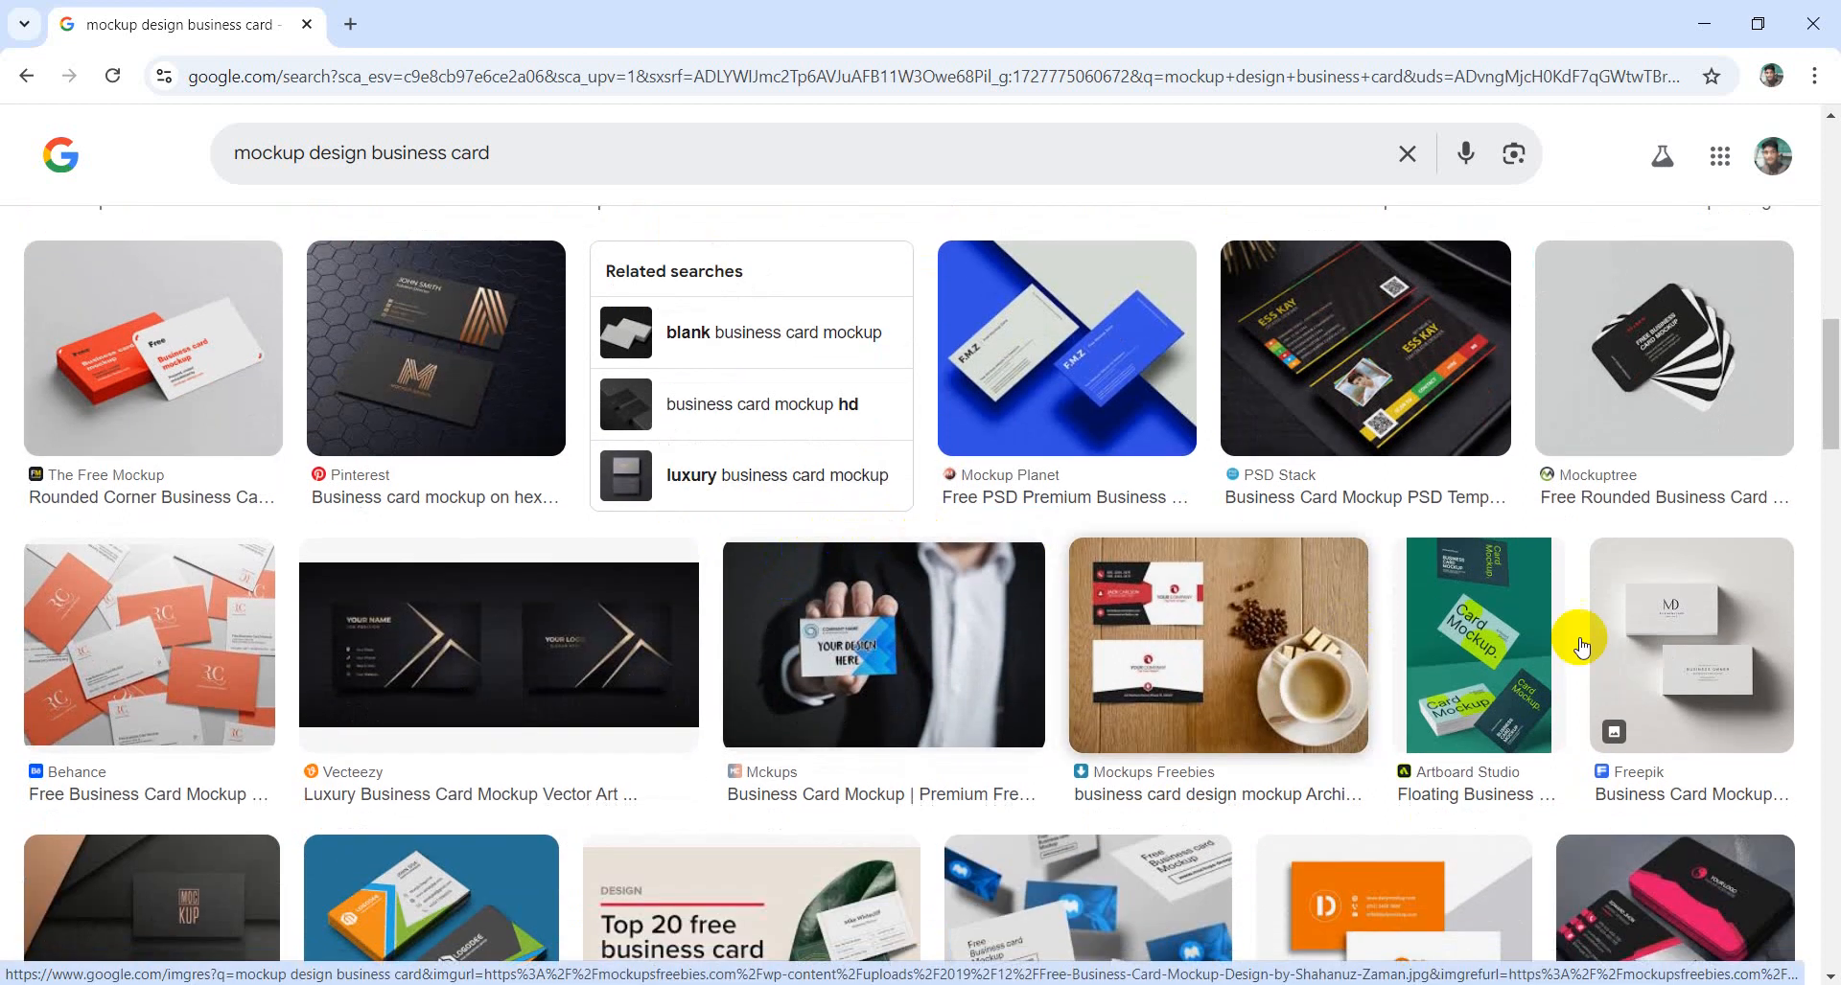
pyautogui.scroll(5, 1351, 638)
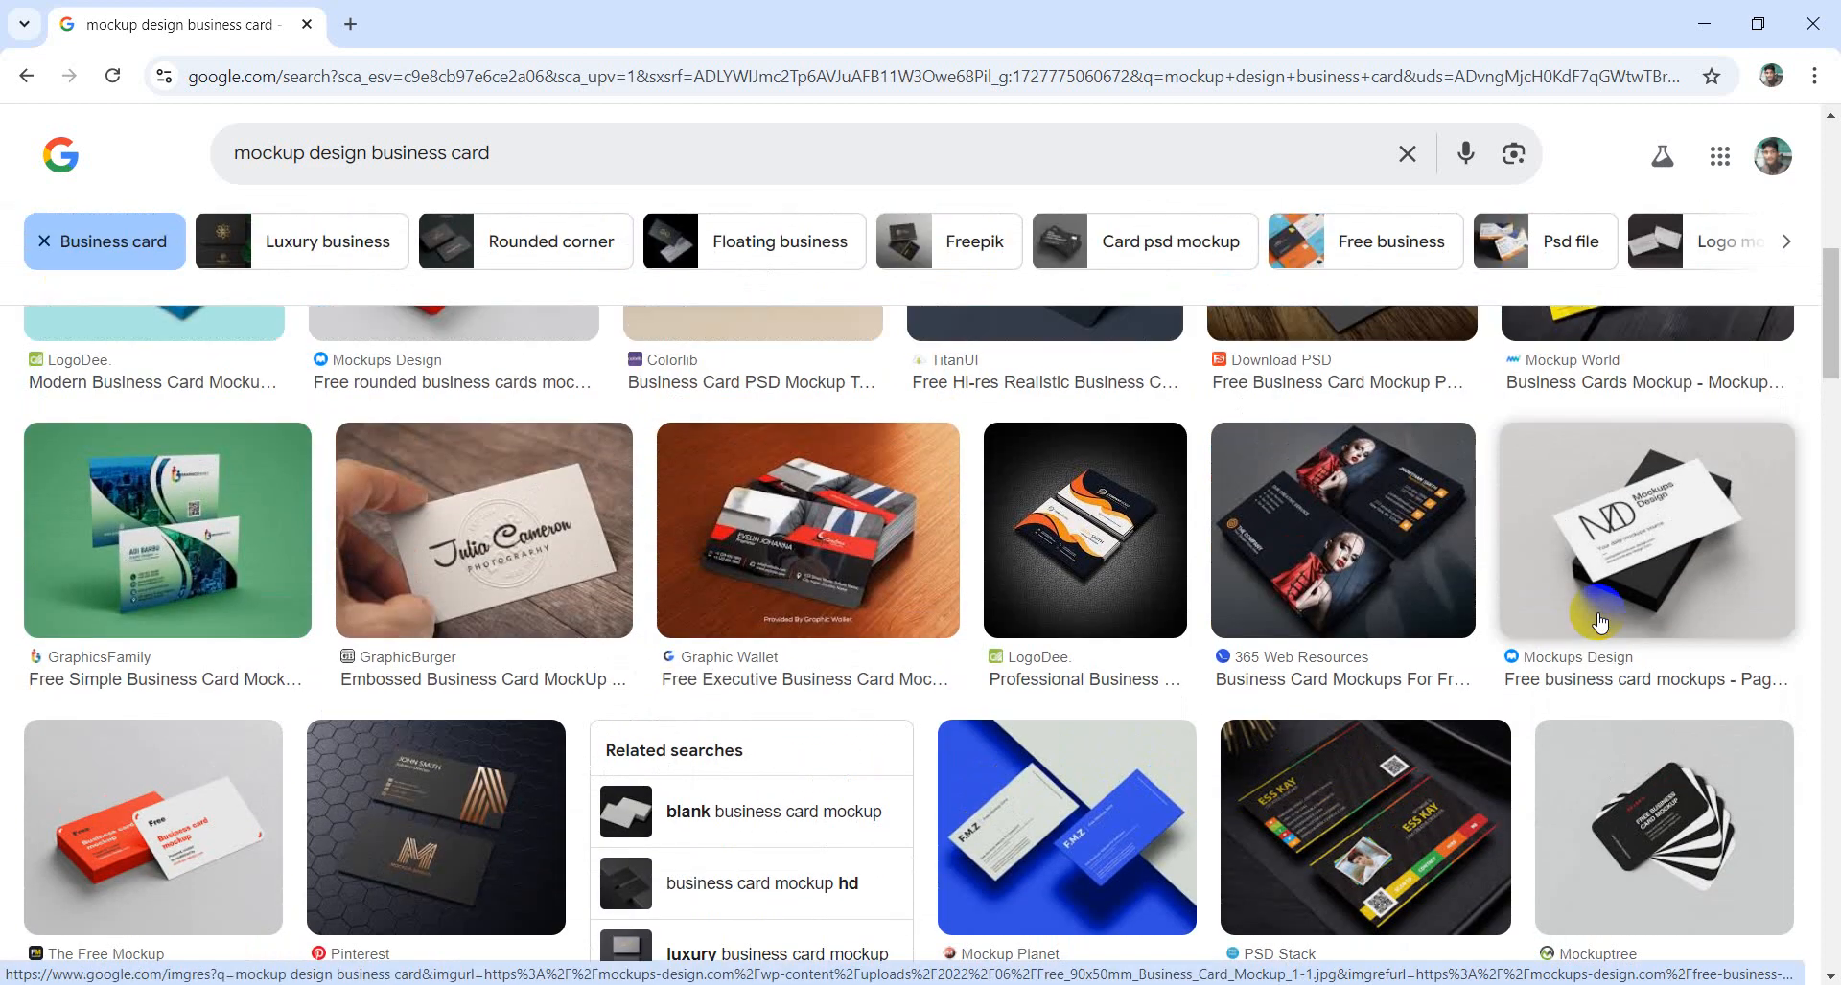
pyautogui.scroll(-2, 1599, 621)
pyautogui.scroll(10, 1599, 621)
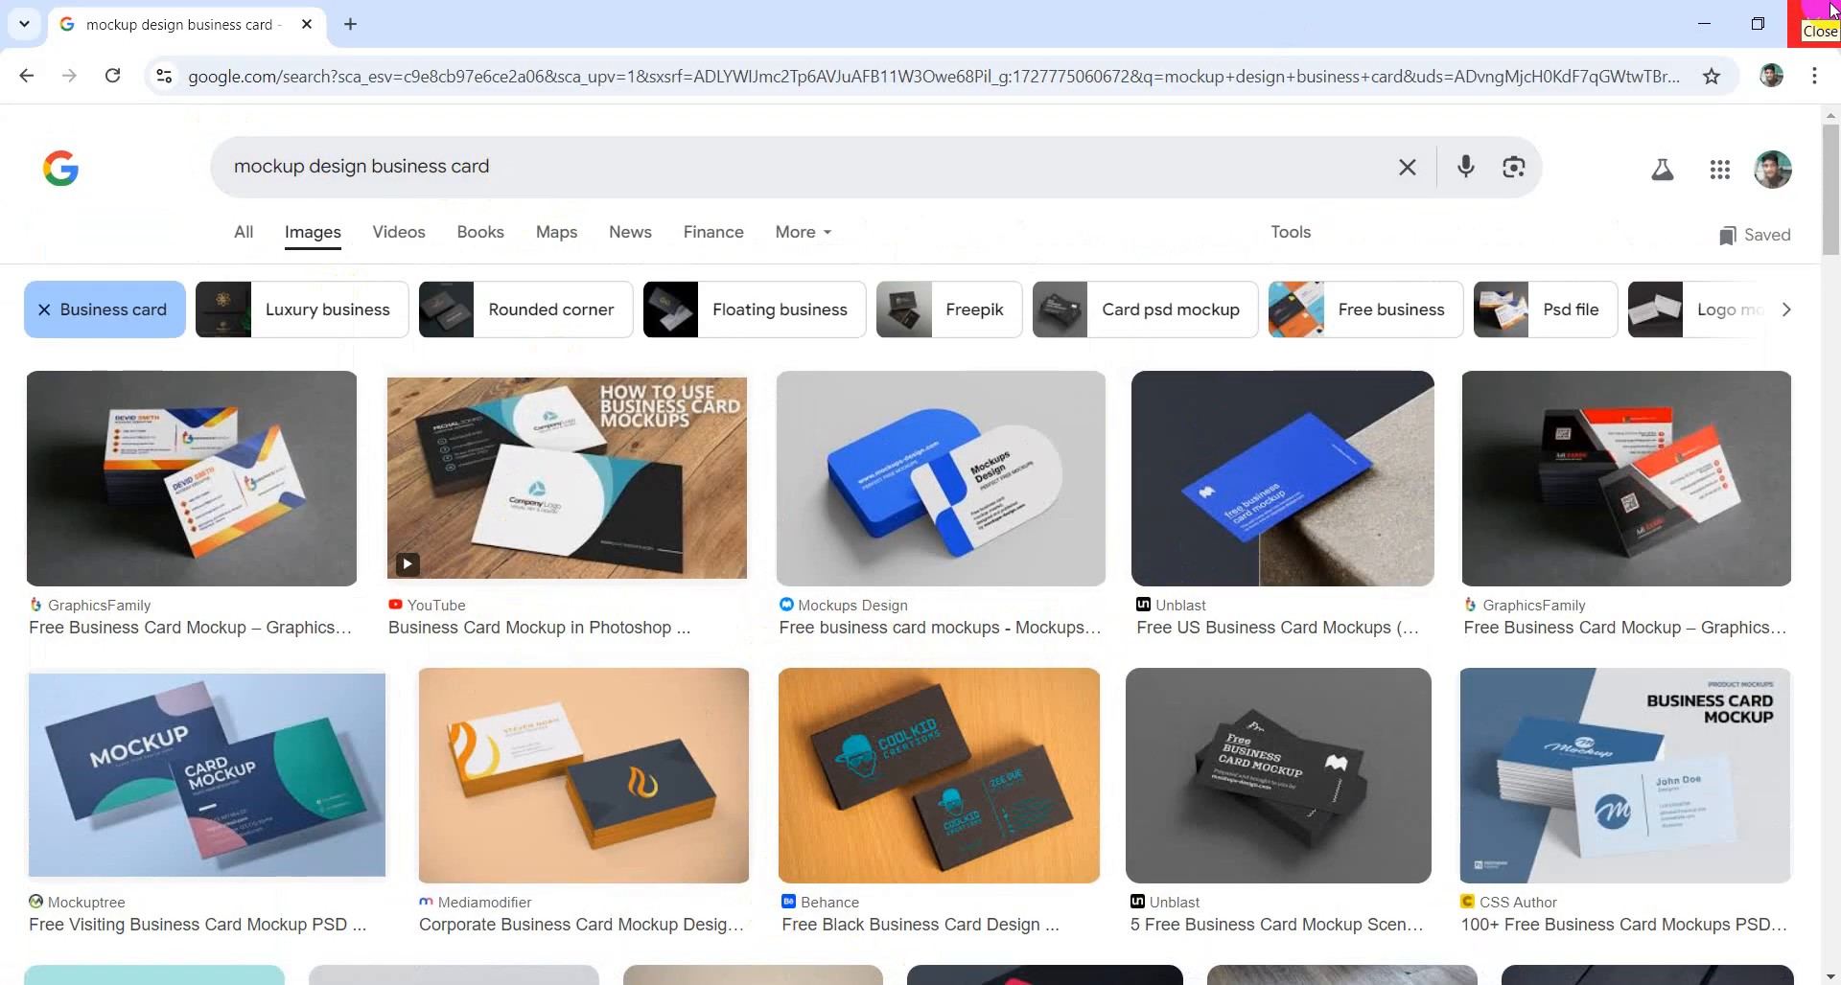
pyautogui.click(1831, 10)
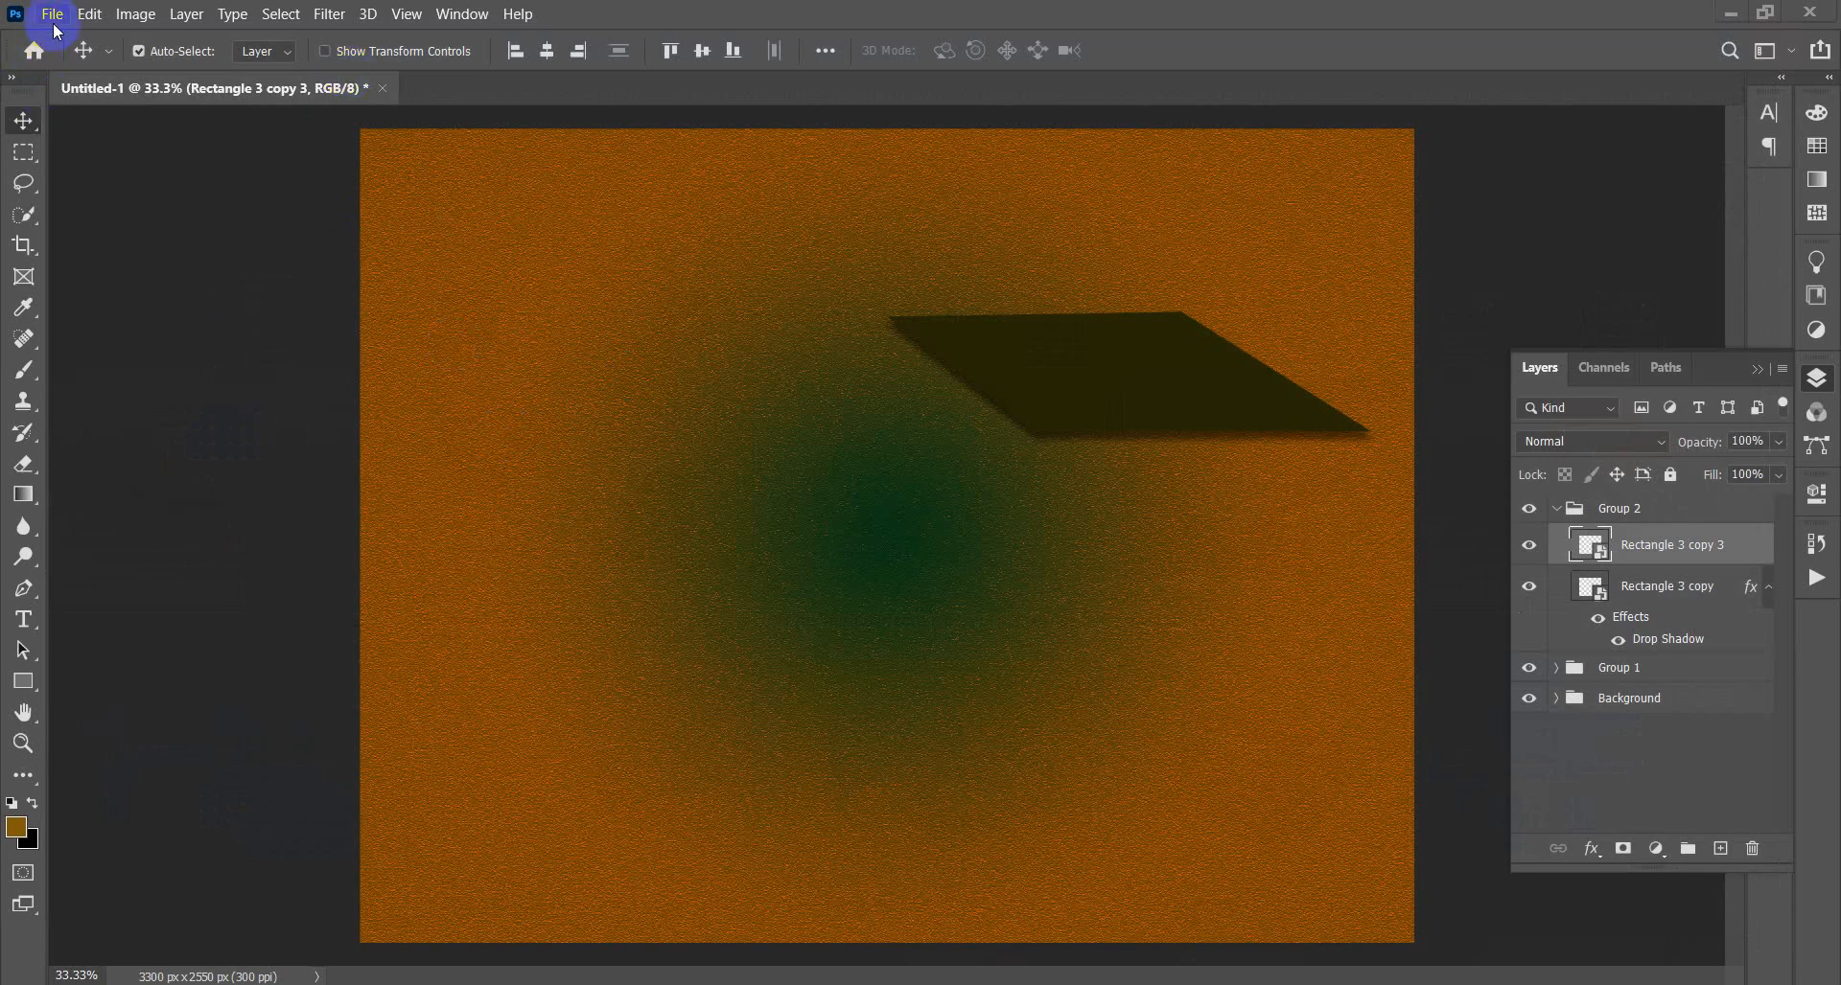
# - Create a new 11 x 8.5 inch landscape document at 300 pixels/inch in RGB Color with a white background
pyautogui.click(54, 16)
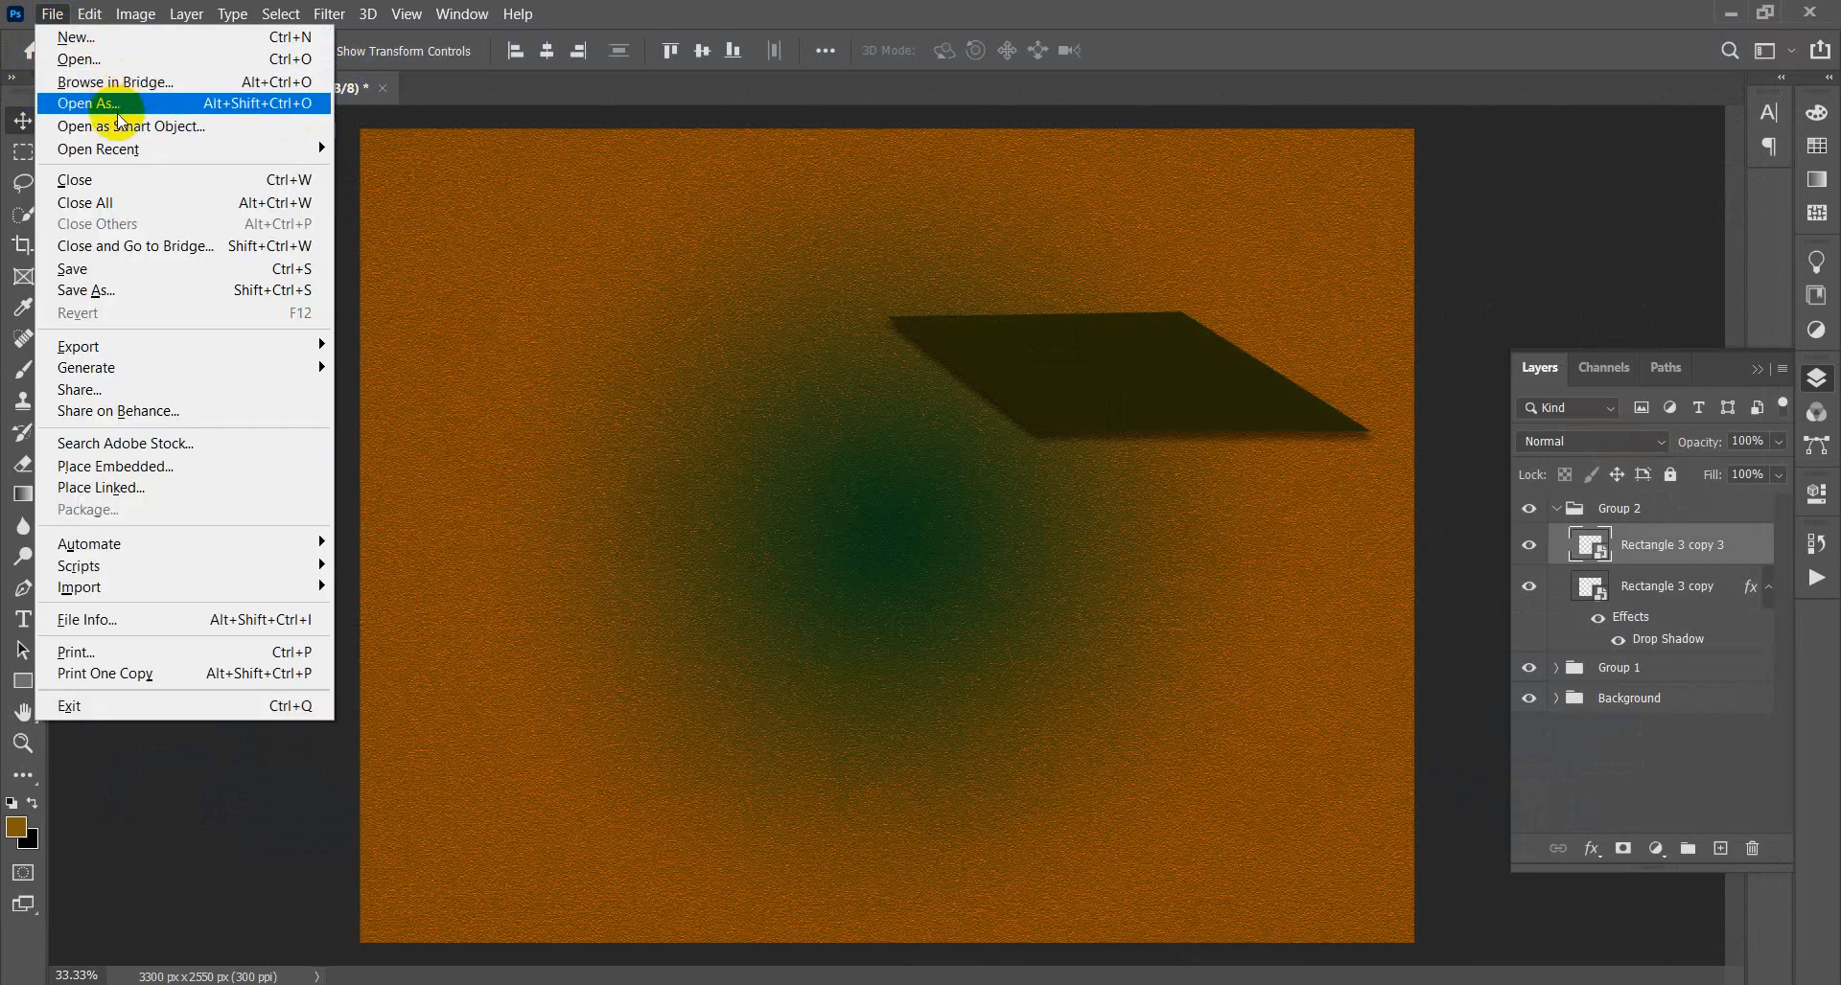
pyautogui.click(85, 42)
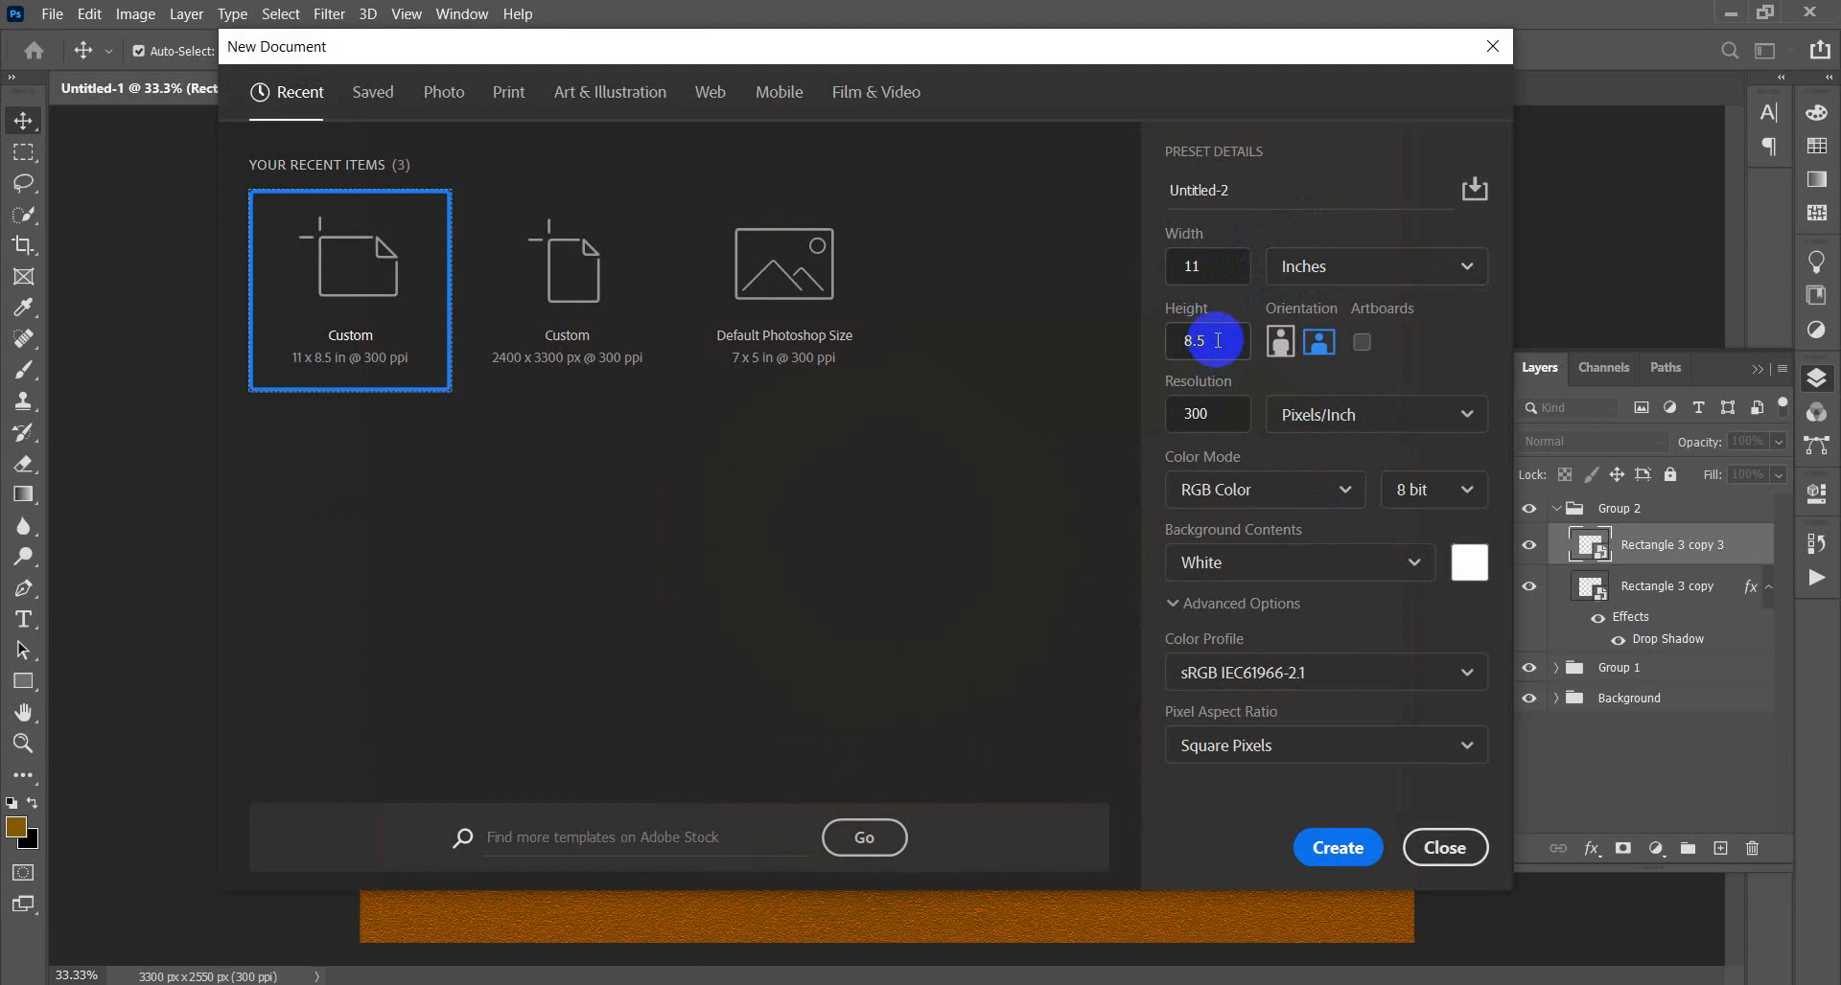
pyautogui.click(1467, 567)
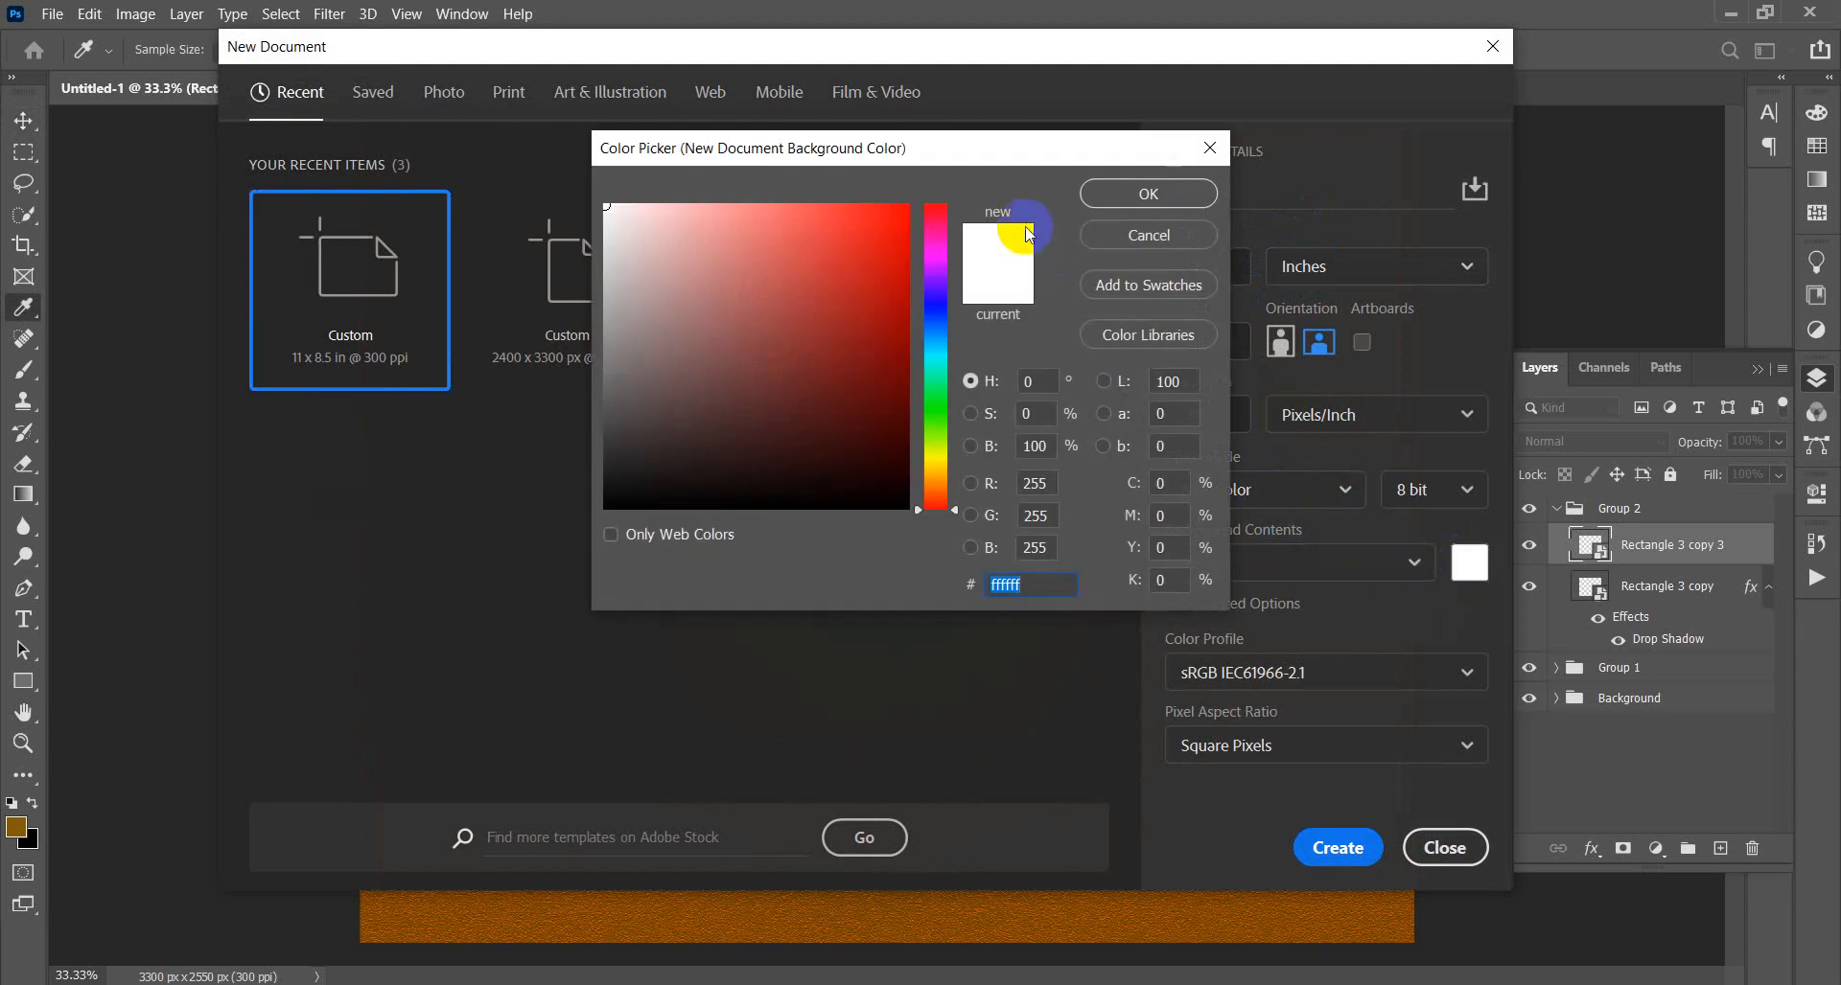
pyautogui.click(1210, 198)
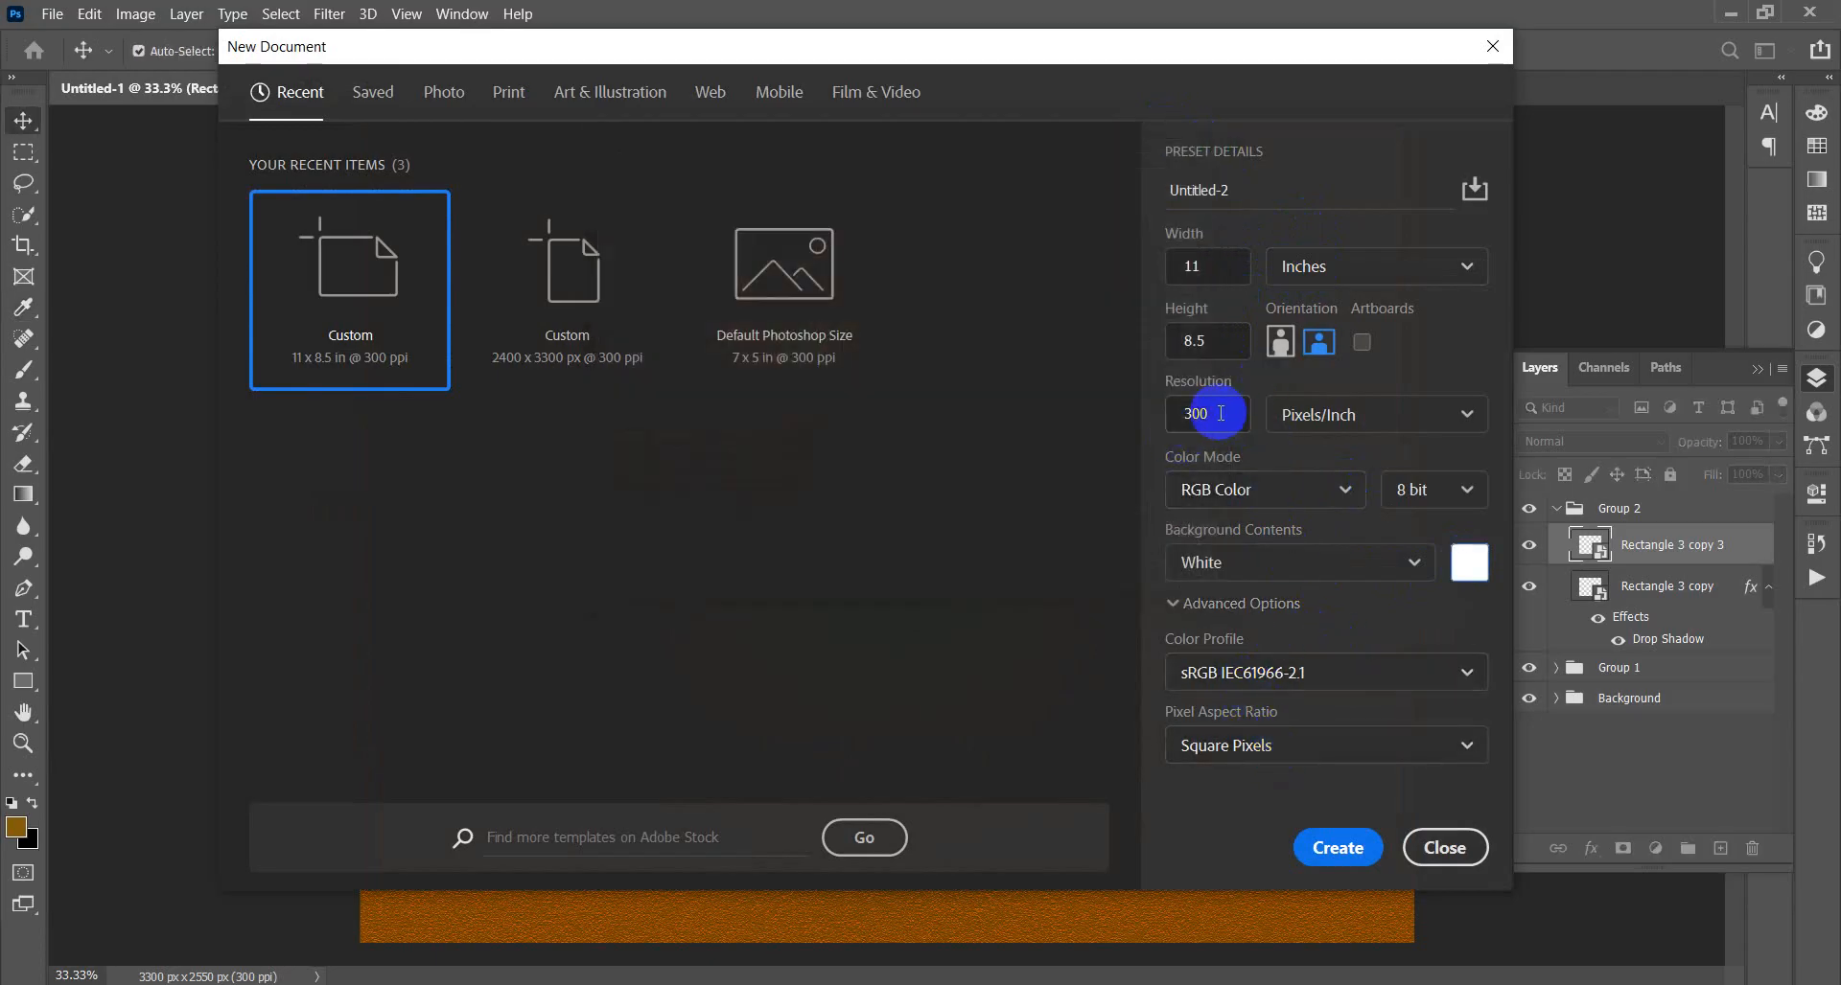
pyautogui.click(1337, 860)
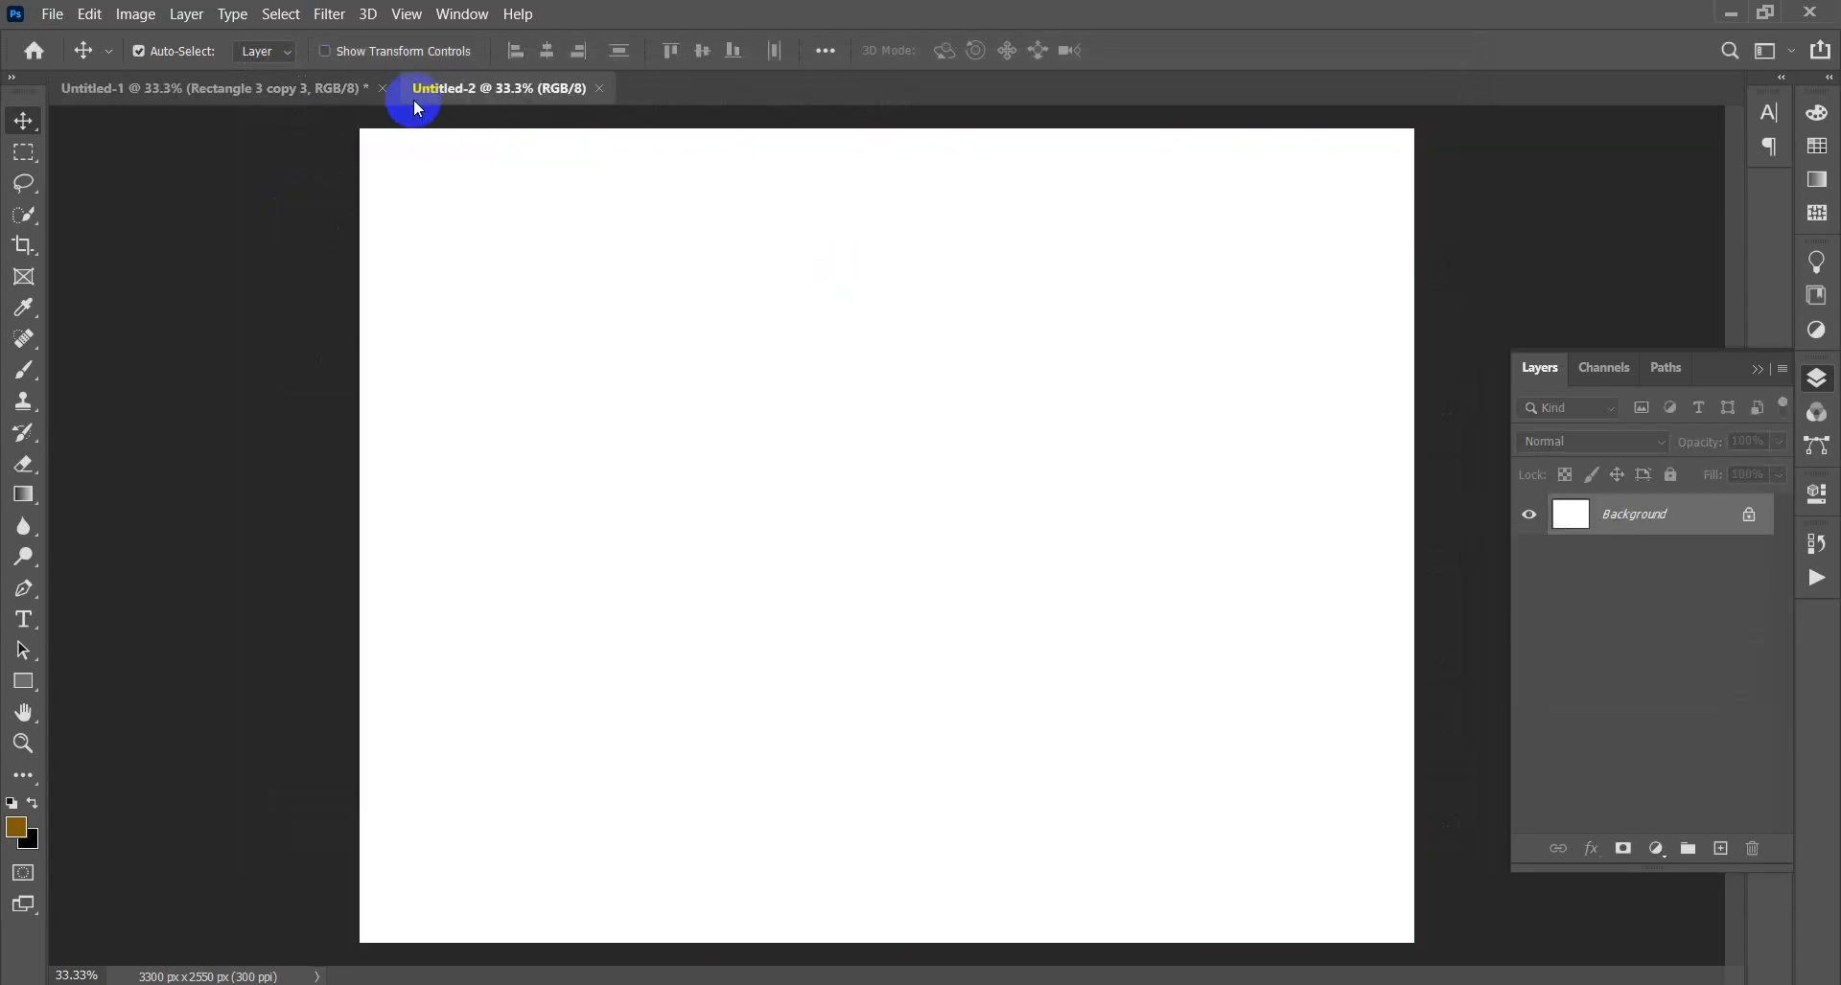
# - Close the old Untitled-1 document without saving it, leaving the new blank document open
pyautogui.click(383, 88)
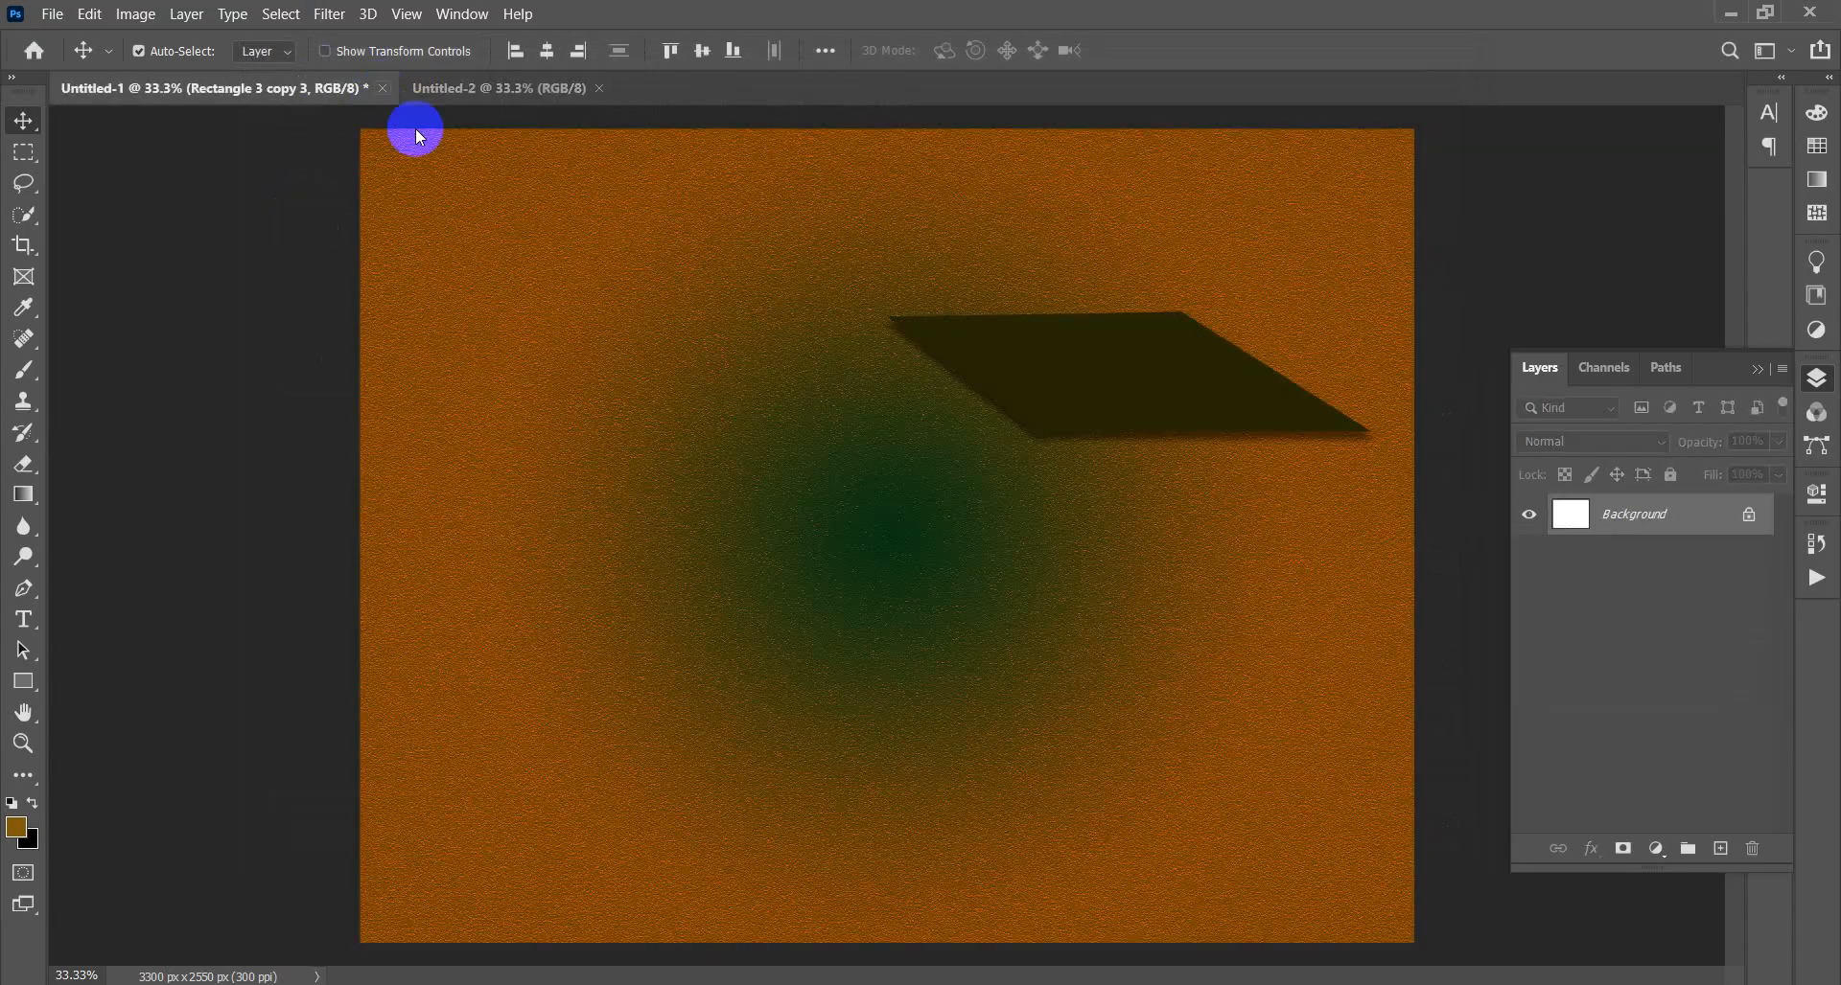
pyautogui.click(956, 396)
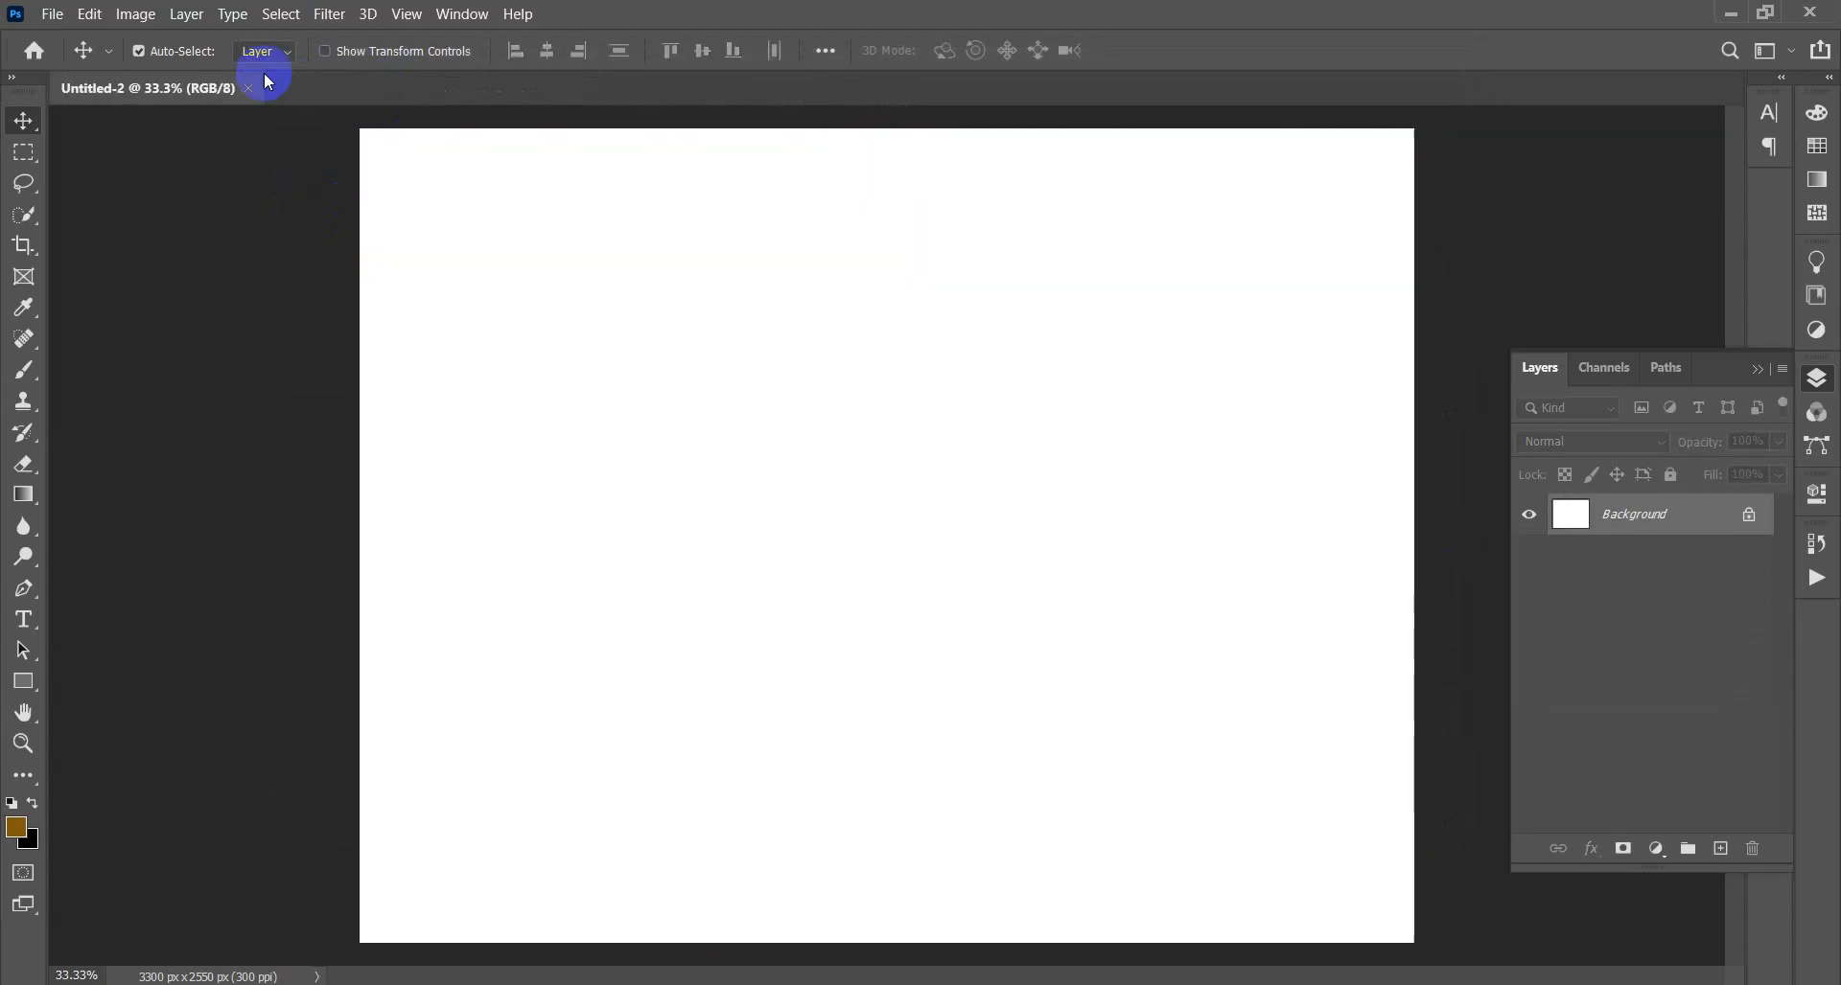
pyautogui.click(788, 447)
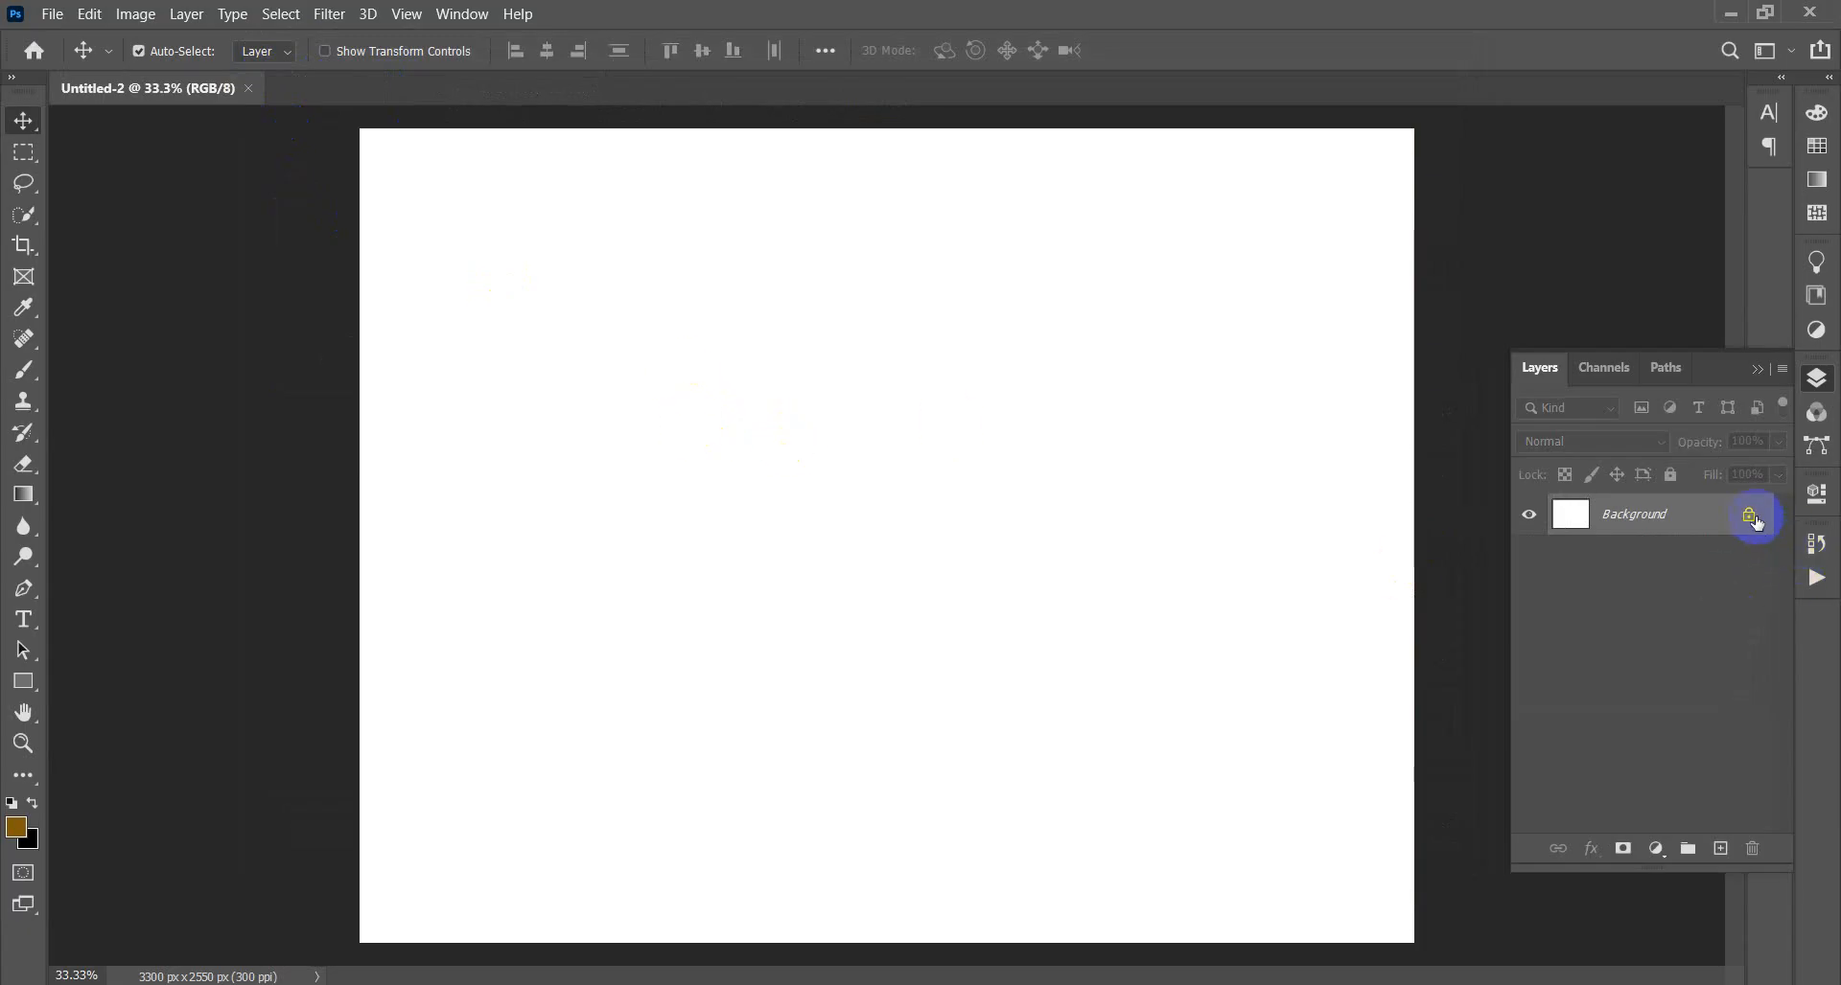
# - Add a new layer and create a rectangle shape 11 in wide and 8.5 in high
pyautogui.click(1721, 849)
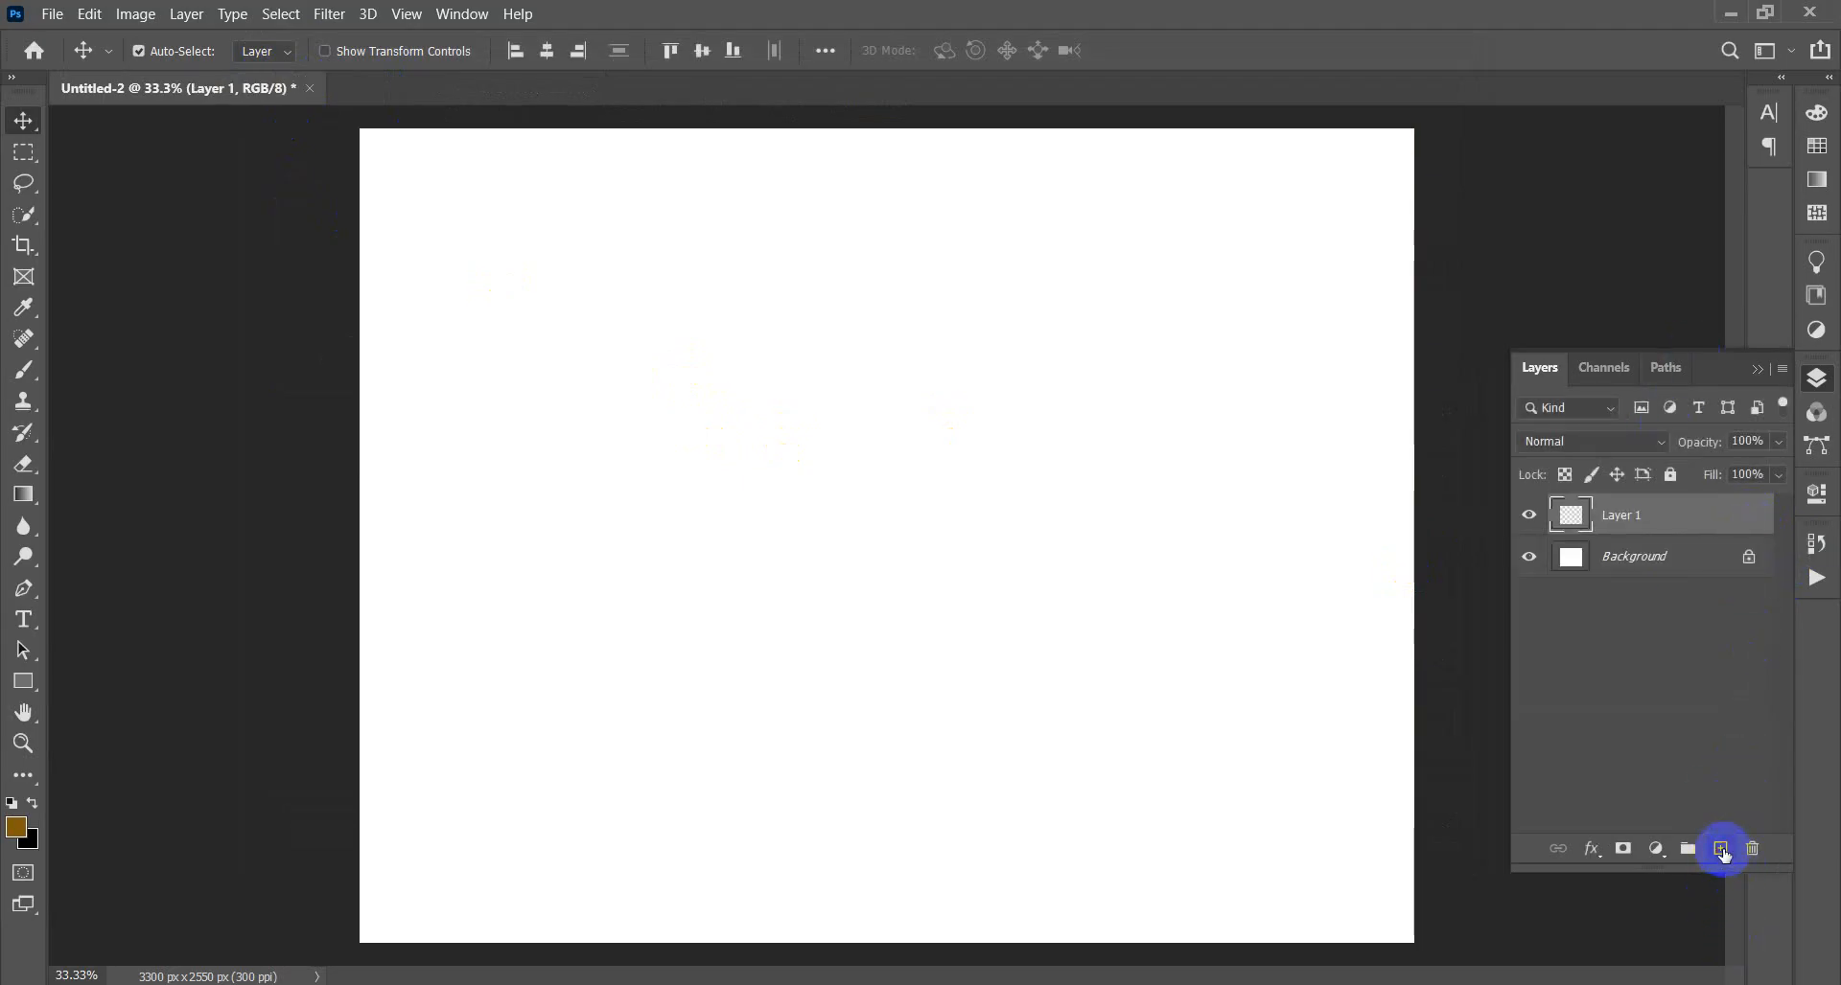
pyautogui.click(23, 682)
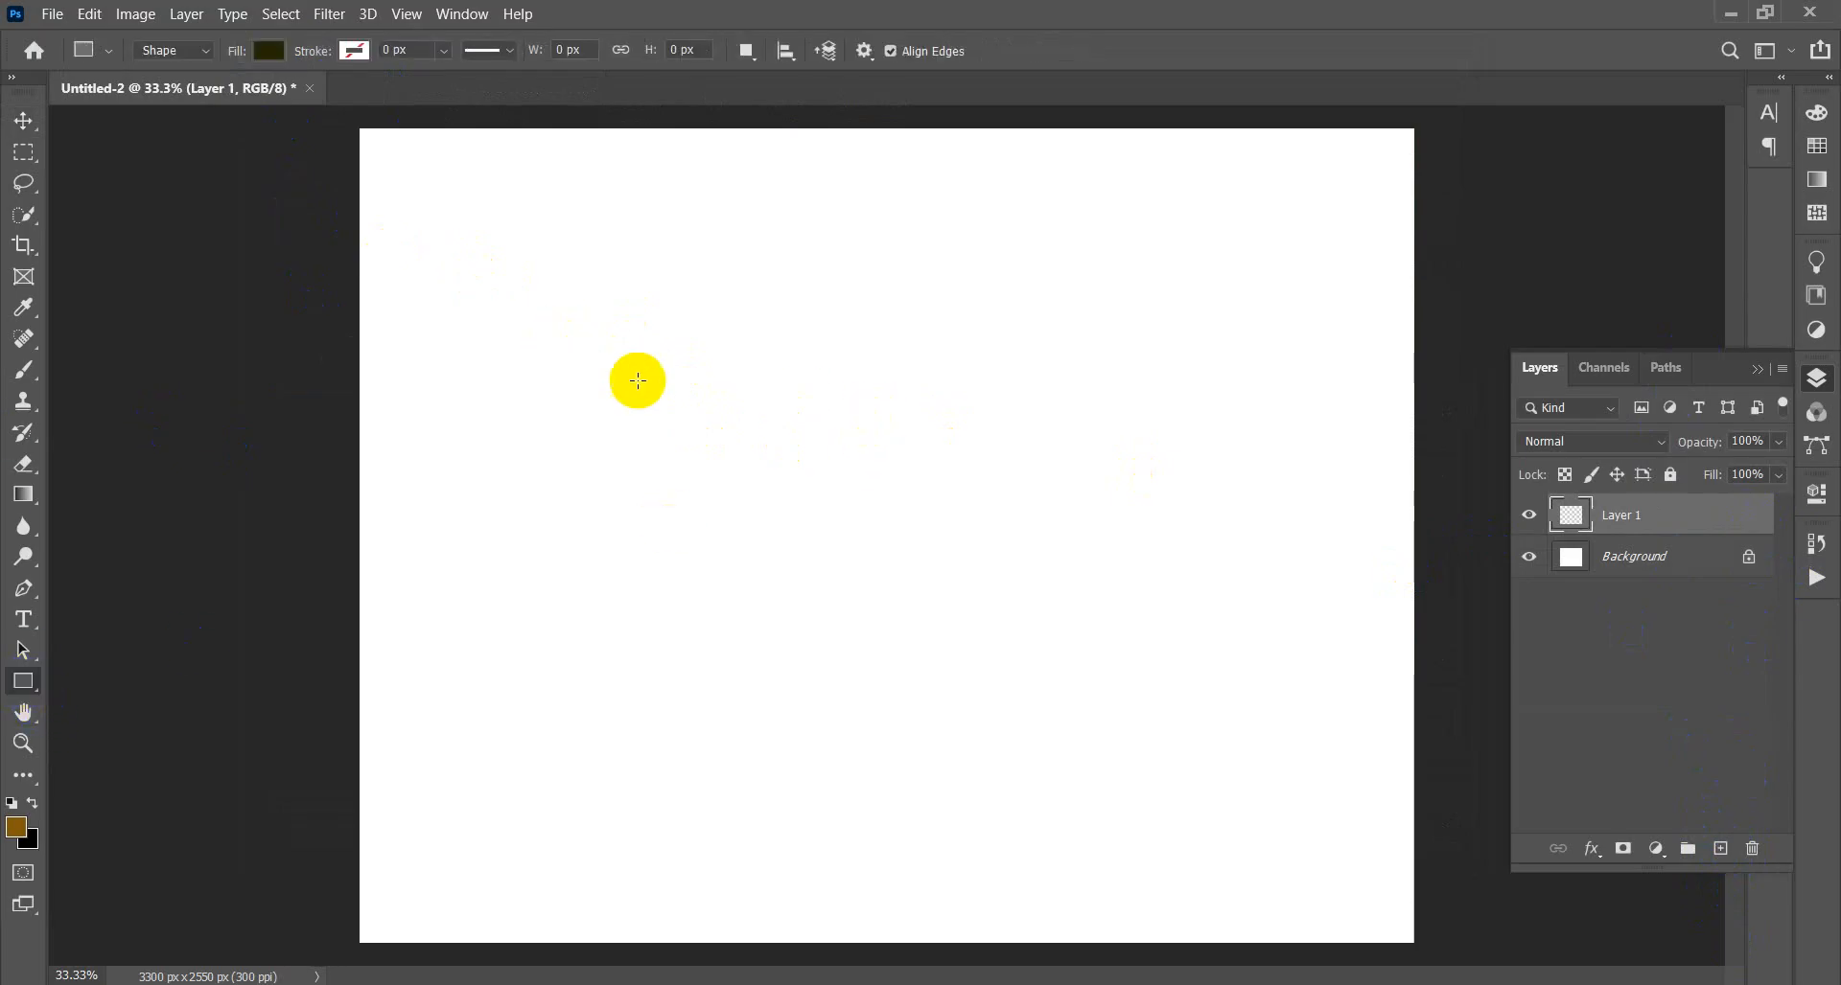
pyautogui.click(794, 423)
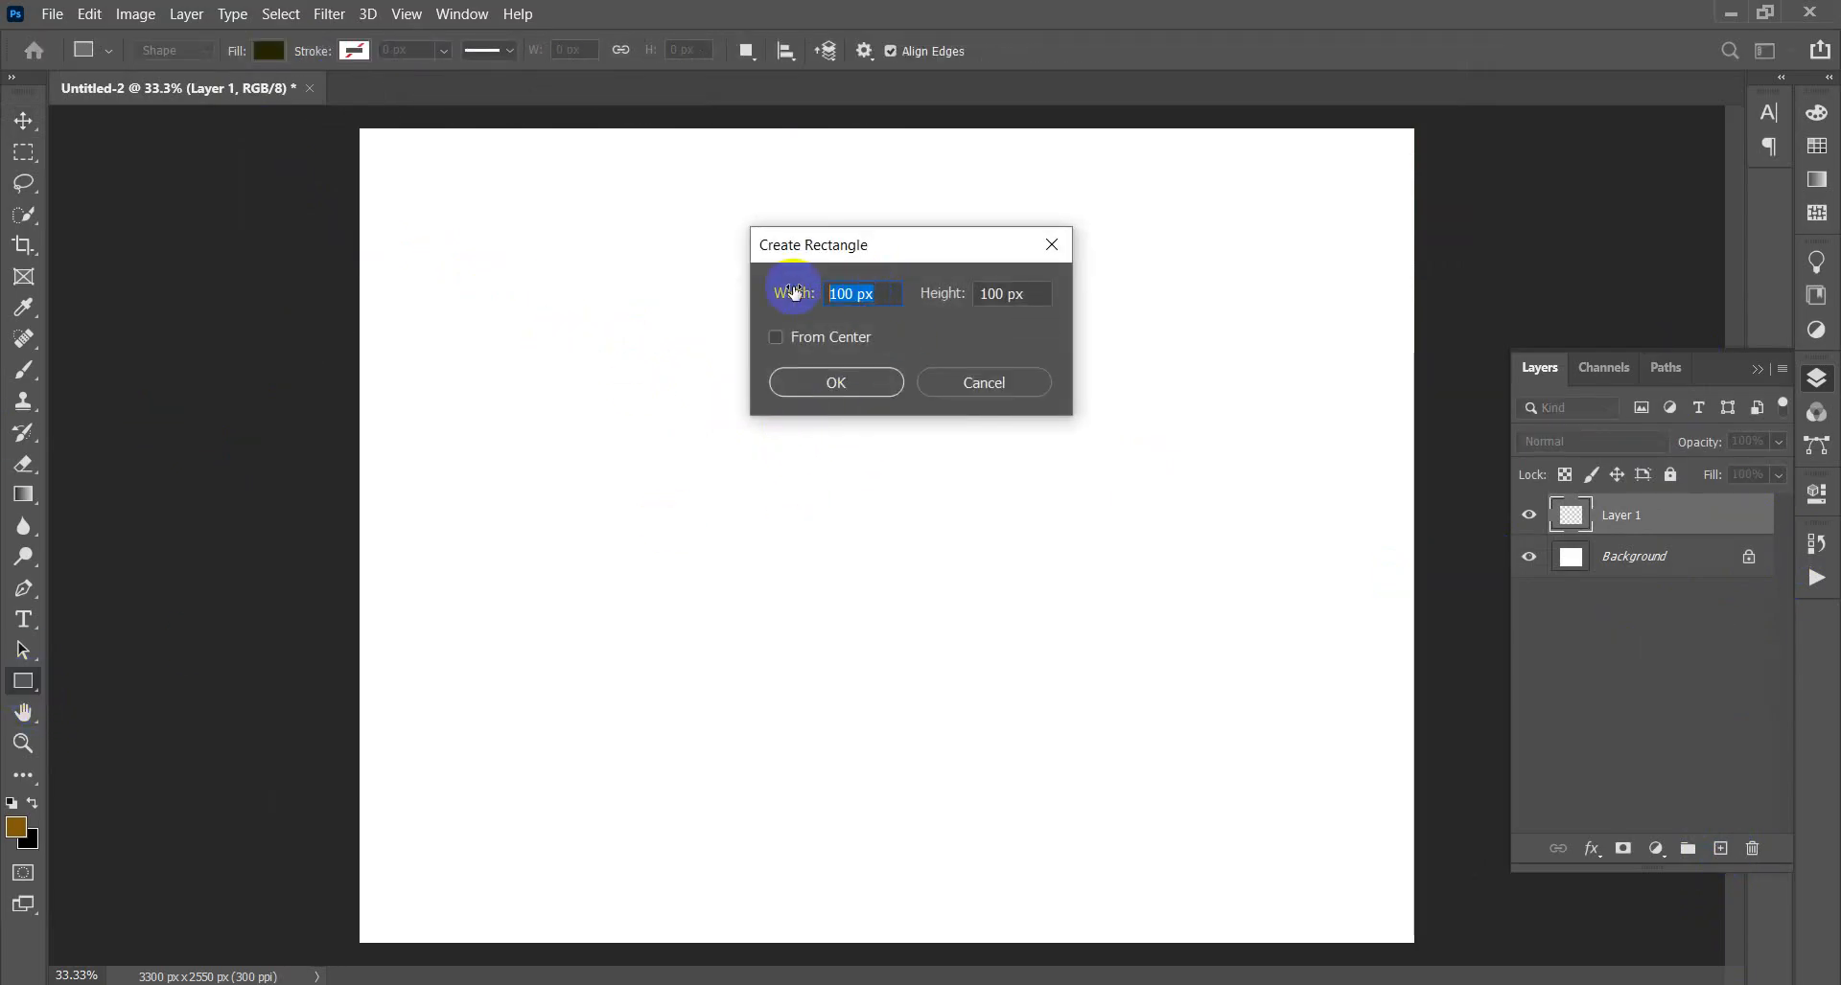
pyautogui.write('11in')
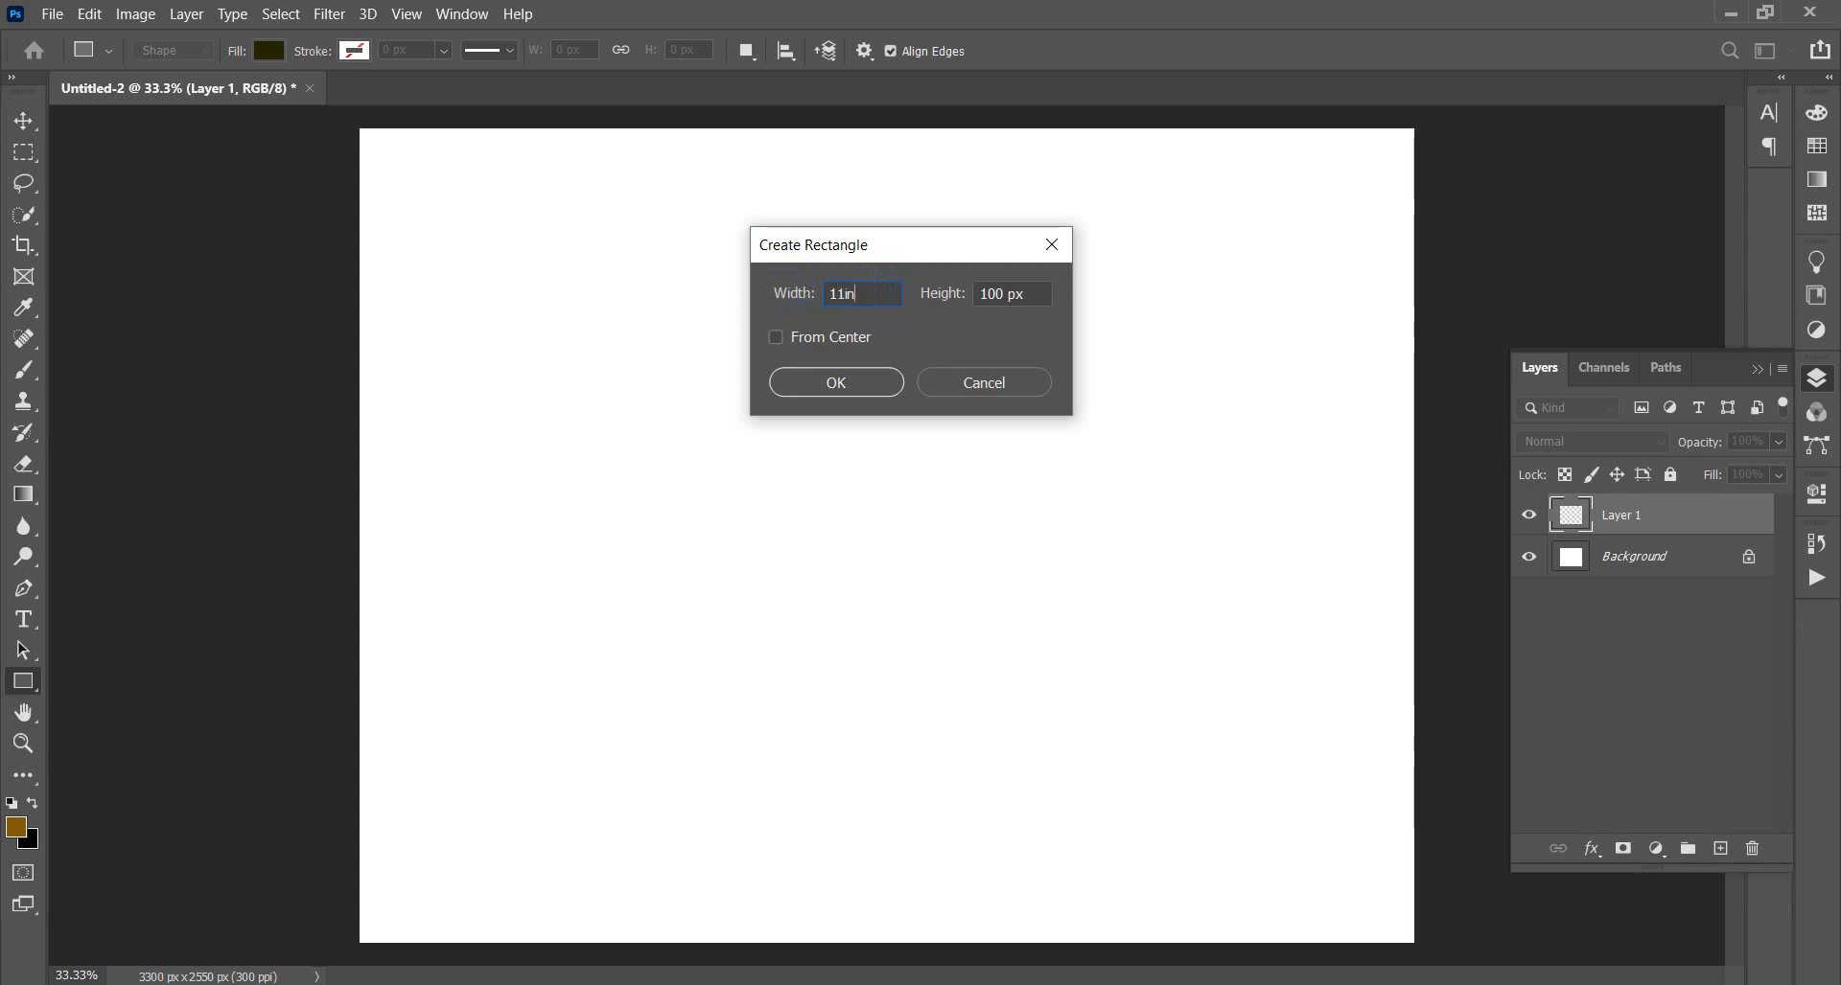
pyautogui.press('Tab')
pyautogui.click(997, 302)
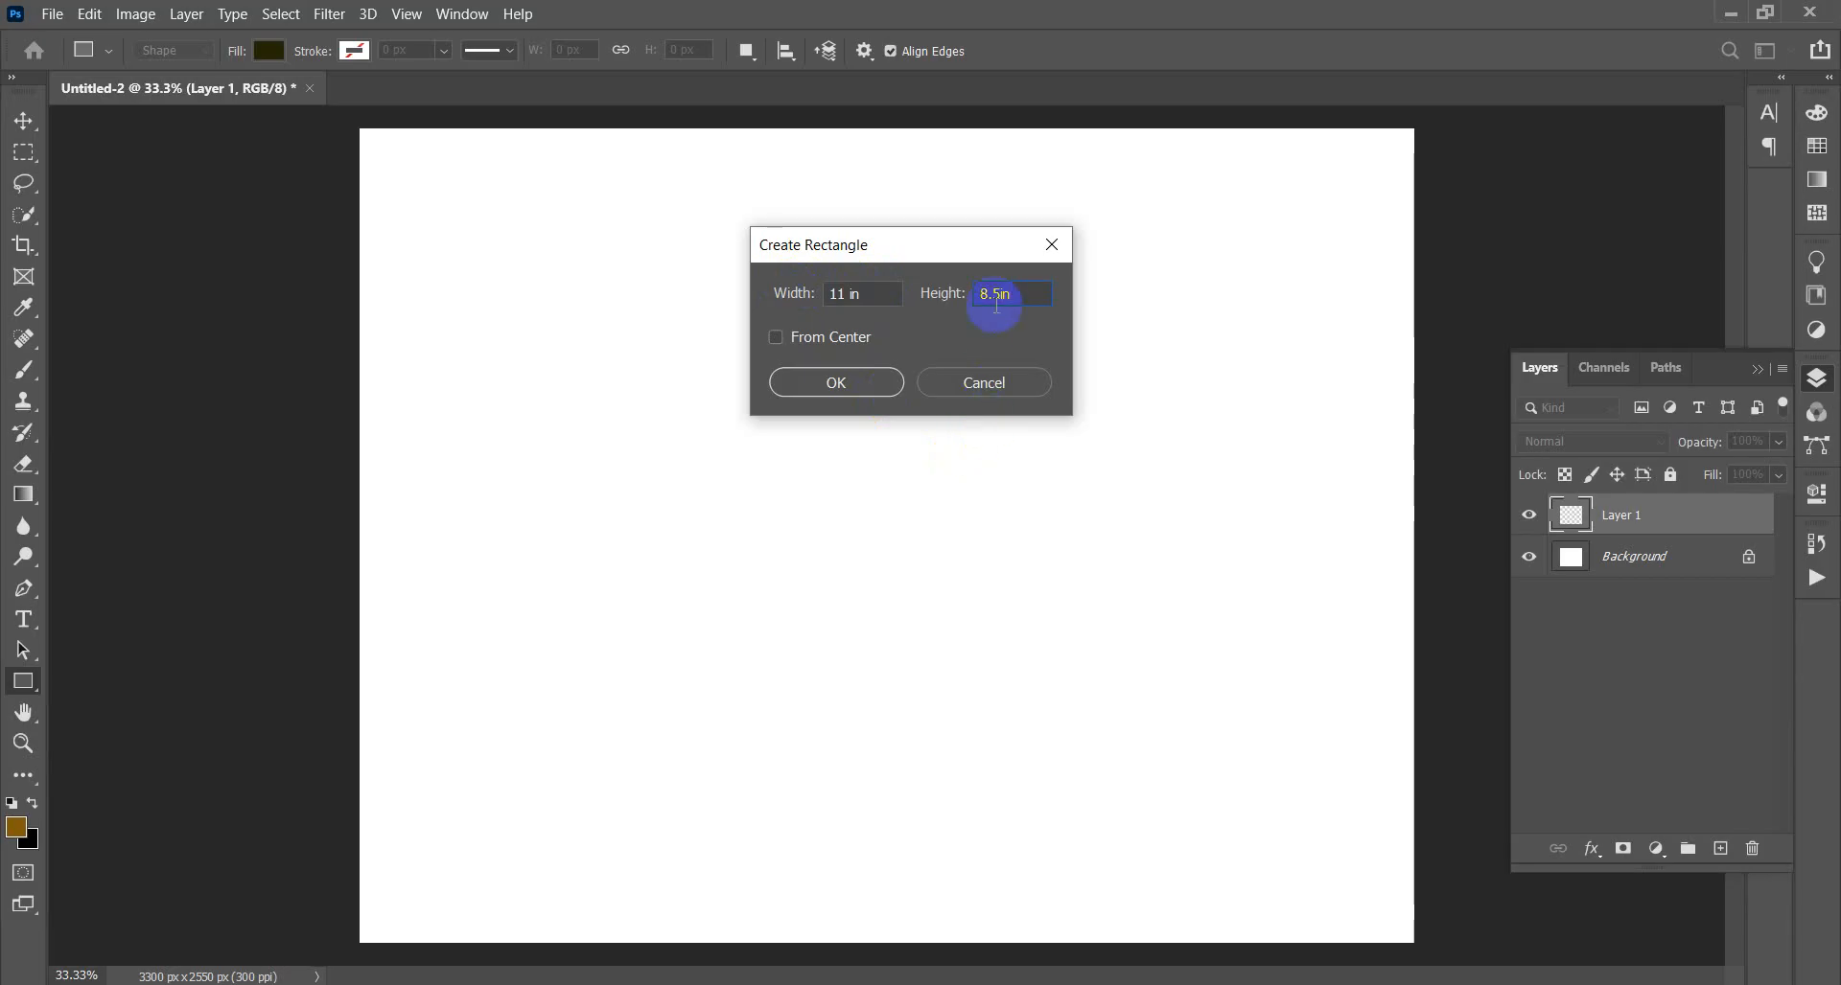
pyautogui.click(915, 298)
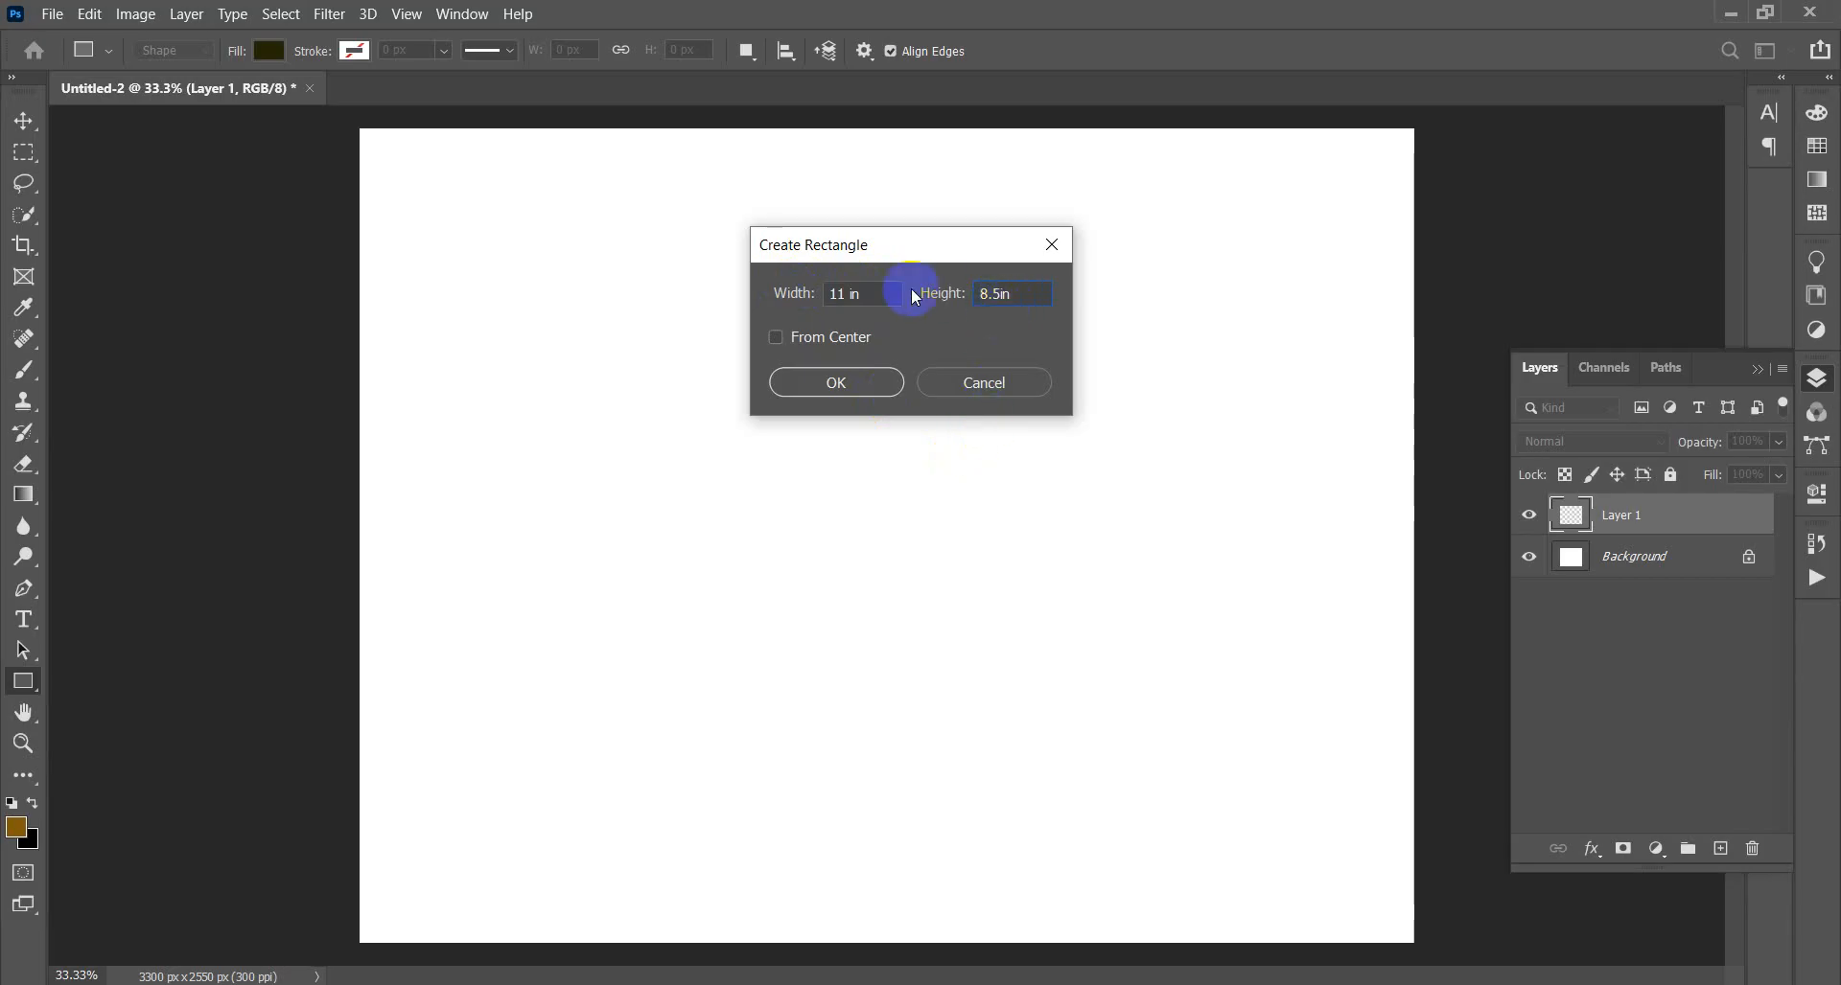
pyautogui.click(840, 383)
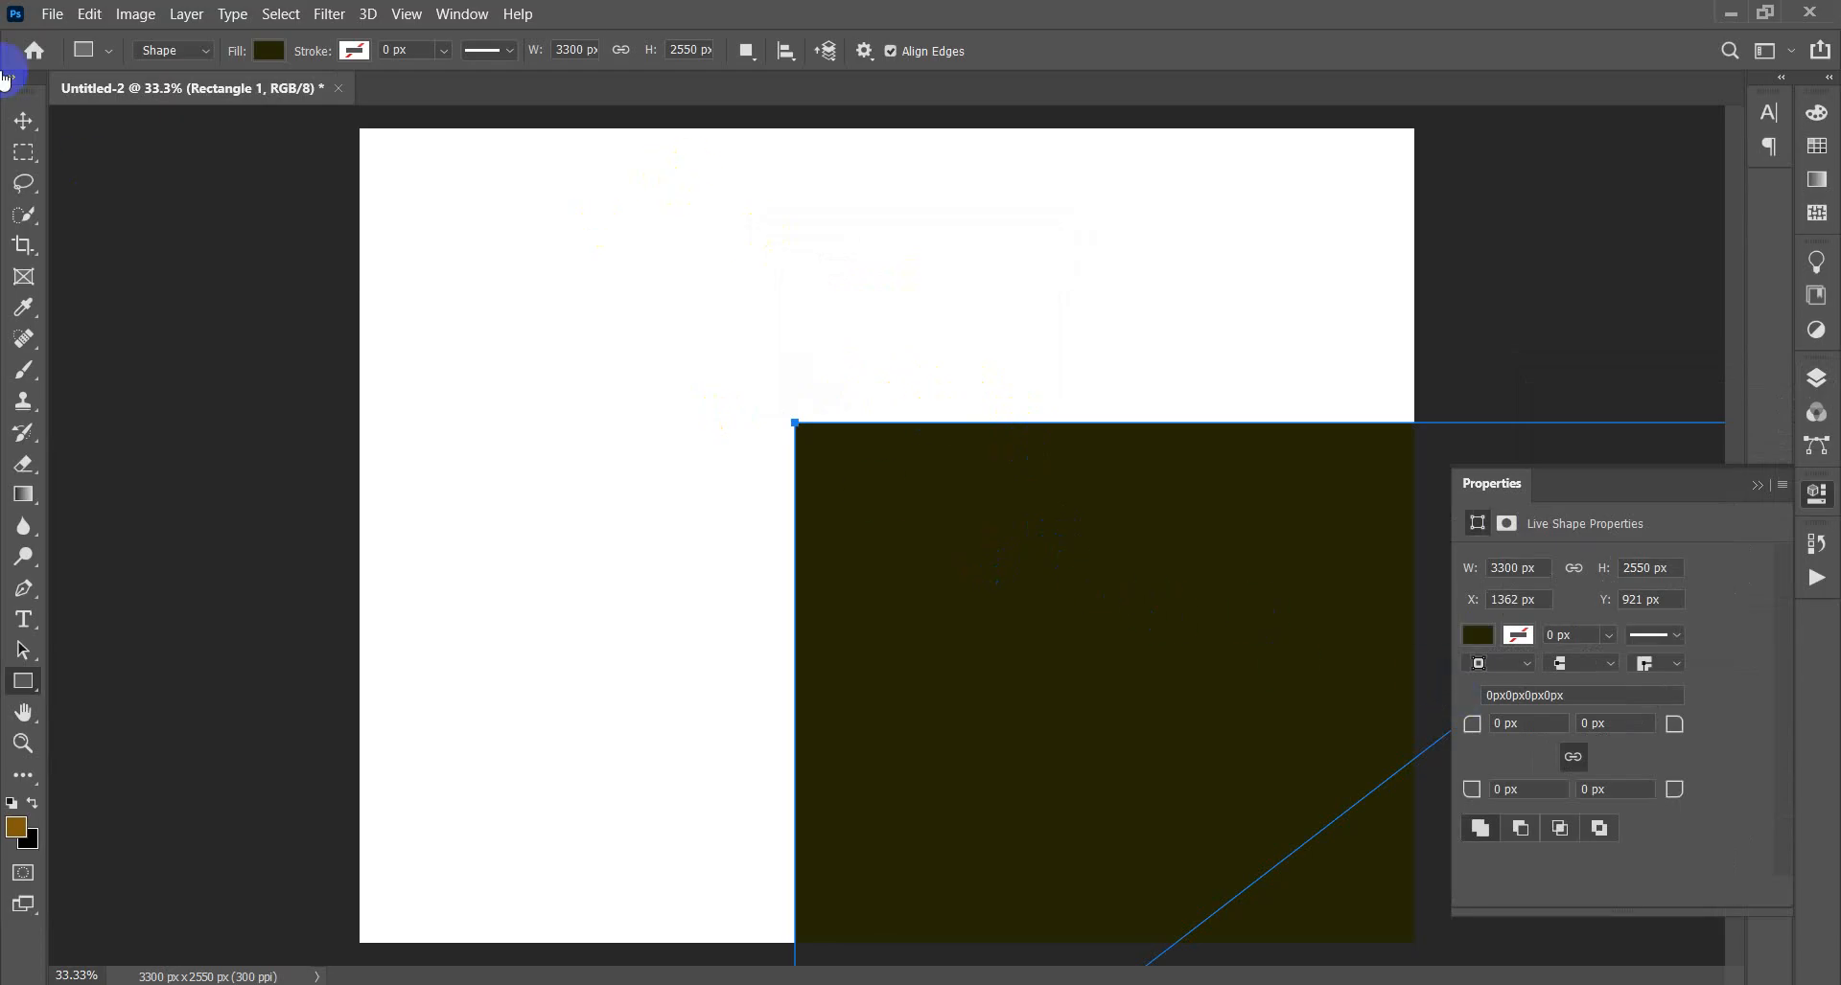
# - Align the rectangle's horizontal and vertical centers to the canvas so that it covers the whole page
pyautogui.click(786, 54)
pyautogui.click(711, 115)
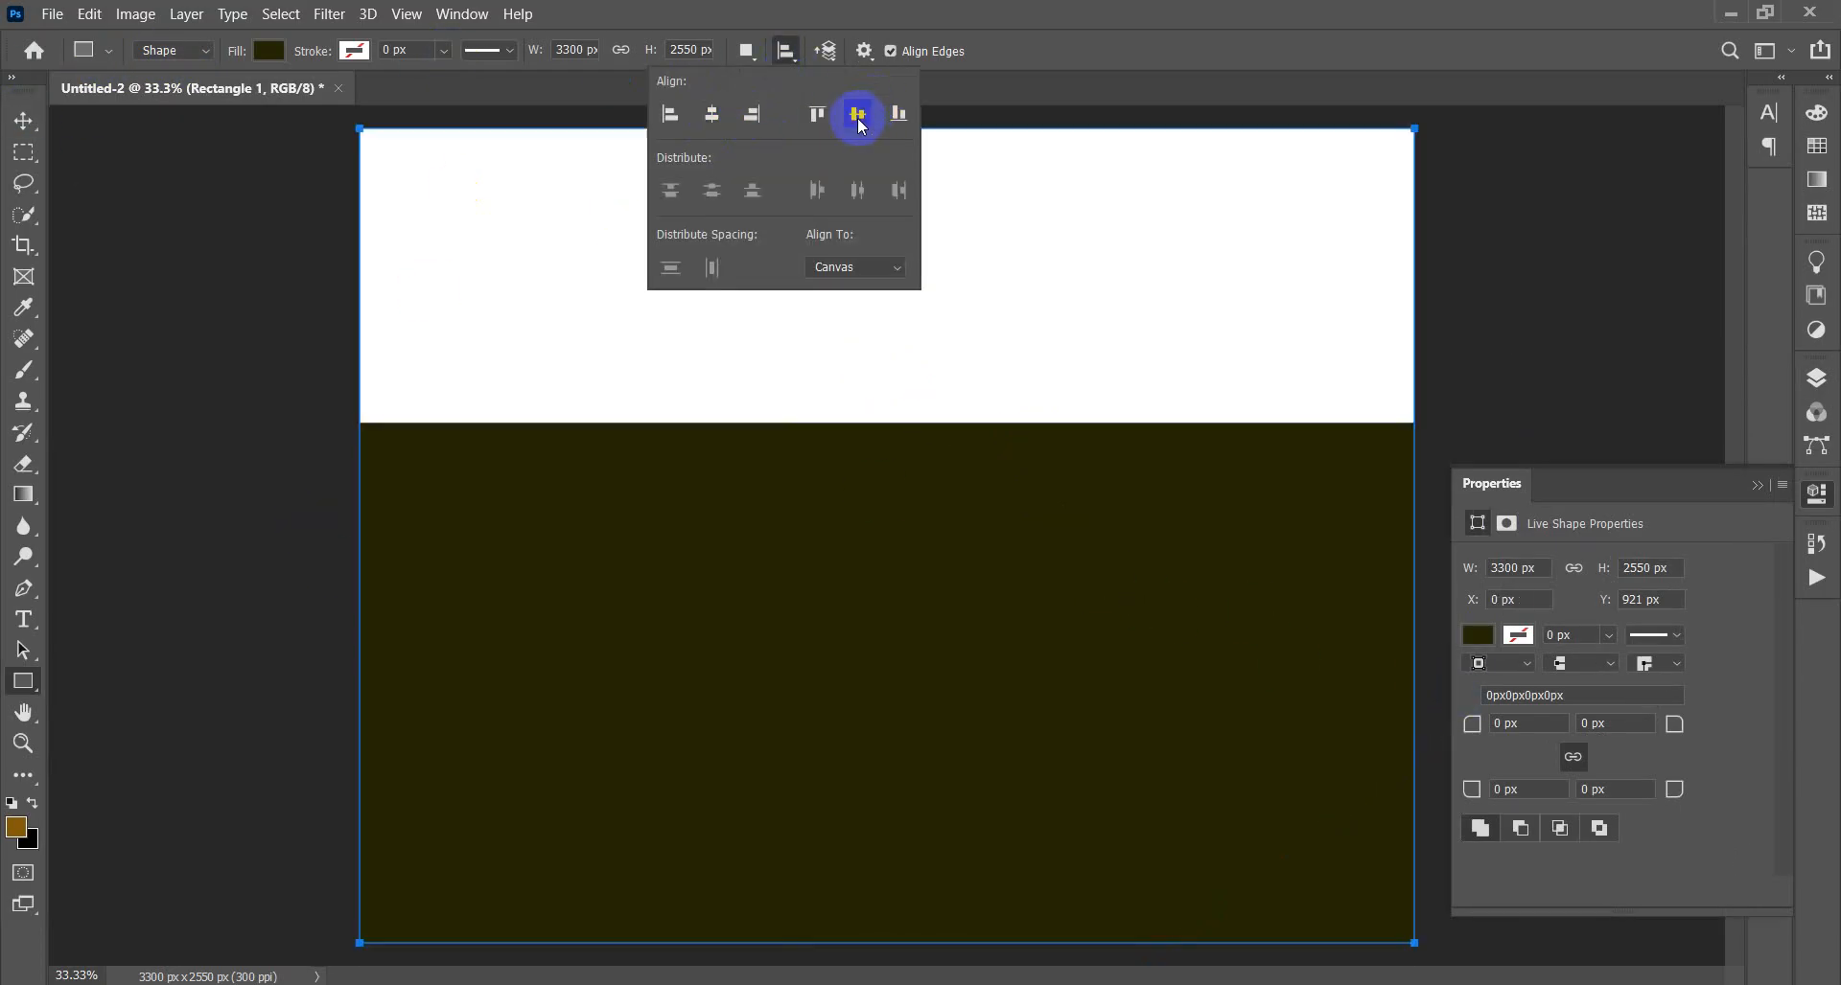
pyautogui.click(856, 116)
pyautogui.click(863, 268)
pyautogui.click(845, 309)
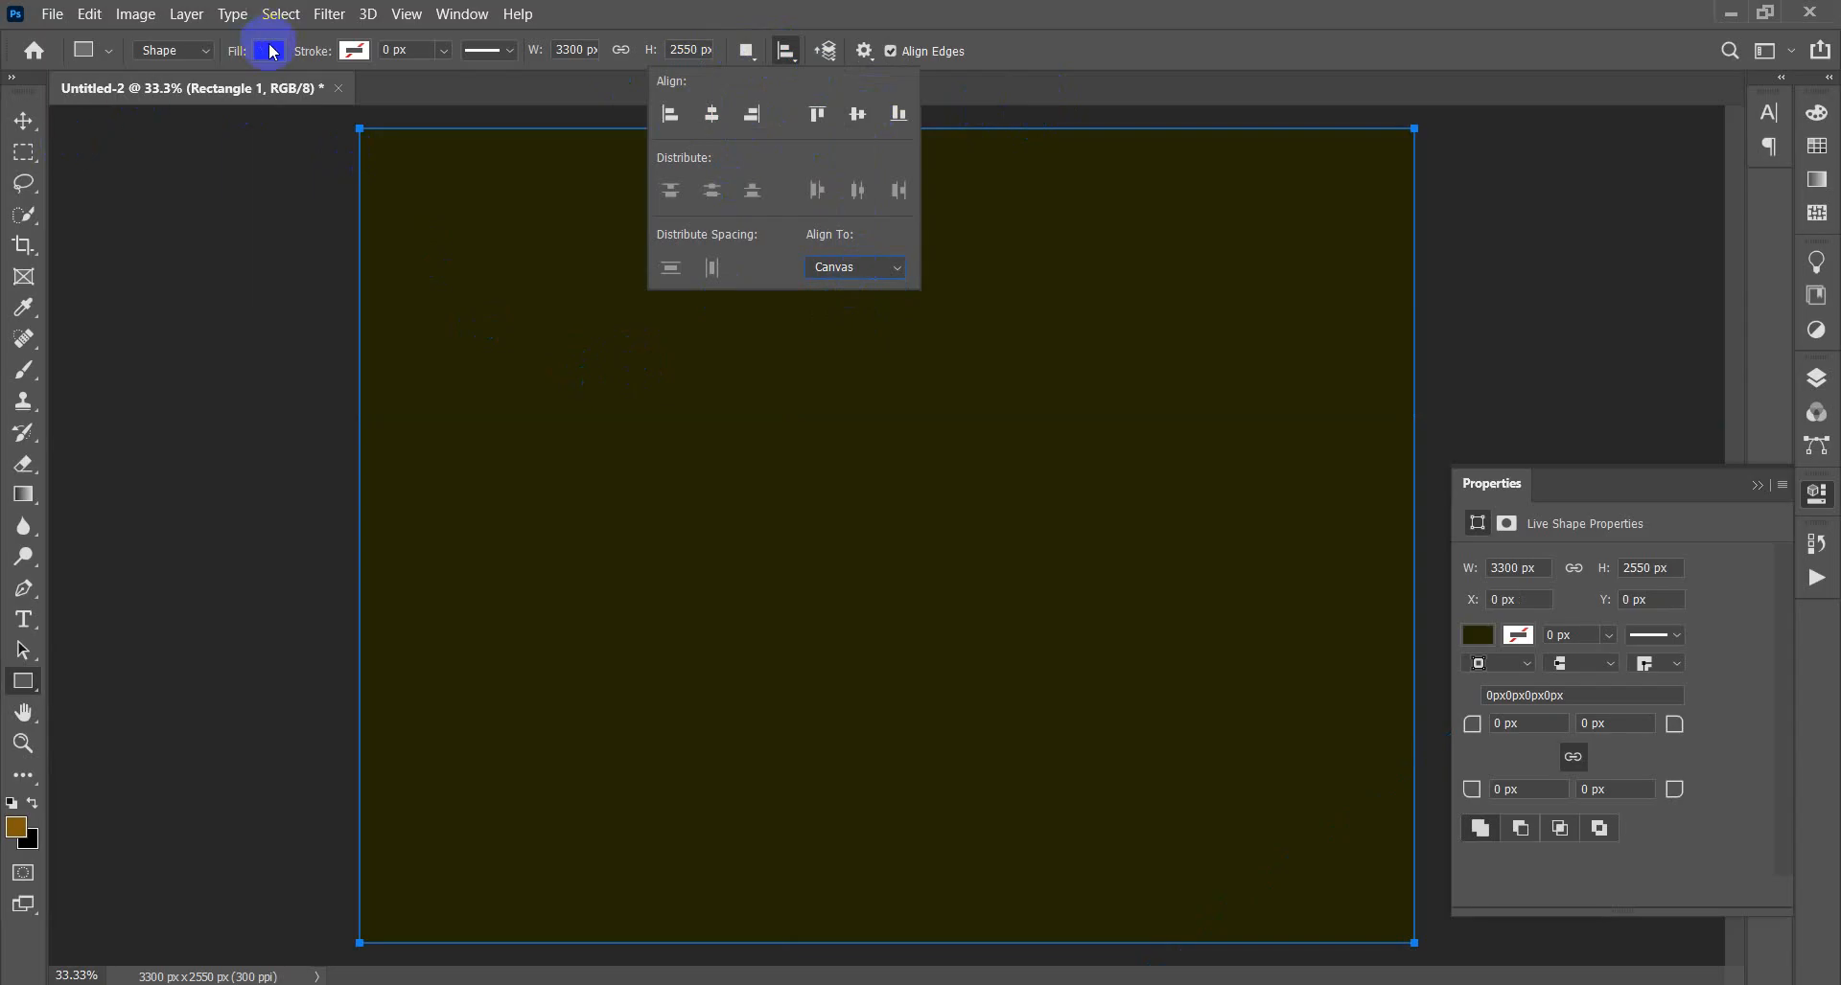
# - Change the rectangle's fill from a solid color to a black-to-white gradient with the Radial style
pyautogui.click(268, 50)
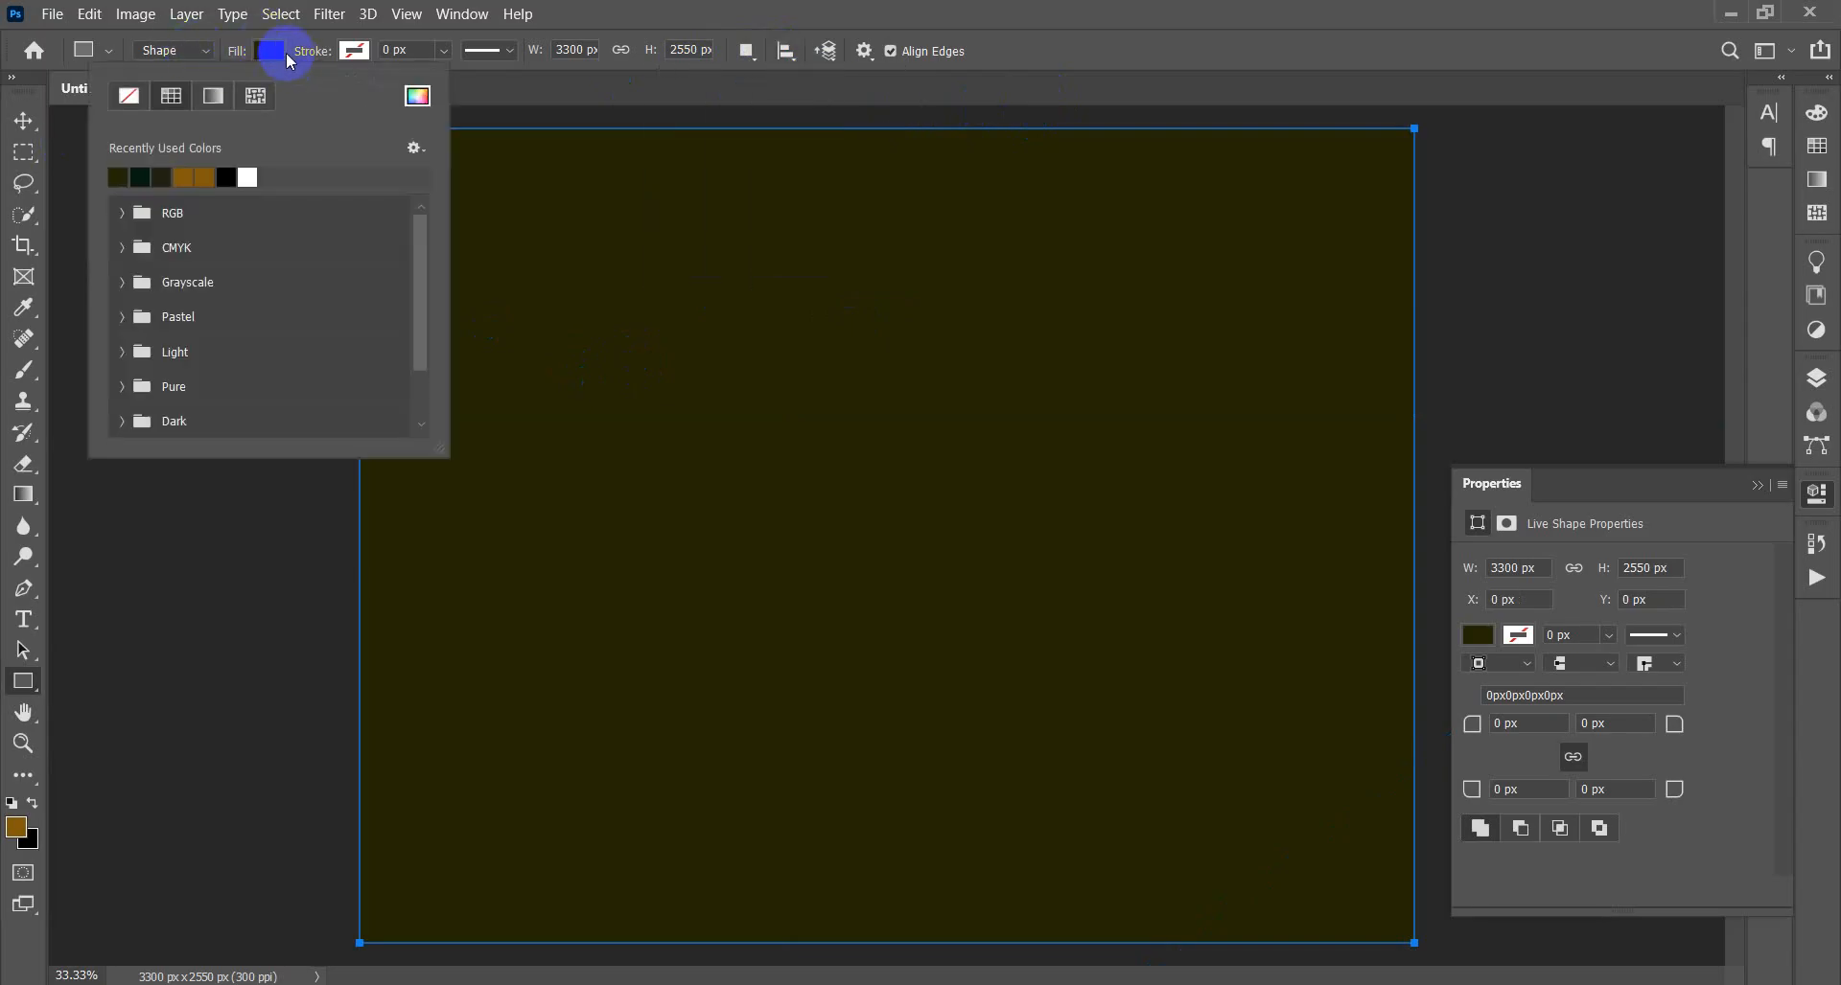
pyautogui.click(213, 96)
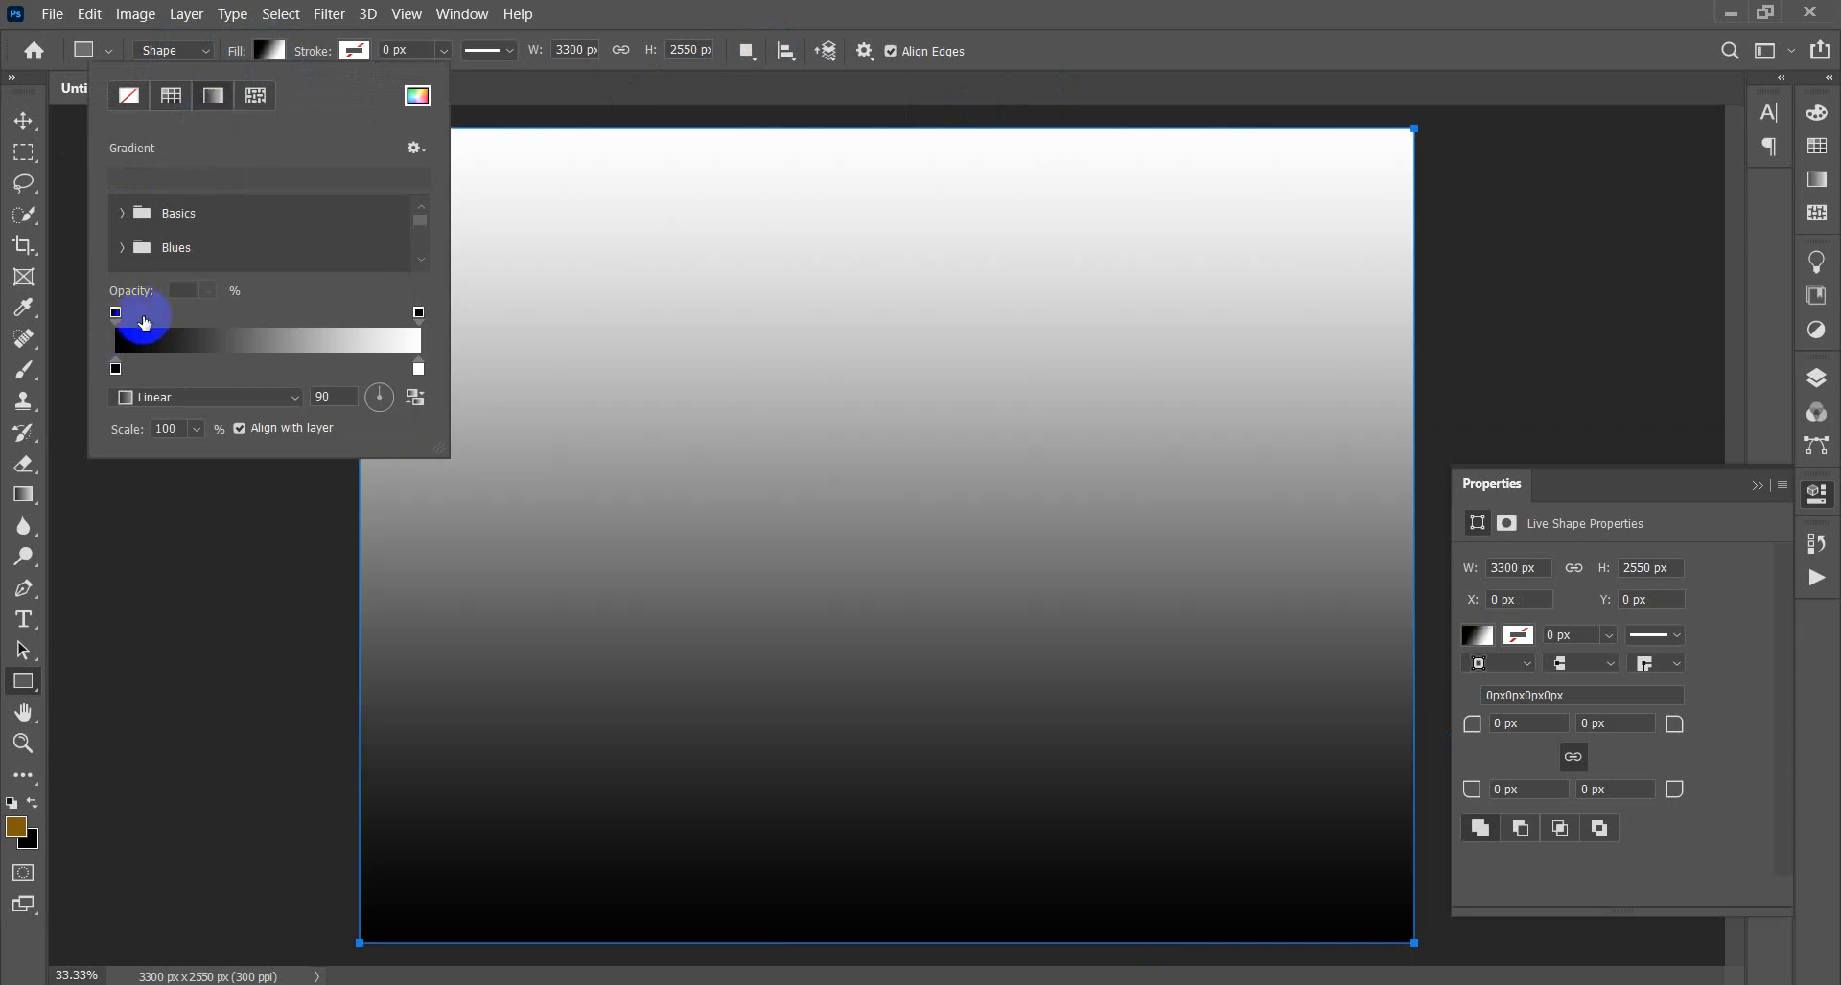
pyautogui.click(296, 397)
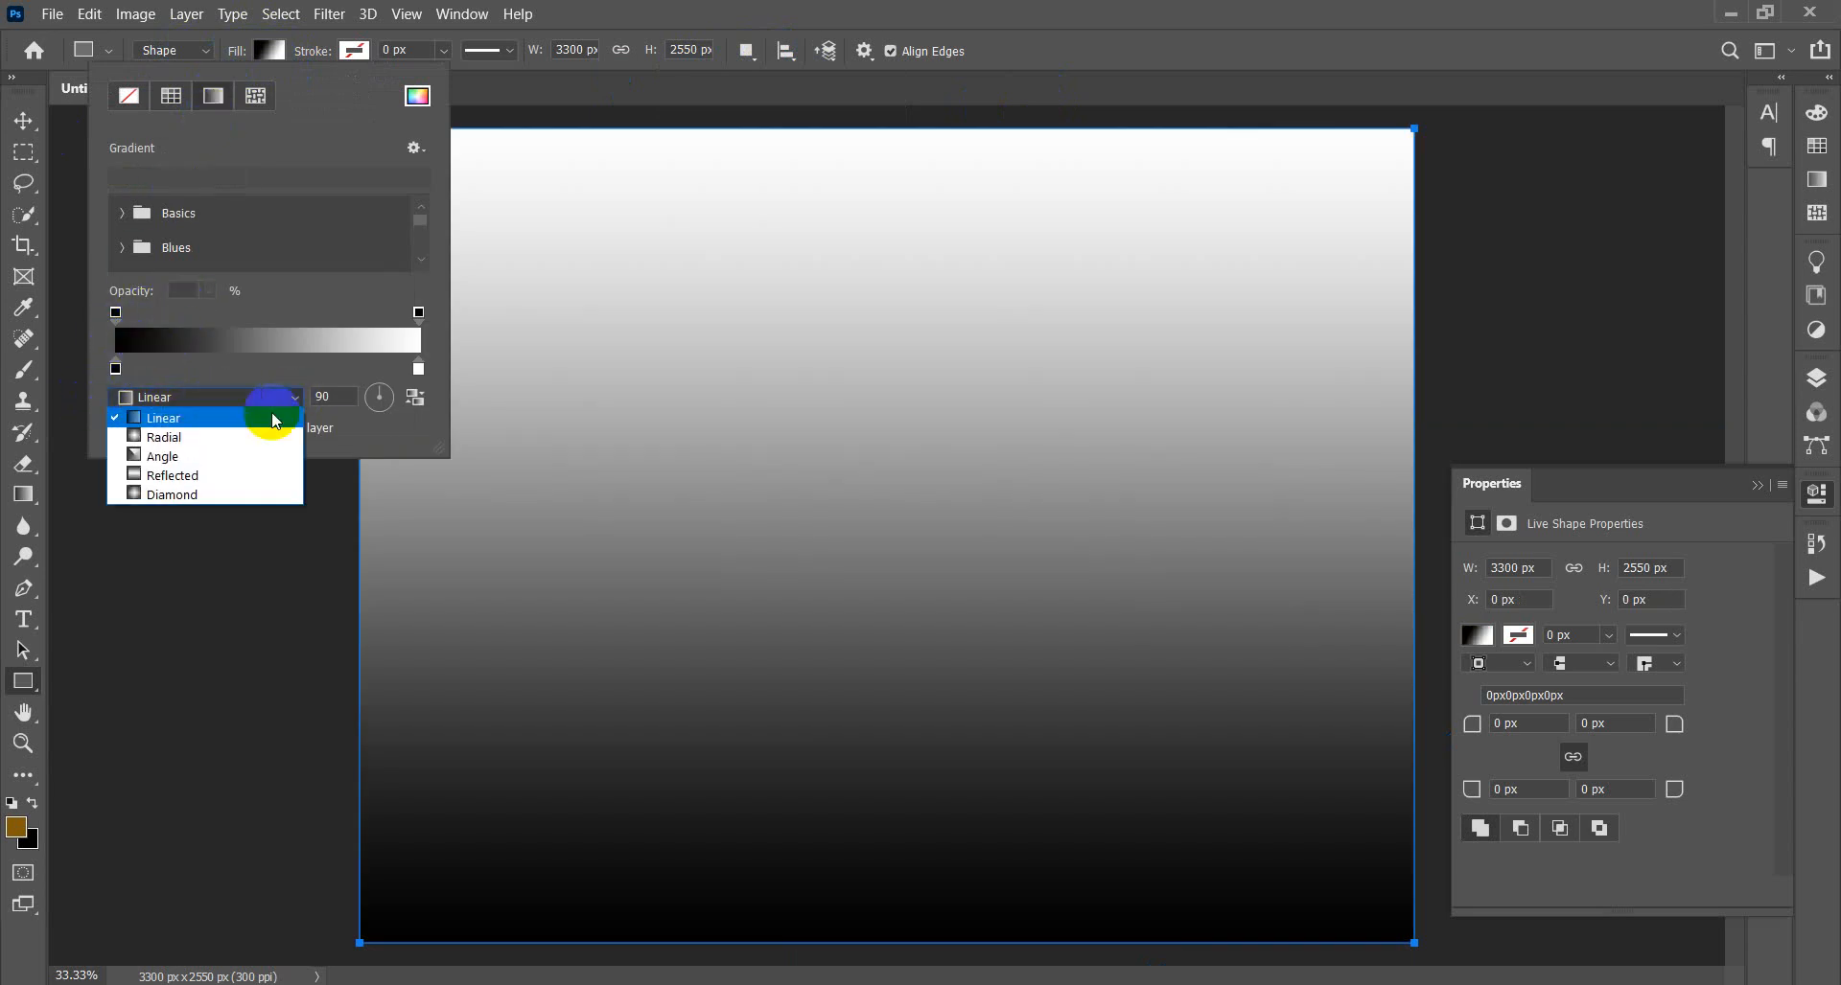
pyautogui.click(189, 439)
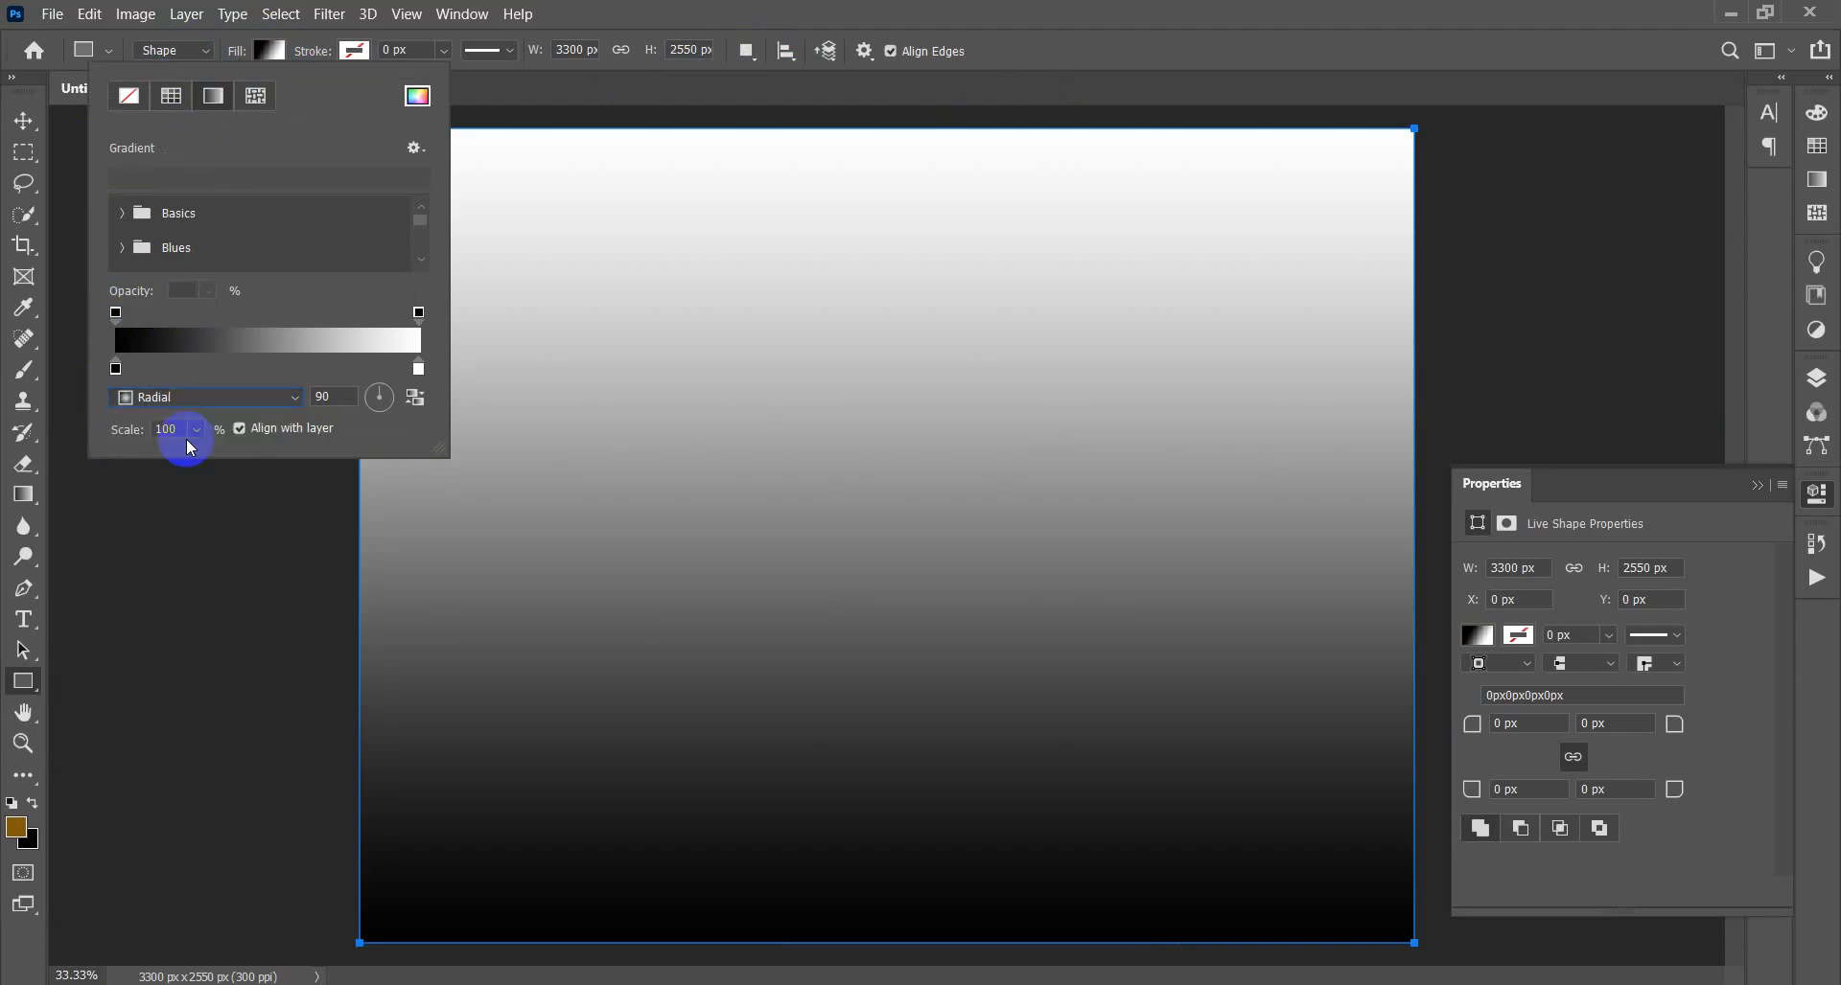
# - Set the gradient's black color stop to the dark gray #201d1d
pyautogui.doubleClick(116, 370)
pyautogui.click(664, 491)
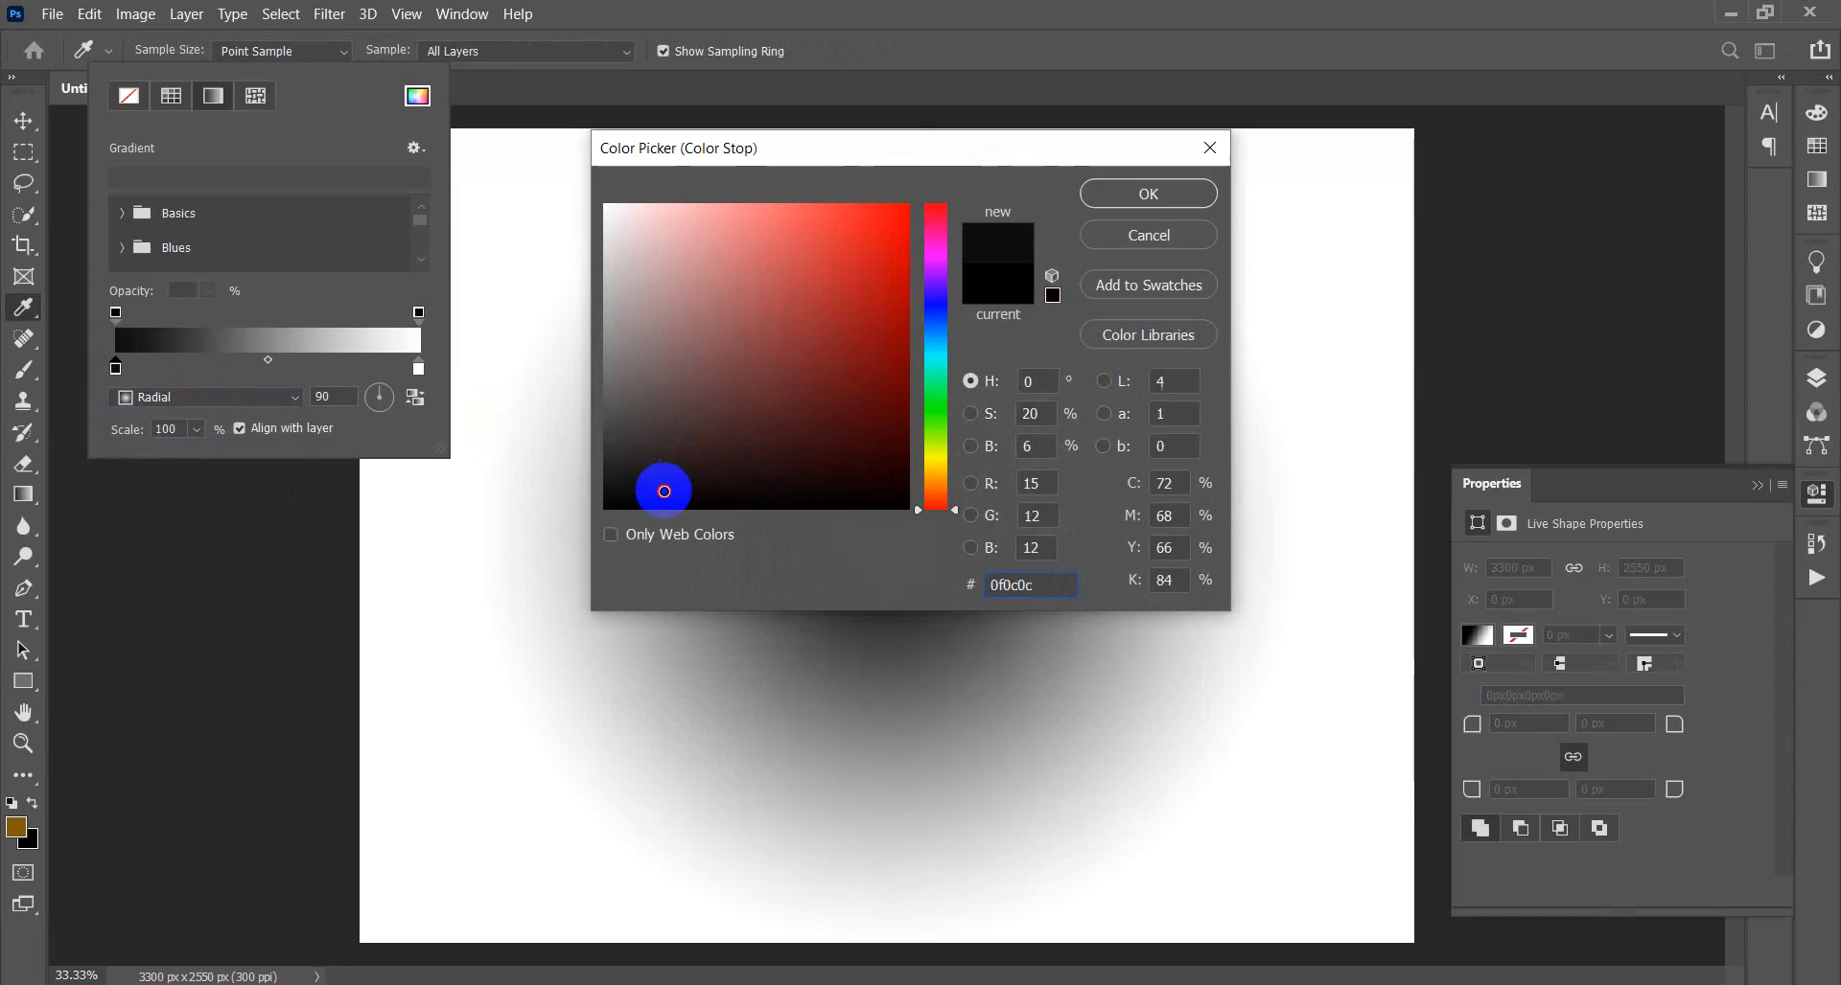
pyautogui.click(629, 471)
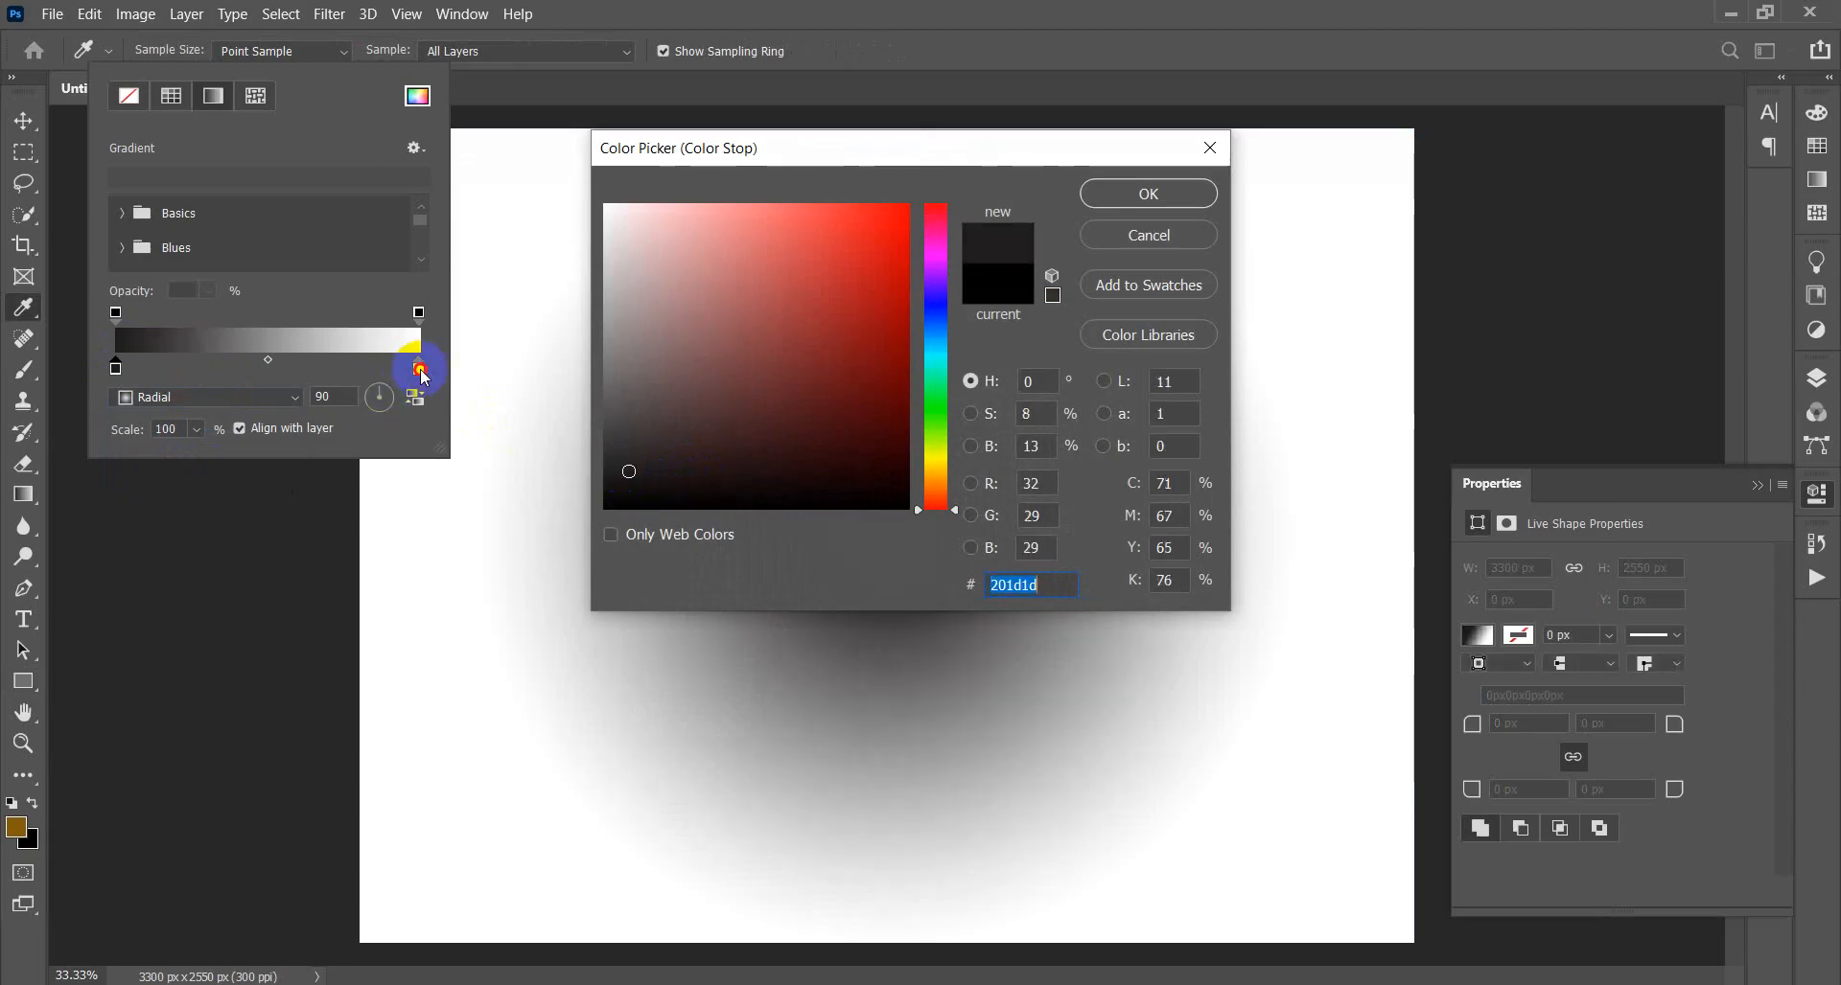
pyautogui.click(1155, 193)
# - Set the gradient's white color stop to the slightly lighter dark gray #2d2828
pyautogui.doubleClick(419, 369)
pyautogui.moveTo(805, 476); pyautogui.dragTo(638, 464)
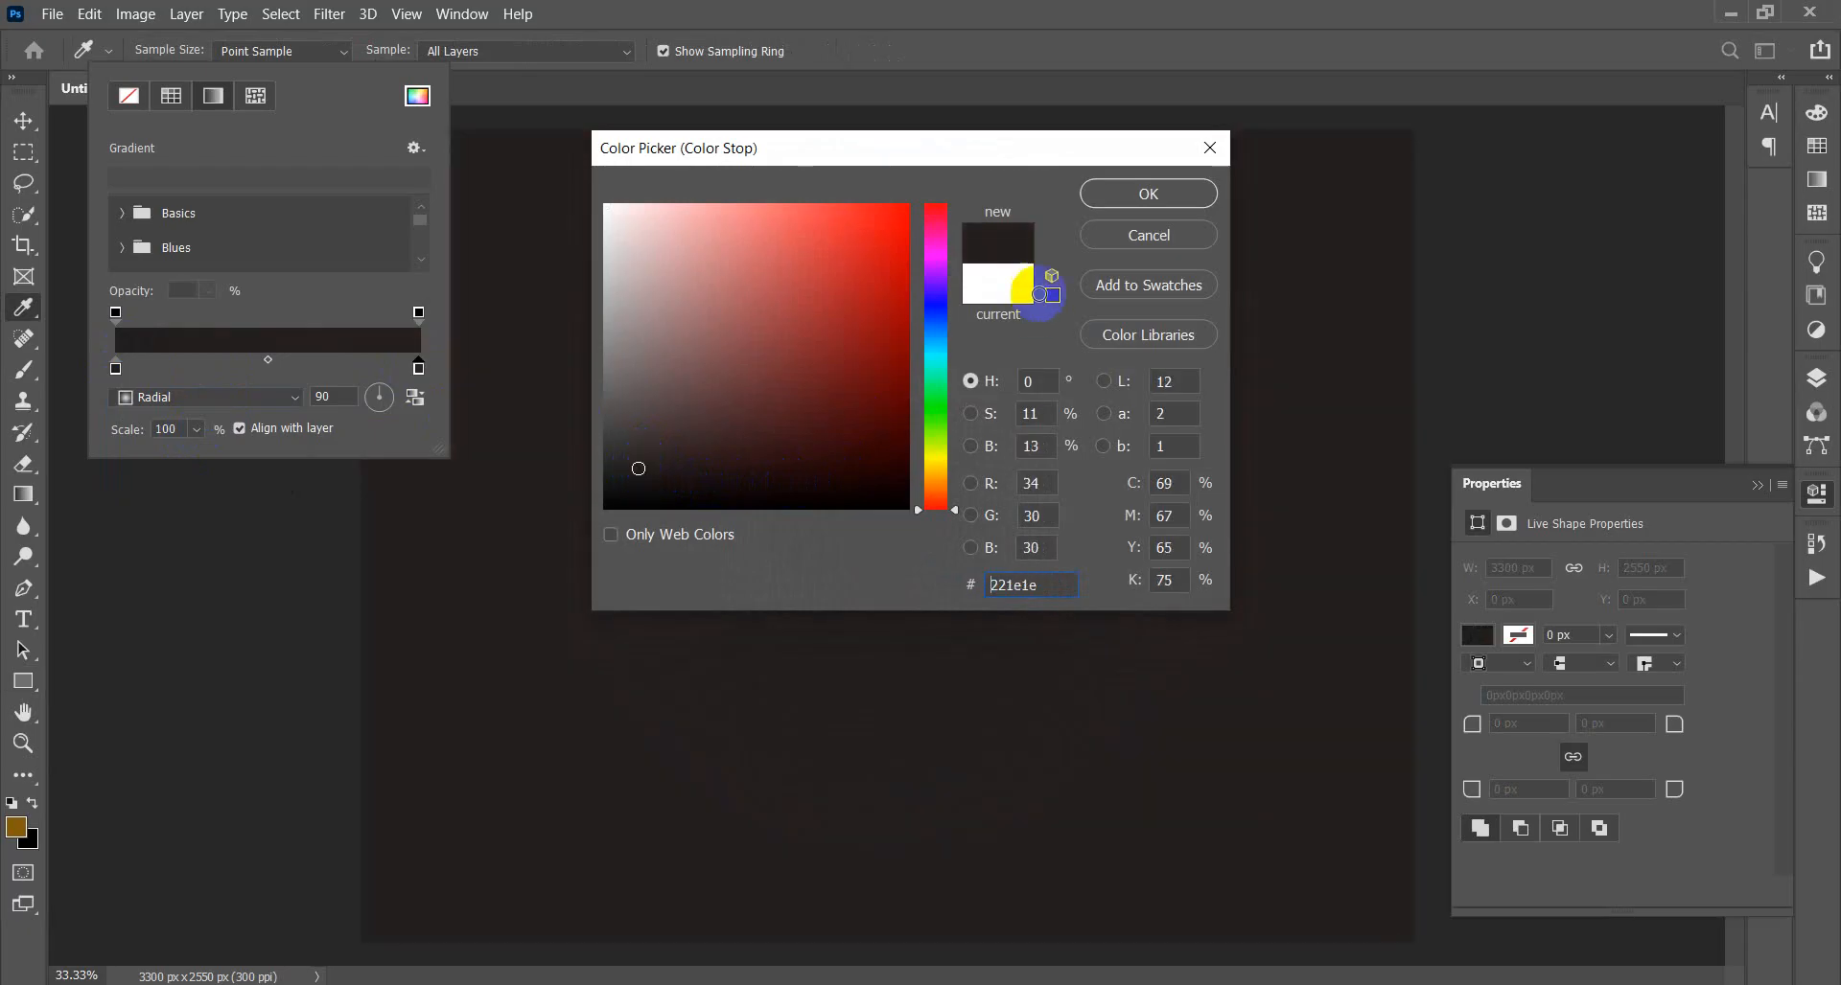
pyautogui.click(1167, 201)
pyautogui.click(374, 350)
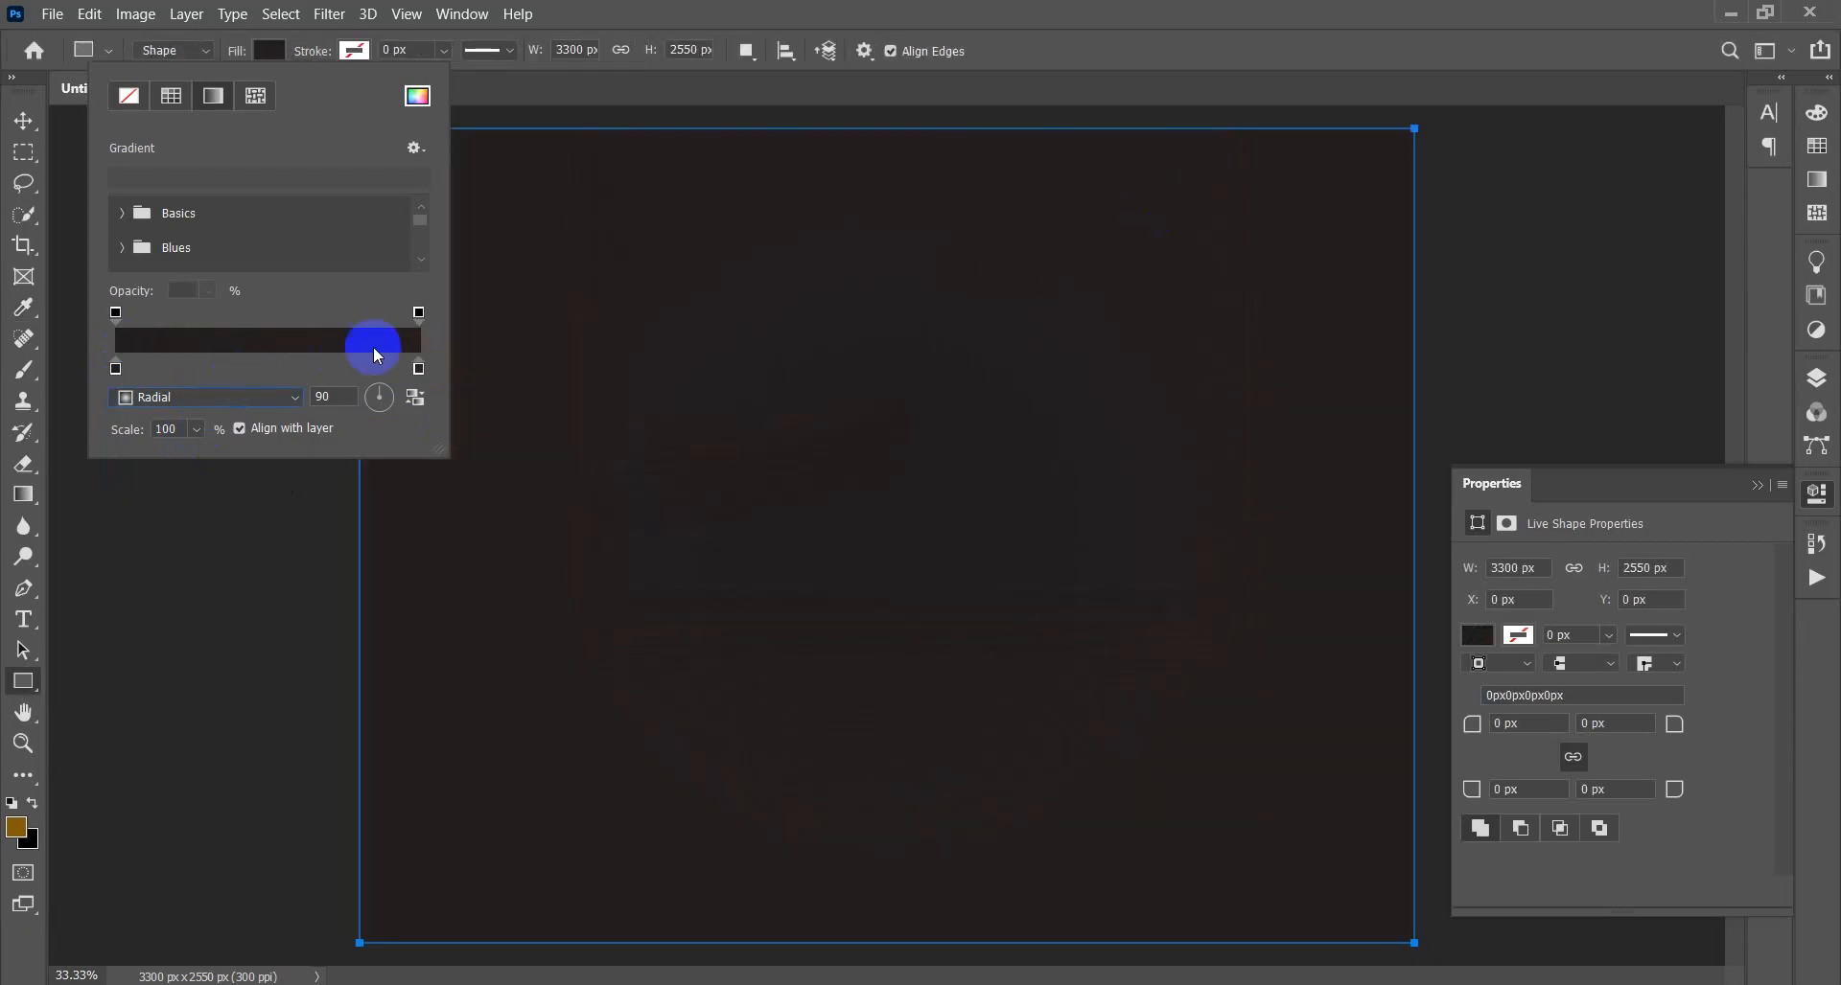
pyautogui.doubleClick(419, 369)
pyautogui.moveTo(636, 484); pyautogui.dragTo(635, 454)
pyautogui.click(1163, 193)
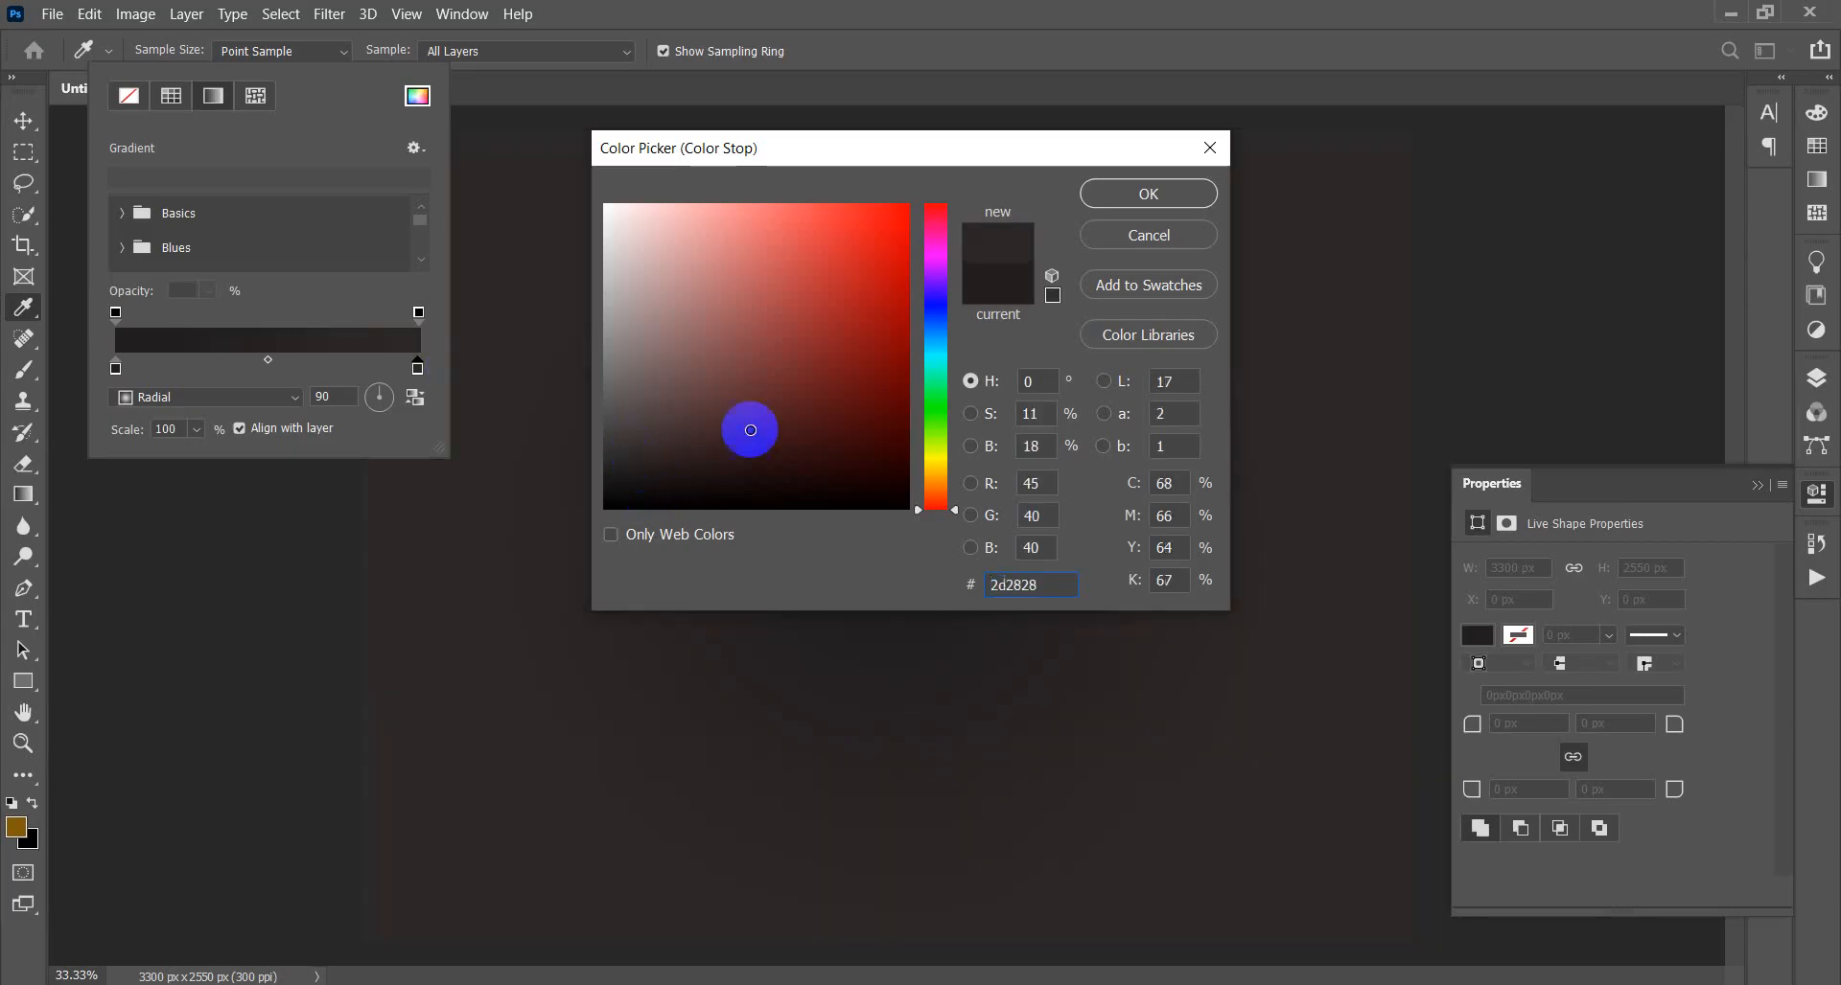
pyautogui.click(260, 361)
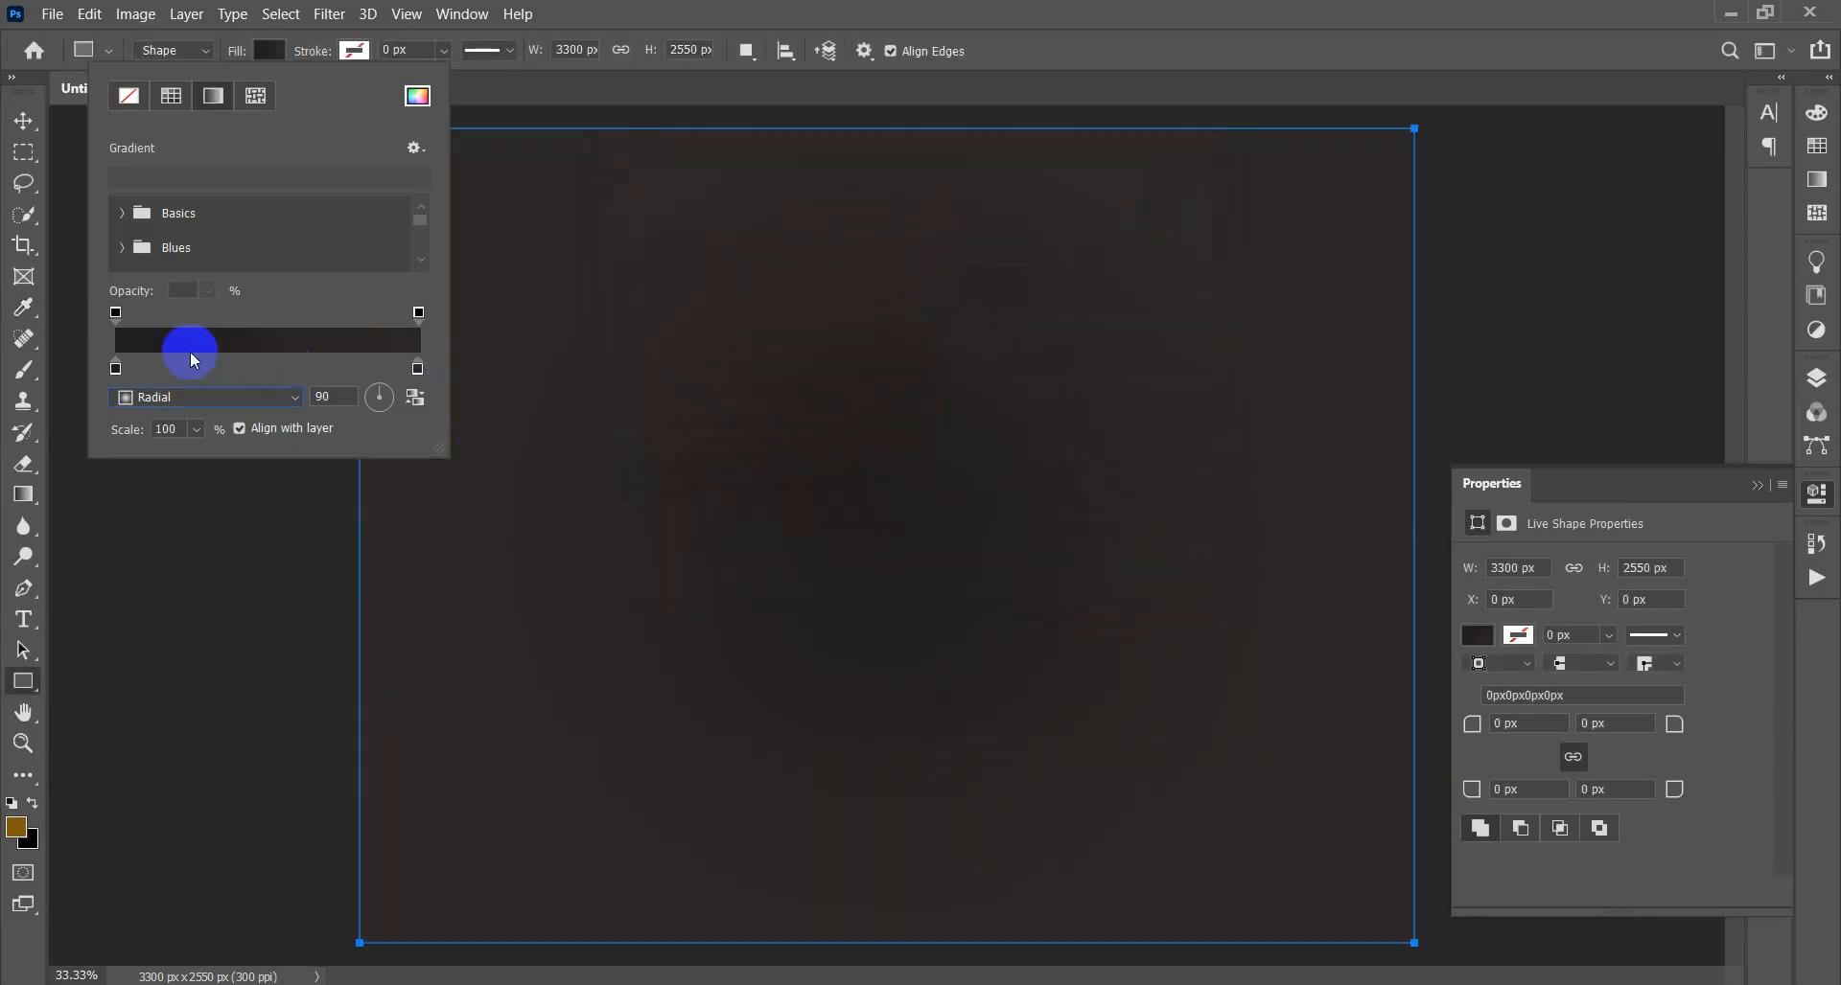
# - Darken the gradient's darker color stop to near black and reverse the radial gradient so its lighter gray lies at the center
pyautogui.doubleClick(115, 368)
pyautogui.moveTo(638, 476); pyautogui.dragTo(643, 484)
pyautogui.click(1150, 192)
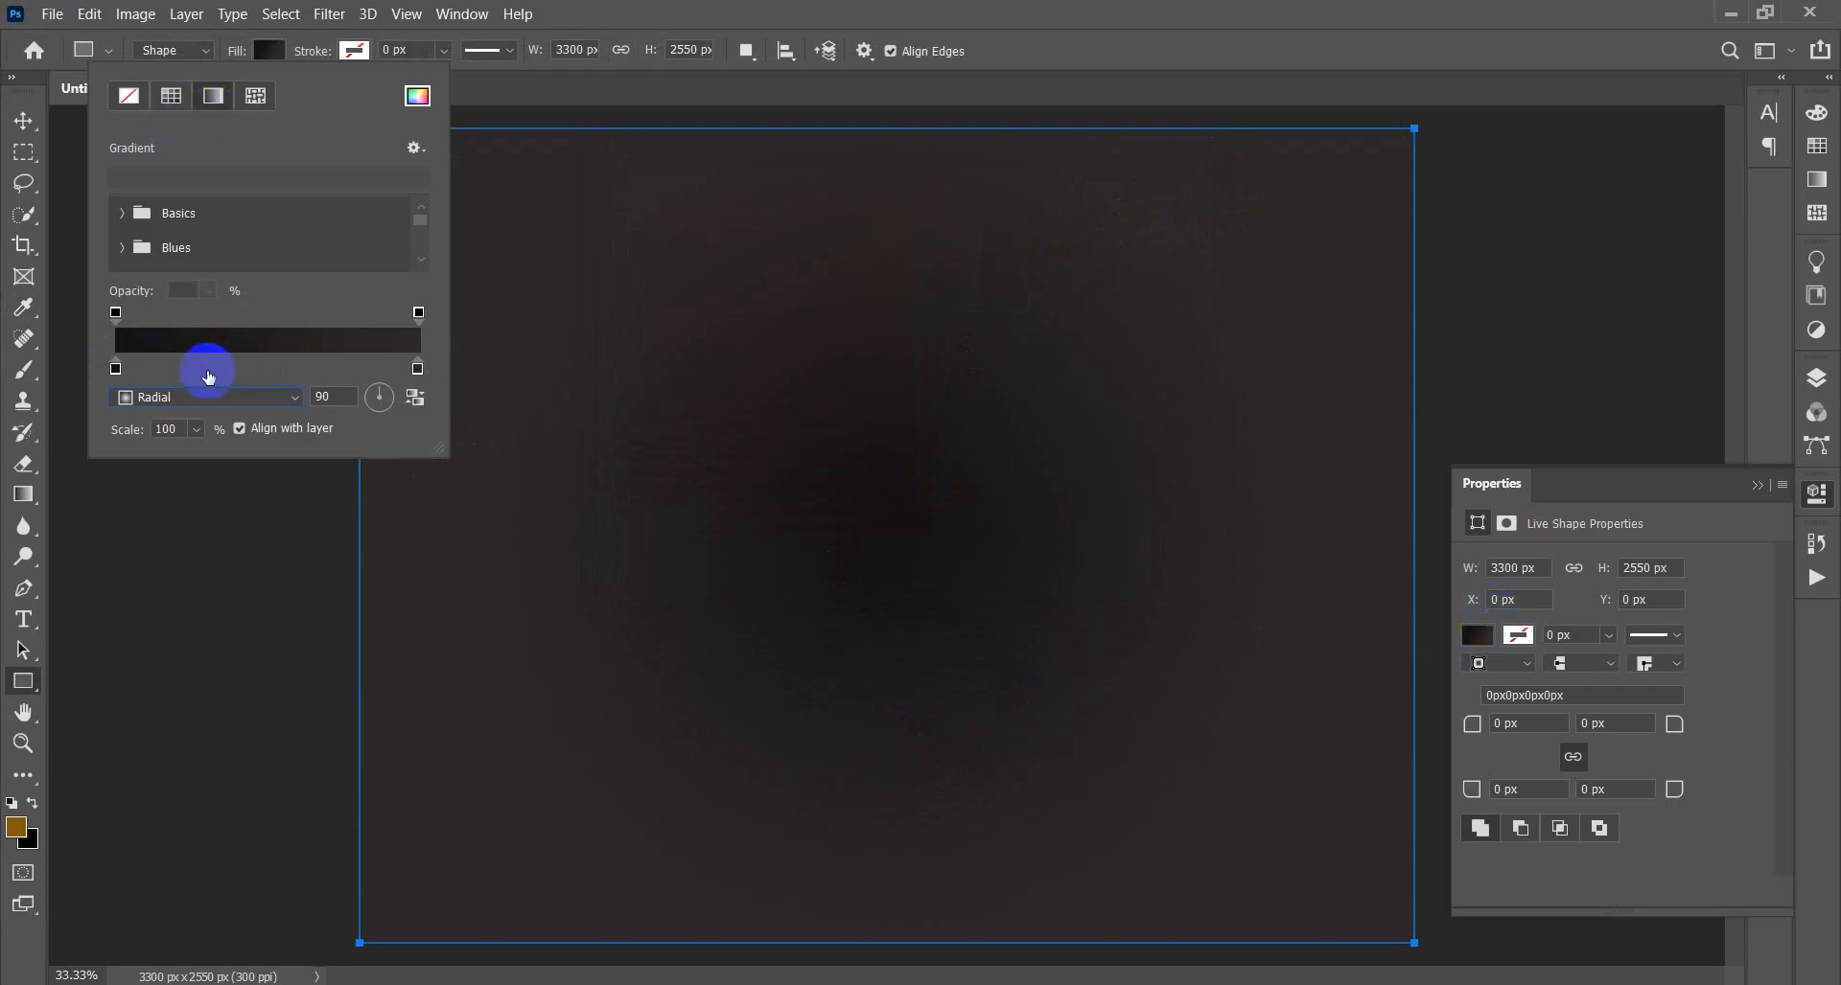
pyautogui.click(420, 403)
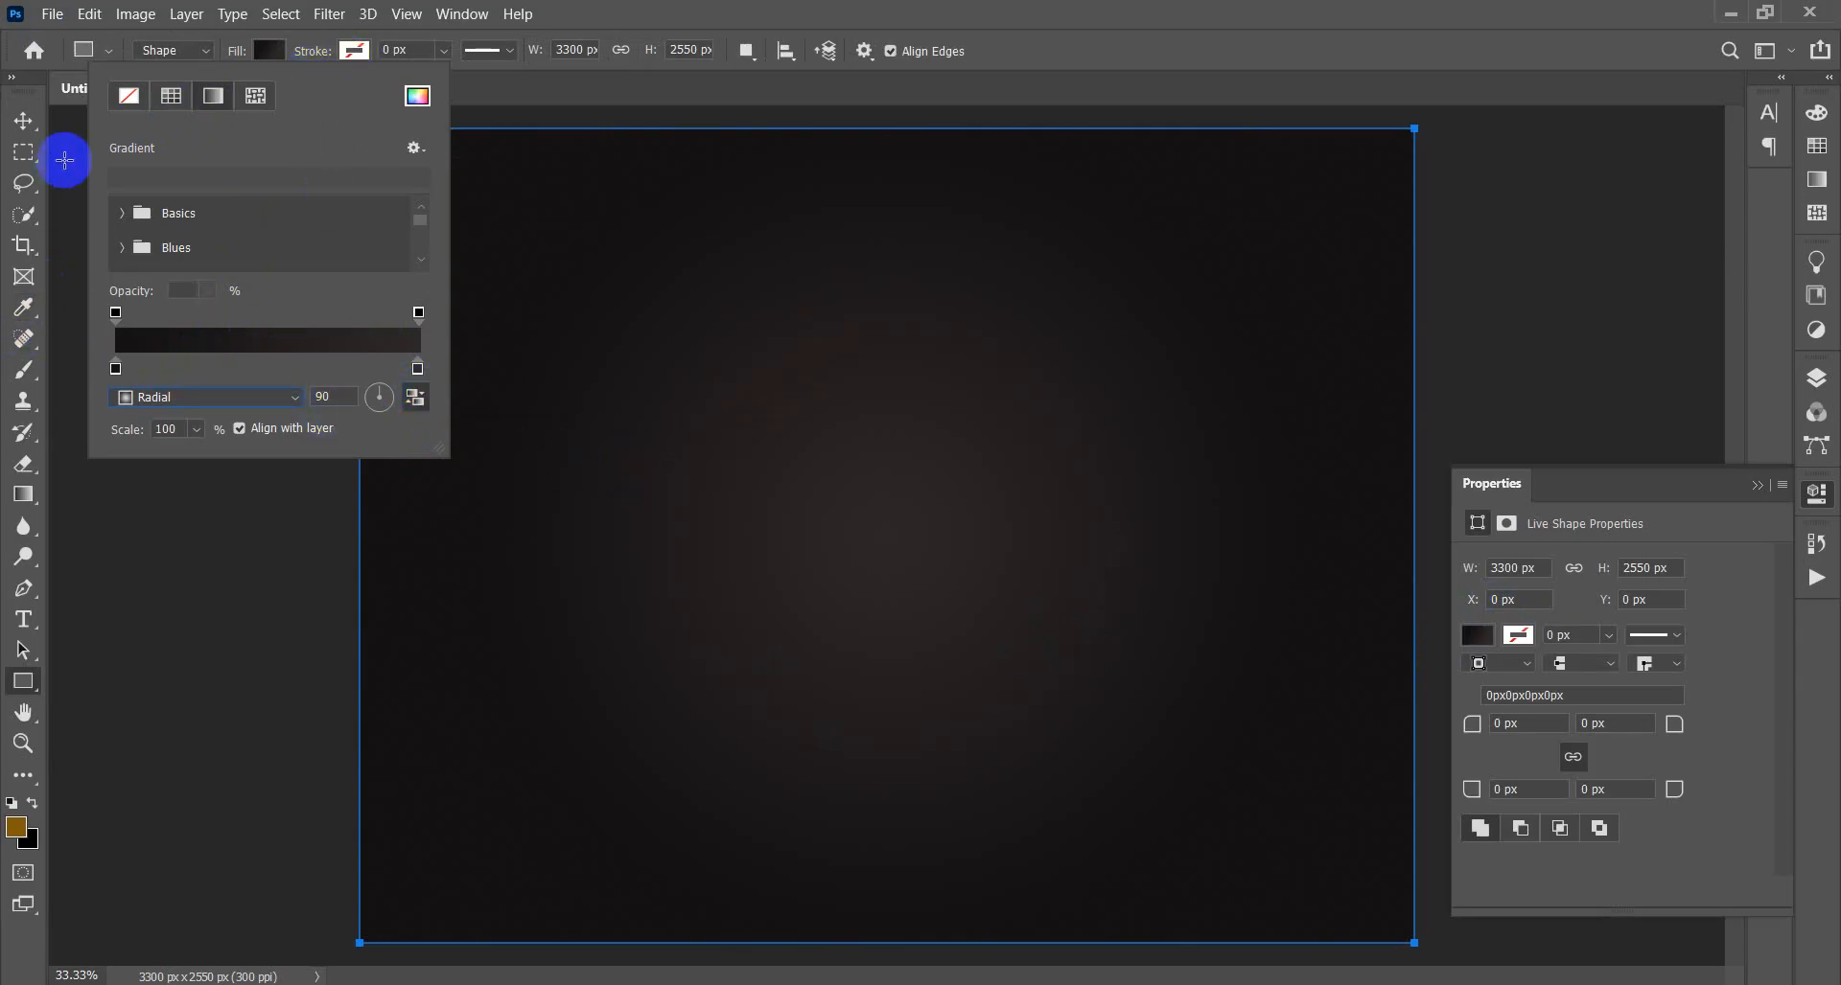
pyautogui.click(29, 124)
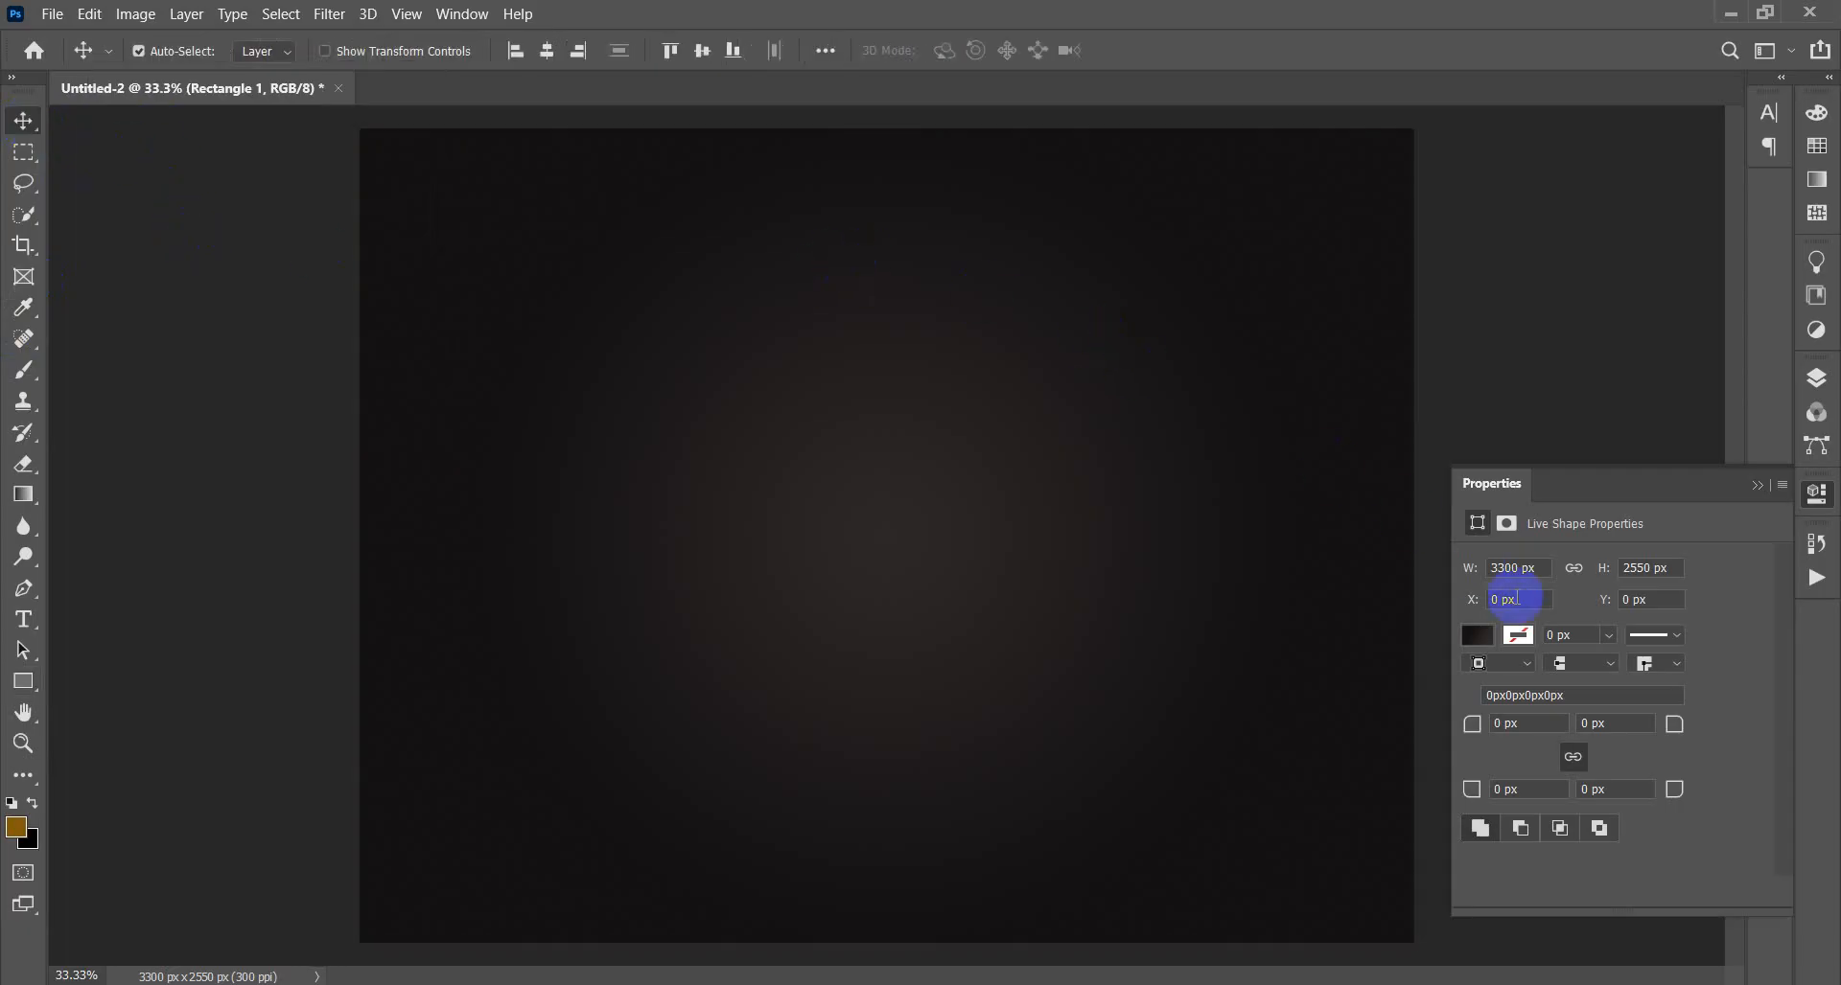
# - Add a new empty layer above the Rectangle 1 layer
pyautogui.click(1760, 485)
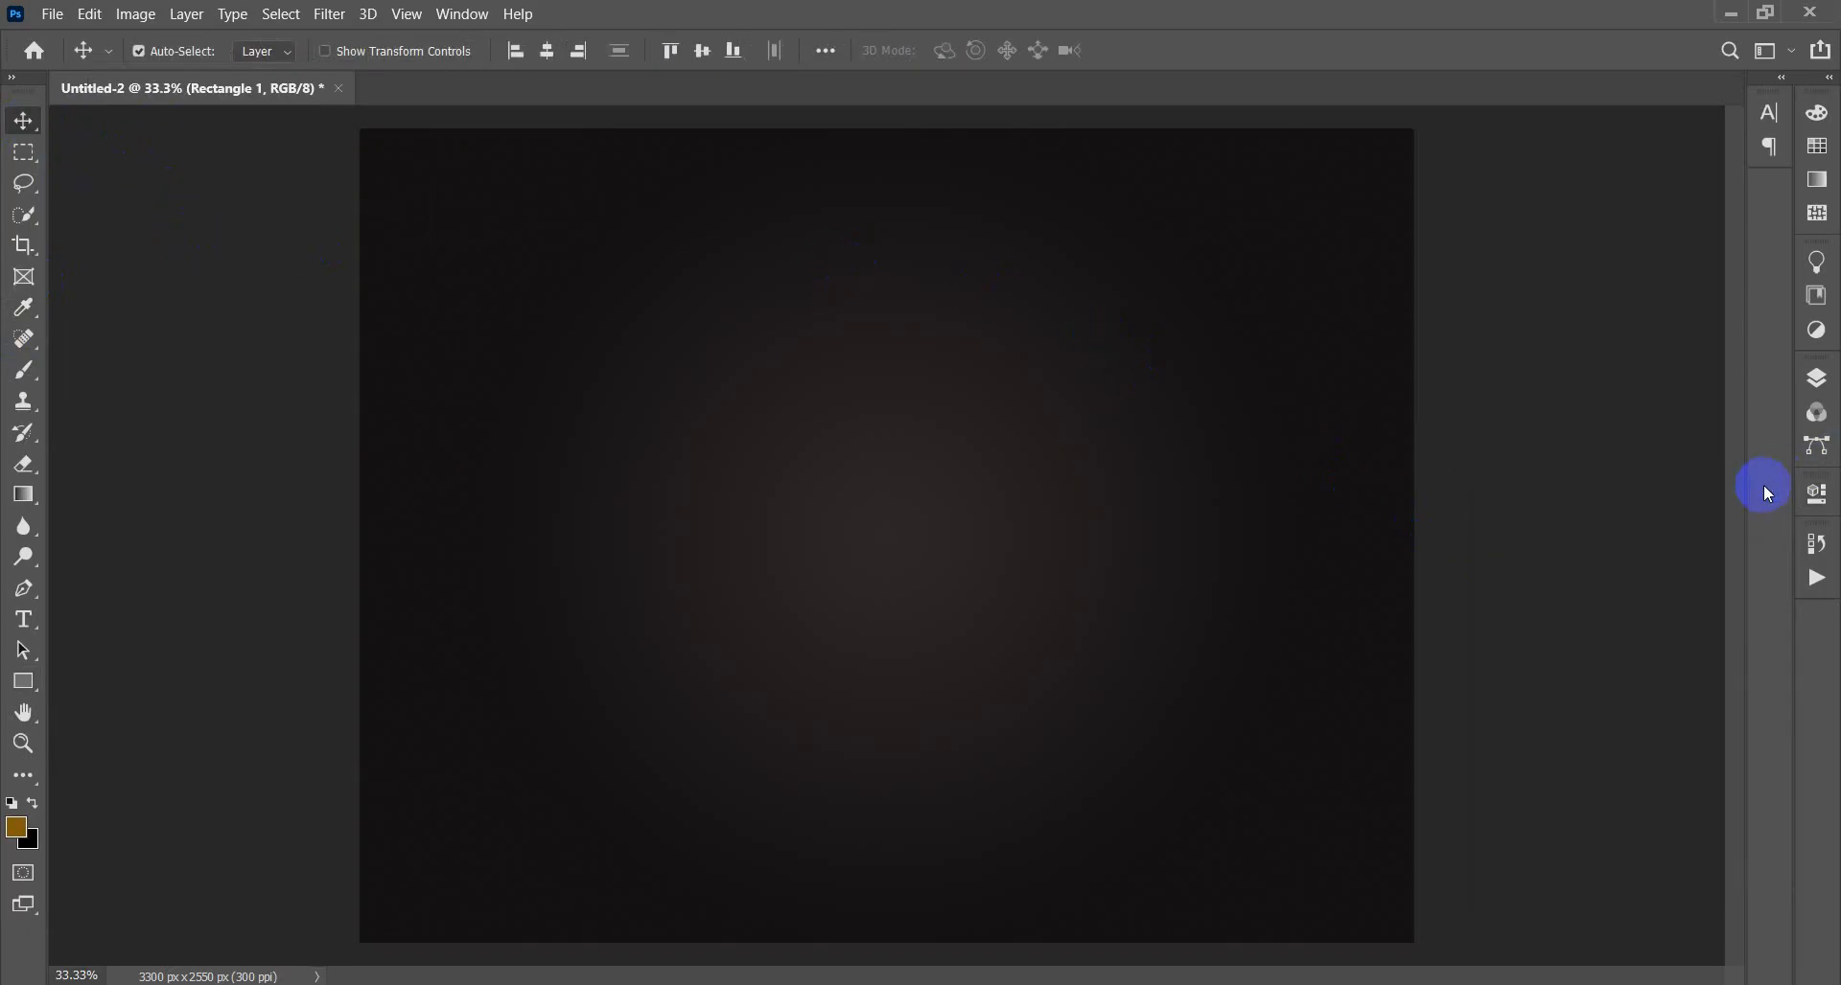
pyautogui.click(1822, 385)
pyautogui.click(1618, 560)
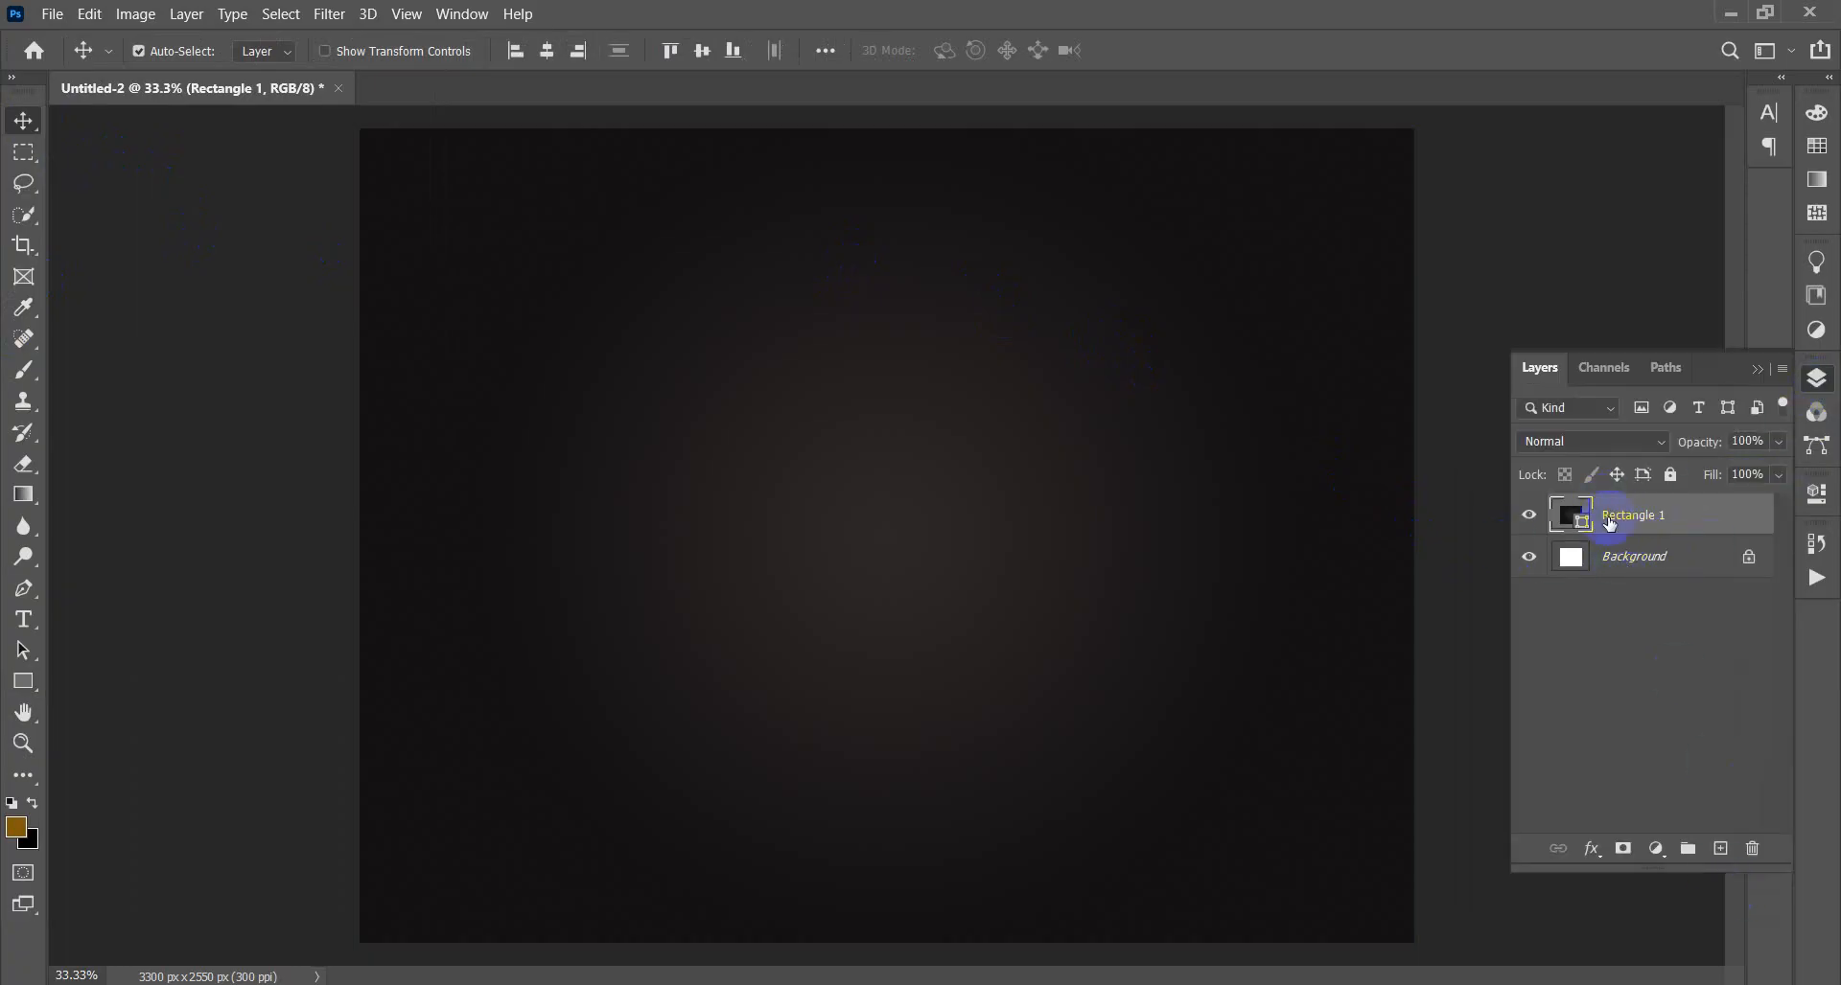
pyautogui.click(1719, 849)
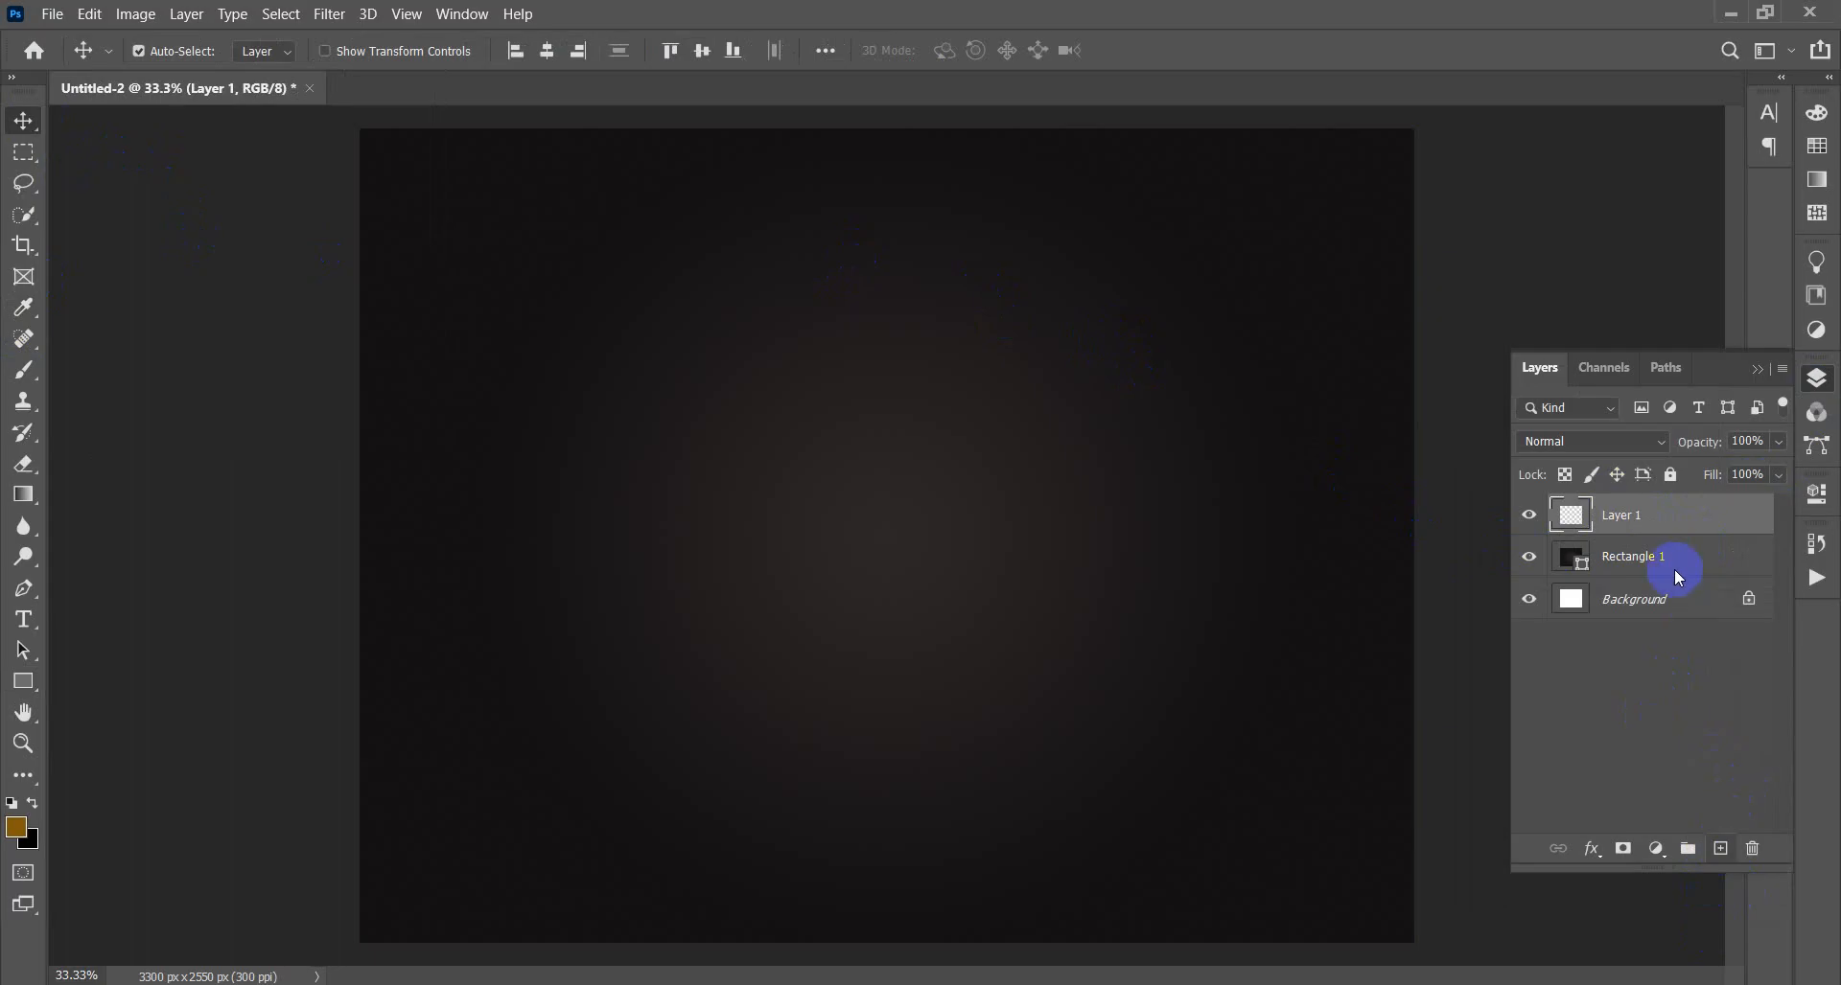
# - Create a second rectangle shape, 11 in wide and 8.5 in high
pyautogui.click(25, 683)
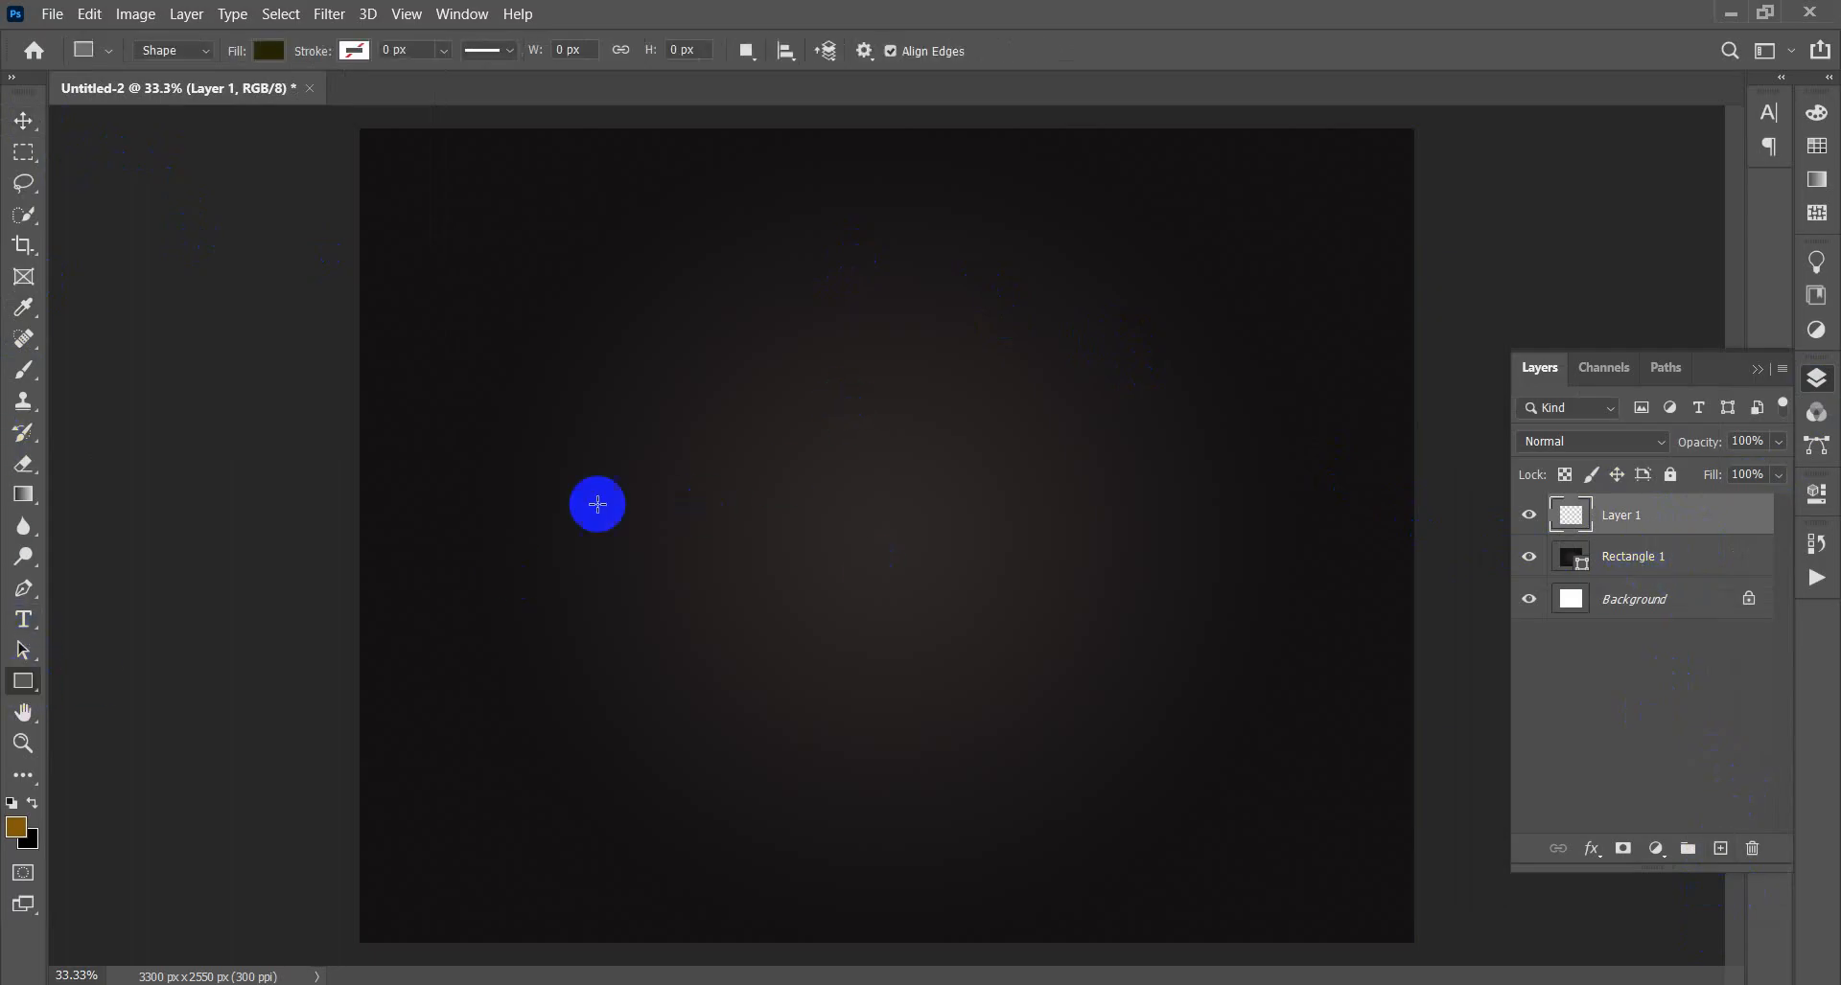
pyautogui.click(653, 440)
pyautogui.click(887, 298)
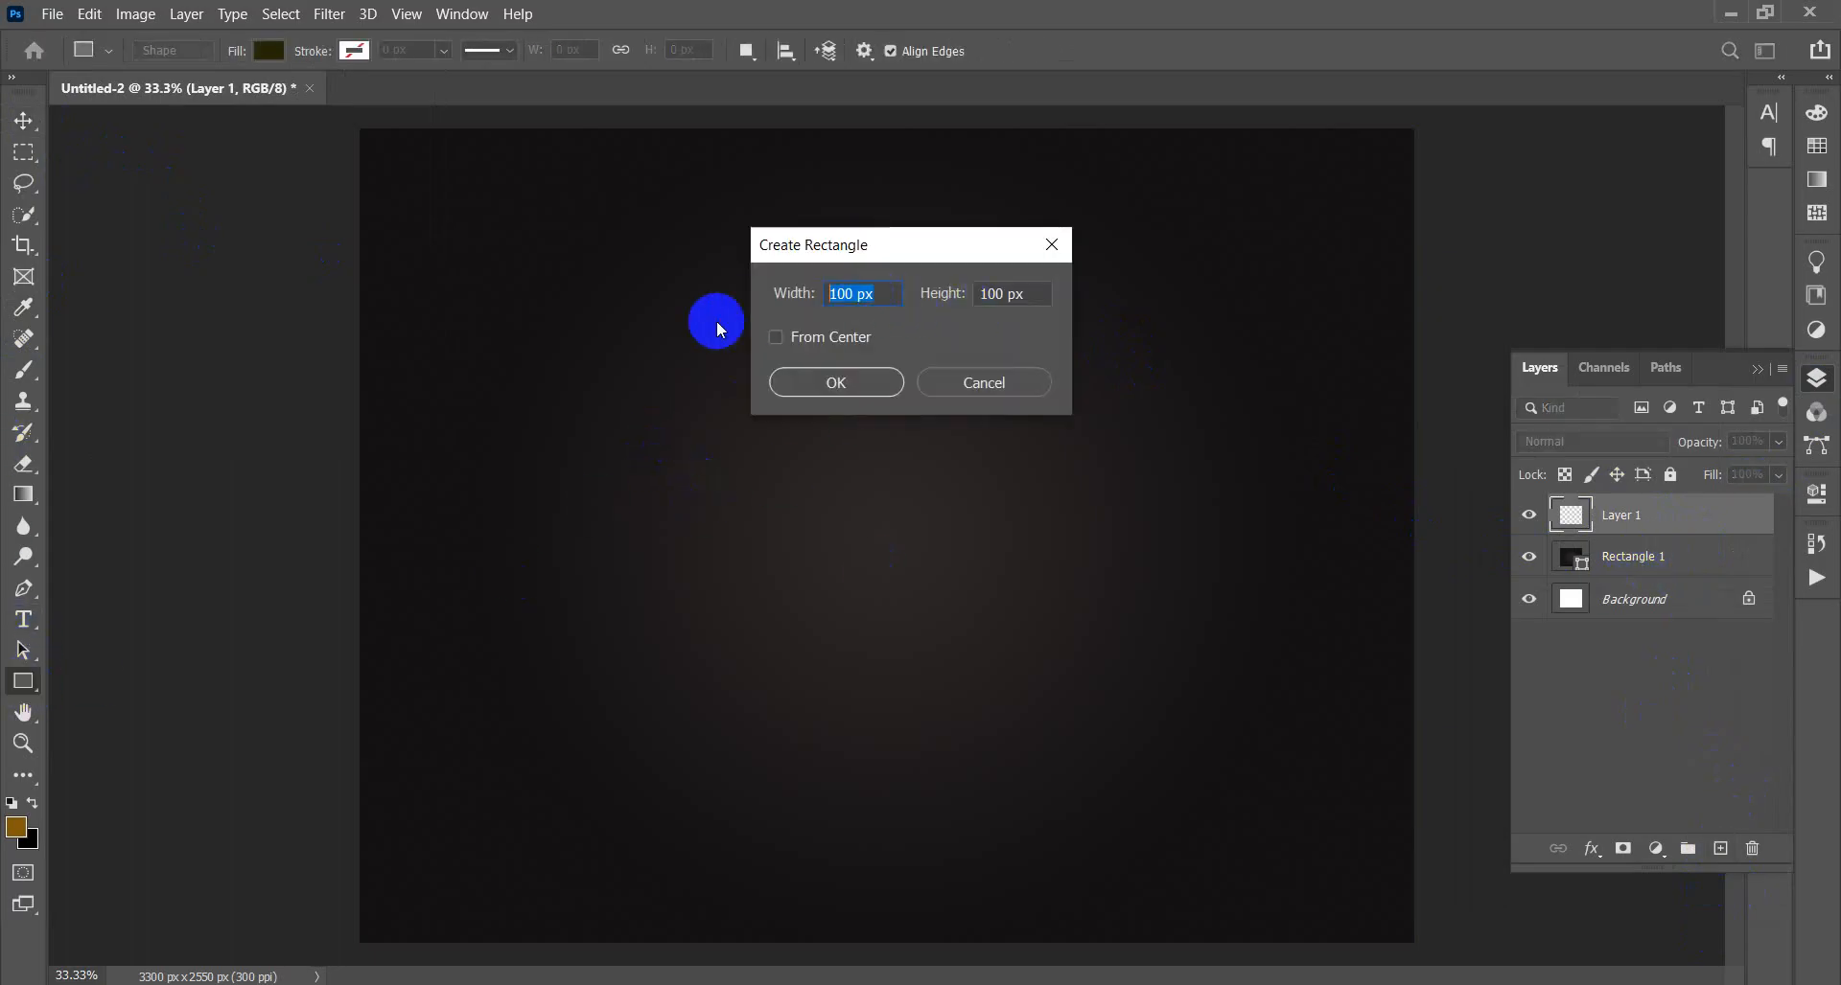
pyautogui.write('11')
pyautogui.click(1006, 307)
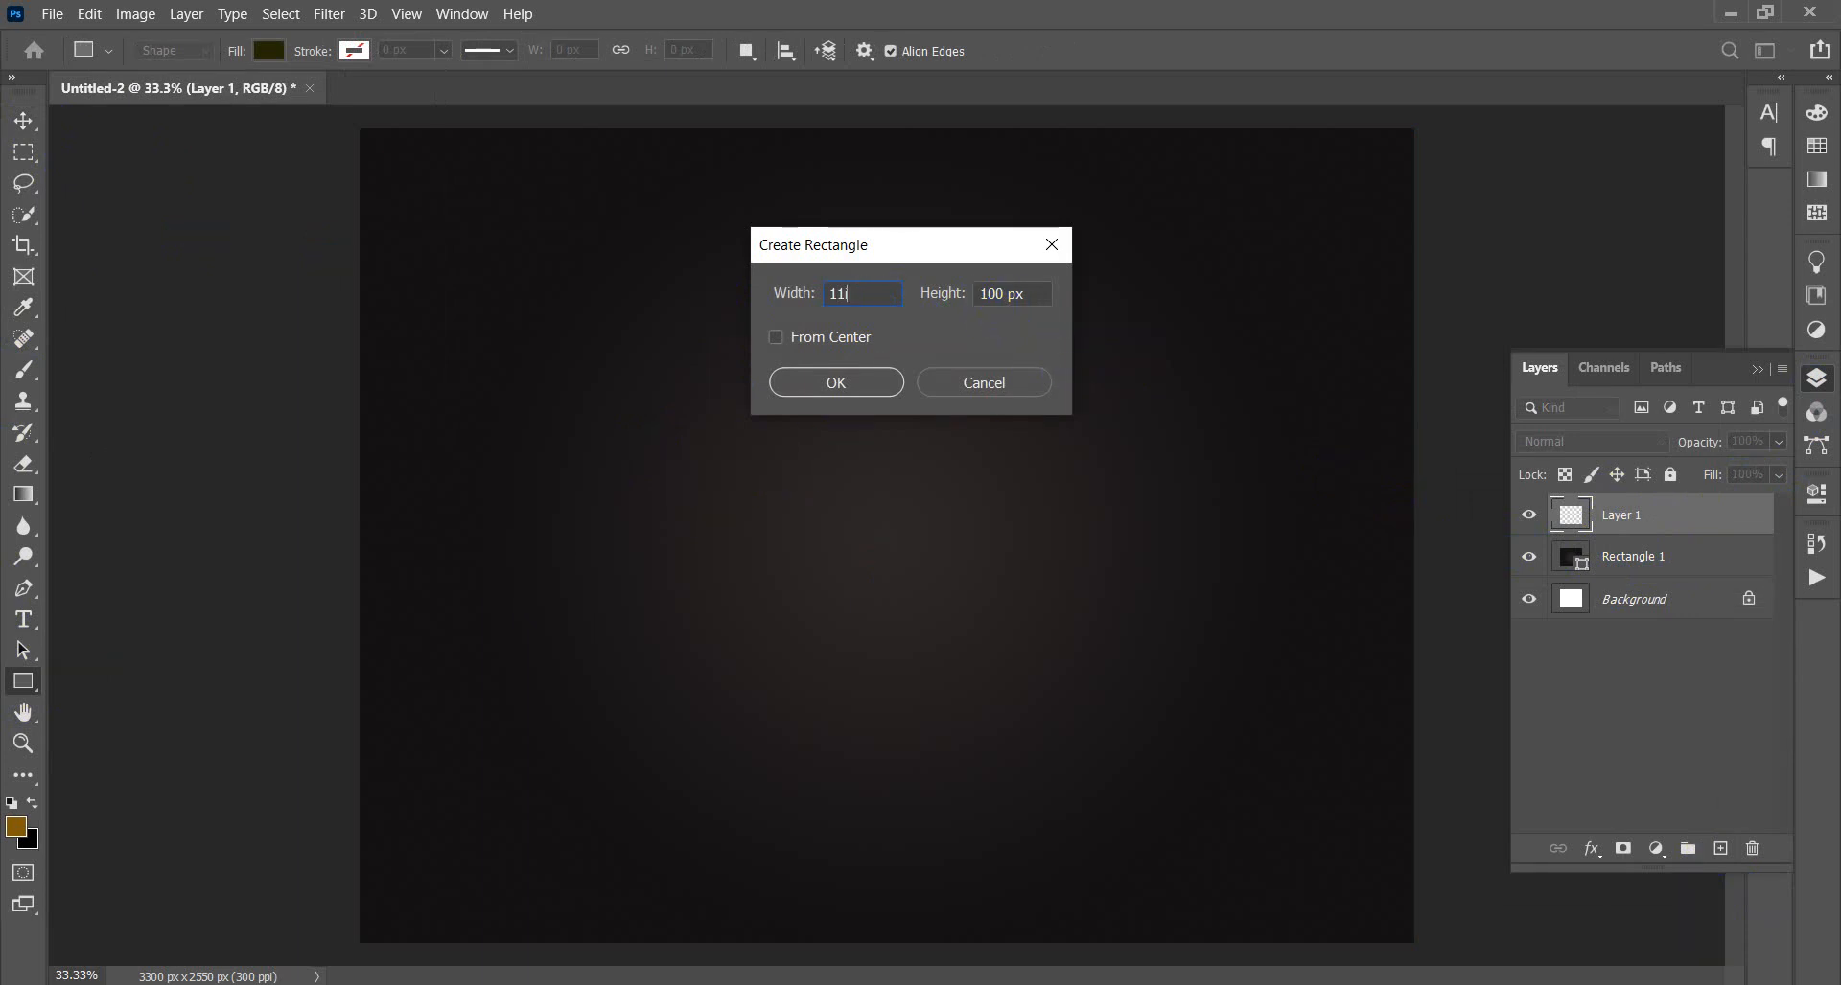
pyautogui.click(994, 309)
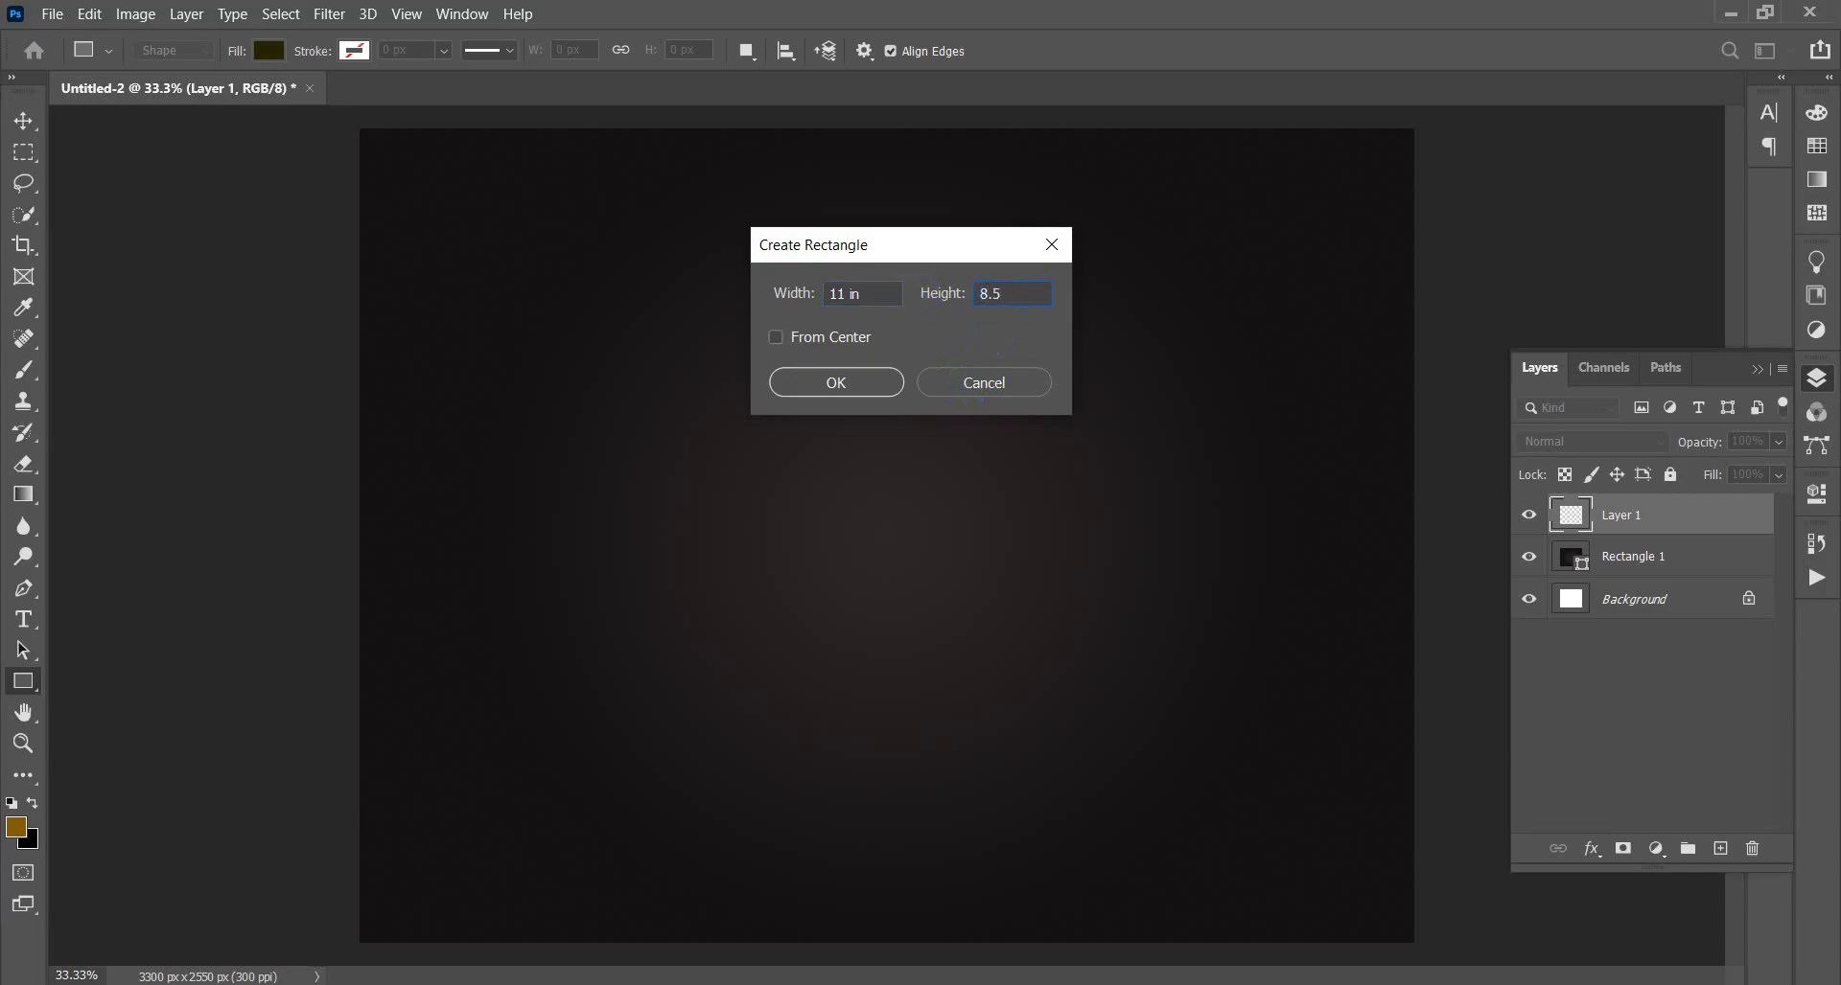
pyautogui.click(862, 381)
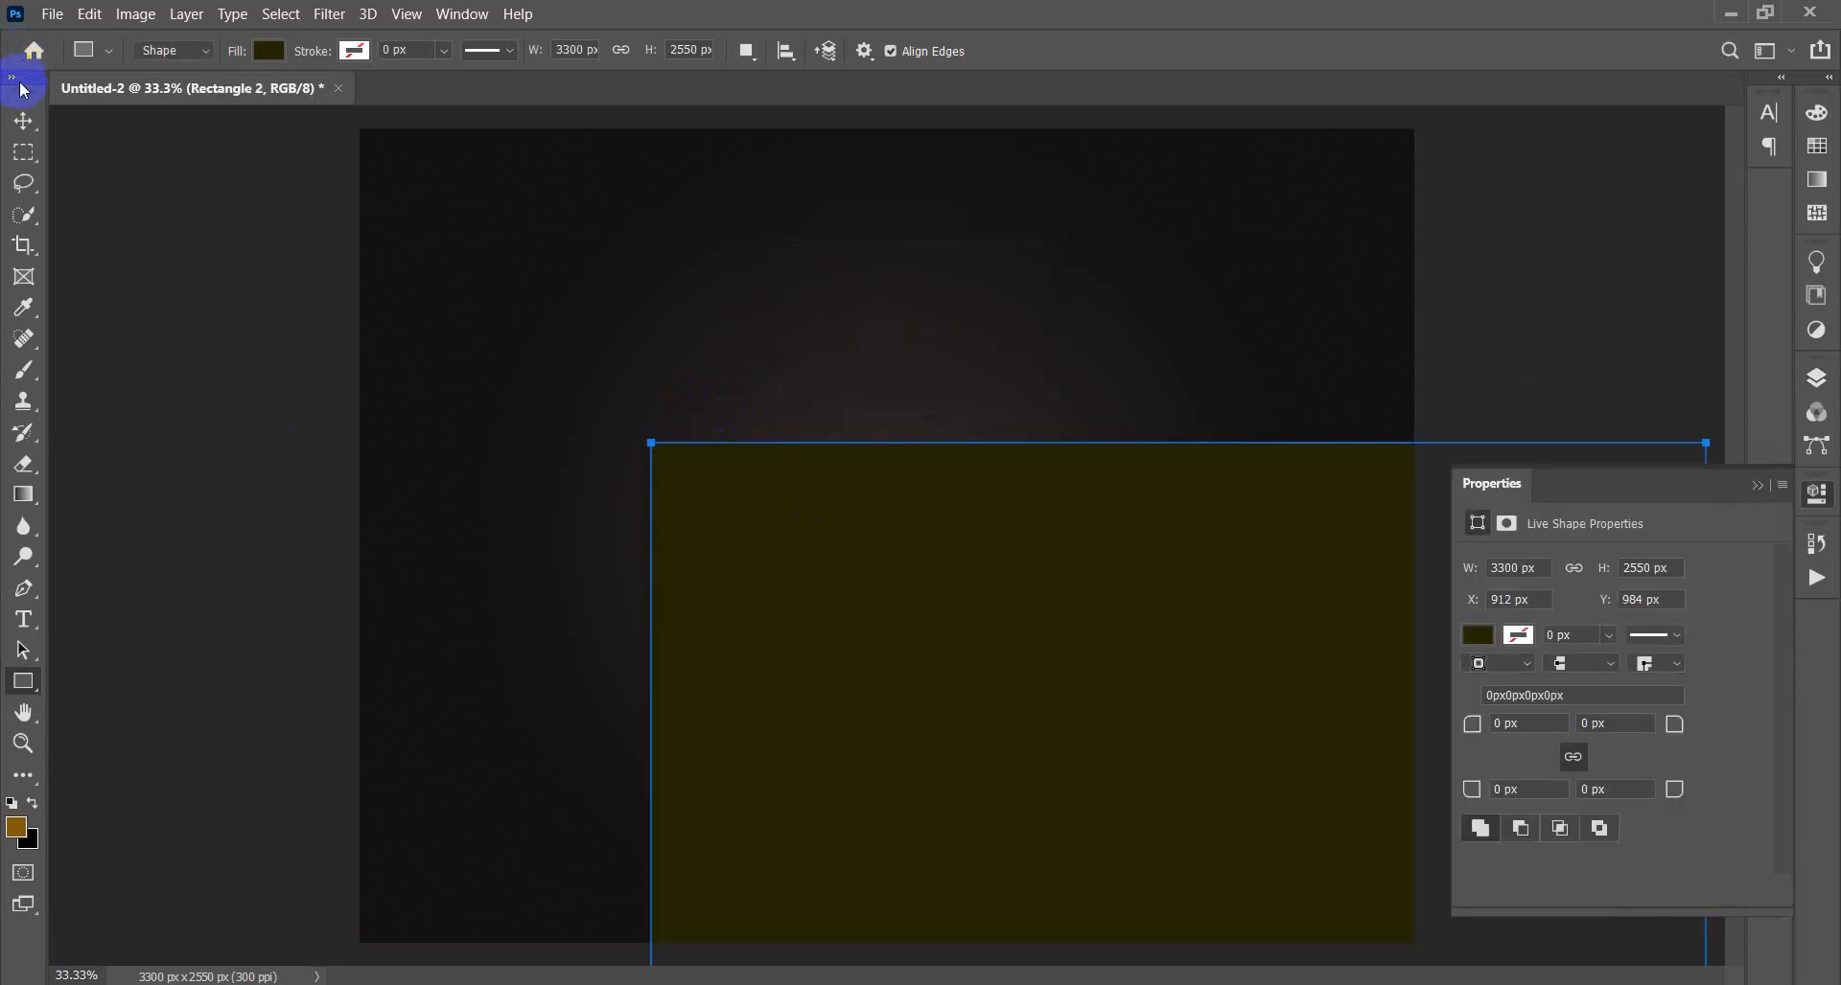
# - Move the new rectangle over the page and align its vertical and horizontal centers to the canvas
pyautogui.click(24, 120)
pyautogui.moveTo(1095, 786); pyautogui.dragTo(792, 473)
pyautogui.moveTo(794, 474)
pyautogui.mouseDown()
pyautogui.moveTo(818, 473)
pyautogui.moveTo(796, 469)
pyautogui.mouseUp()
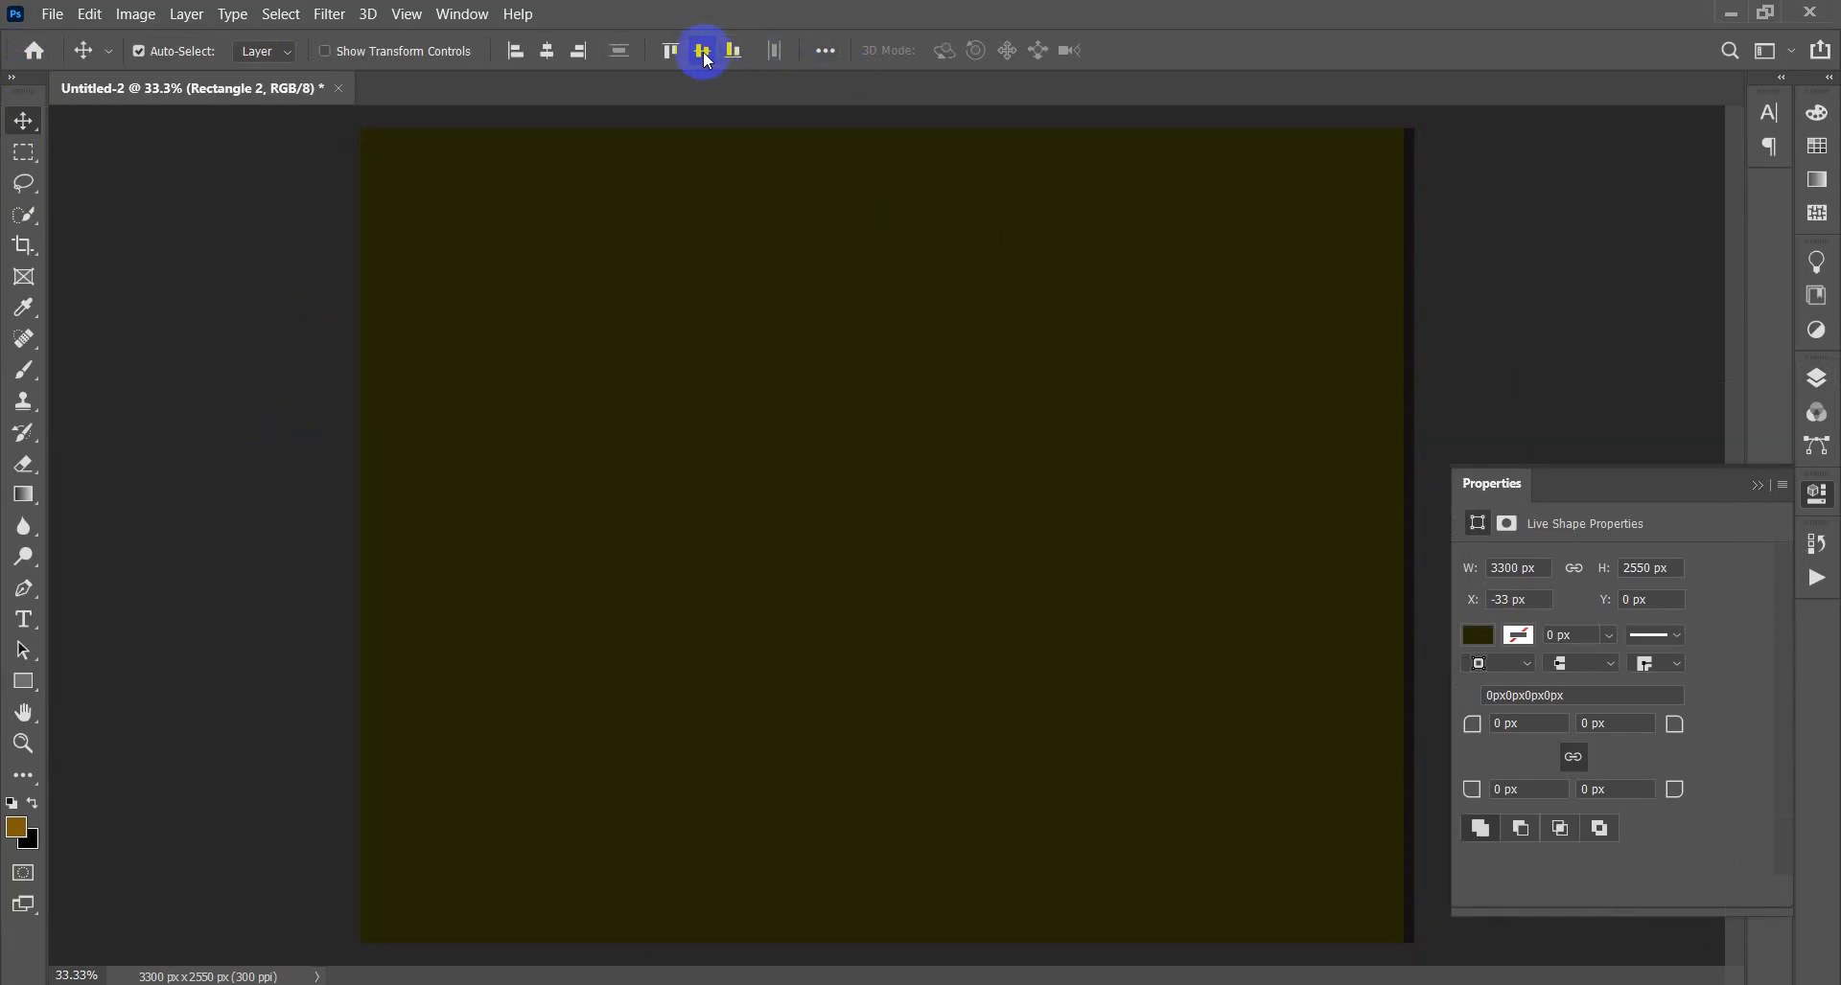
pyautogui.click(550, 54)
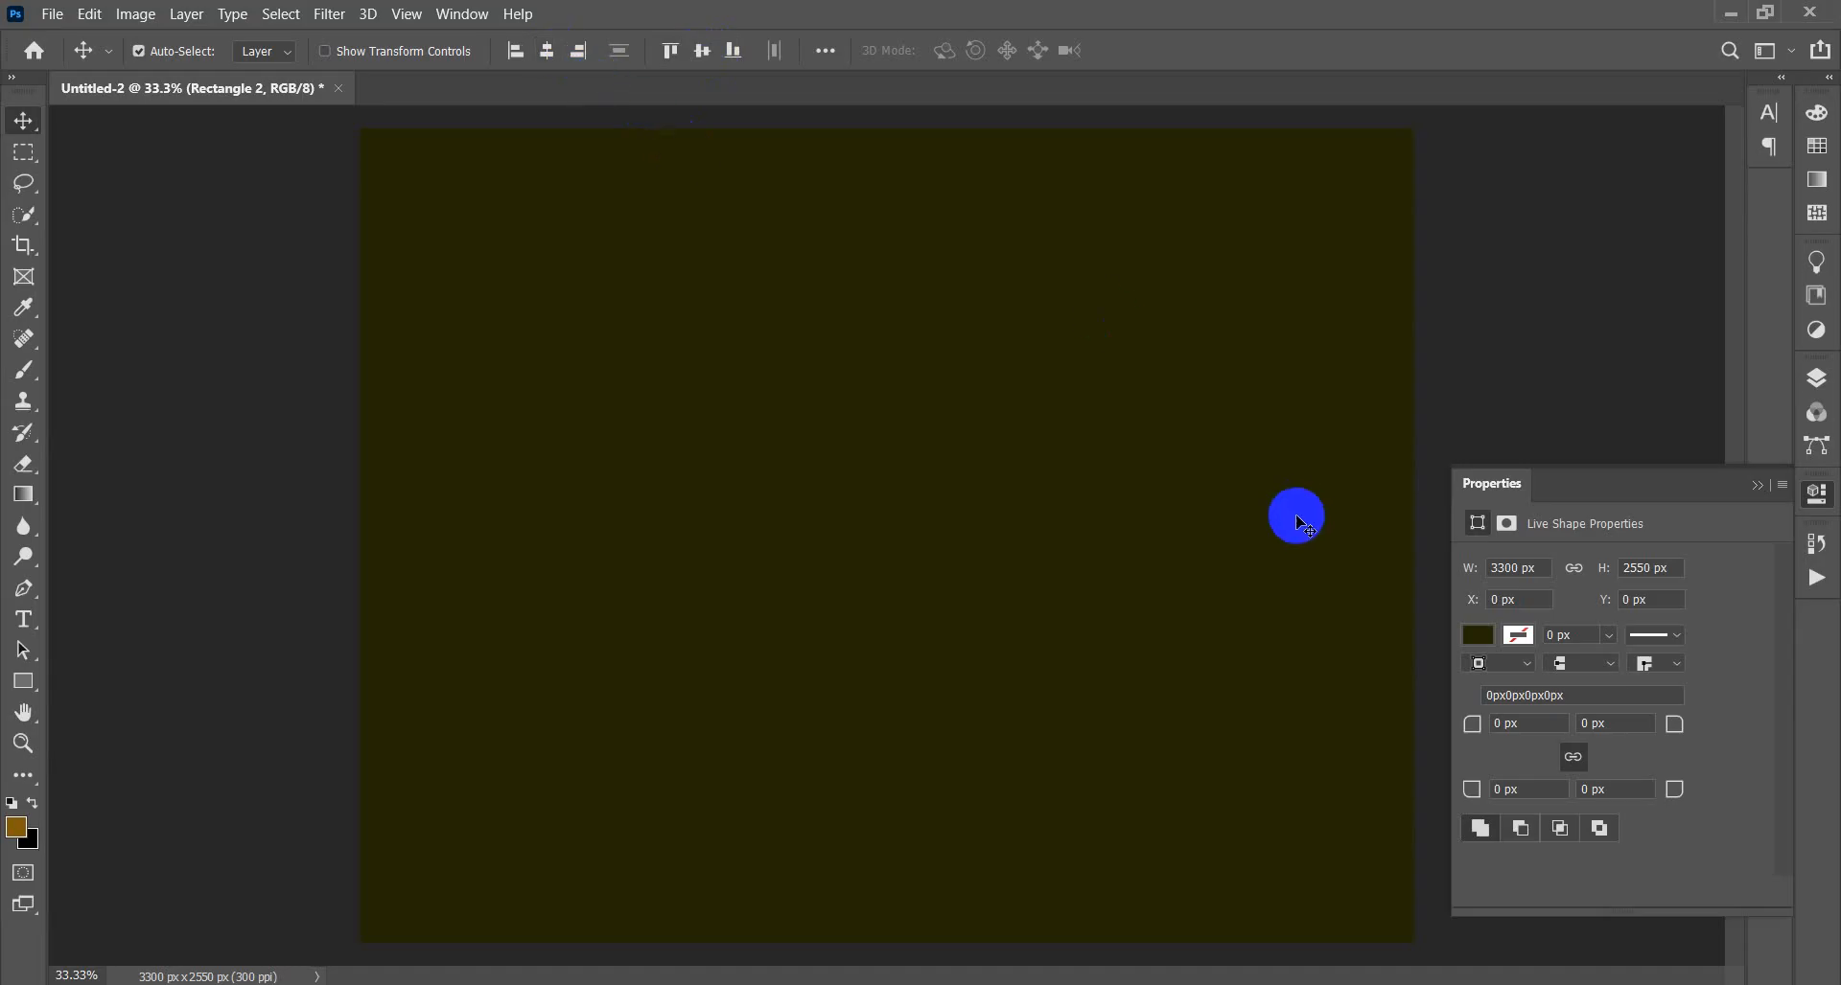
# - Change the second rectangle's fill to the very dark green from the recently used colors
pyautogui.click(1477, 636)
pyautogui.click(1481, 638)
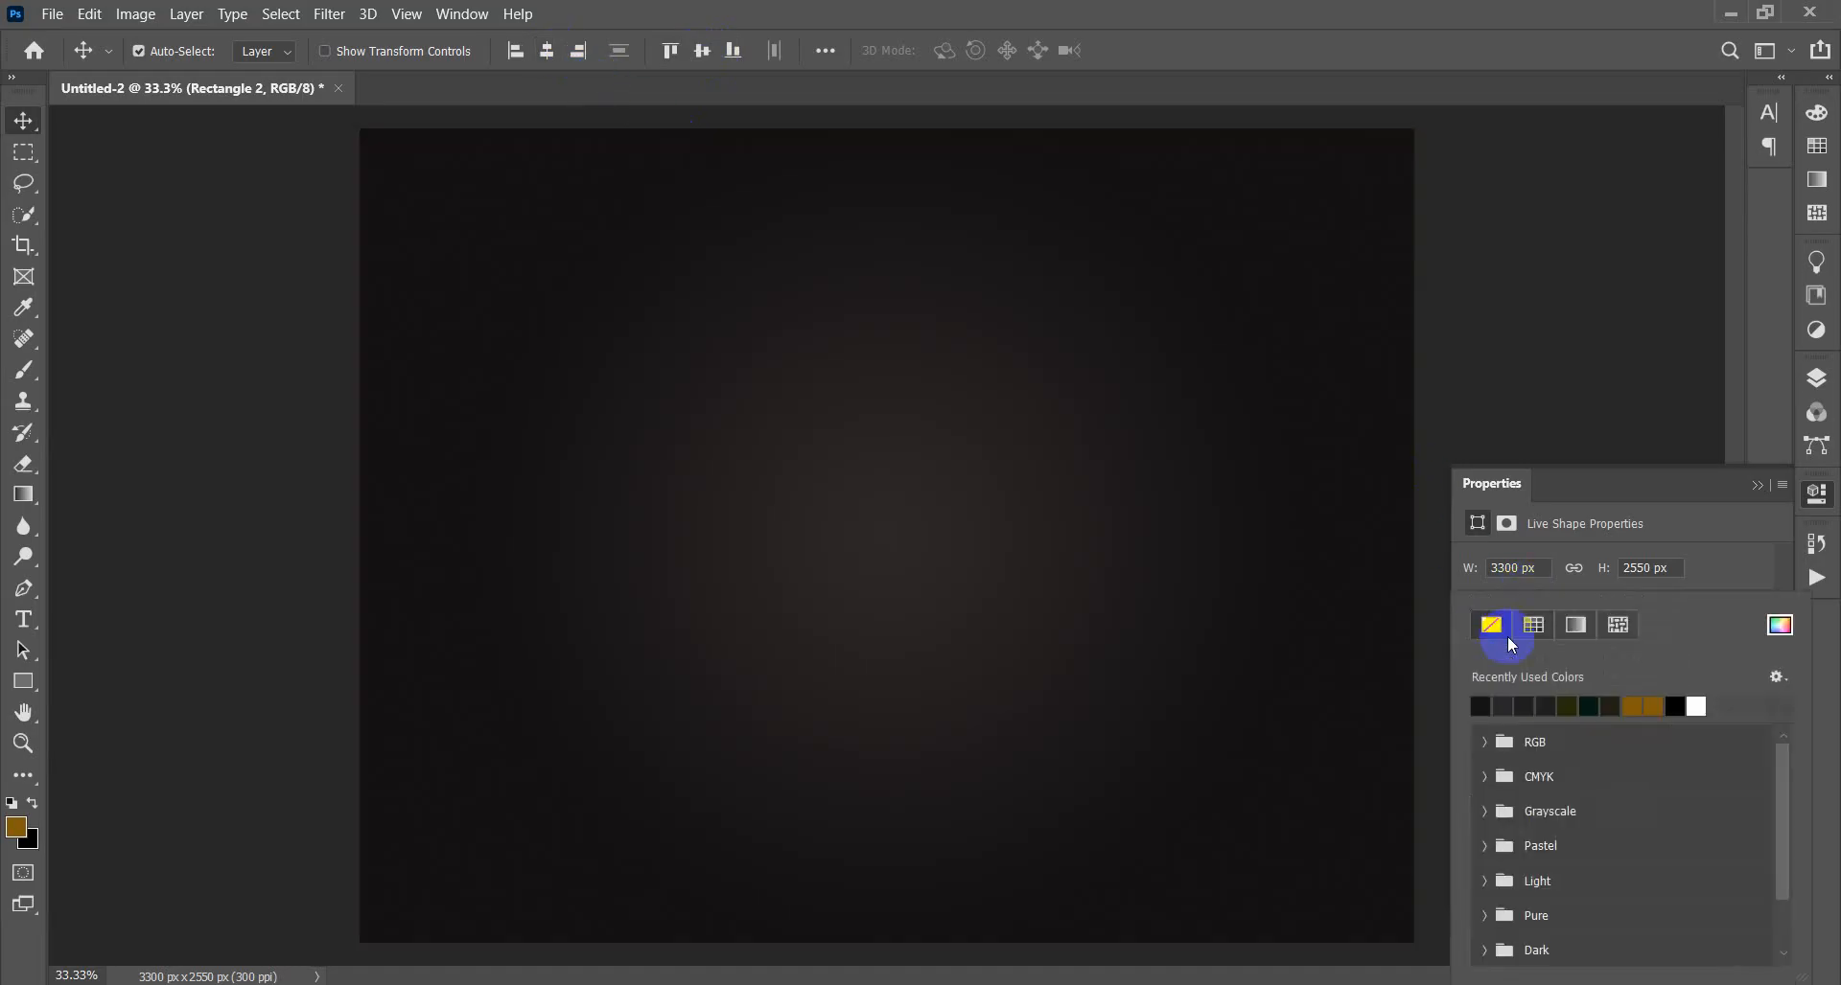
pyautogui.click(1595, 711)
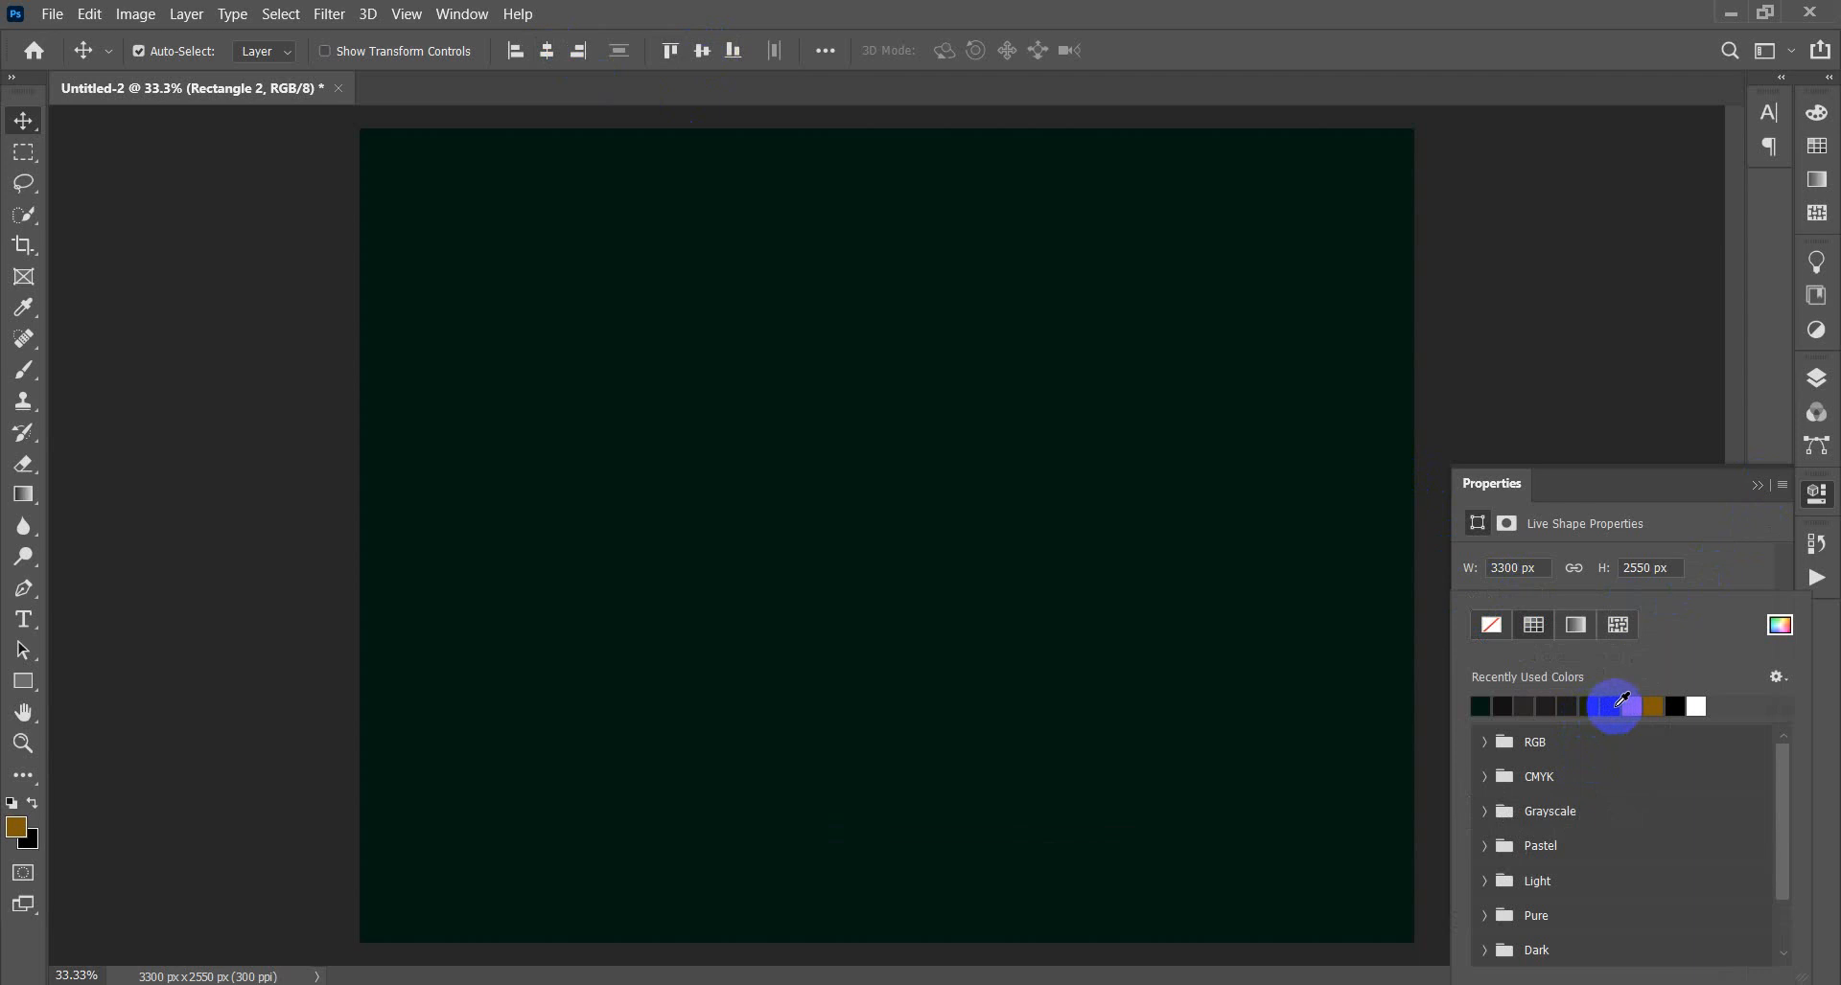
pyautogui.click(1758, 489)
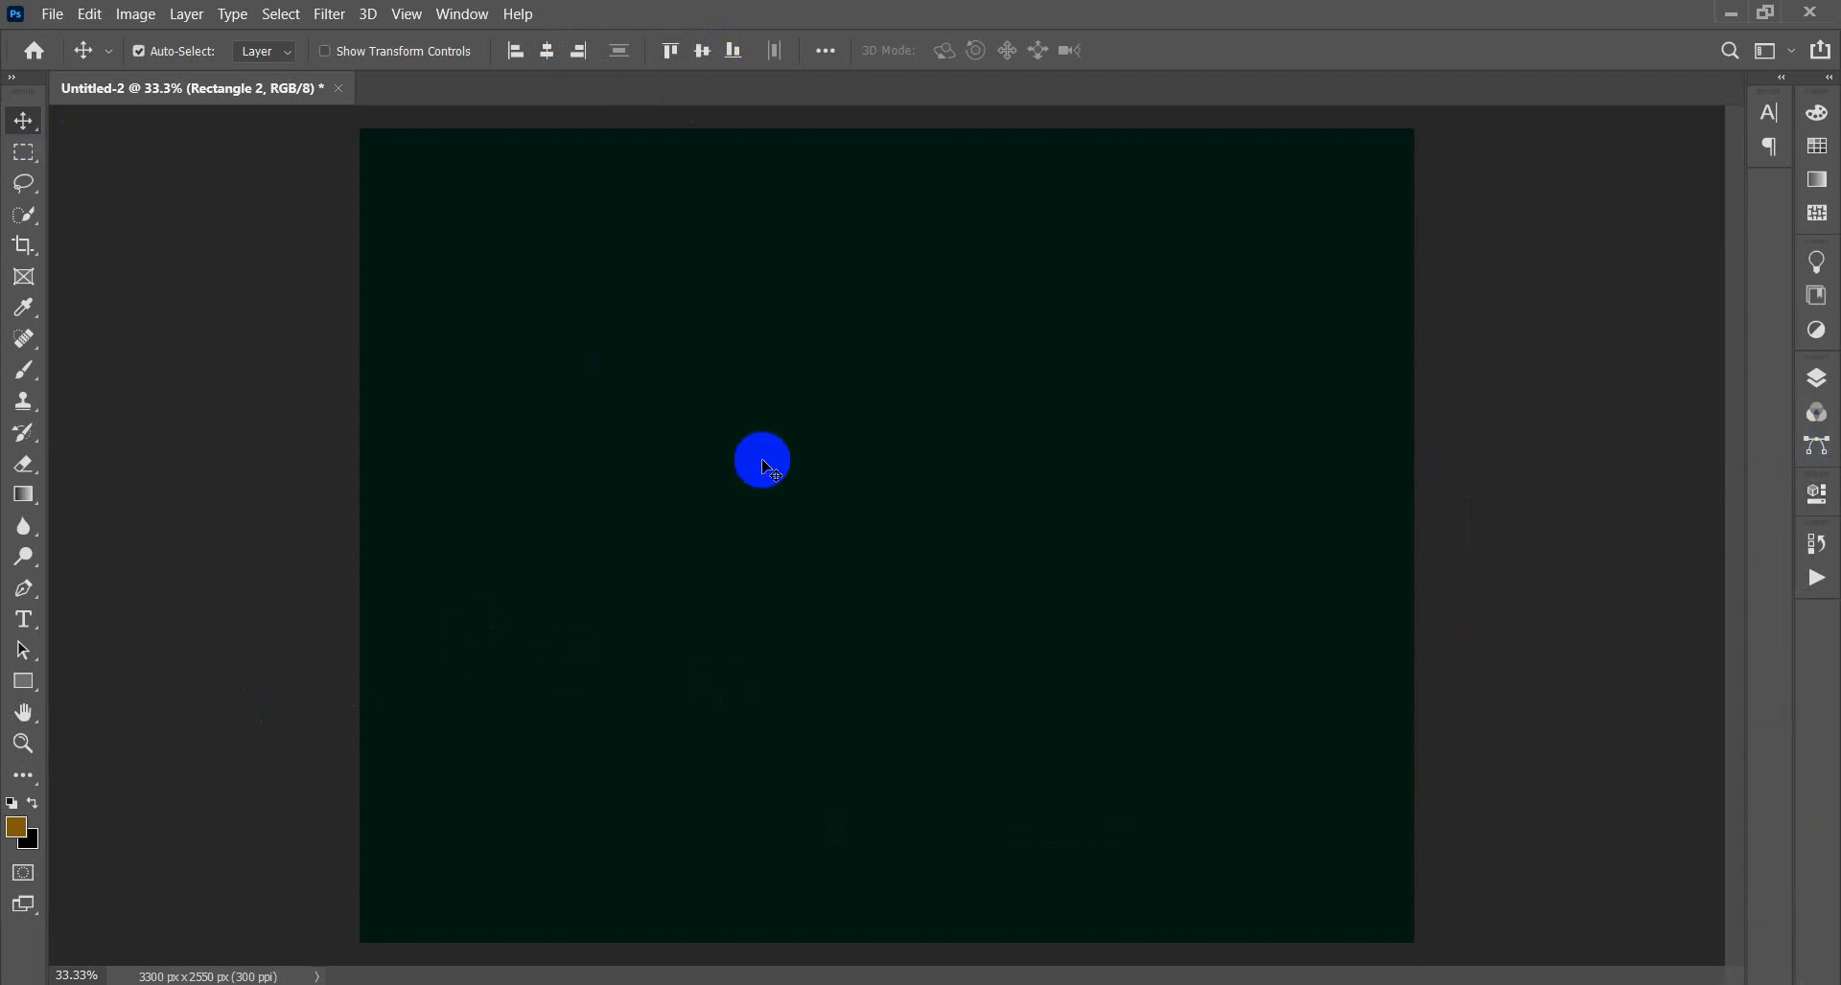
# - Rasterize the Rectangle 2 layer
pyautogui.click(1815, 381)
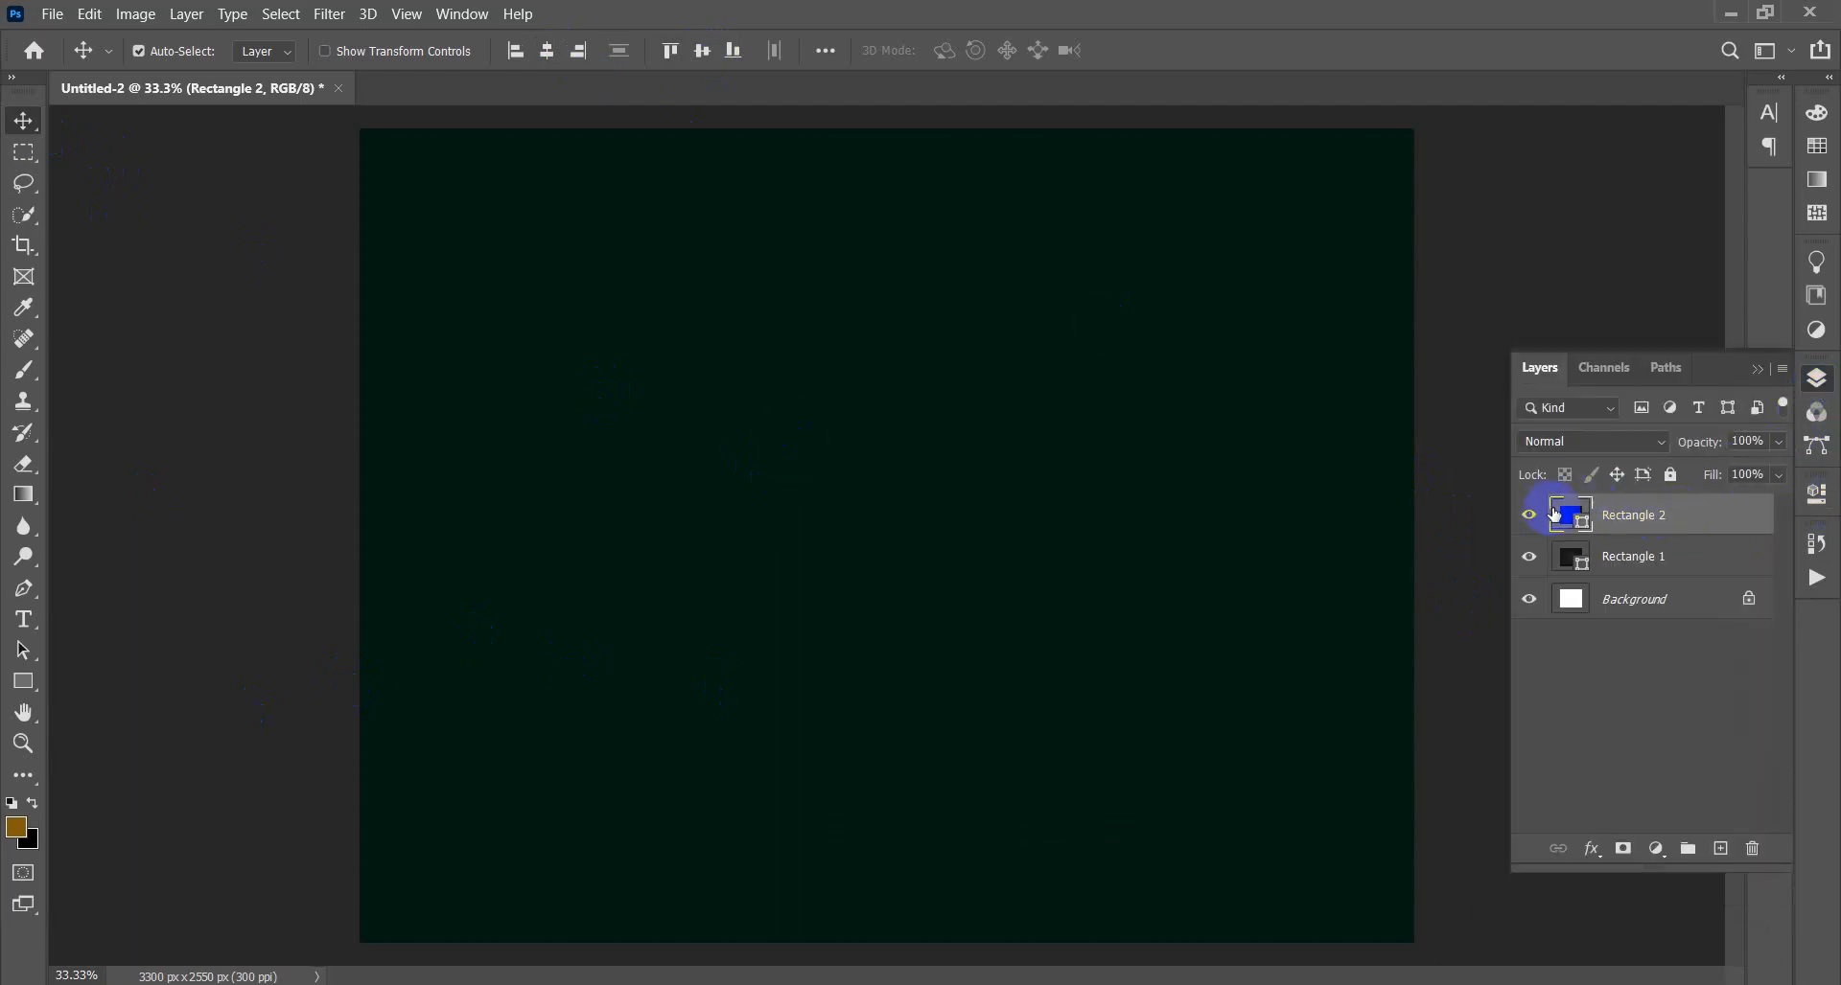
pyautogui.rightClick(1709, 521)
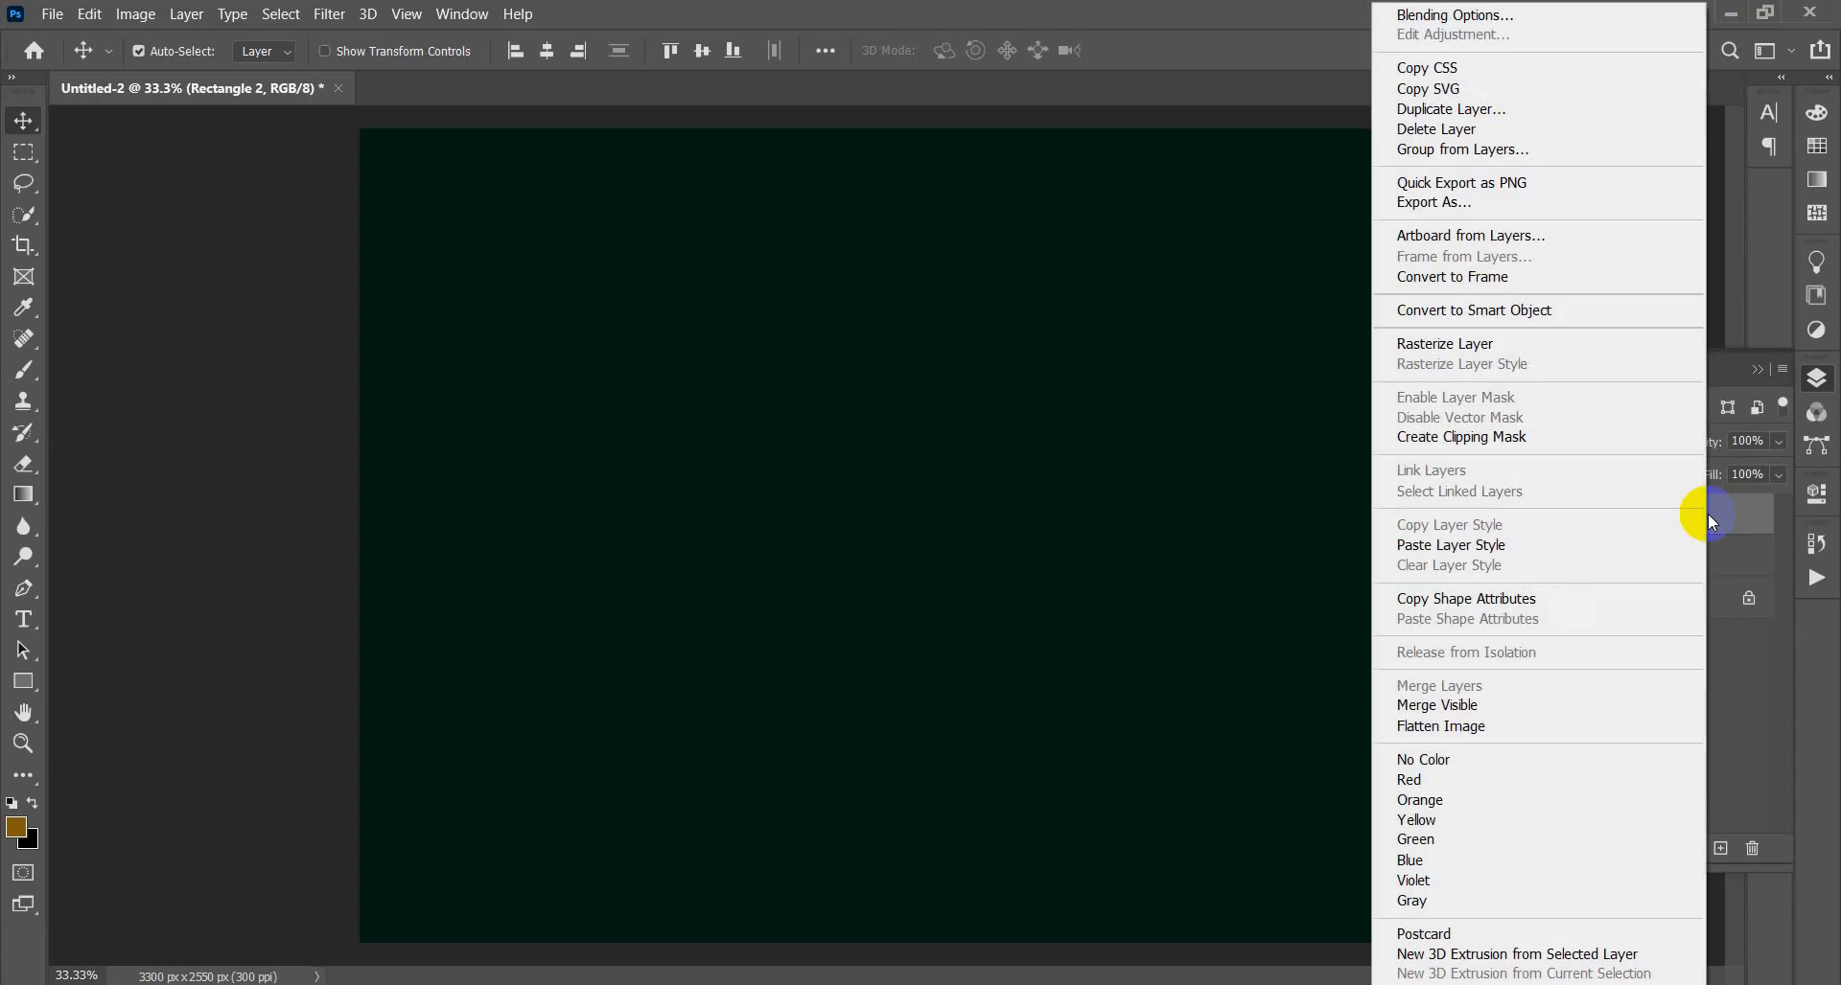
pyautogui.click(1728, 520)
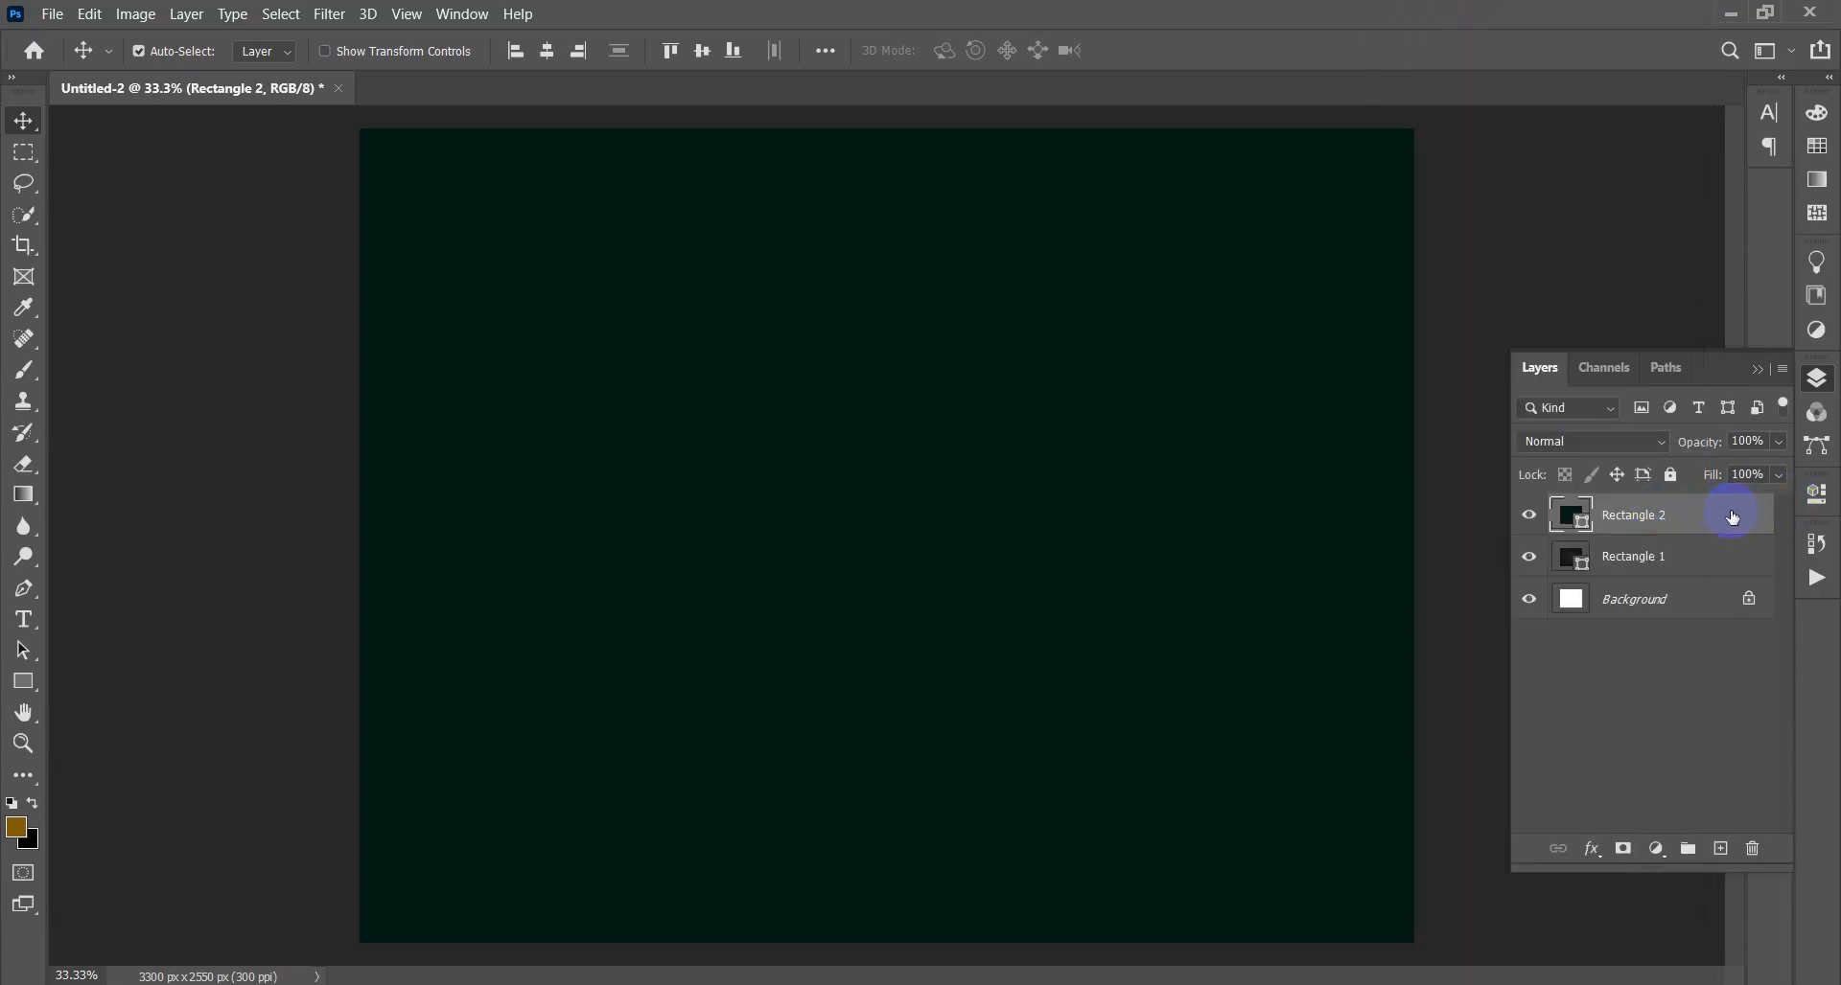
pyautogui.rightClick(1725, 514)
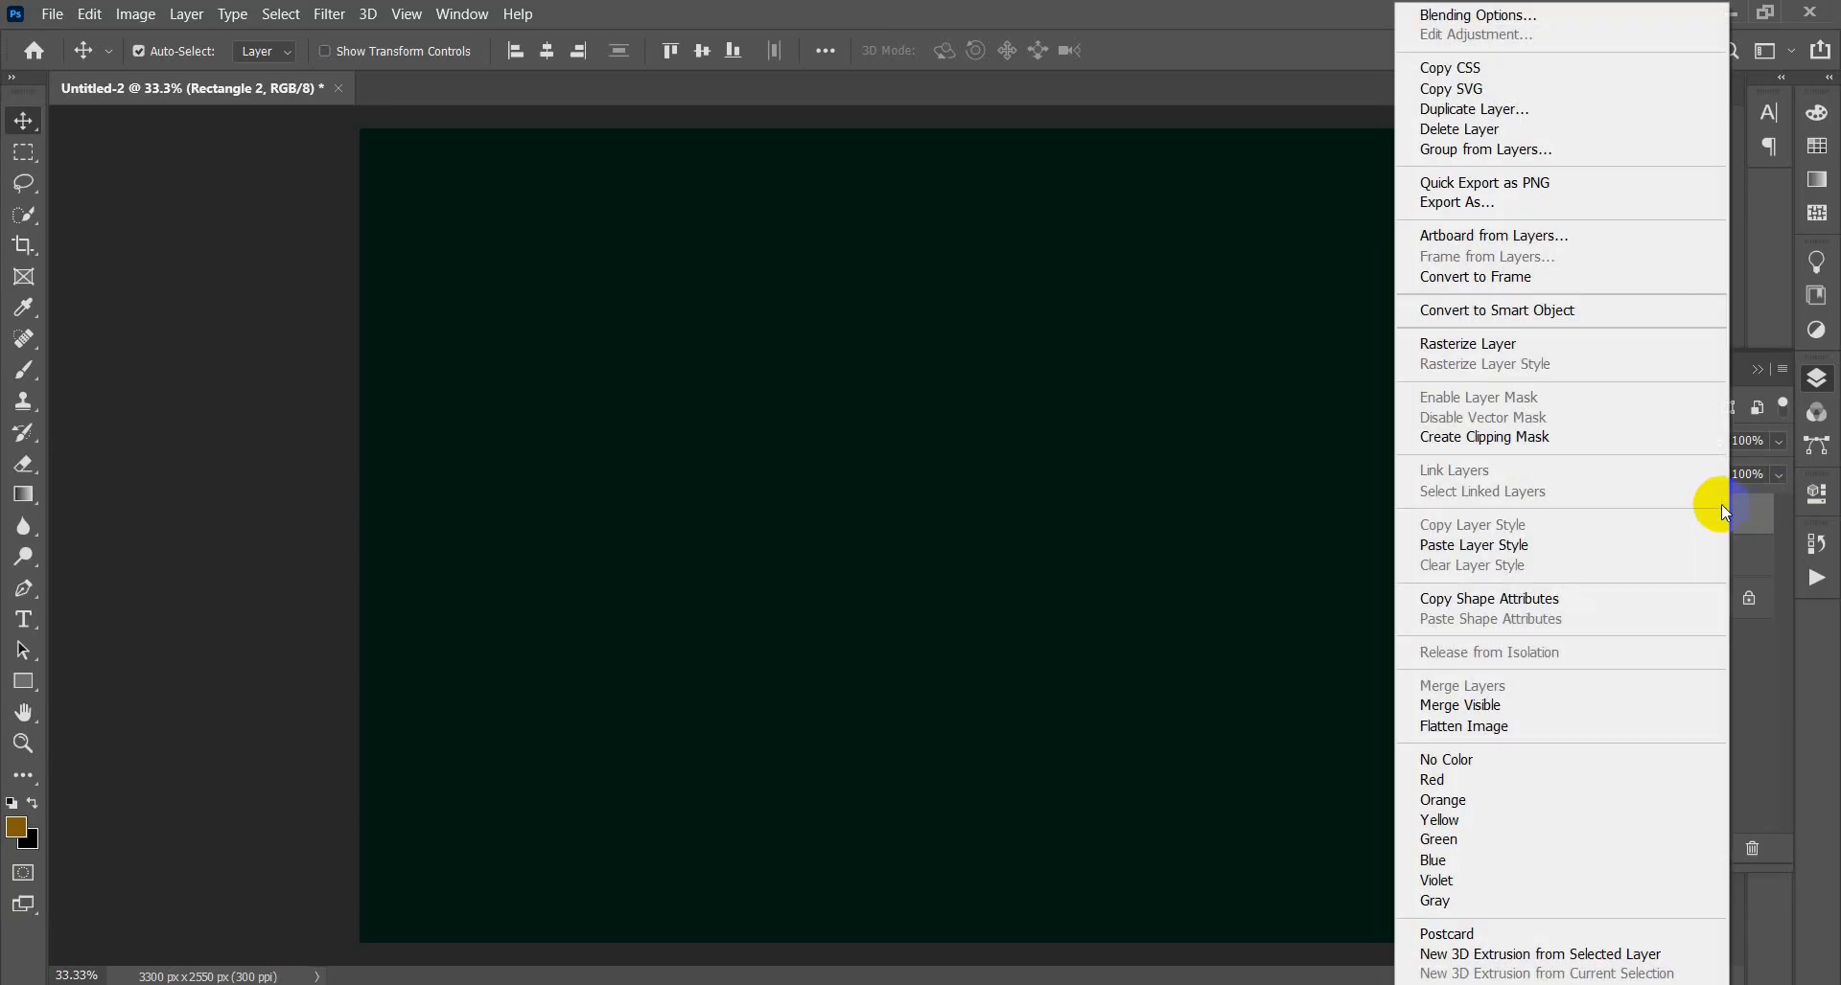
pyautogui.click(1484, 345)
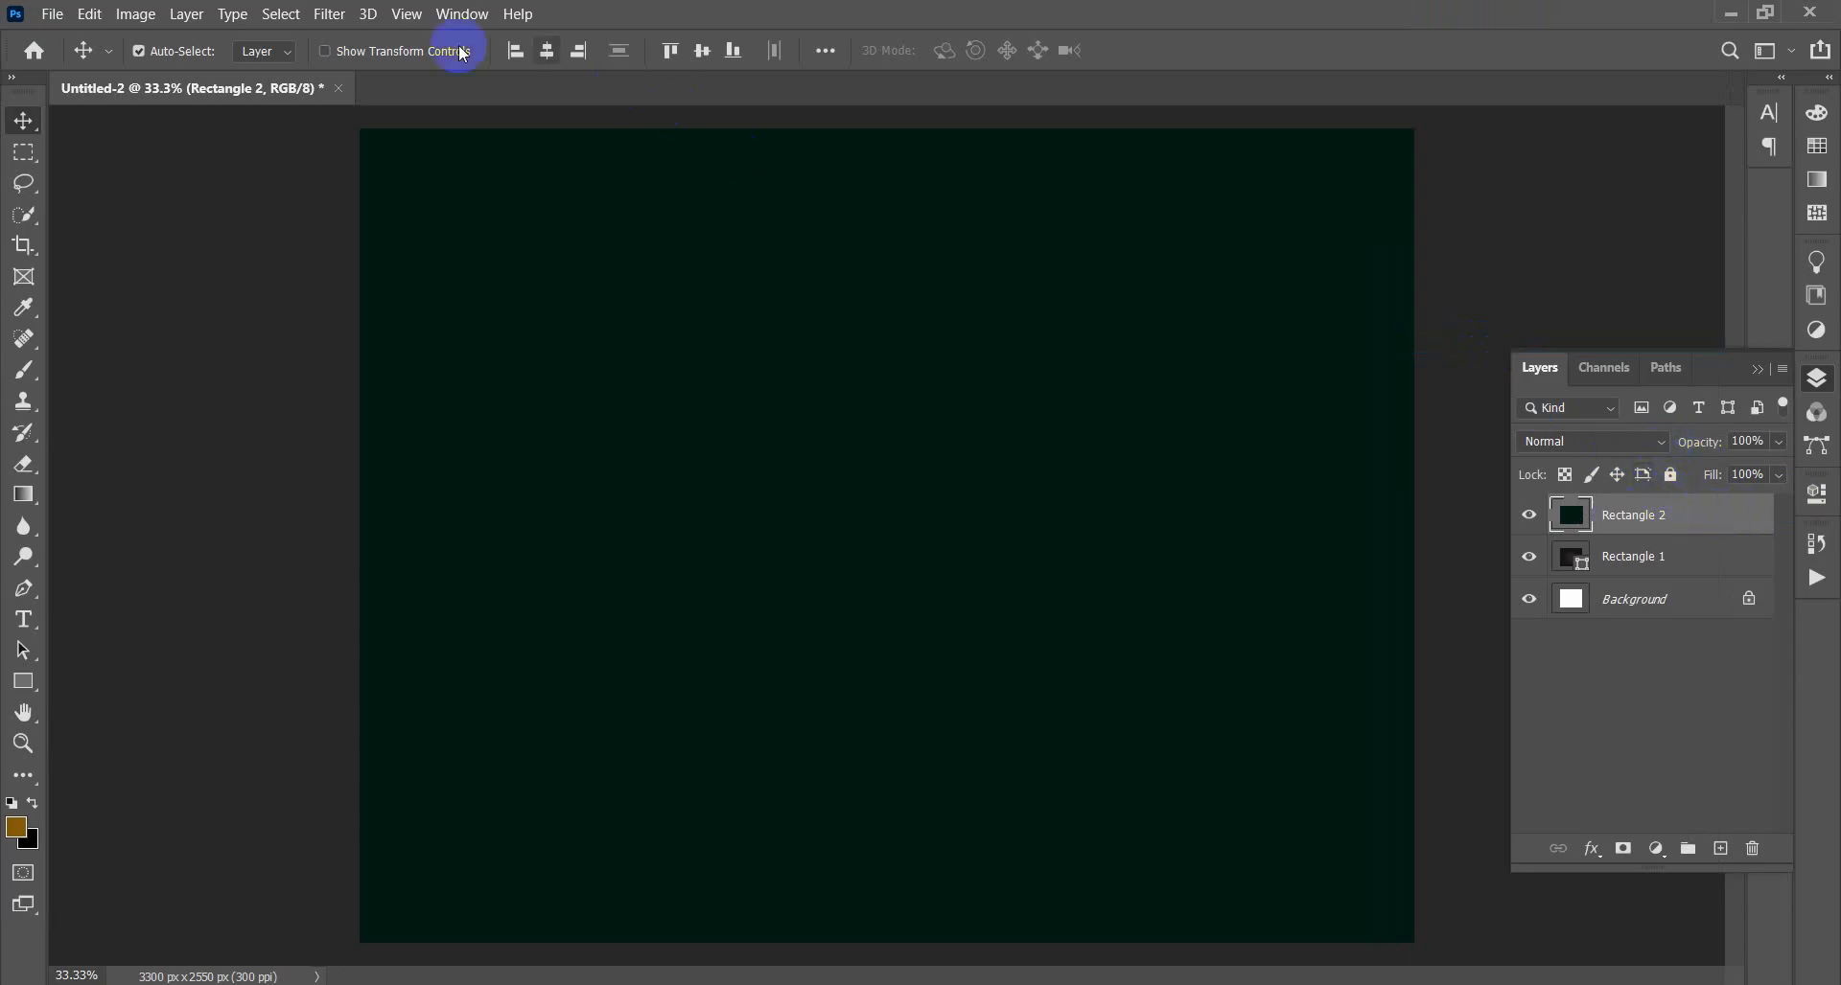
# - Apply the Filter Gallery's Note Paper effect to Rectangle 2 with Image Balance 25, Graininess 15 and Relief 15
pyautogui.click(330, 15)
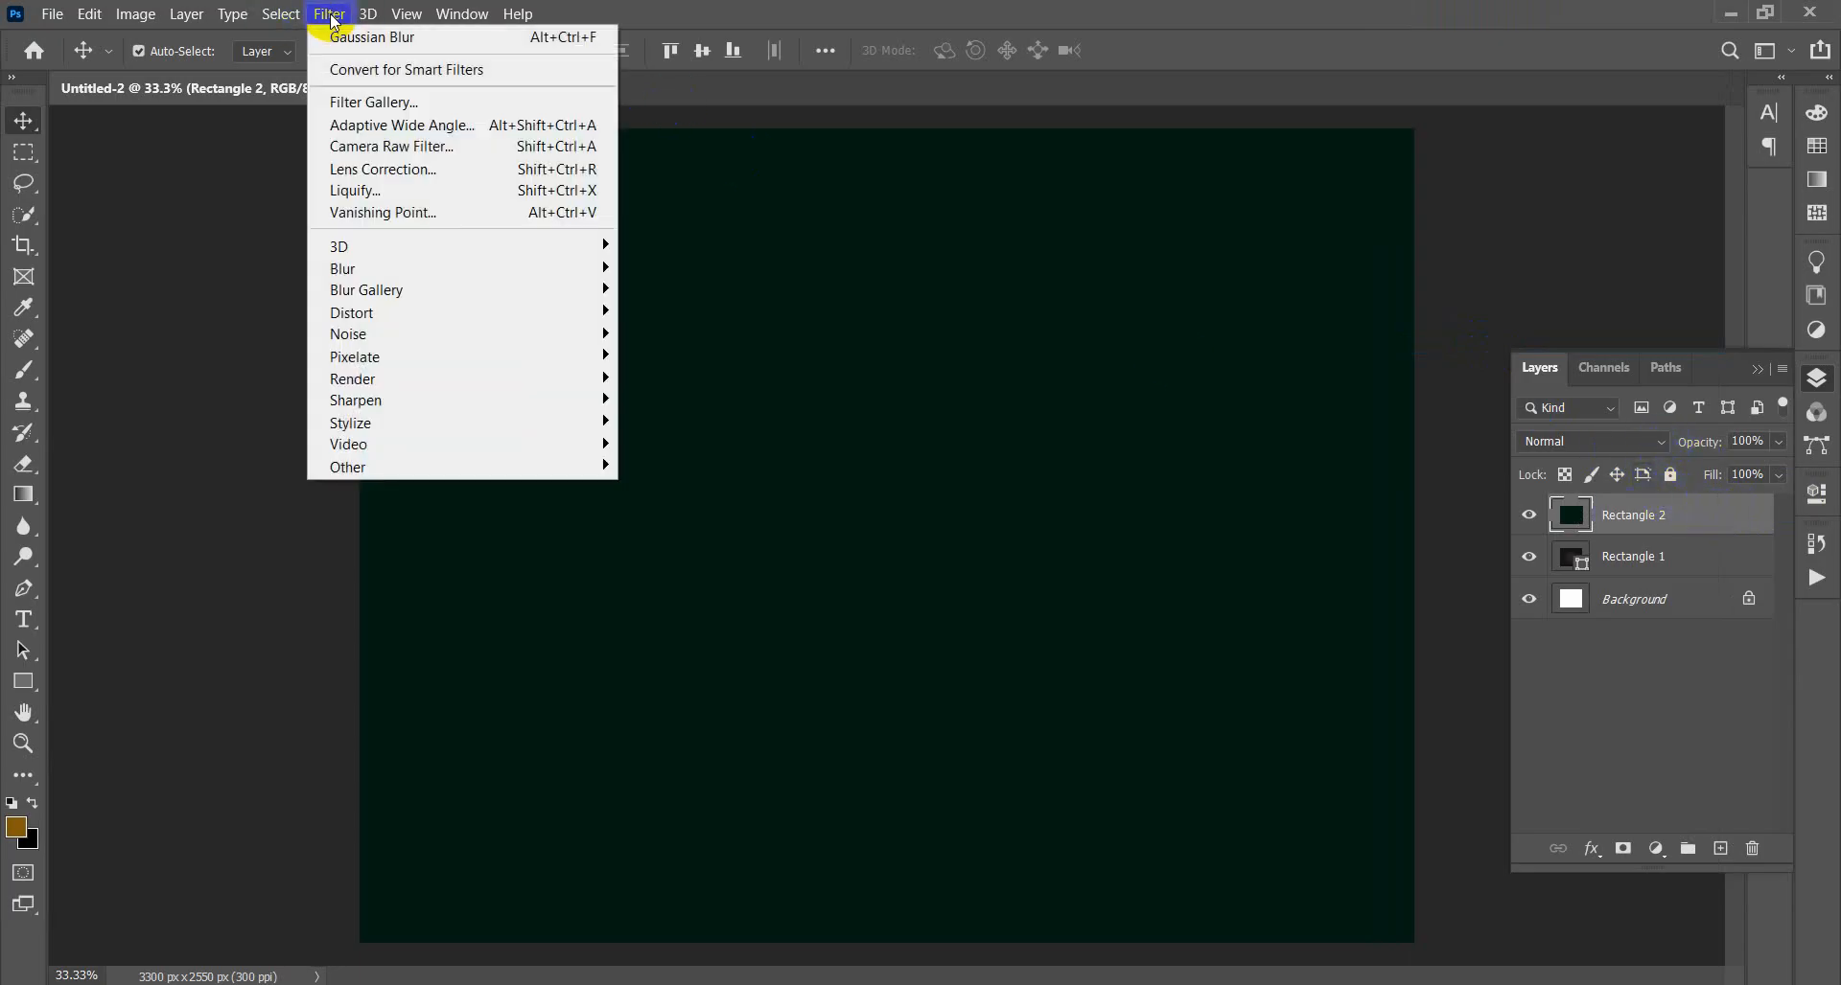
pyautogui.click(387, 101)
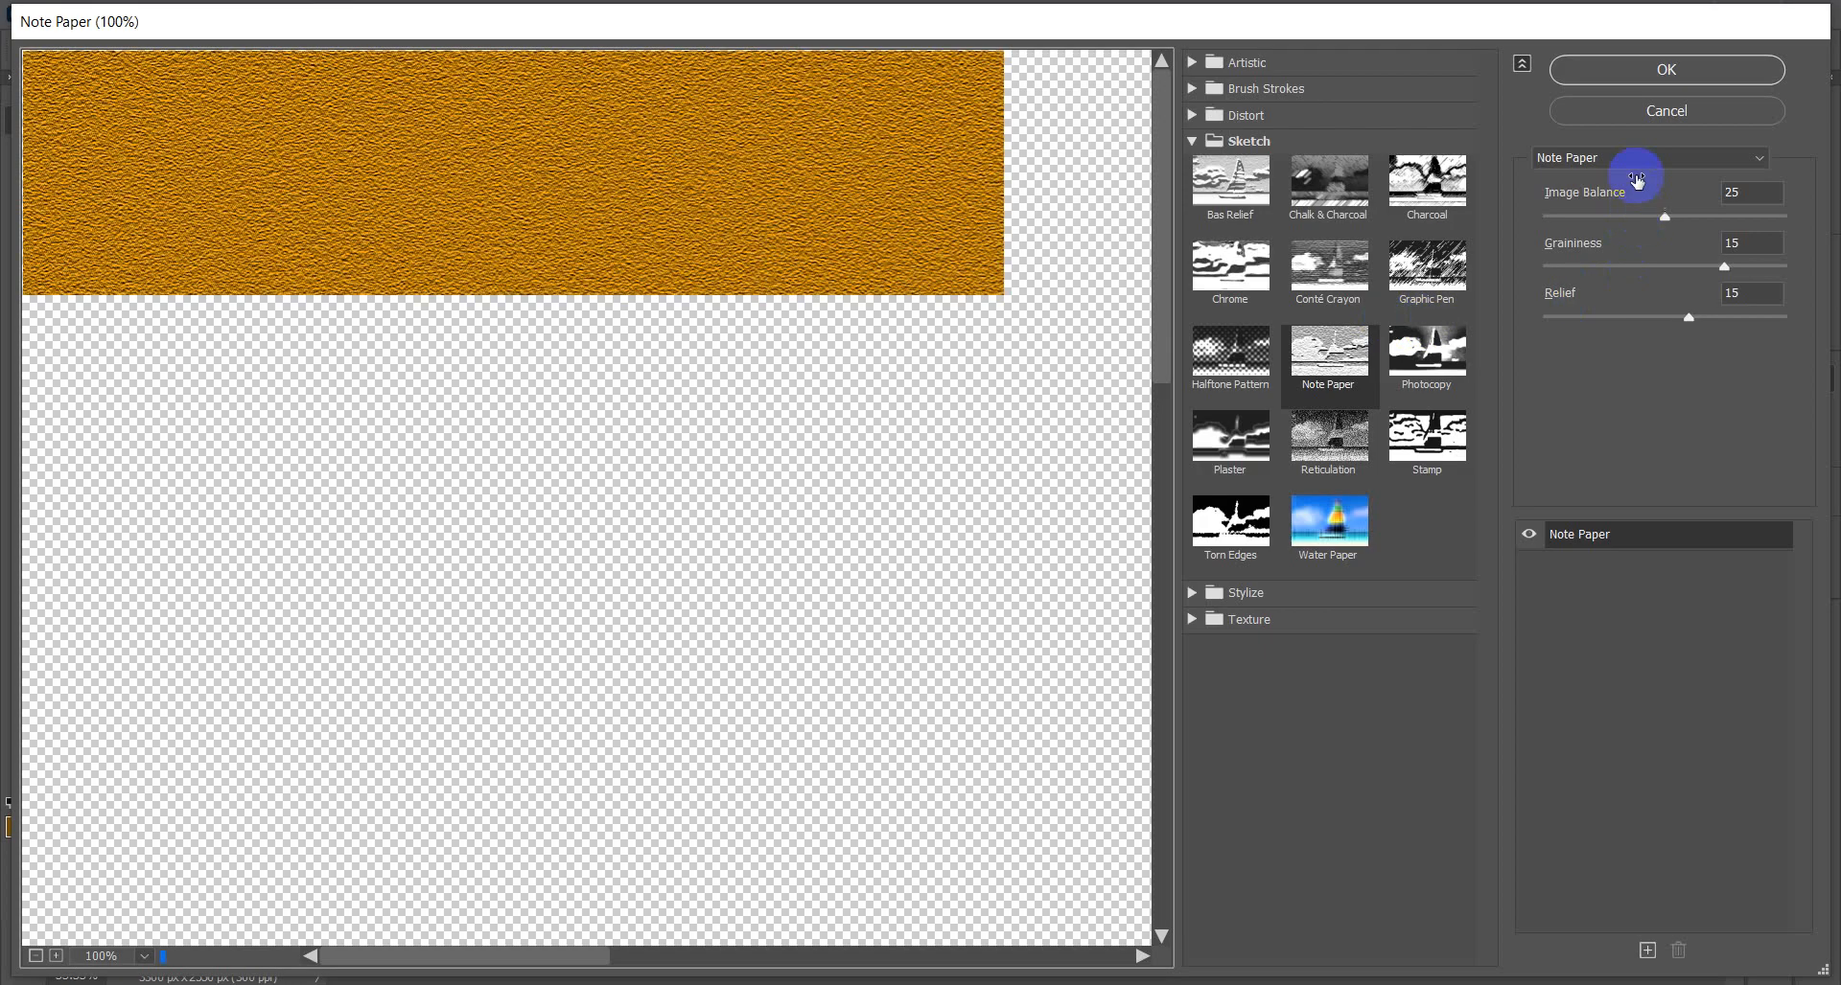
pyautogui.click(1647, 159)
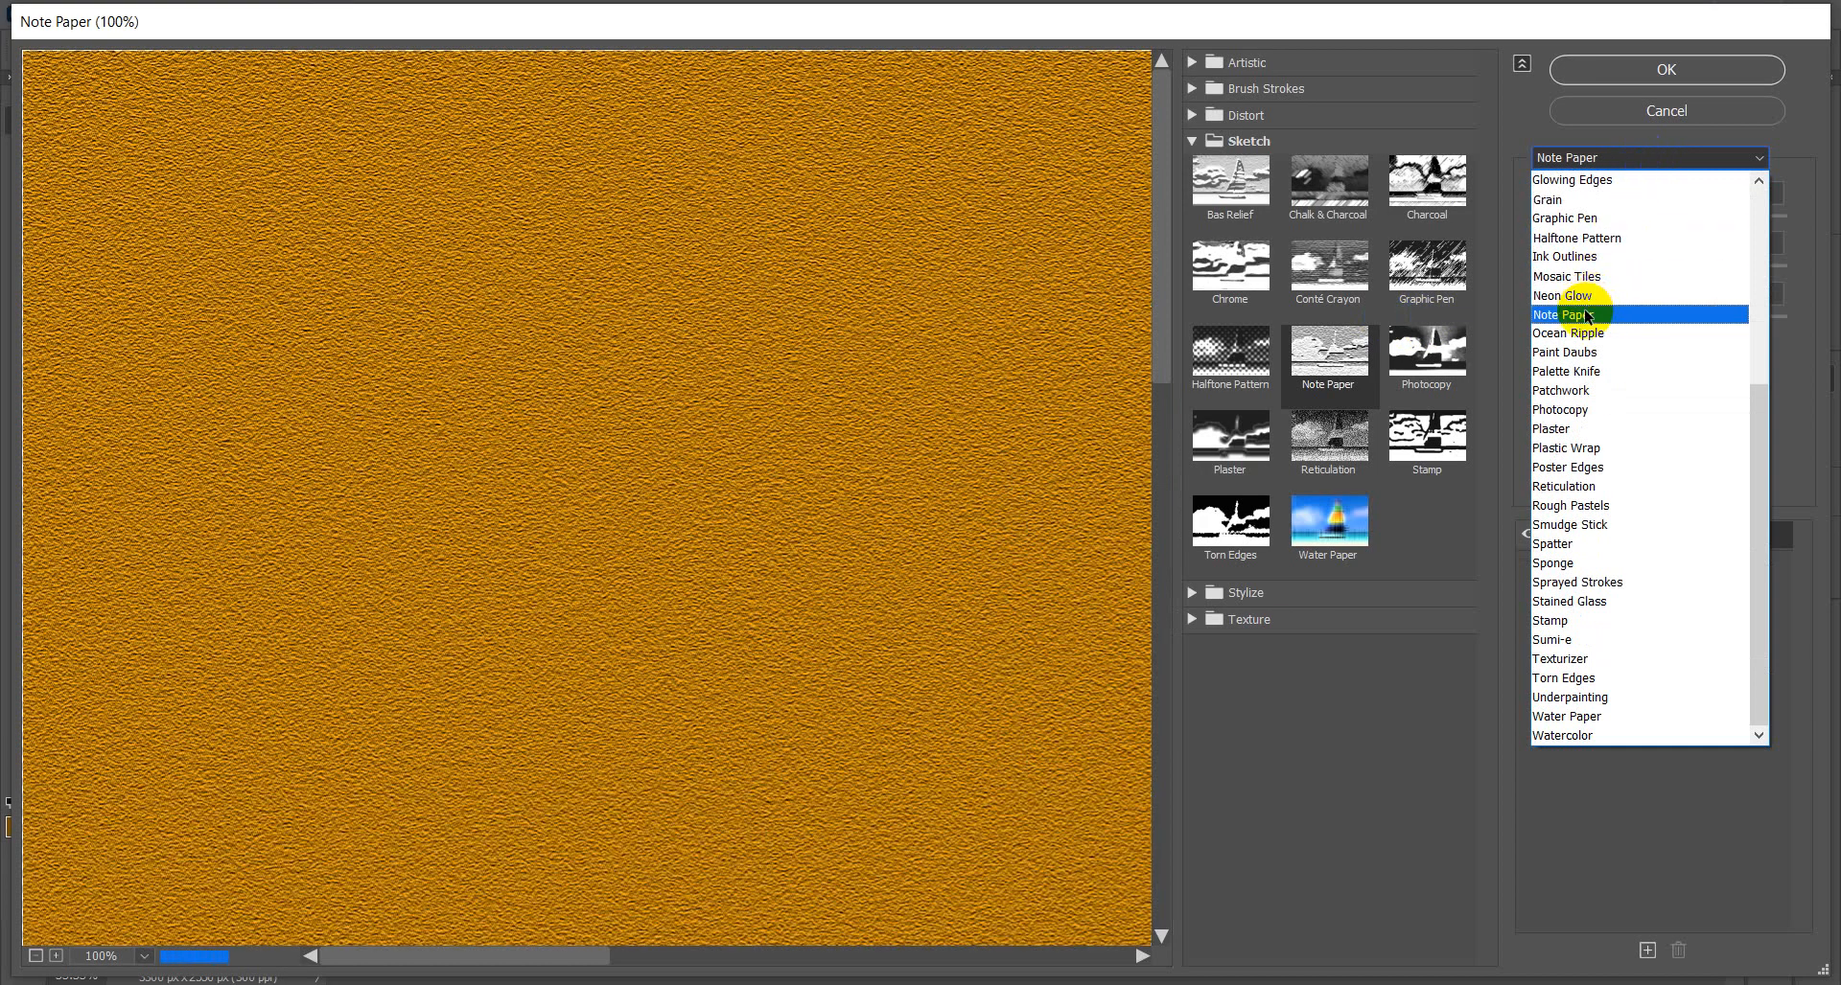
pyautogui.click(1660, 154)
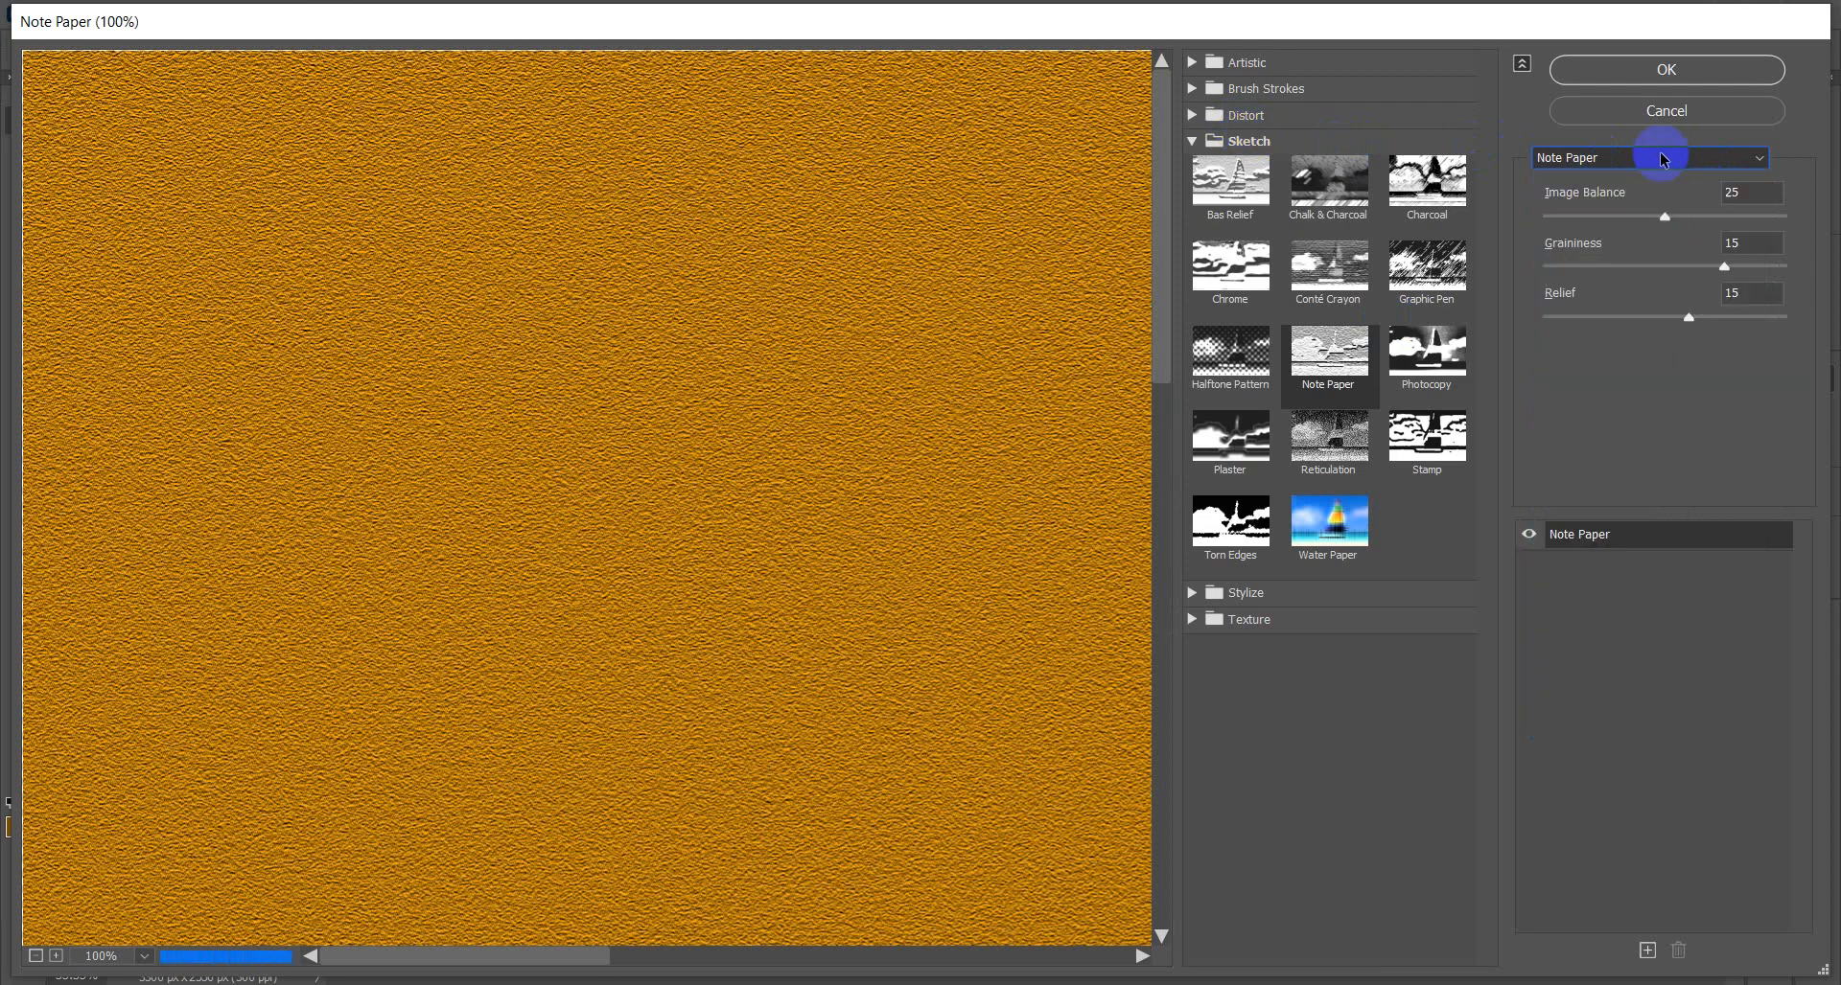
pyautogui.click(1193, 142)
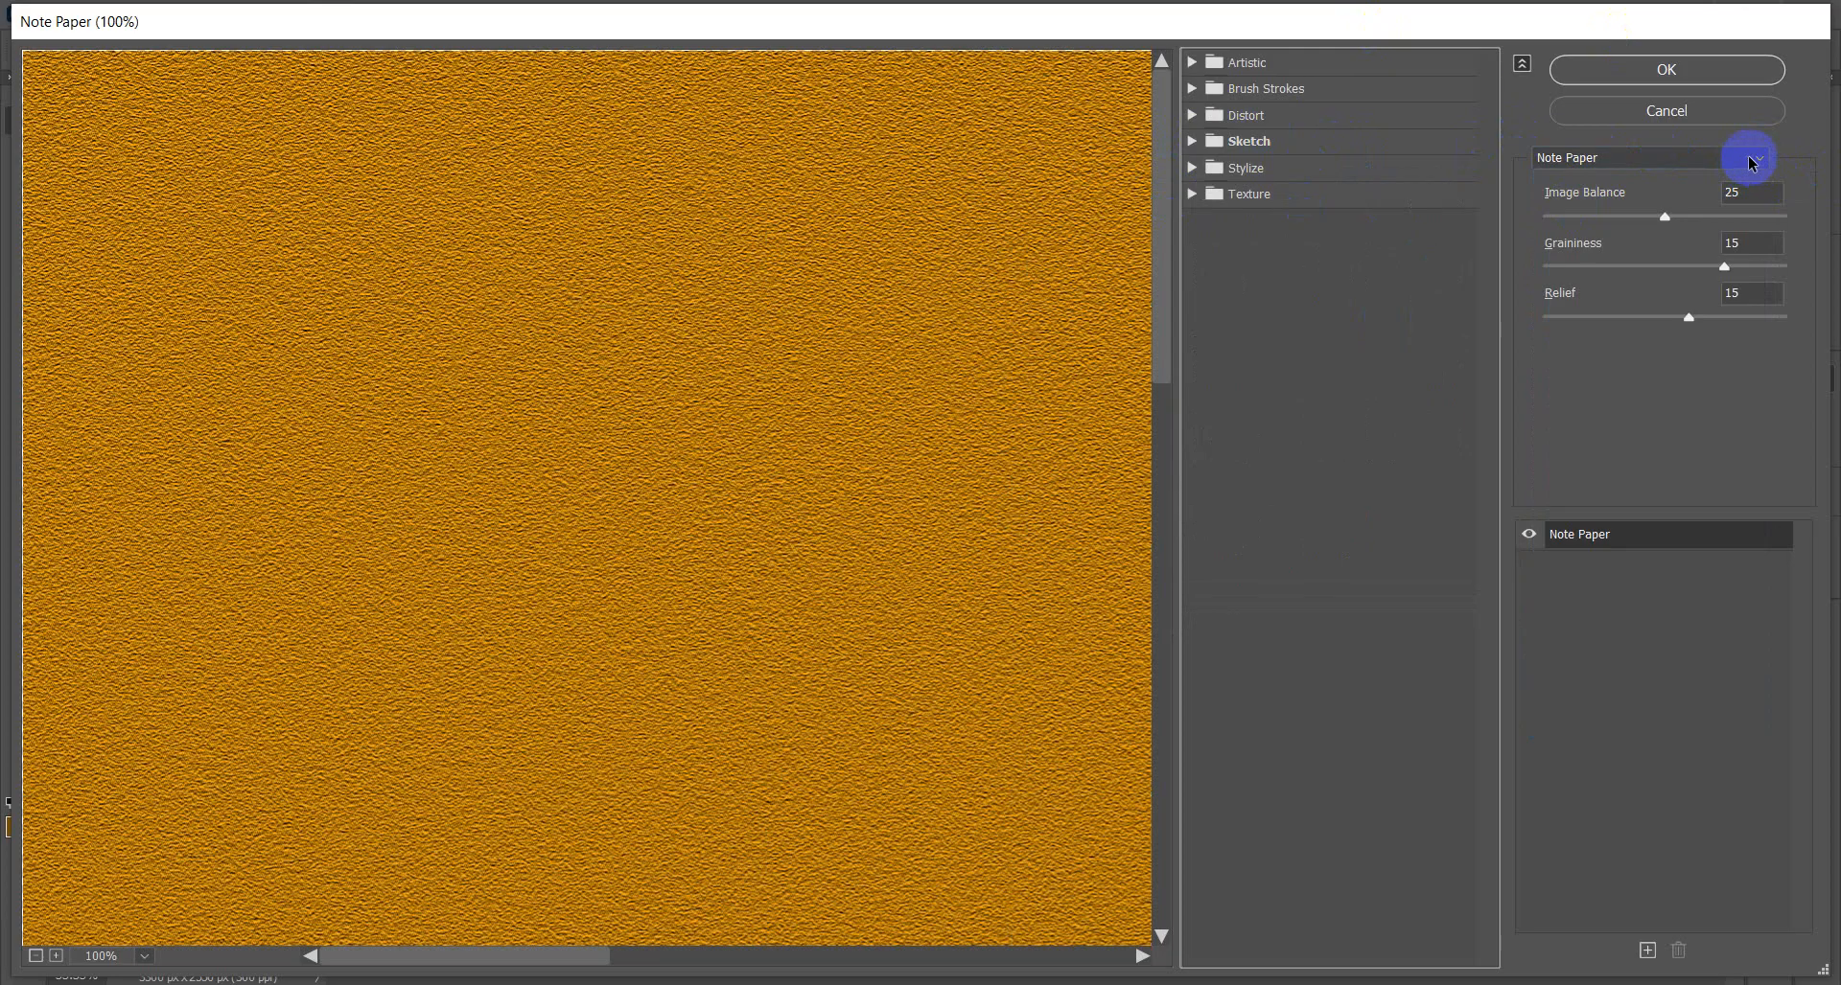
pyautogui.click(1760, 162)
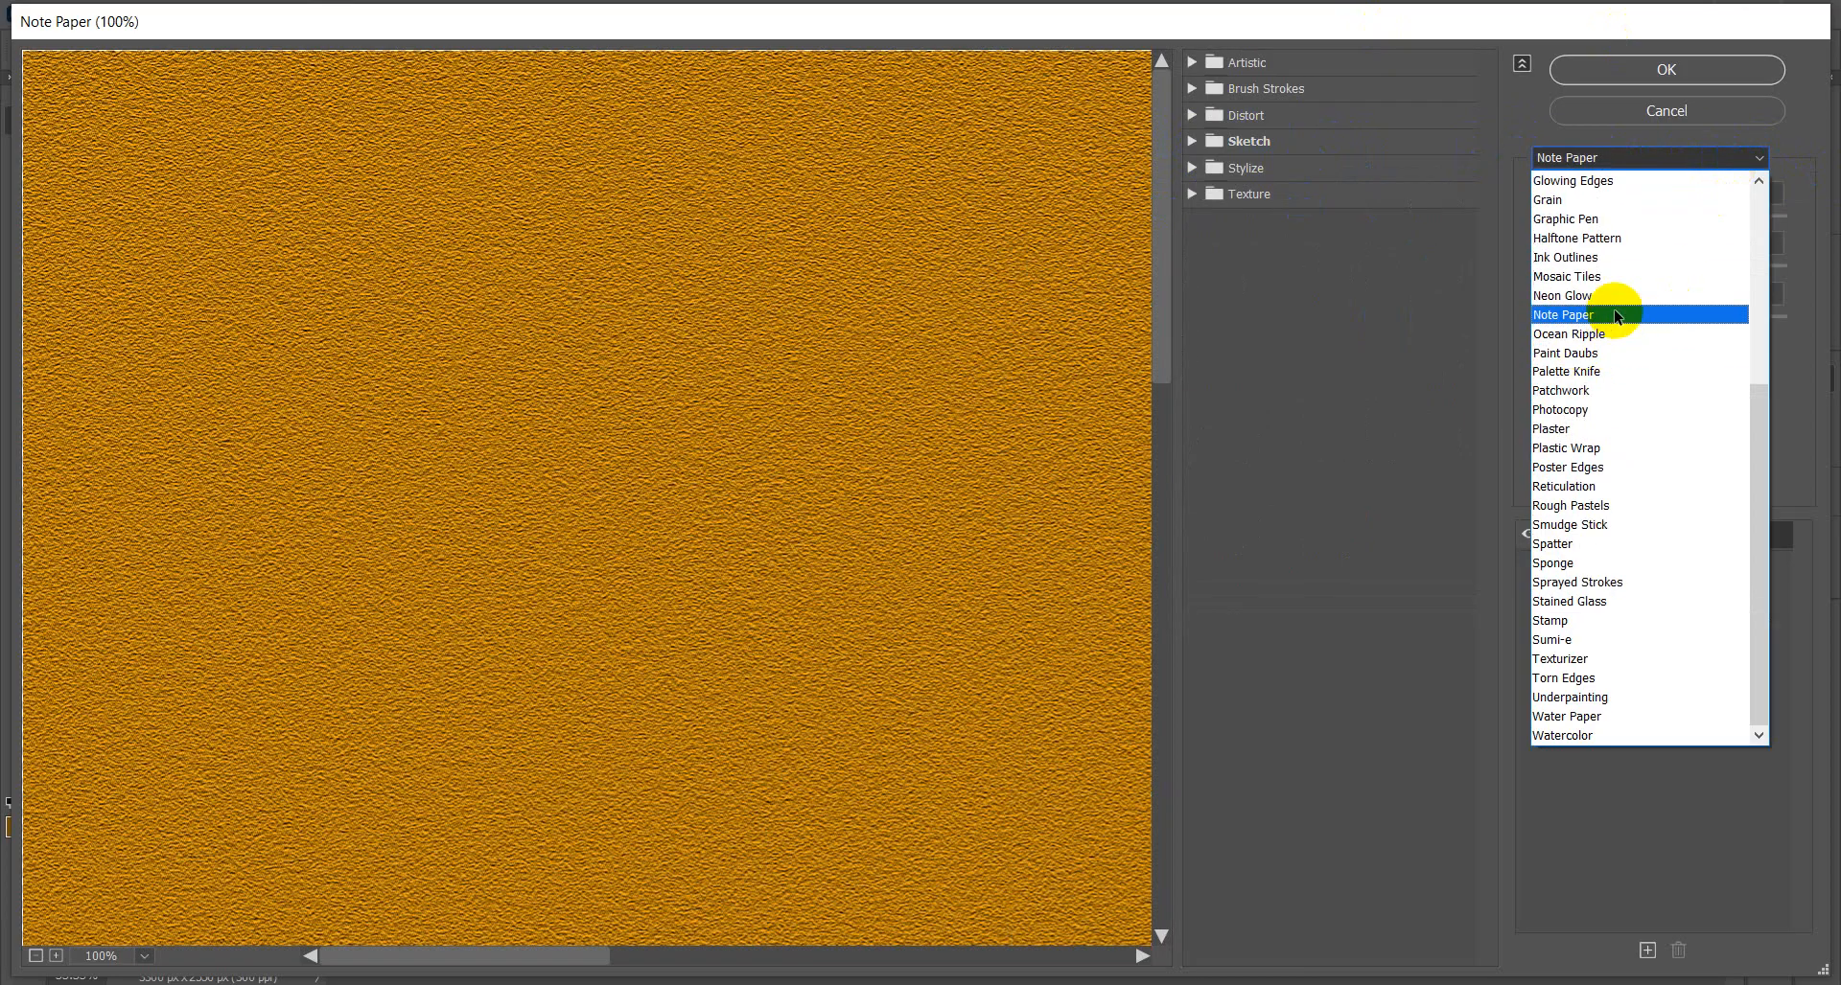
pyautogui.click(1613, 314)
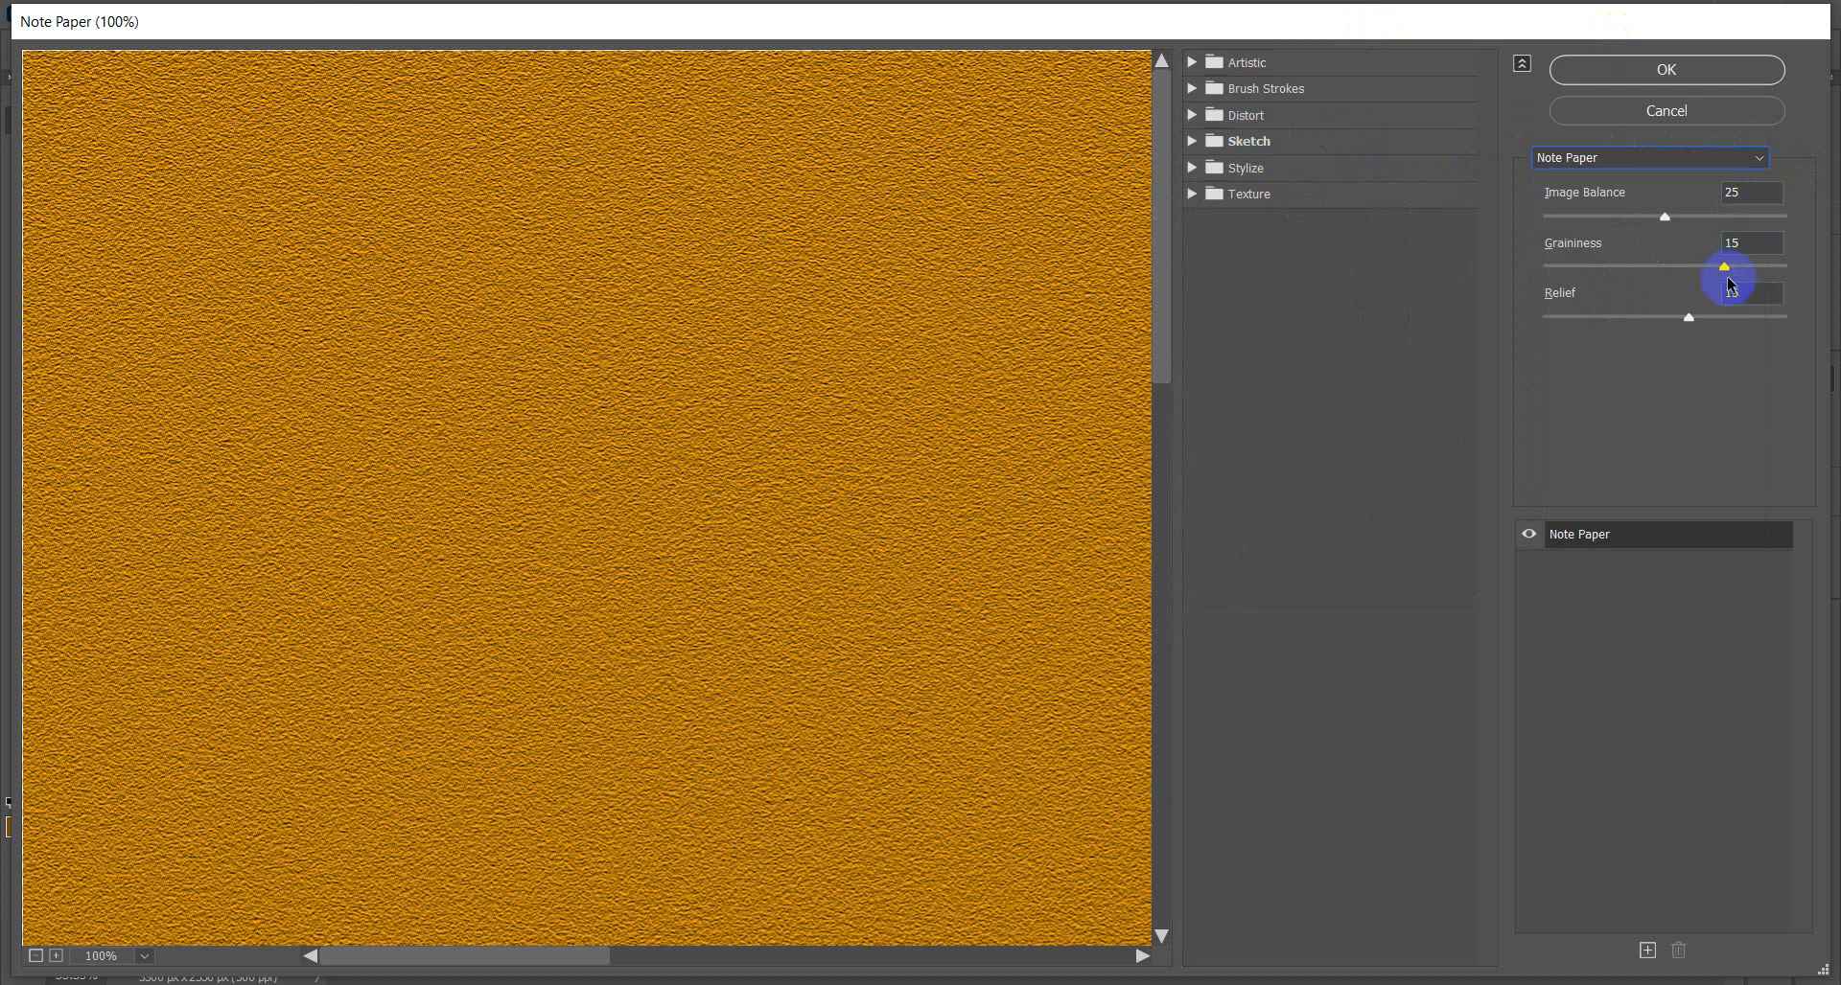
pyautogui.moveTo(1688, 318); pyautogui.dragTo(1735, 330)
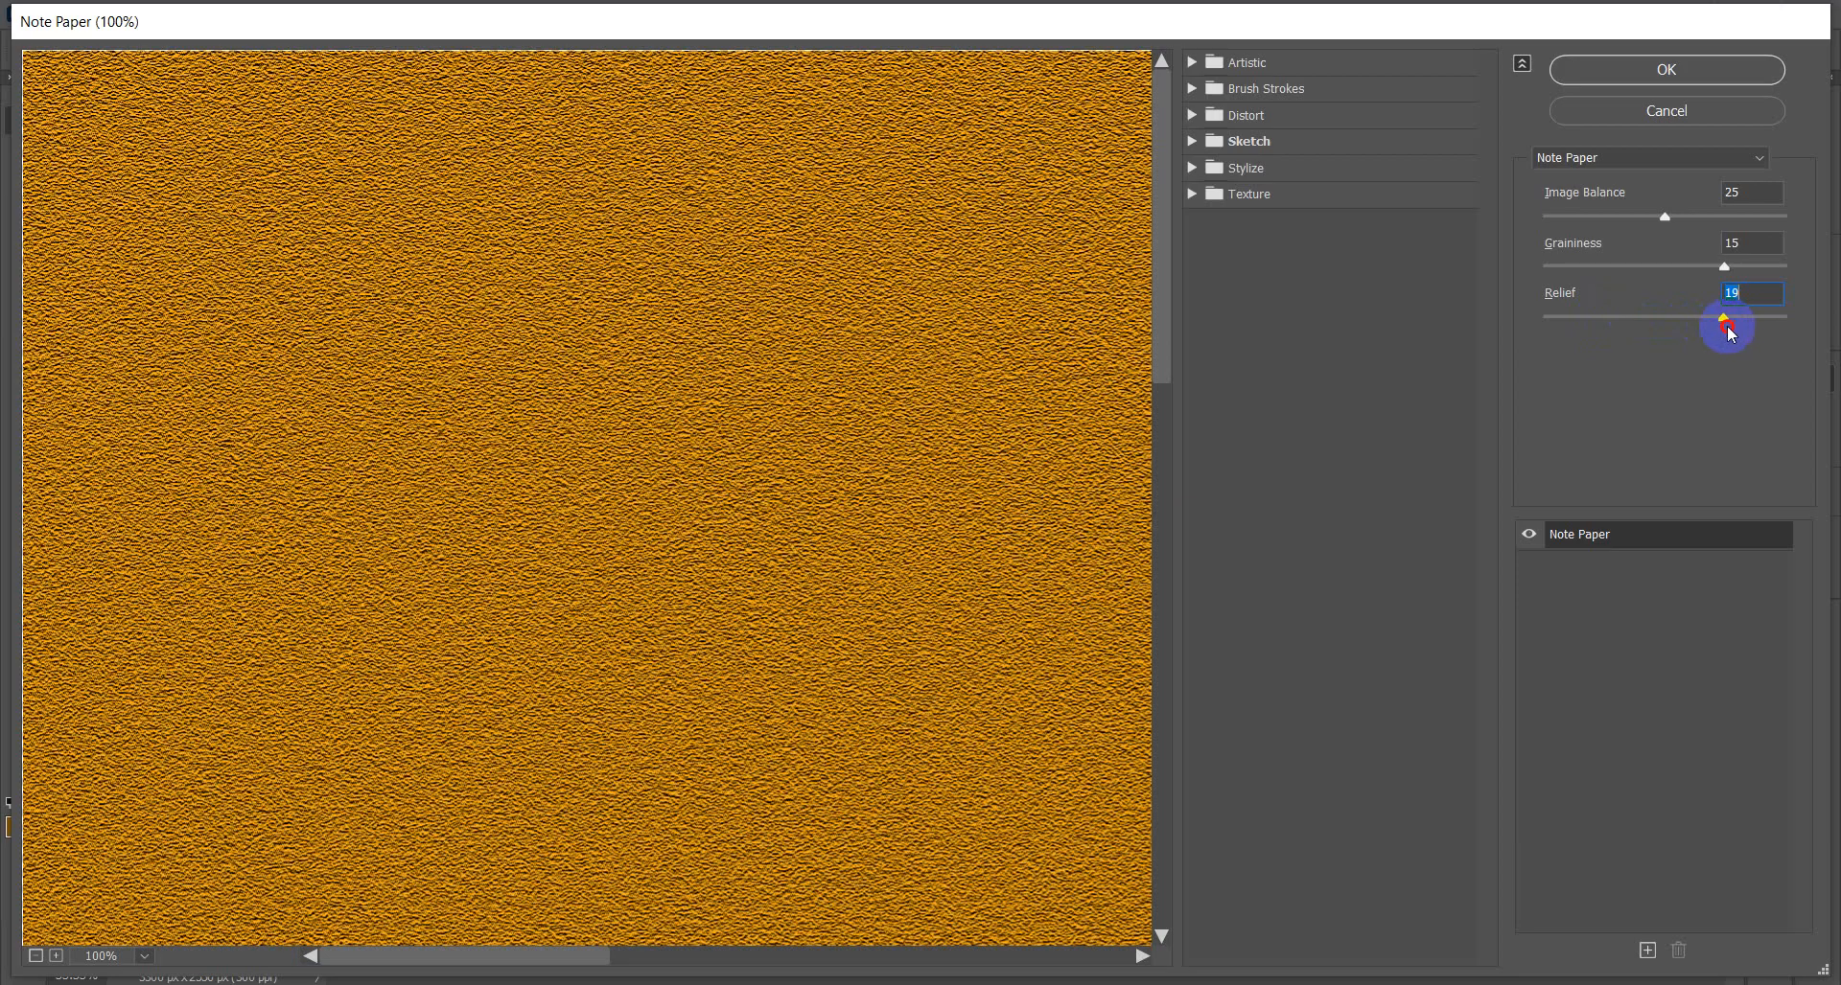
pyautogui.moveTo(1726, 333); pyautogui.dragTo(1687, 324)
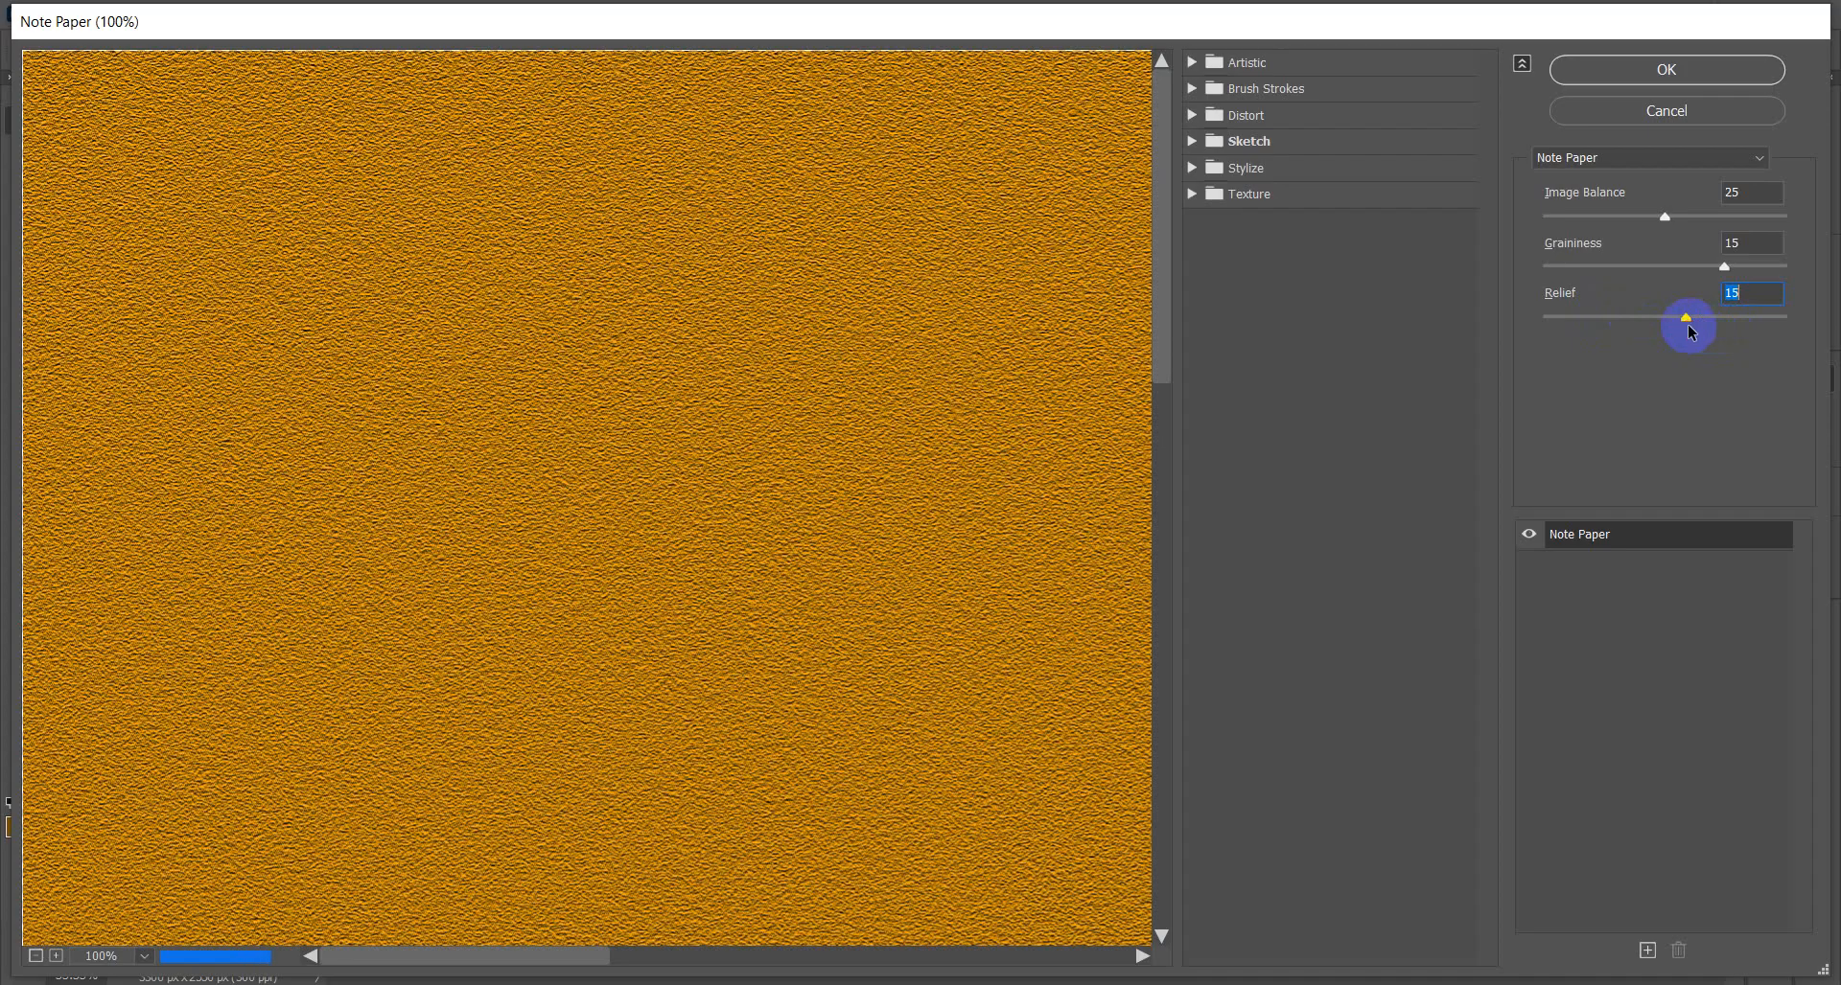
pyautogui.click(1658, 59)
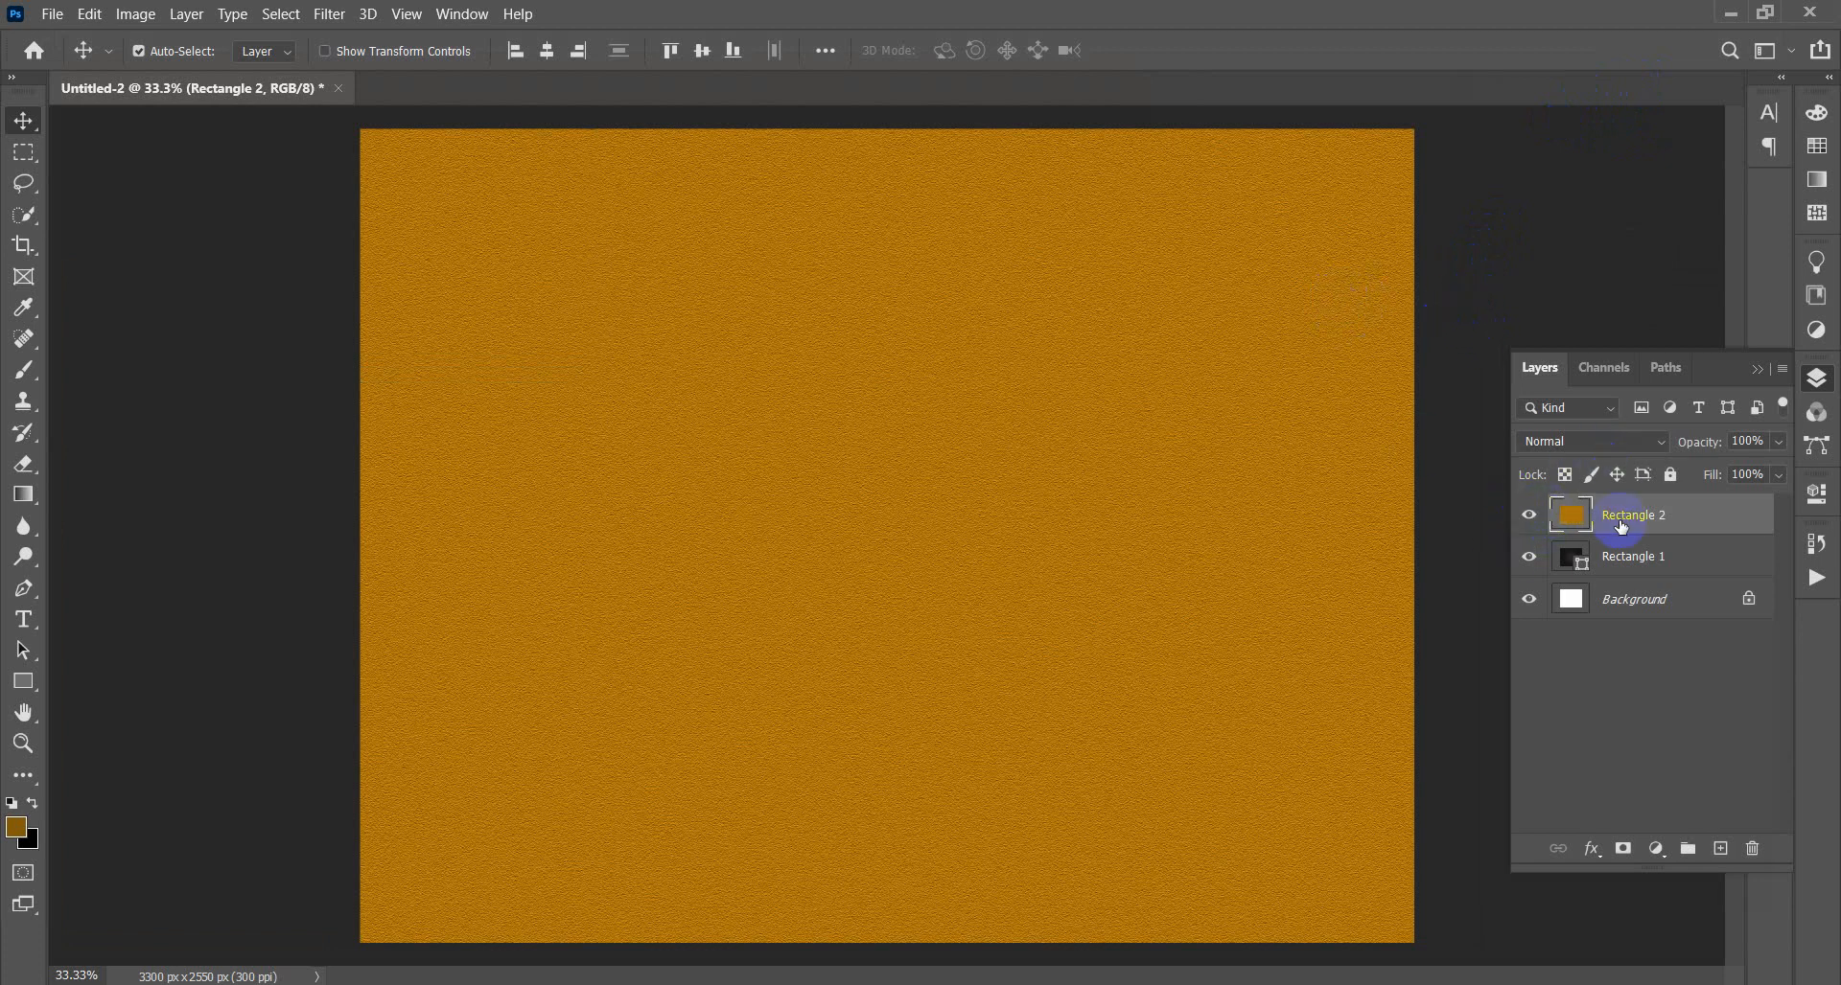
# - Set the blend mode of the textured Rectangle 2 layer to Multiply
pyautogui.click(1647, 446)
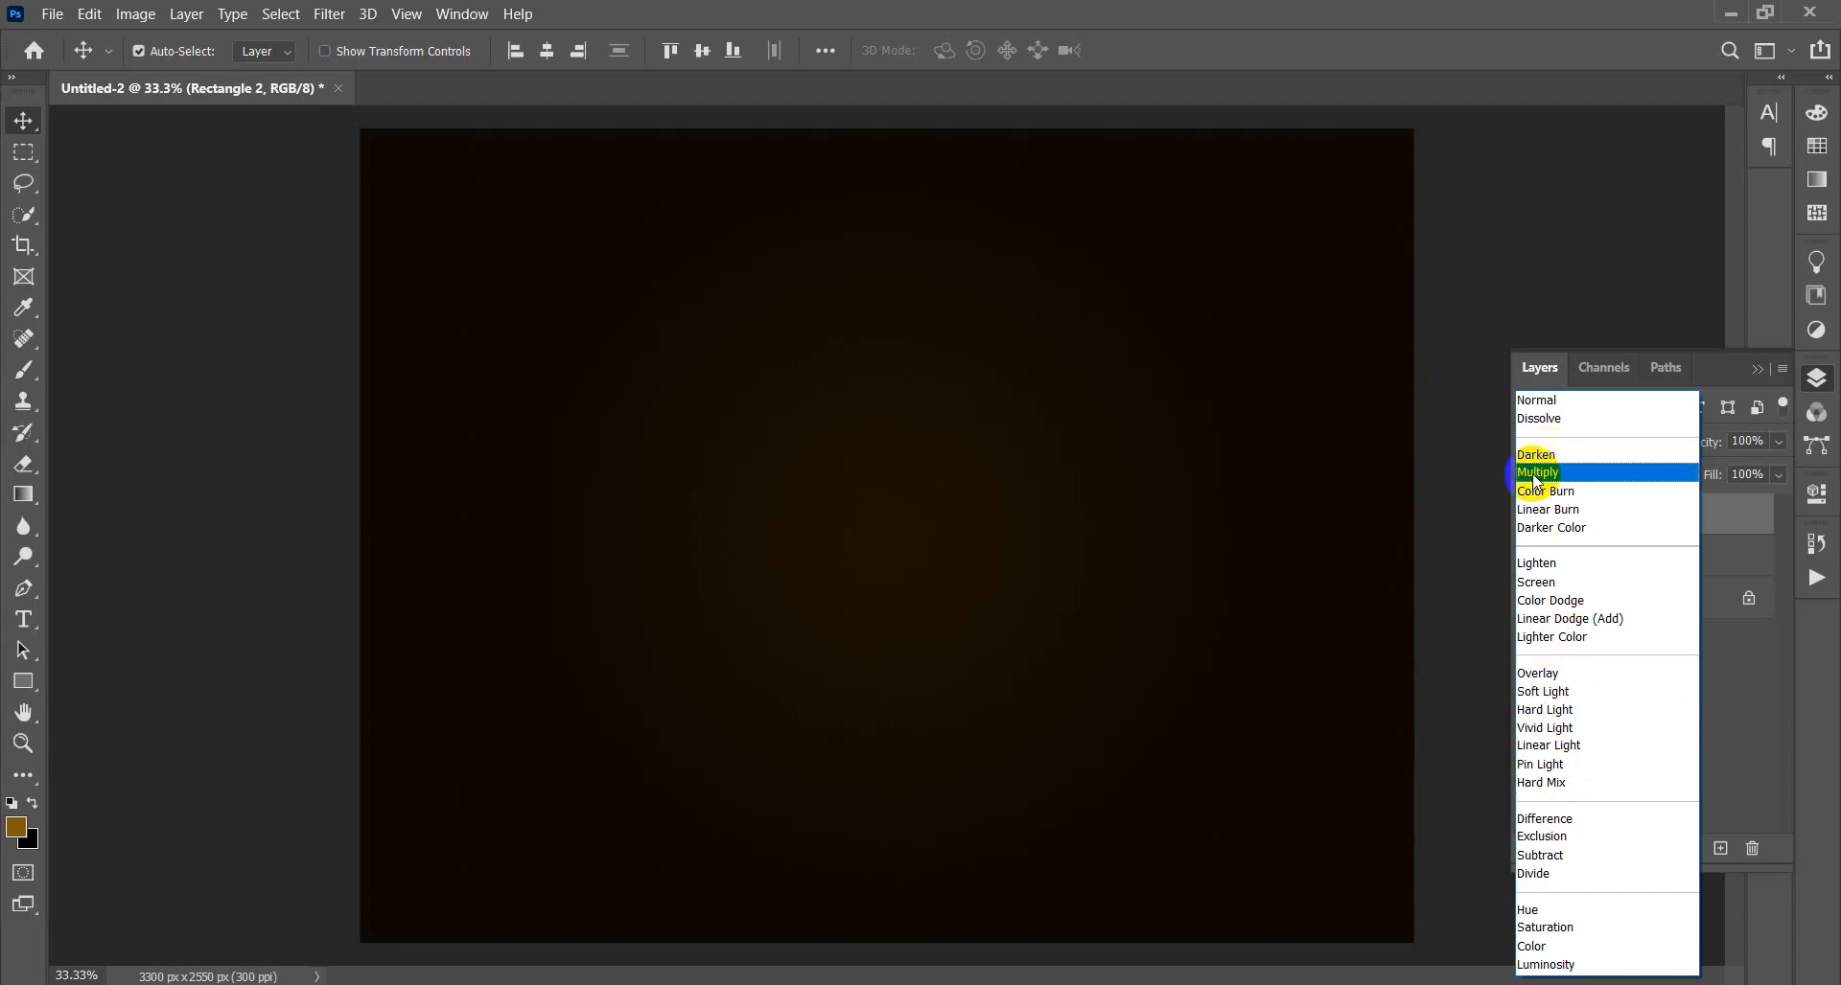
pyautogui.click(1534, 473)
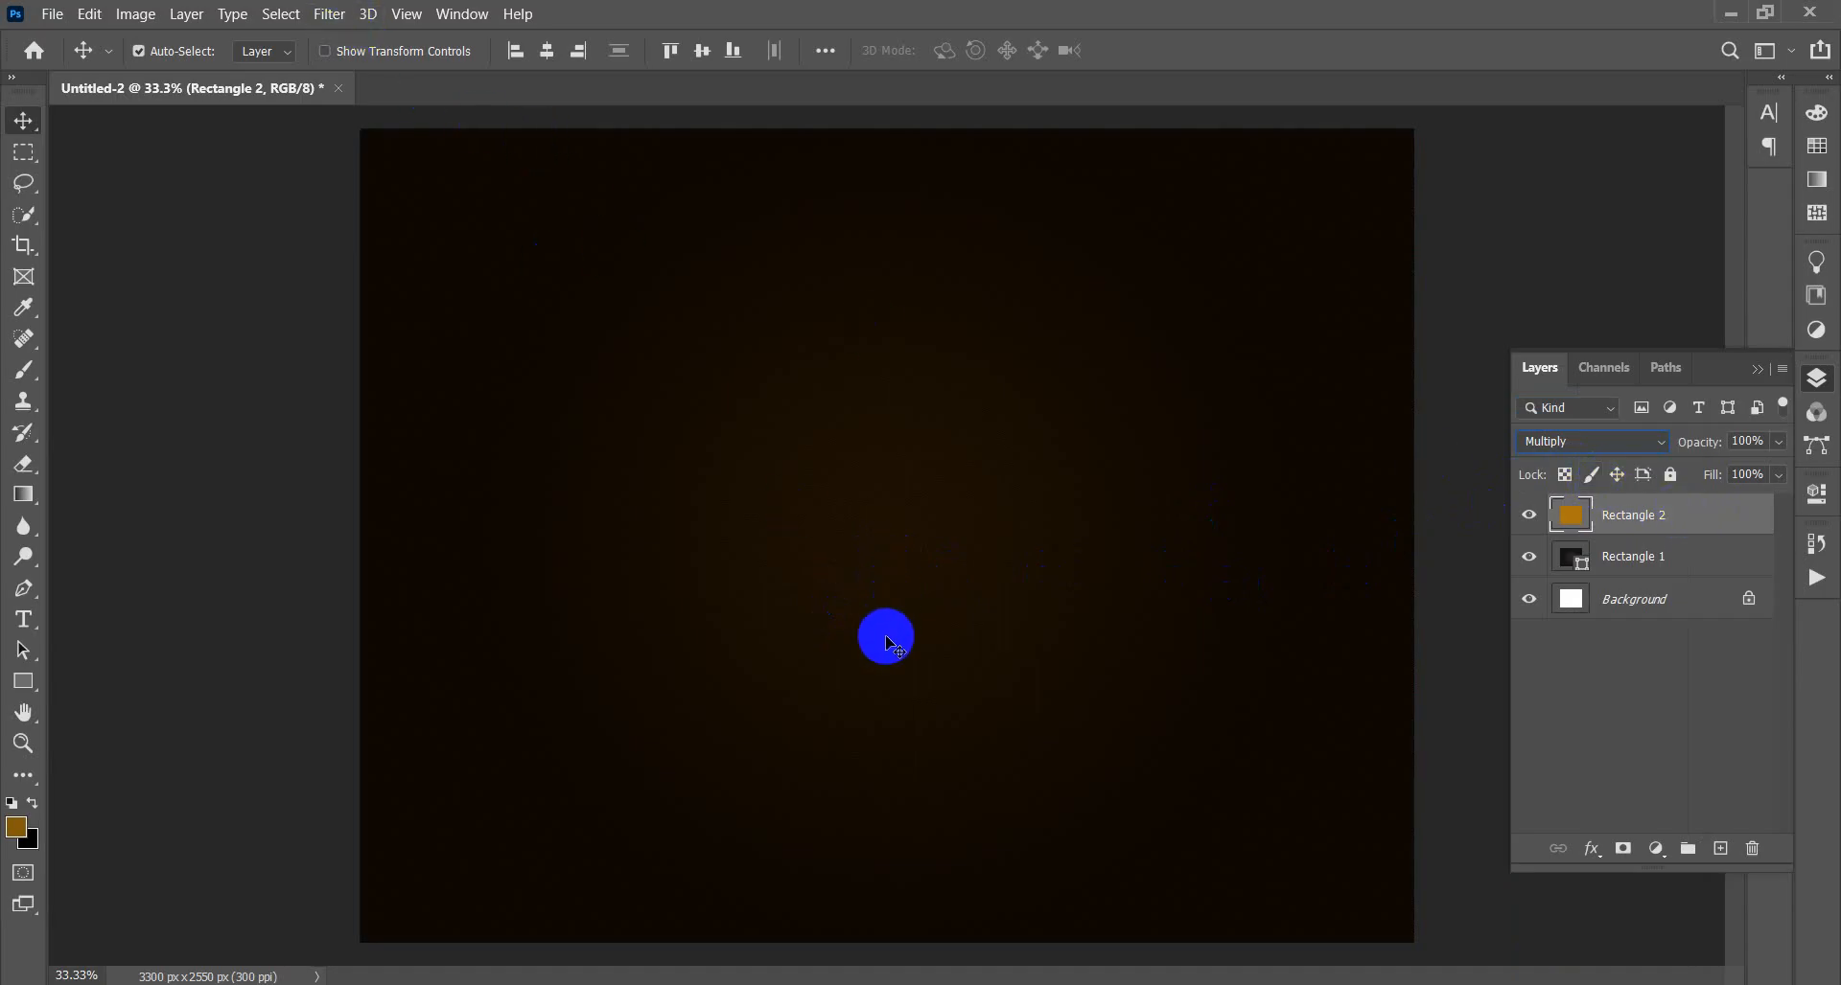
# - Apply a Gaussian Blur with a 0.1 pixel radius to the Rectangle 2 layer
pyautogui.click(332, 16)
pyautogui.moveTo(436, 273)
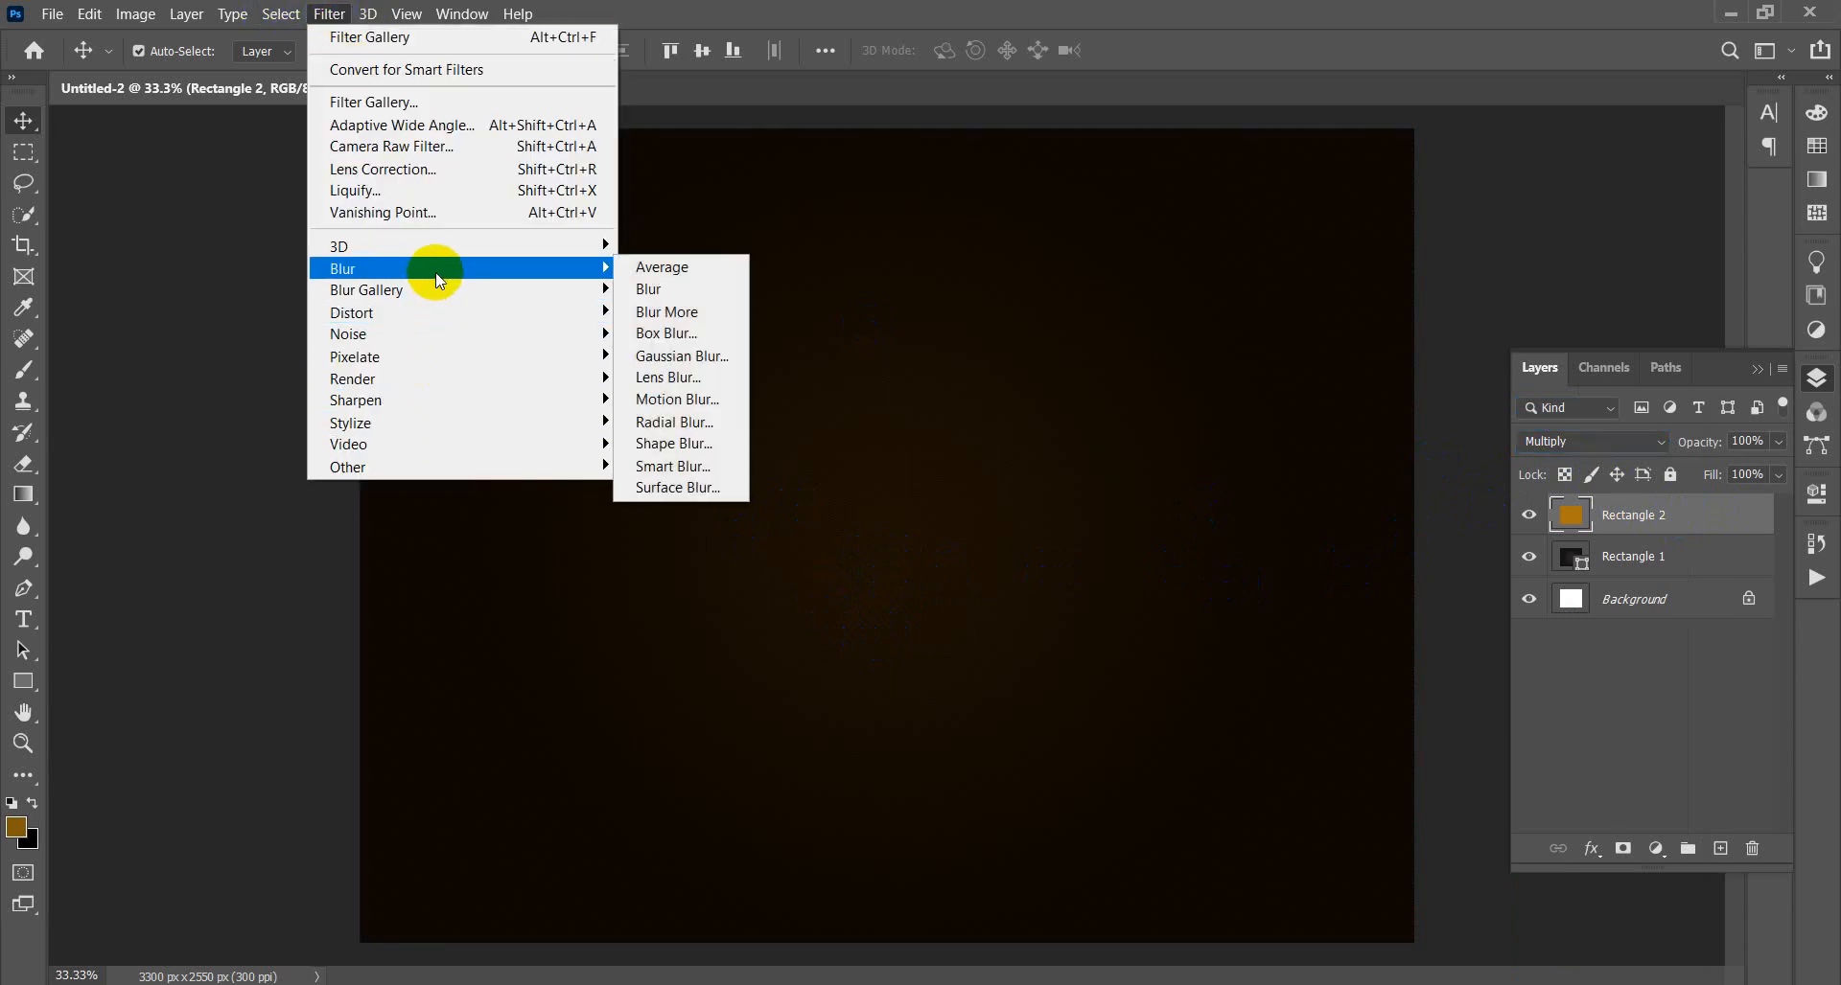
pyautogui.click(681, 356)
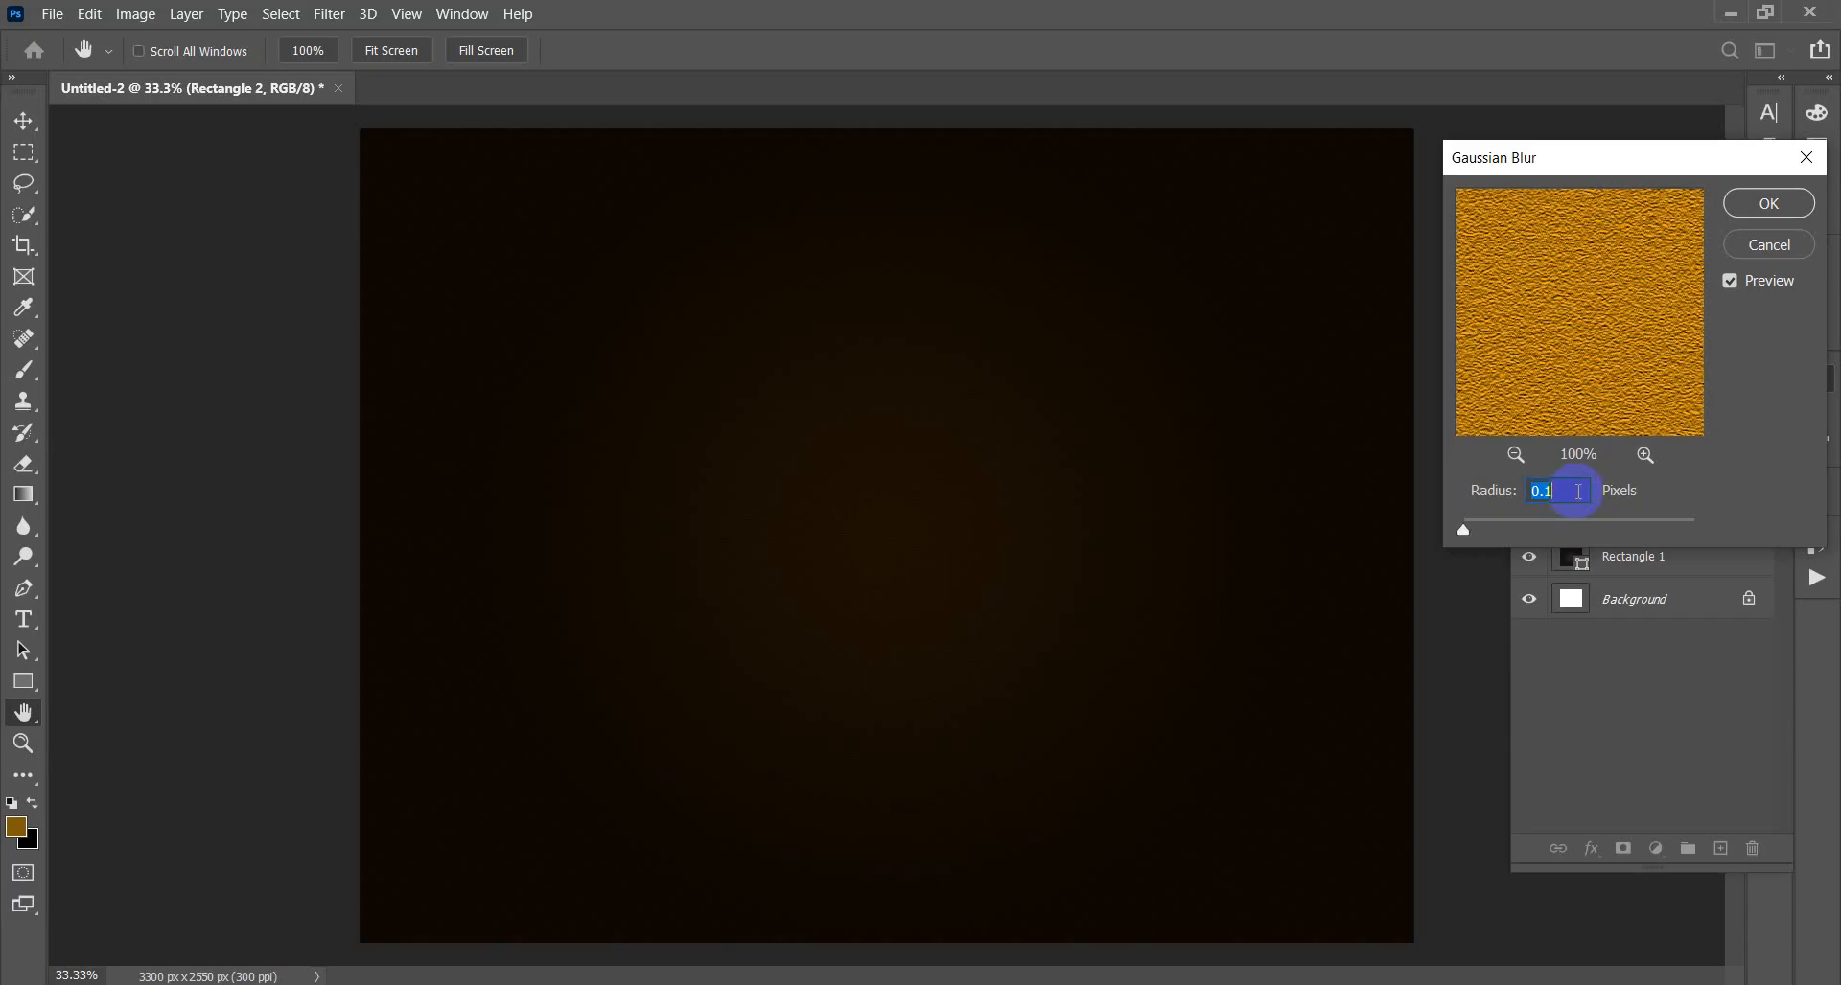
pyautogui.click(1766, 205)
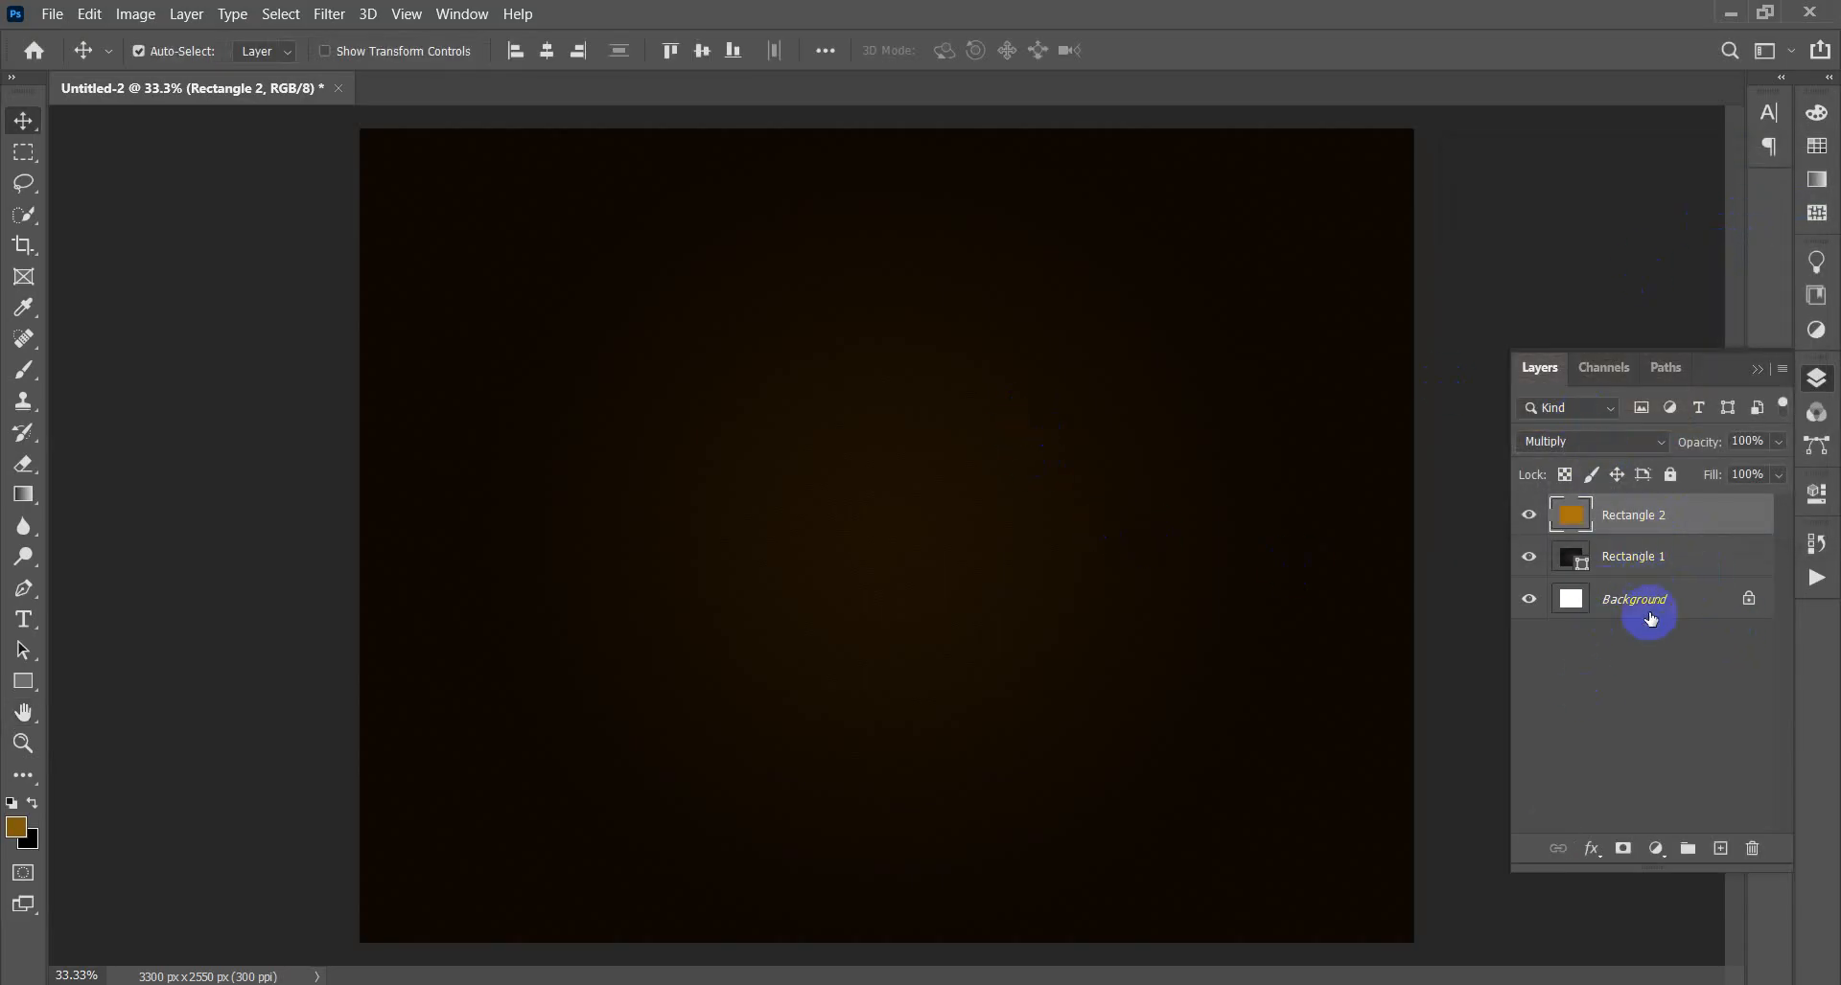
# - Create a new layer group and try to move Rectangle 2, Rectangle 1 and Background into it together
pyautogui.click(1689, 851)
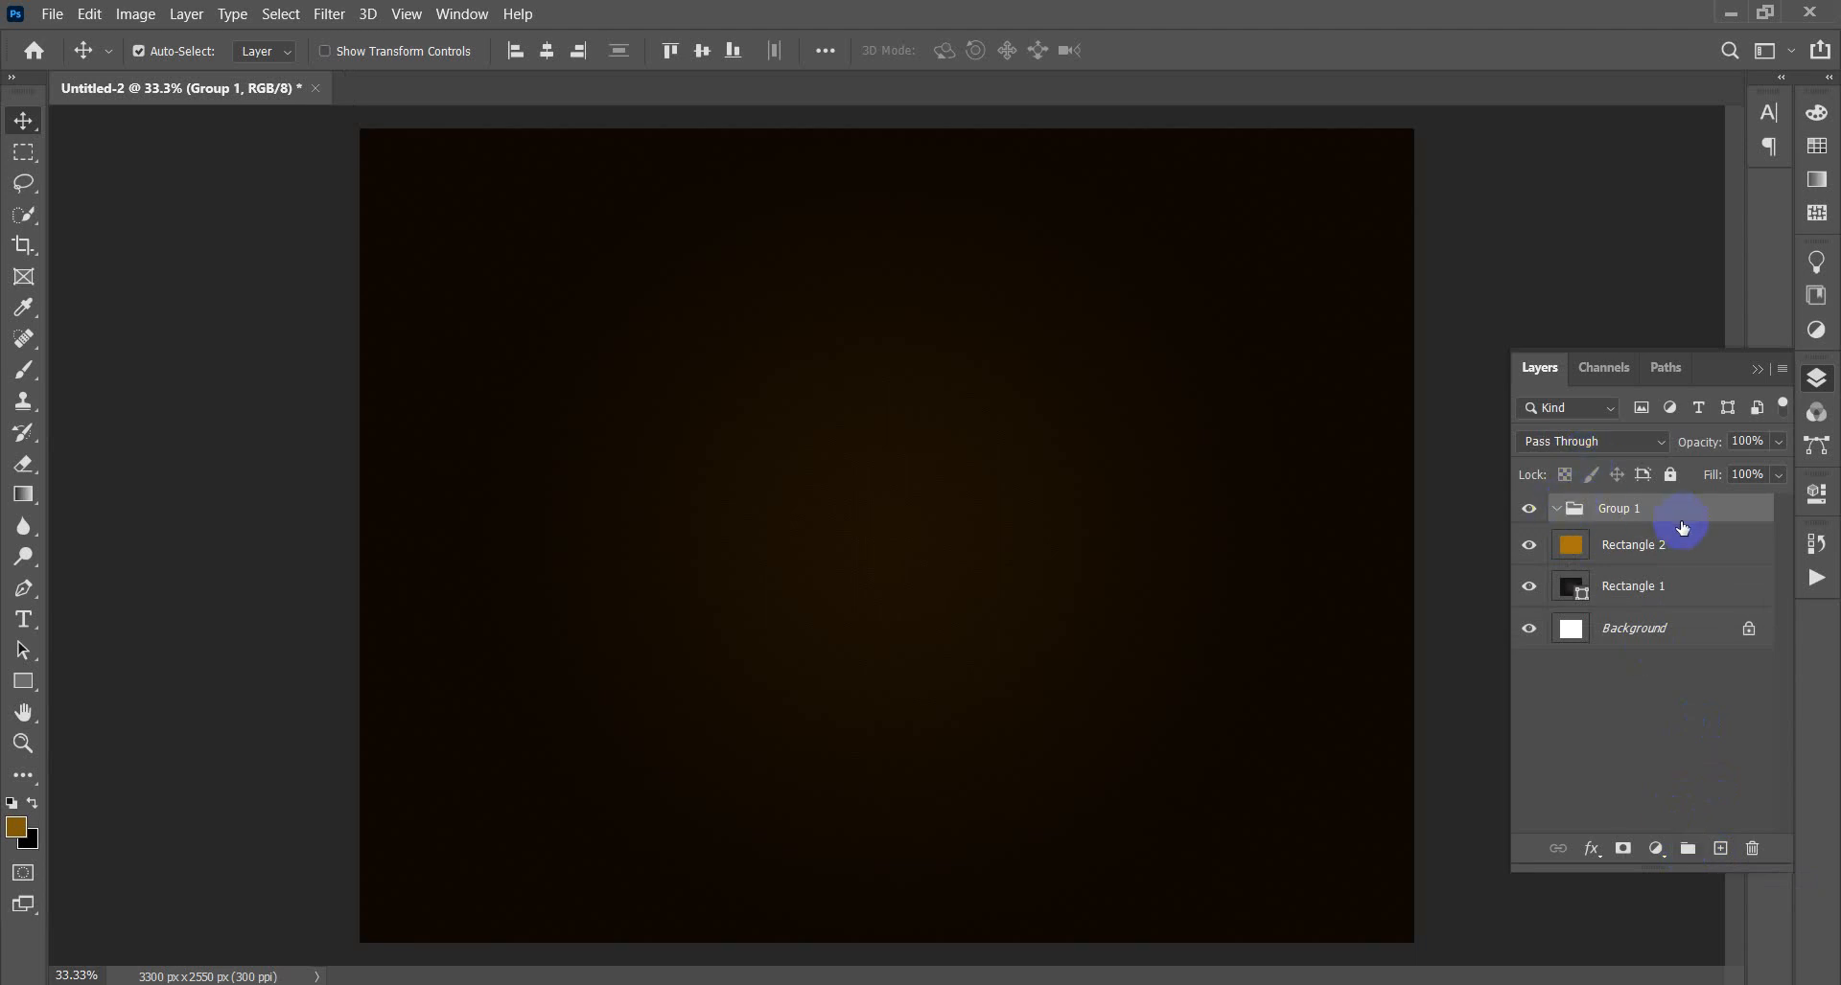
pyautogui.click(1619, 688)
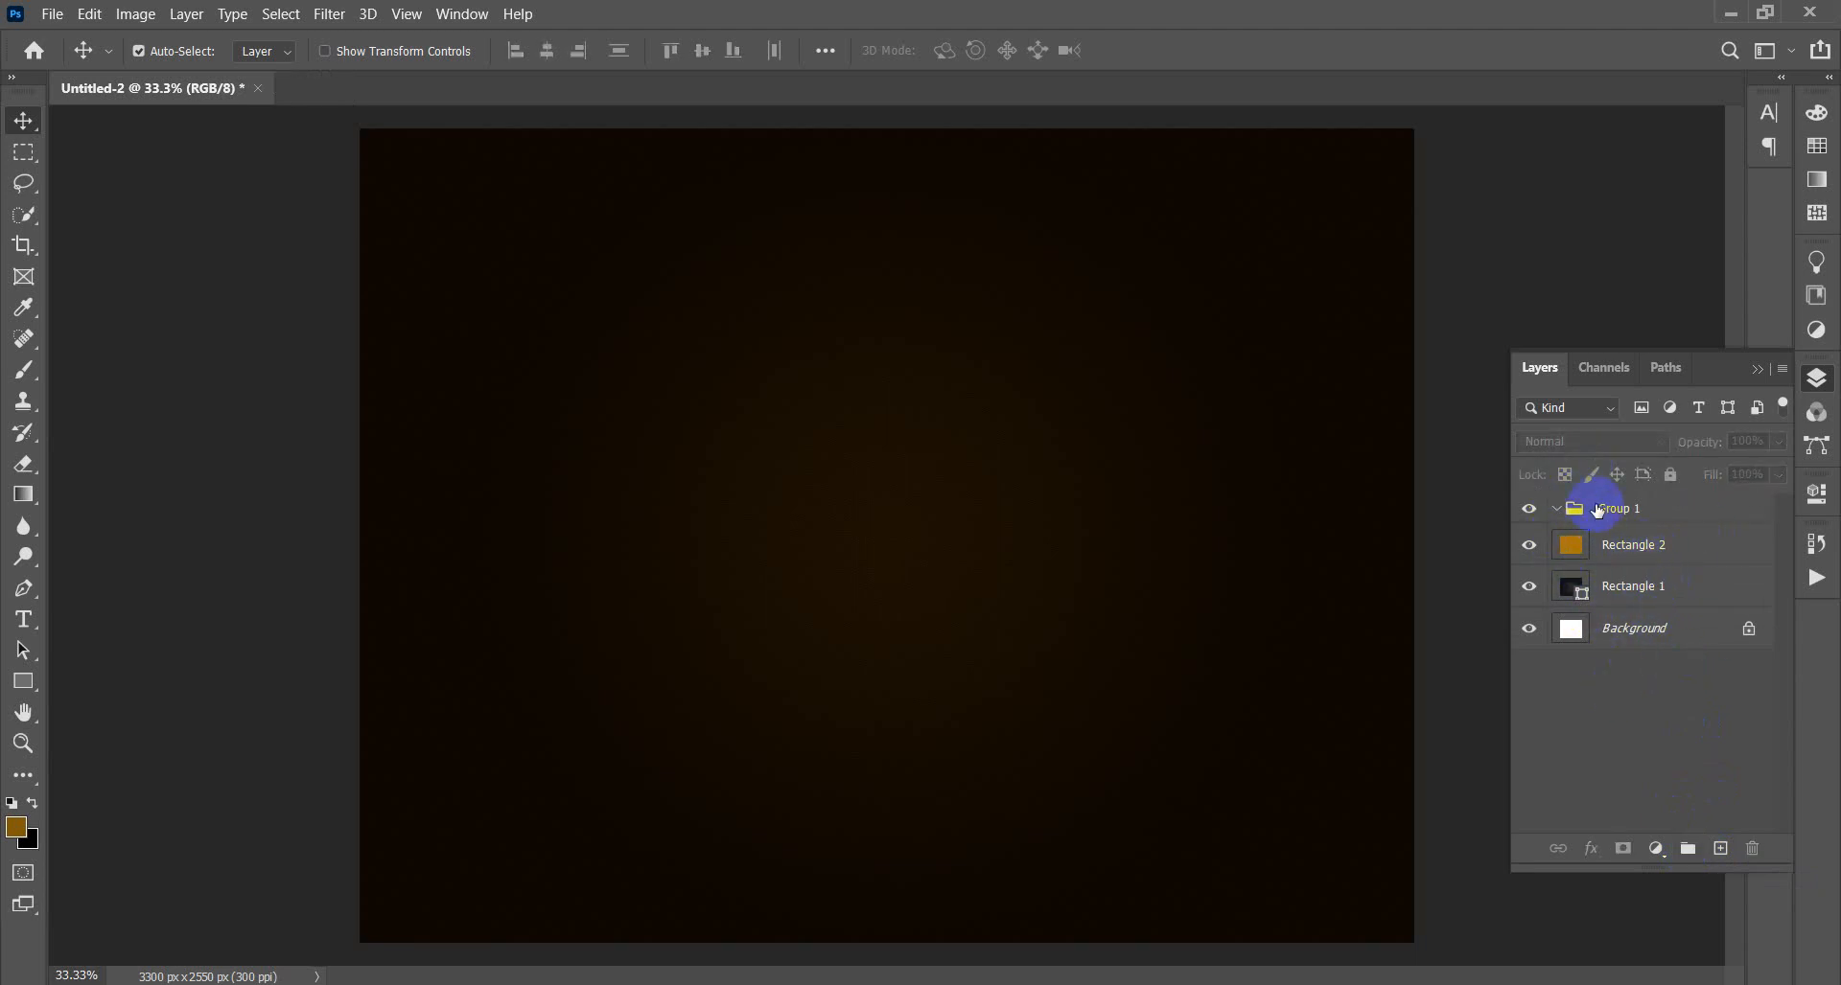
pyautogui.click(1673, 549)
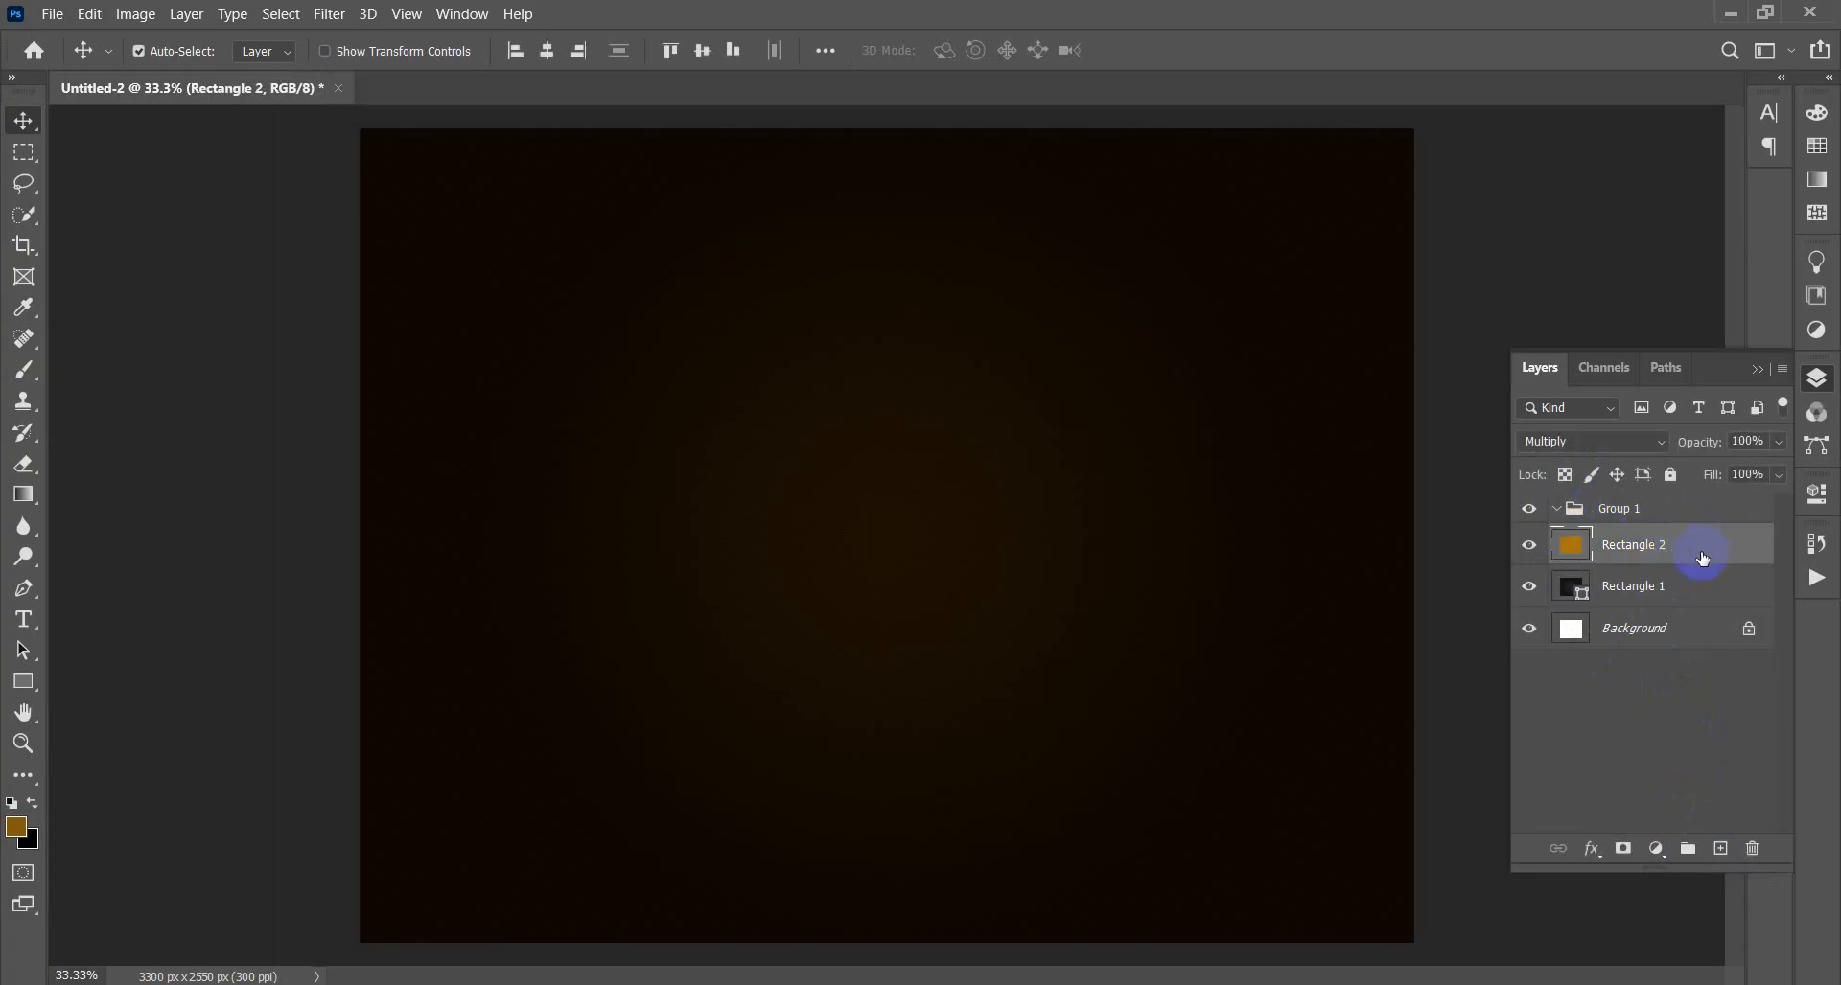
pyautogui.keyDown('shift'); pyautogui.click(1681, 594); pyautogui.keyUp('shift')
pyautogui.keyDown('shift'); pyautogui.click(1668, 630); pyautogui.keyUp('shift')
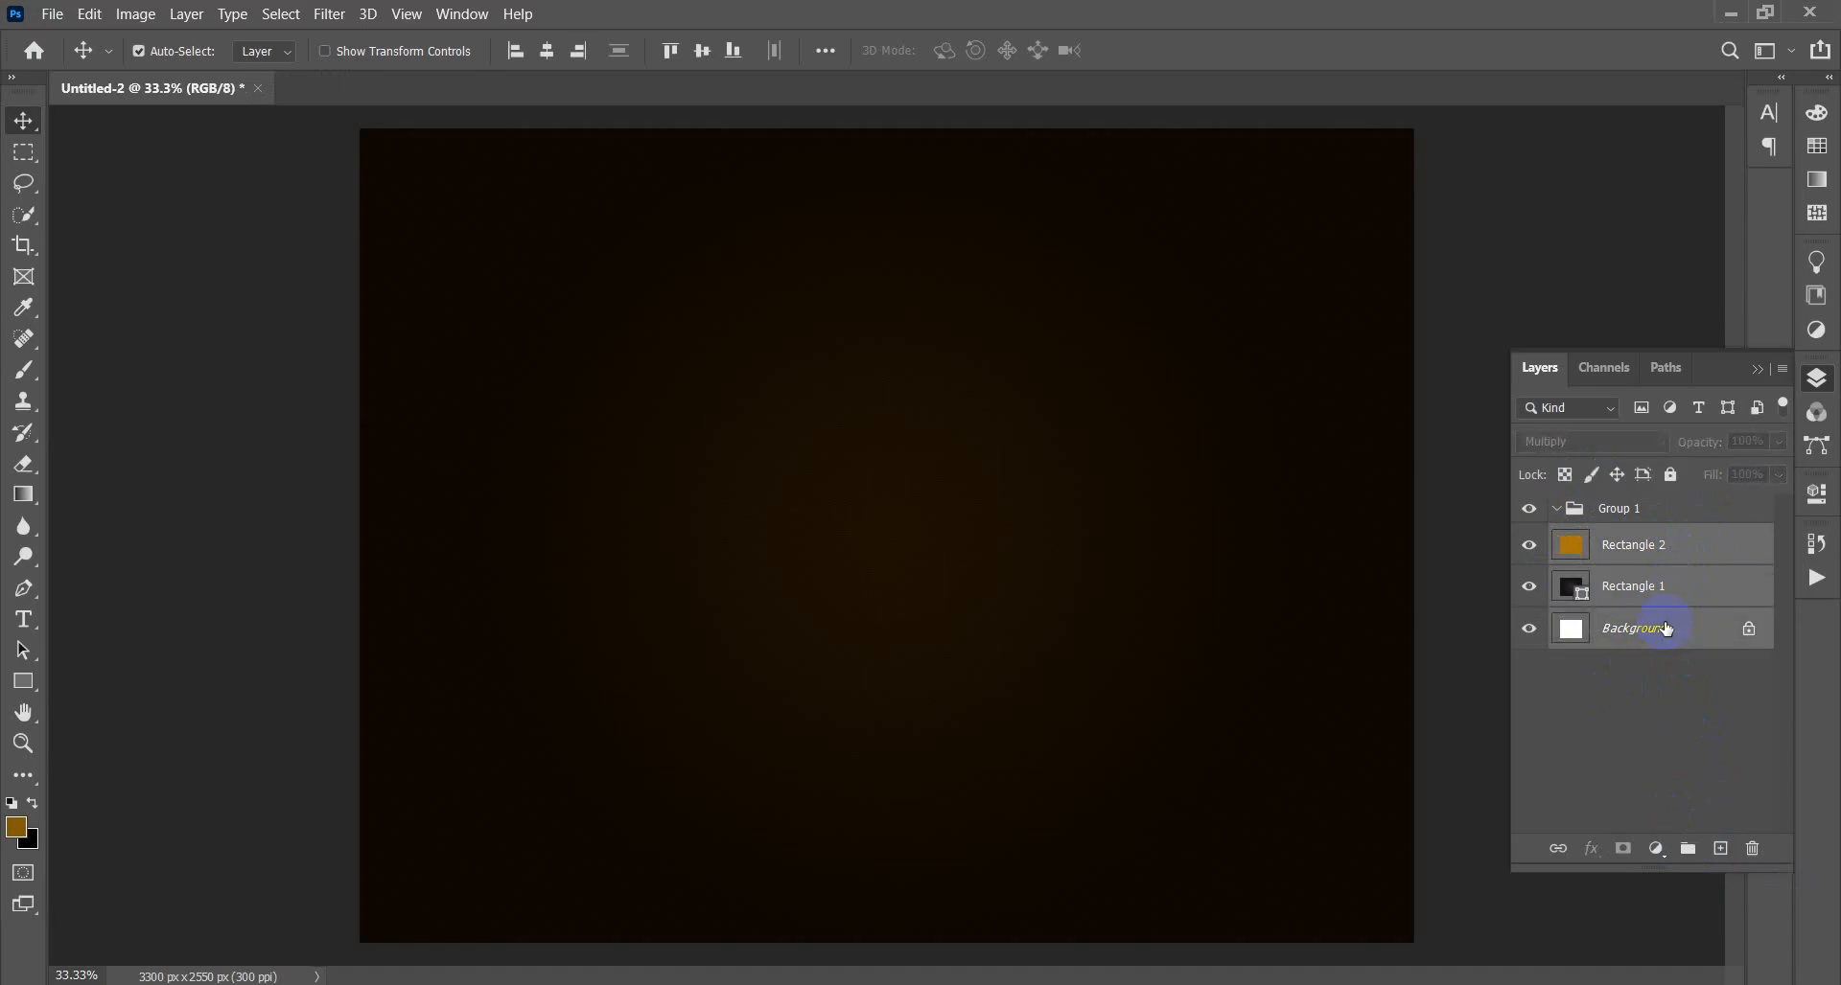
pyautogui.moveTo(1671, 631); pyautogui.dragTo(1577, 506)
pyautogui.click(1573, 509)
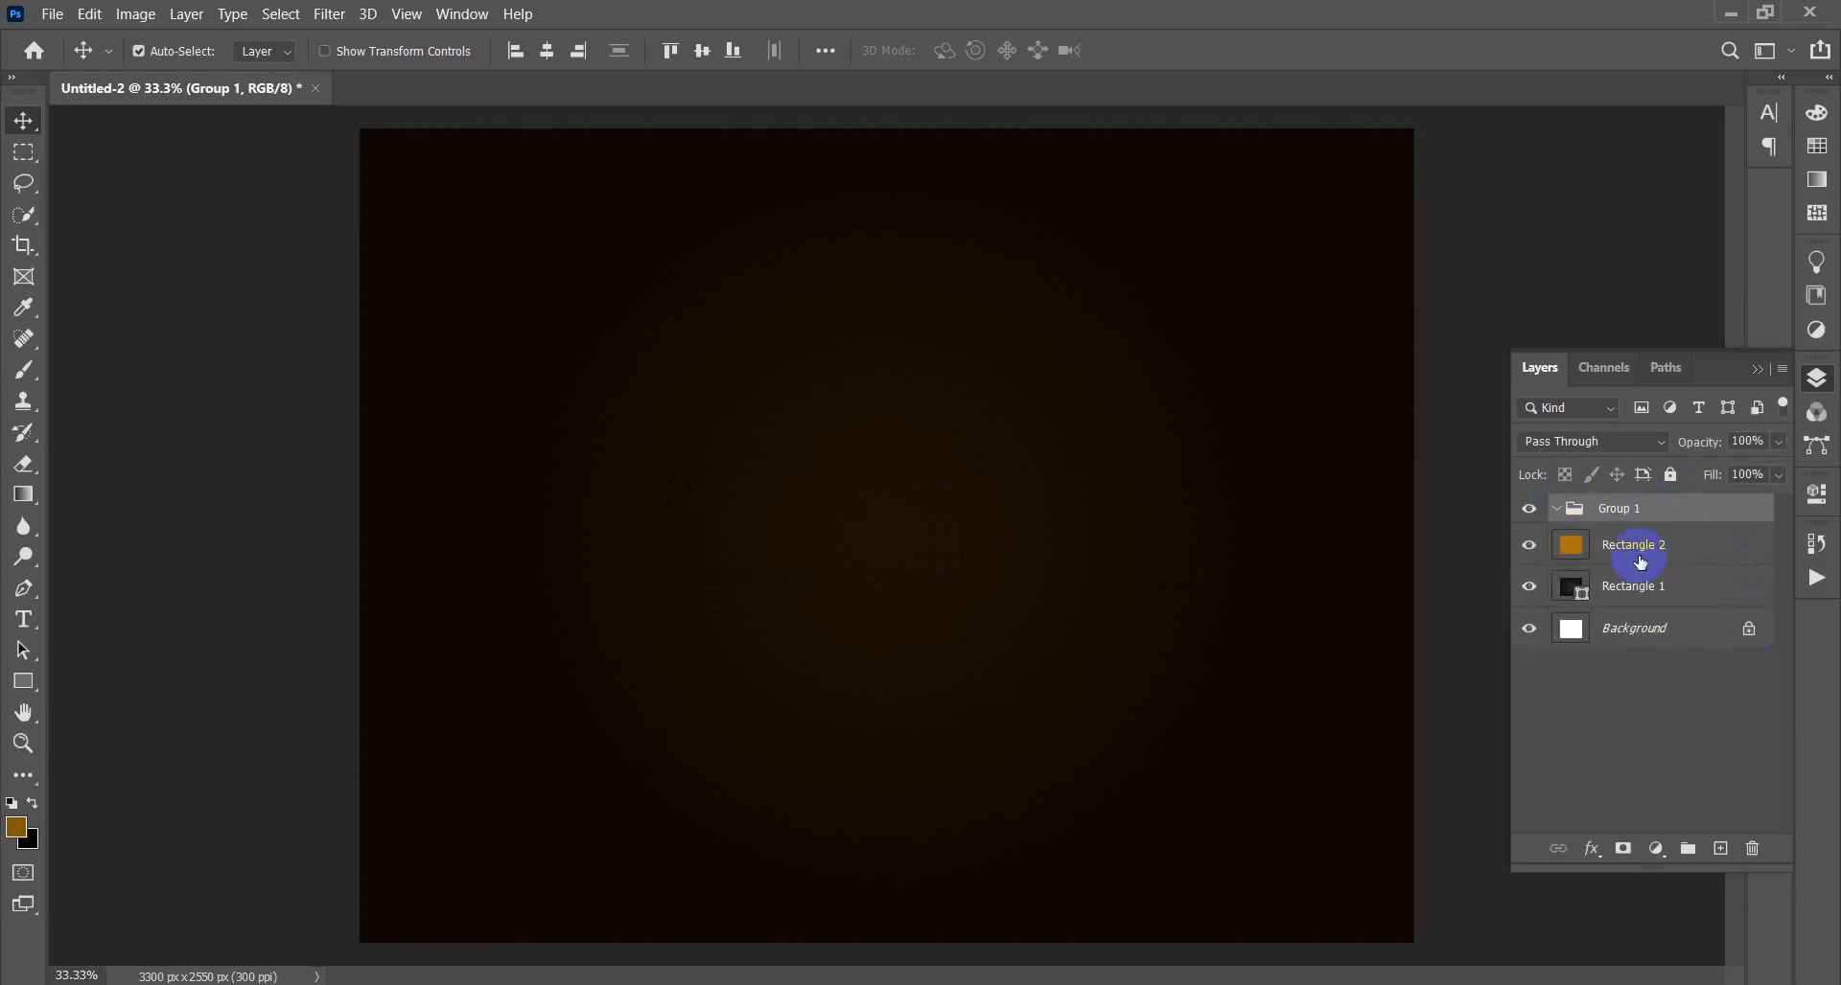
# - Move the Rectangle 2 and Rectangle 1 layers into Group 1 individually, with Rectangle 1 on top
pyautogui.moveTo(1667, 546); pyautogui.dragTo(1669, 524)
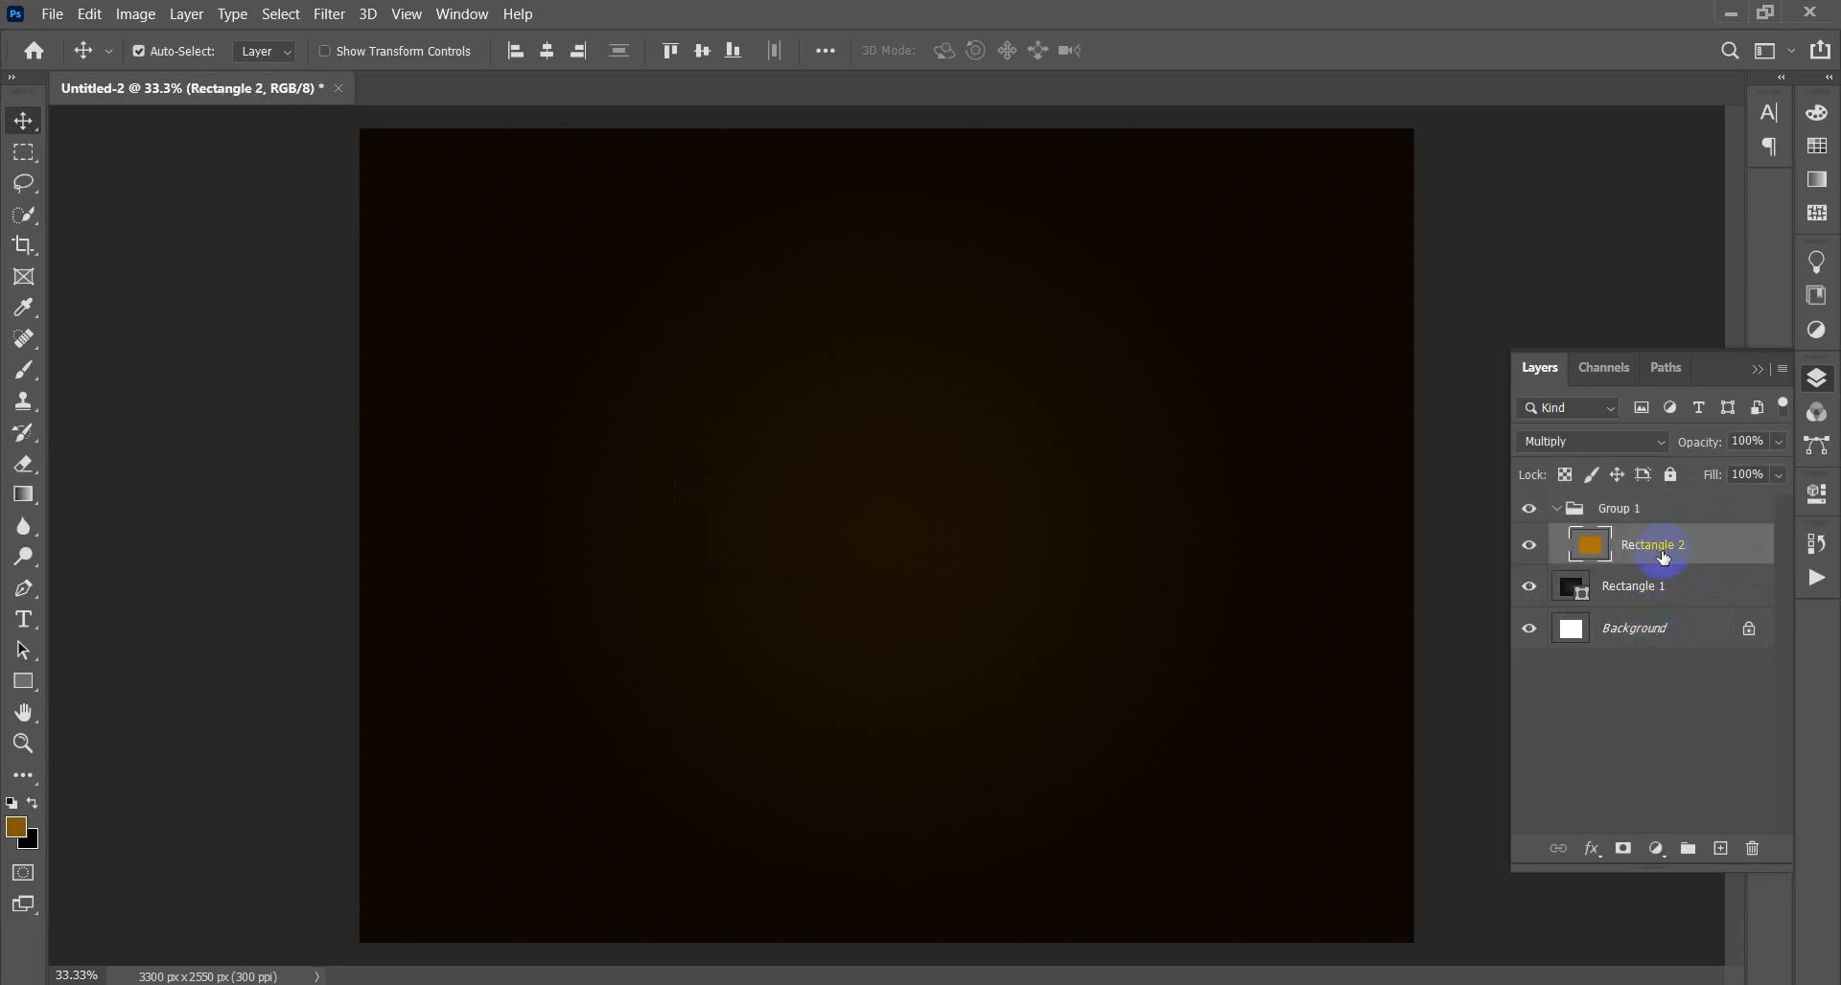
pyautogui.moveTo(1647, 583); pyautogui.dragTo(1670, 525)
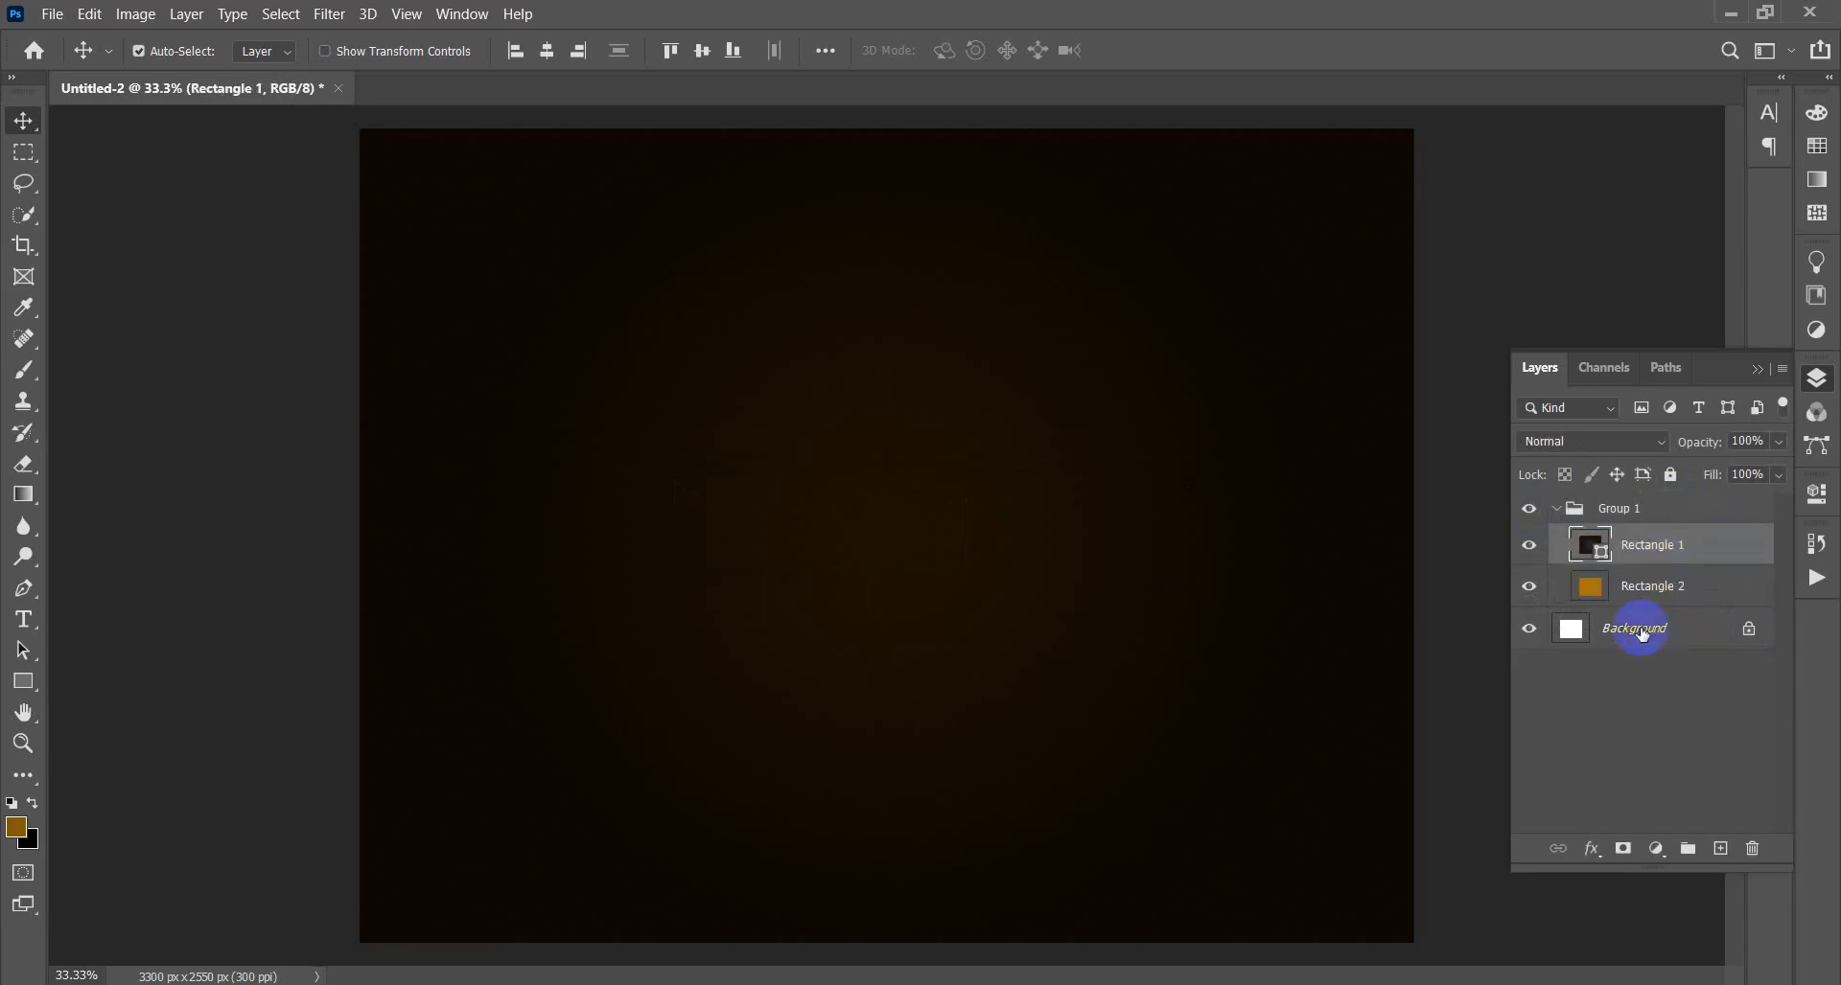
pyautogui.moveTo(1655, 630); pyautogui.dragTo(1665, 513)
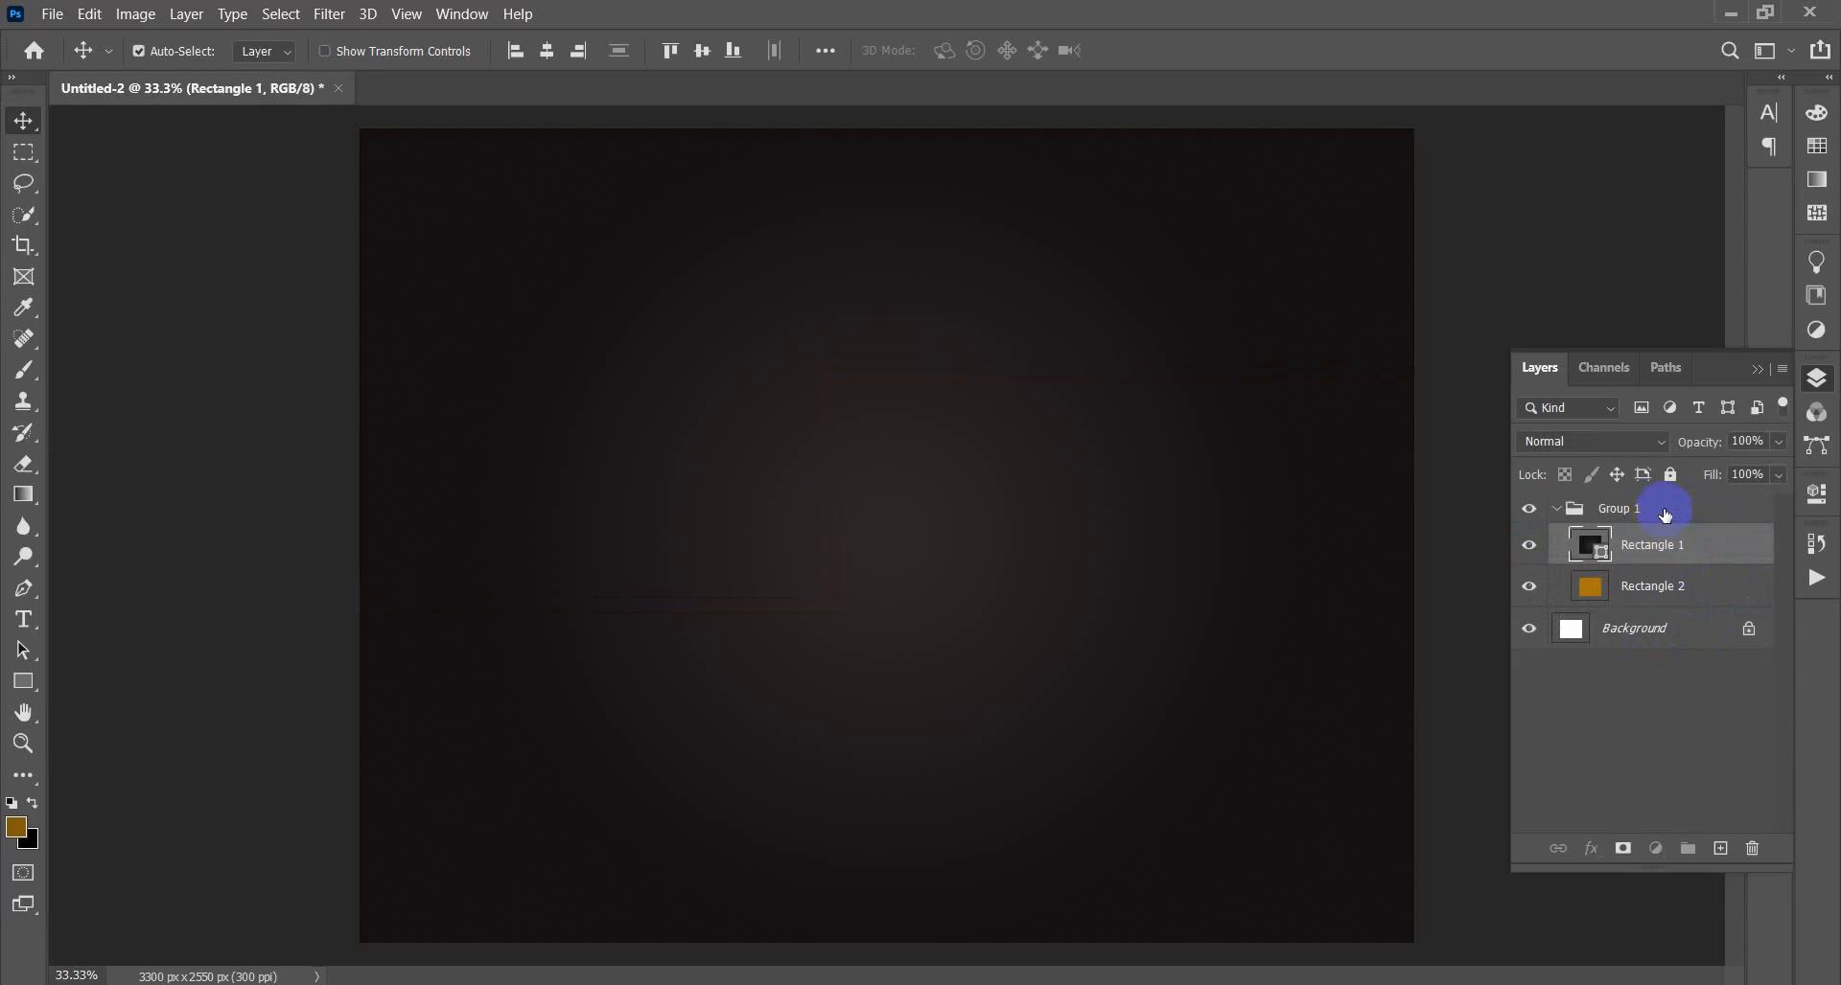
# - Unlock the white Background layer and delete it
pyautogui.click(1748, 629)
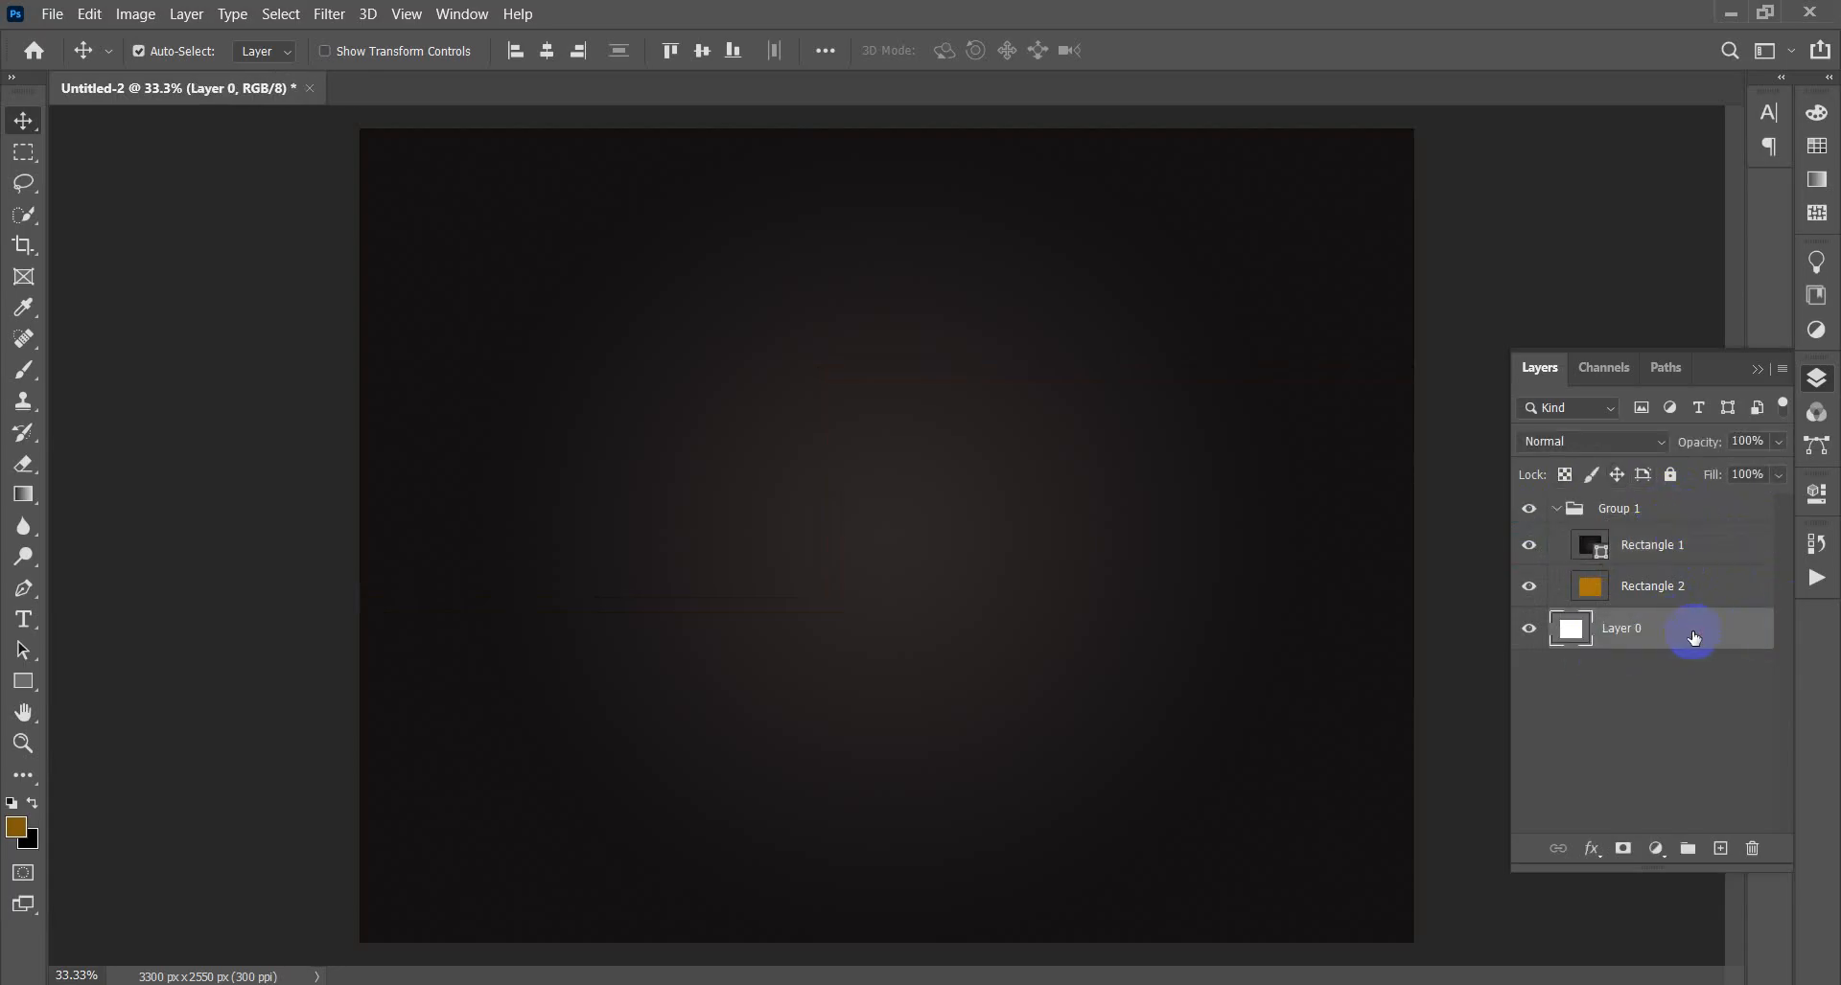
pyautogui.click(1753, 853)
pyautogui.click(859, 397)
# - Collapse Group 1 and add two new empty layer groups above it
pyautogui.click(1570, 506)
pyautogui.click(1556, 508)
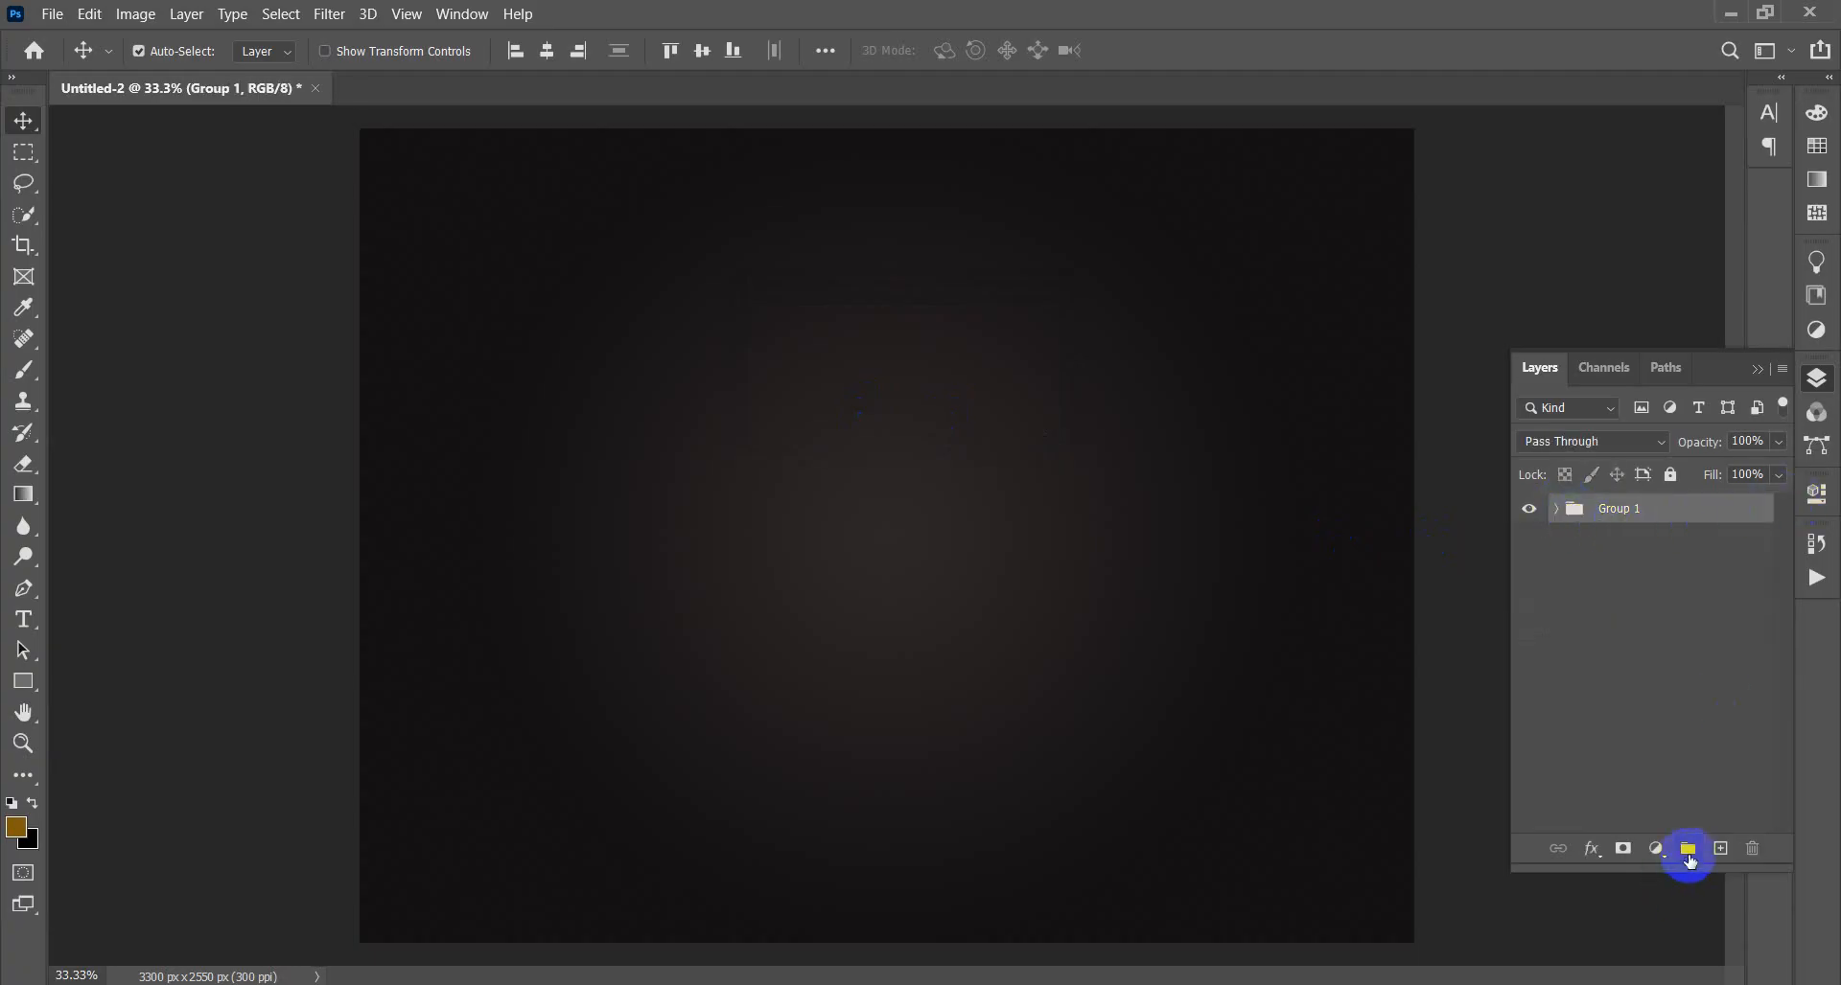
pyautogui.click(1689, 853)
pyautogui.click(1689, 853)
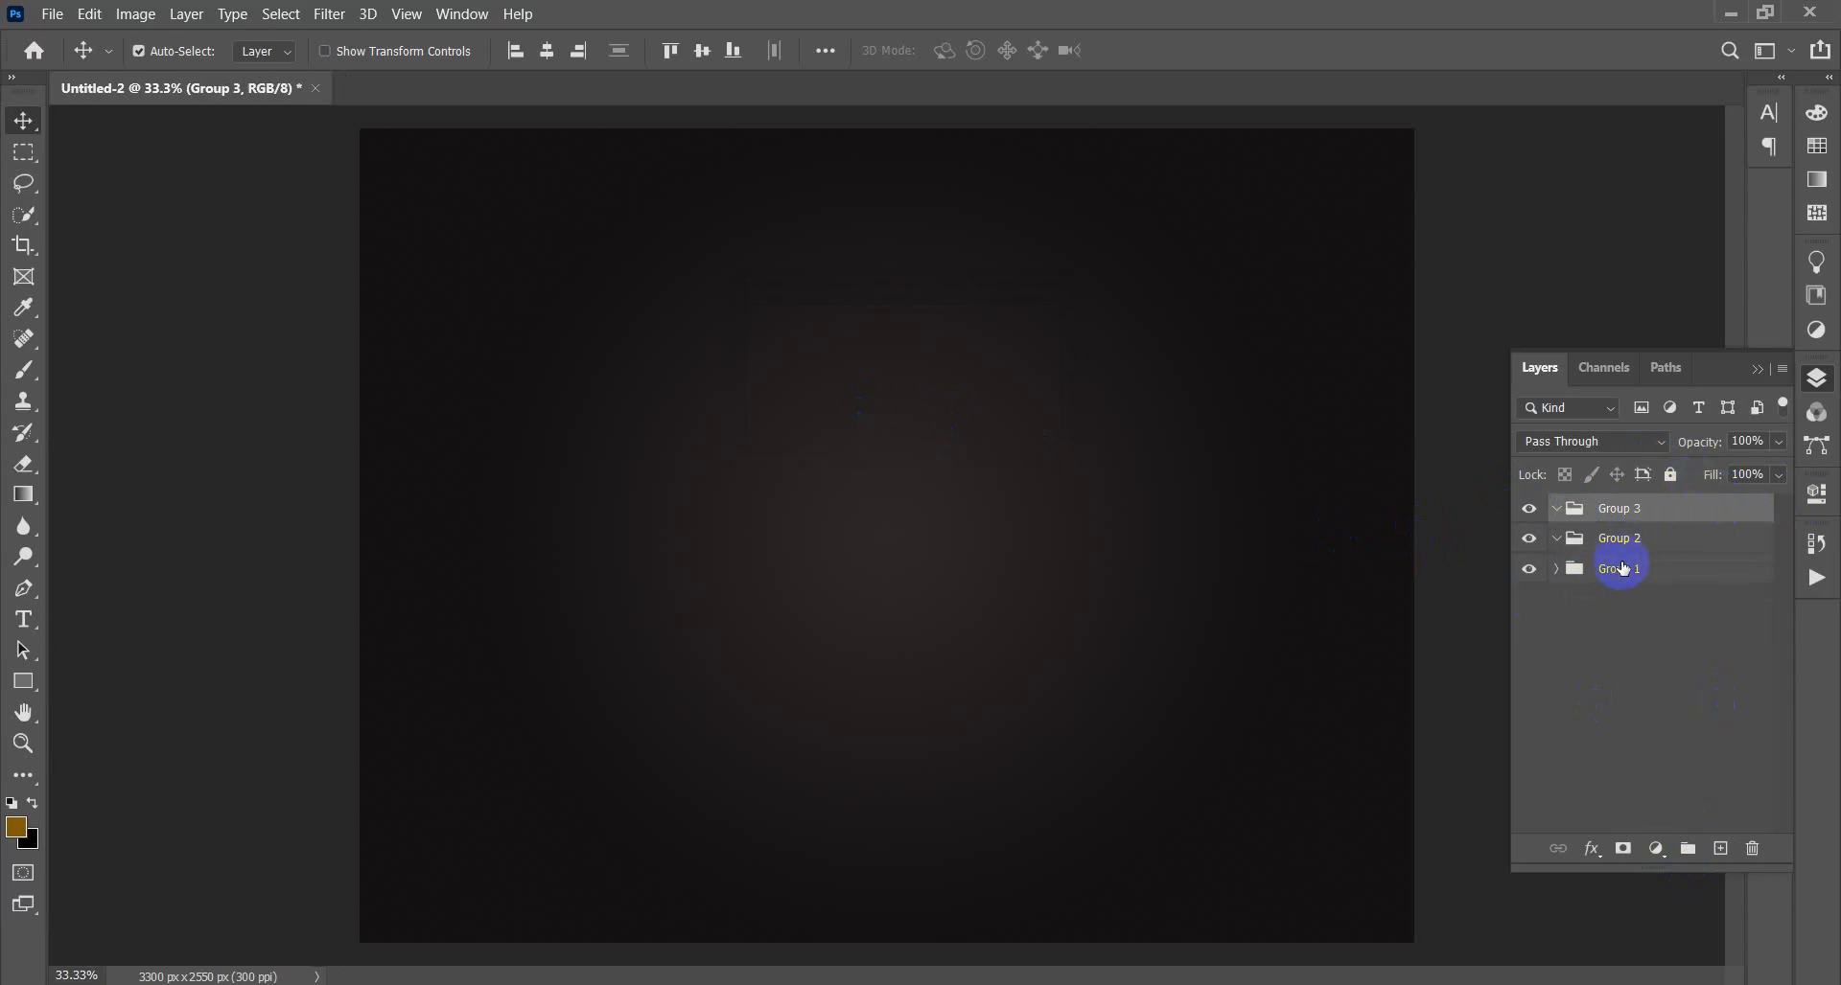
# - Rename Group 1, which holds the two background rectangles, as Background
pyautogui.click(1554, 568)
pyautogui.click(1625, 575)
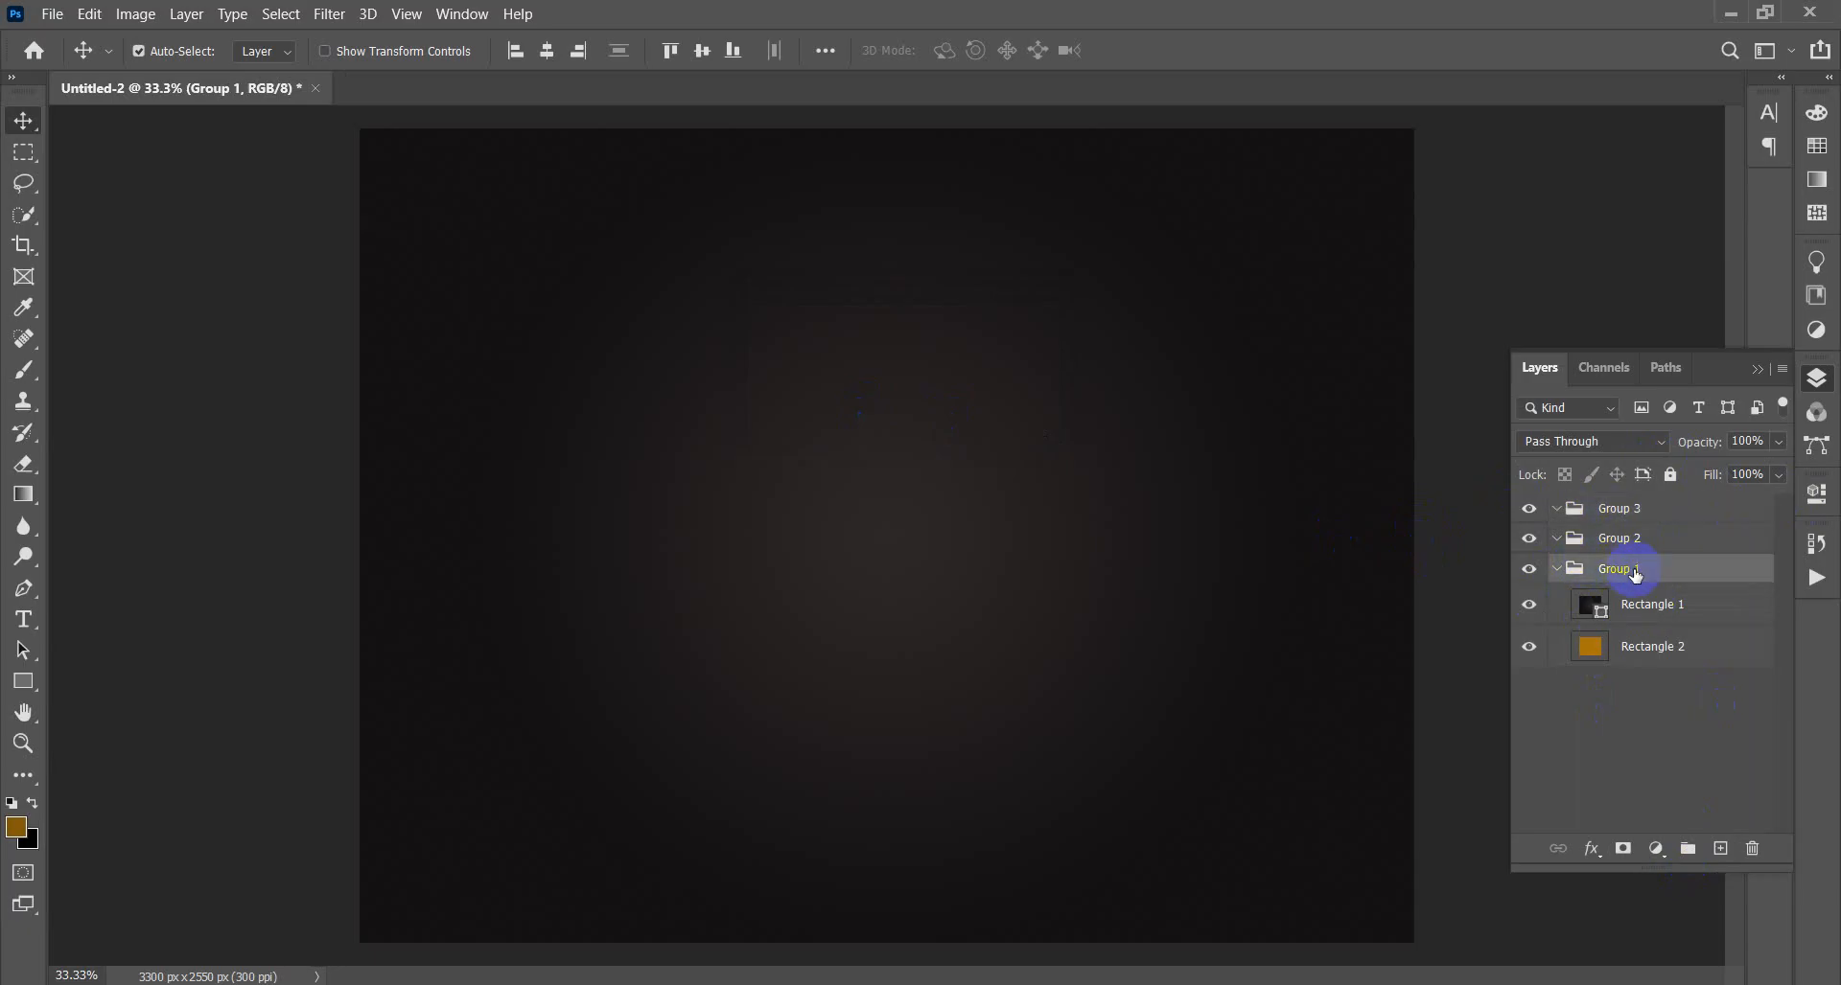
pyautogui.click(1559, 571)
pyautogui.doubleClick(1625, 571)
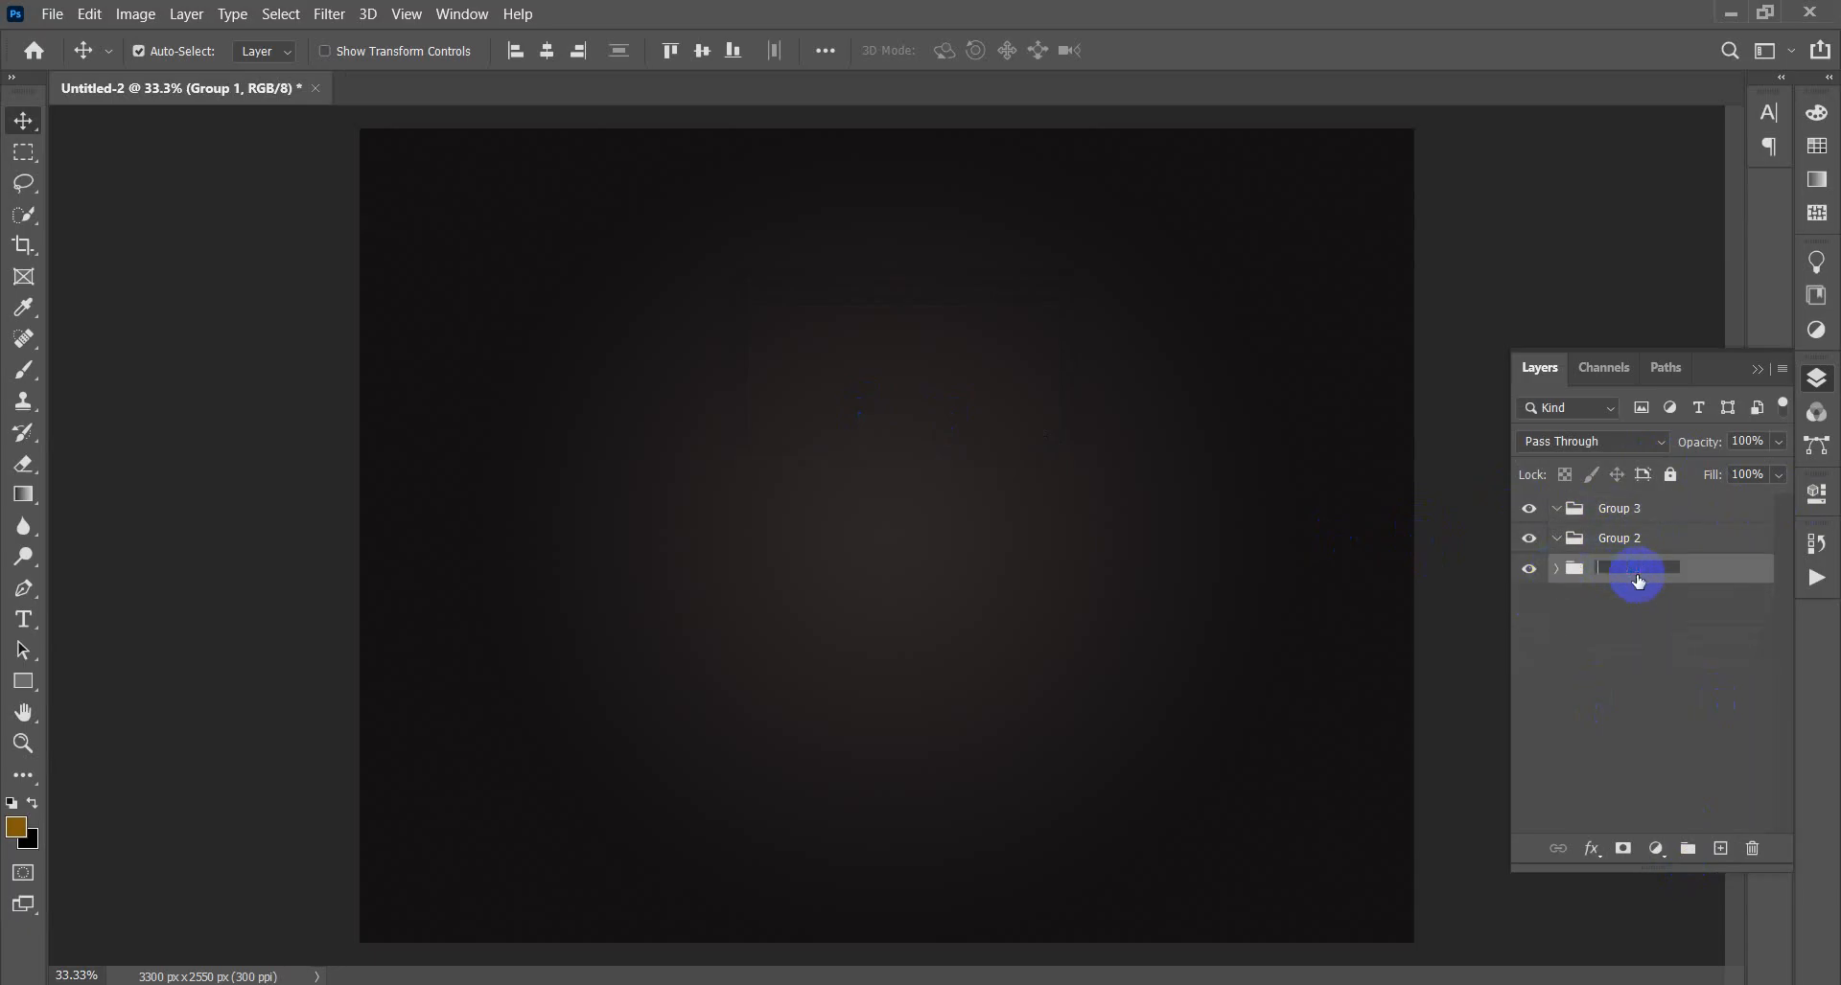
pyautogui.write('Backg')
pyautogui.write('round')
pyautogui.press('Return')
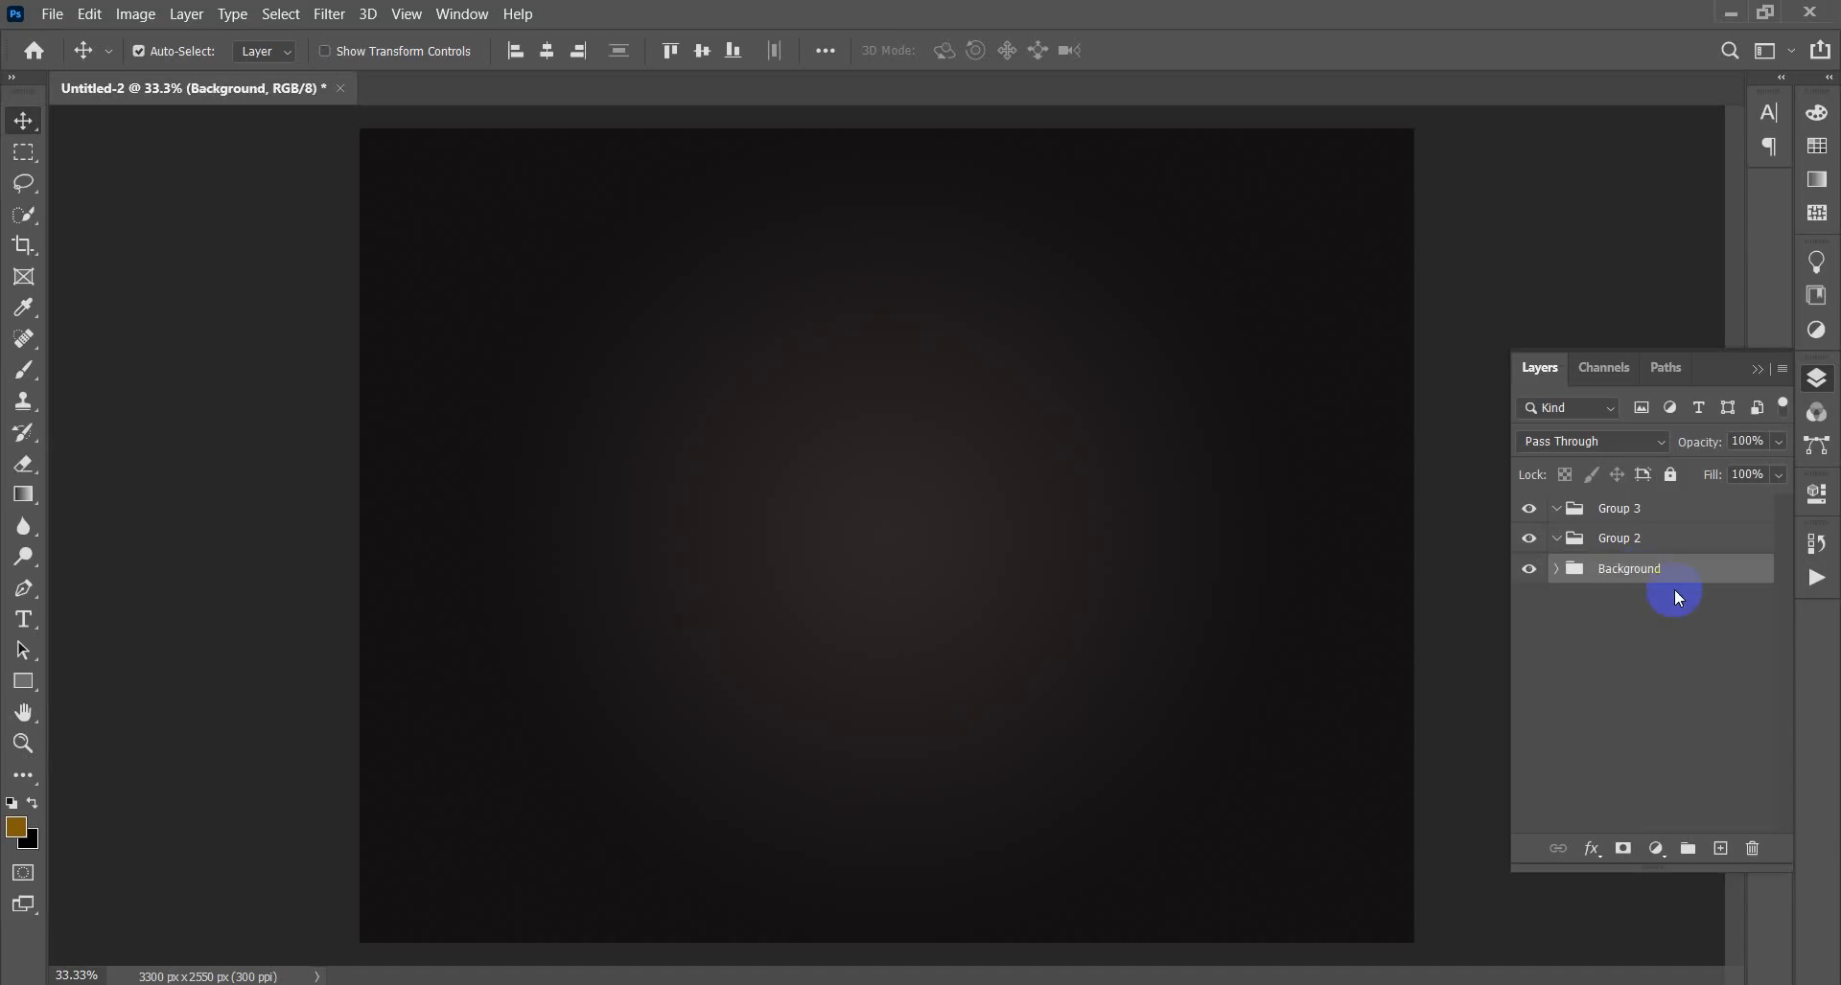
# - Collapse Group 2 and add a new empty layer directly above the Background group
pyautogui.click(1666, 637)
pyautogui.click(1617, 538)
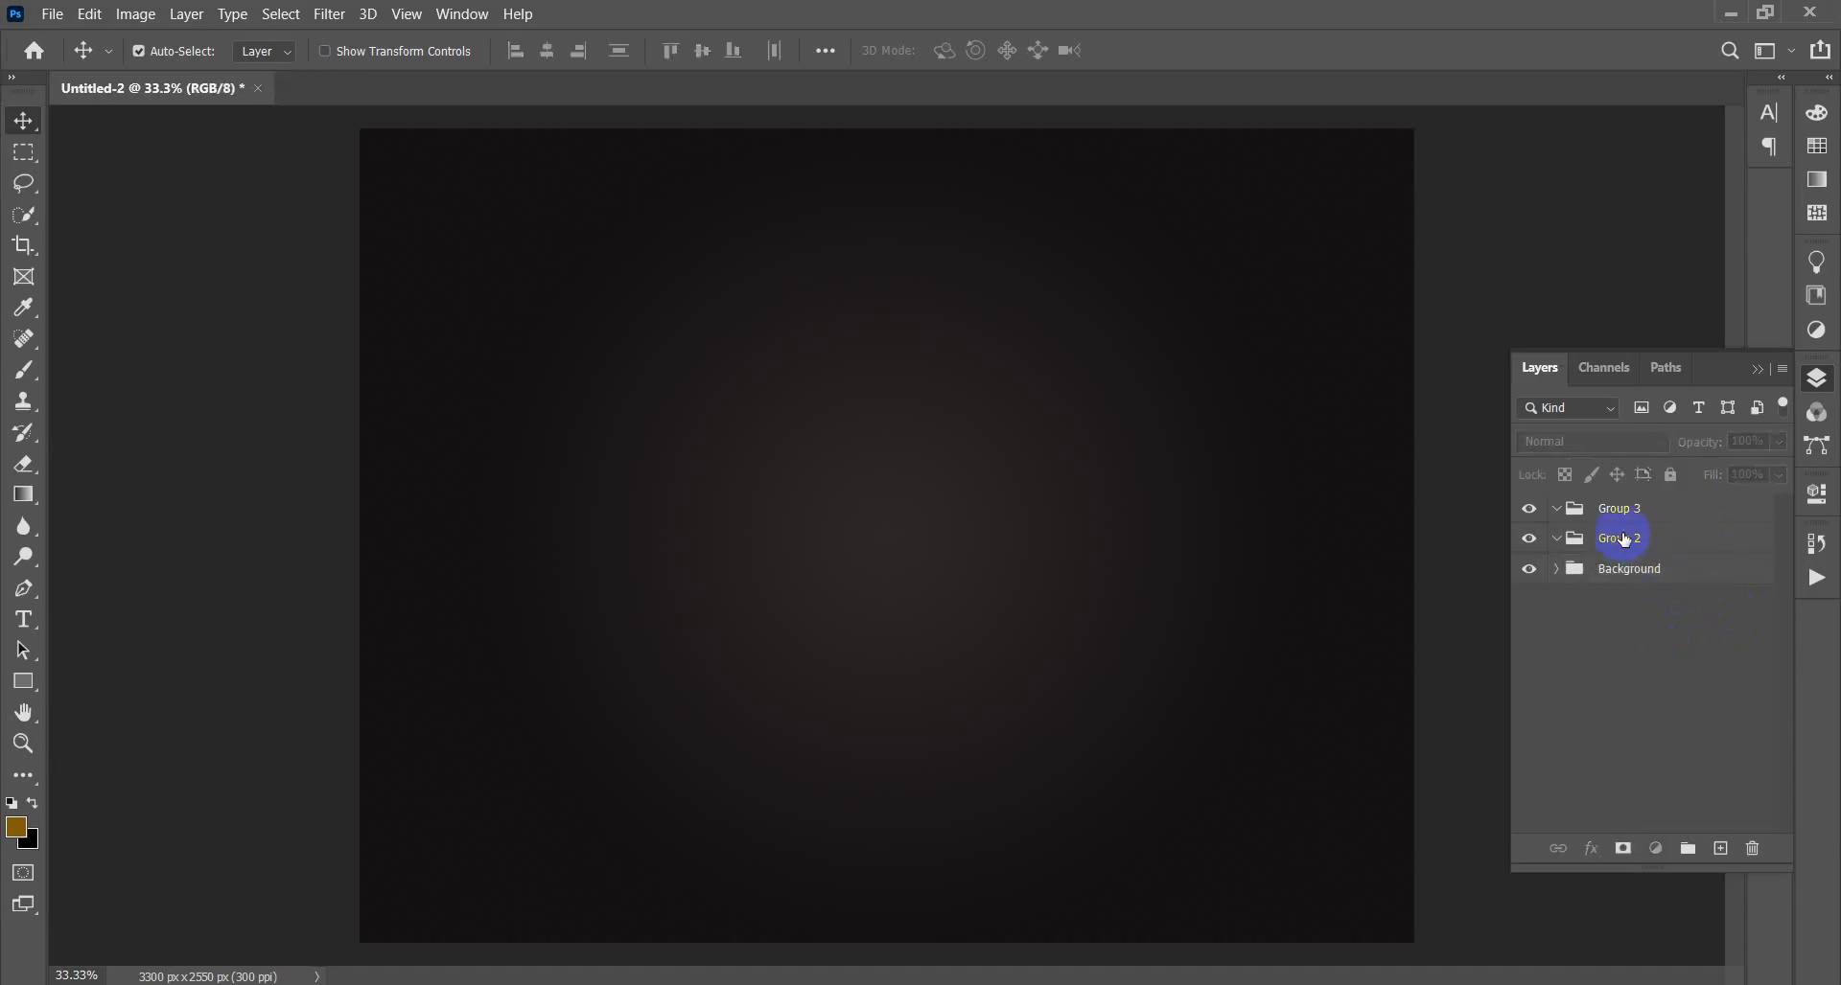
pyautogui.click(1591, 572)
pyautogui.click(1555, 568)
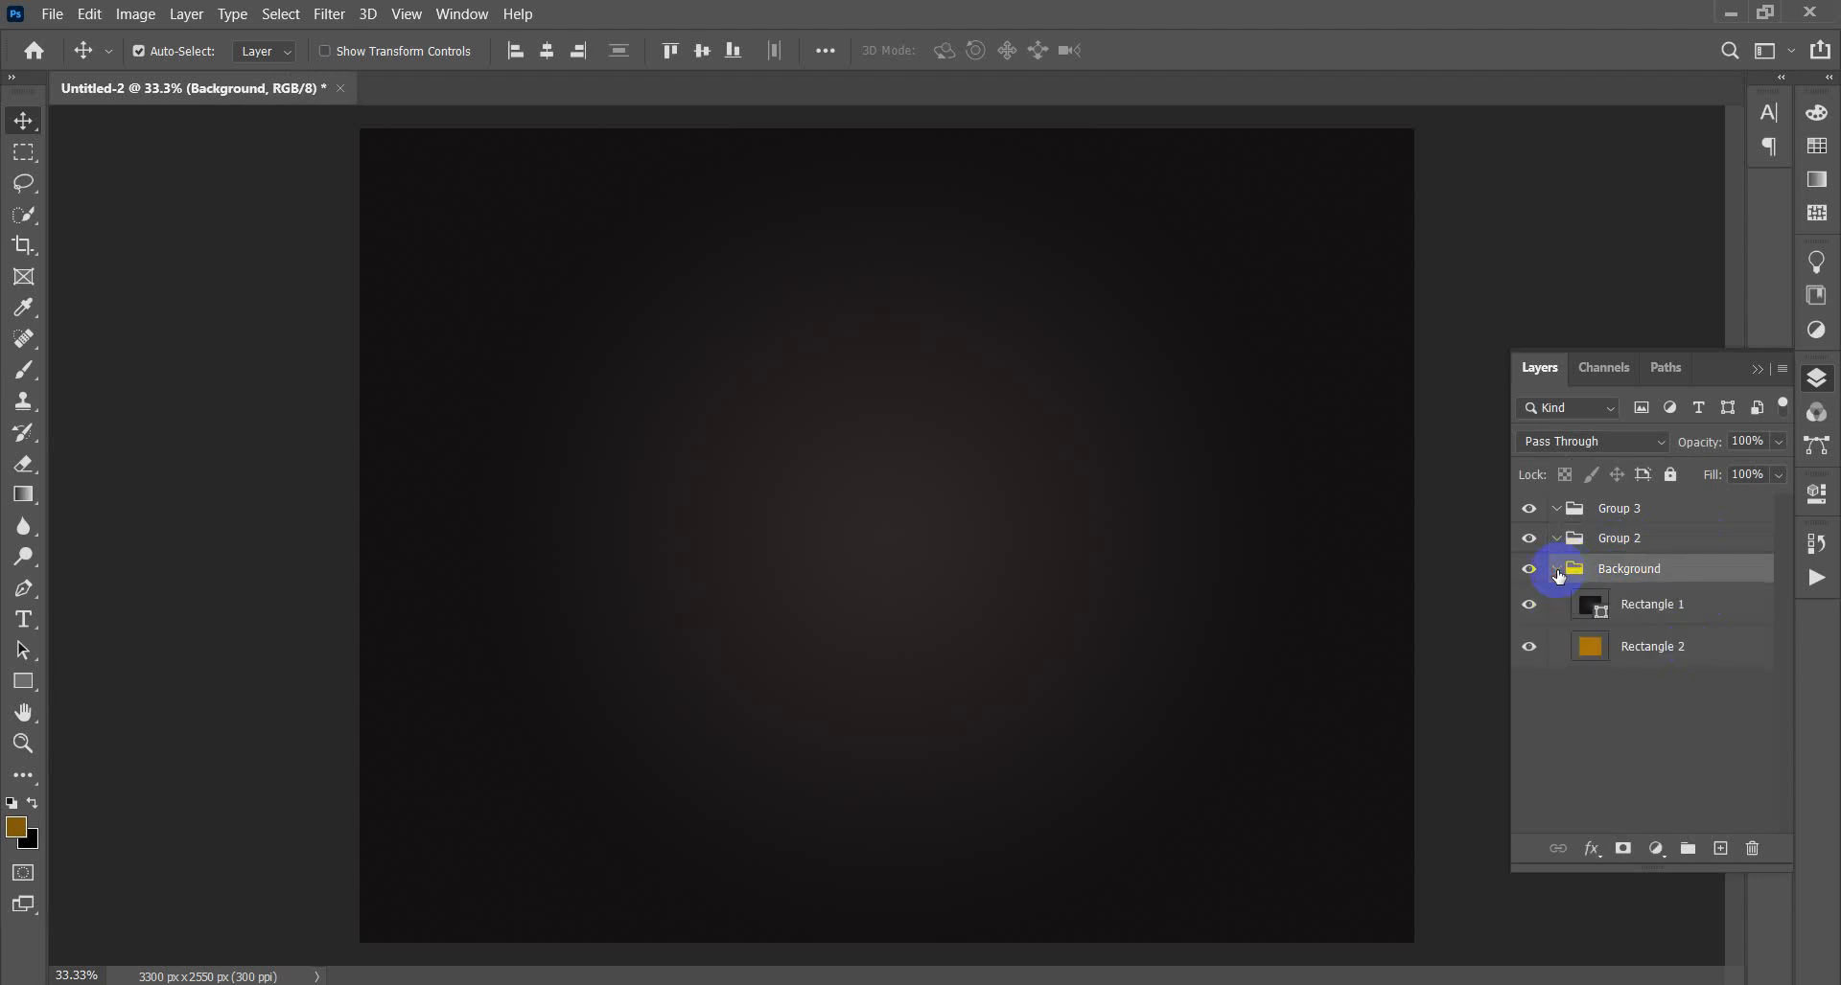
pyautogui.click(1557, 570)
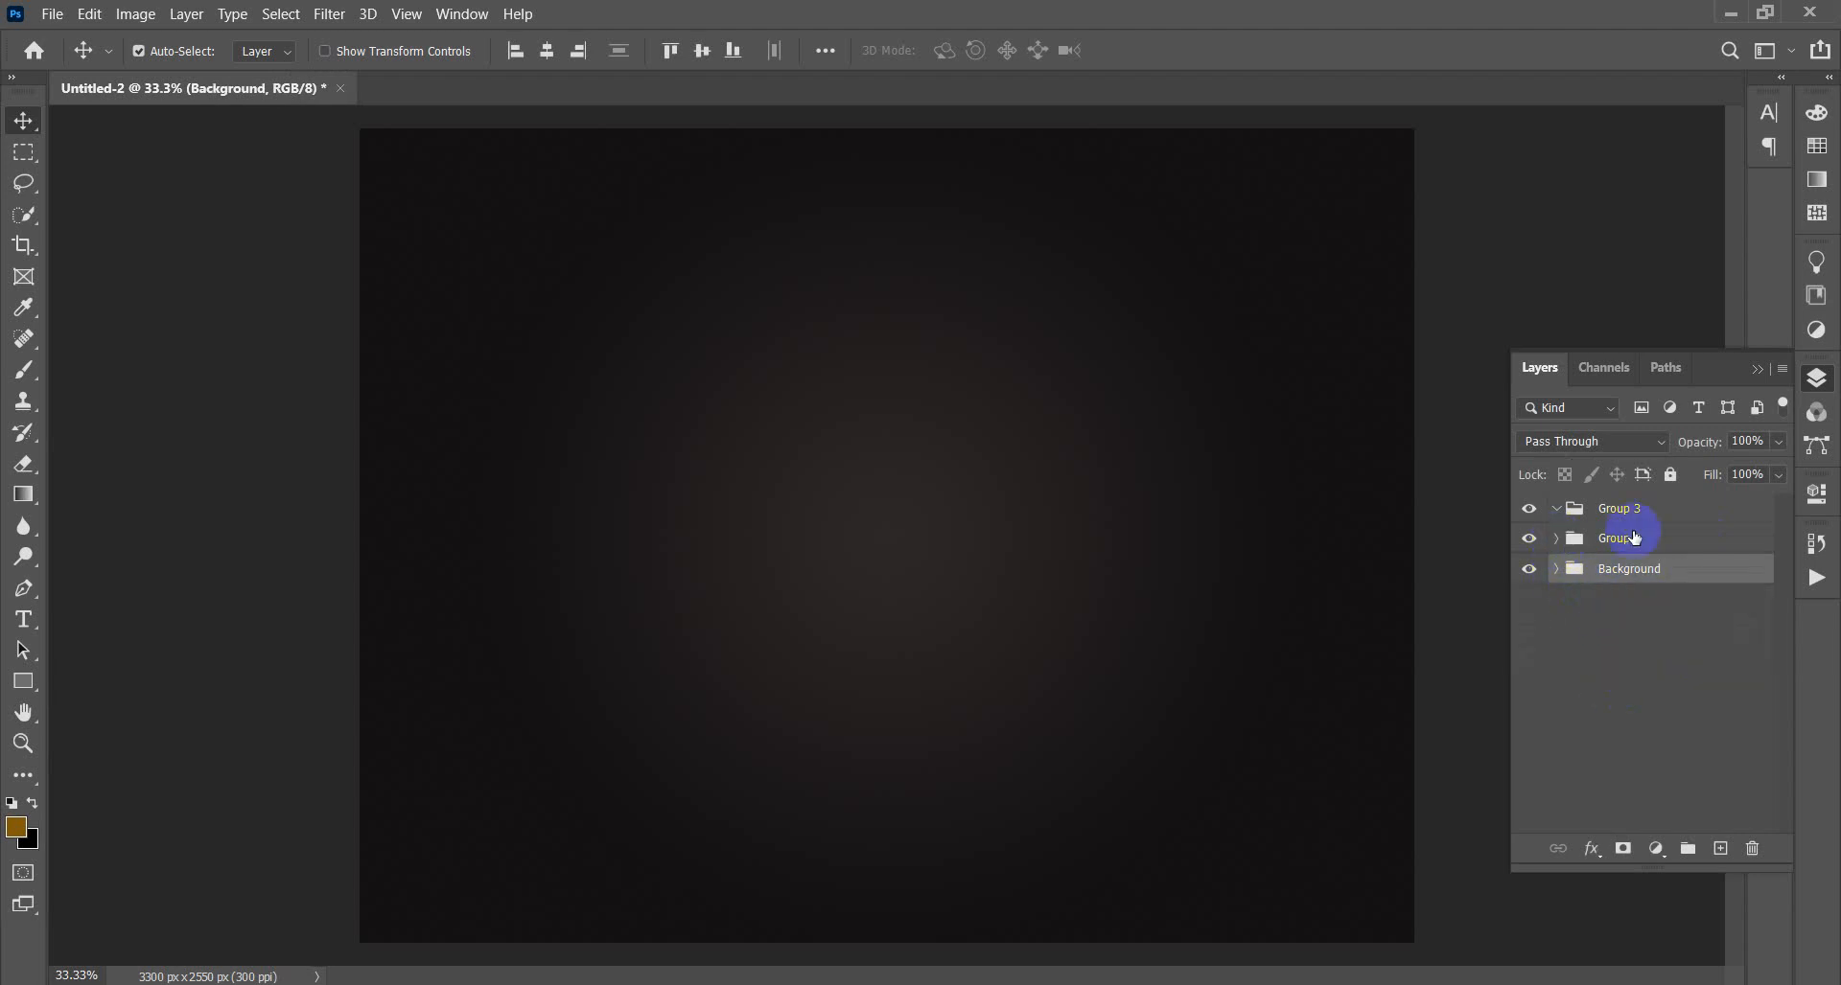
pyautogui.click(1686, 647)
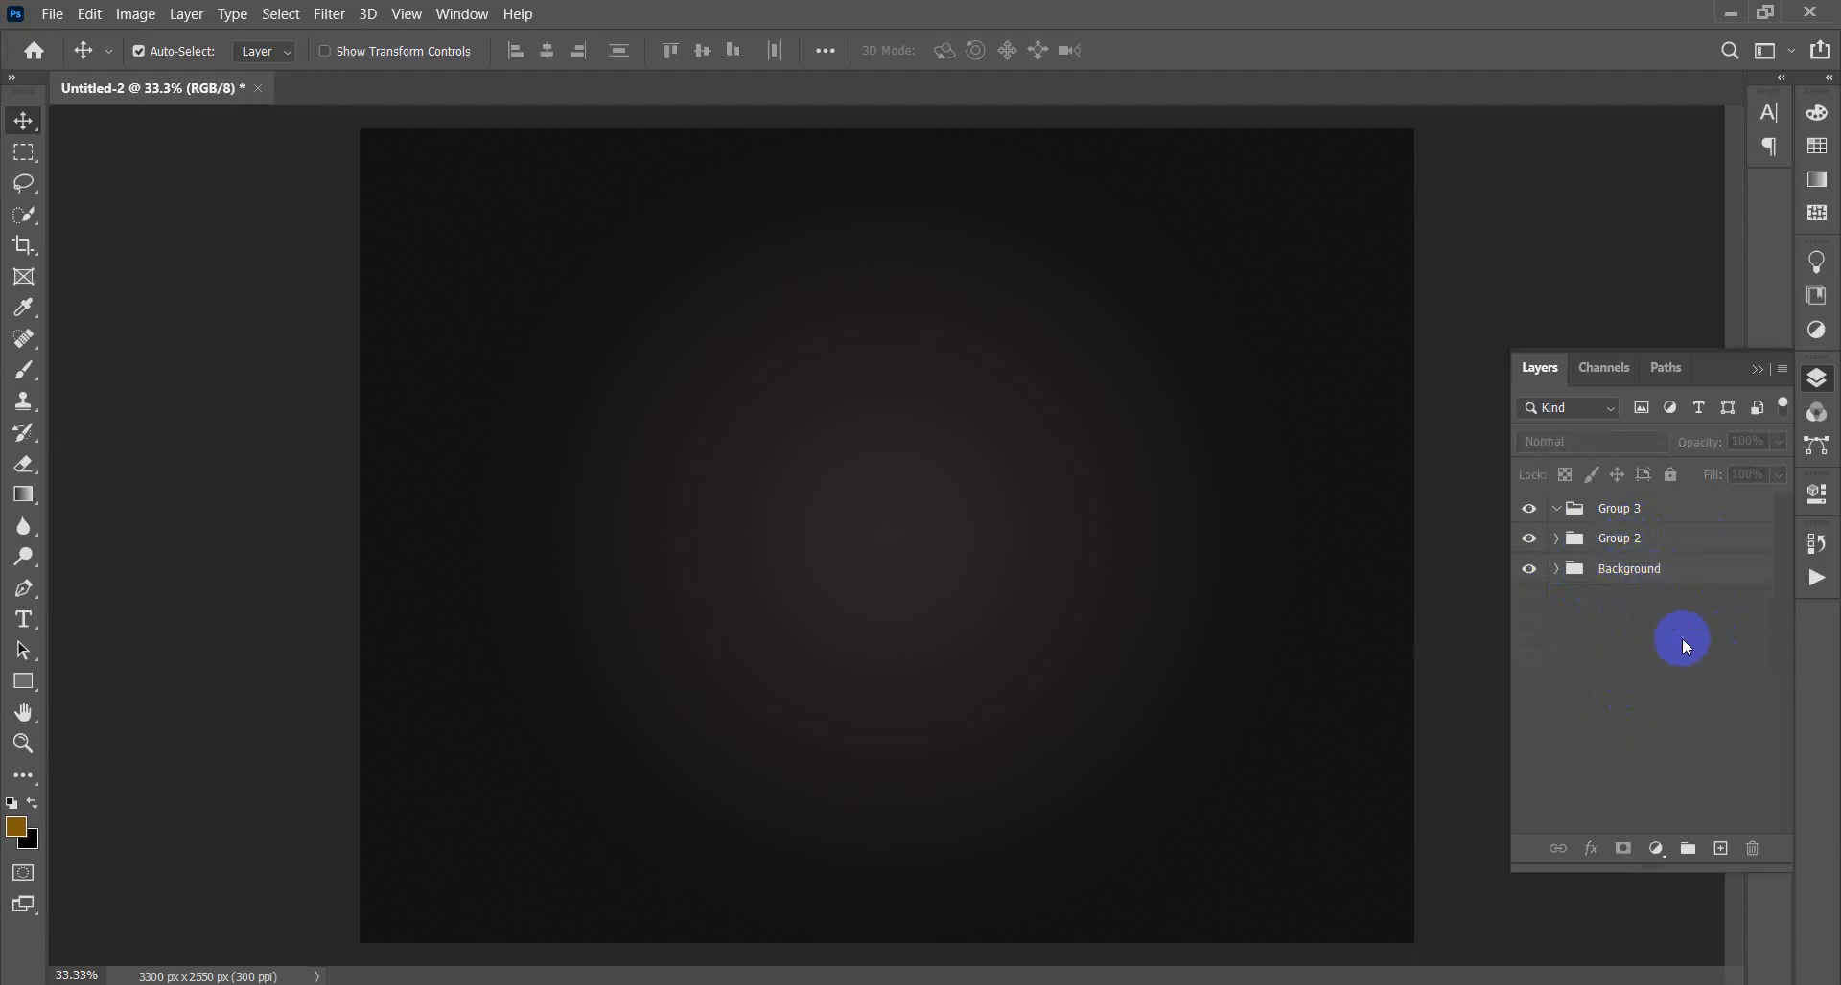
pyautogui.click(1662, 574)
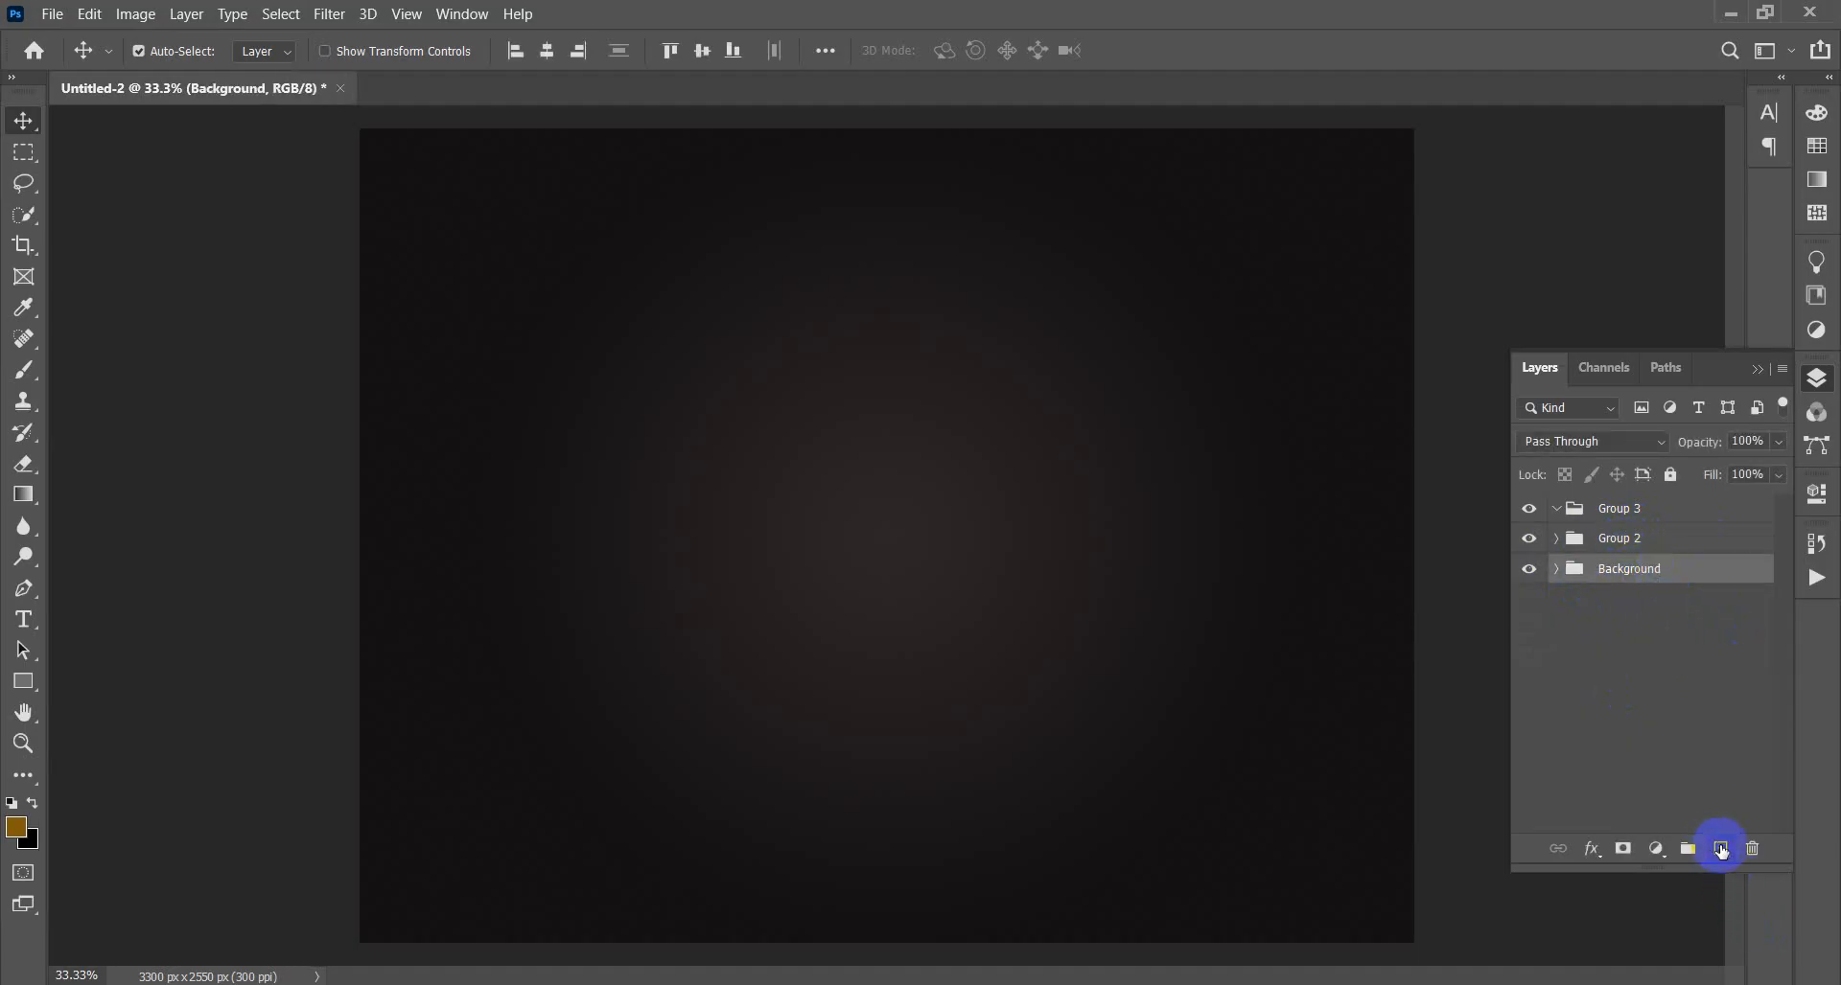
pyautogui.click(1720, 848)
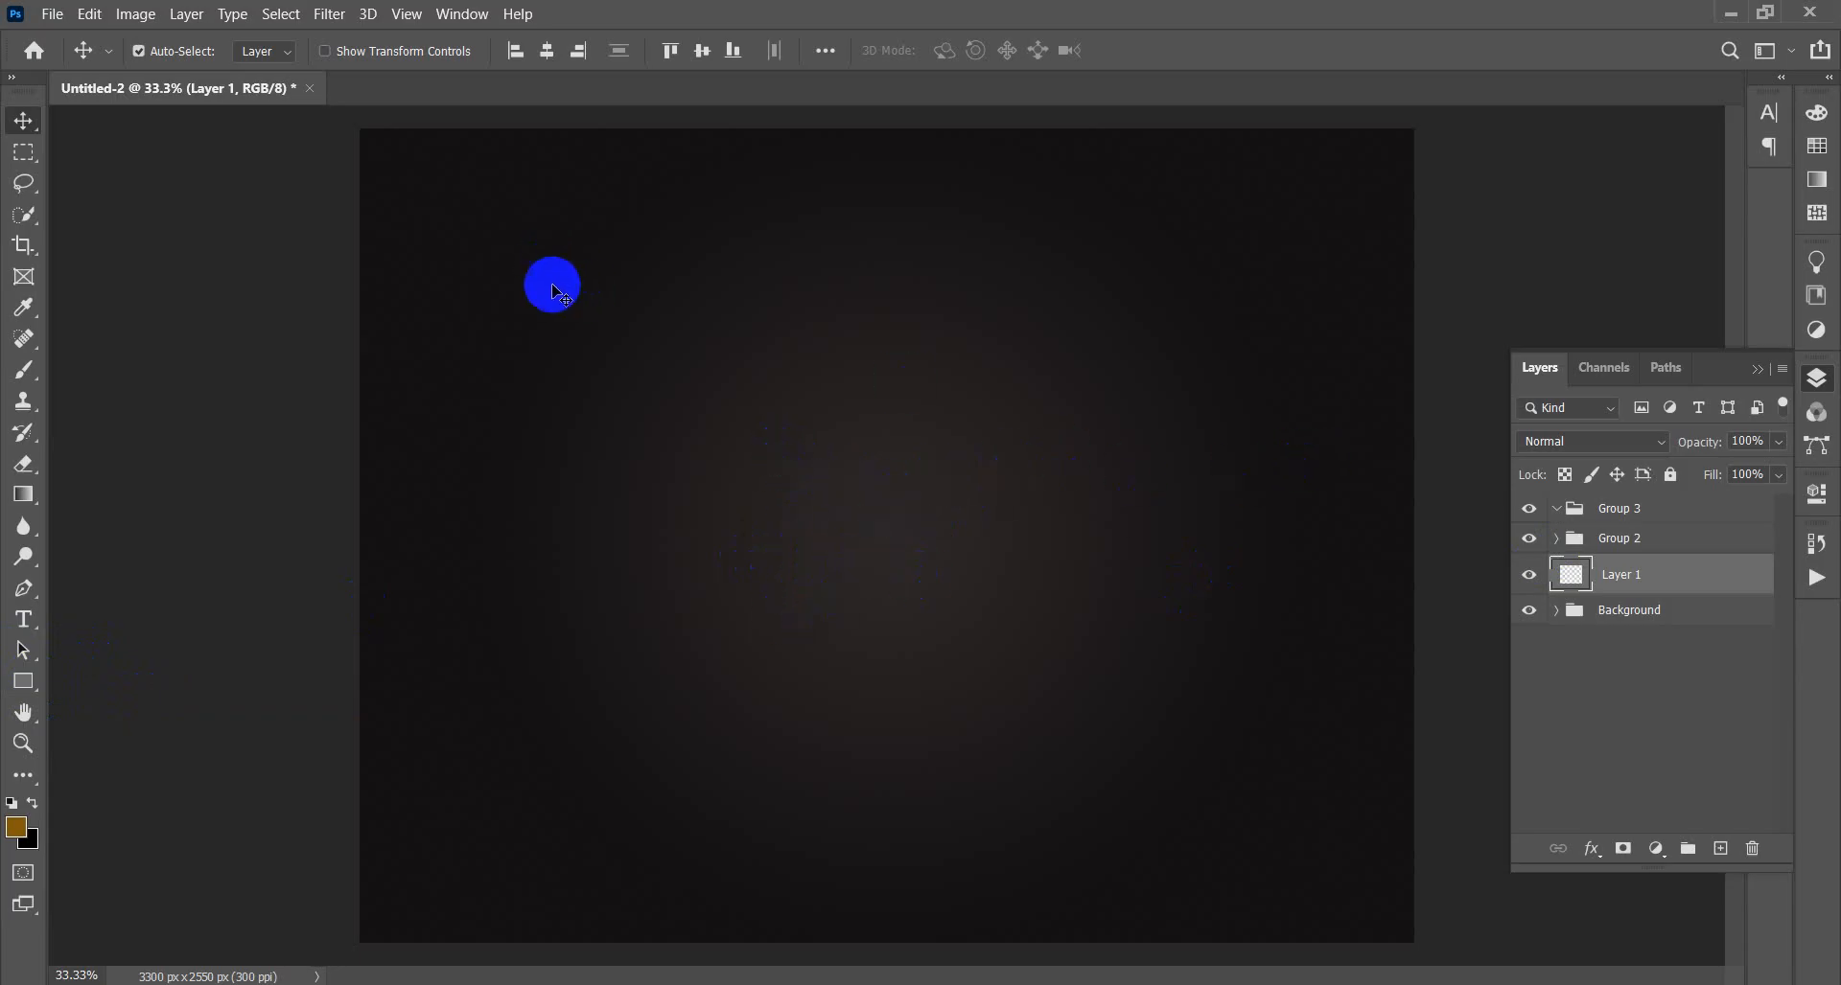
# - Create a rectangle shape 3.5 in wide and 2 in high for the business card
pyautogui.click(23, 683)
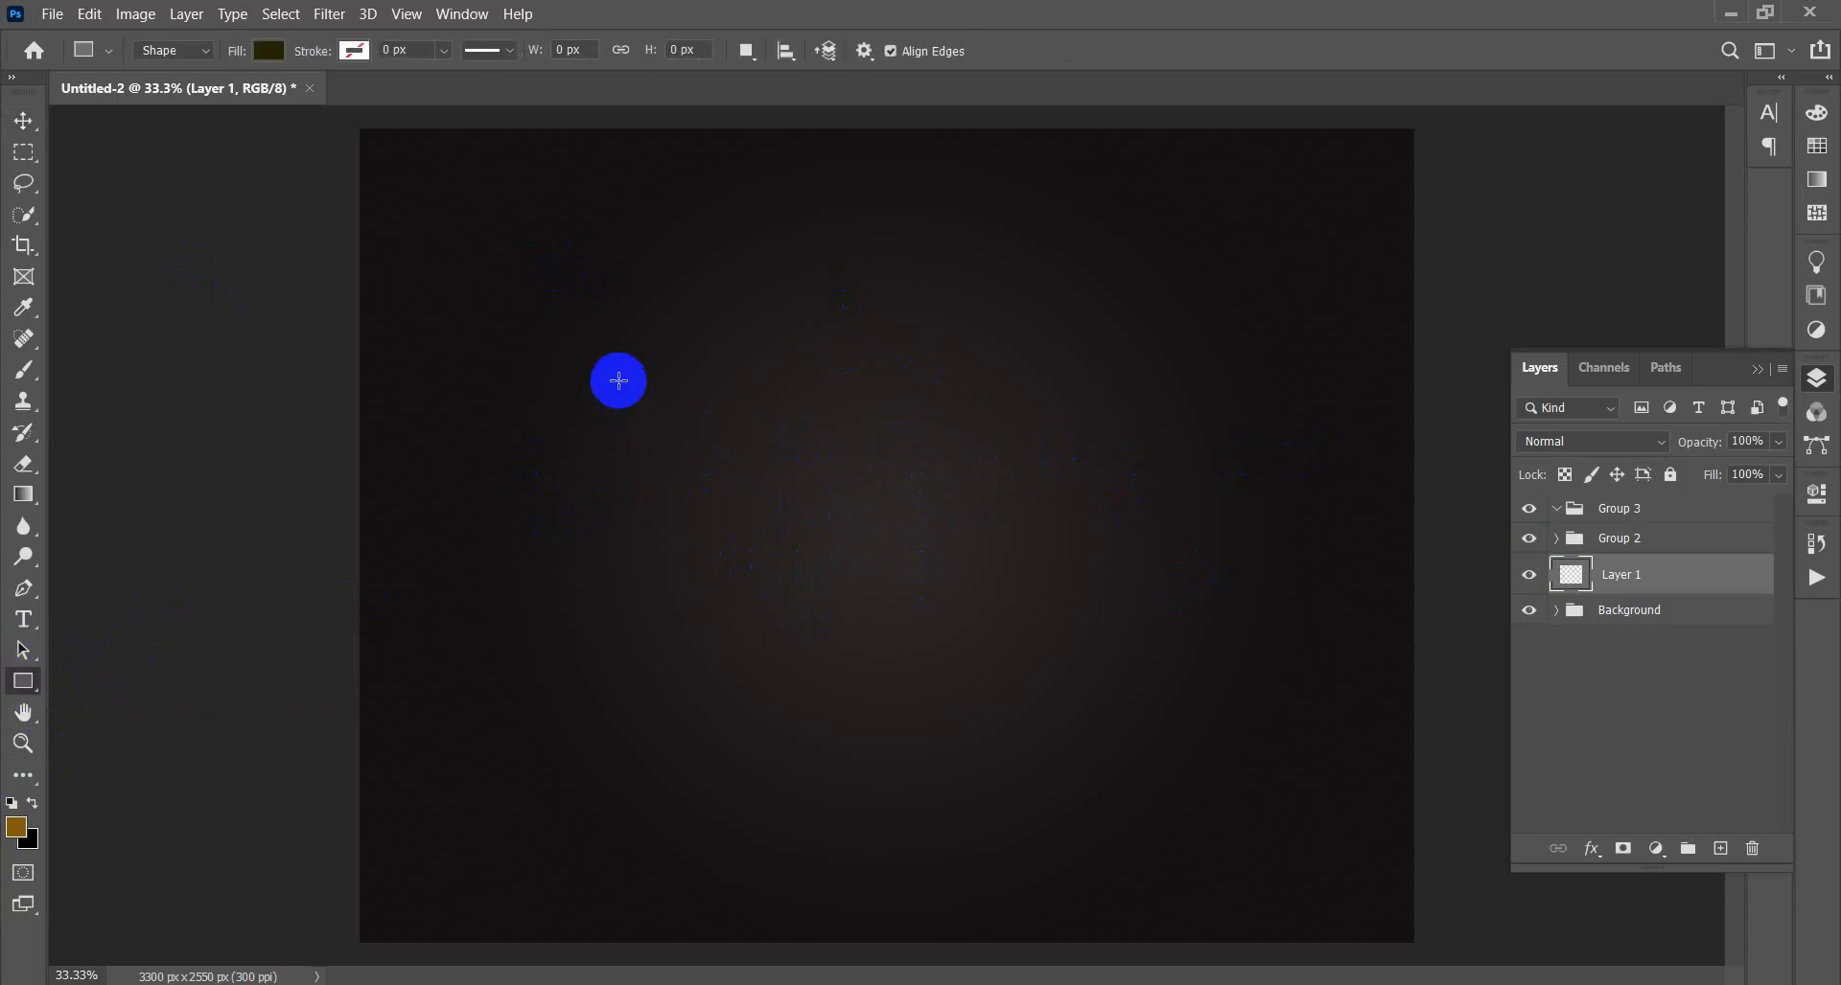
pyautogui.click(619, 381)
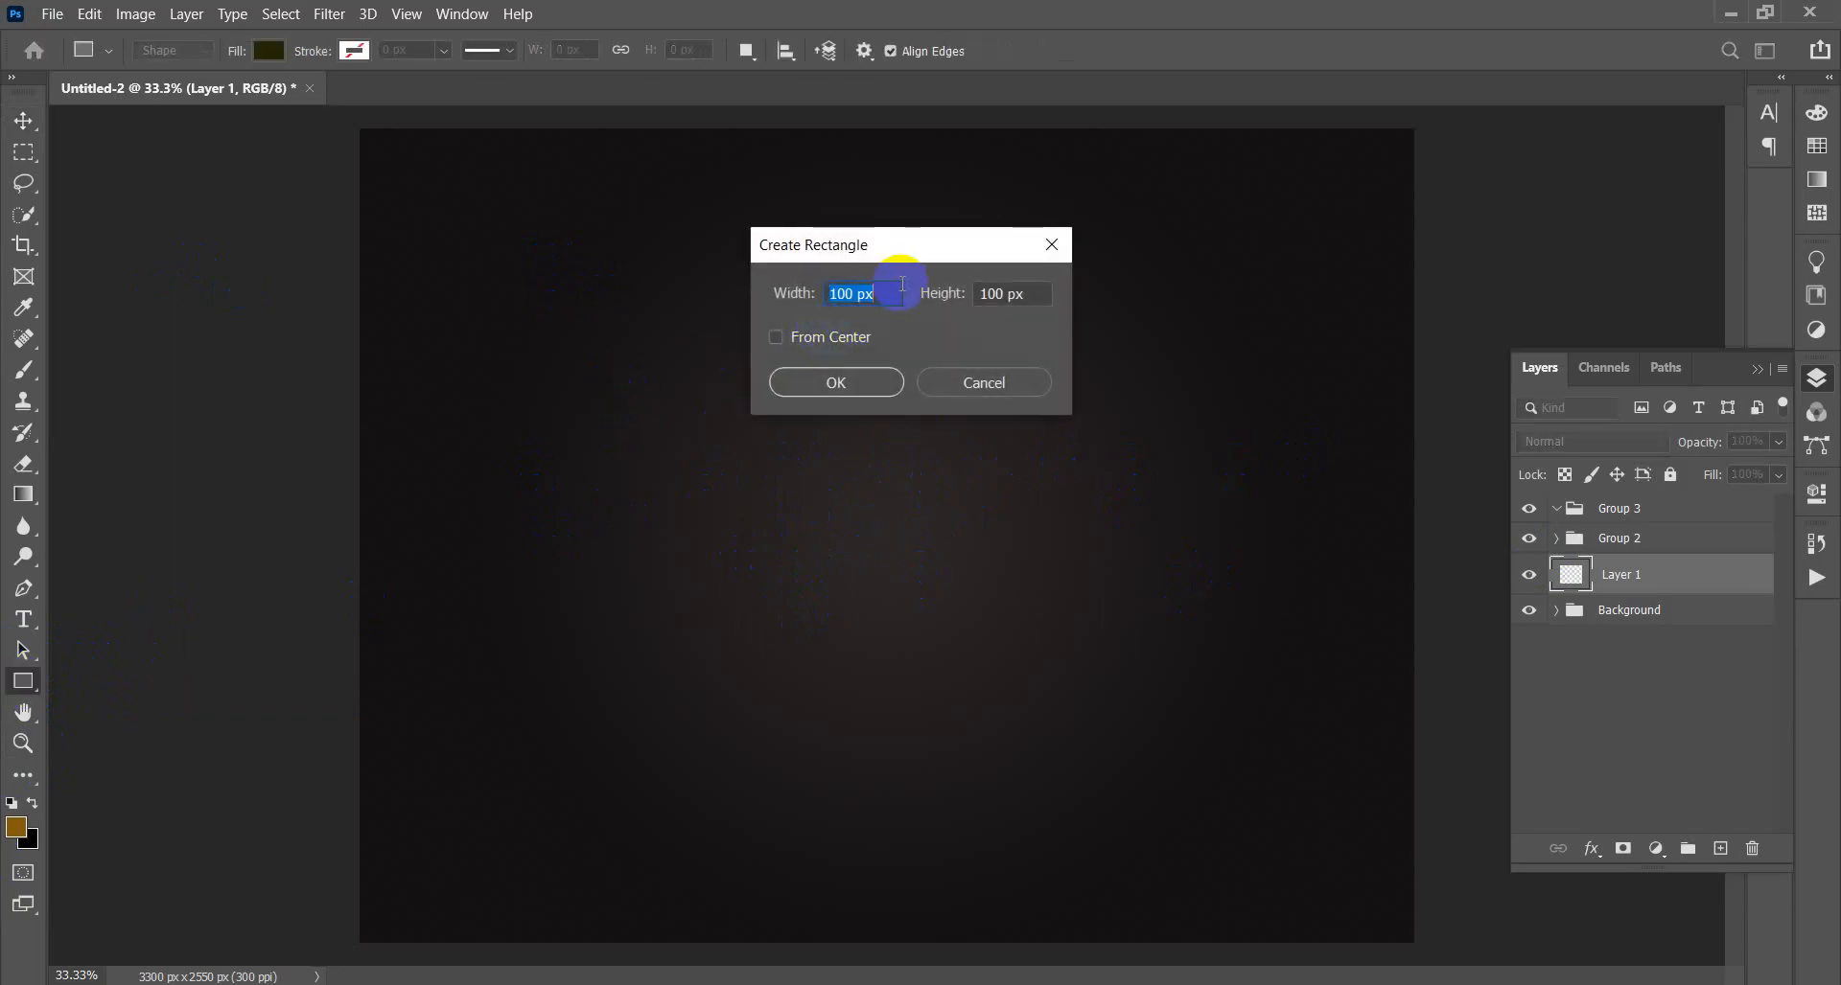
pyautogui.write('3')
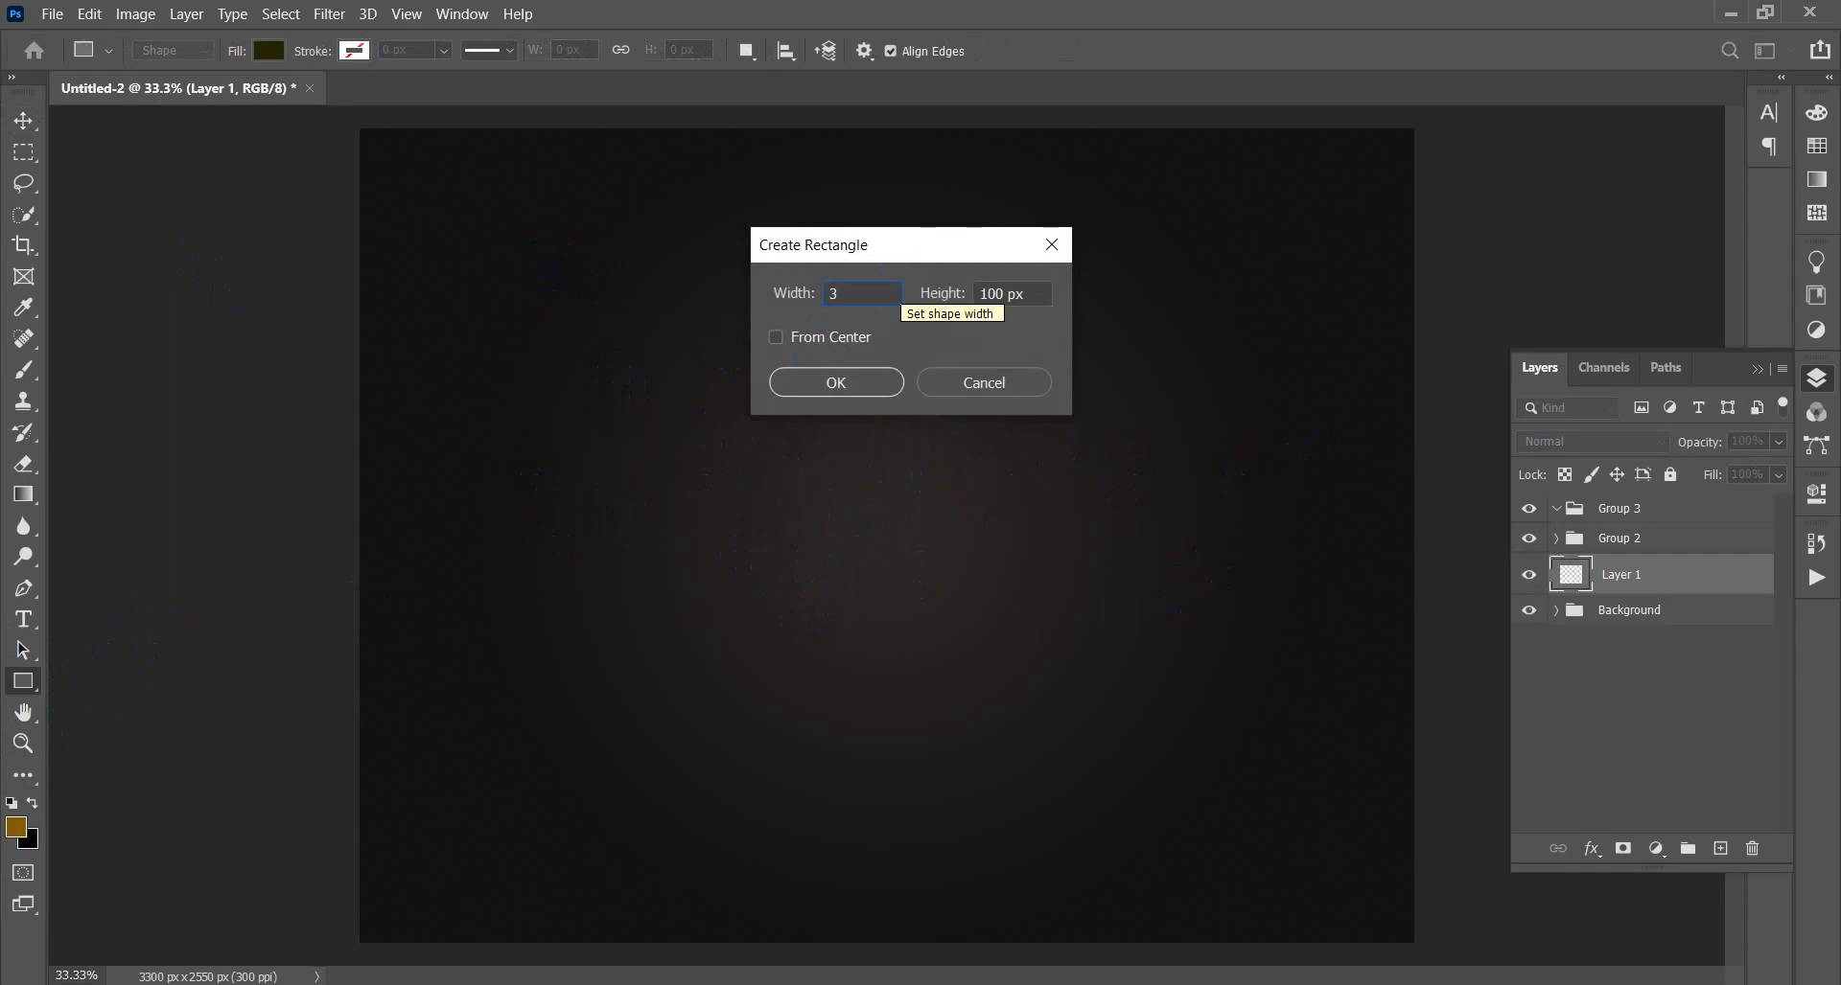
pyautogui.write('.5')
pyautogui.click(1045, 293)
pyautogui.write('2')
pyautogui.click(979, 314)
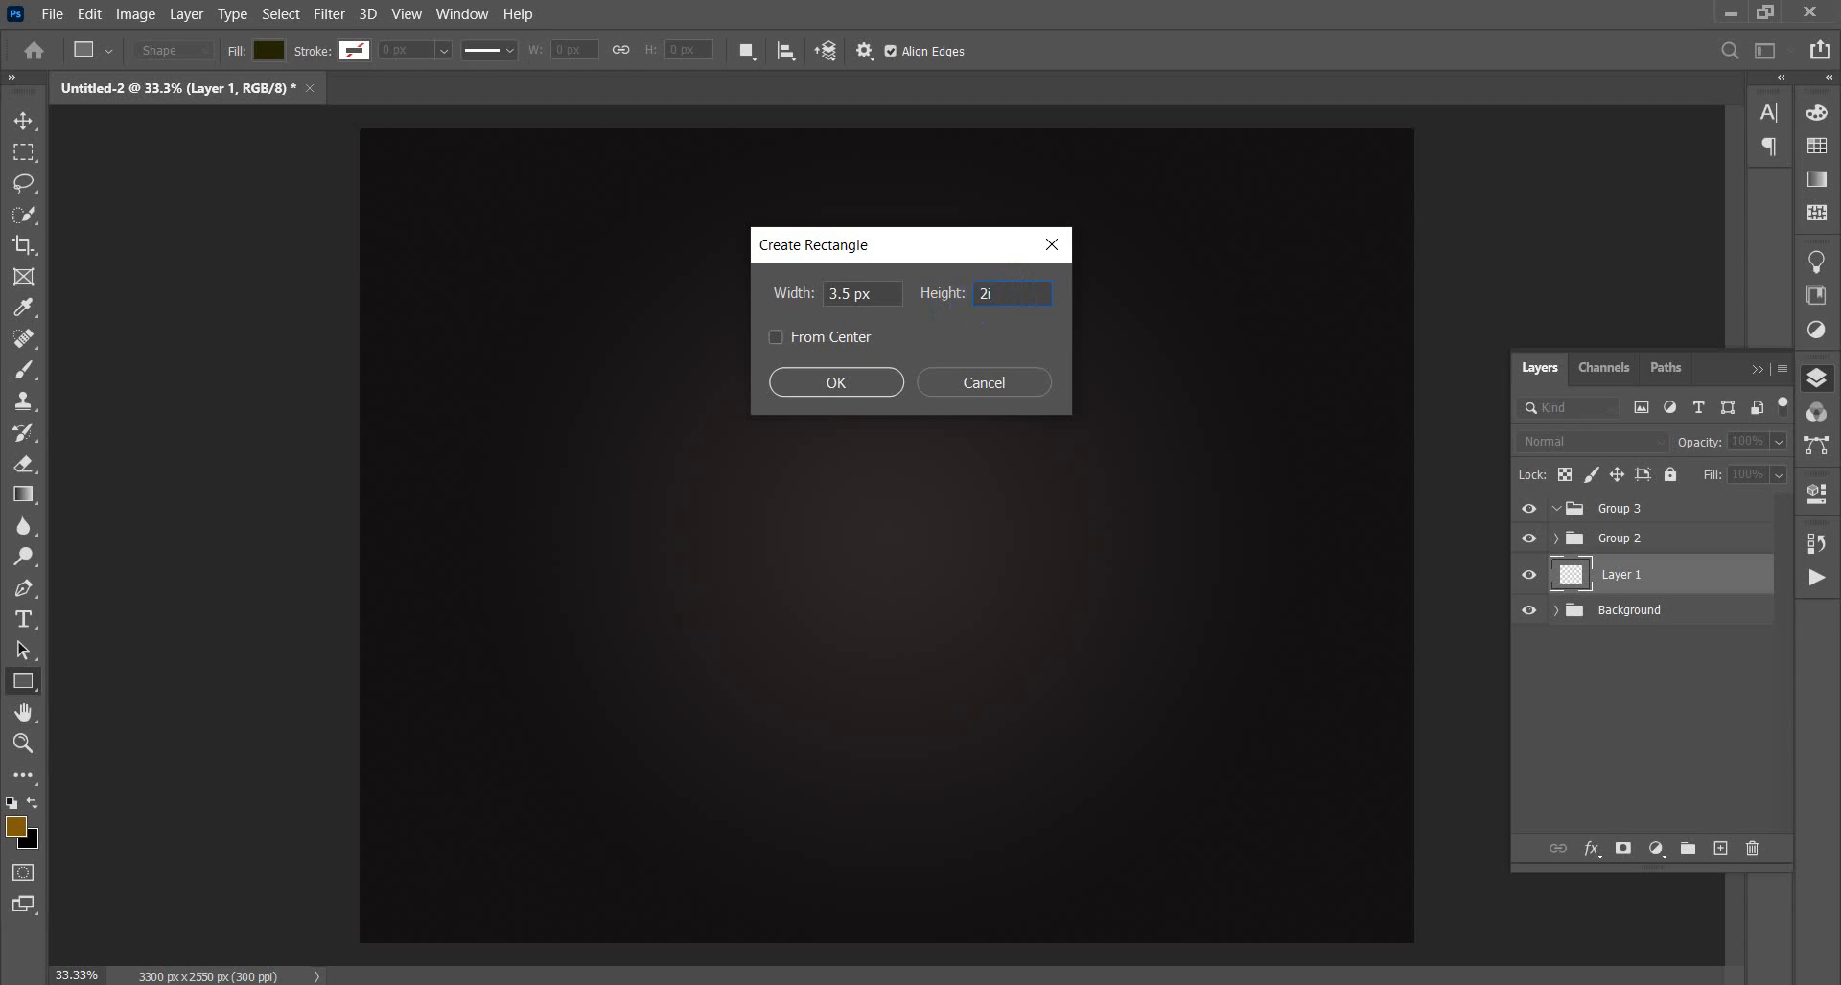
pyautogui.click(858, 296)
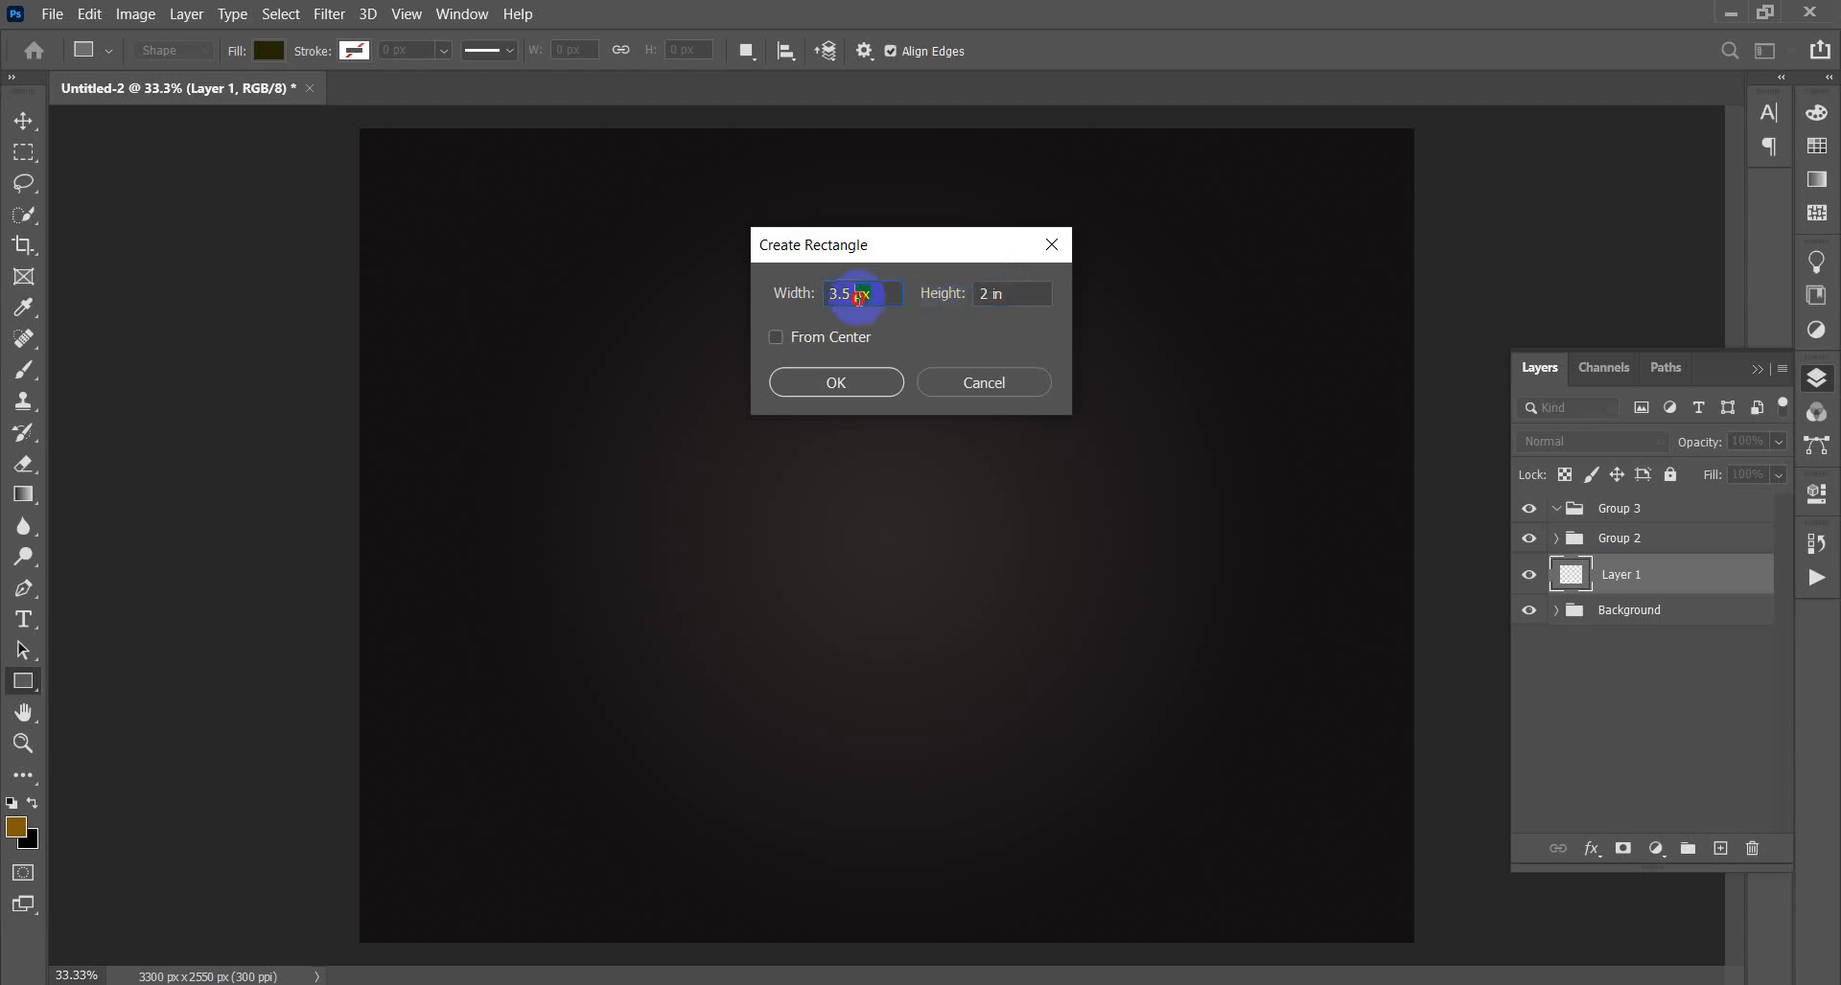
pyautogui.write('in')
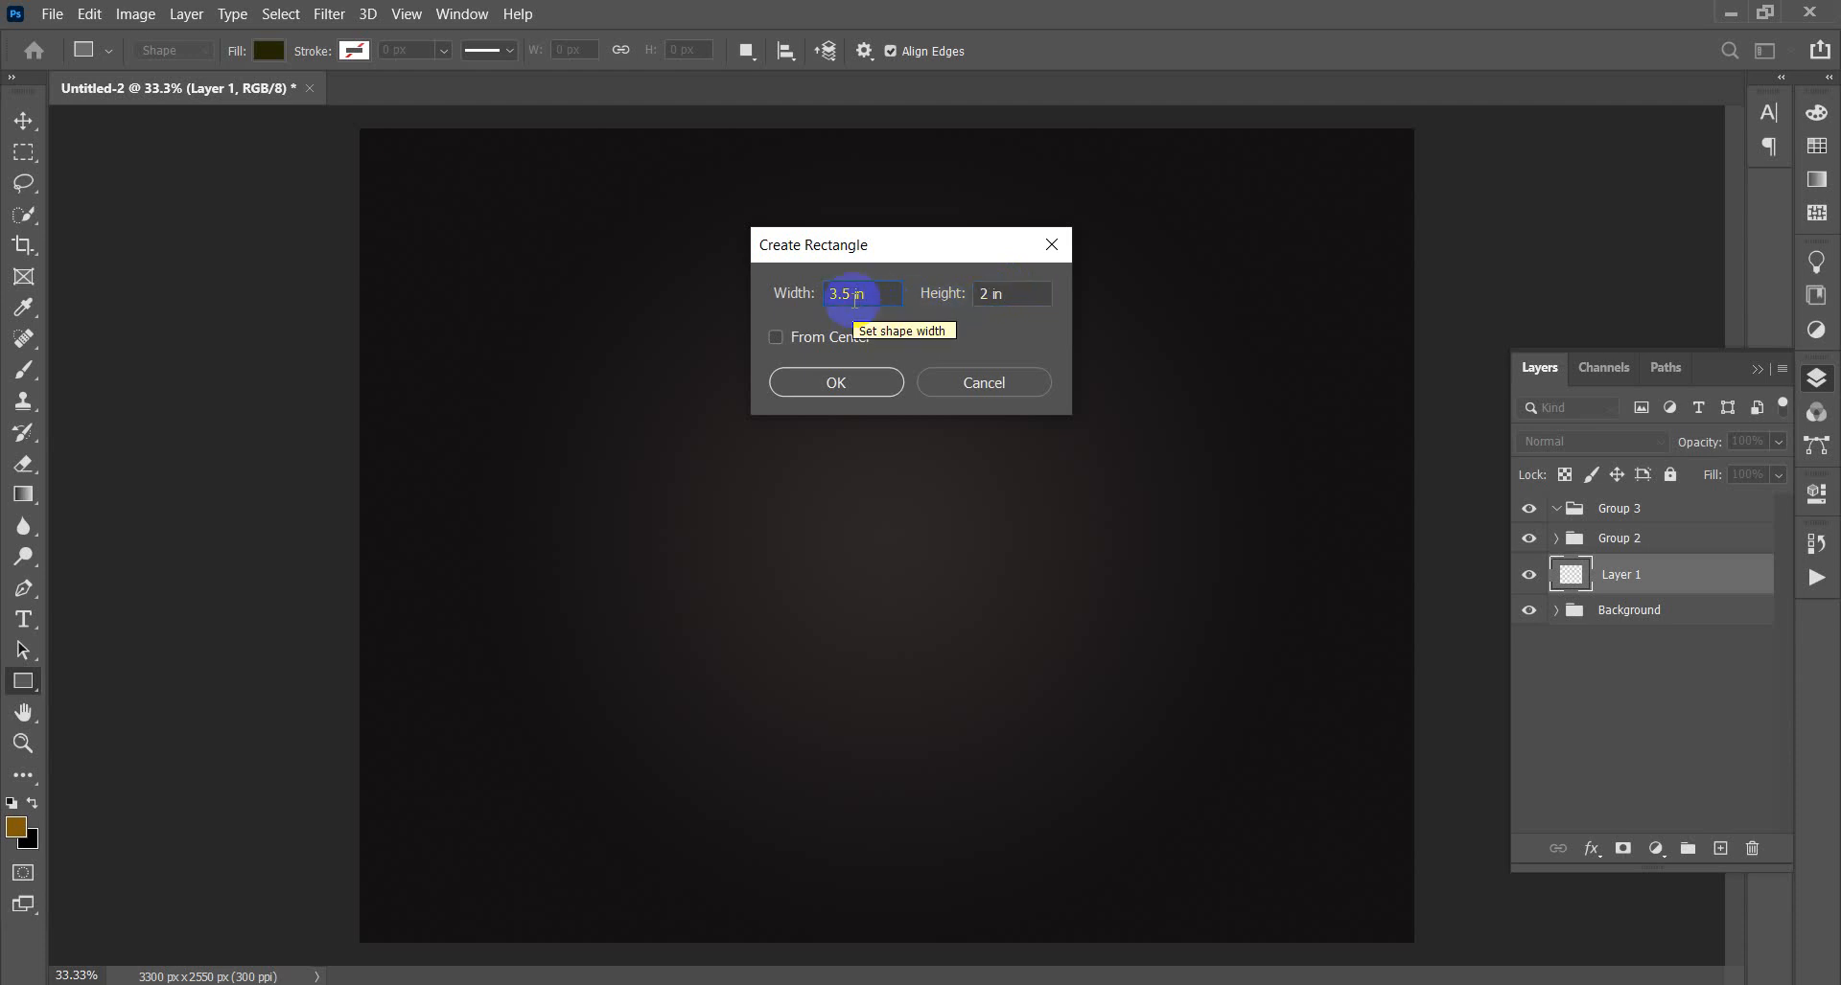
pyautogui.click(828, 383)
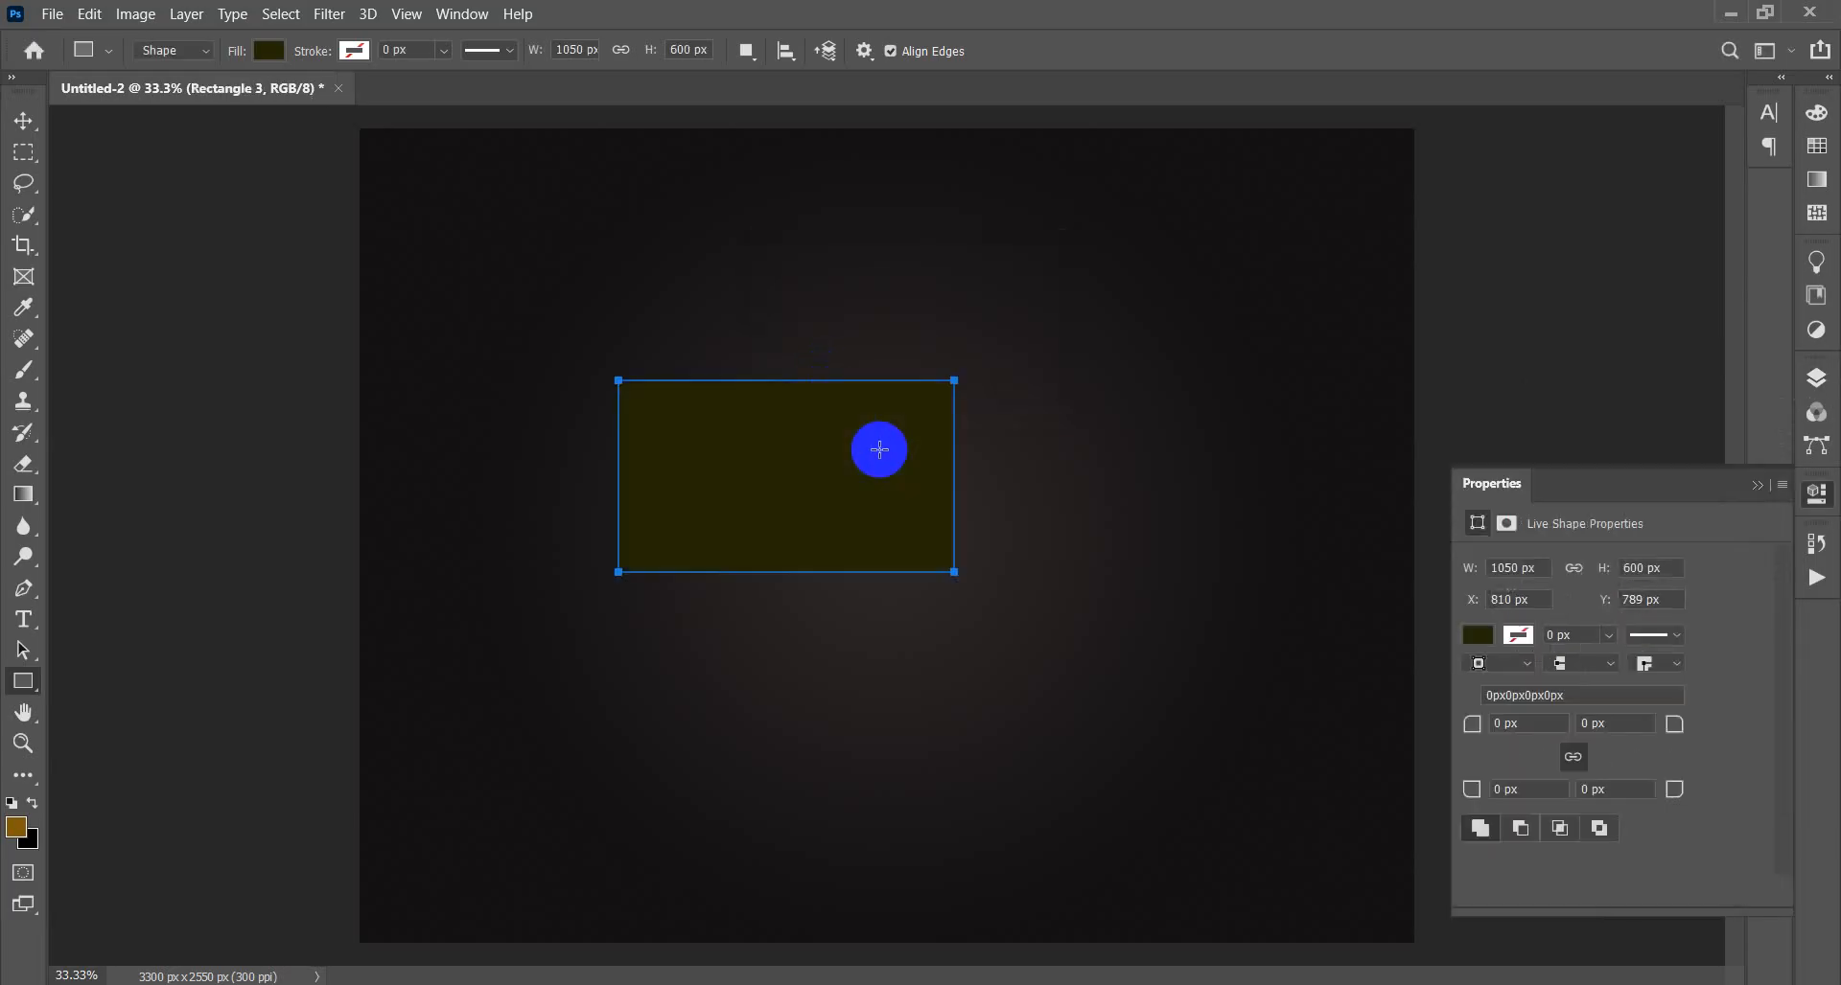
# - Move the card rectangle to the left half of the canvas at about mid-height
pyautogui.click(23, 120)
pyautogui.moveTo(797, 460); pyautogui.dragTo(854, 380)
pyautogui.moveTo(904, 319); pyautogui.dragTo(645, 534)
pyautogui.click(1759, 485)
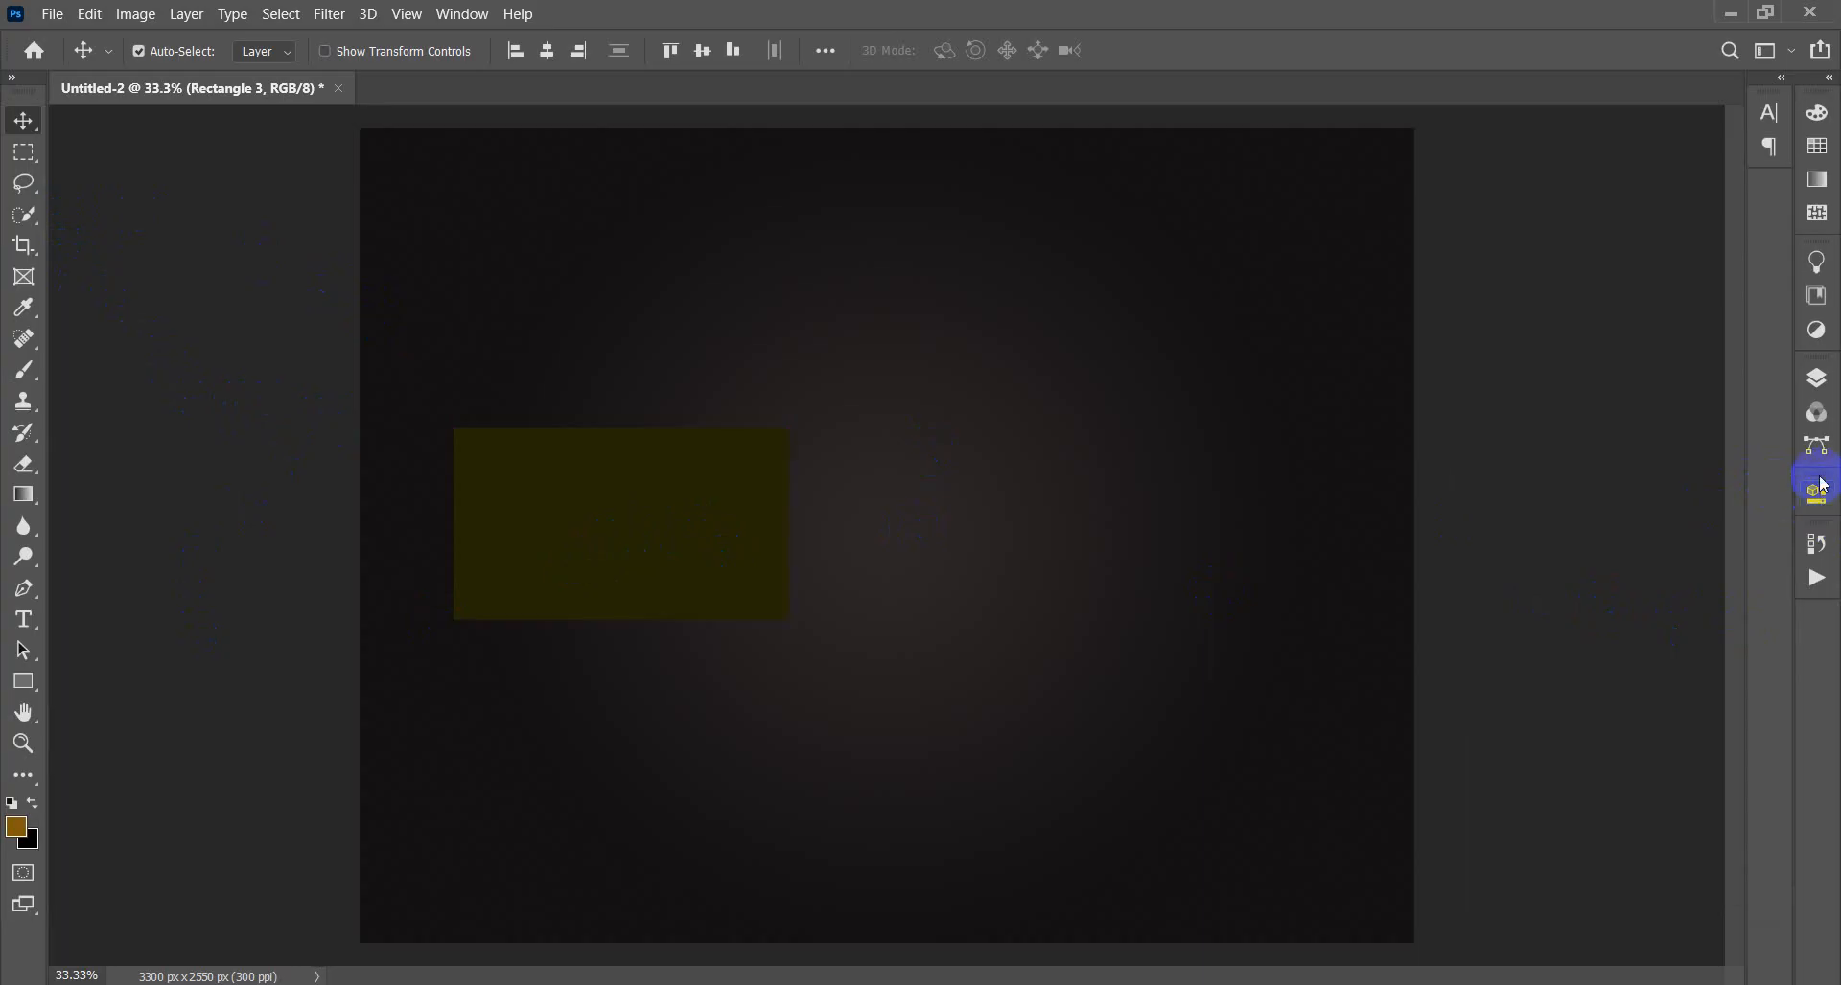
# - Duplicate the Rectangle 3 layer and move the copy into Group 3
pyautogui.click(1816, 378)
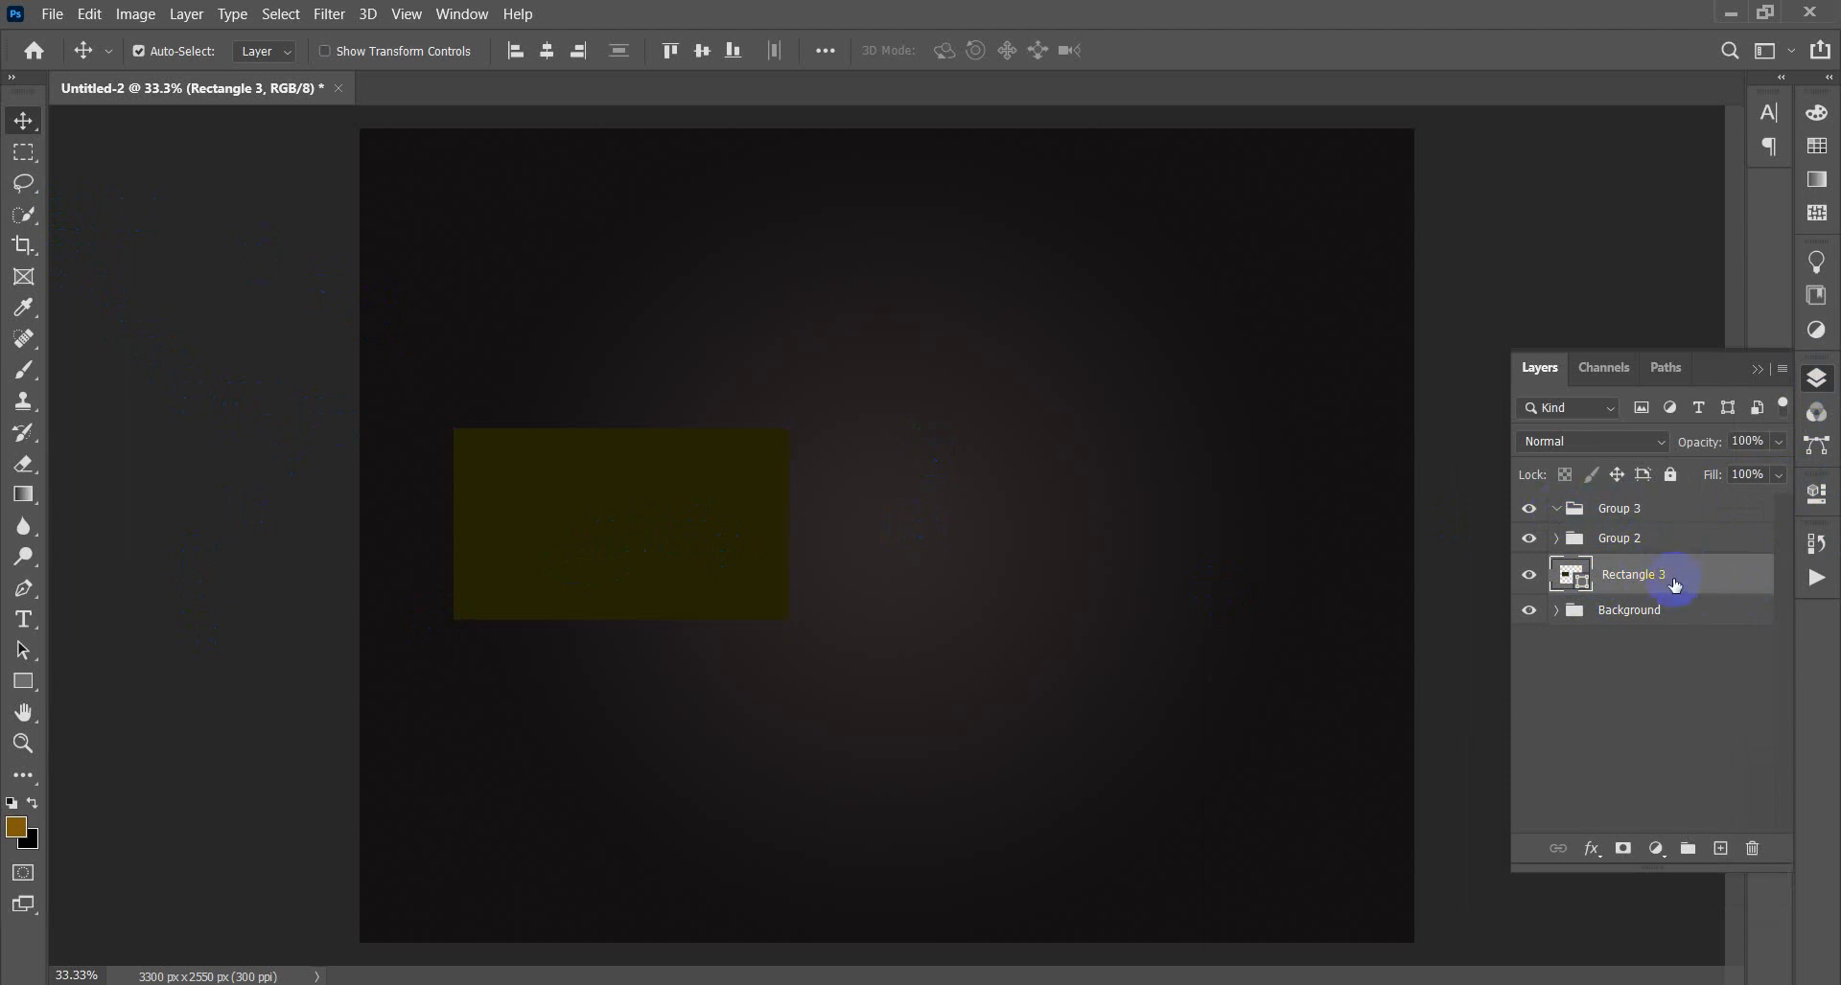
pyautogui.moveTo(1681, 579); pyautogui.dragTo(1725, 851)
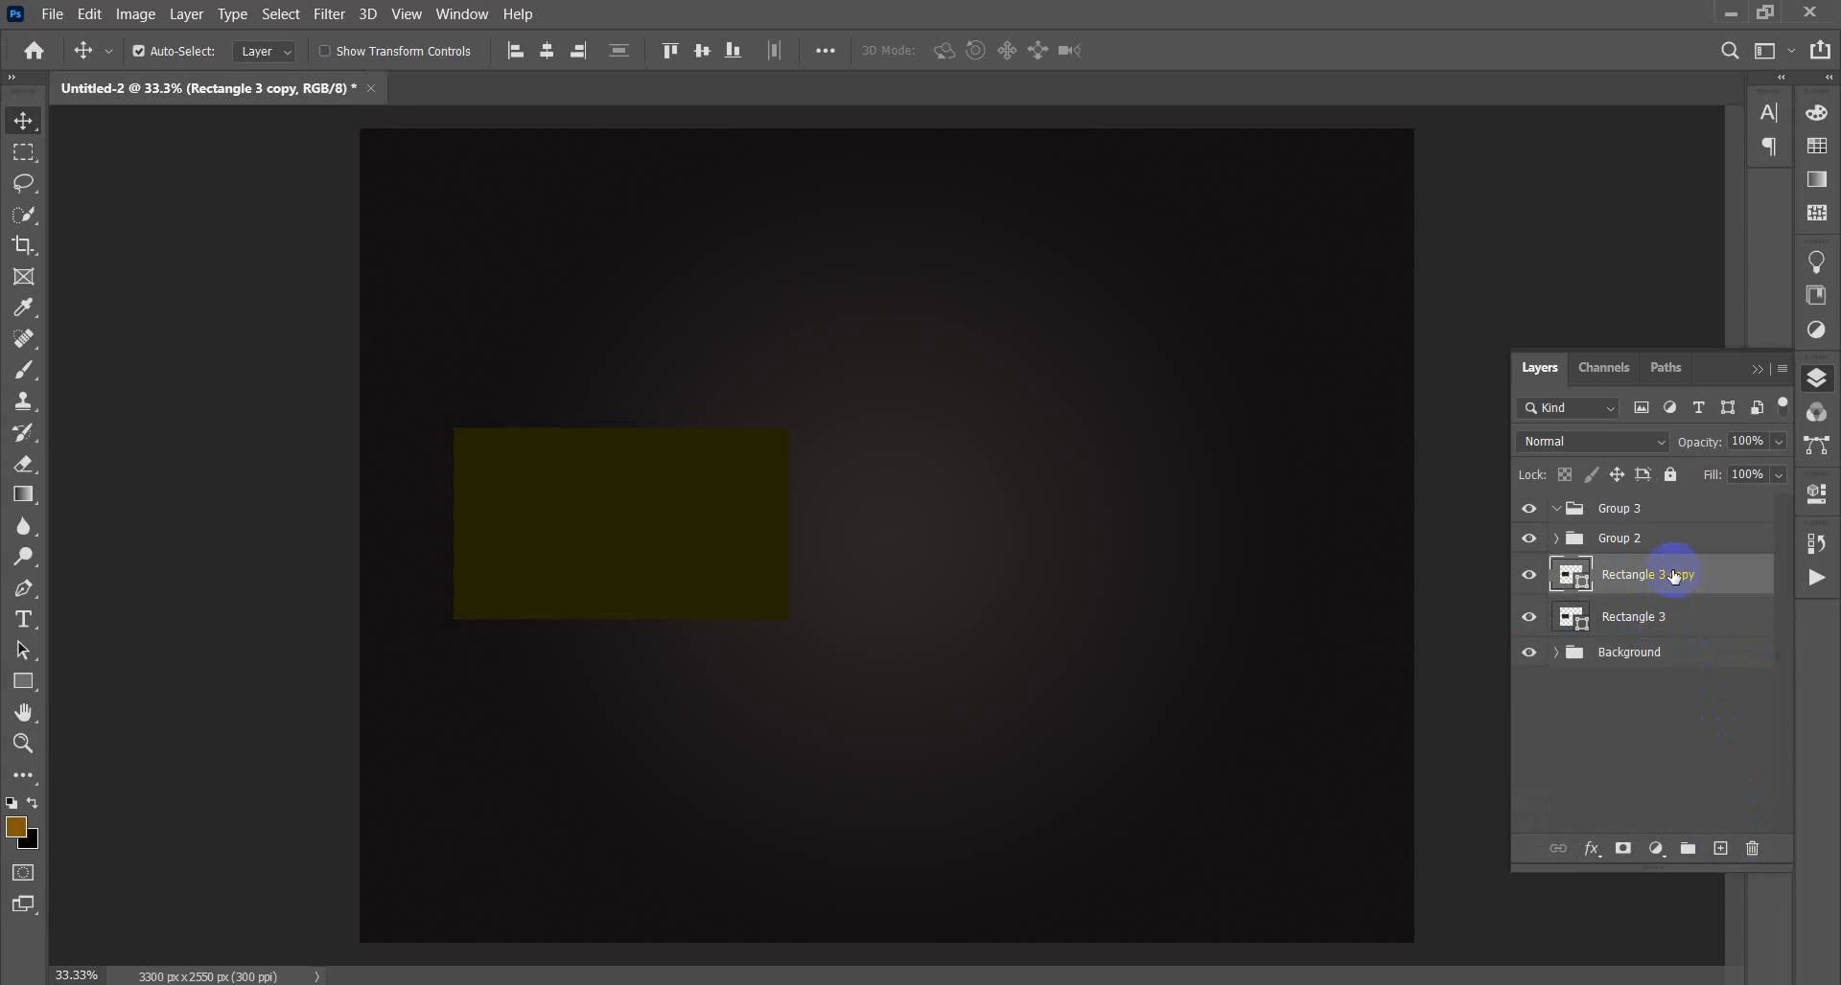
pyautogui.moveTo(1673, 575); pyautogui.dragTo(1647, 518)
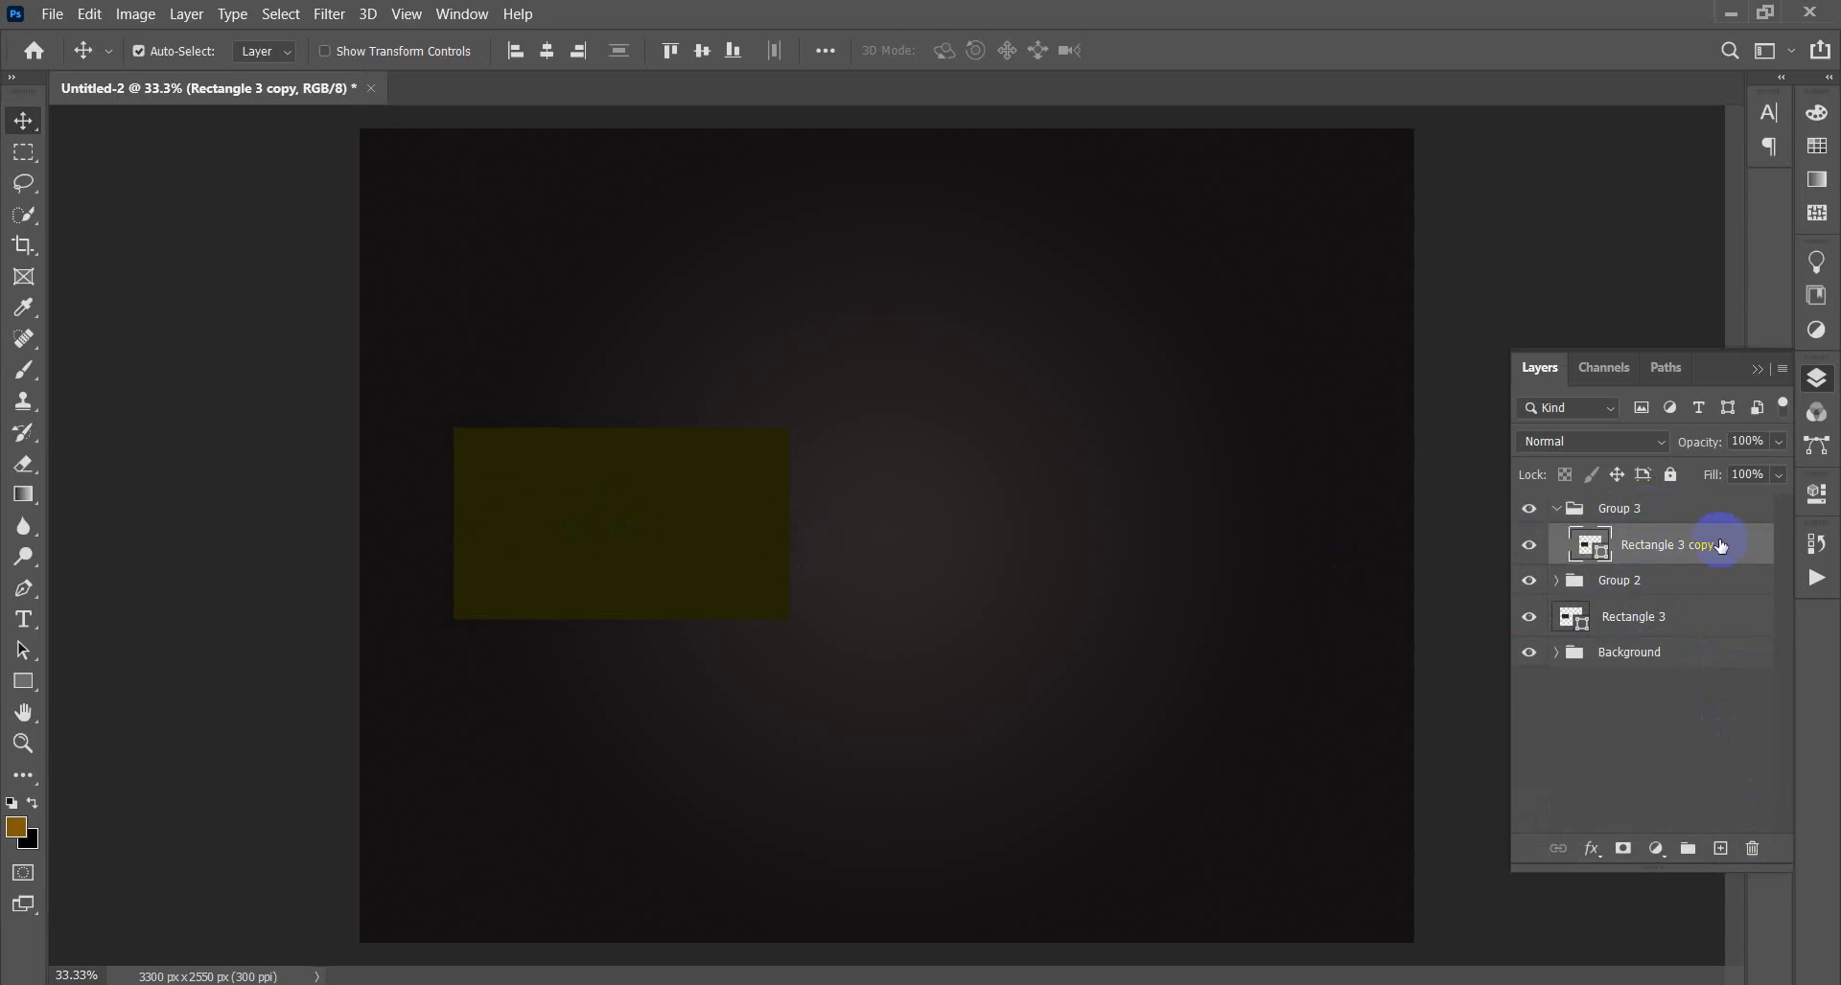
# - Place the copied card rectangle in the upper-right area of the canvas and shift the original slightly down
pyautogui.moveTo(645, 547); pyautogui.dragTo(1137, 415)
pyautogui.moveTo(549, 592); pyautogui.dragTo(614, 547)
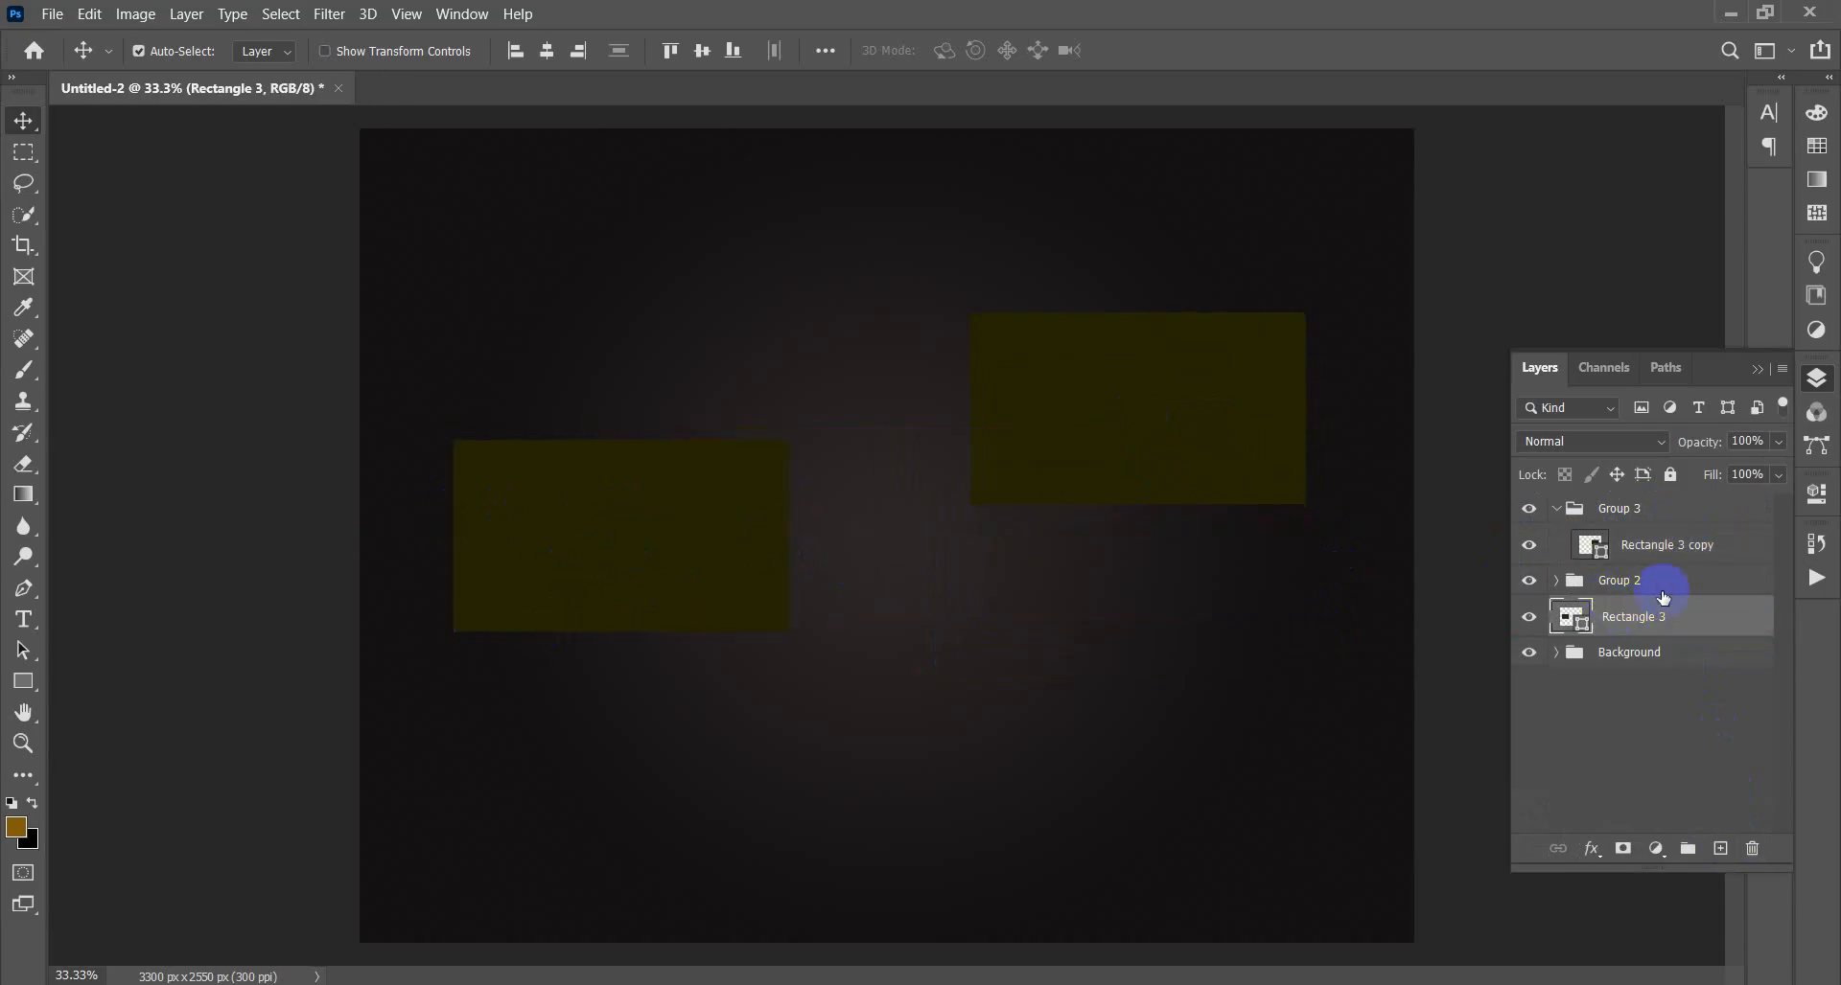
# - Move the original card rectangle to the canvas's lower-left area and shift the copied card left towards the centre
pyautogui.moveTo(647, 558); pyautogui.dragTo(671, 714)
pyautogui.click(1093, 472)
pyautogui.moveTo(1093, 472); pyautogui.dragTo(908, 550)
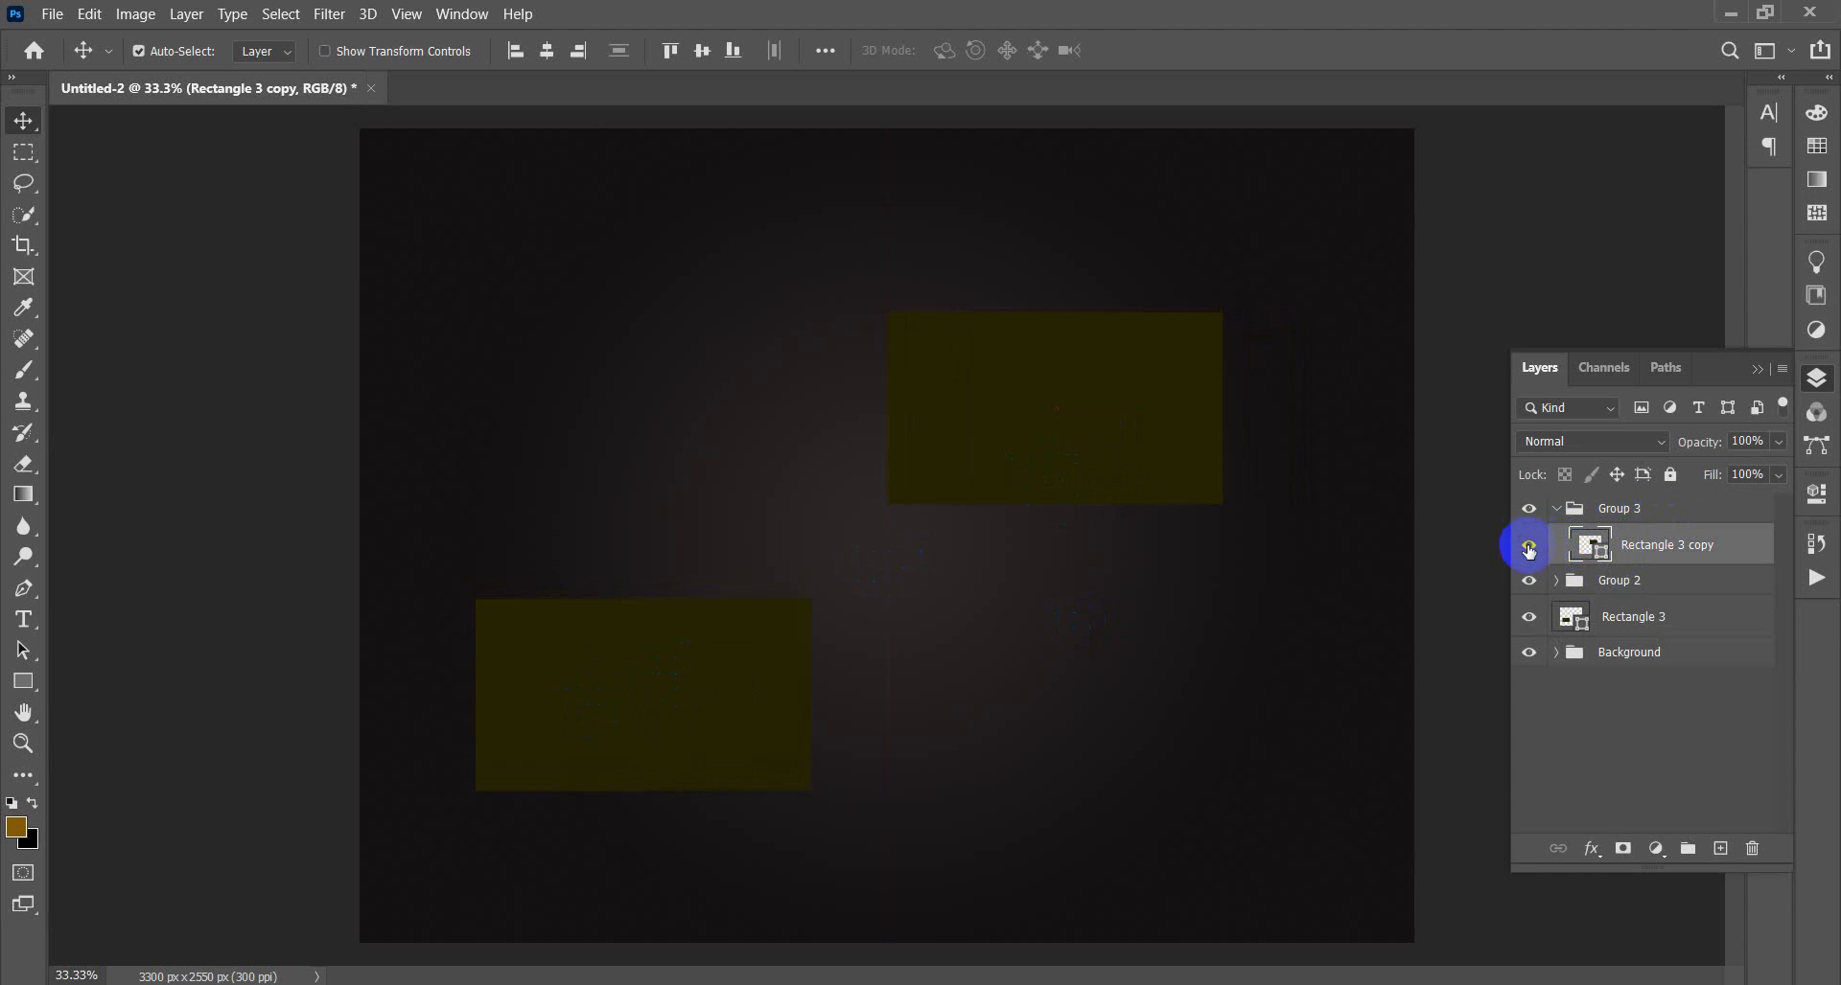
pyautogui.click(1529, 546)
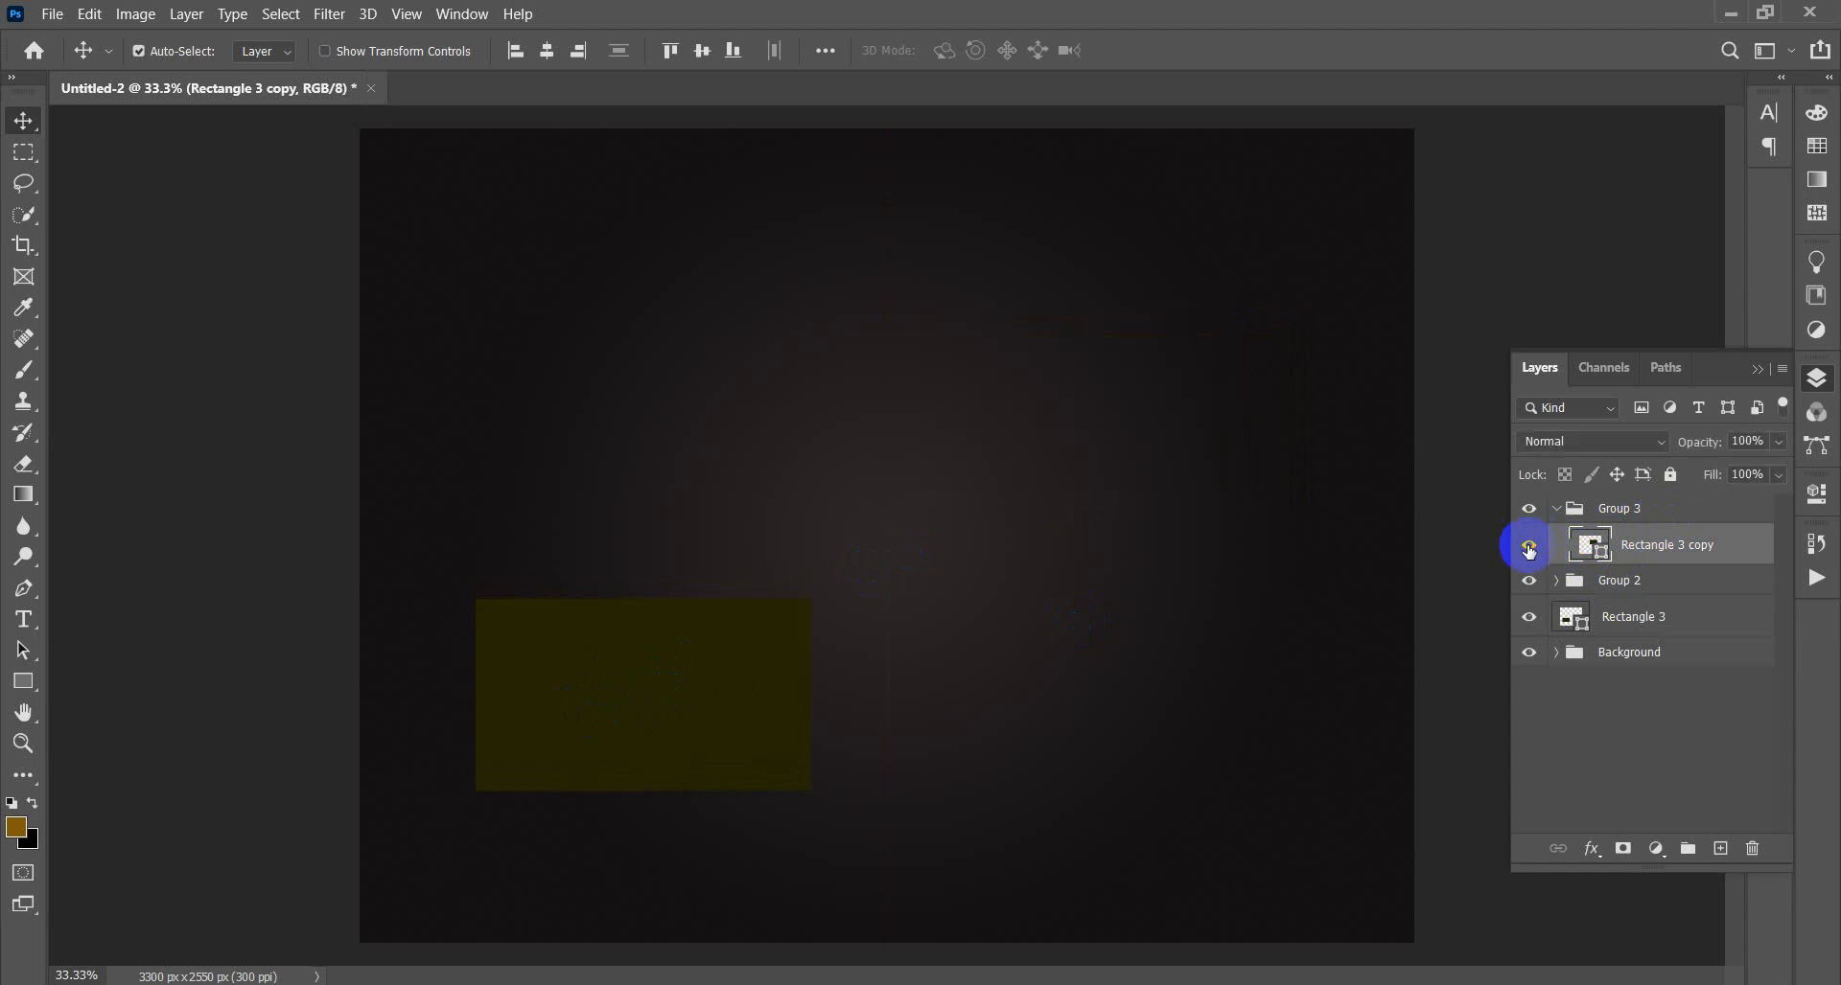
pyautogui.click(1529, 546)
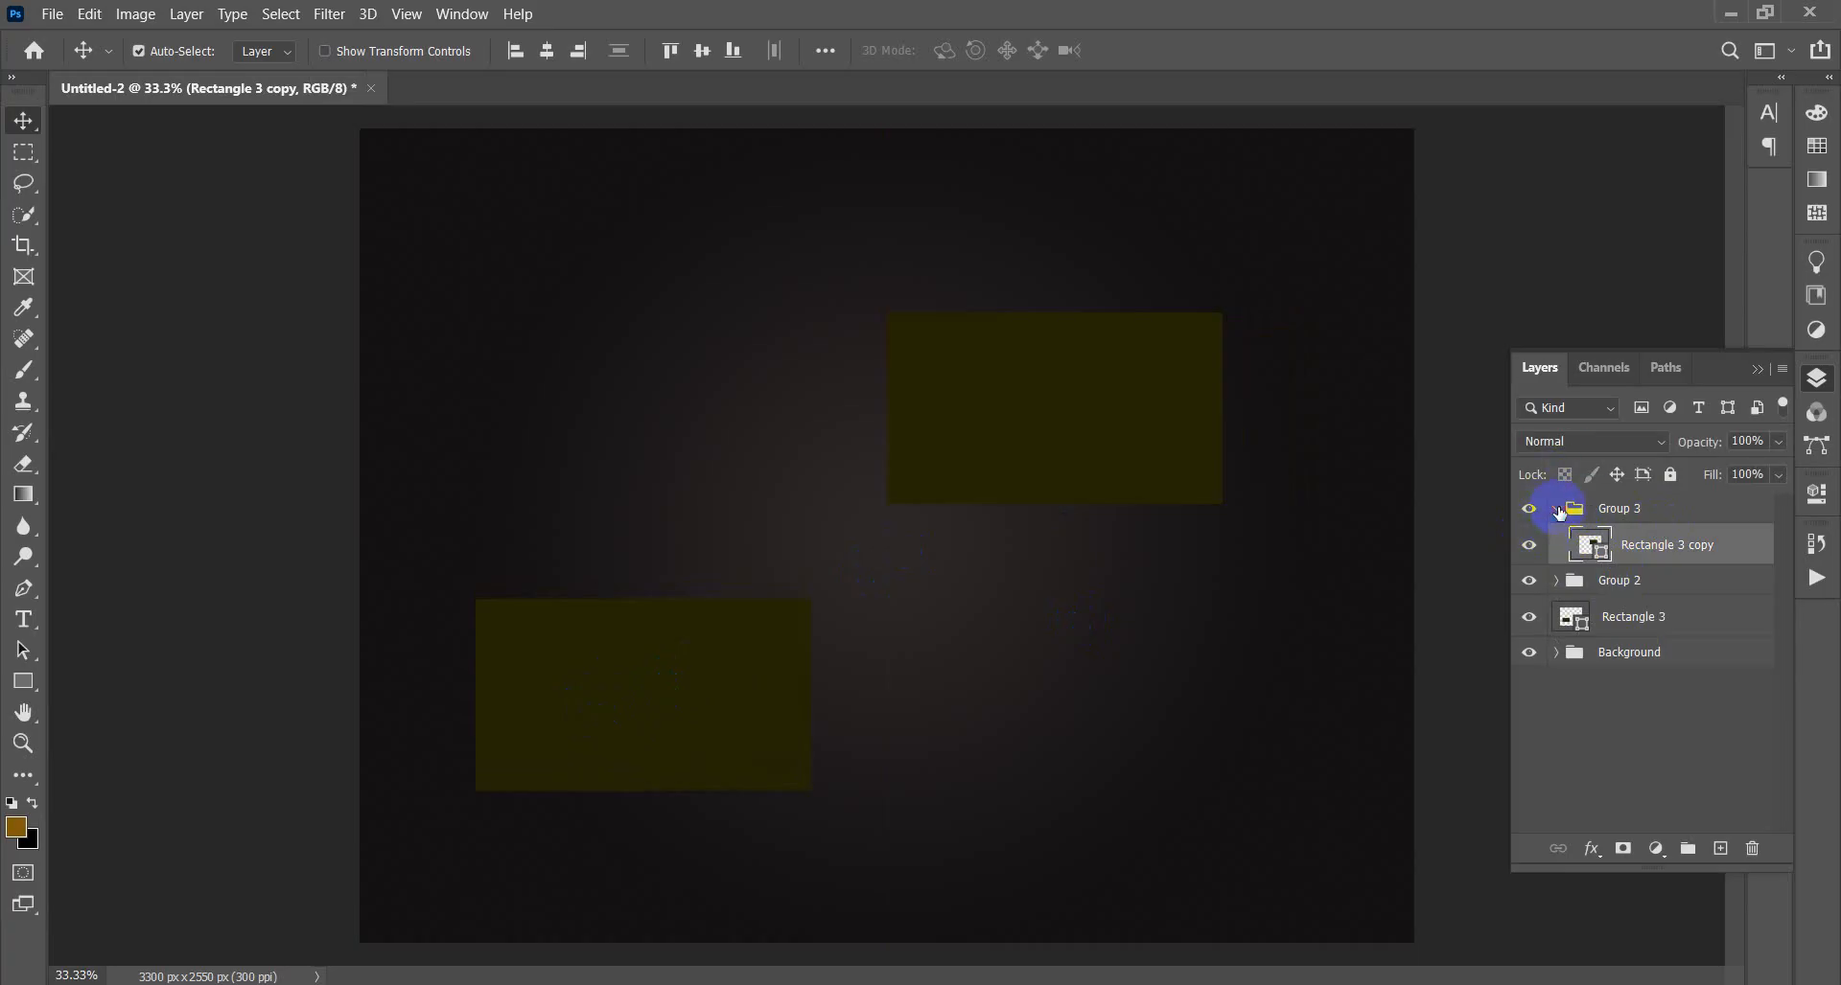
# - Collapse Group 3 and convert the Rectangle 3 layer to a smart object
pyautogui.click(1558, 509)
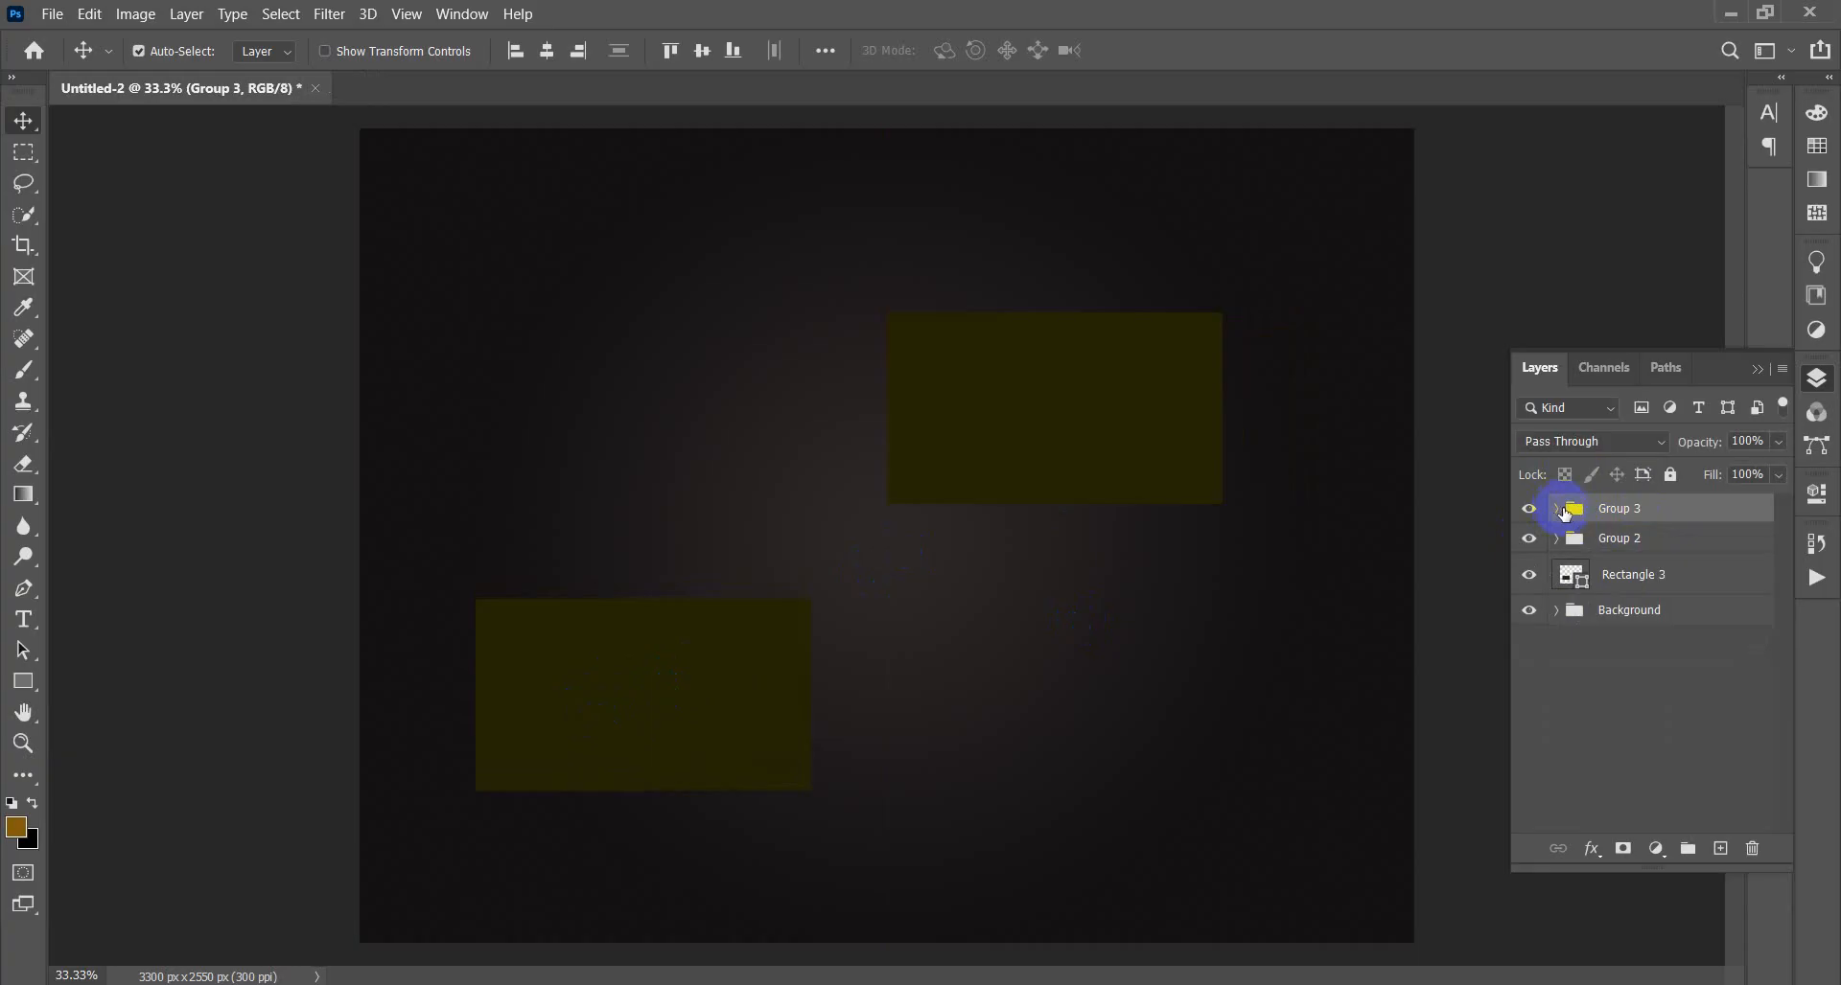
pyautogui.click(1669, 579)
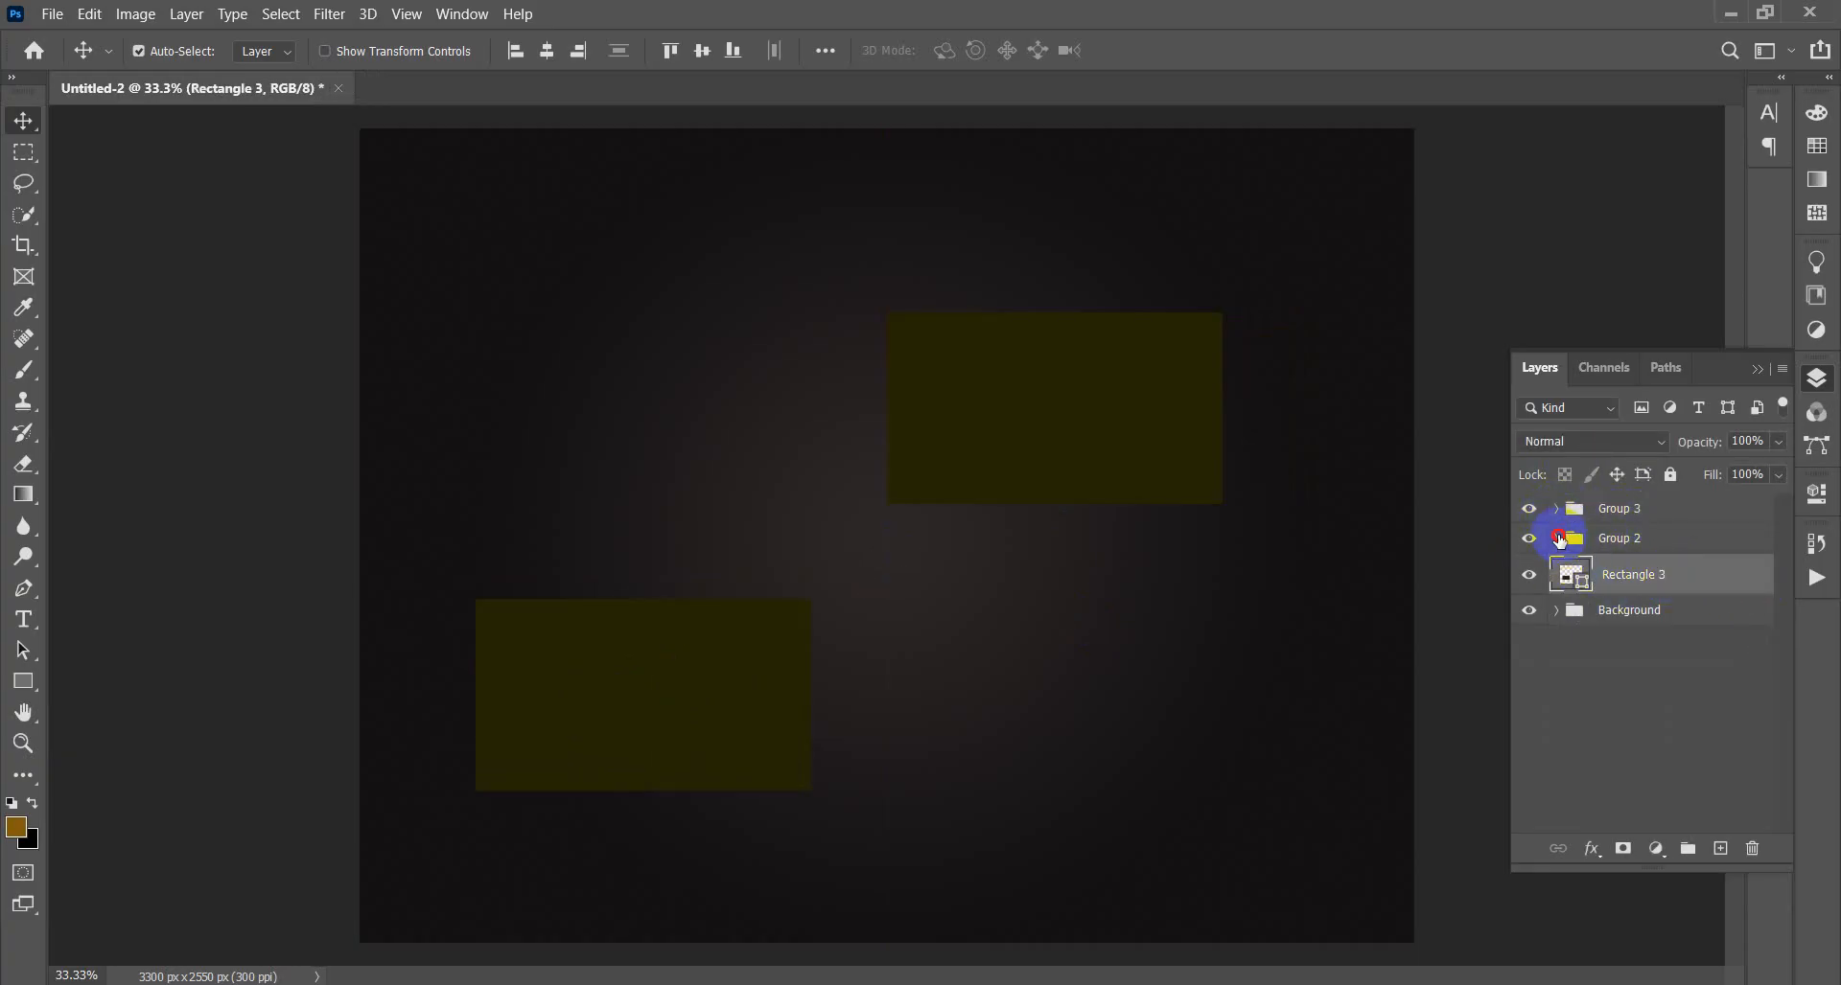
pyautogui.click(1556, 540)
pyautogui.rightClick(1731, 575)
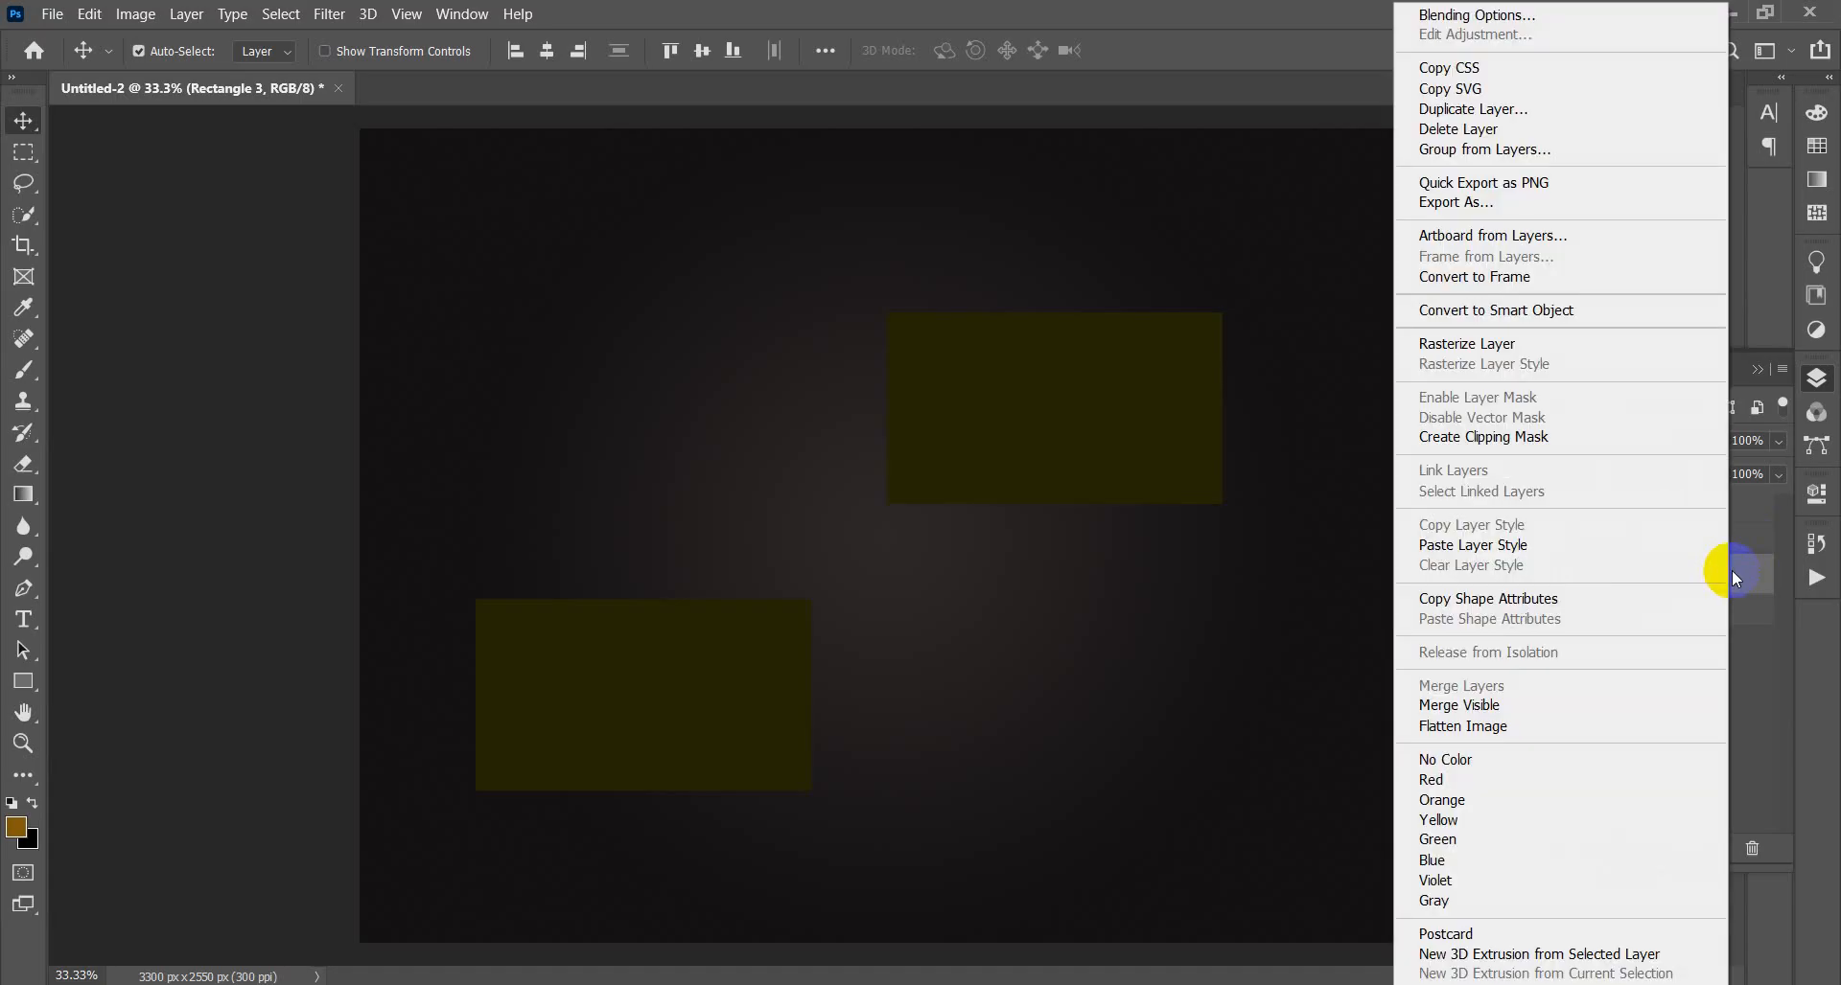
pyautogui.click(1756, 575)
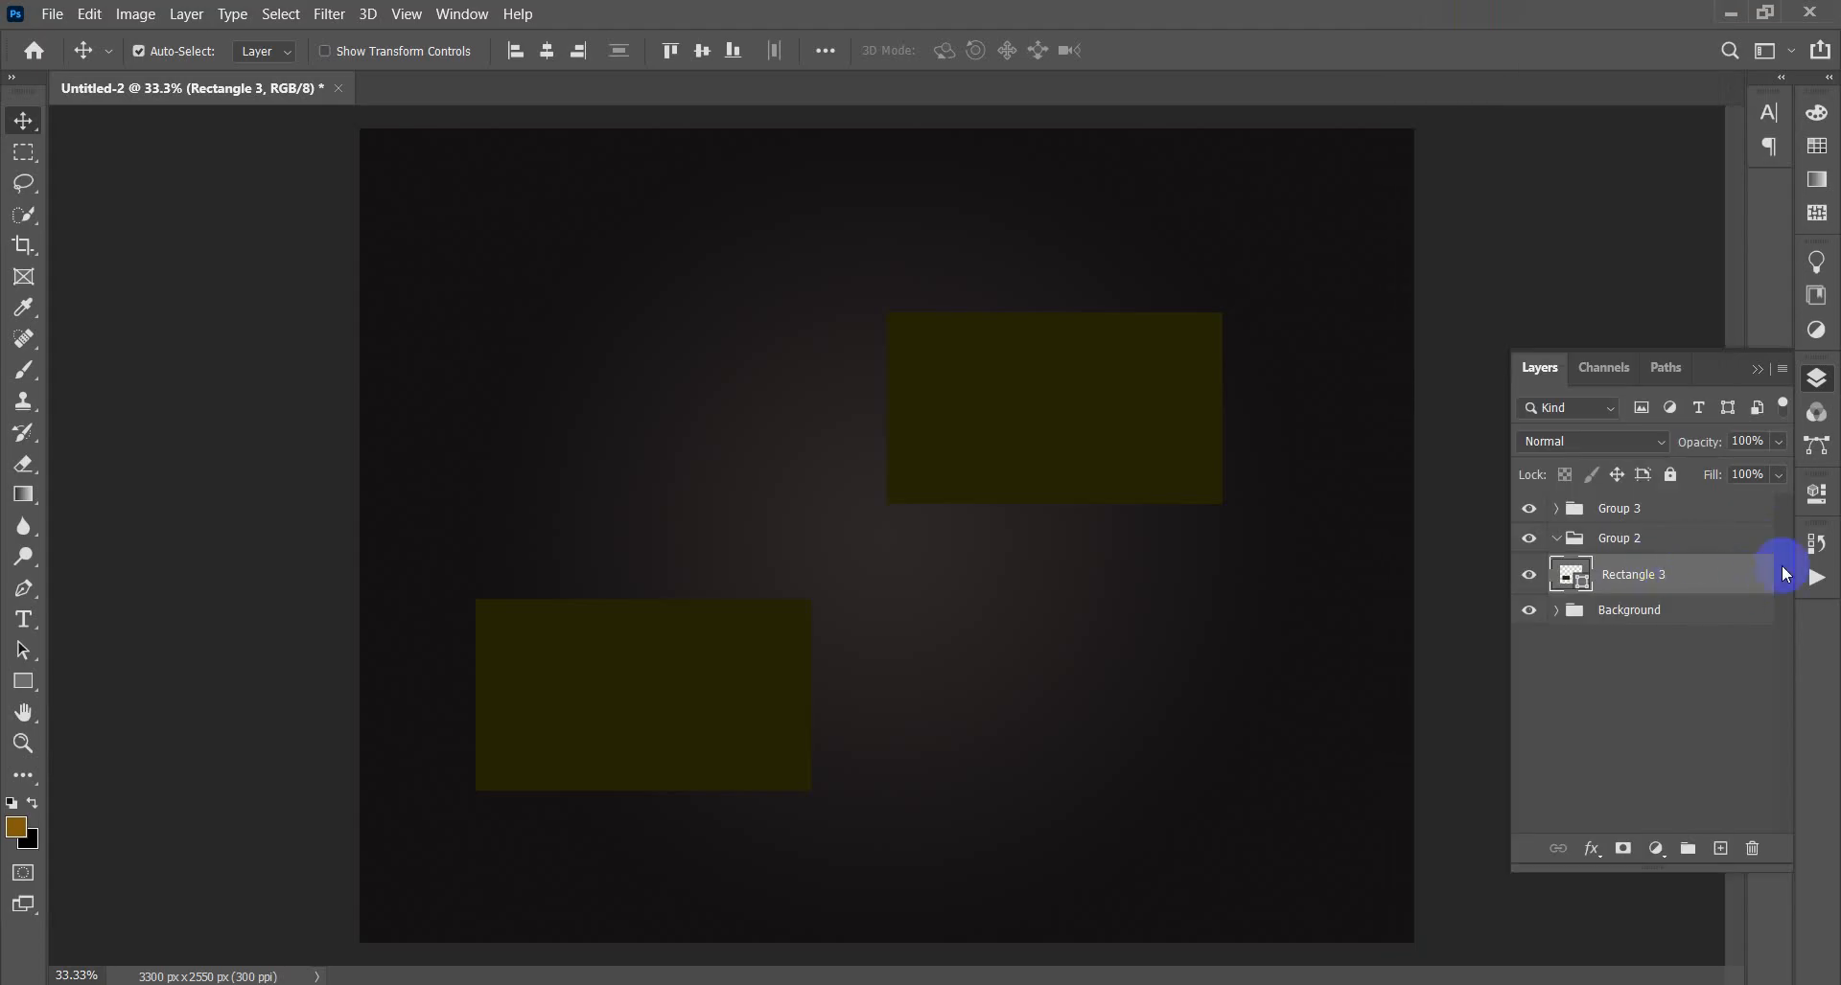
pyautogui.rightClick(1716, 577)
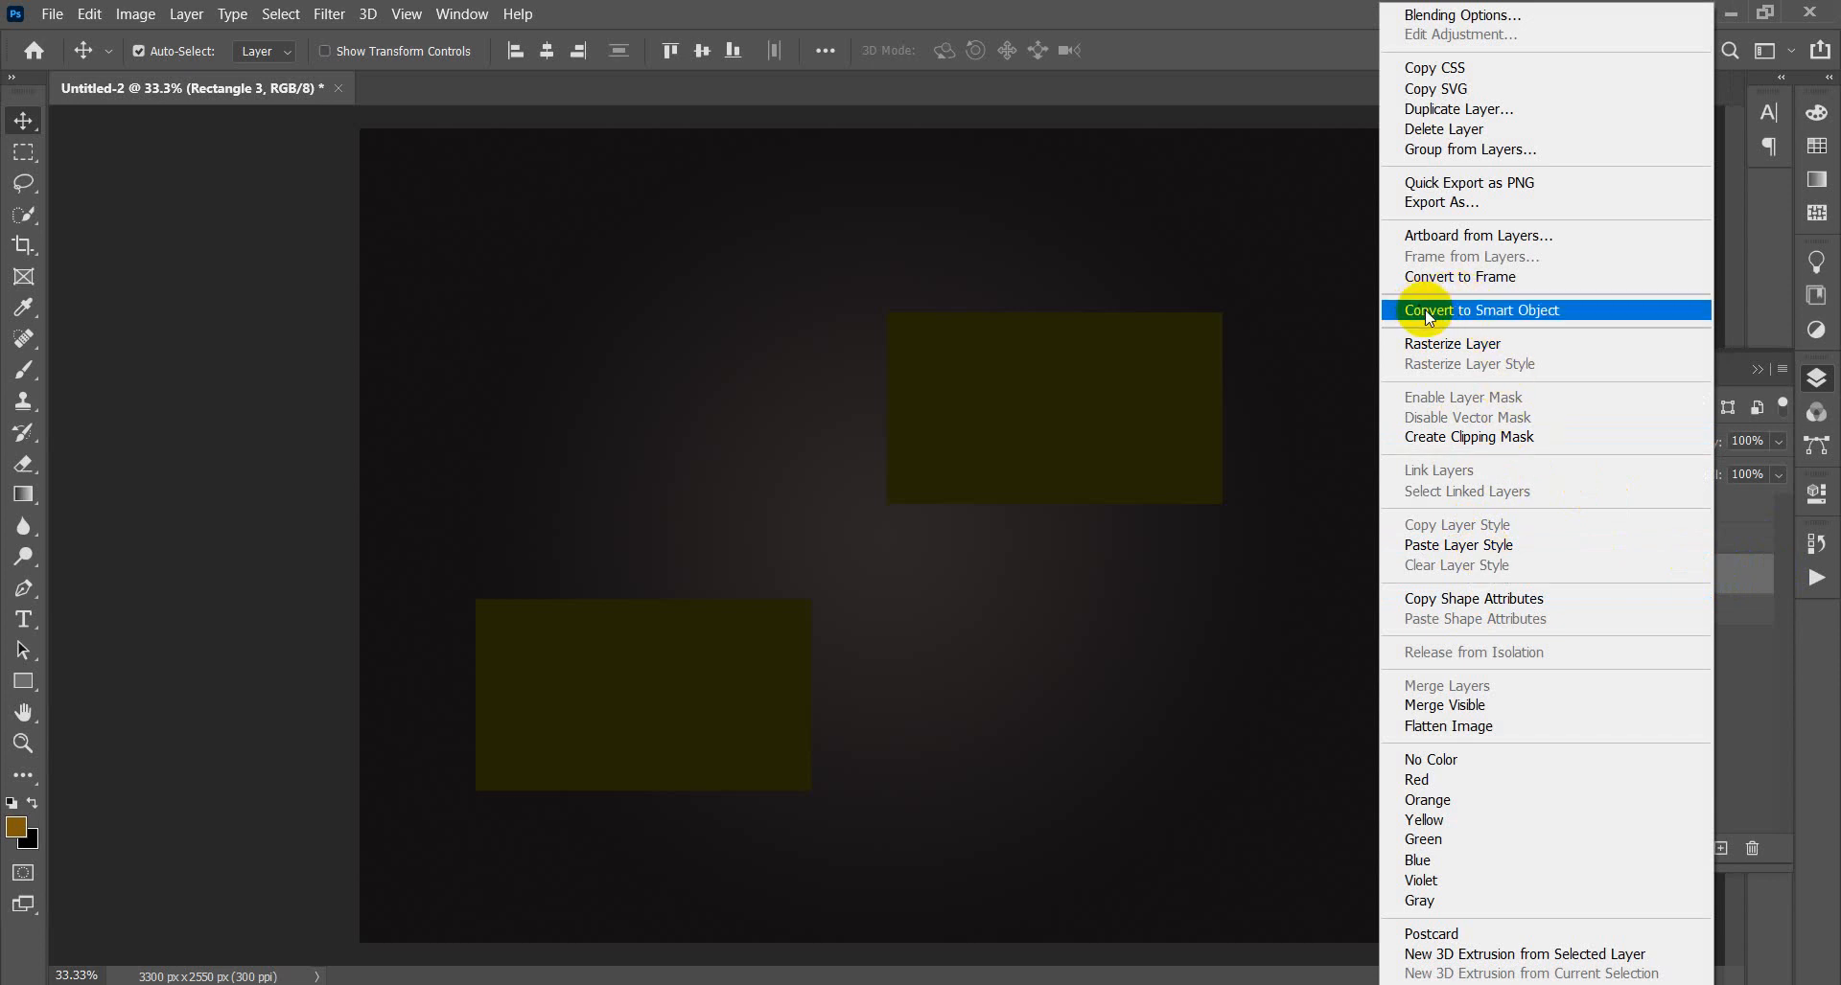
pyautogui.click(1537, 315)
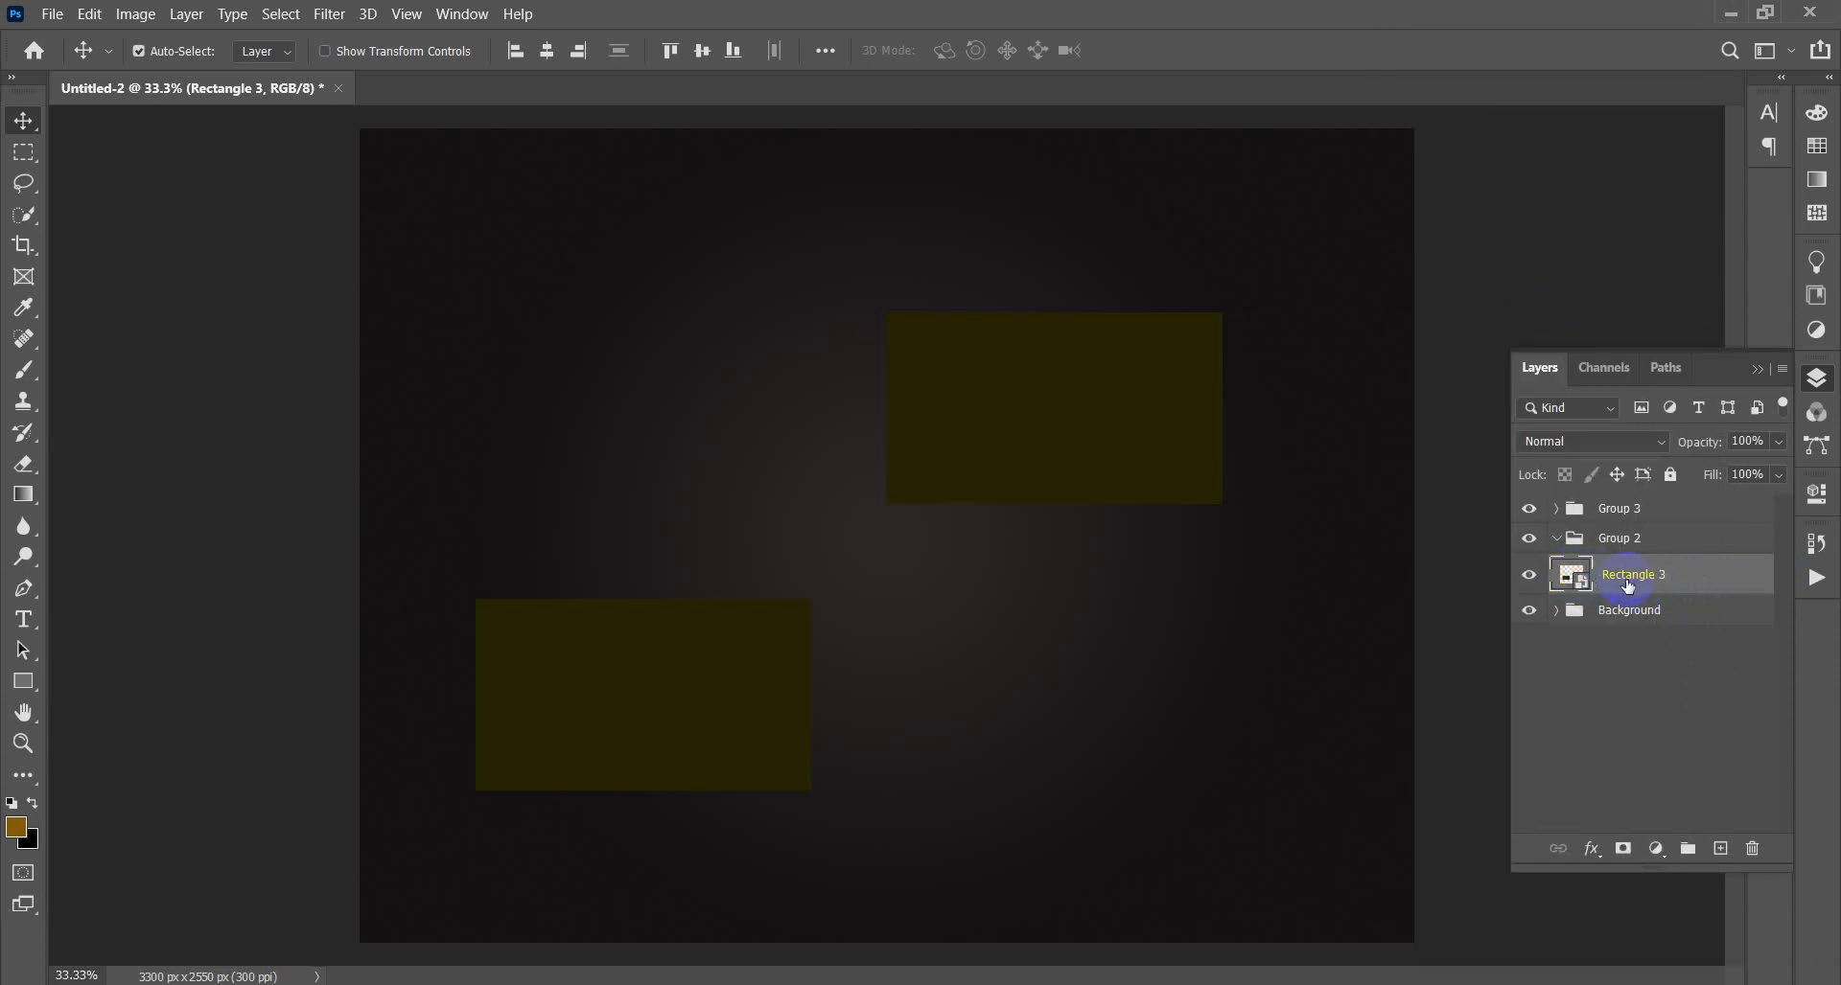
# - Duplicate the Rectangle 3 smart object, hide the duplicate, and move the original card slightly up
pyautogui.moveTo(1661, 579); pyautogui.dragTo(1725, 847)
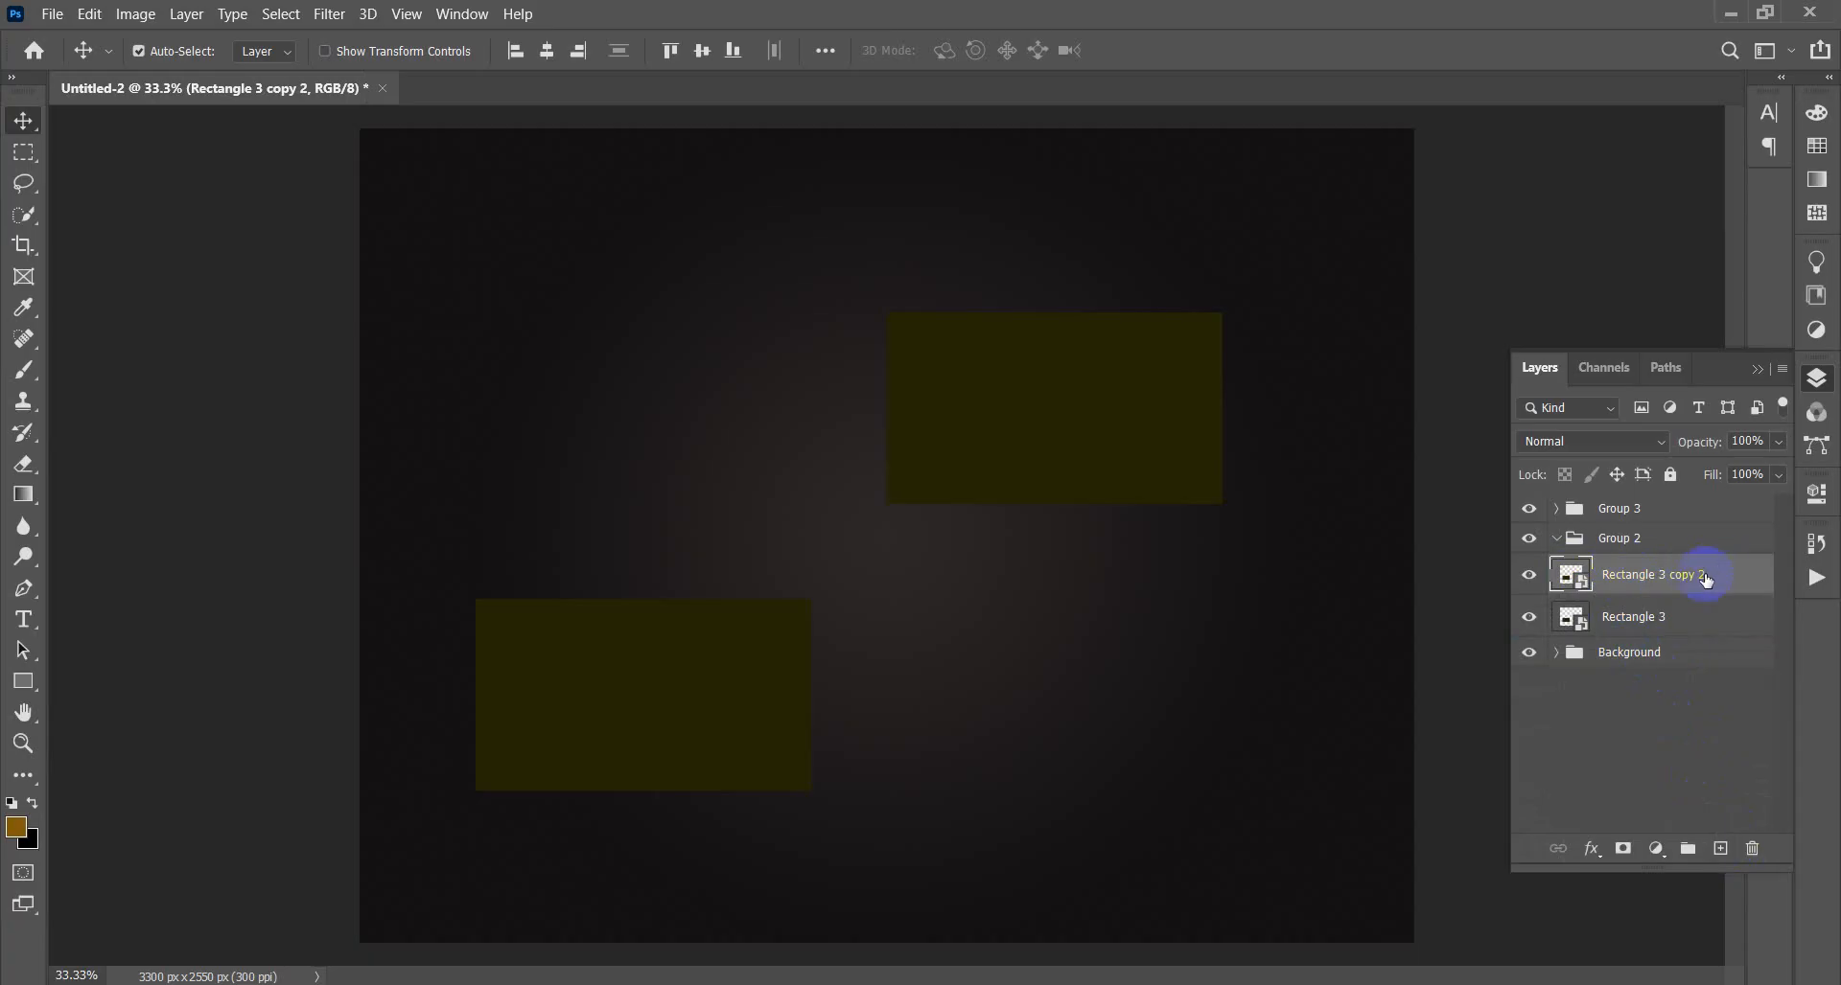
pyautogui.click(1529, 576)
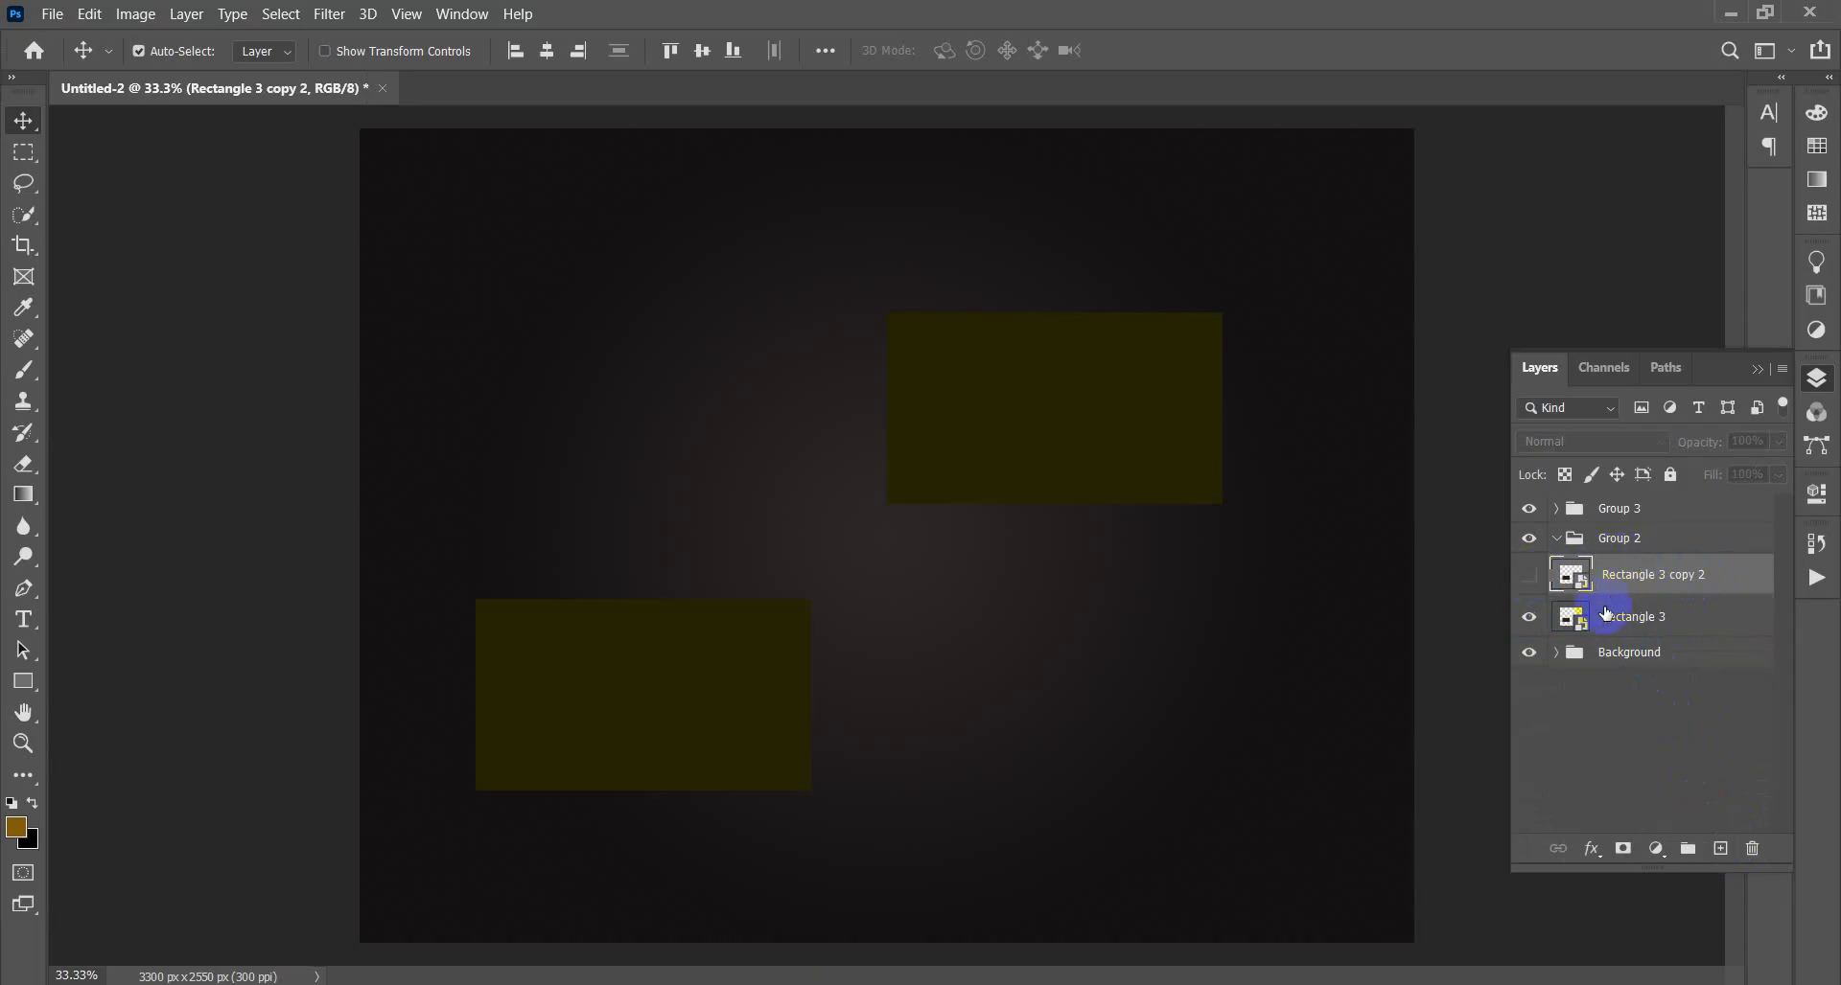
pyautogui.click(1668, 620)
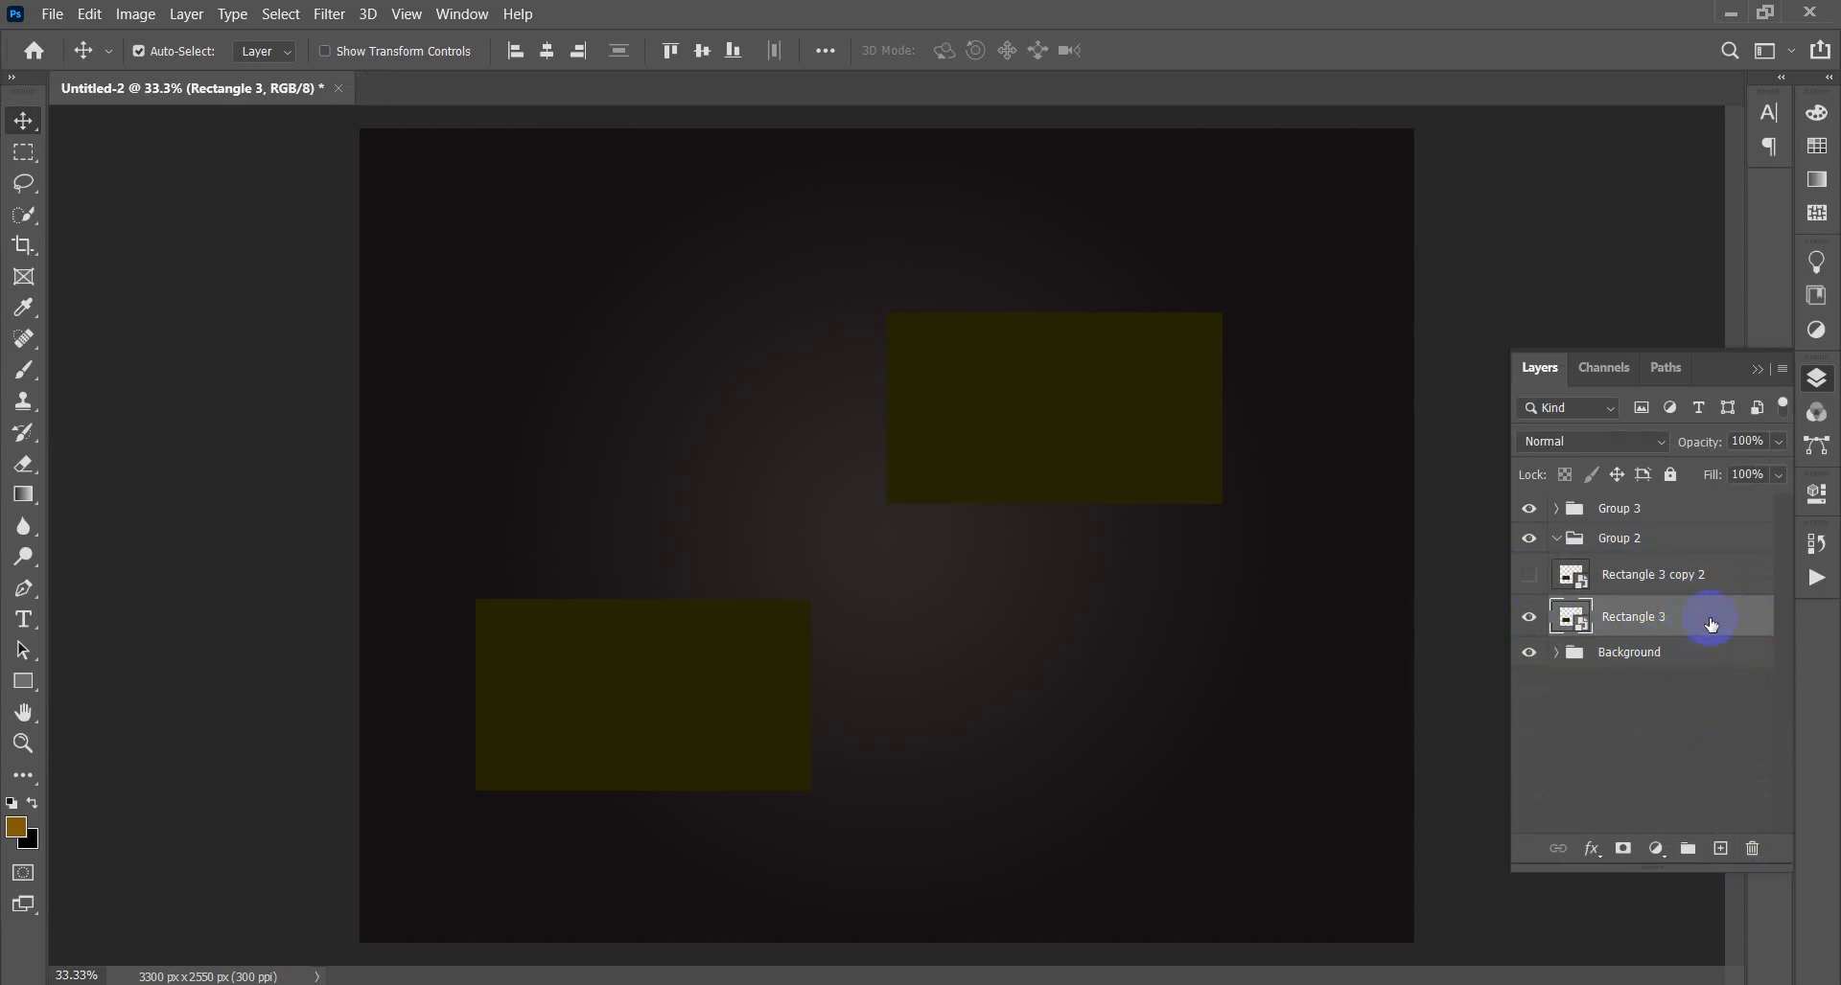
pyautogui.moveTo(699, 670)
pyautogui.mouseDown()
pyautogui.moveTo(697, 719)
pyautogui.moveTo(678, 677)
pyautogui.moveTo(744, 706)
pyautogui.moveTo(674, 682)
pyautogui.moveTo(690, 680)
pyautogui.mouseUp()
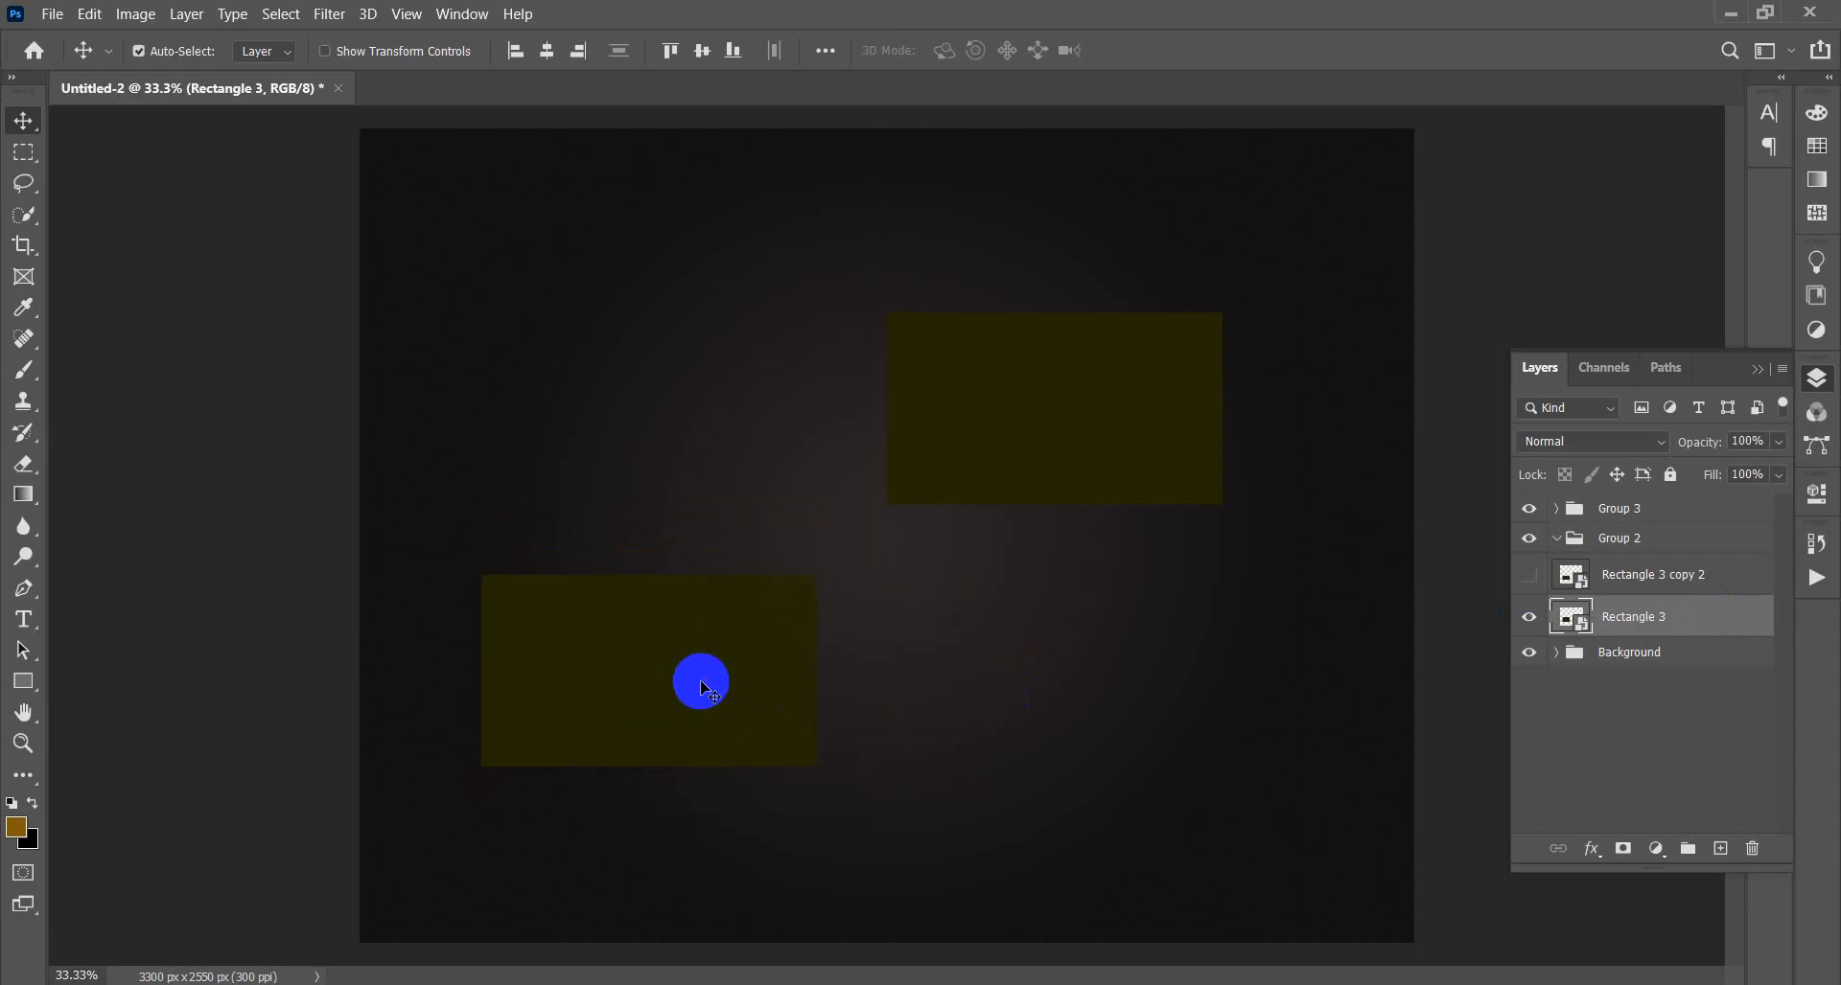
# - Apply a black Multiply drop shadow to Rectangle 3 with 47% opacity, 90° angle, 23 px distance, 9% spread and 21 px size
pyautogui.doubleClick(1721, 614)
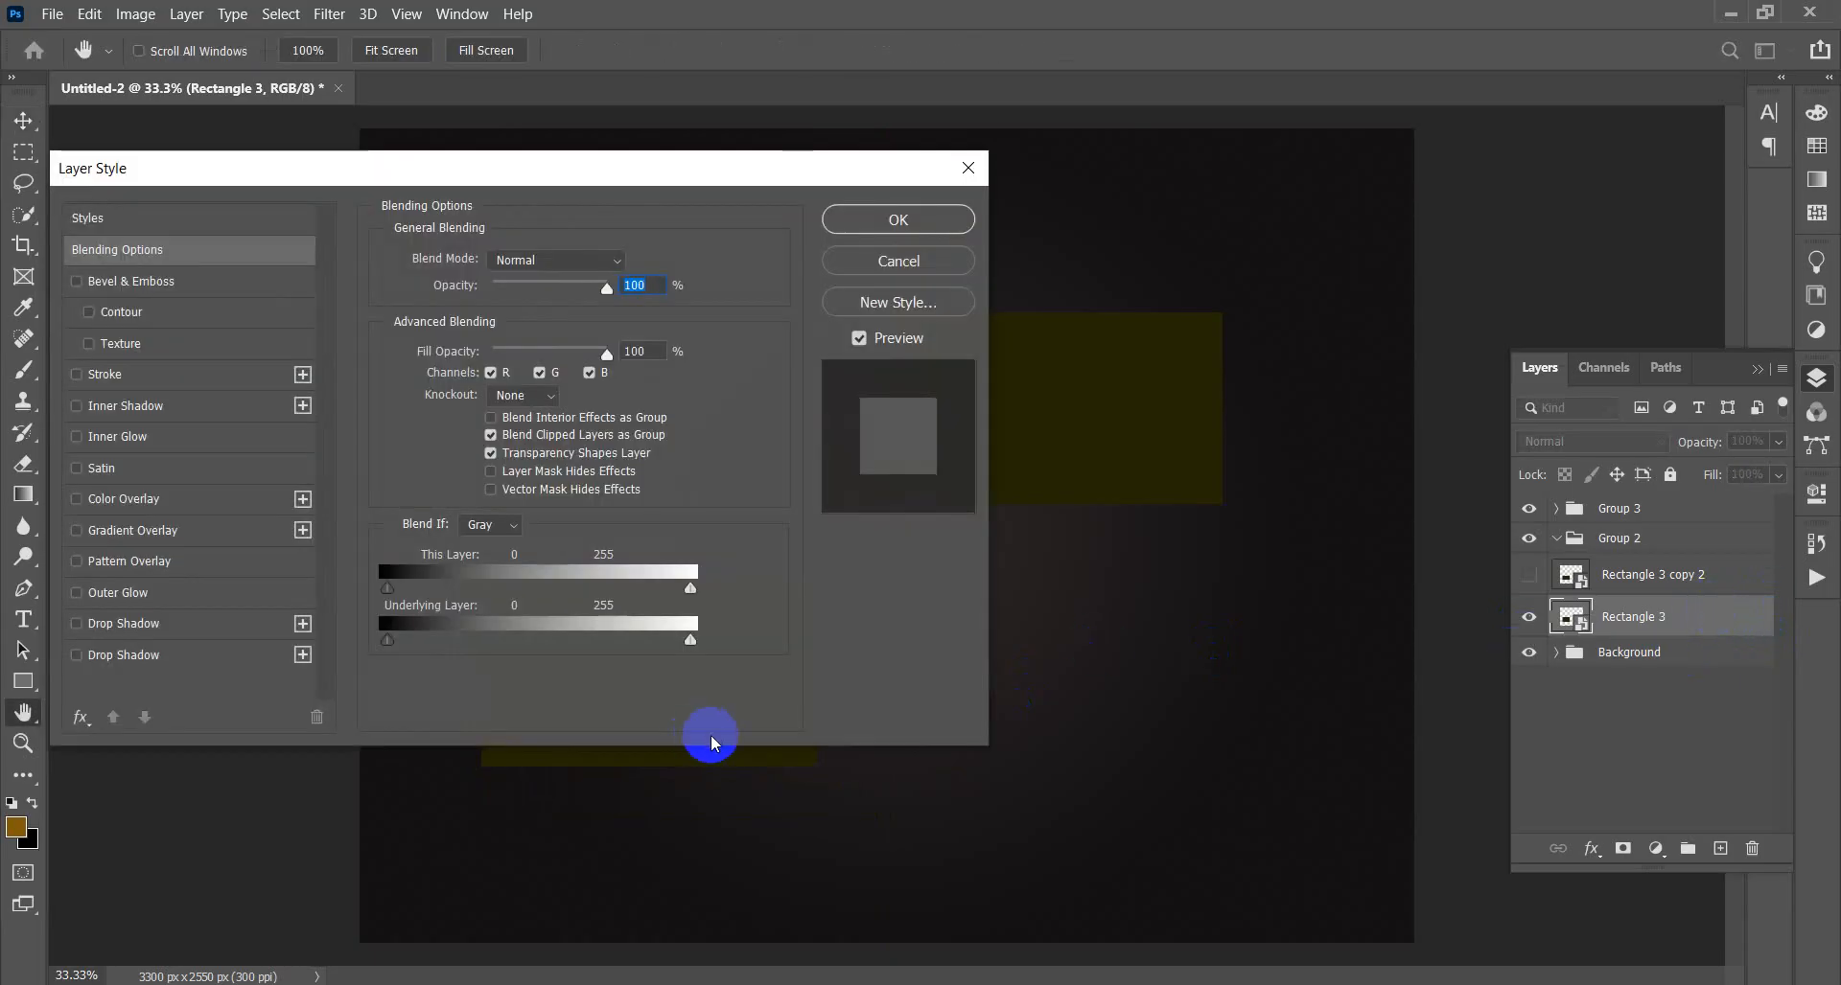
pyautogui.moveTo(453, 175); pyautogui.dragTo(650, 184)
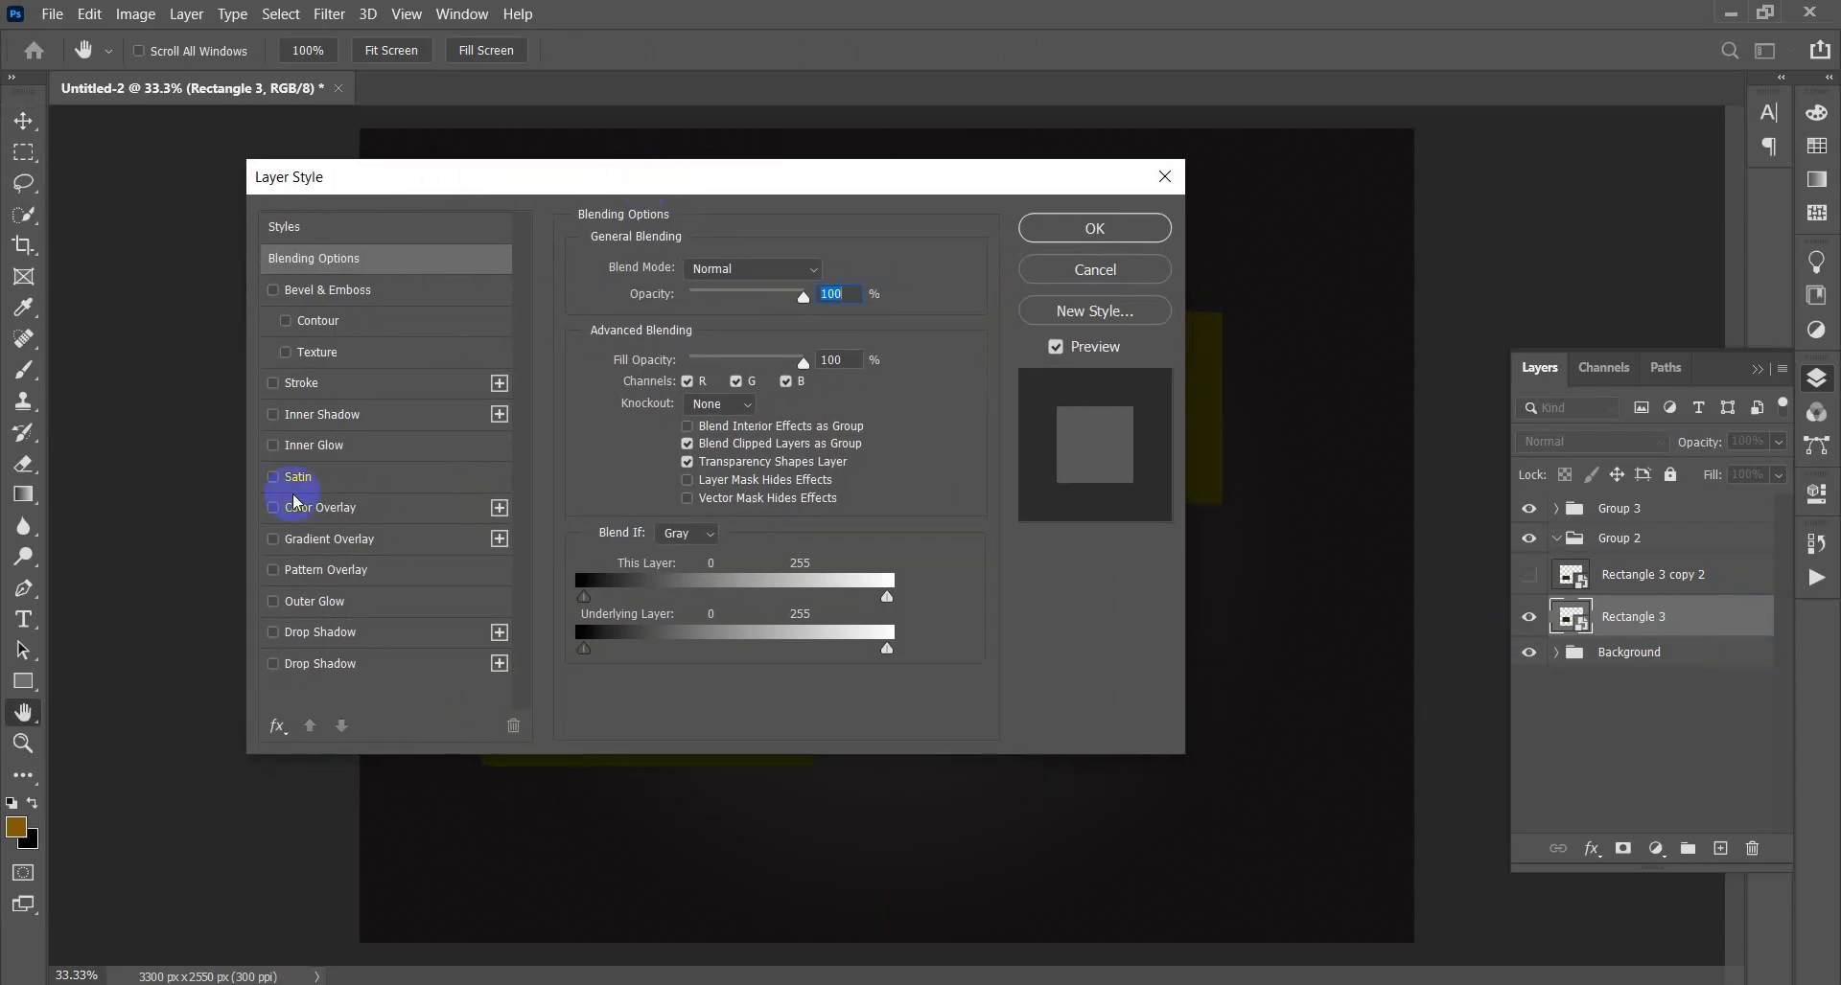
pyautogui.click(273, 665)
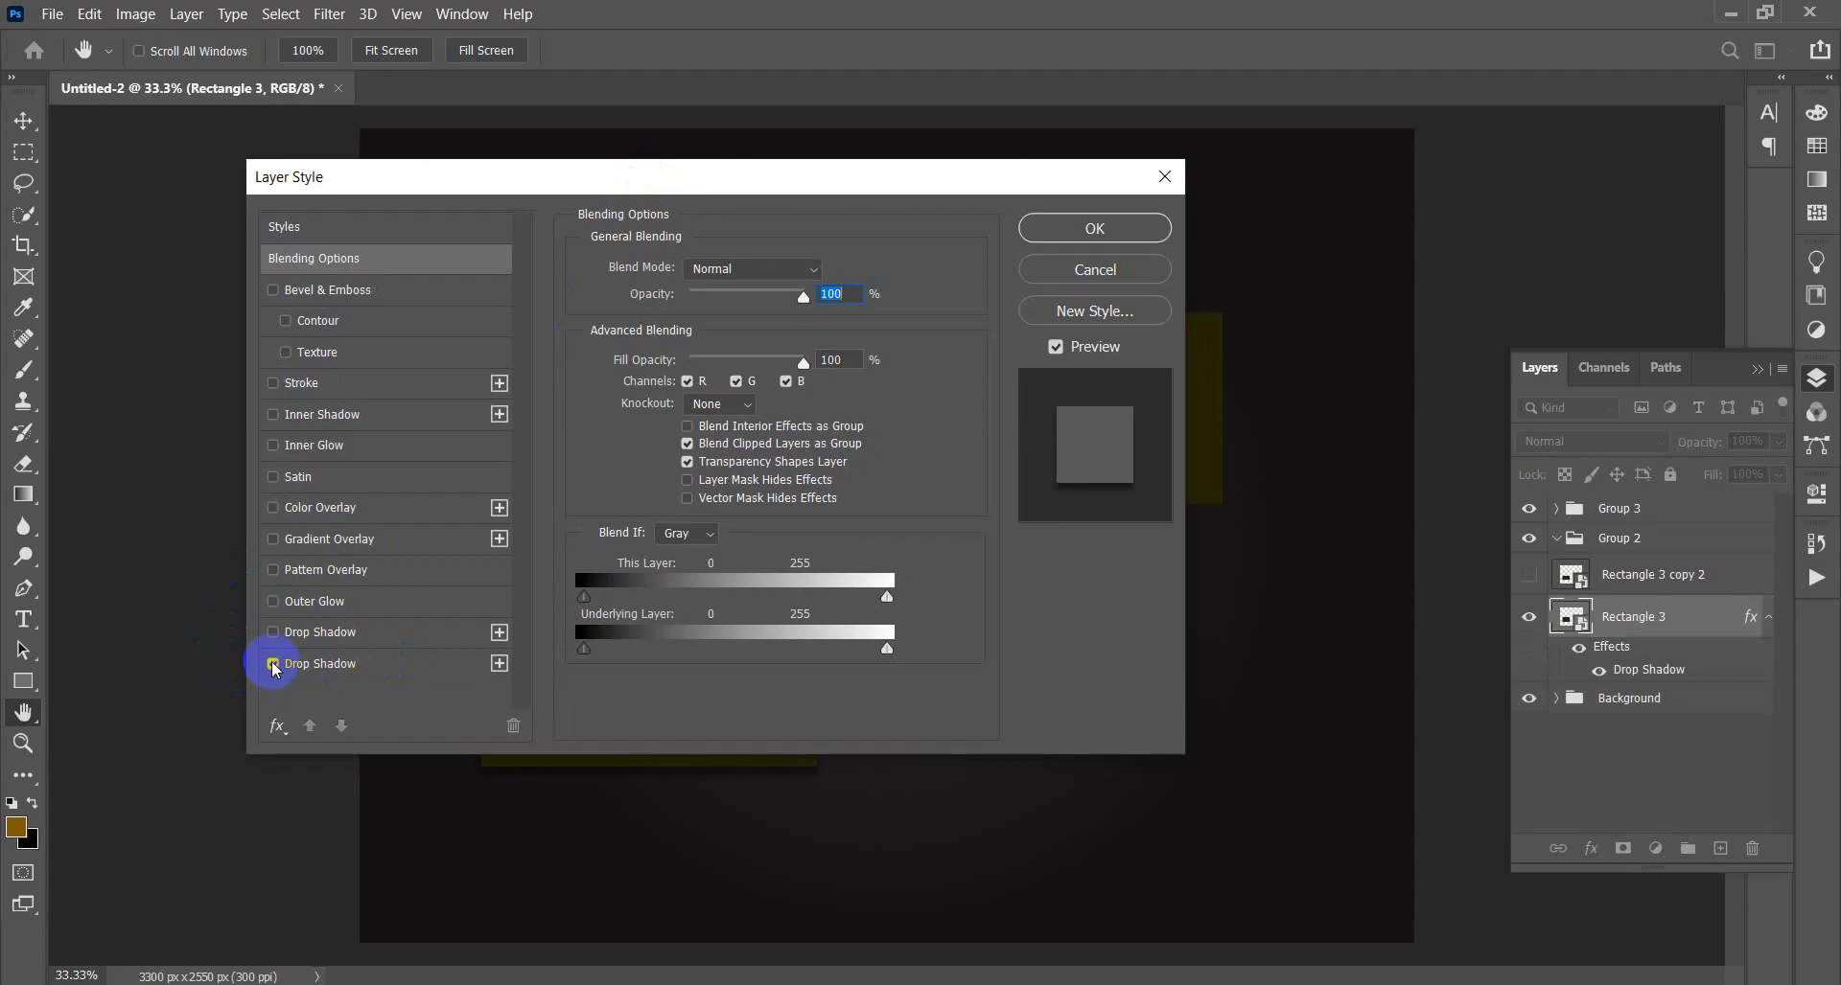
pyautogui.click(387, 663)
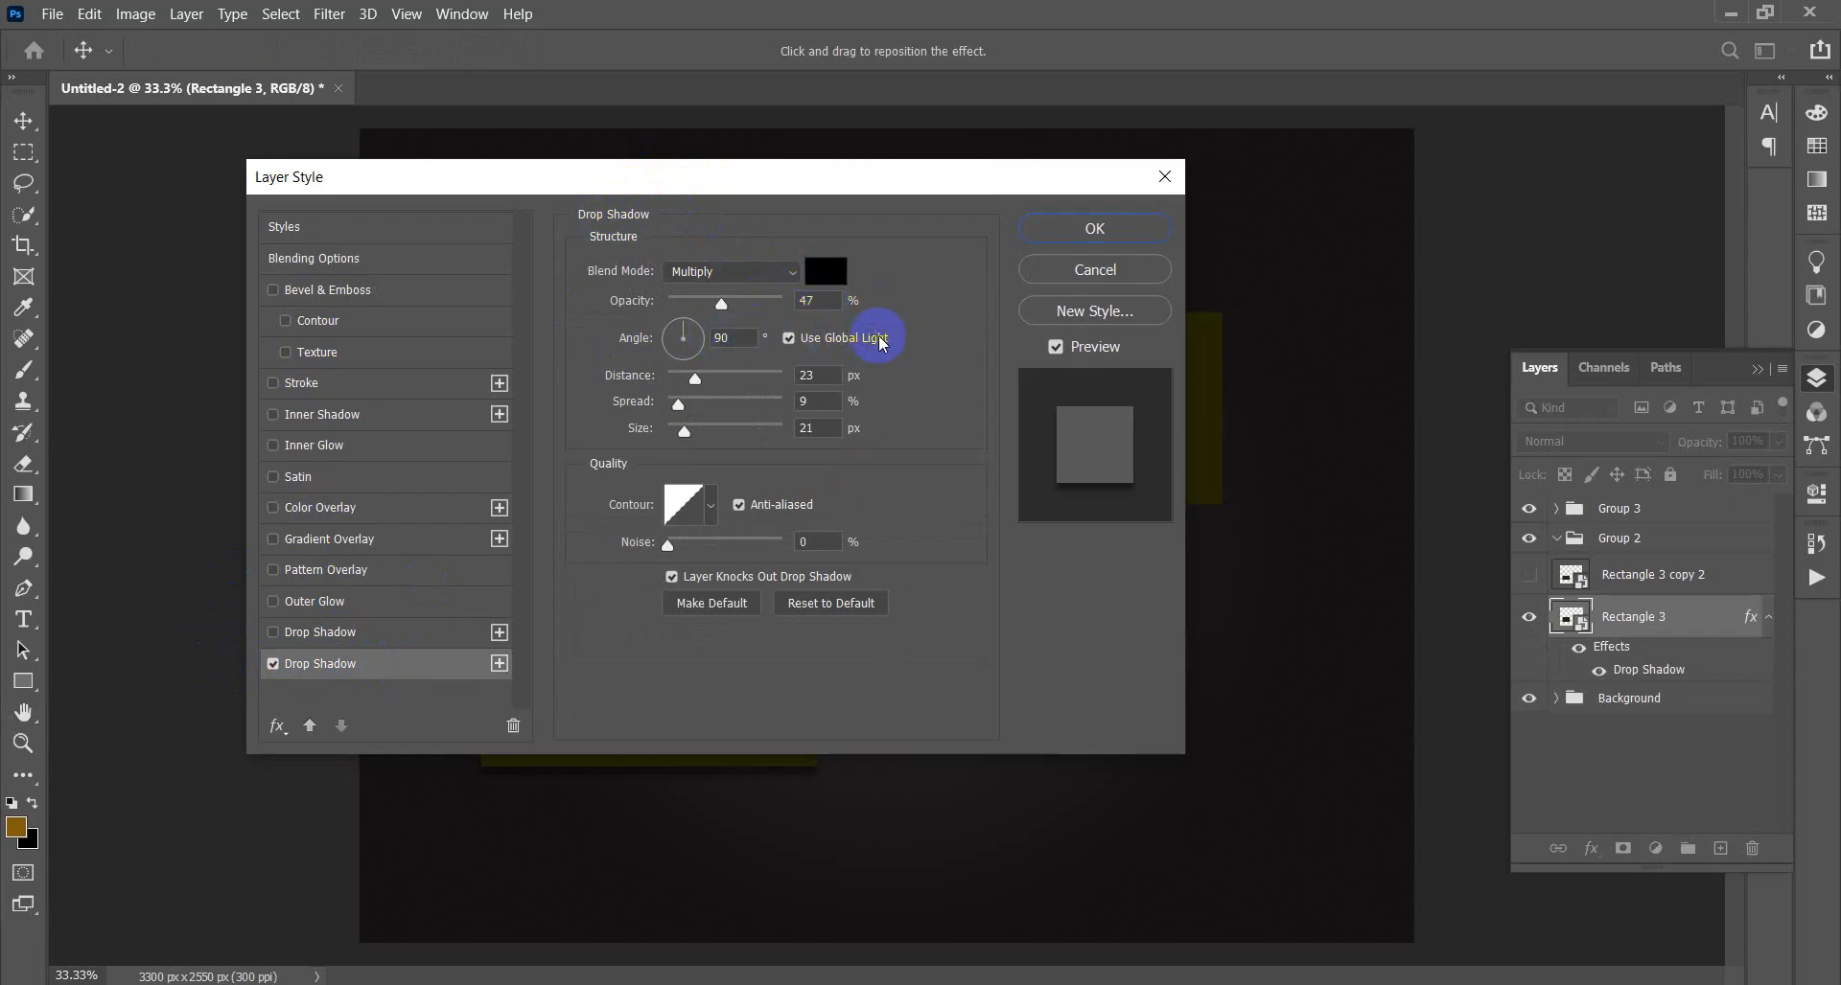
pyautogui.click(826, 373)
pyautogui.click(826, 425)
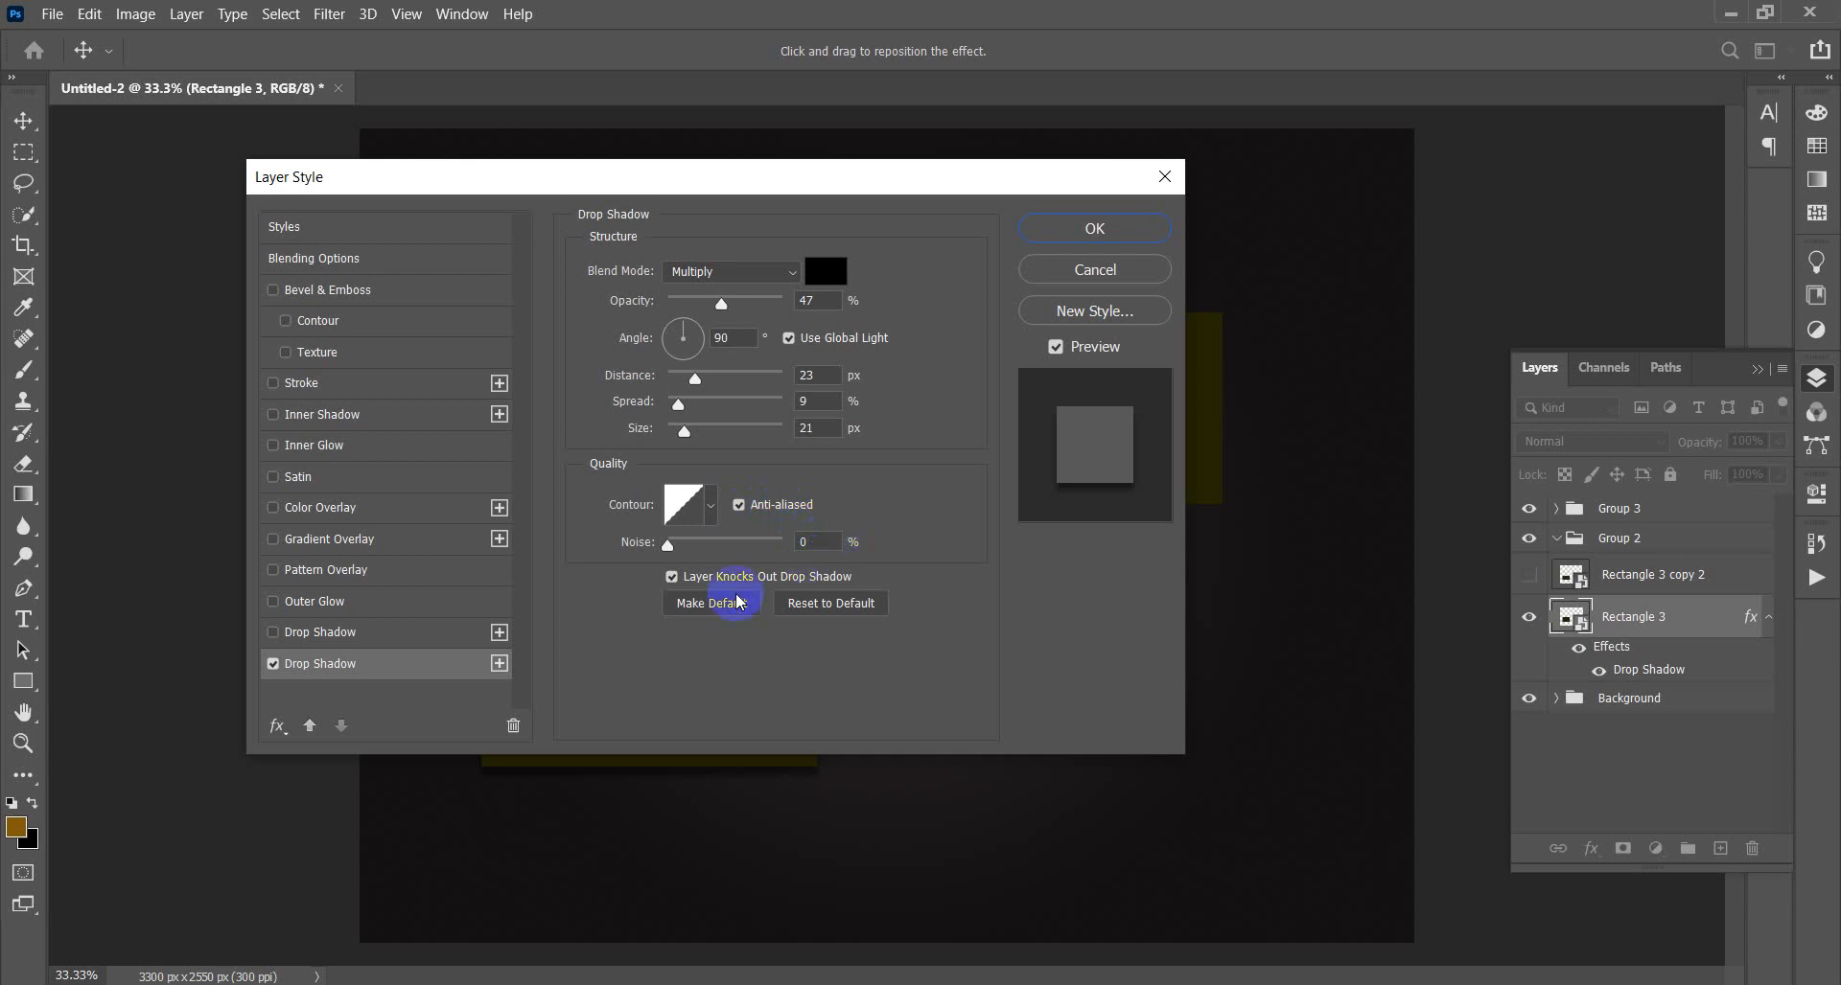
pyautogui.click(1095, 230)
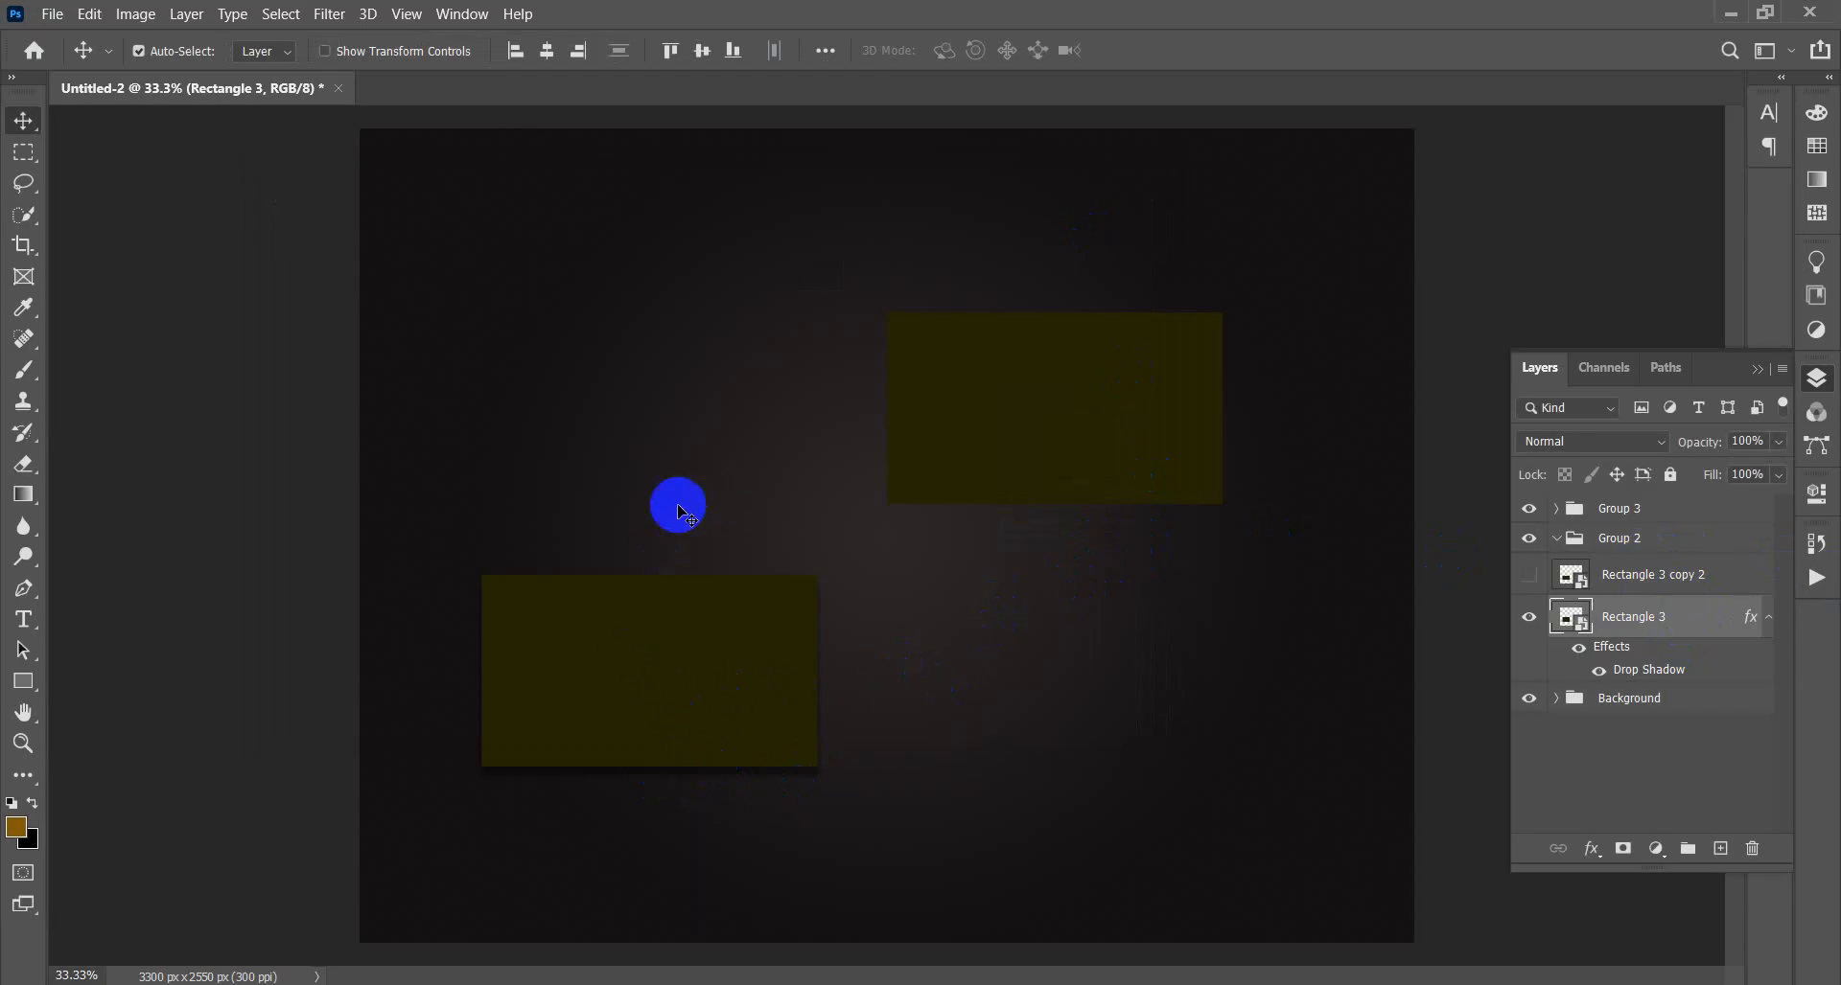
# - Distort the Rectangle 3 card by shifting its upper corners down and to the right while keeping its lower edge in place
pyautogui.press('ctrl')
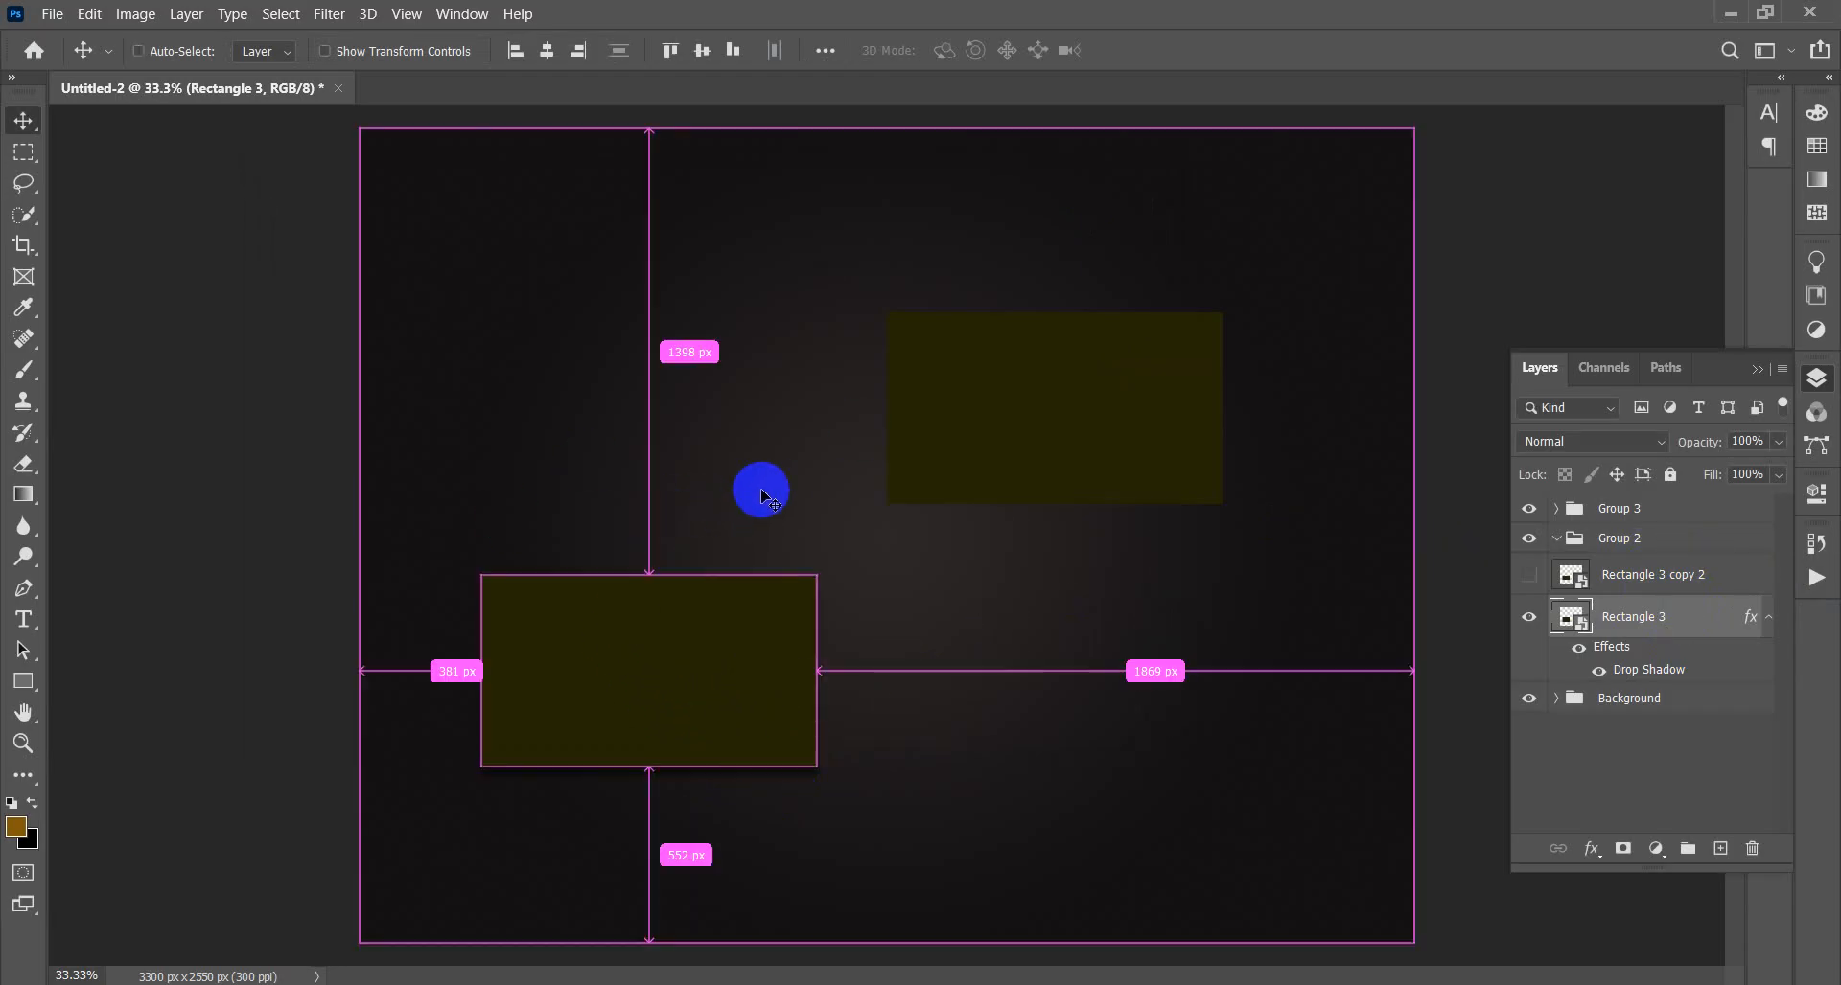
pyautogui.hotkey('ctrl', 't')
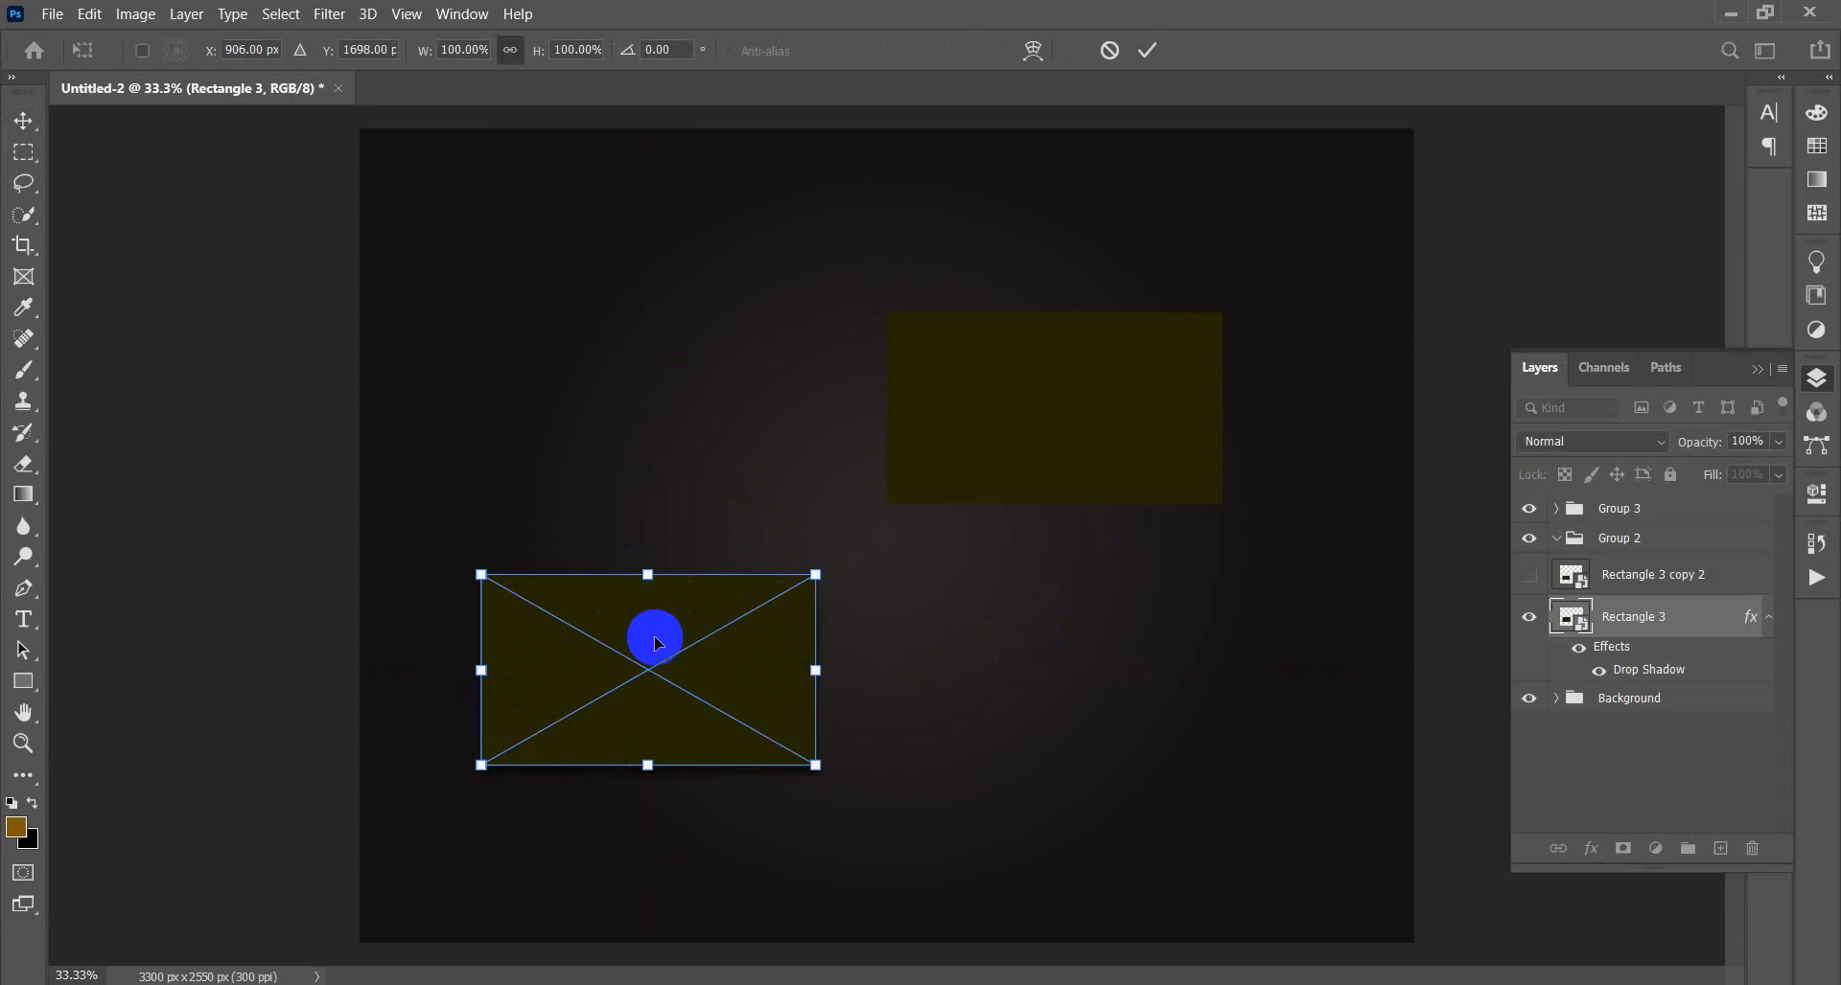
pyautogui.rightClick(656, 638)
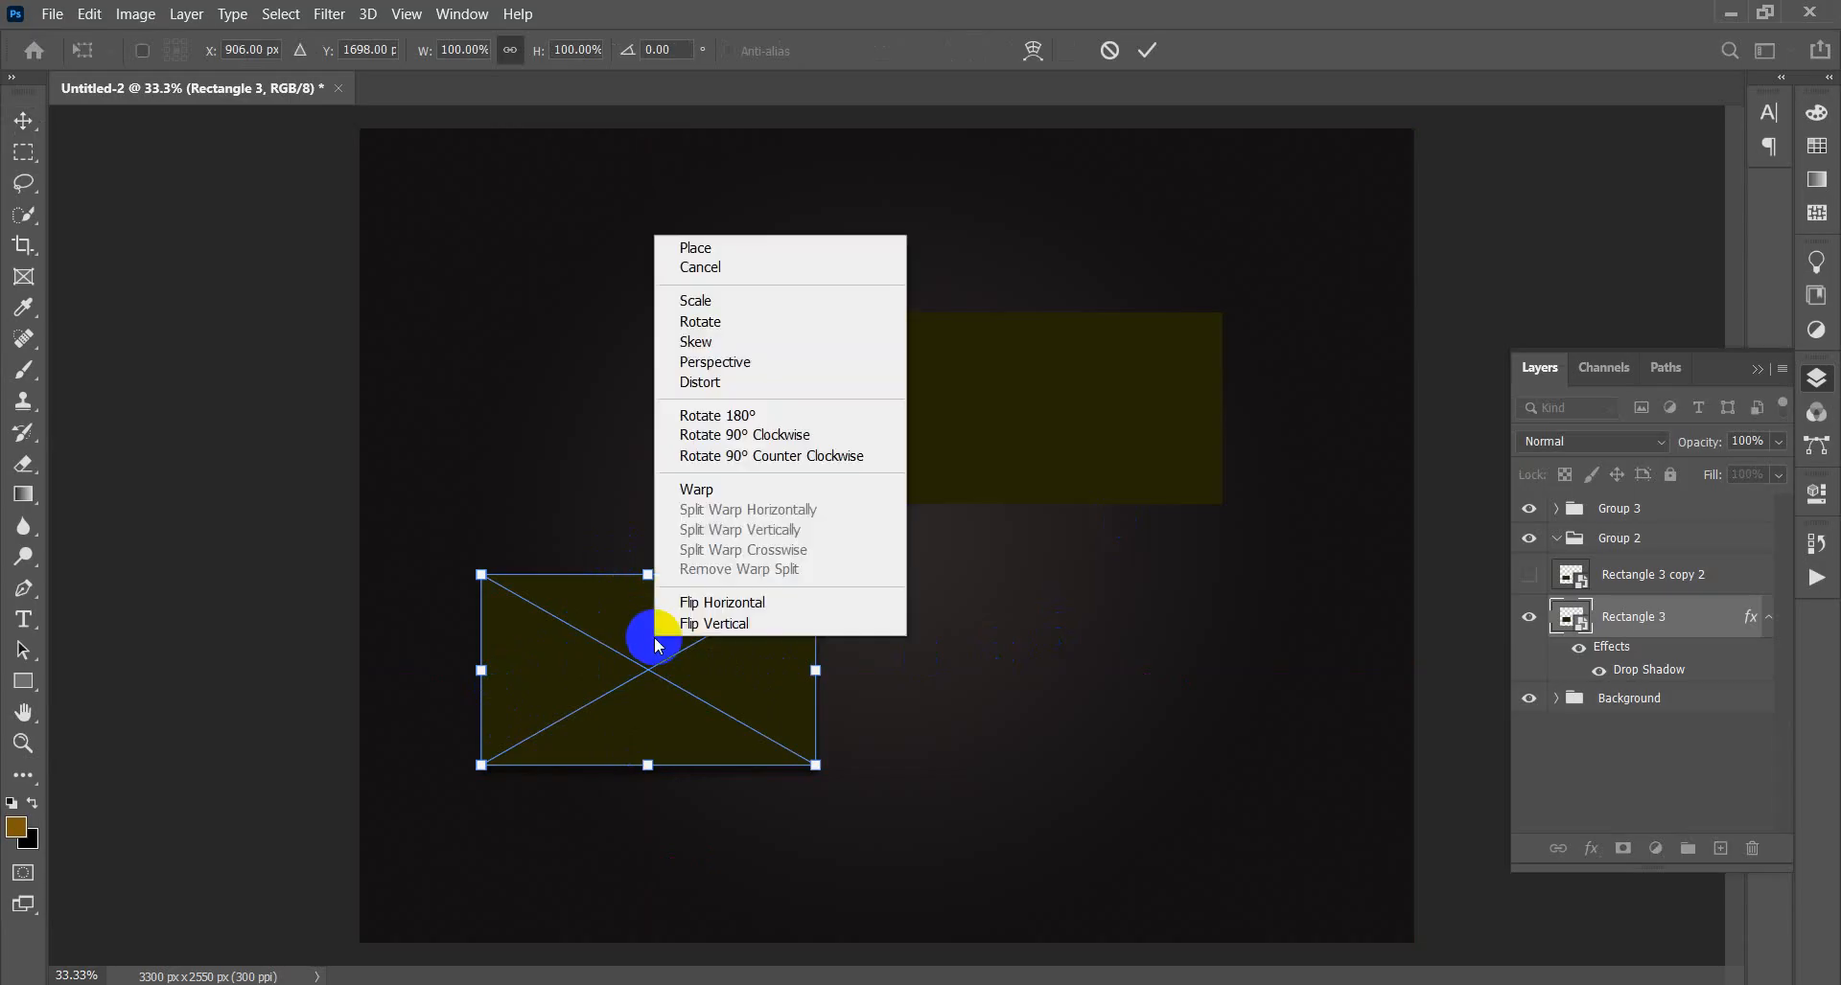
pyautogui.click(717, 388)
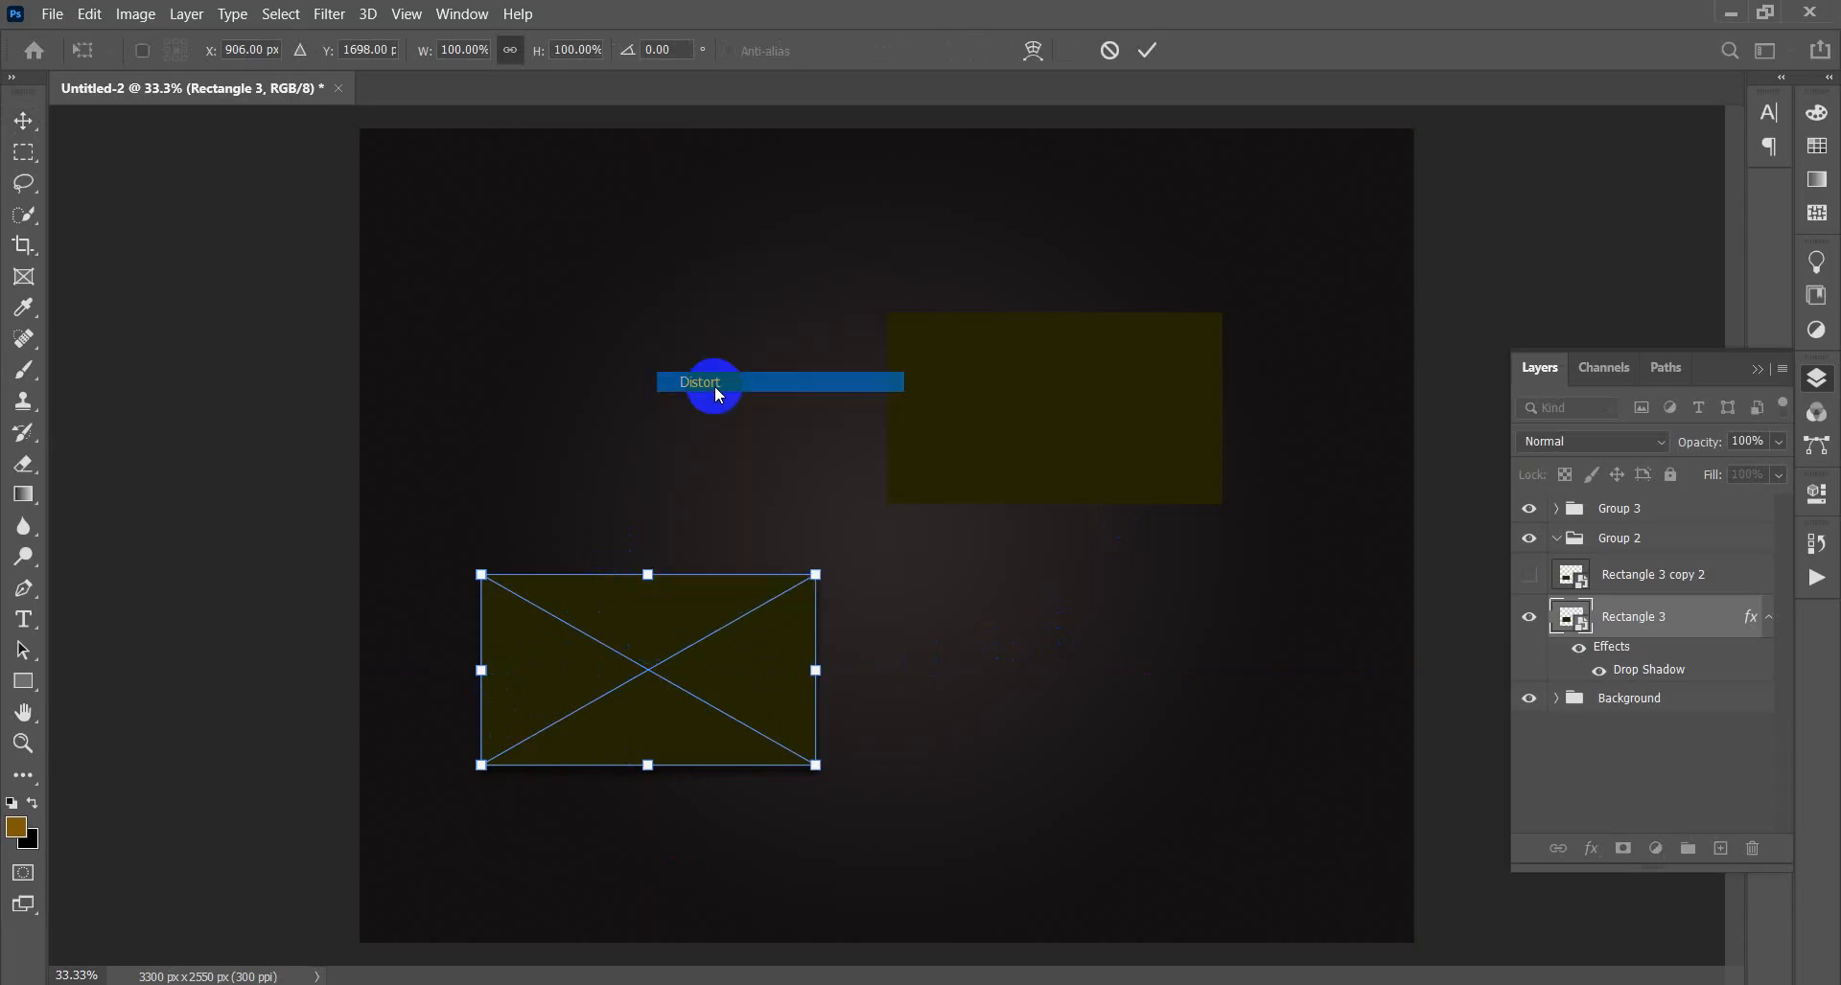
pyautogui.moveTo(816, 576); pyautogui.dragTo(750, 625)
pyautogui.moveTo(482, 575); pyautogui.dragTo(619, 651)
pyautogui.moveTo(755, 625); pyautogui.dragTo(950, 642)
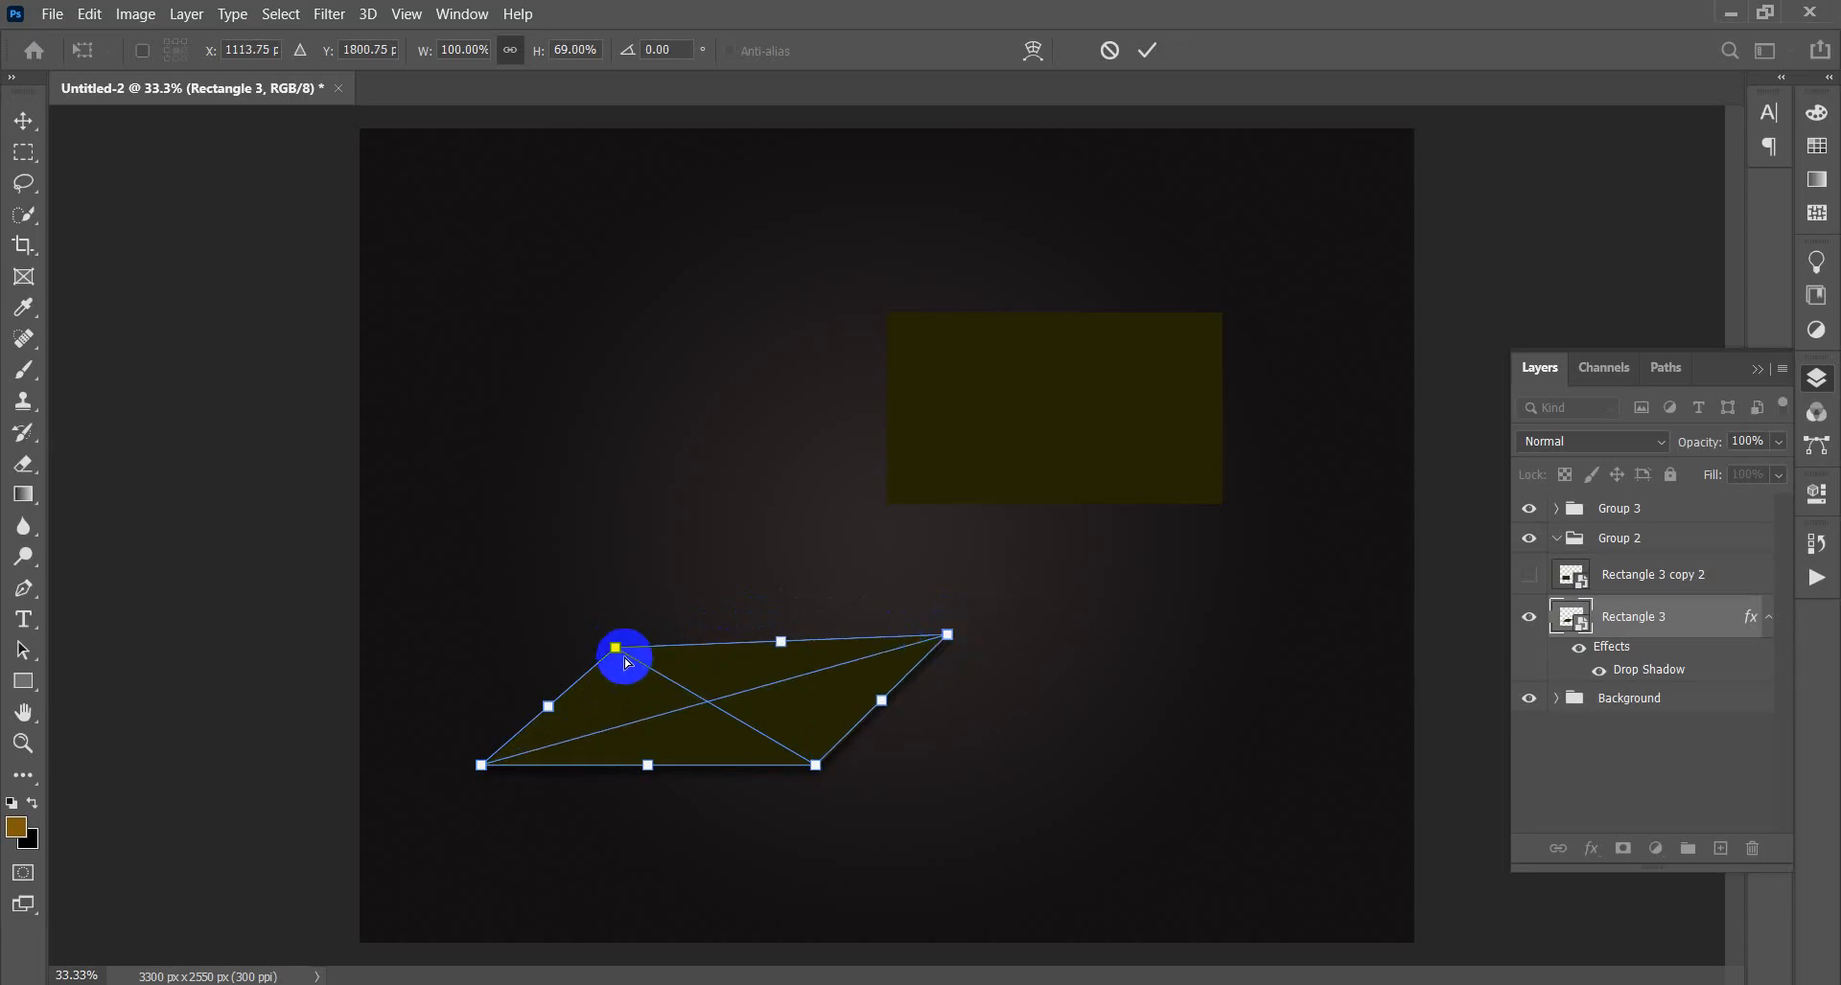
pyautogui.moveTo(615, 649); pyautogui.dragTo(661, 649)
pyautogui.moveTo(950, 648); pyautogui.dragTo(949, 646)
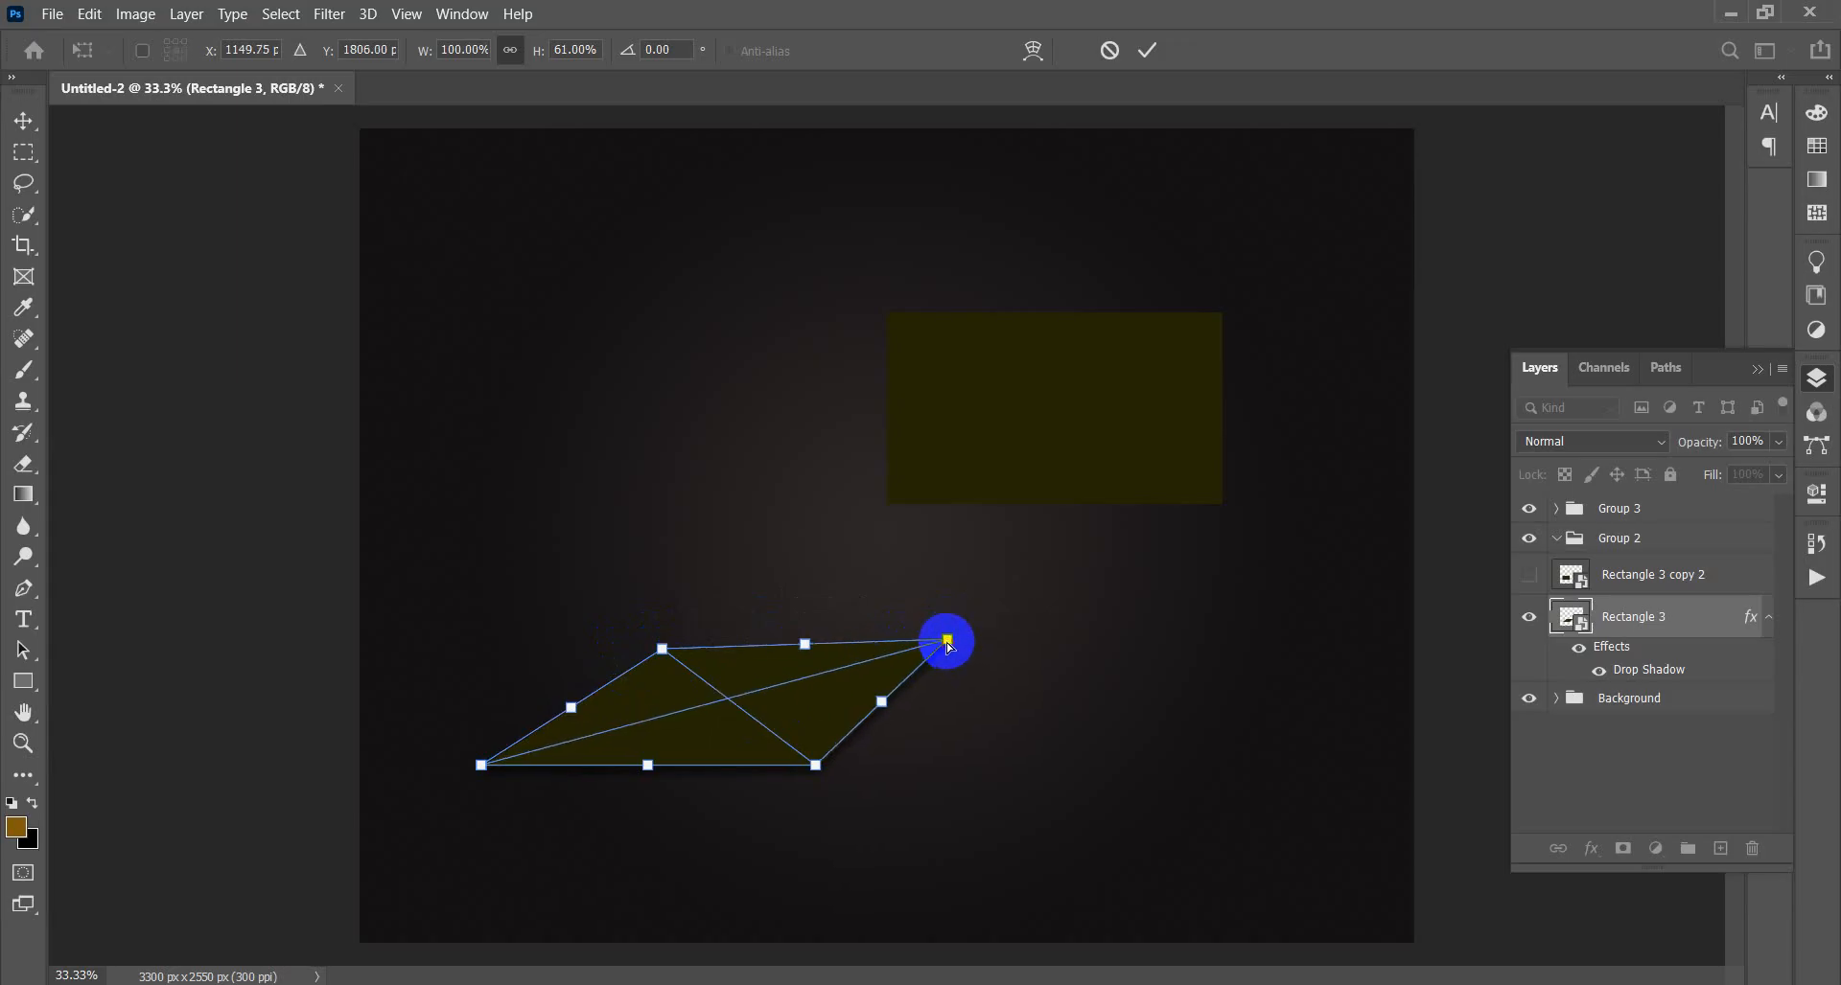
pyautogui.moveTo(668, 656); pyautogui.dragTo(658, 652)
pyautogui.moveTo(941, 640); pyautogui.dragTo(970, 641)
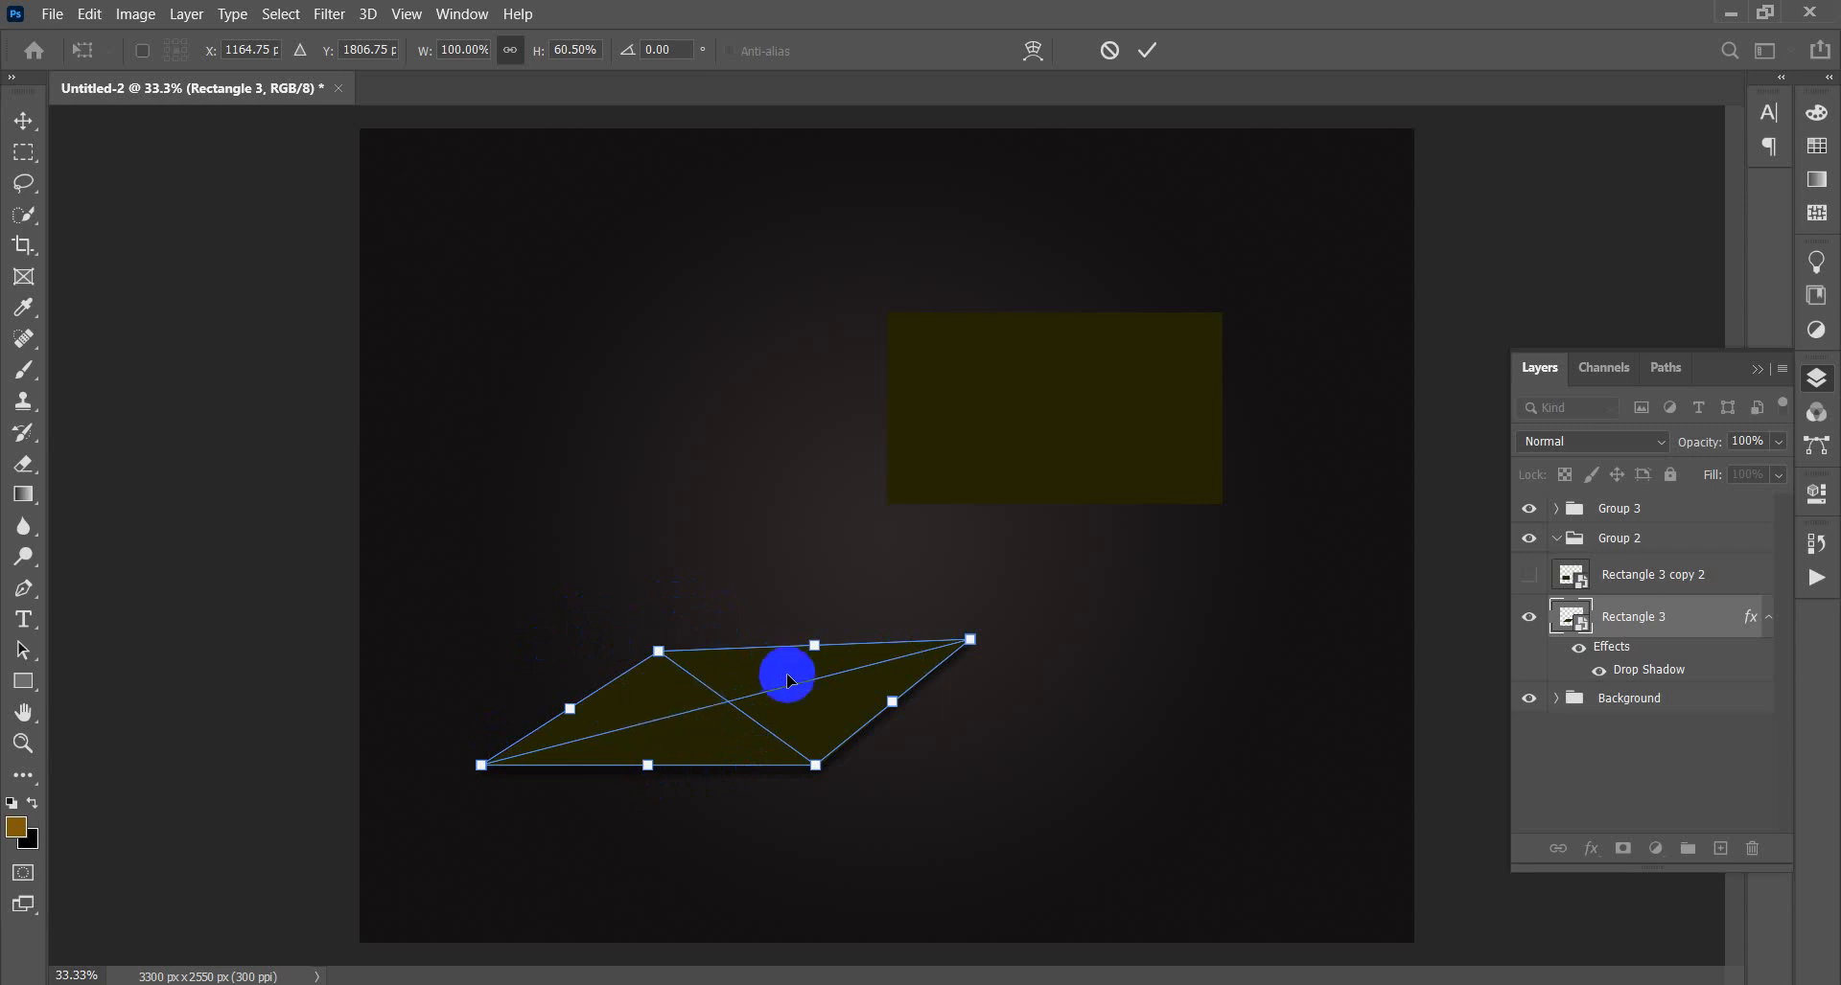
# - Readjust the distorted card's upper corners into a flat, right-leaning parallelogram and apply the transformation
pyautogui.moveTo(658, 652); pyautogui.dragTo(476, 464)
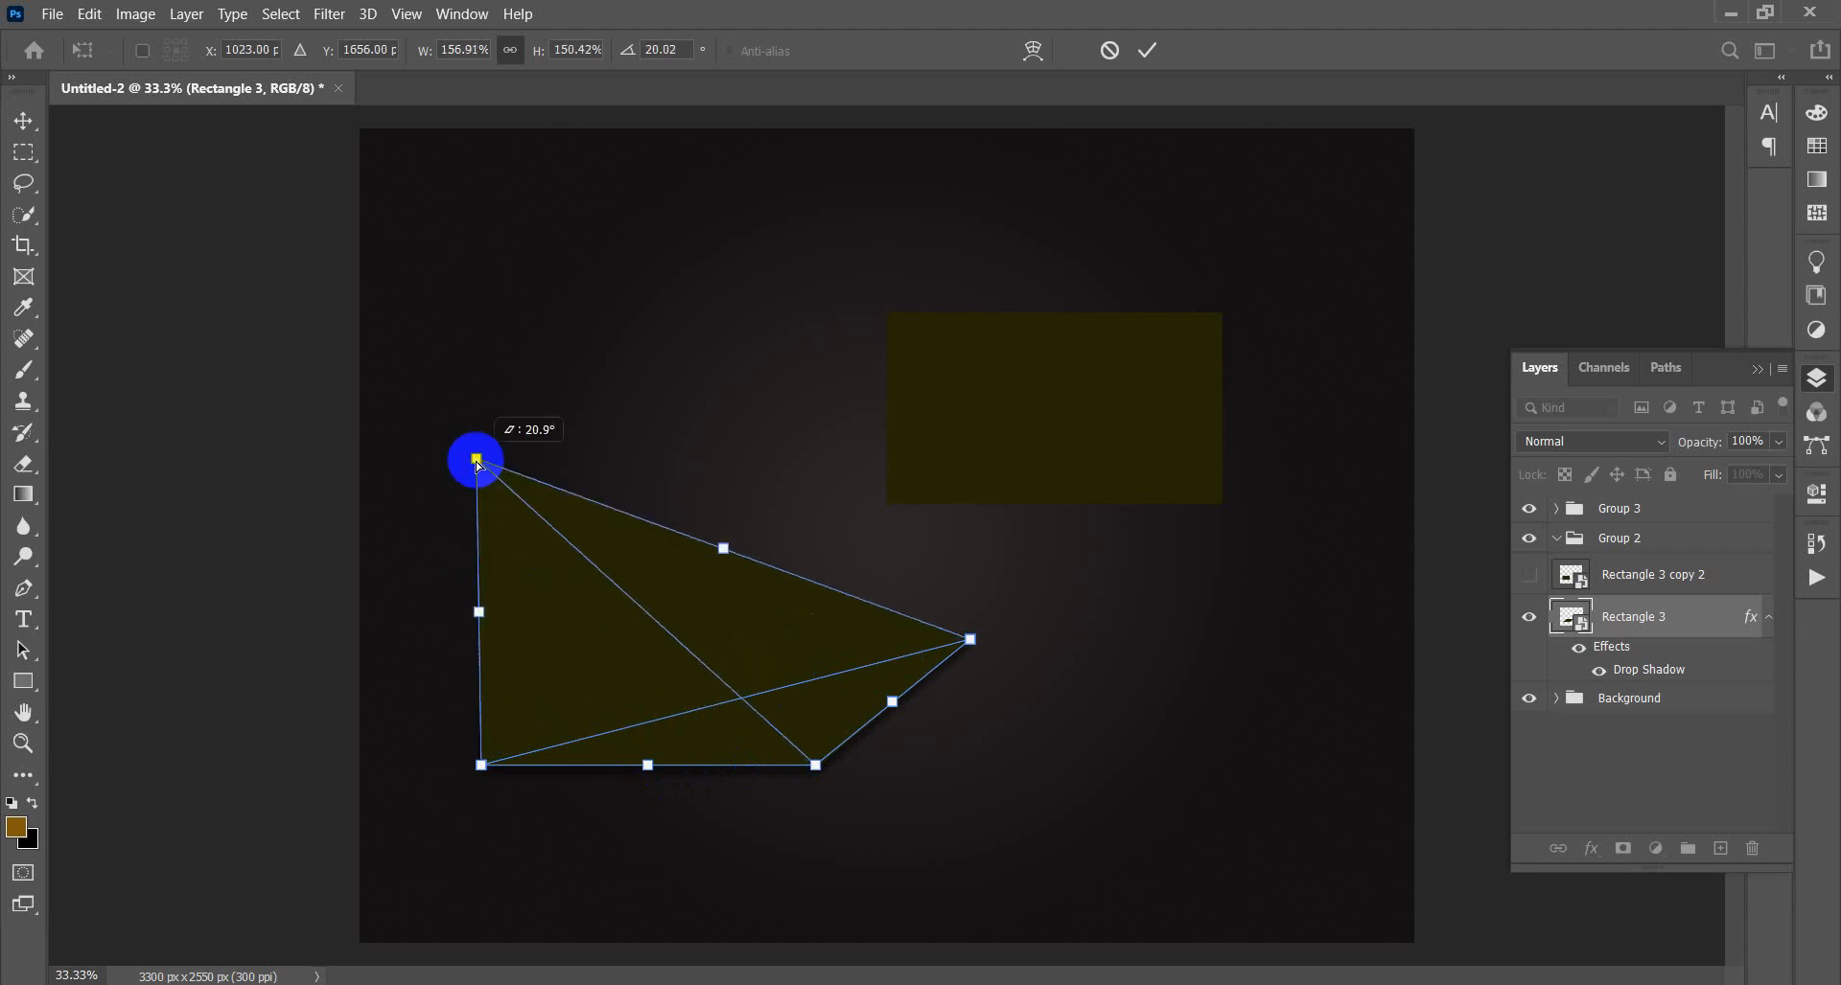
pyautogui.moveTo(966, 641); pyautogui.dragTo(761, 650)
pyautogui.moveTo(477, 462); pyautogui.dragTo(489, 610)
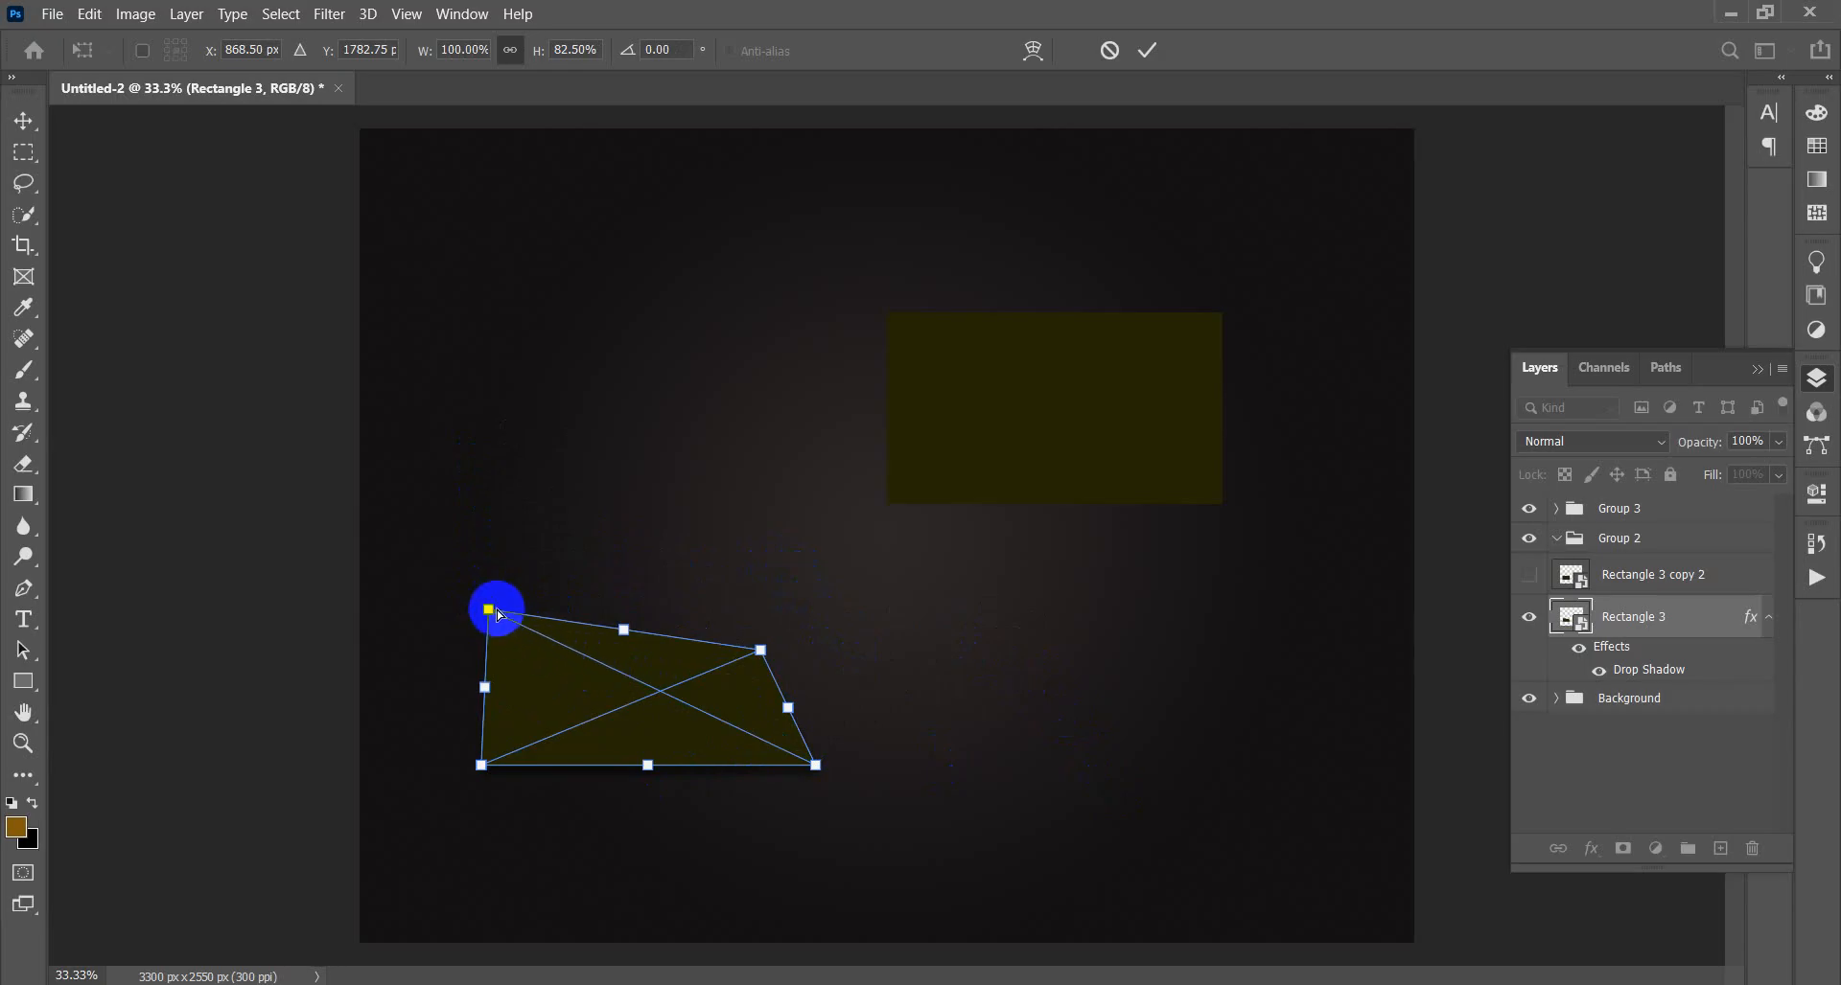
pyautogui.moveTo(489, 610); pyautogui.dragTo(940, 630)
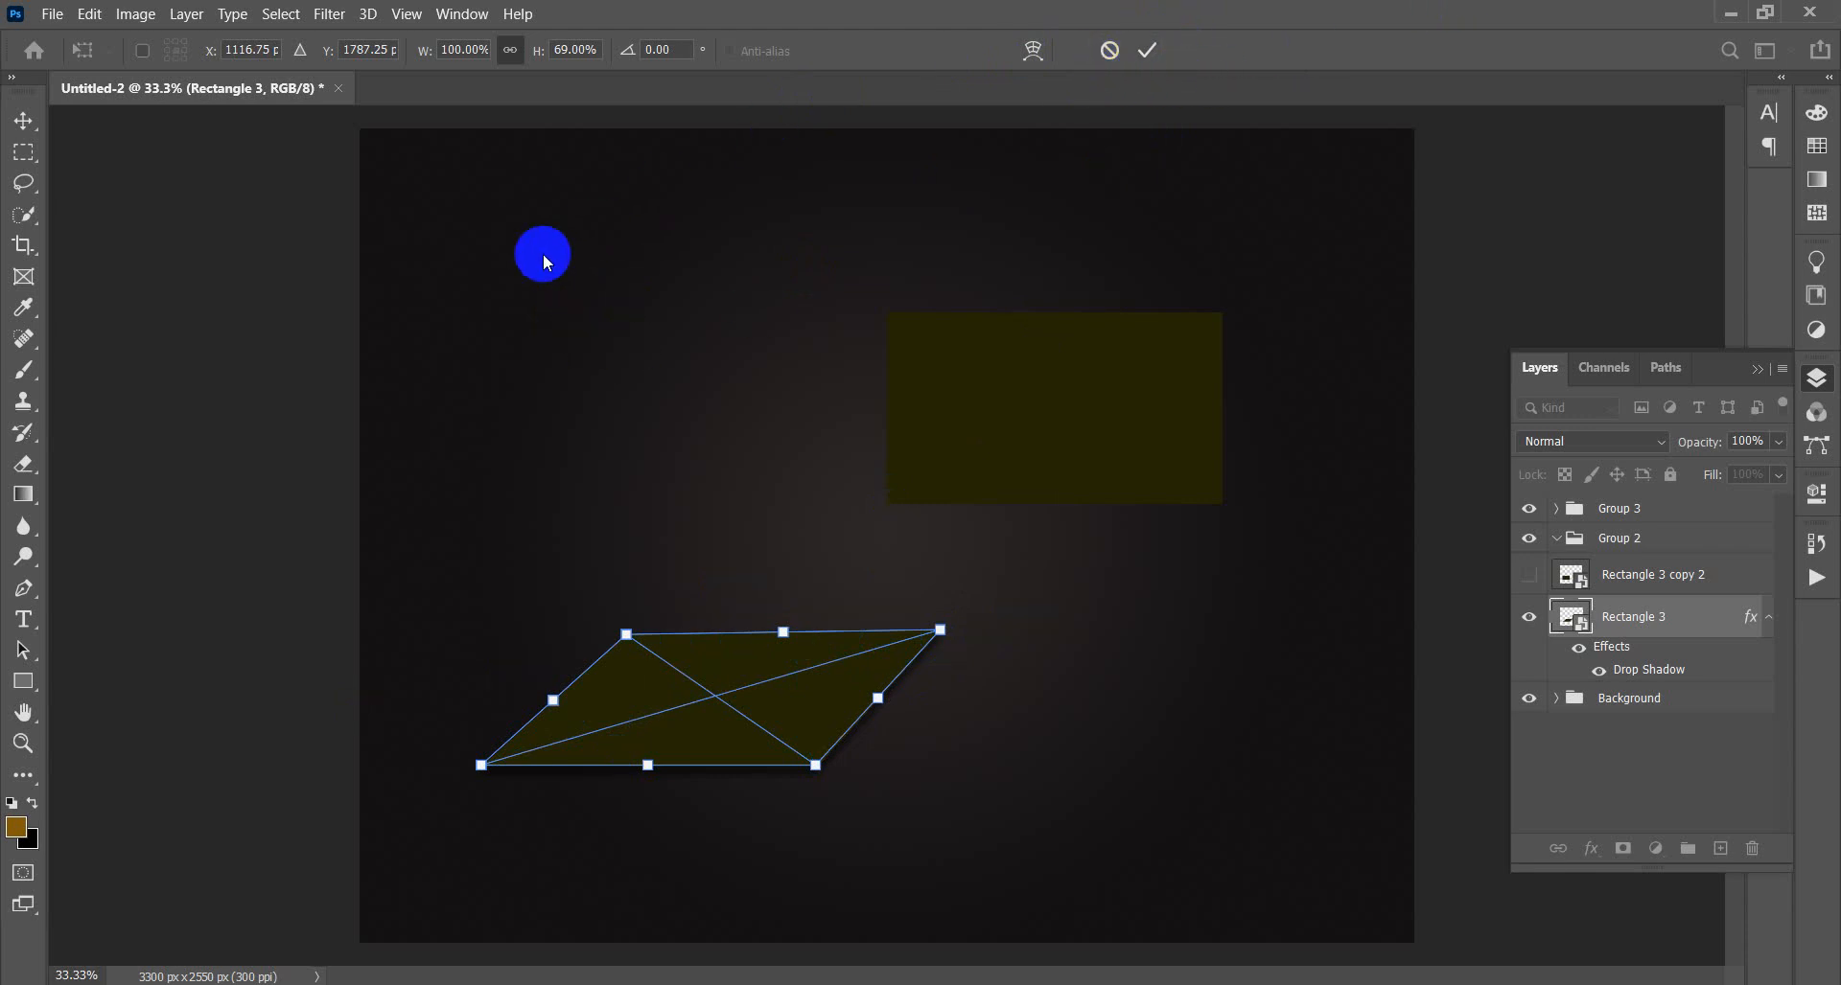
pyautogui.press('Return')
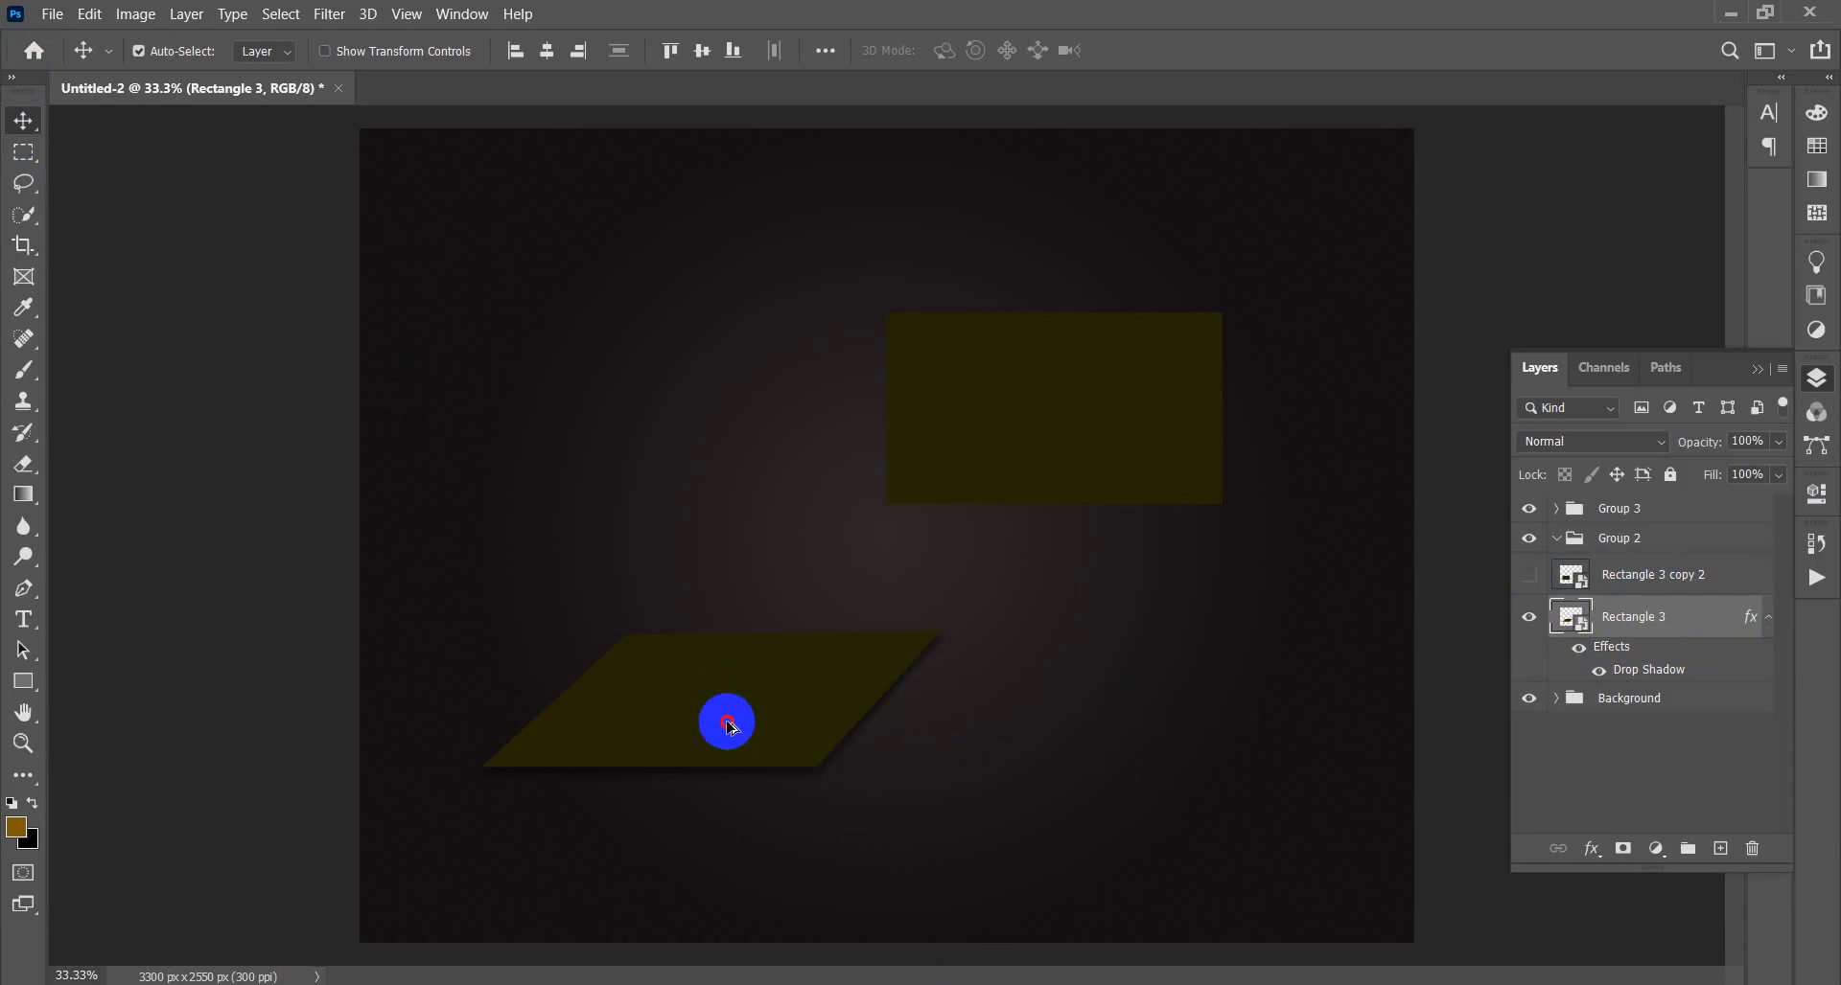
# - Duplicate the distorted card upward repeatedly to build a loose stack, offsetting one middle card to the right
pyautogui.moveTo(725, 717); pyautogui.dragTo(729, 650)
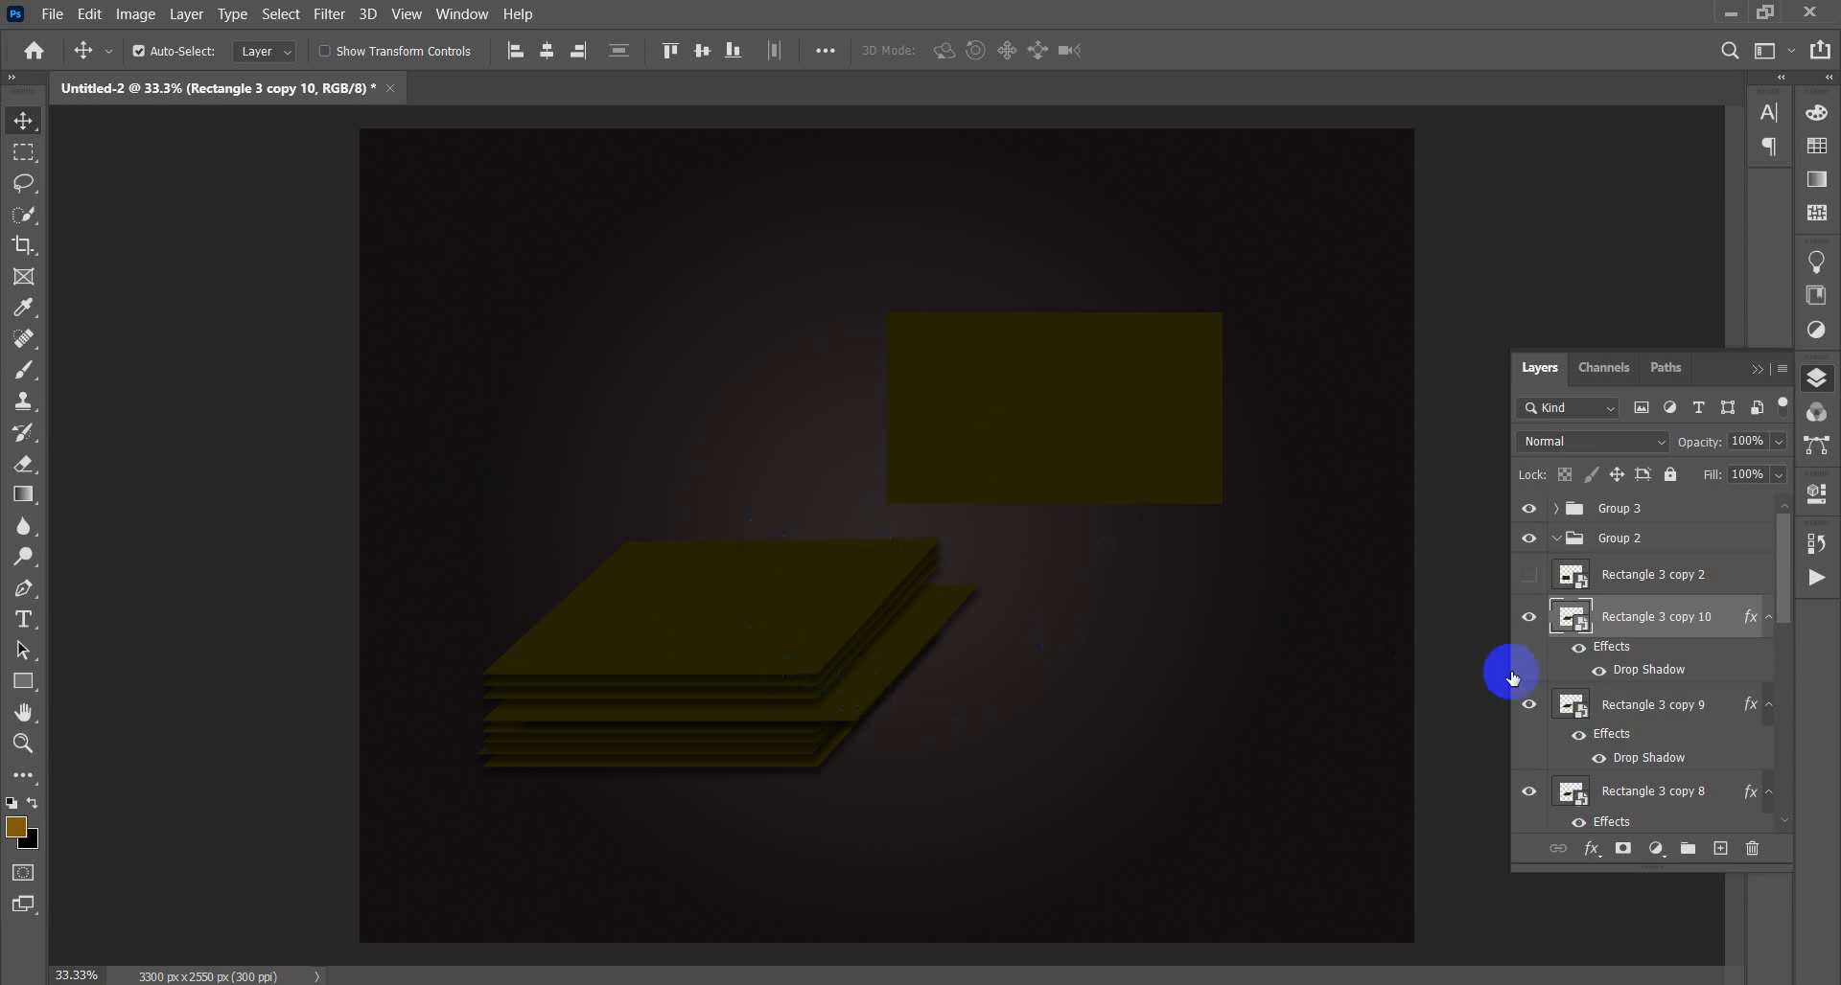
pyautogui.scroll(-3, 1644, 747)
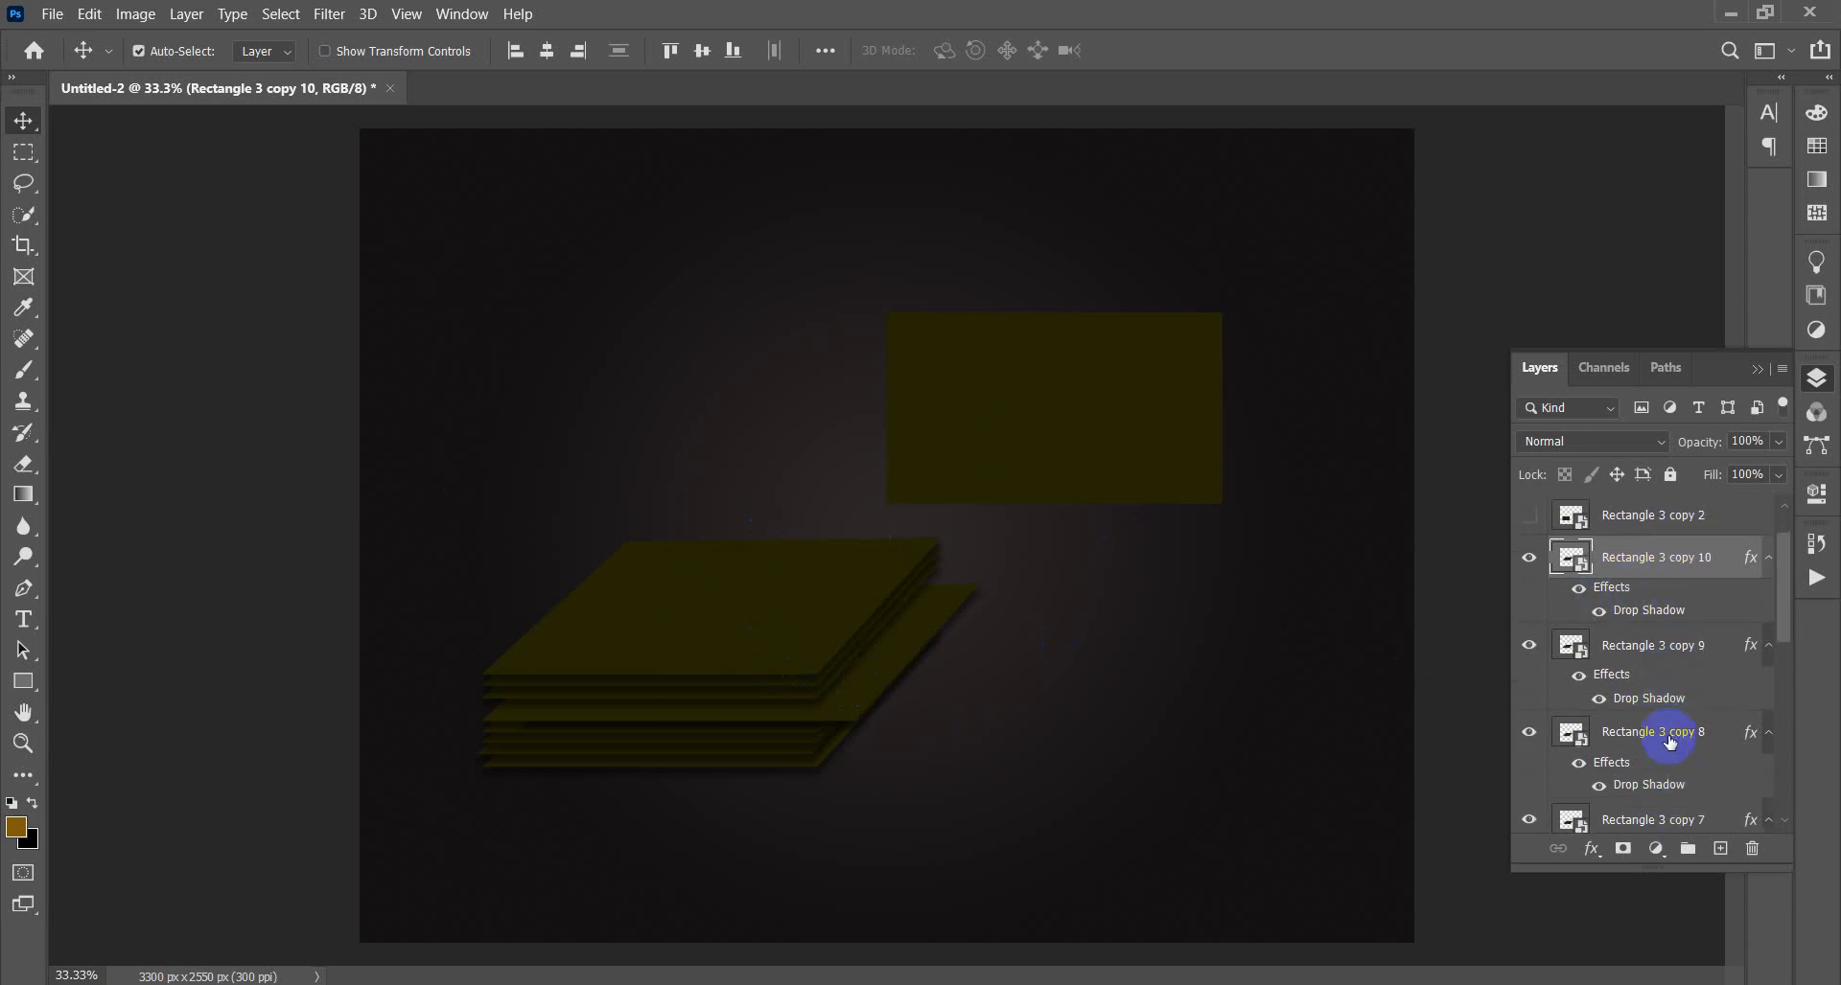
pyautogui.scroll(-3, 1652, 764)
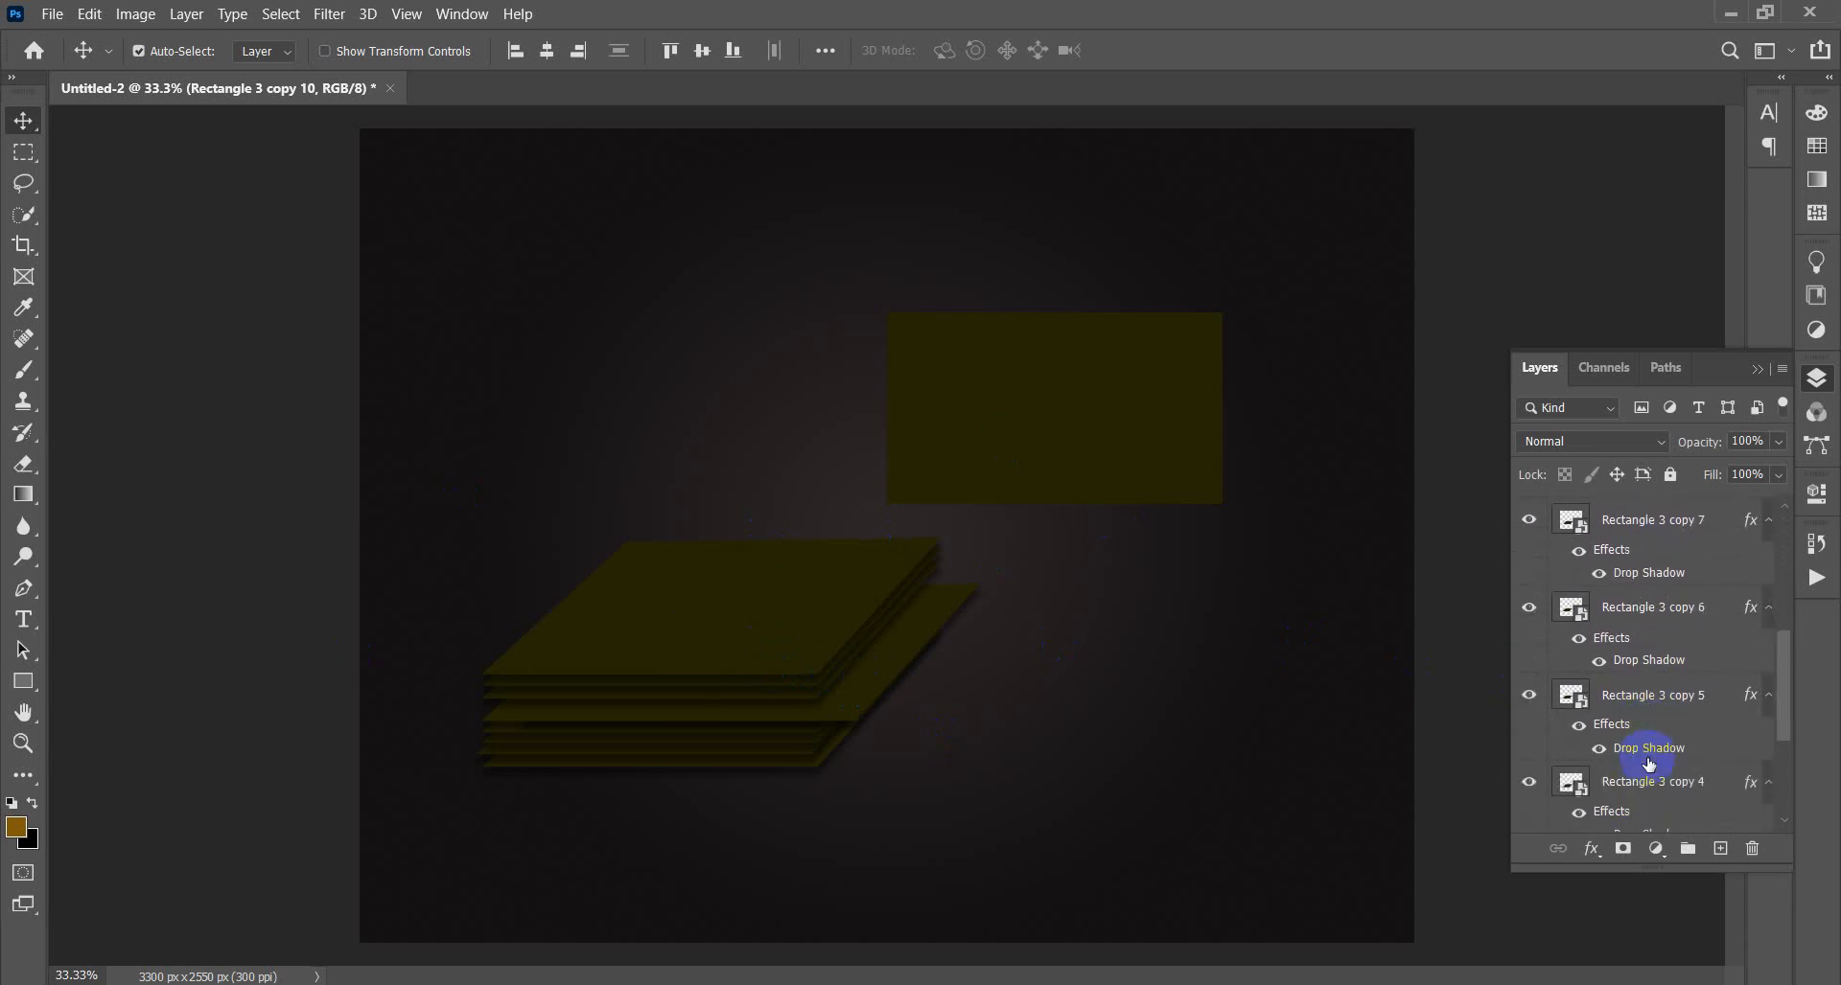
pyautogui.scroll(5, 1650, 762)
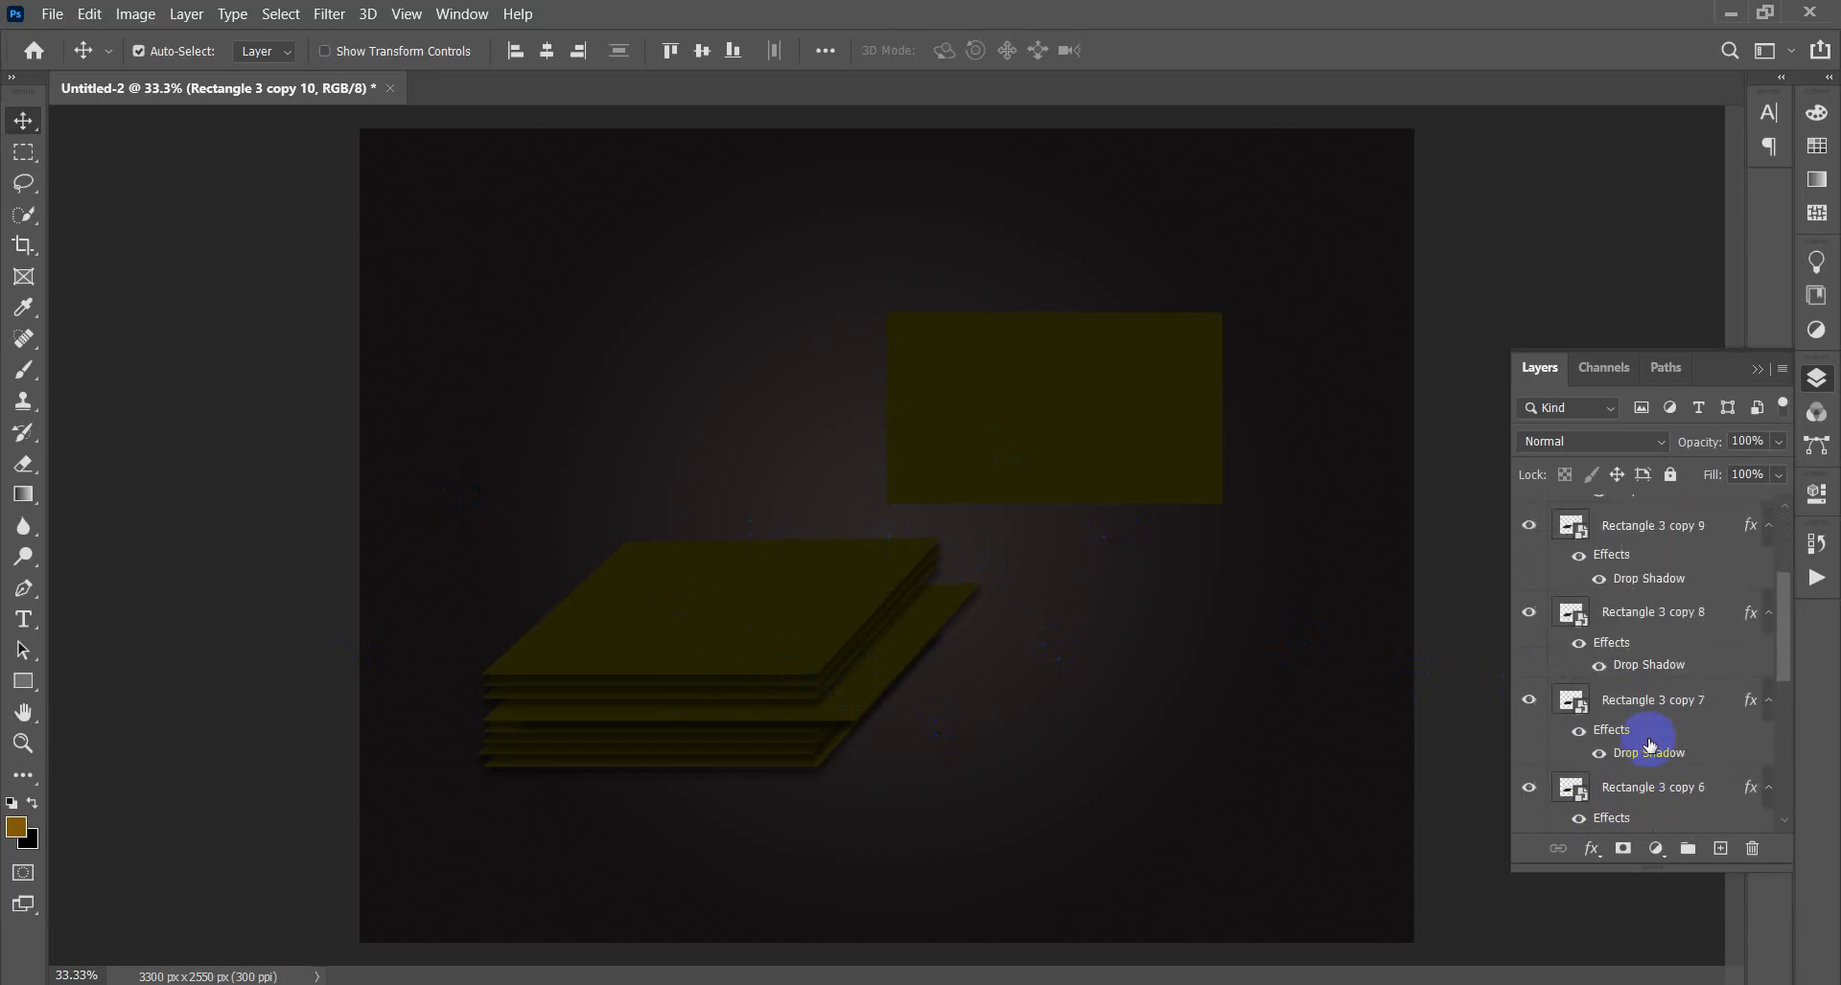
pyautogui.scroll(1, 1649, 736)
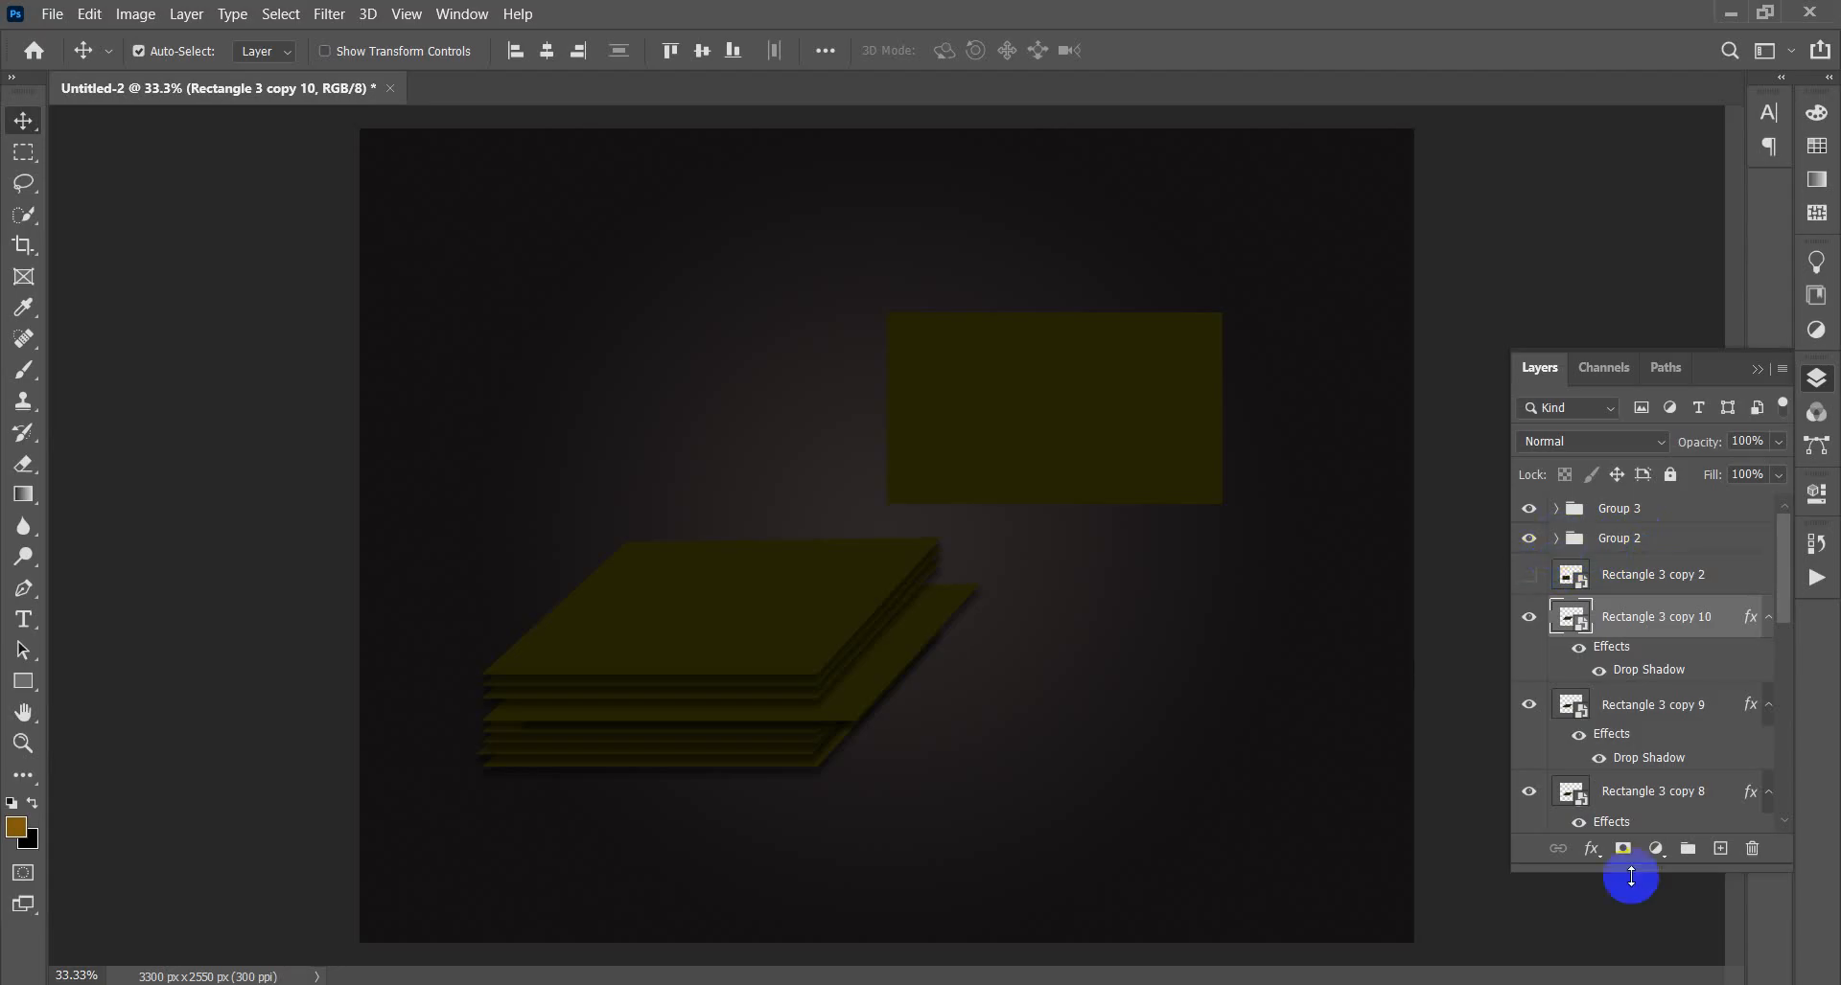
# - Examine the card layers from Rectangle 3 copy 10 down to the Background group, and the contents of Group 3
pyautogui.scroll(-5, 1625, 779)
pyautogui.scroll(-3, 1602, 767)
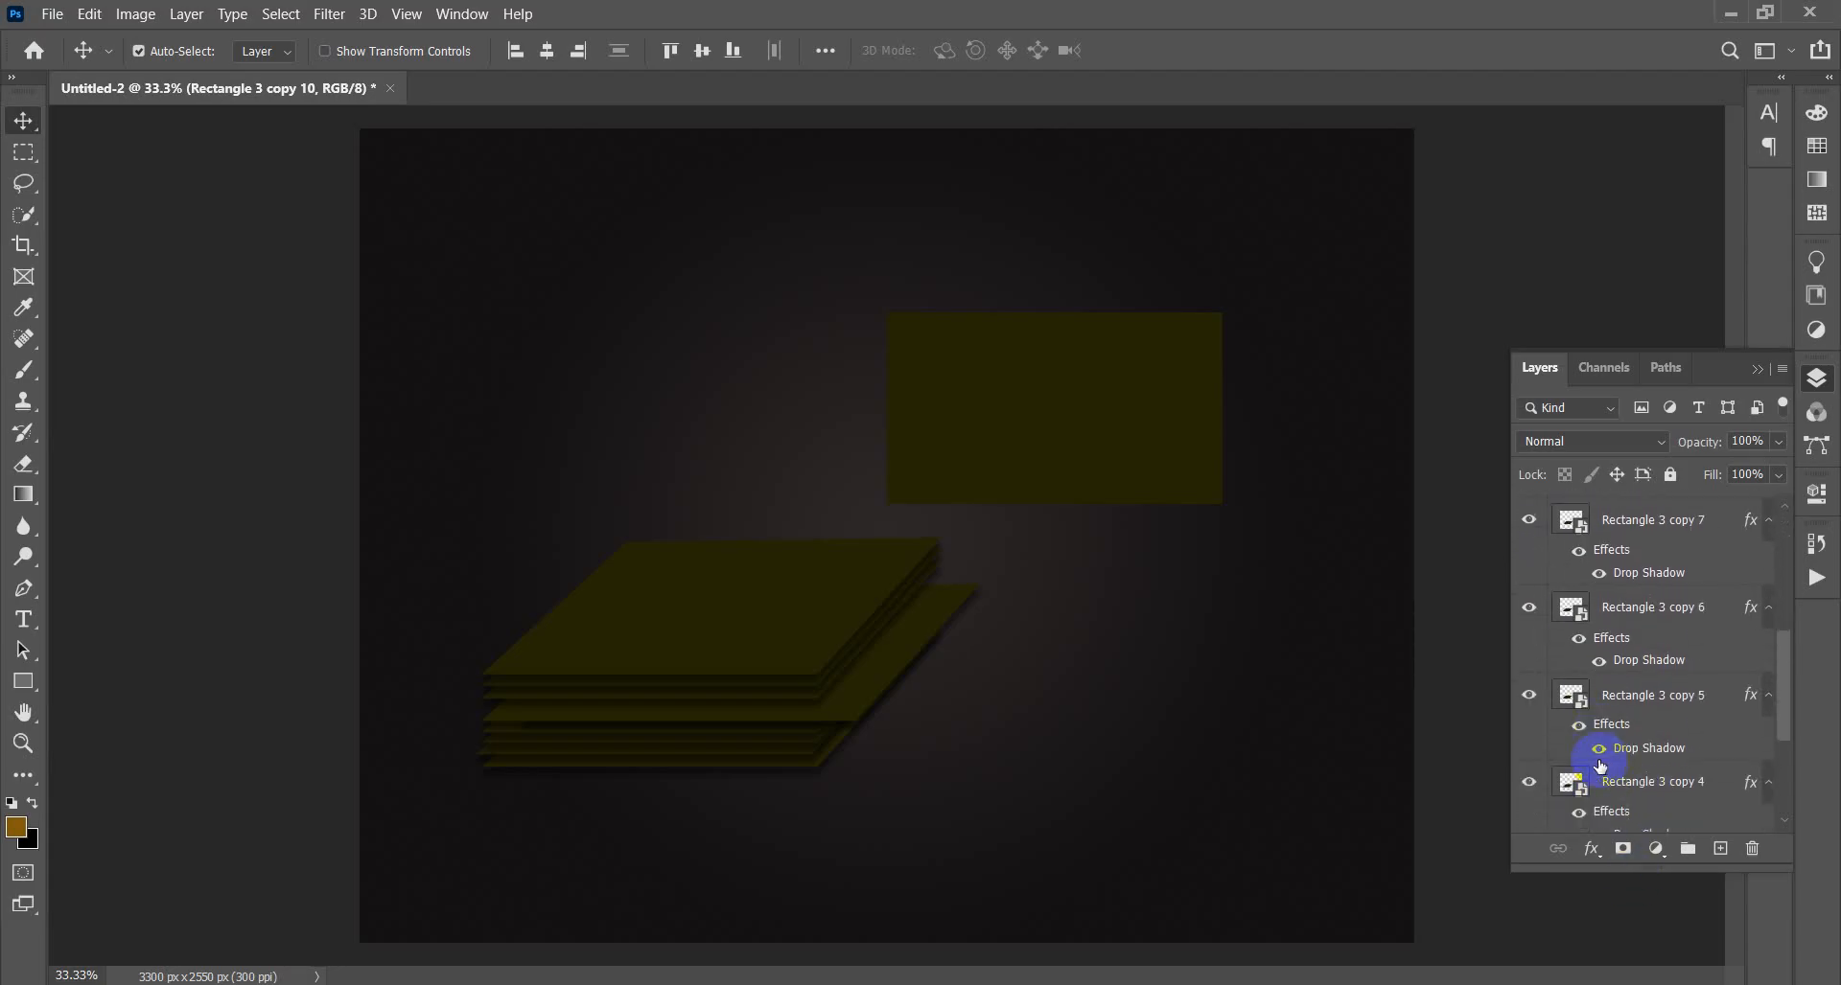
pyautogui.moveTo(1780, 712); pyautogui.dragTo(1774, 800)
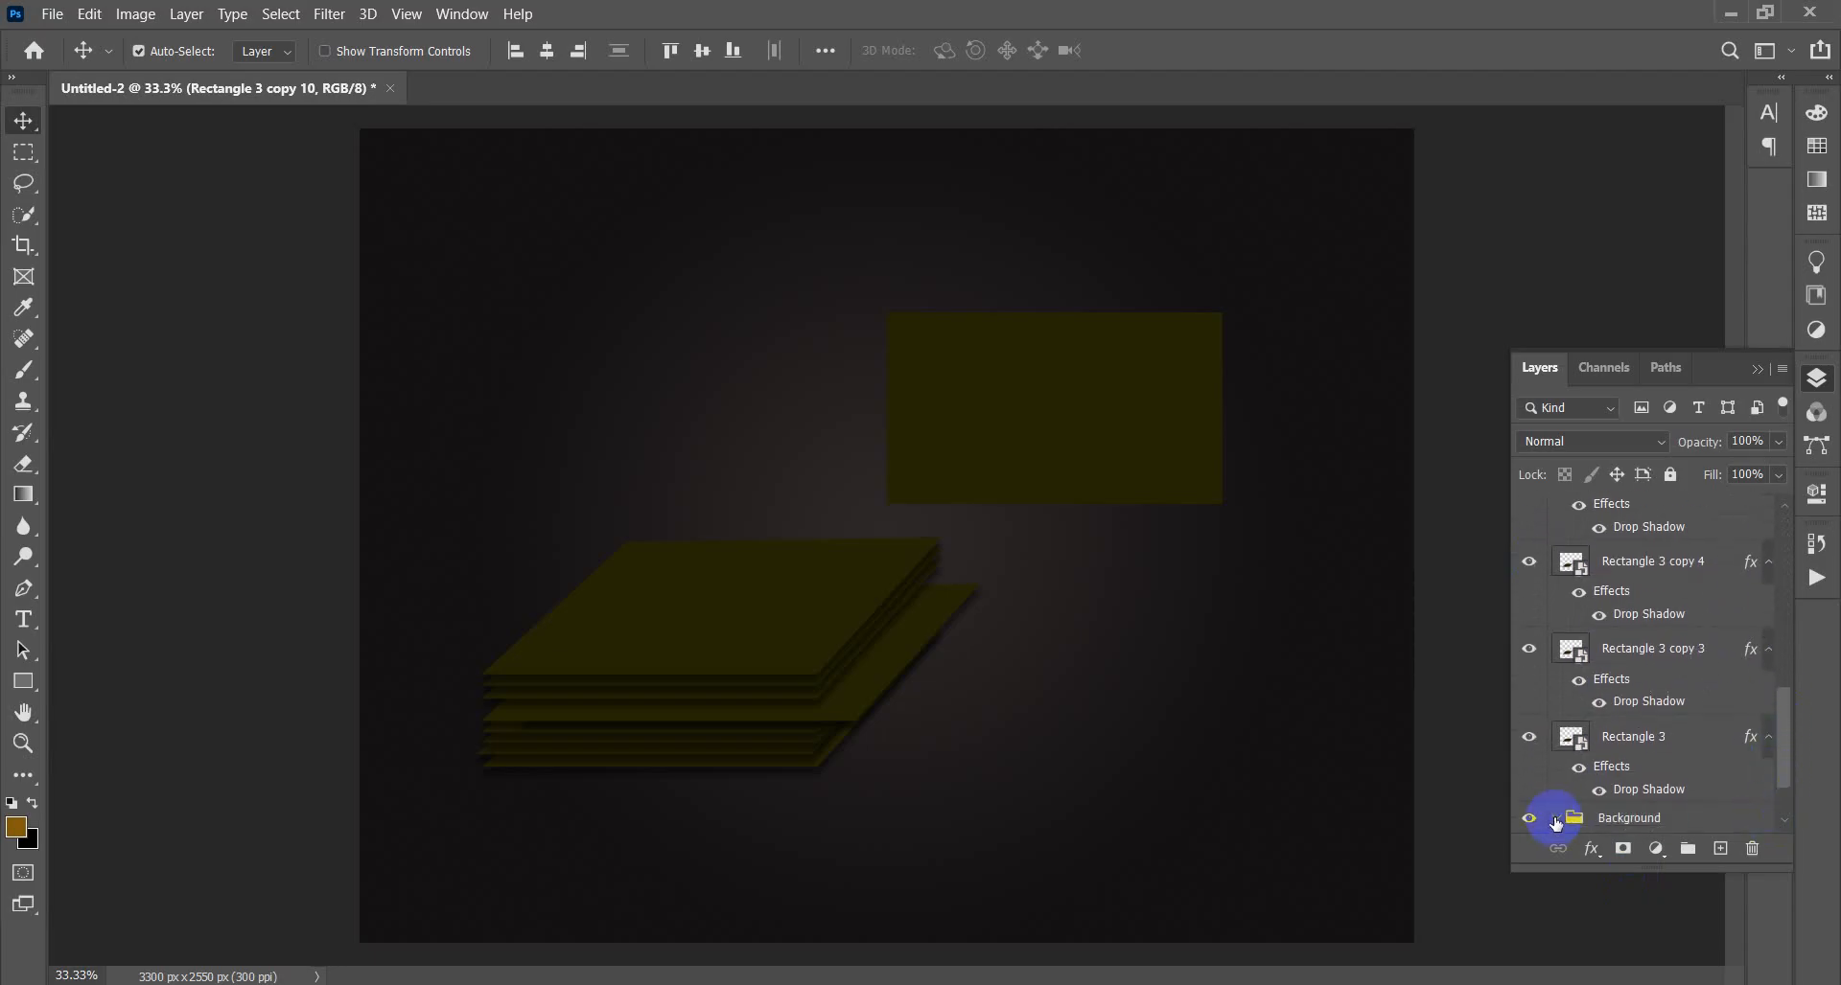
pyautogui.moveTo(1782, 765); pyautogui.dragTo(1810, 423)
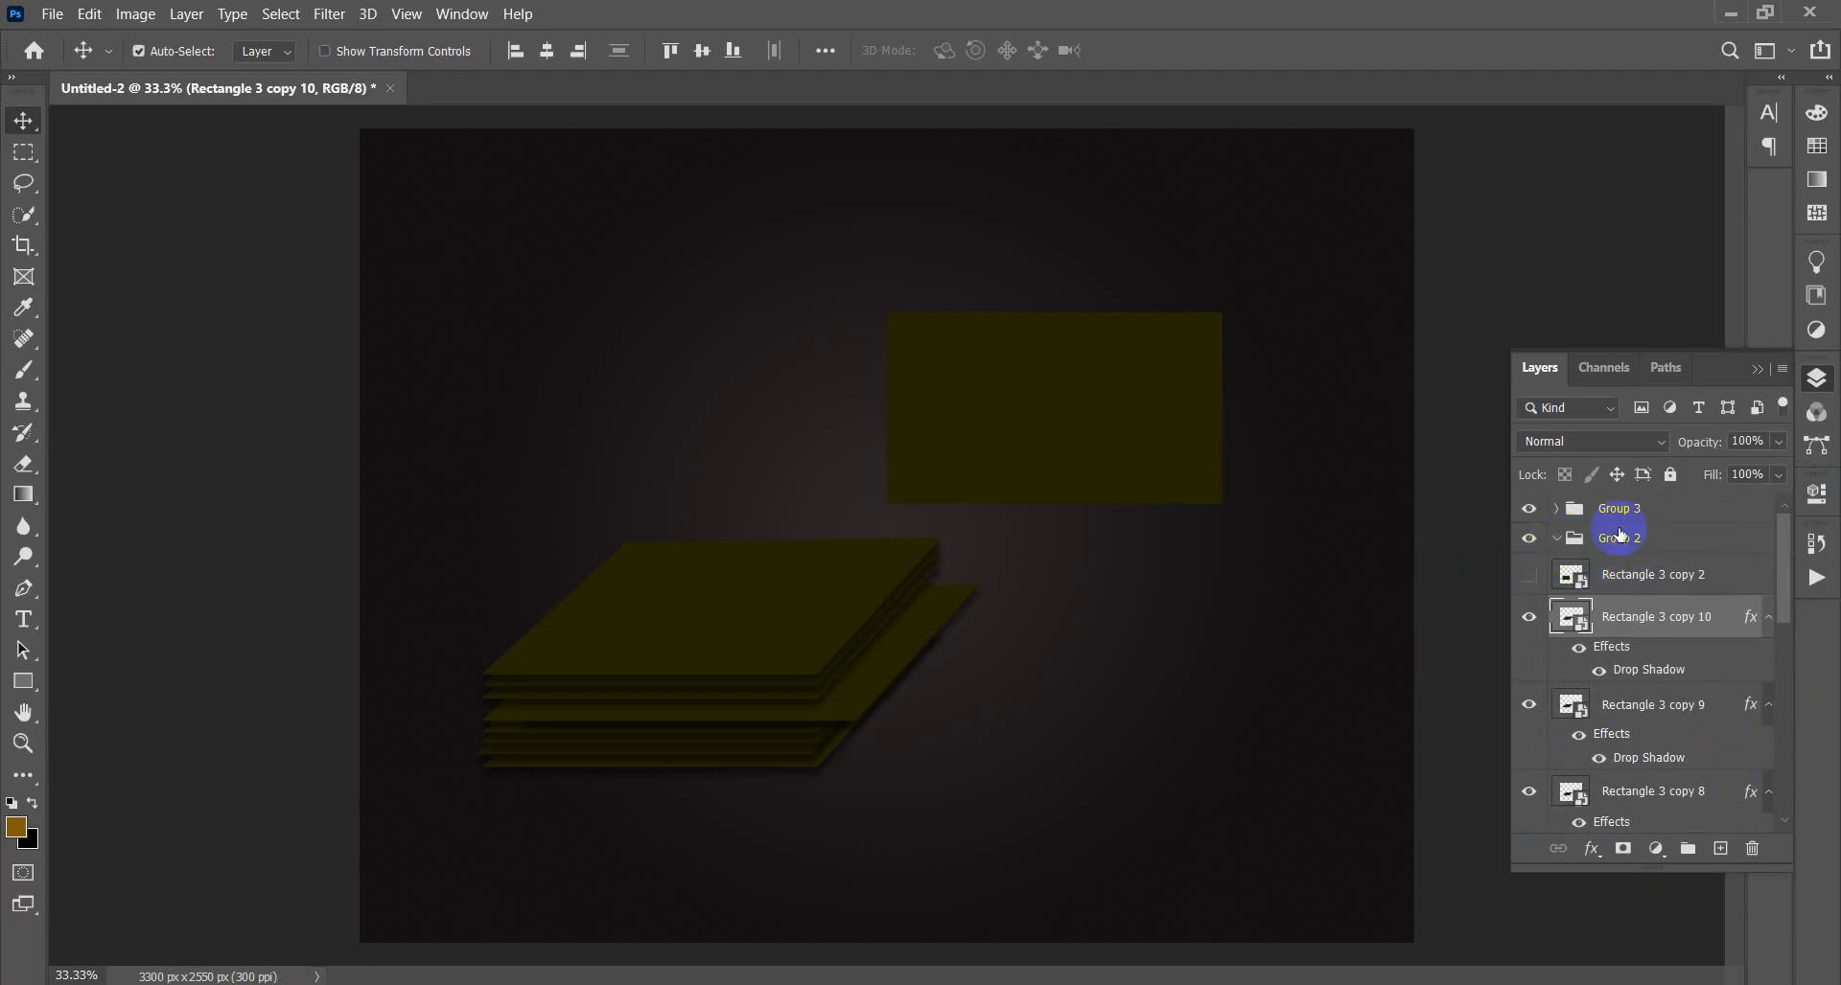
pyautogui.click(1556, 509)
pyautogui.click(1556, 509)
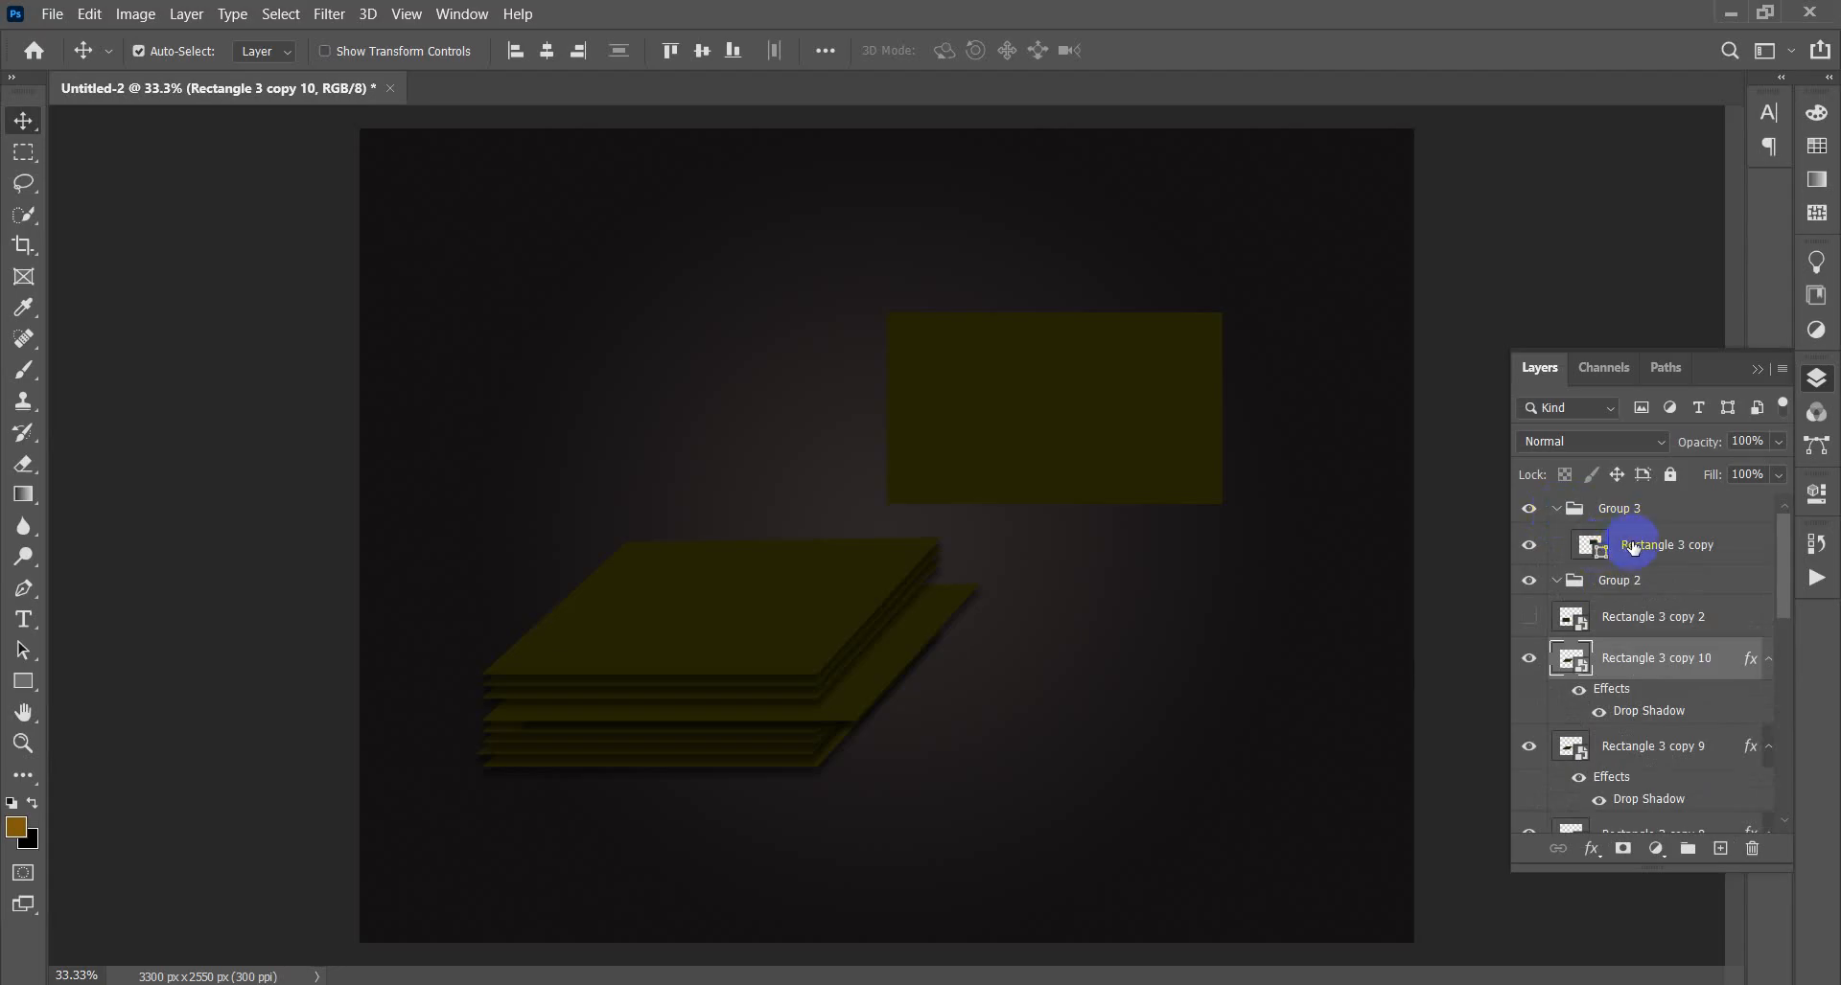
pyautogui.click(1557, 509)
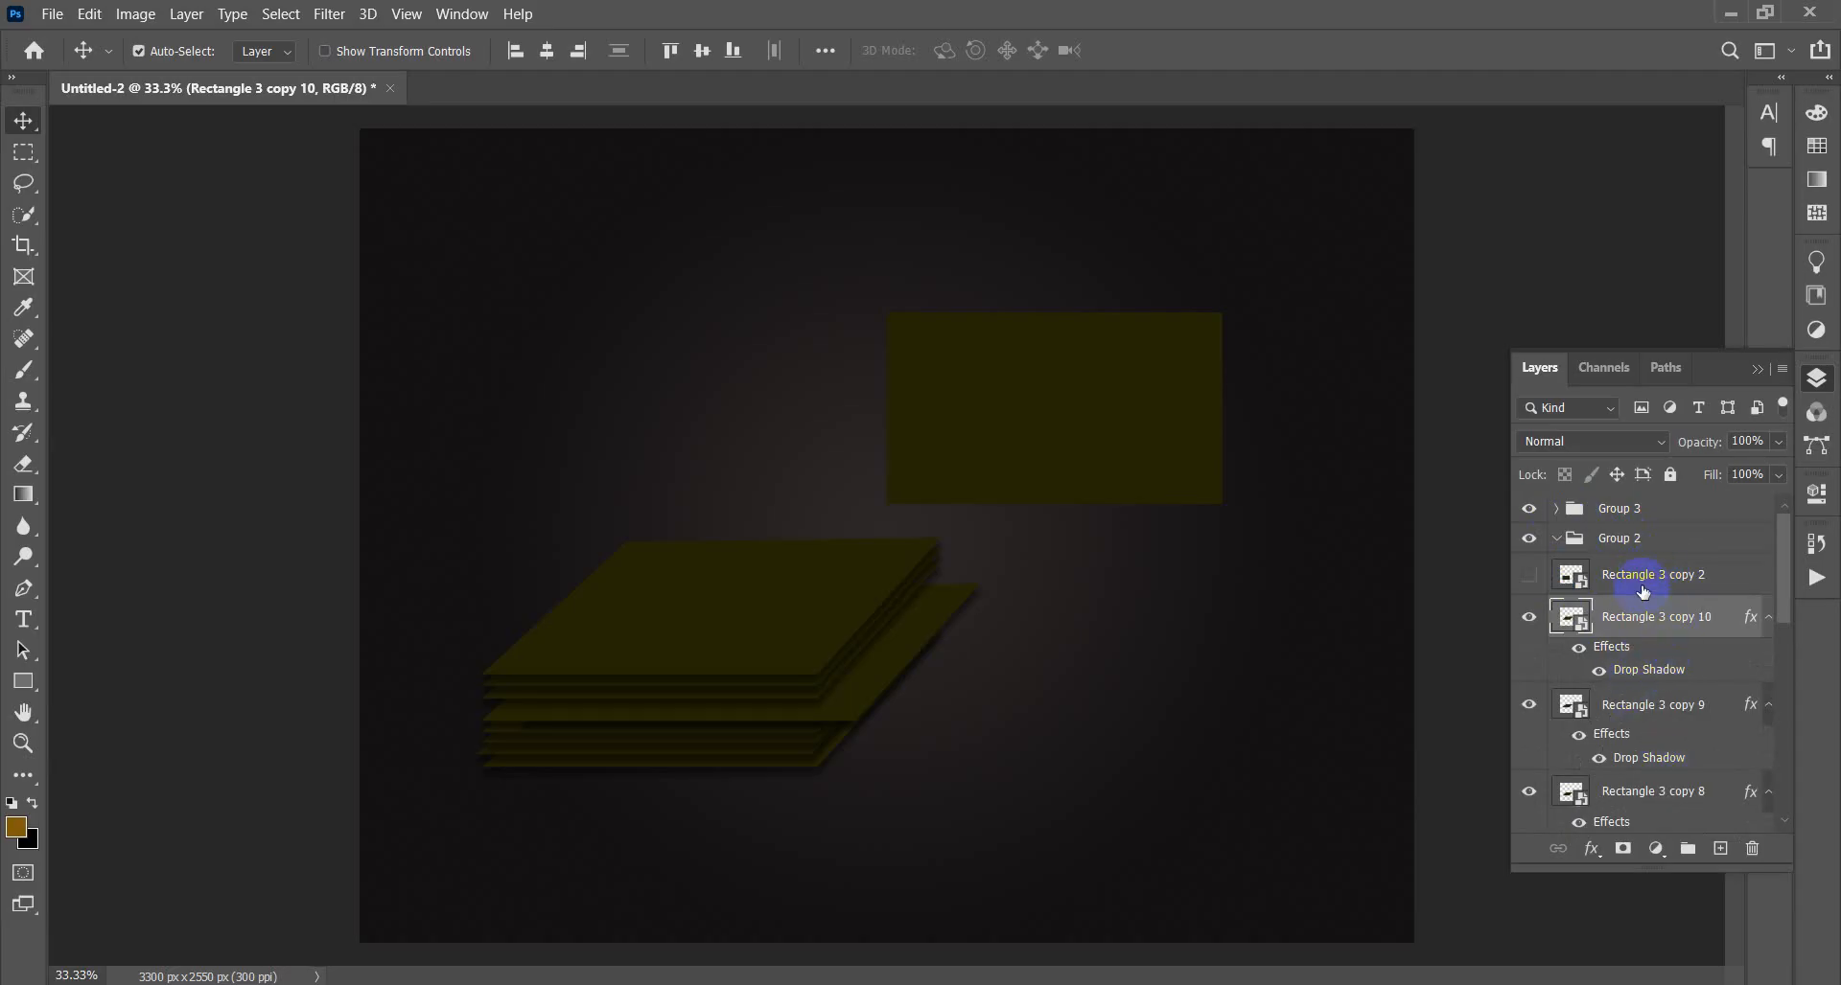
pyautogui.scroll(-5, 1687, 671)
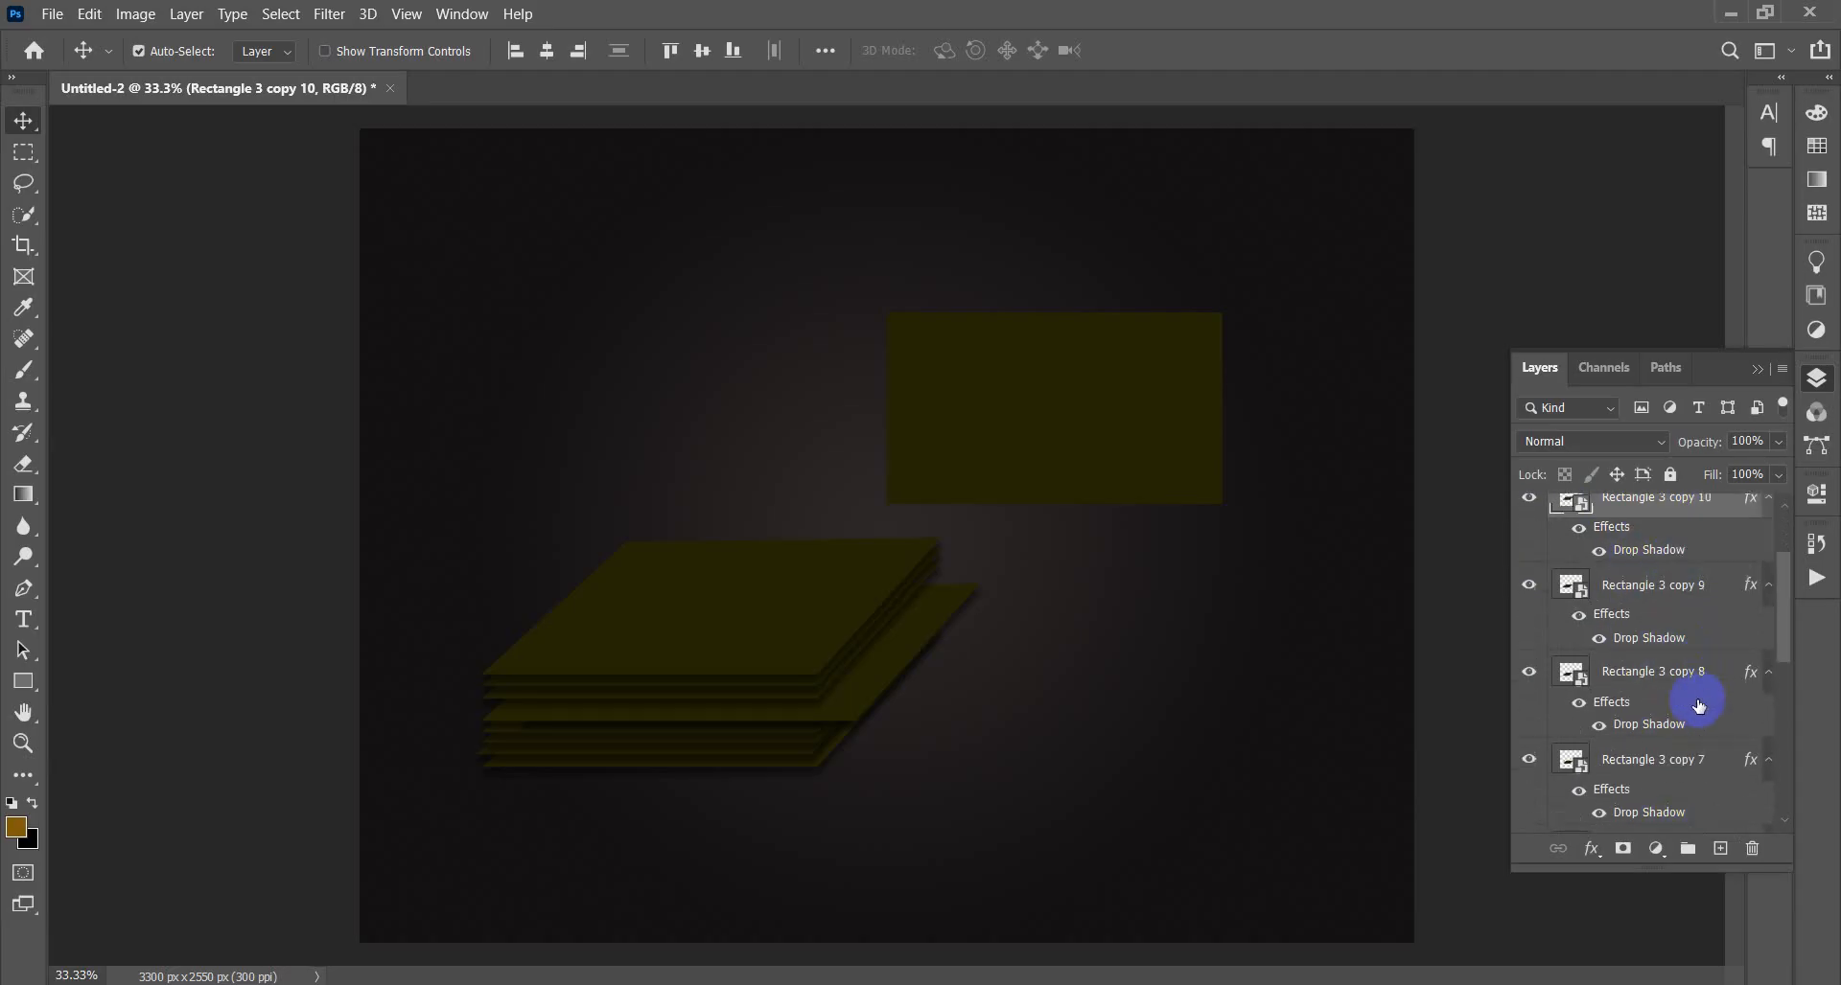
pyautogui.scroll(6, 1644, 738)
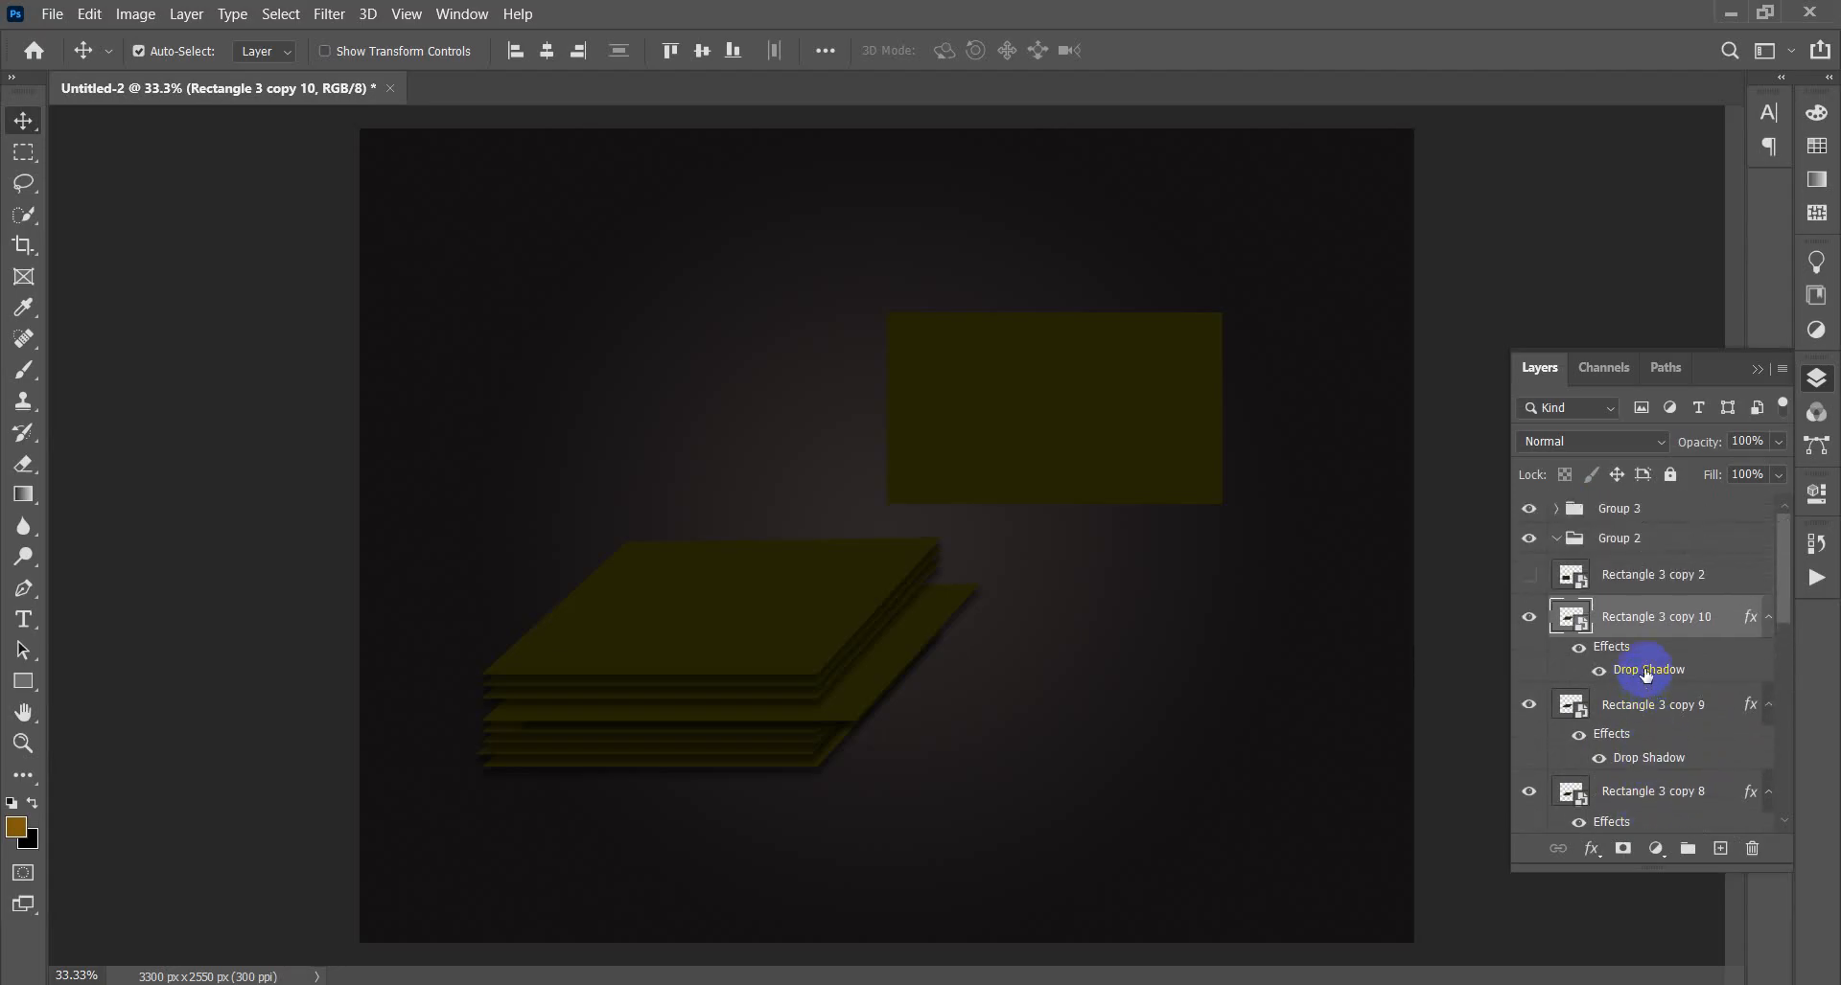
# - Try to select all the stacked card layers from Rectangle 3 copy 10 through Rectangle 3, together with the hidden Rectangle 3 copy 2
pyautogui.keyDown('shift'); pyautogui.click(1636, 579); pyautogui.keyUp('shift')
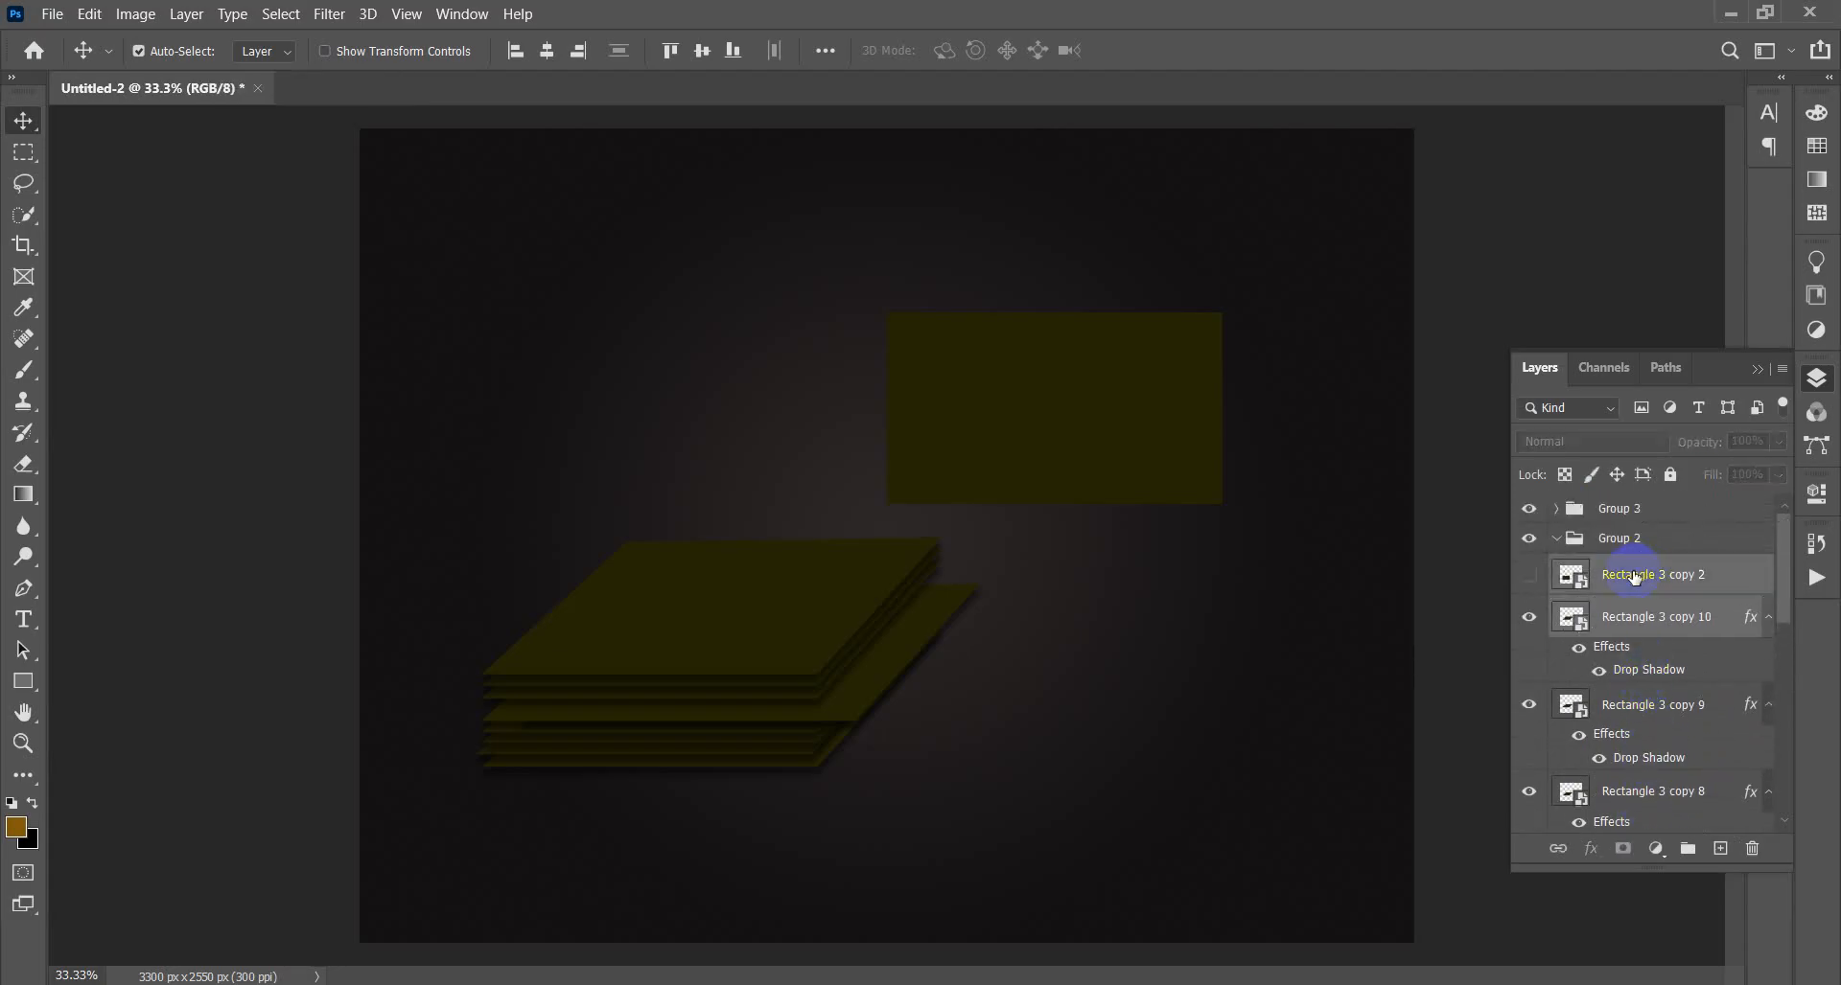
pyautogui.click(1655, 669)
pyautogui.keyDown('shift'); pyautogui.click(1642, 585); pyautogui.keyUp('shift')
pyautogui.keyDown('shift'); pyautogui.click(1650, 719); pyautogui.keyUp('shift')
pyautogui.scroll(-1, 1653, 719)
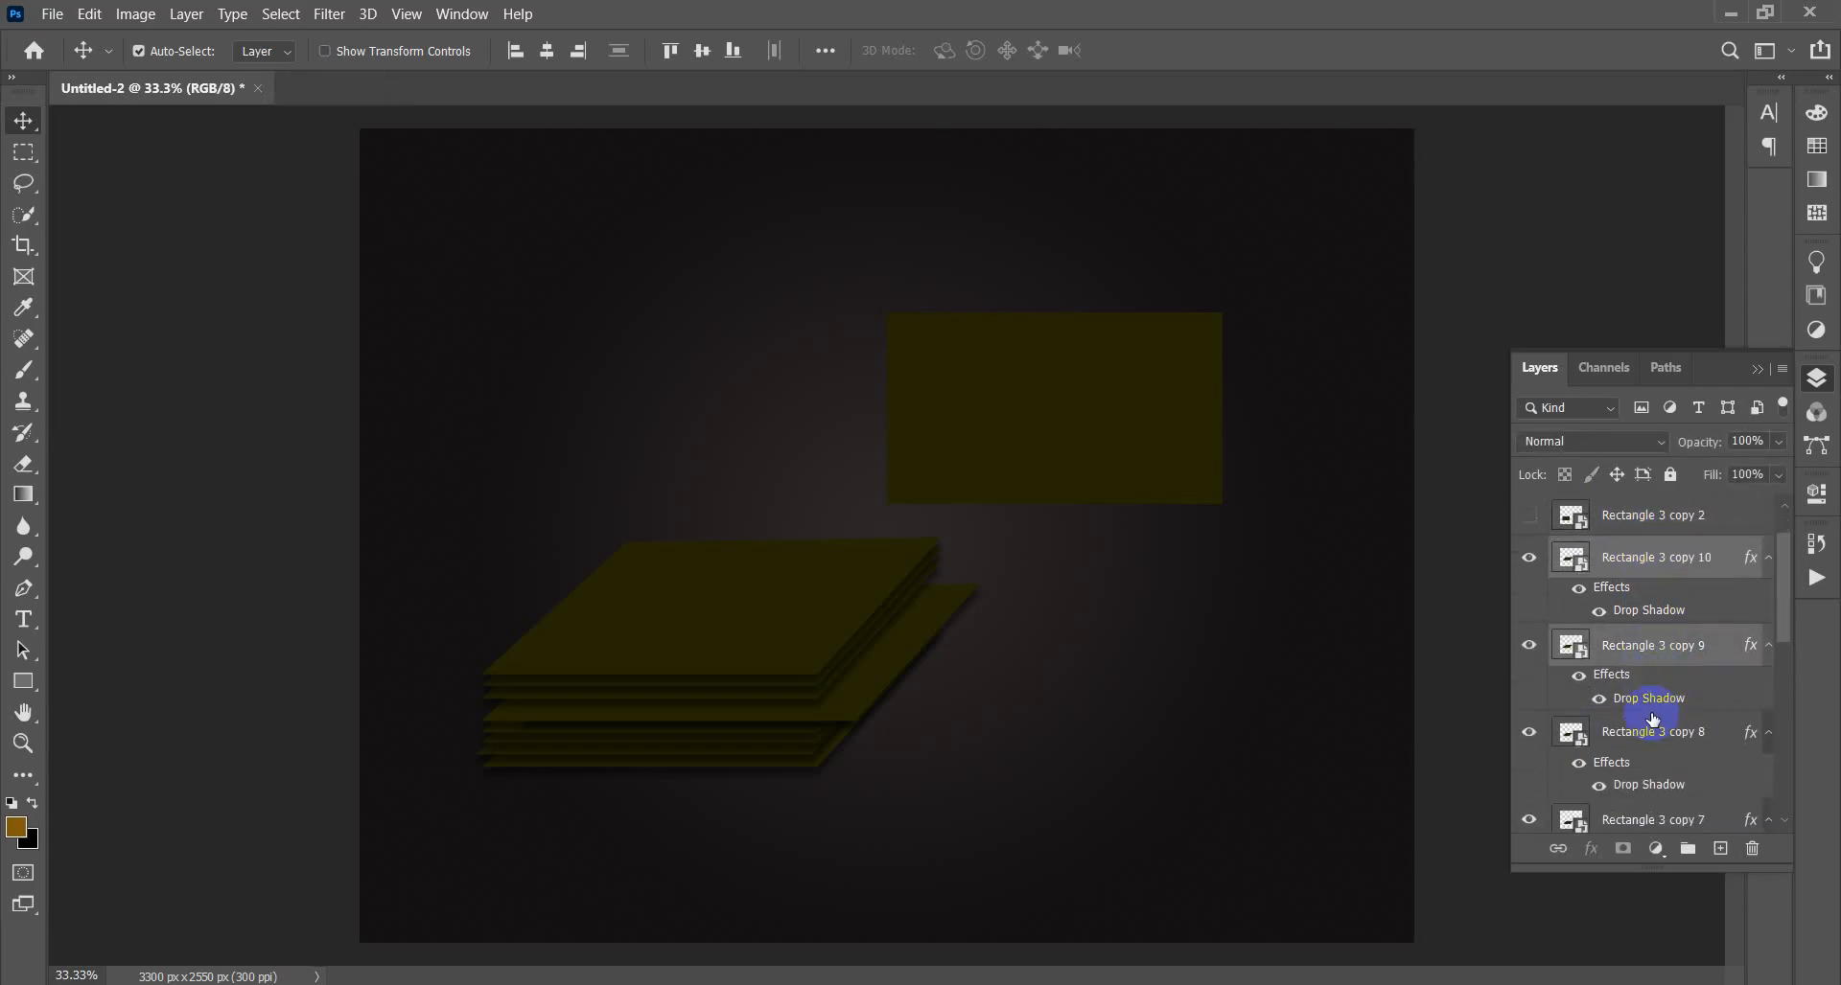
pyautogui.keyDown('shift'); pyautogui.click(1643, 739); pyautogui.keyUp('shift')
pyautogui.scroll(-1, 1644, 734)
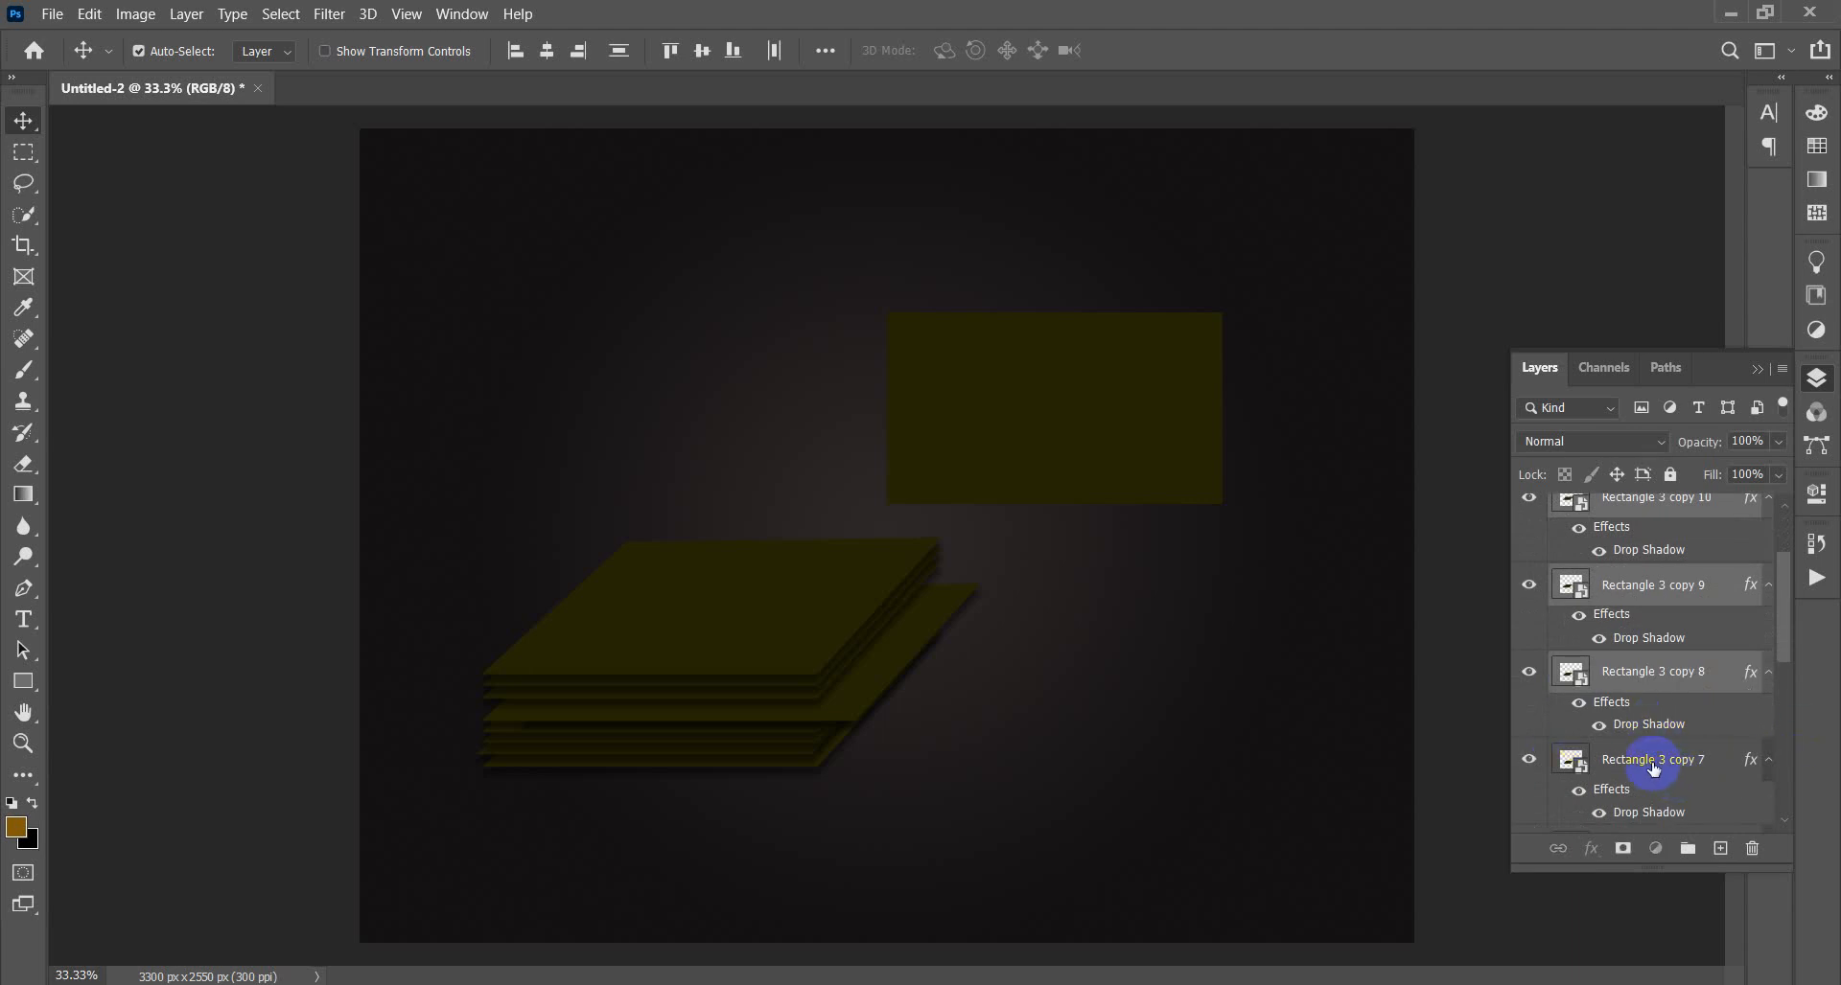
pyautogui.keyDown('shift'); pyautogui.click(1654, 767); pyautogui.keyUp('shift')
pyautogui.scroll(-1, 1647, 762)
pyautogui.keyDown('shift'); pyautogui.click(1658, 786); pyautogui.keyUp('shift')
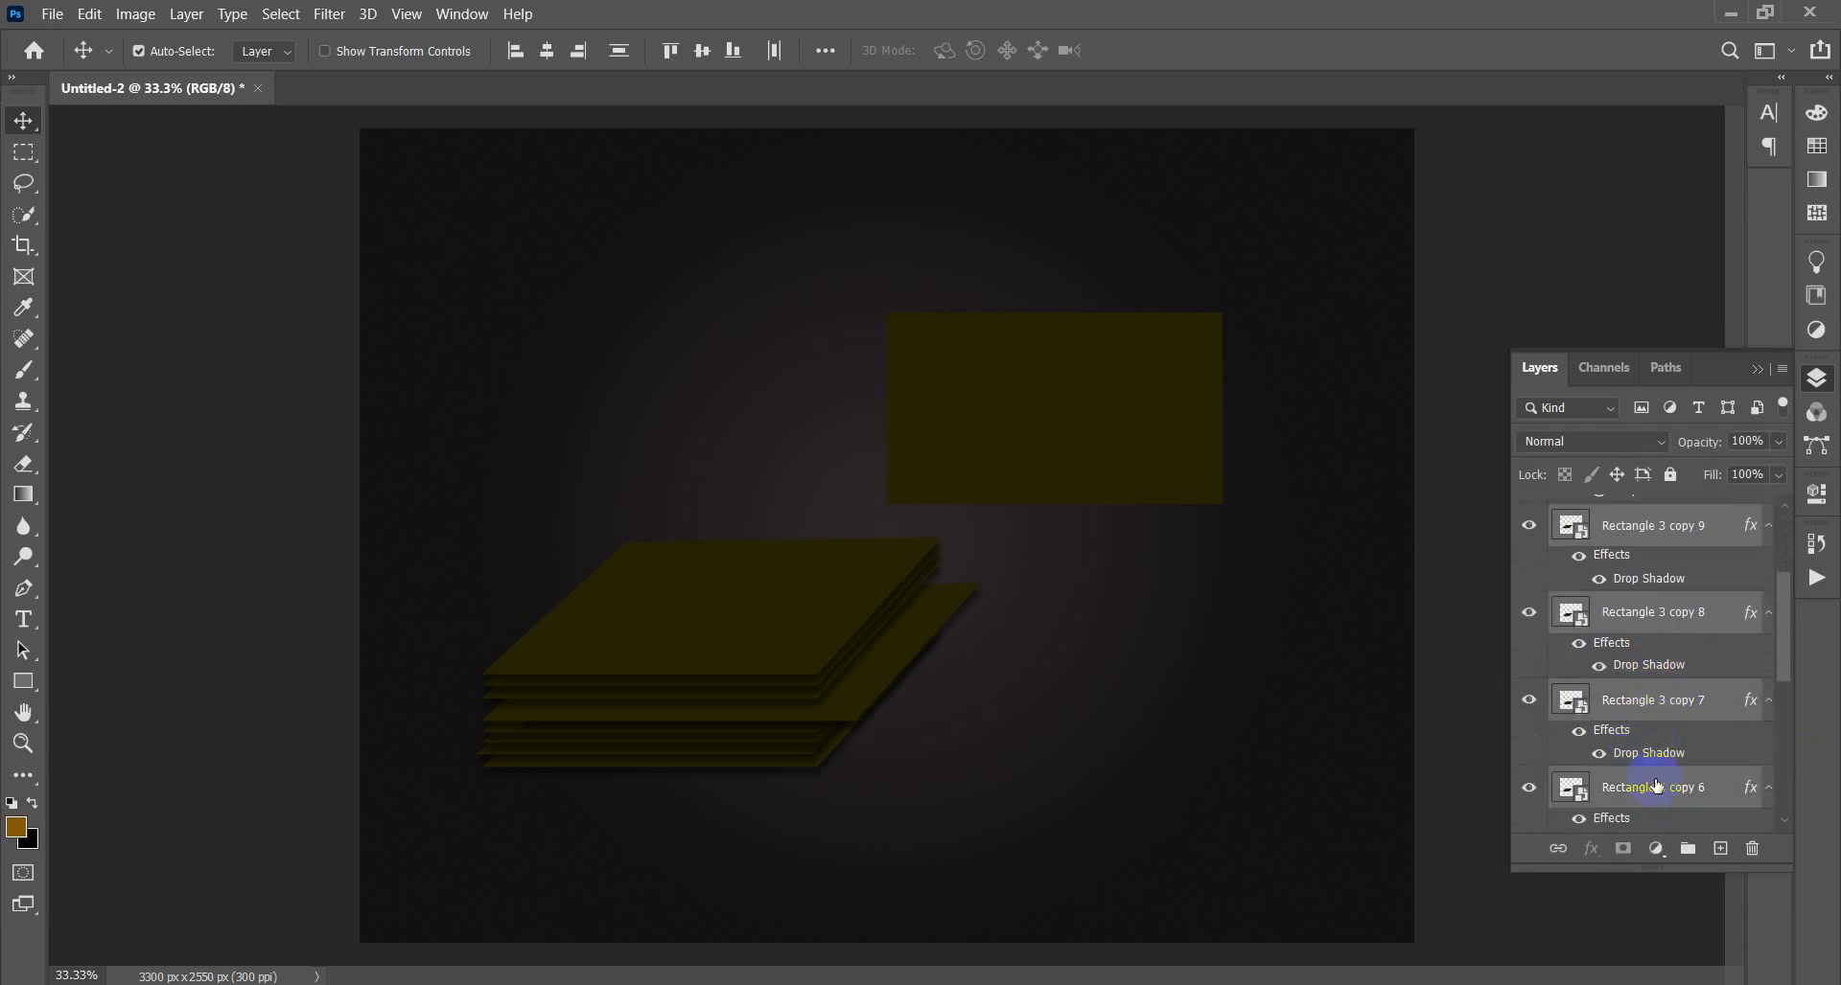
pyautogui.scroll(-2, 1656, 771)
pyautogui.keyDown('shift'); pyautogui.click(1650, 758); pyautogui.keyUp('shift')
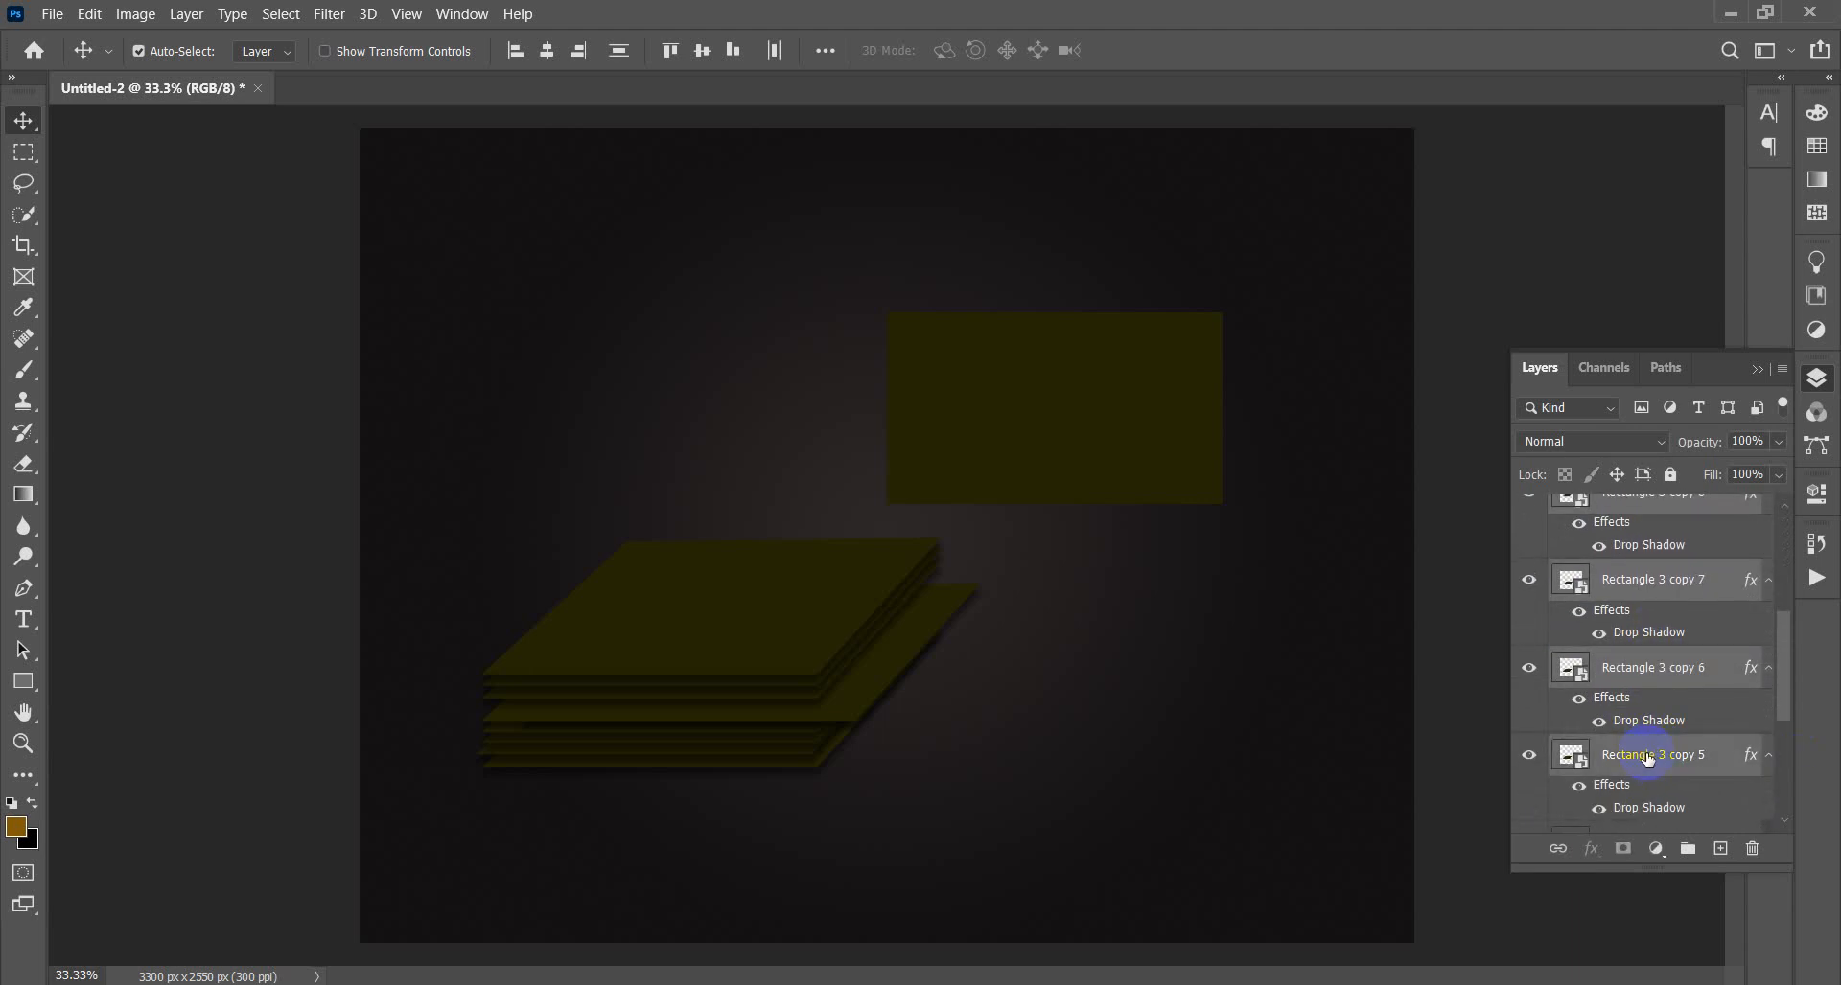
pyautogui.scroll(-2, 1651, 760)
pyautogui.keyDown('shift'); pyautogui.click(1661, 726); pyautogui.keyUp('shift')
pyautogui.scroll(-2, 1656, 753)
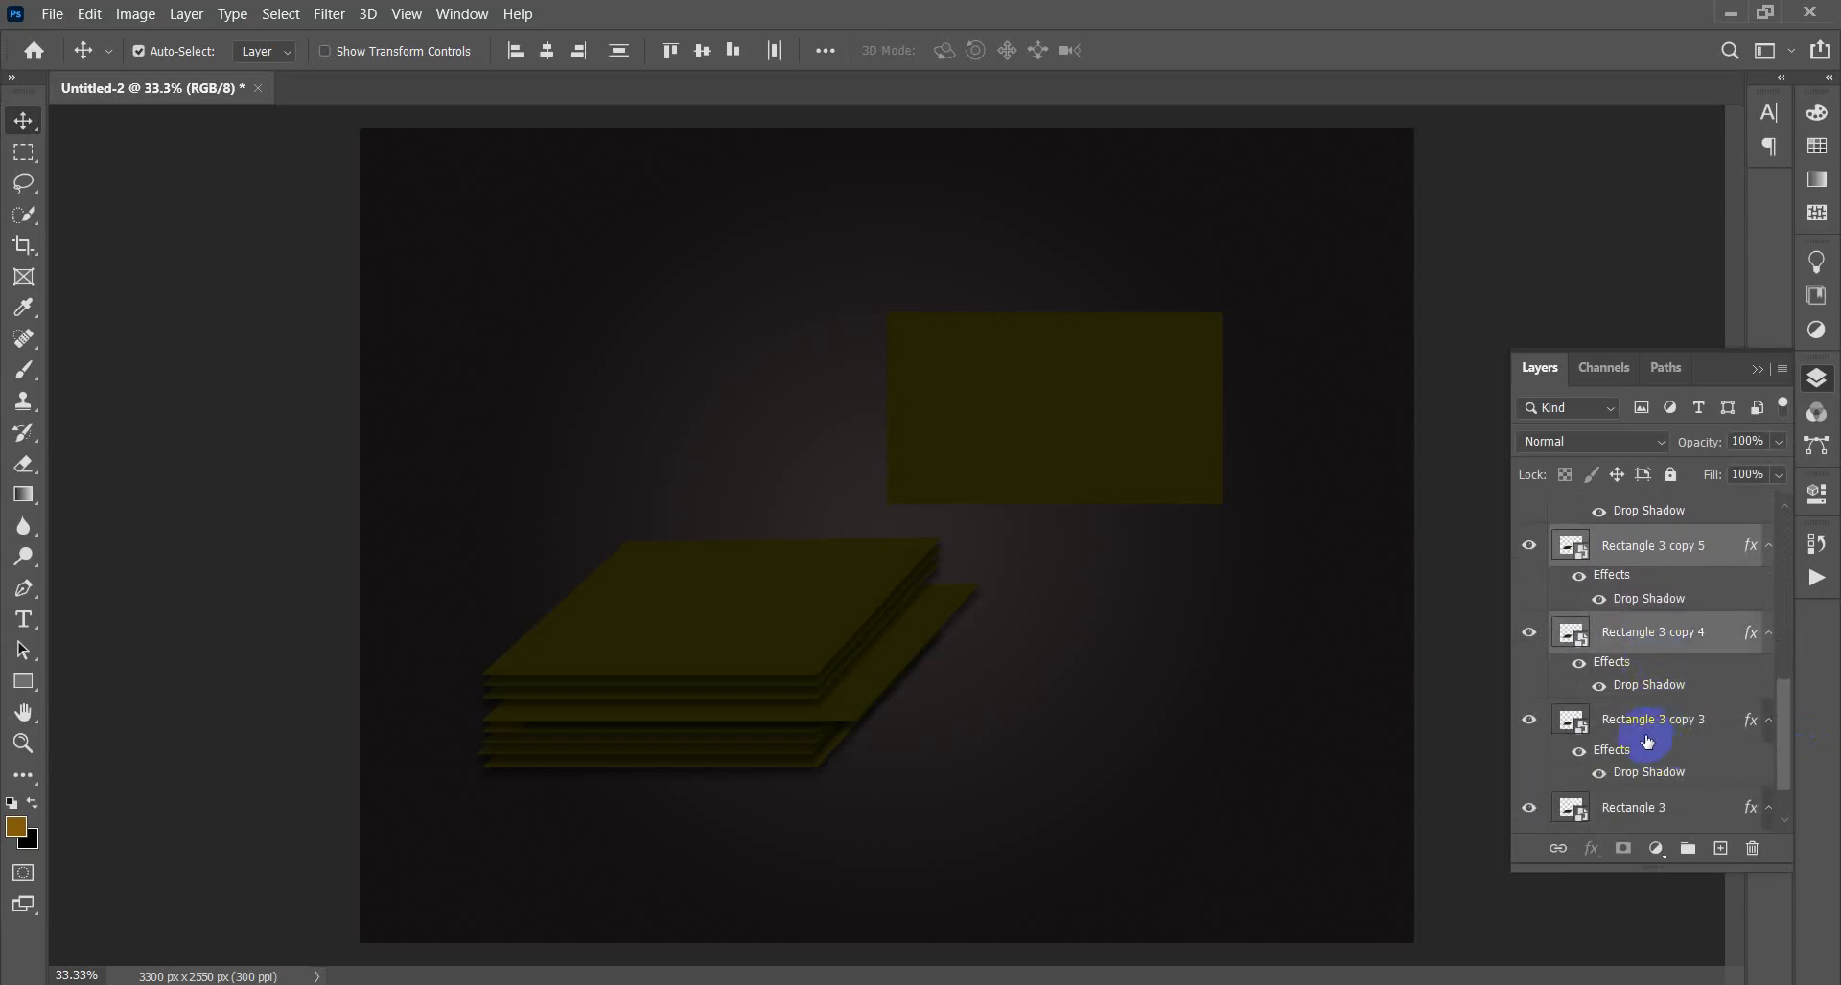
pyautogui.keyDown('shift'); pyautogui.click(1639, 726); pyautogui.keyUp('shift')
pyautogui.scroll(-2, 1659, 733)
pyautogui.keyDown('shift'); pyautogui.click(1680, 747); pyautogui.keyUp('shift')
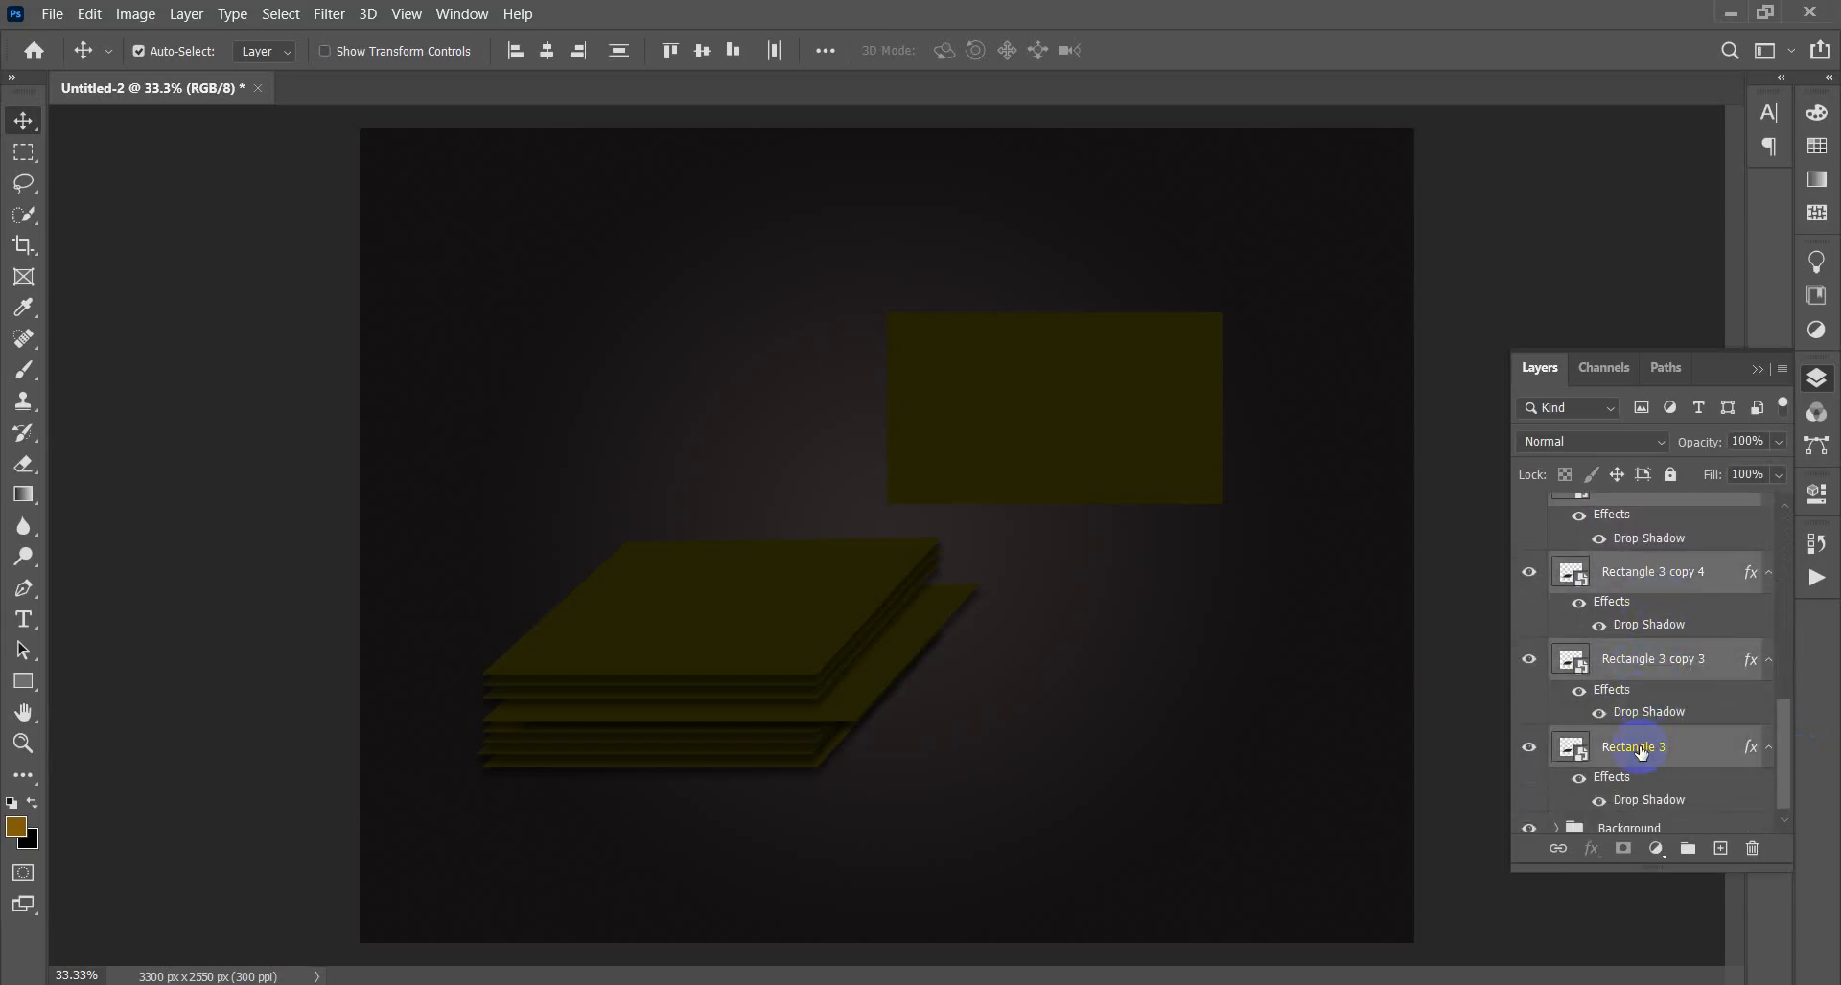
pyautogui.scroll(-1, 1682, 739)
pyautogui.scroll(6, 1641, 712)
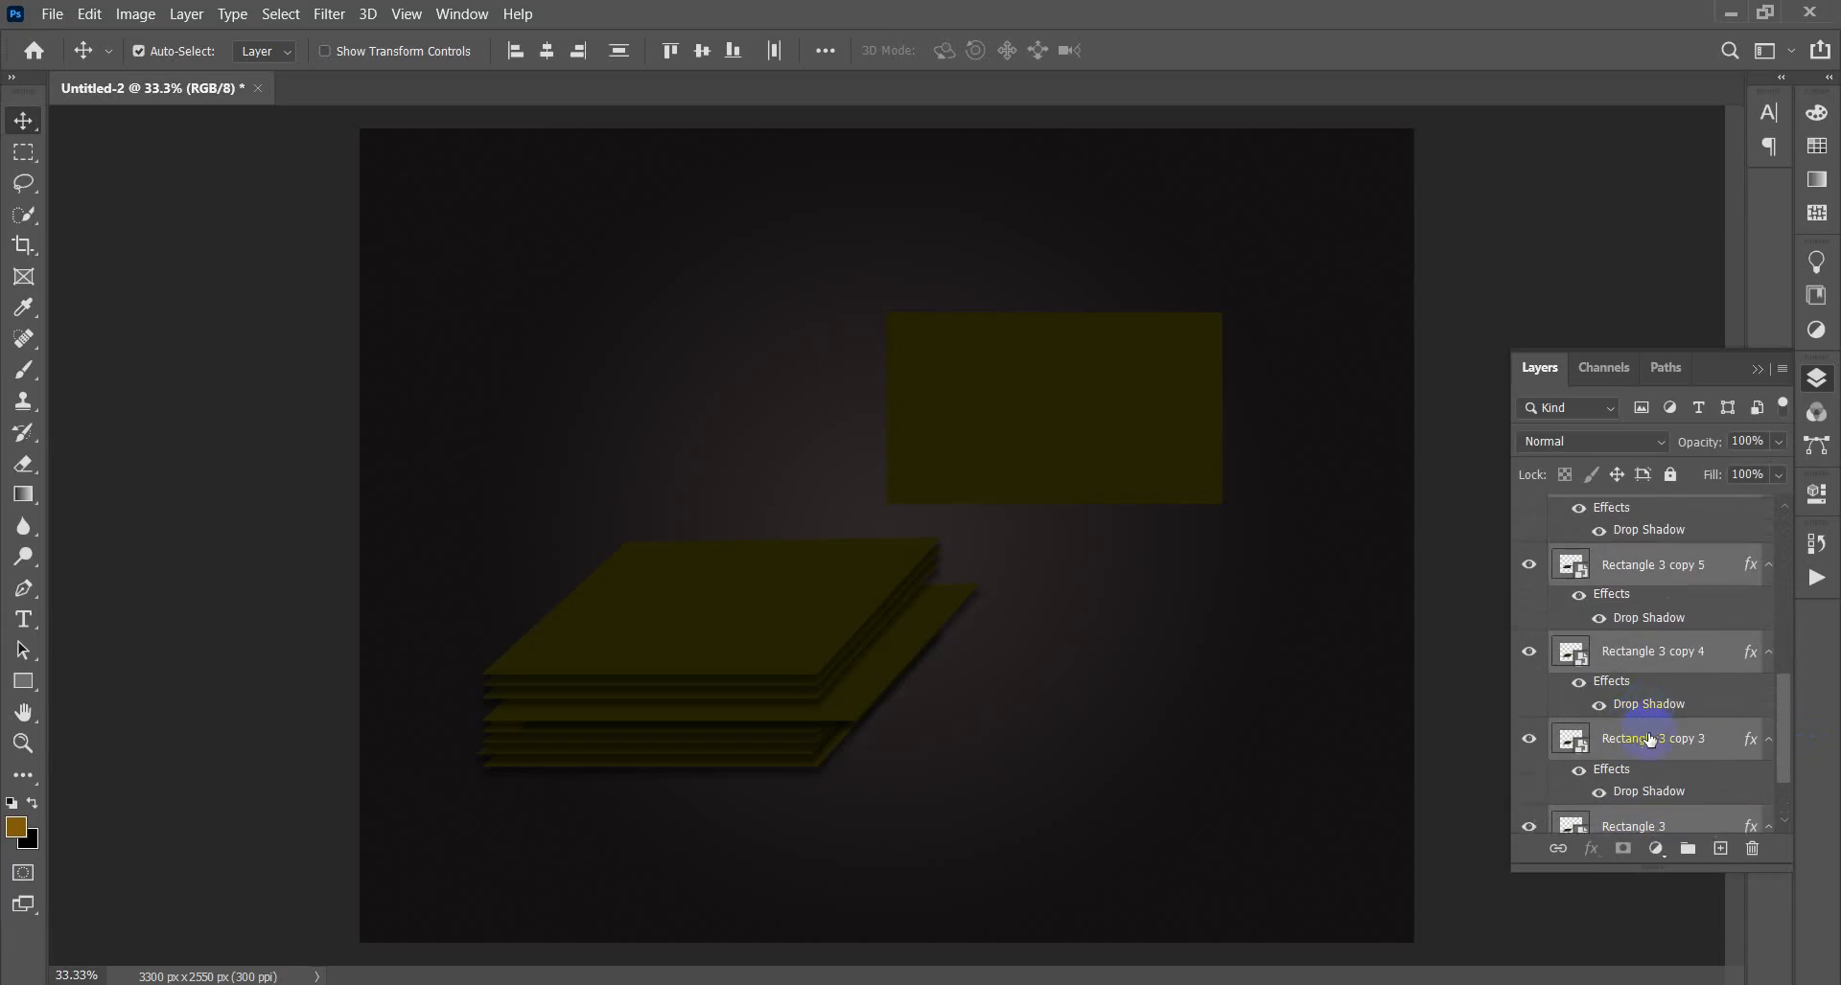
pyautogui.scroll(5, 1638, 703)
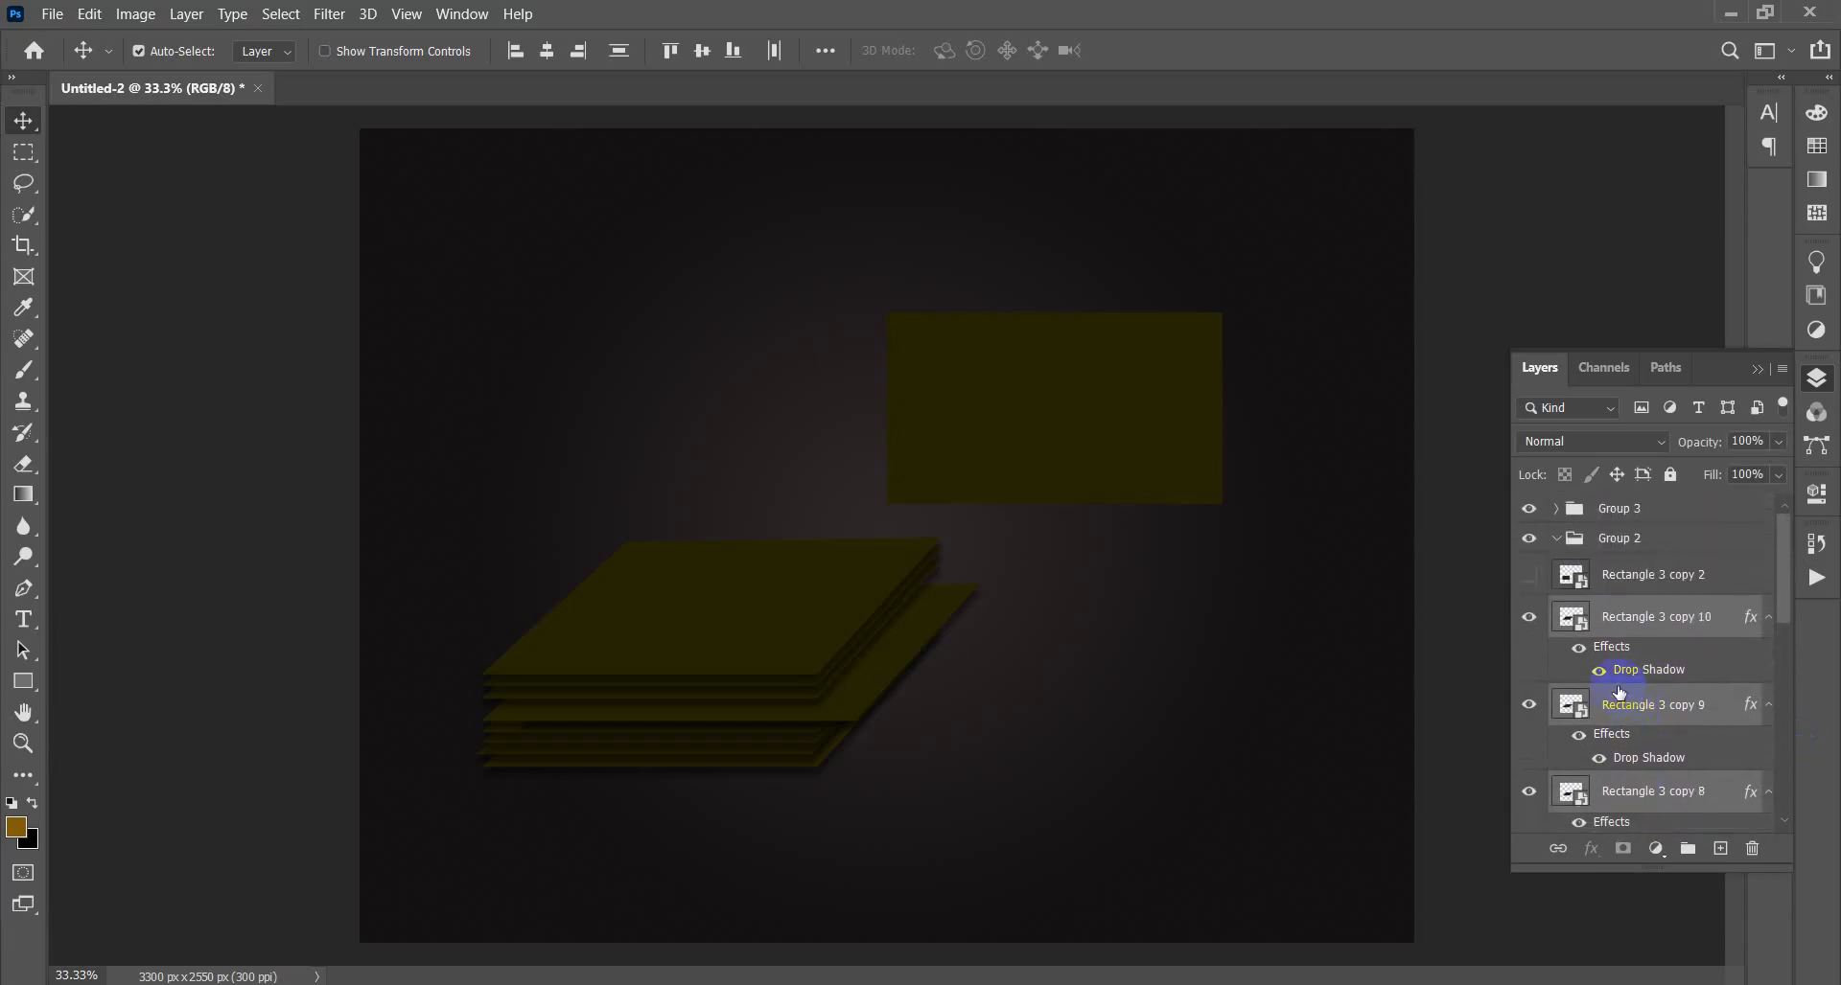
pyautogui.keyDown('shift'); pyautogui.click(1647, 576); pyautogui.keyUp('shift')
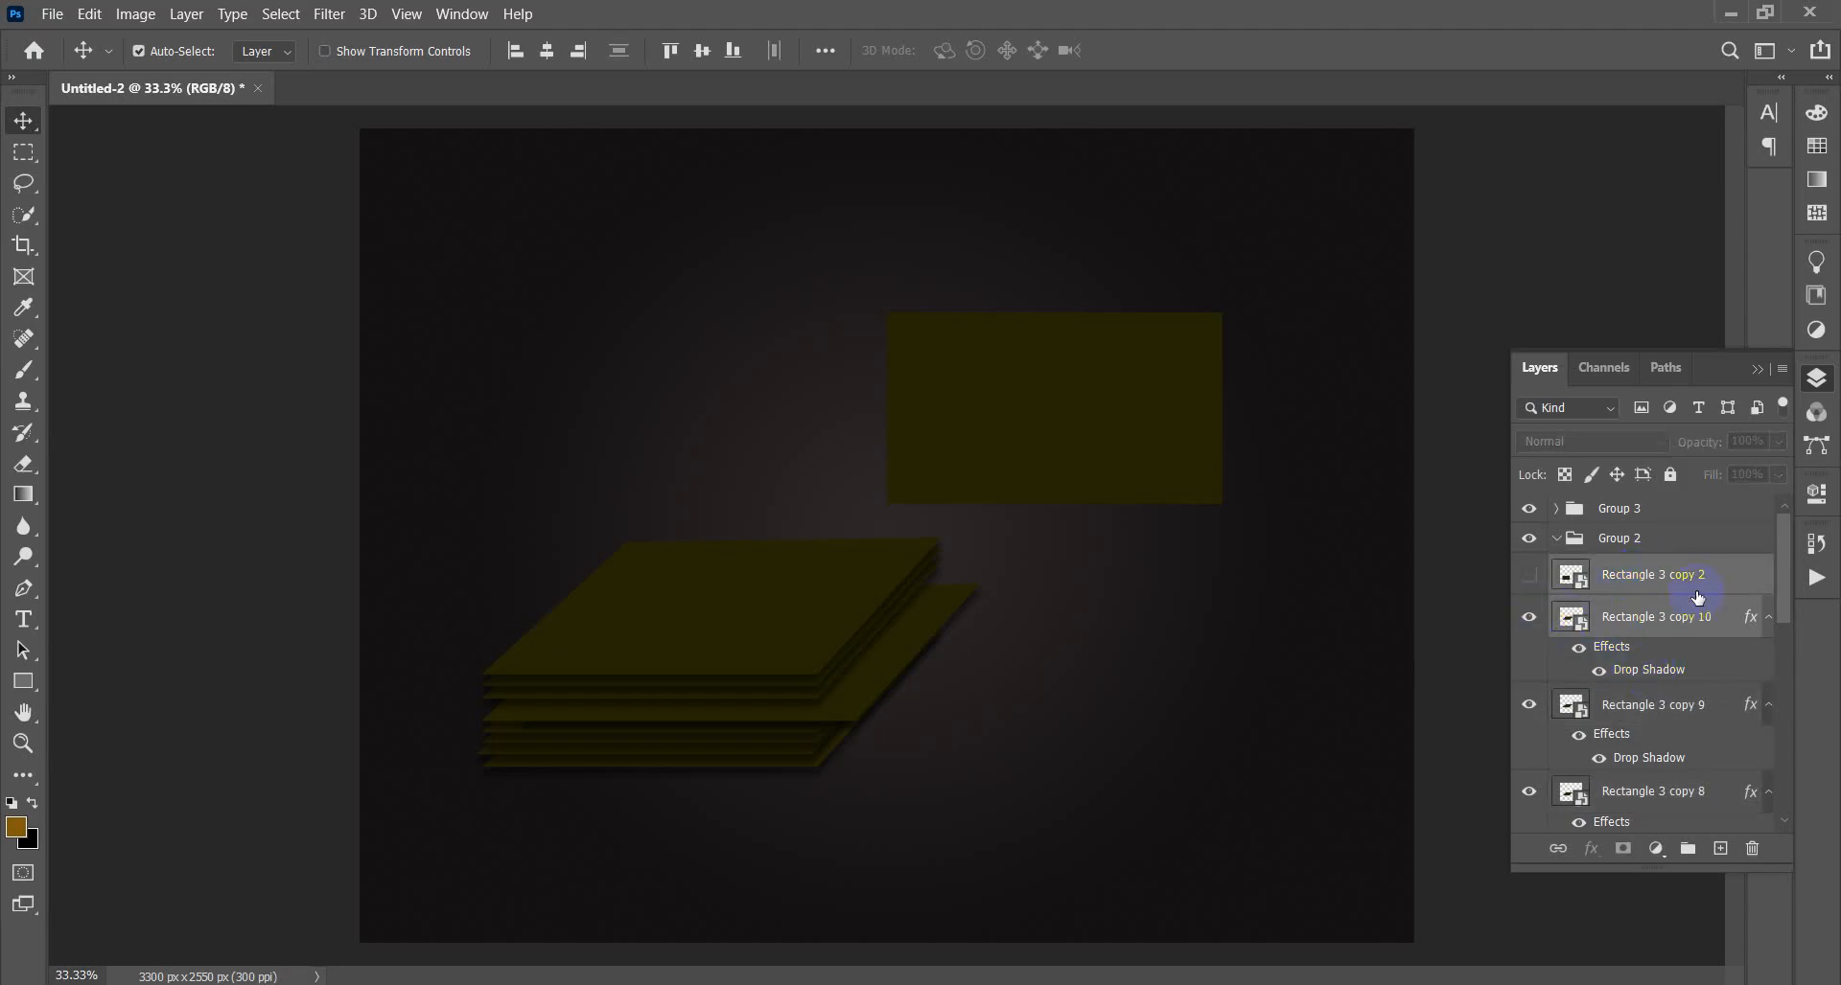
pyautogui.click(1682, 704)
pyautogui.click(1659, 579)
pyautogui.moveTo(1721, 568); pyautogui.dragTo(1620, 772)
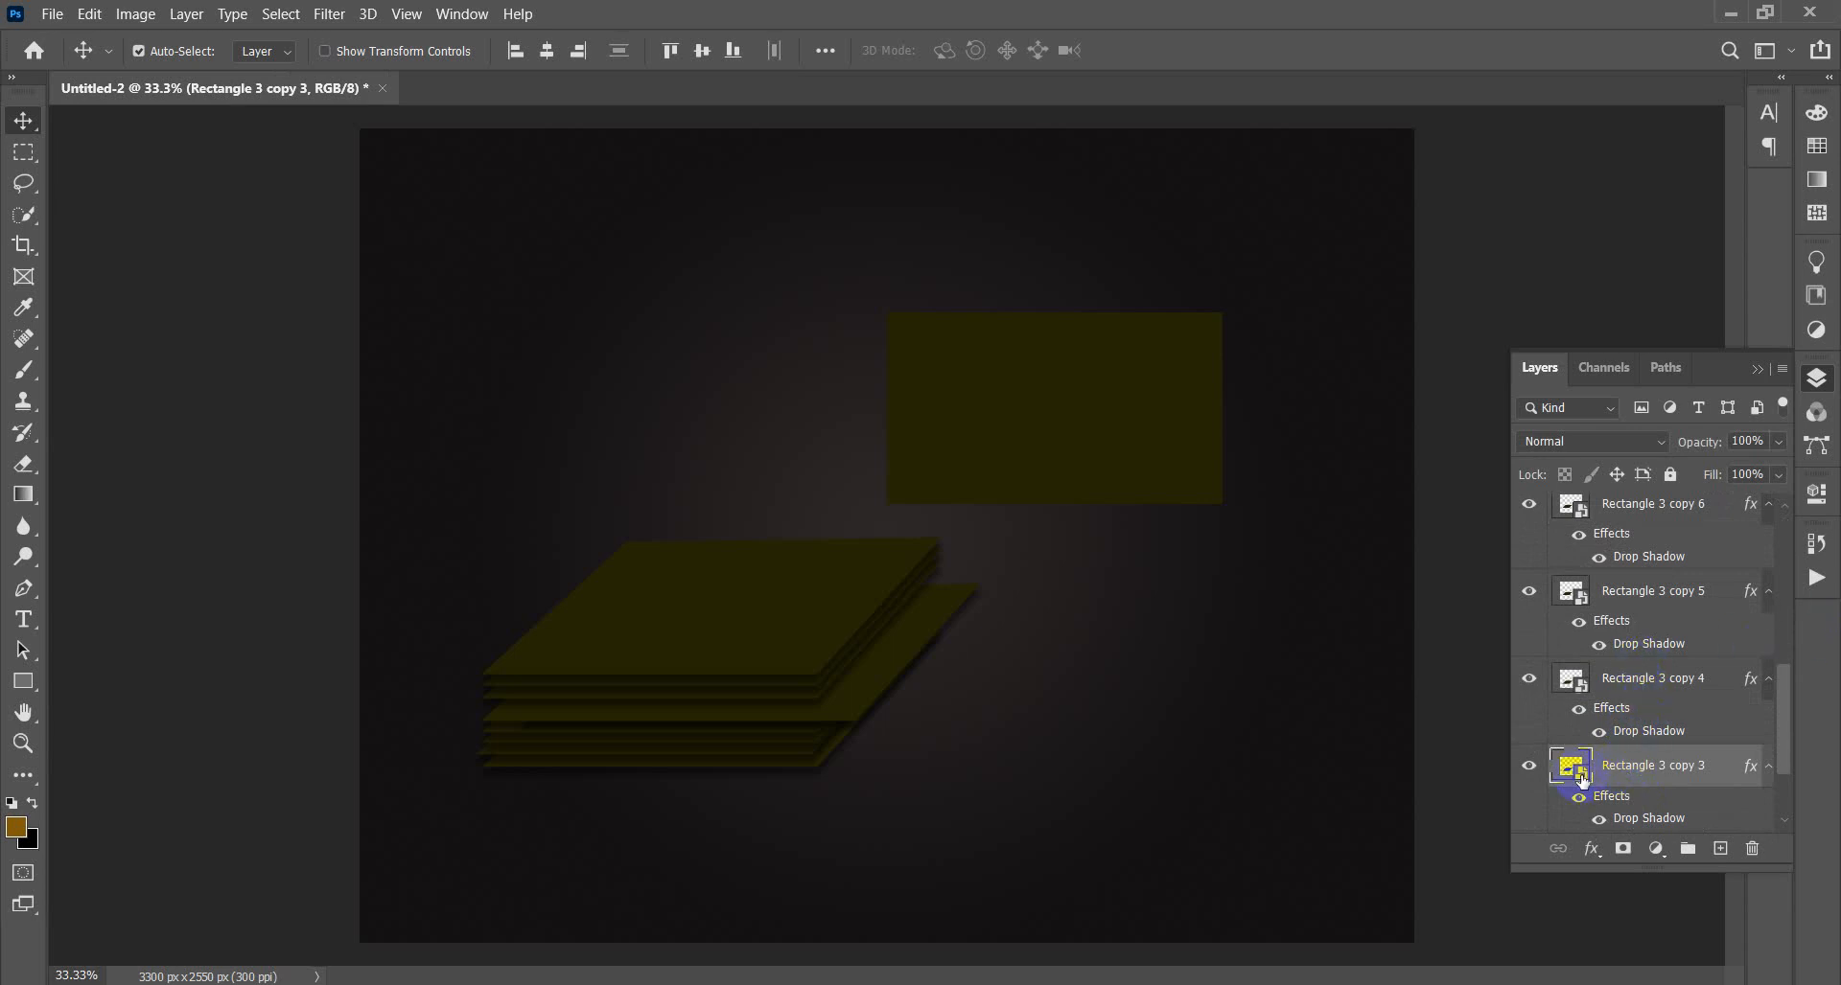
pyautogui.scroll(3, 1638, 734)
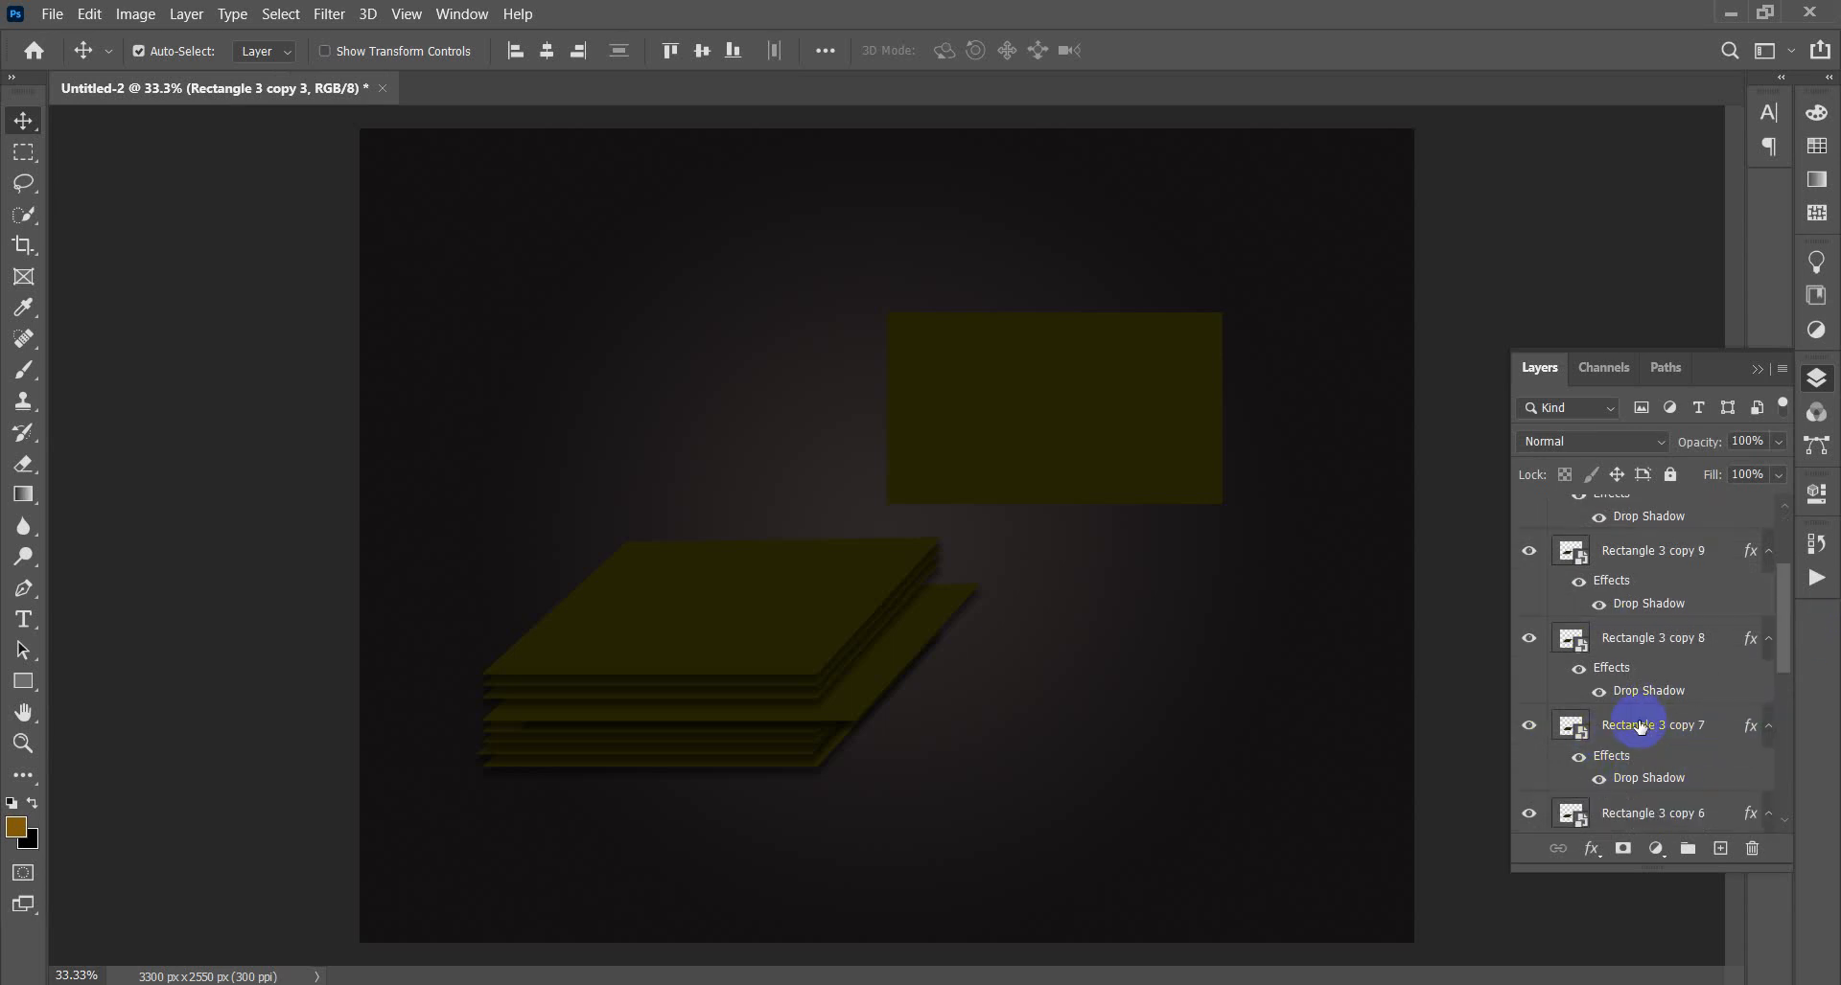
pyautogui.scroll(1, 1634, 706)
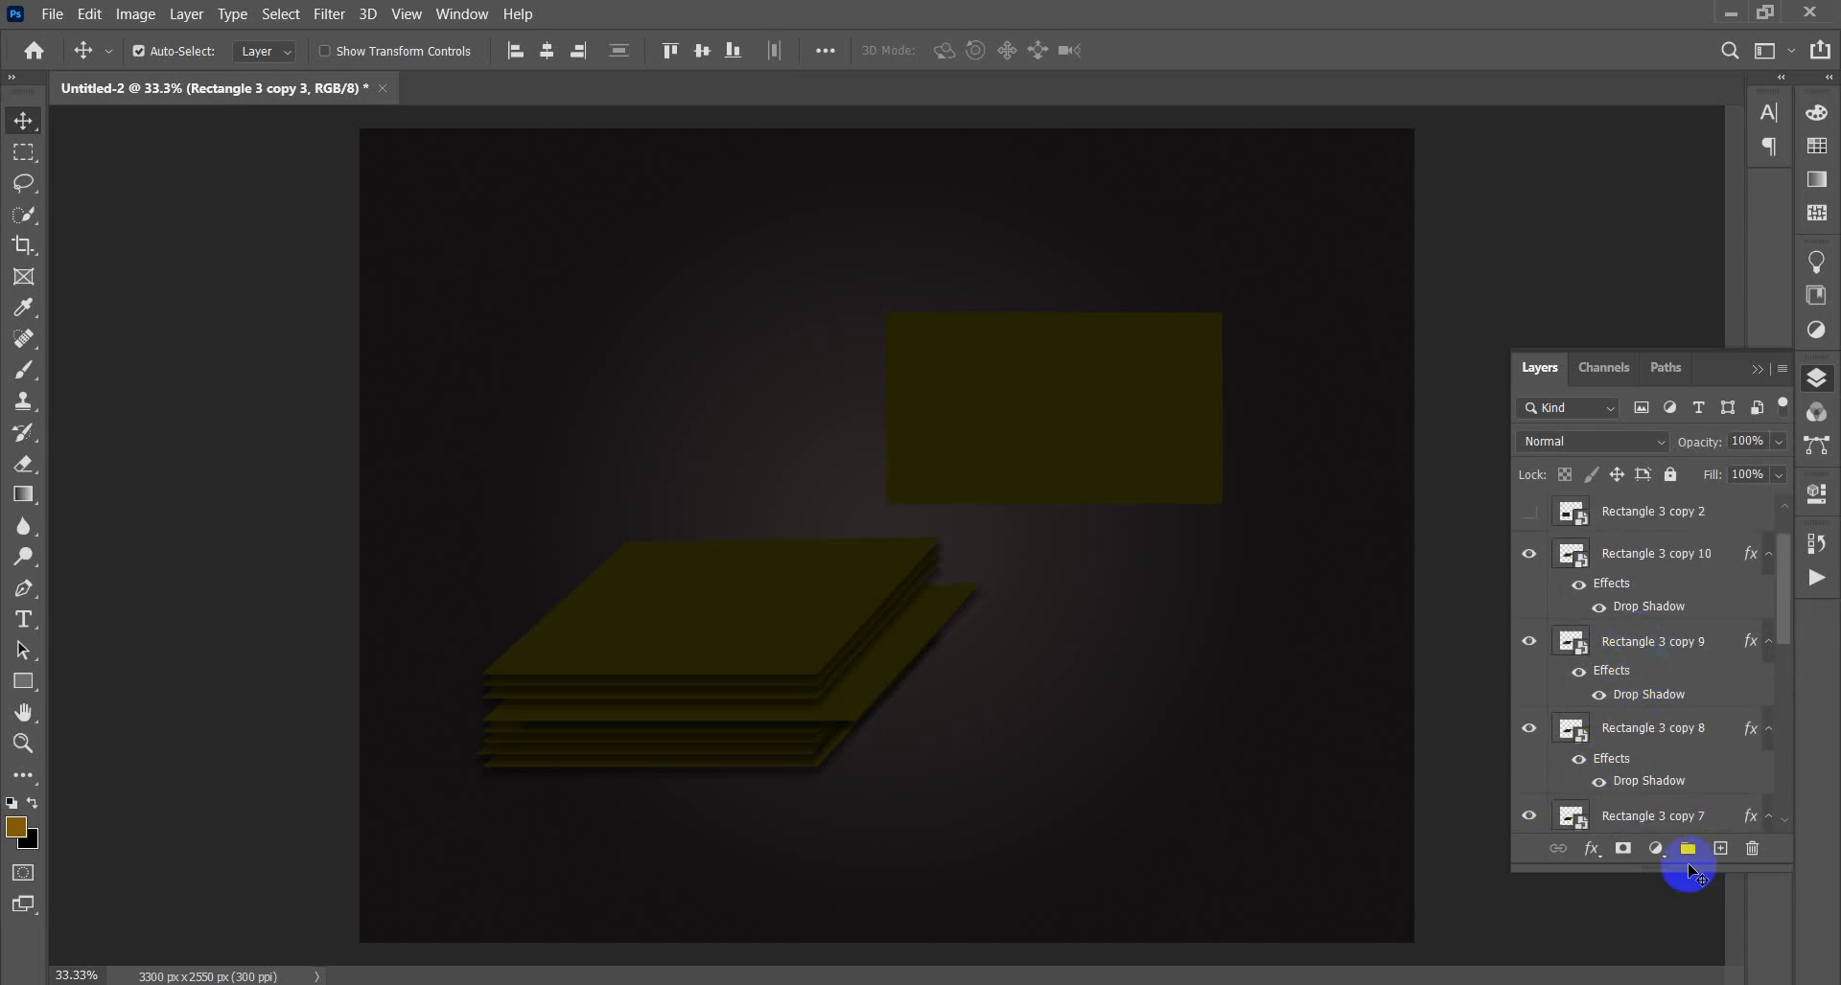
# - Move all the stacked card layers, from Rectangle 3 up to the hidden Rectangle 3 copy 2, into Group 2 and collapse the group
pyautogui.moveTo(1649, 872); pyautogui.dragTo(1649, 970)
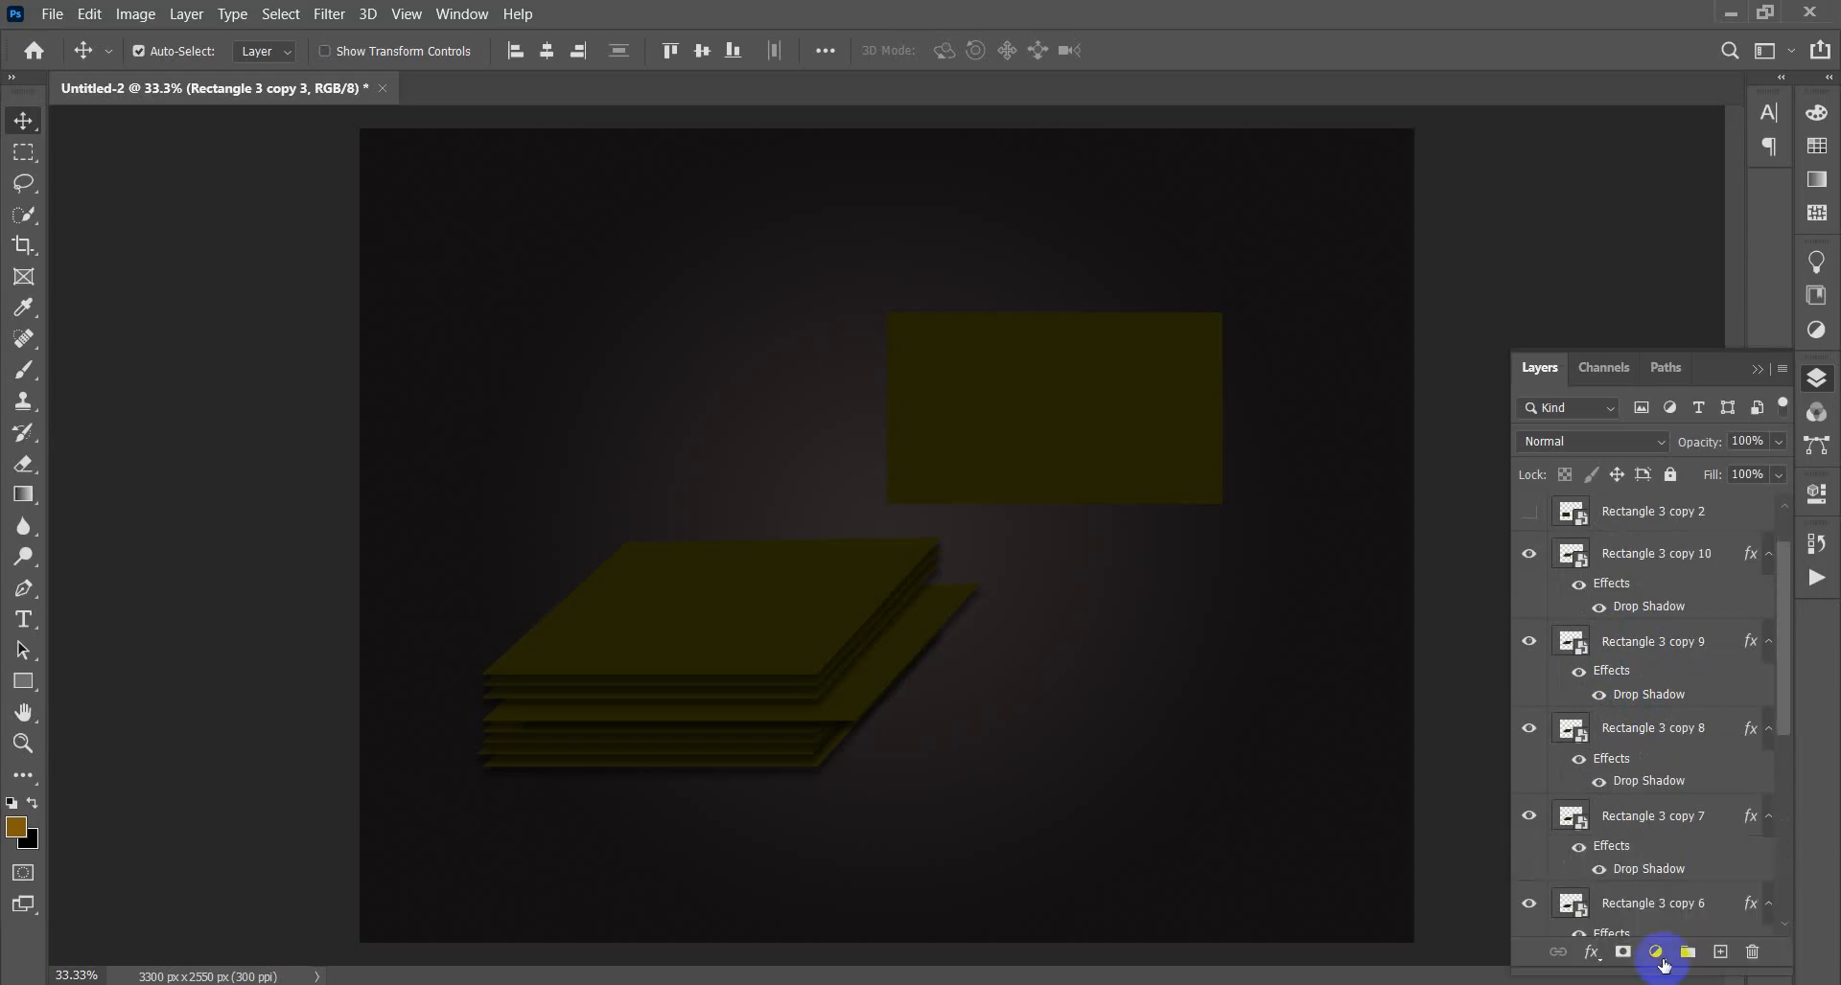
pyautogui.scroll(1, 1675, 513)
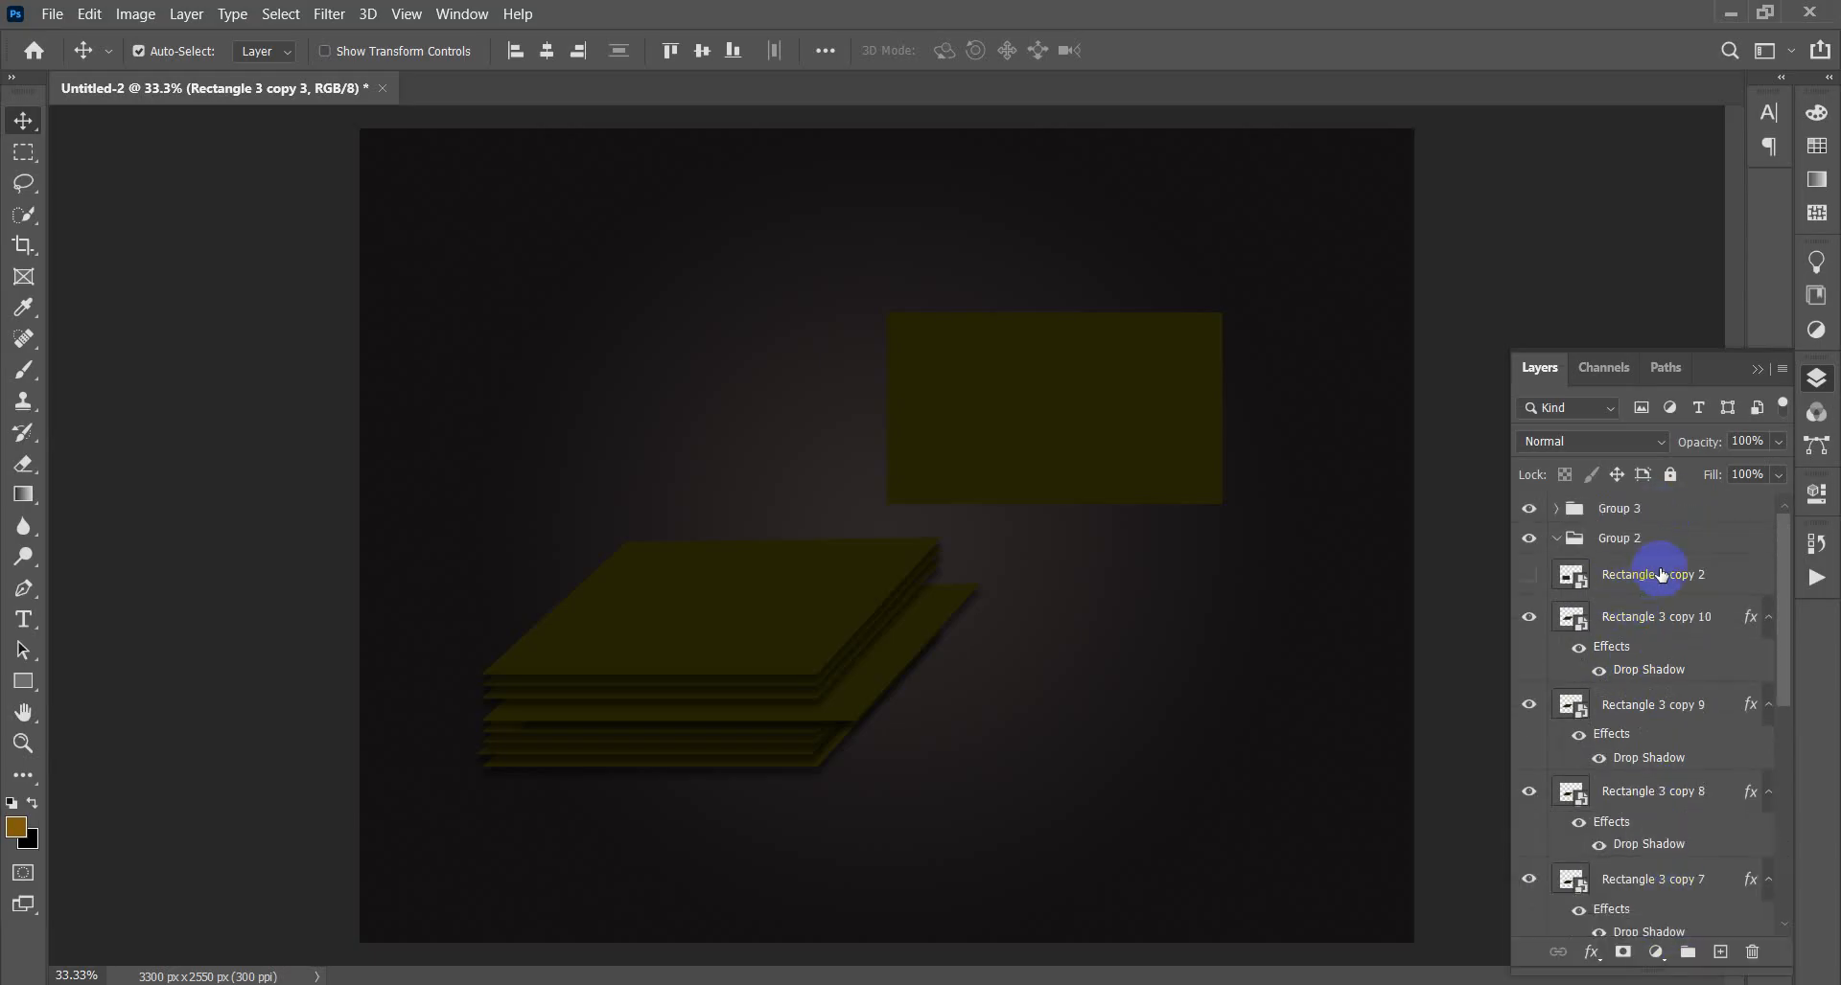
pyautogui.keyDown('shift'); pyautogui.click(1651, 576); pyautogui.keyUp('shift')
pyautogui.scroll(-5, 1666, 685)
pyautogui.scroll(-1, 1679, 755)
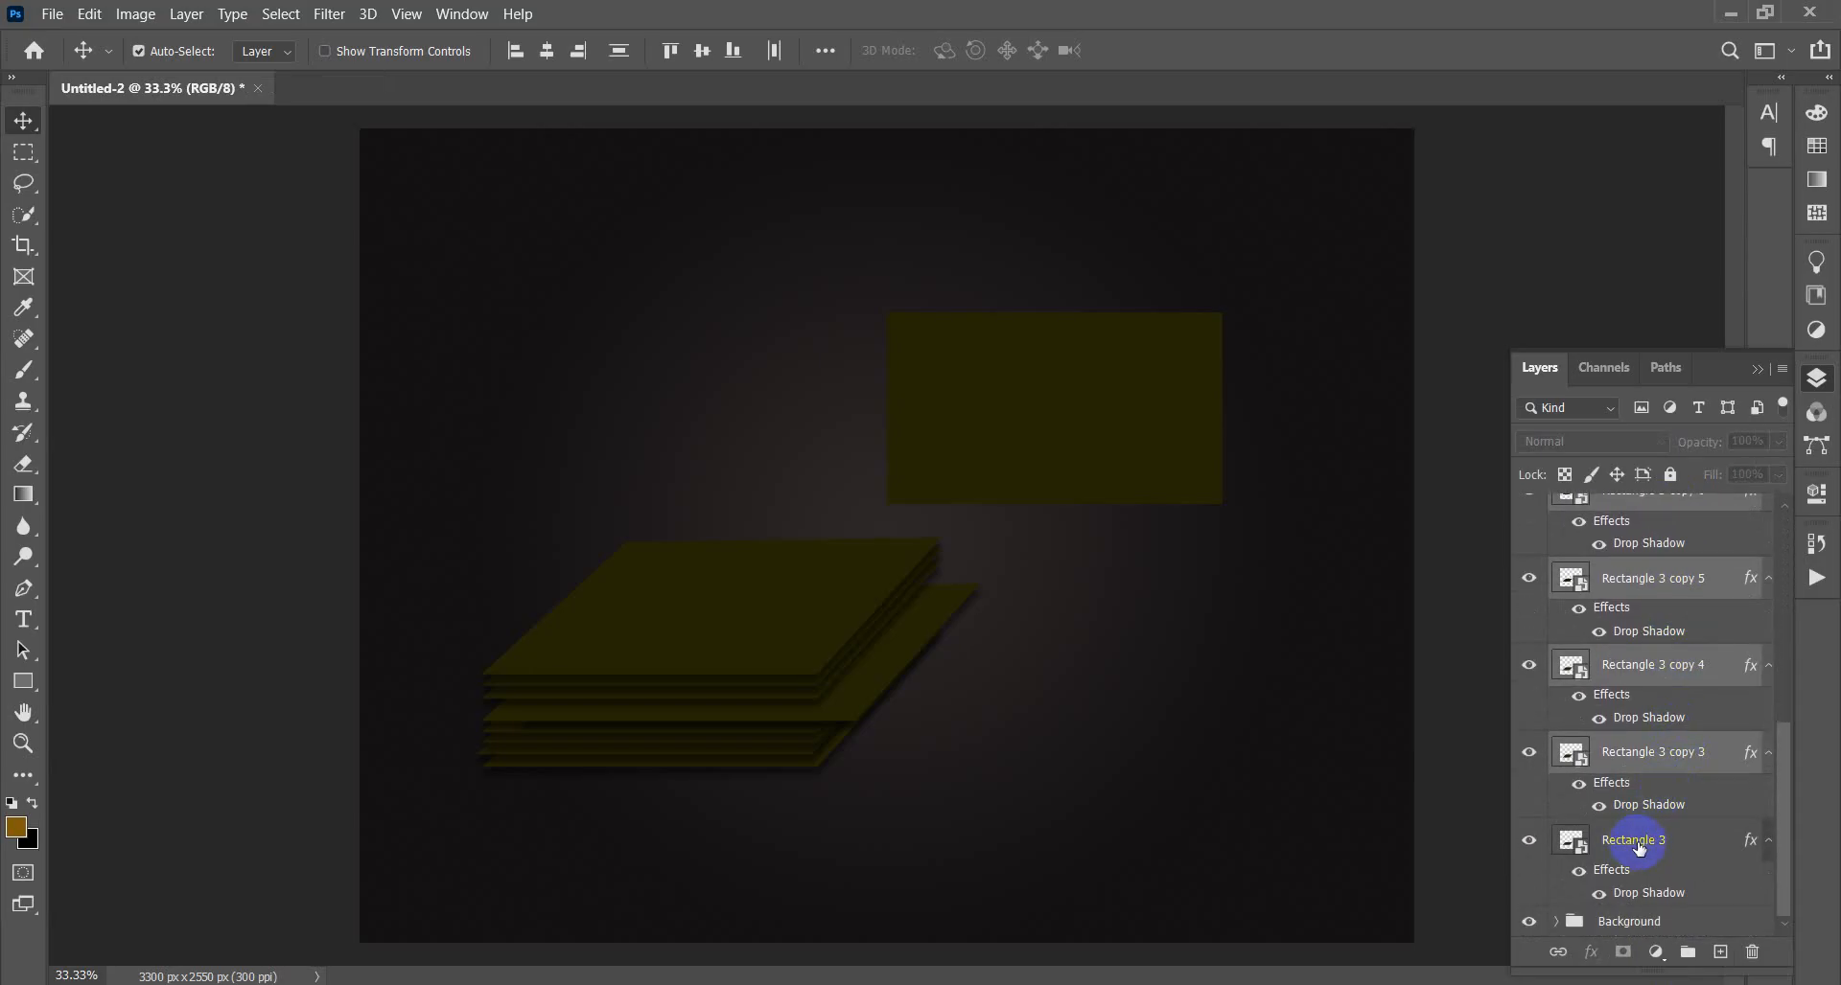
pyautogui.click(1641, 842)
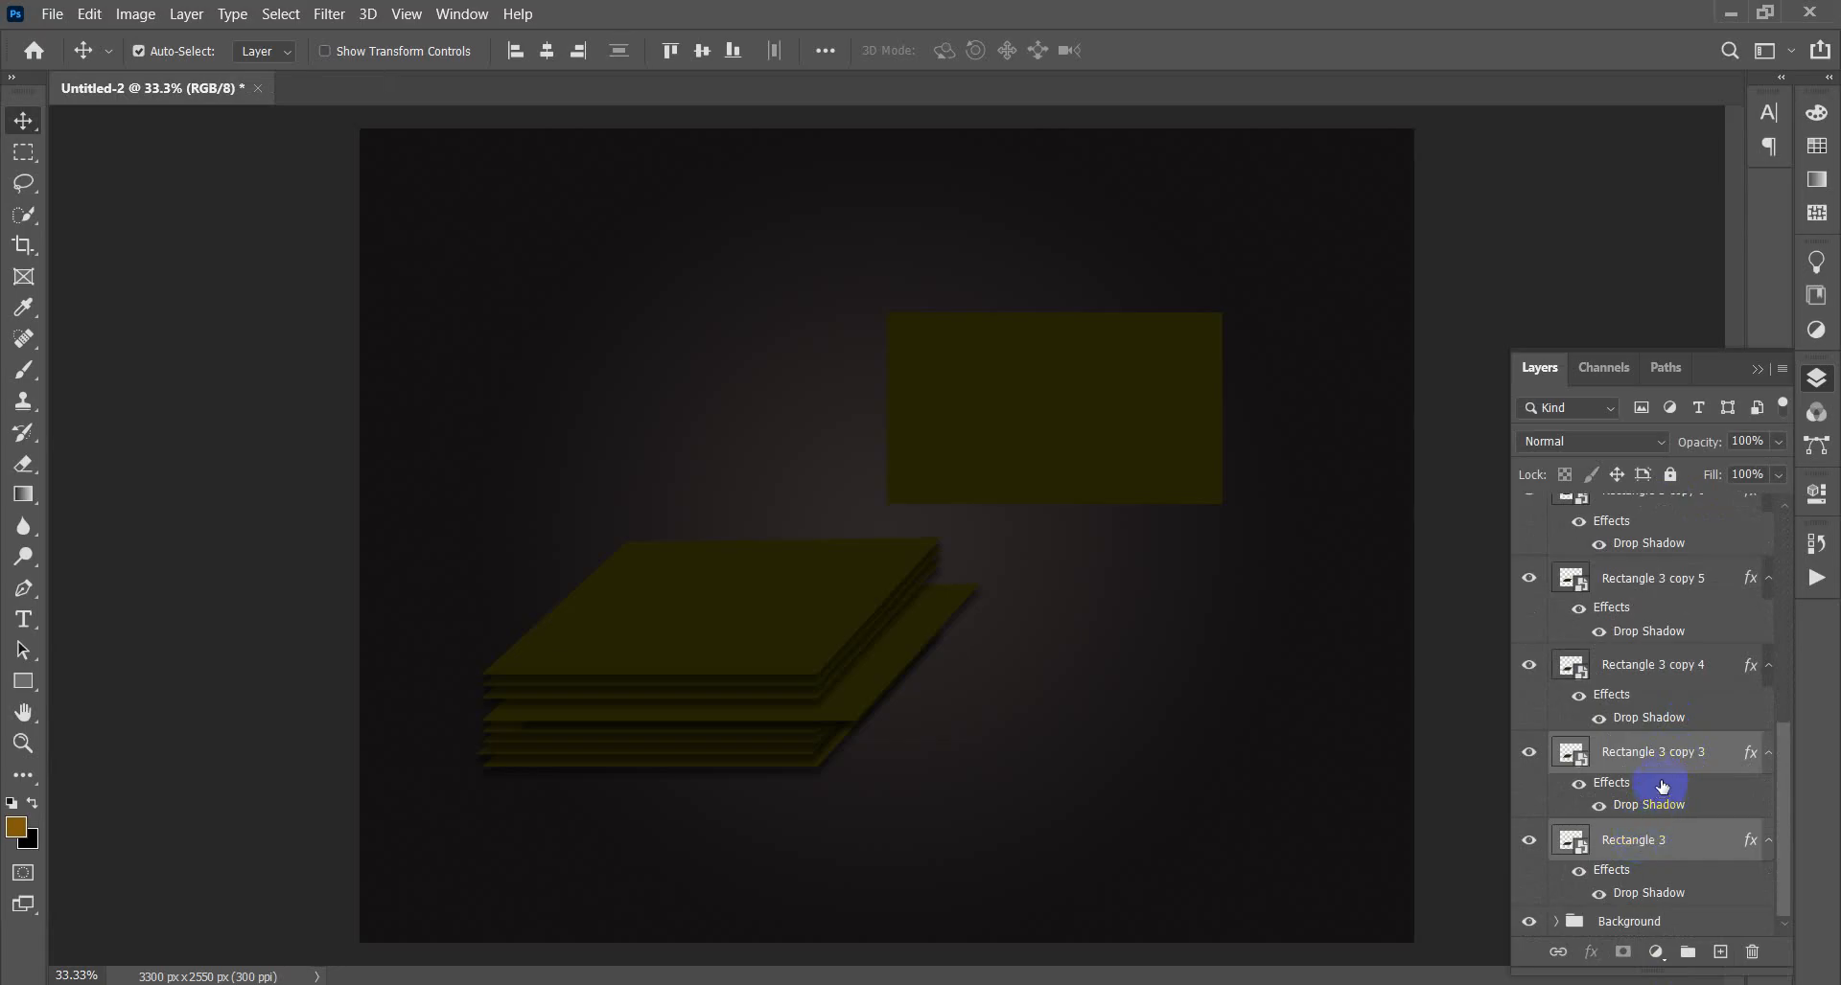
pyautogui.click(1623, 848)
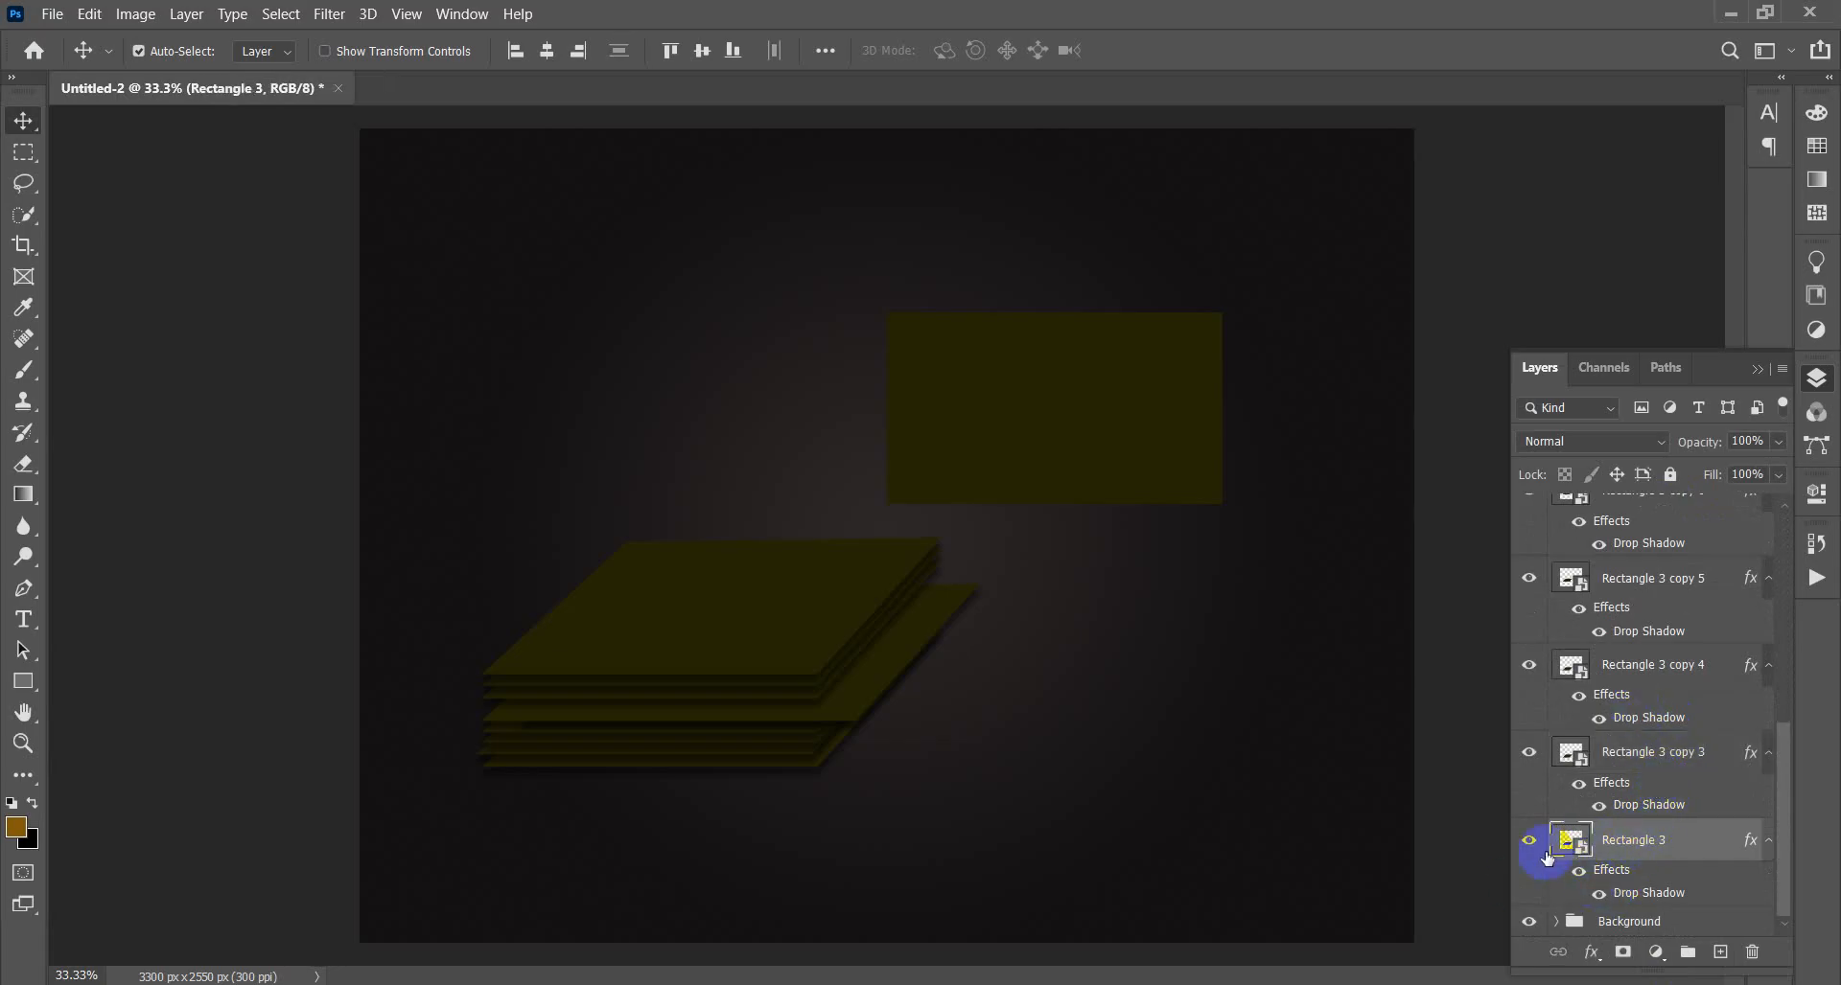
pyautogui.scroll(3, 1649, 844)
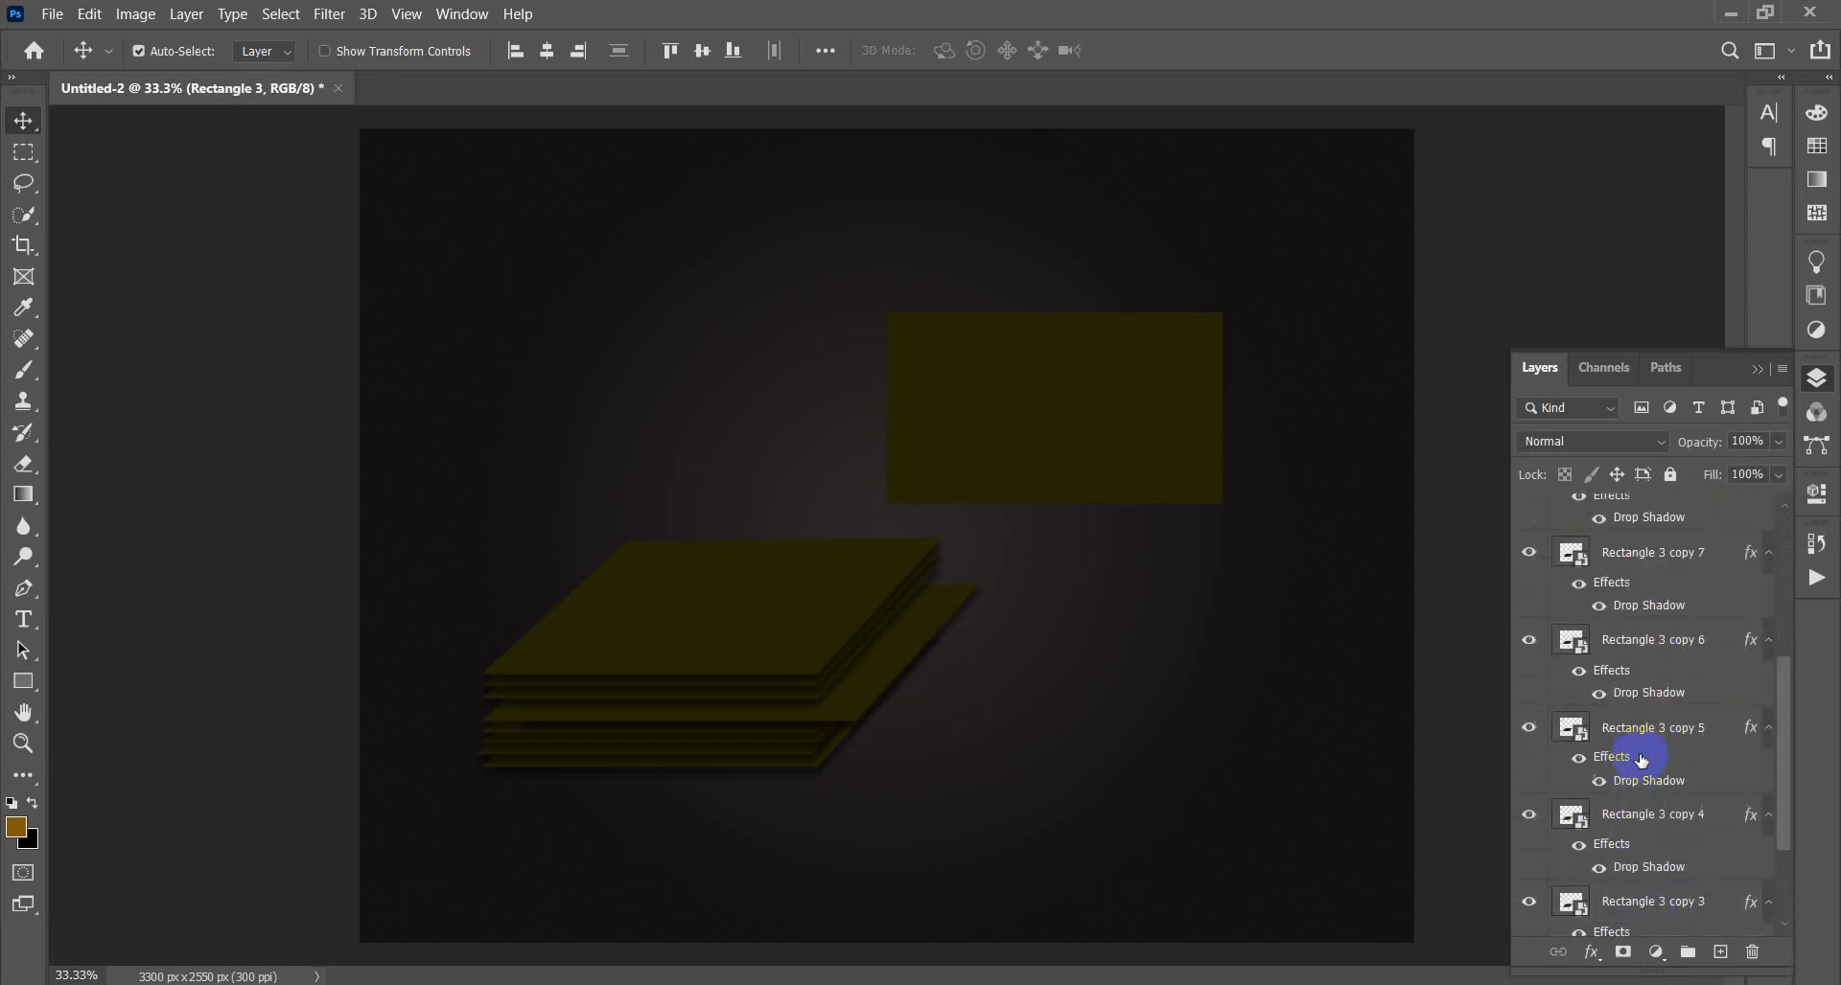
pyautogui.scroll(5, 1642, 682)
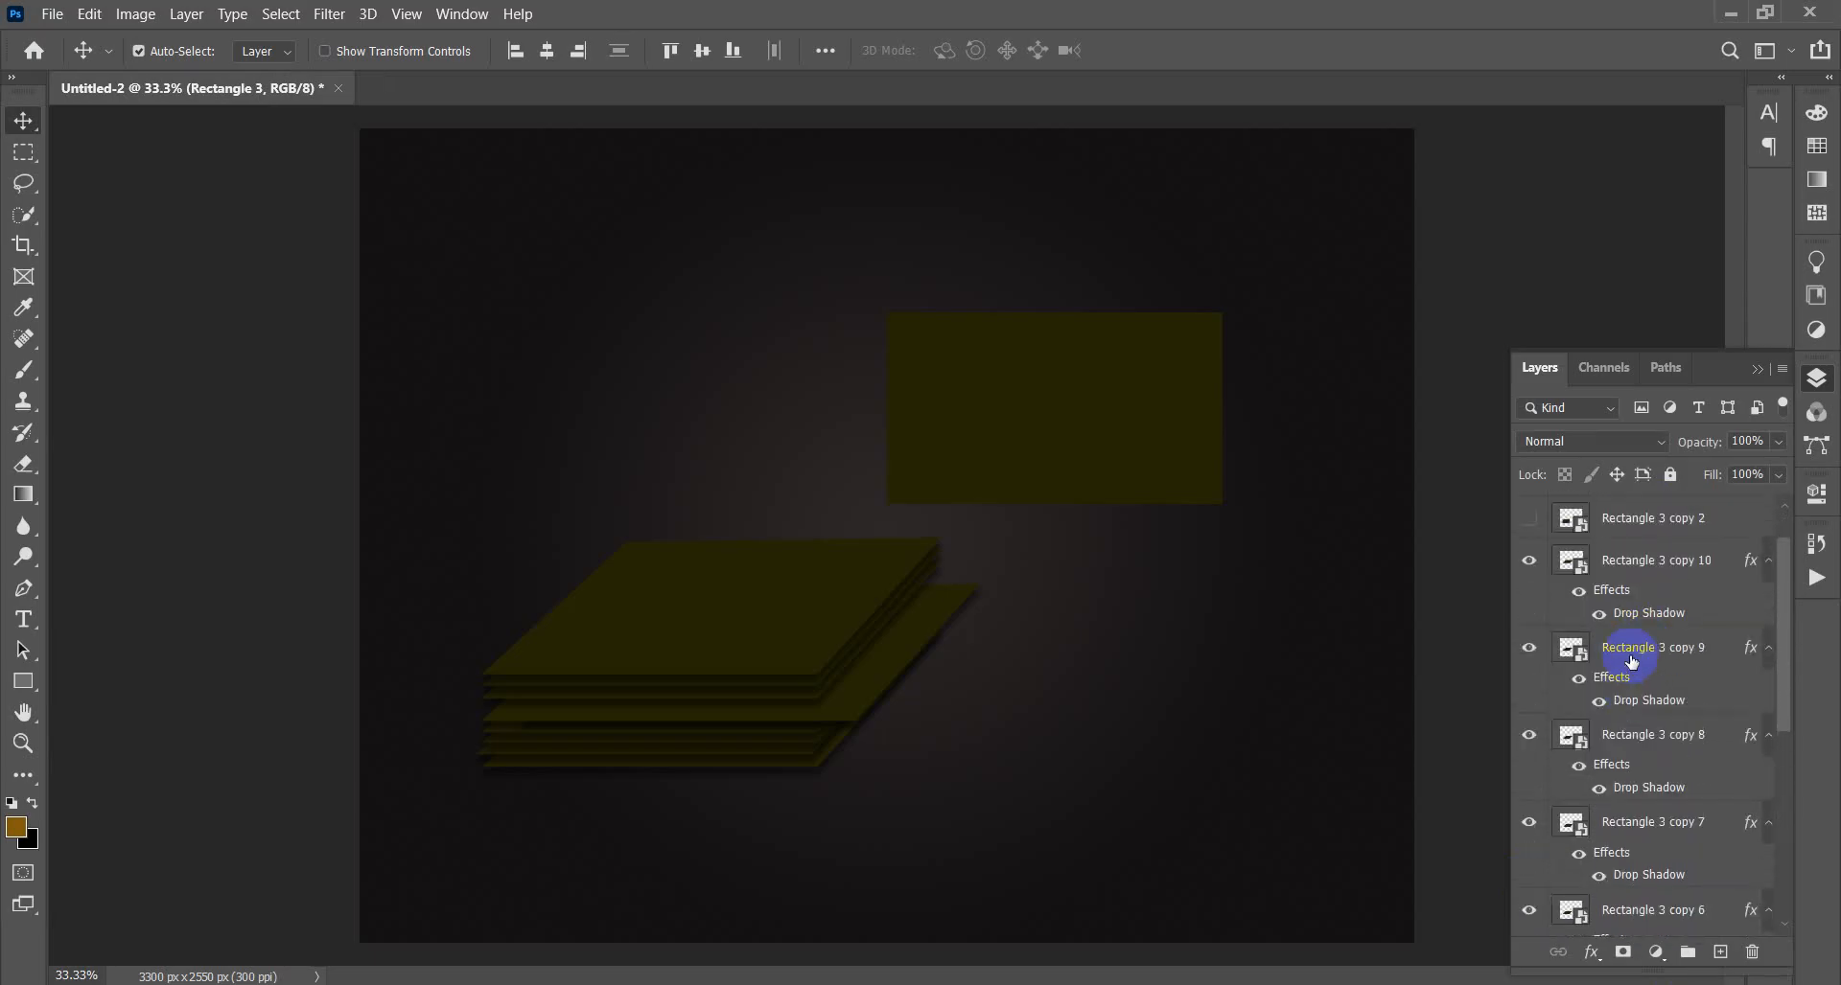
pyautogui.keyDown('shift'); pyautogui.click(1642, 576); pyautogui.keyUp('shift')
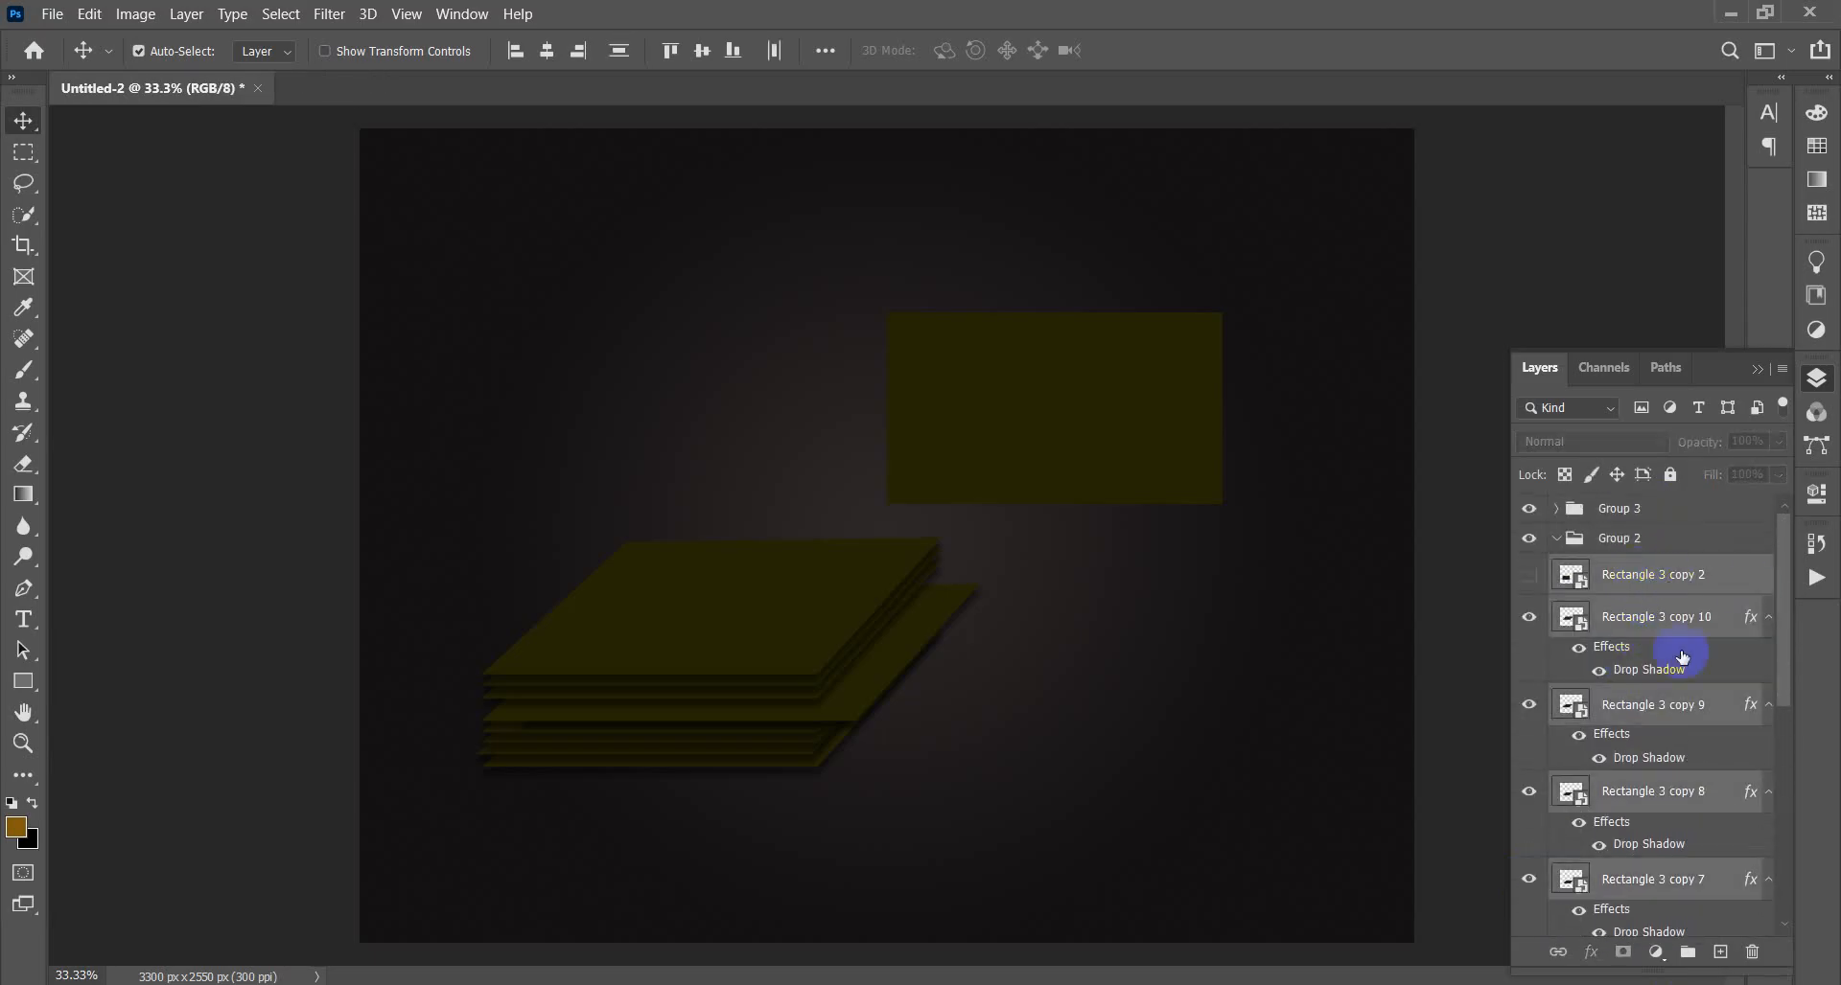
pyautogui.moveTo(1661, 580); pyautogui.dragTo(1635, 540)
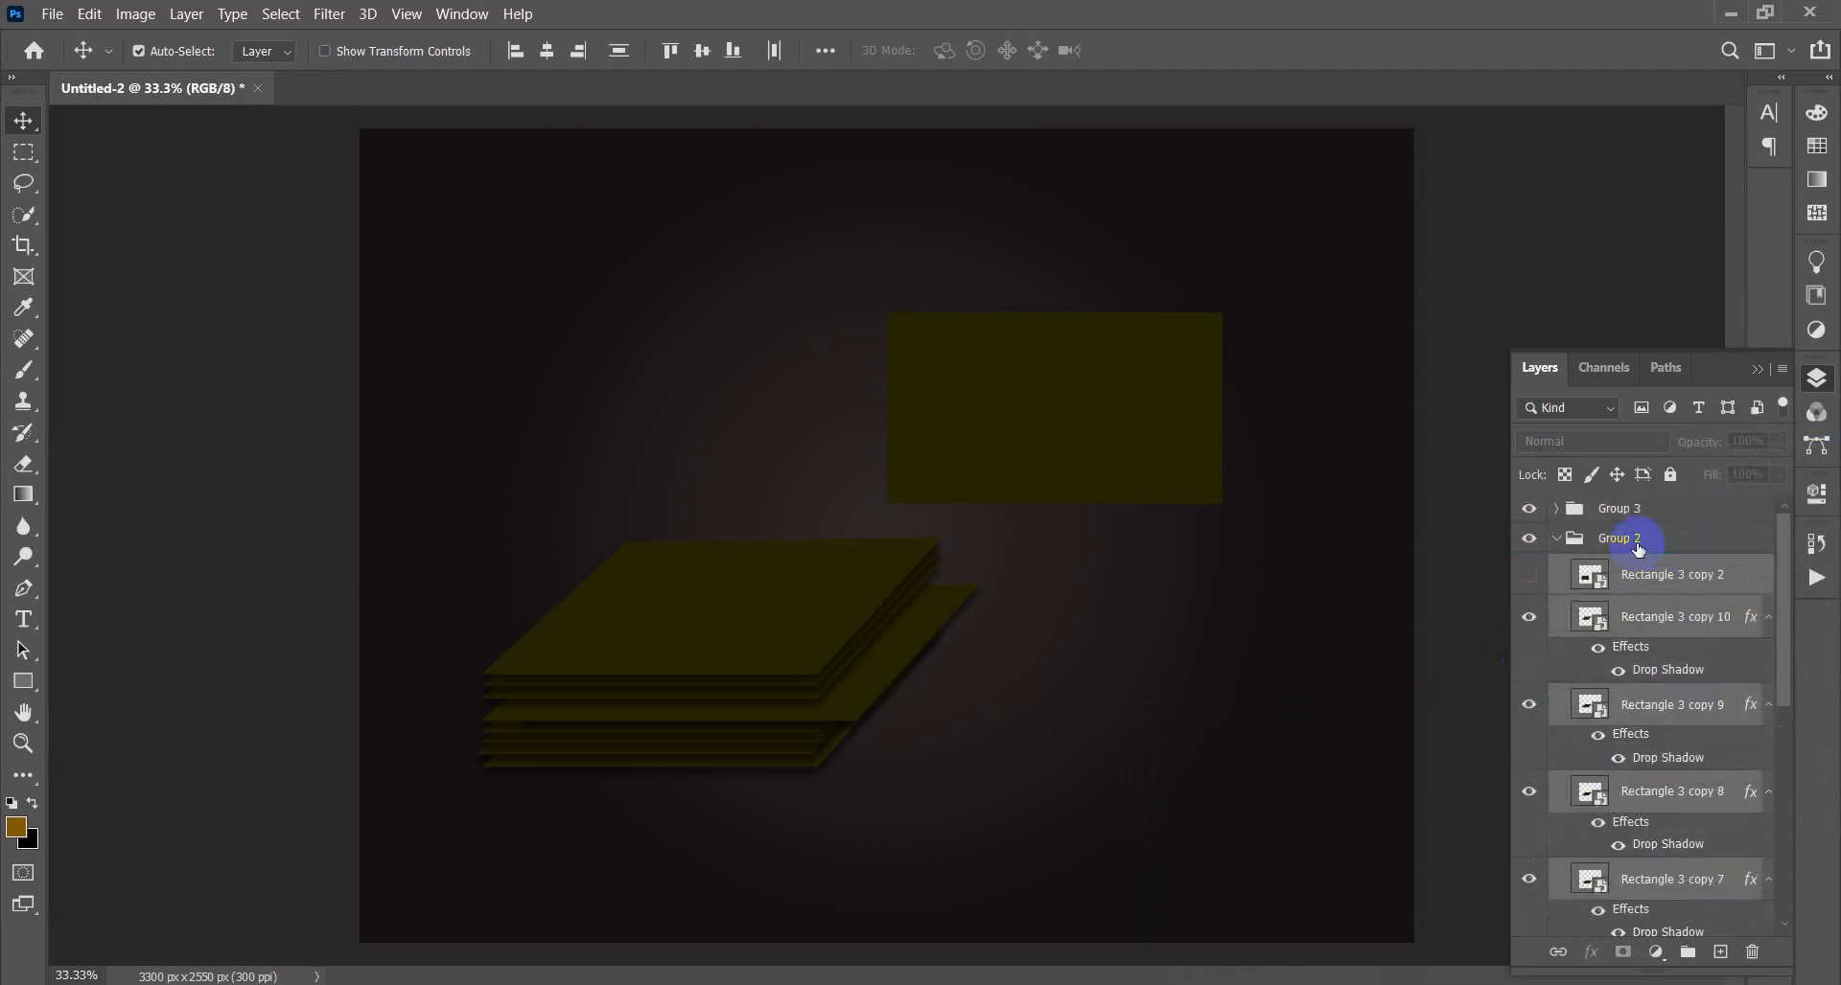
pyautogui.click(1556, 540)
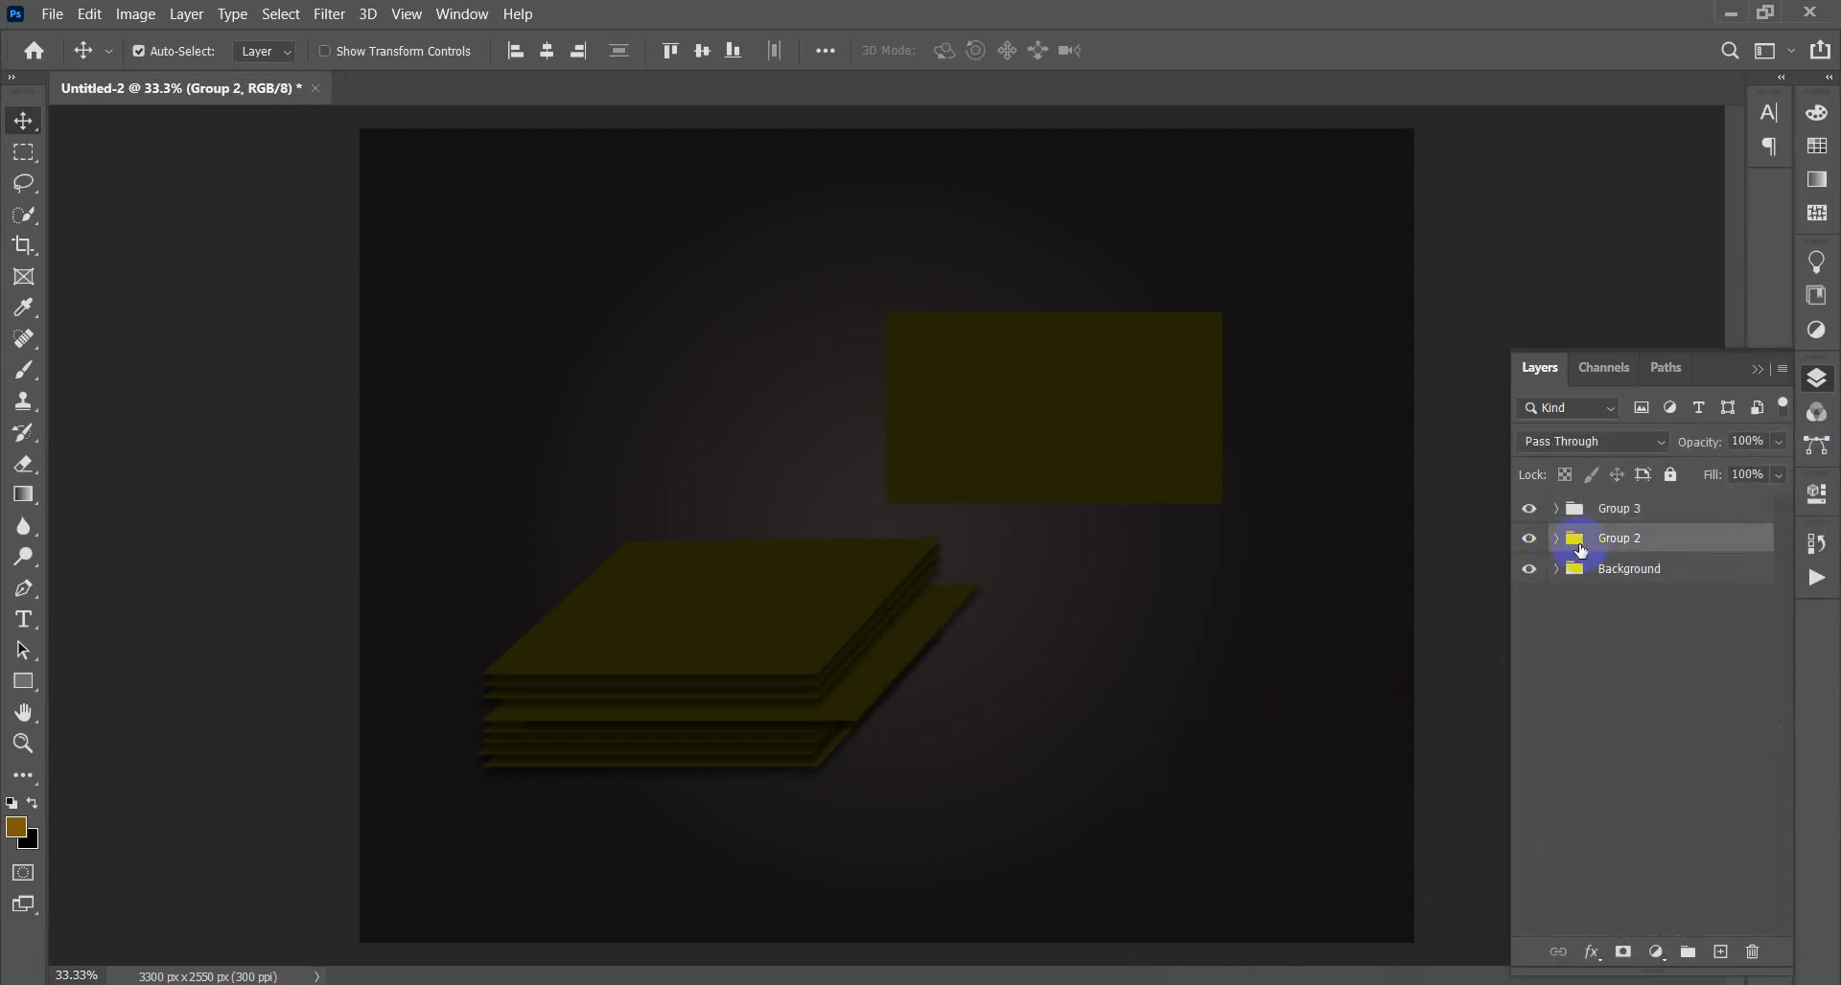
pyautogui.click(1556, 540)
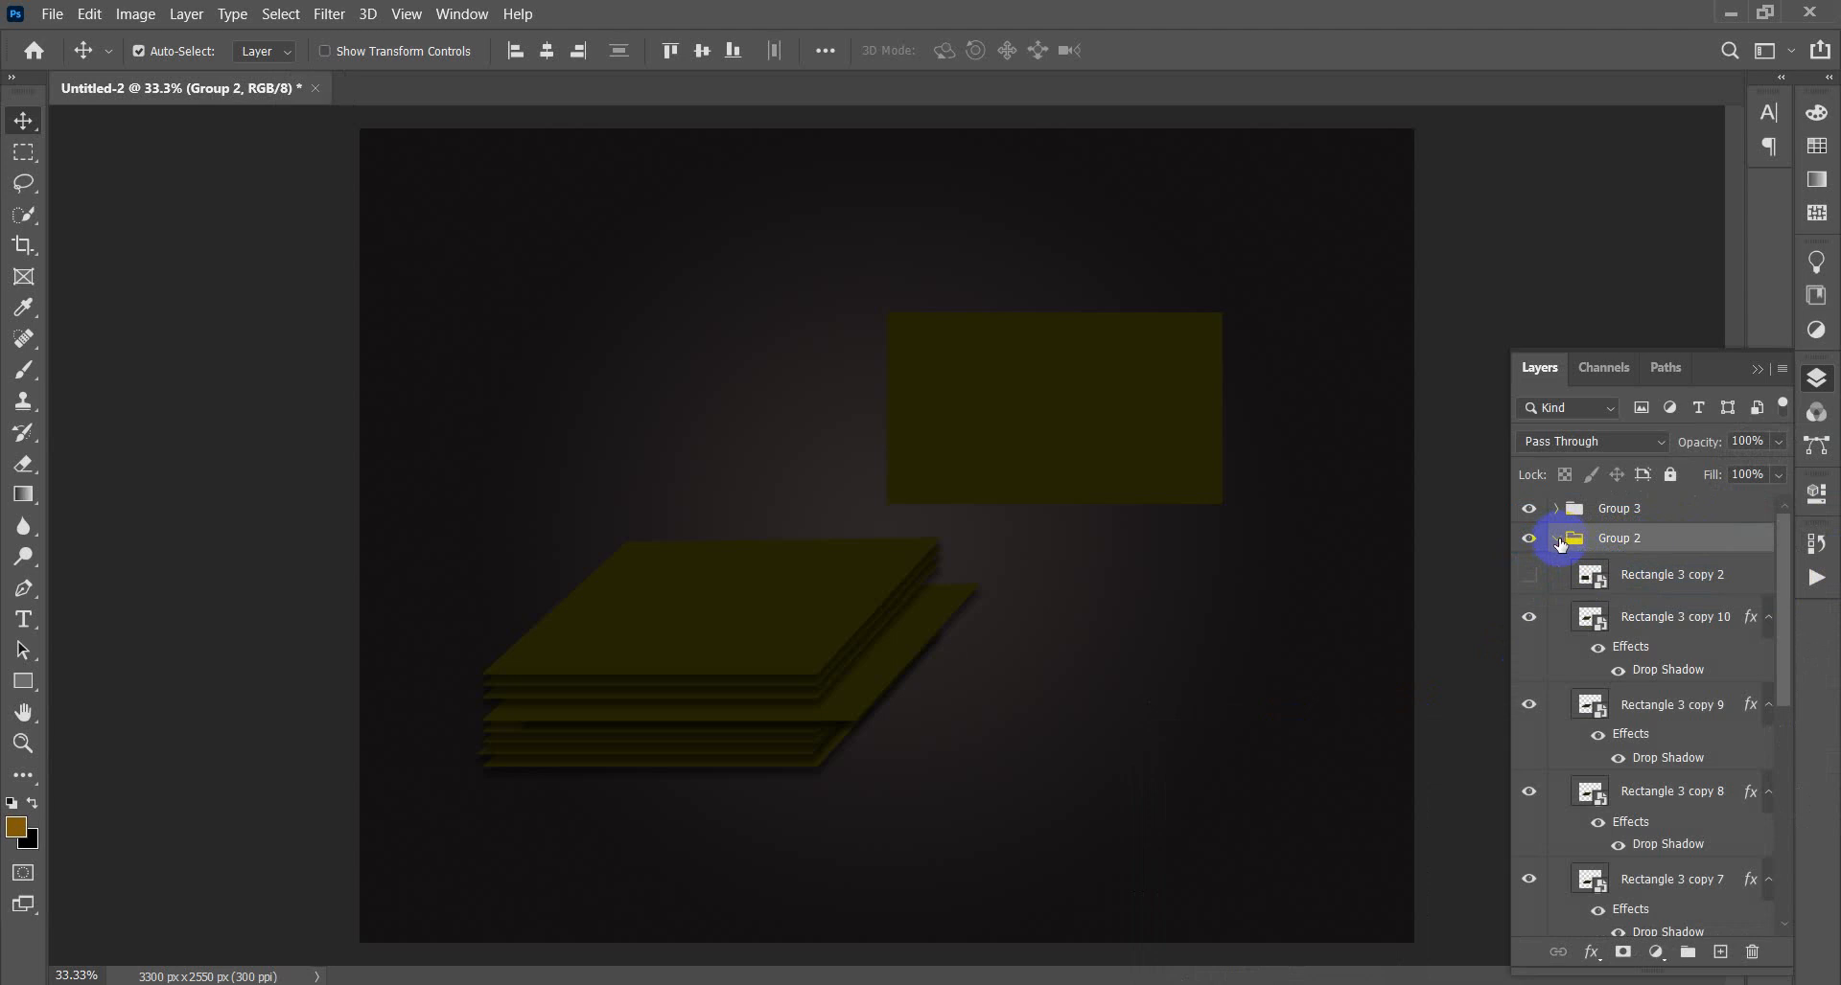
pyautogui.click(1556, 540)
pyautogui.click(1556, 540)
pyautogui.click(1556, 540)
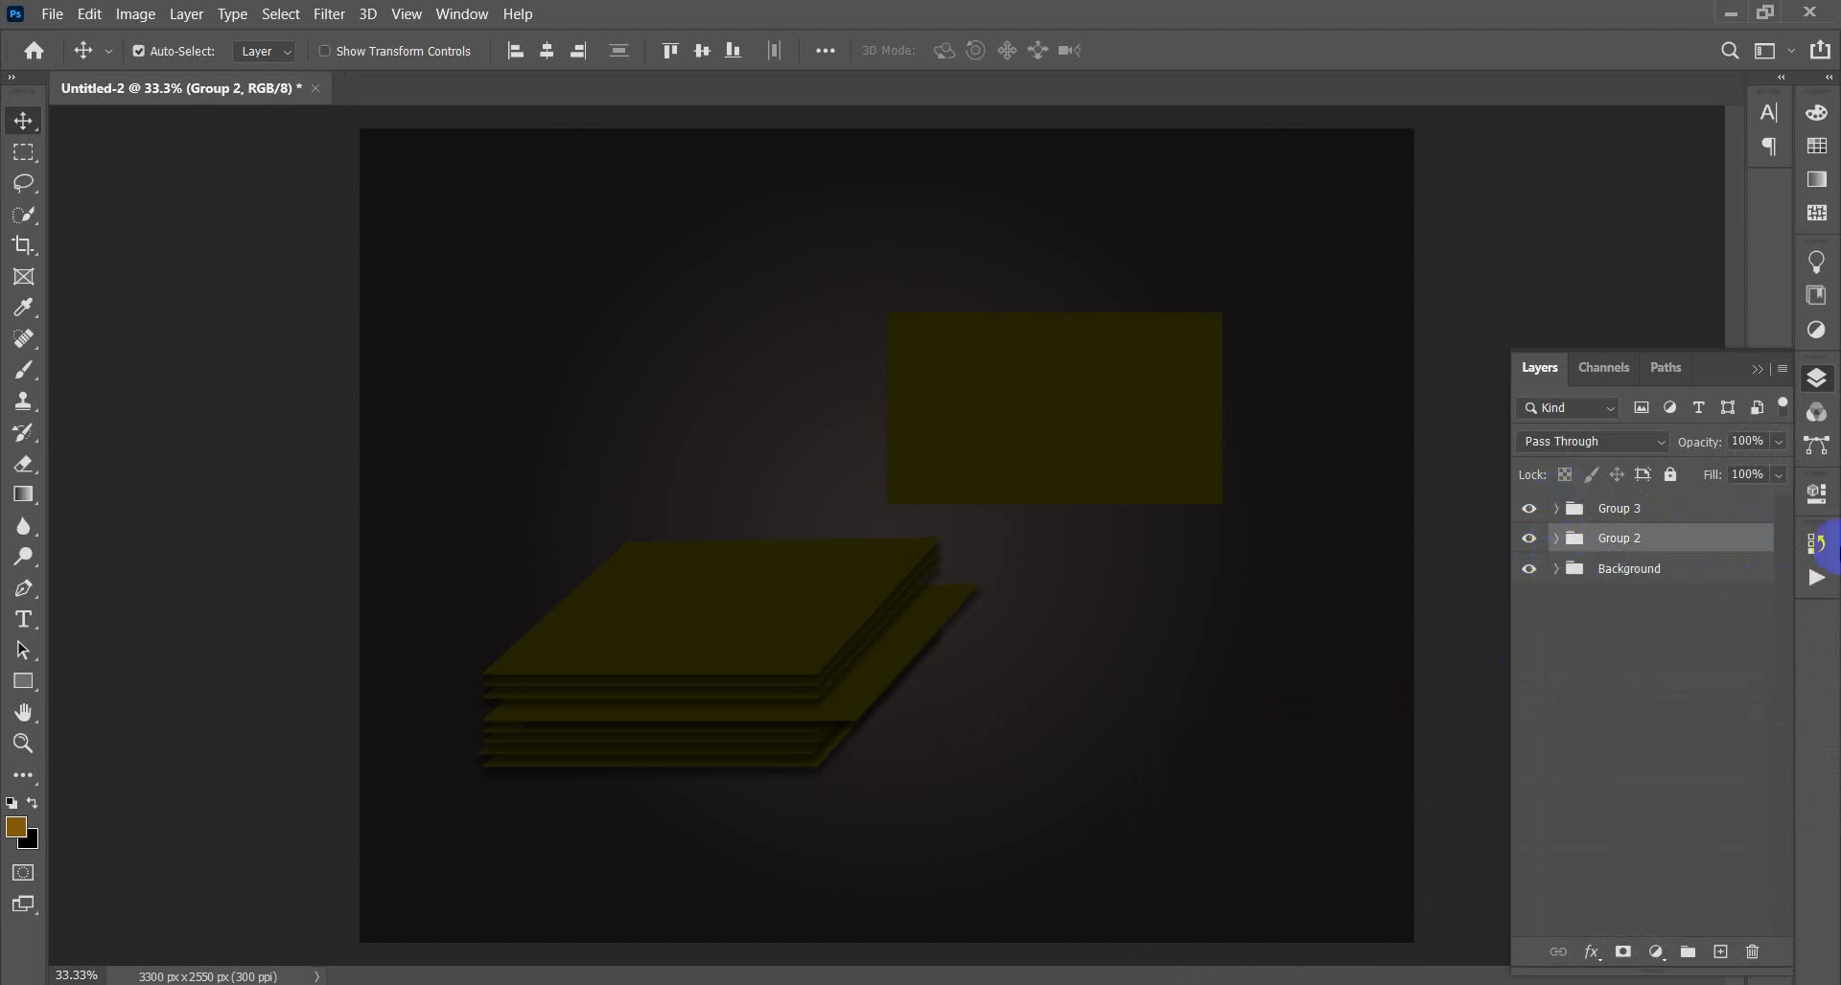
# - Convert the Rectangle 3 copy card in Group 3 to a smart object and keep a hidden duplicate above it
pyautogui.click(1557, 510)
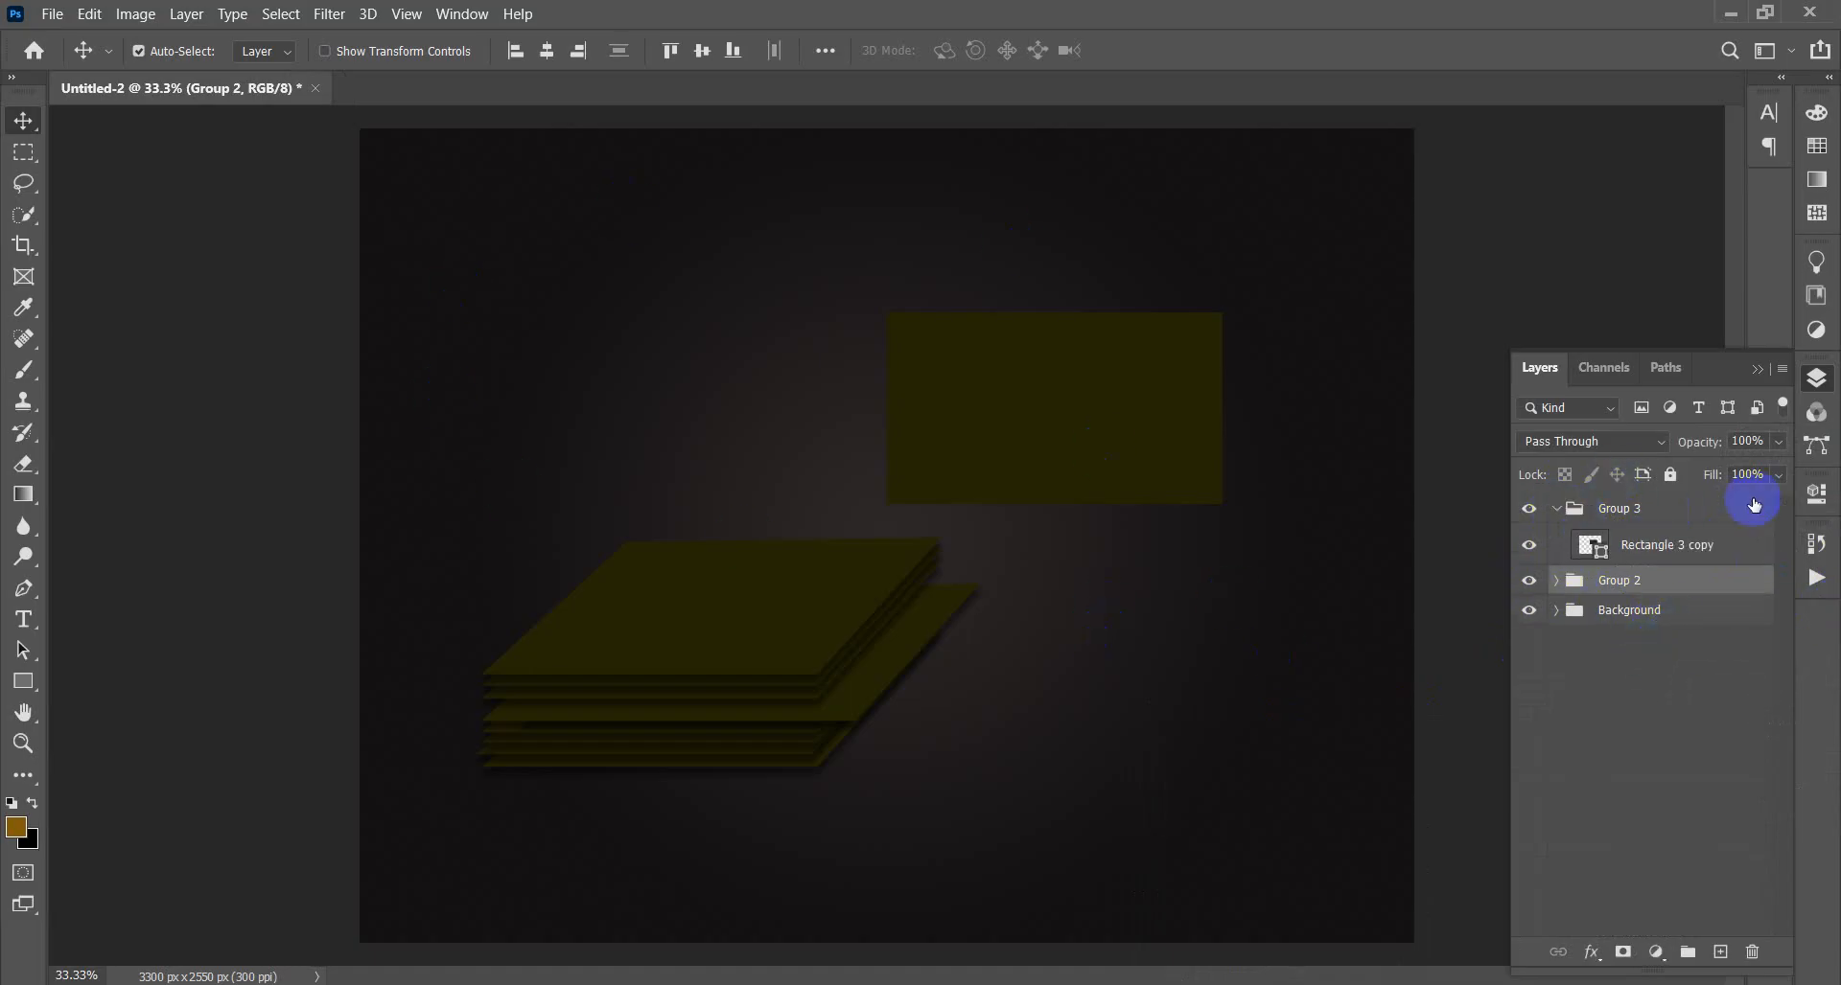
pyautogui.click(1669, 549)
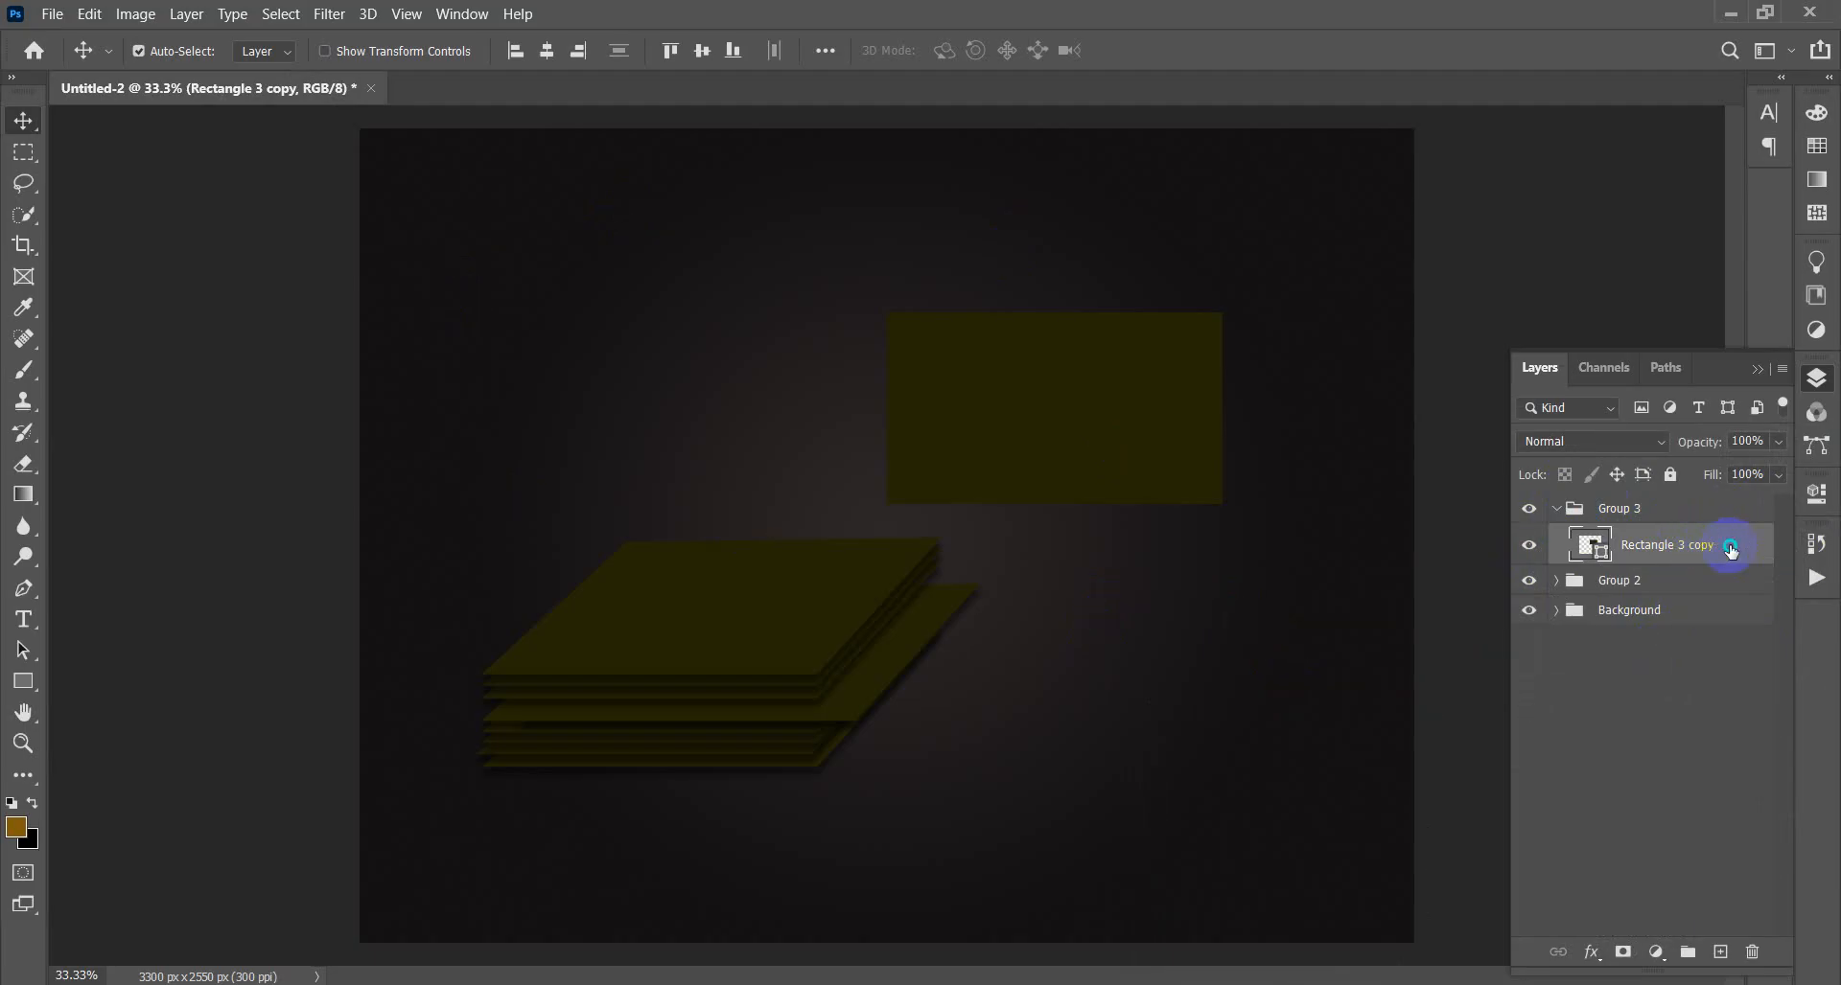
pyautogui.rightClick(1732, 552)
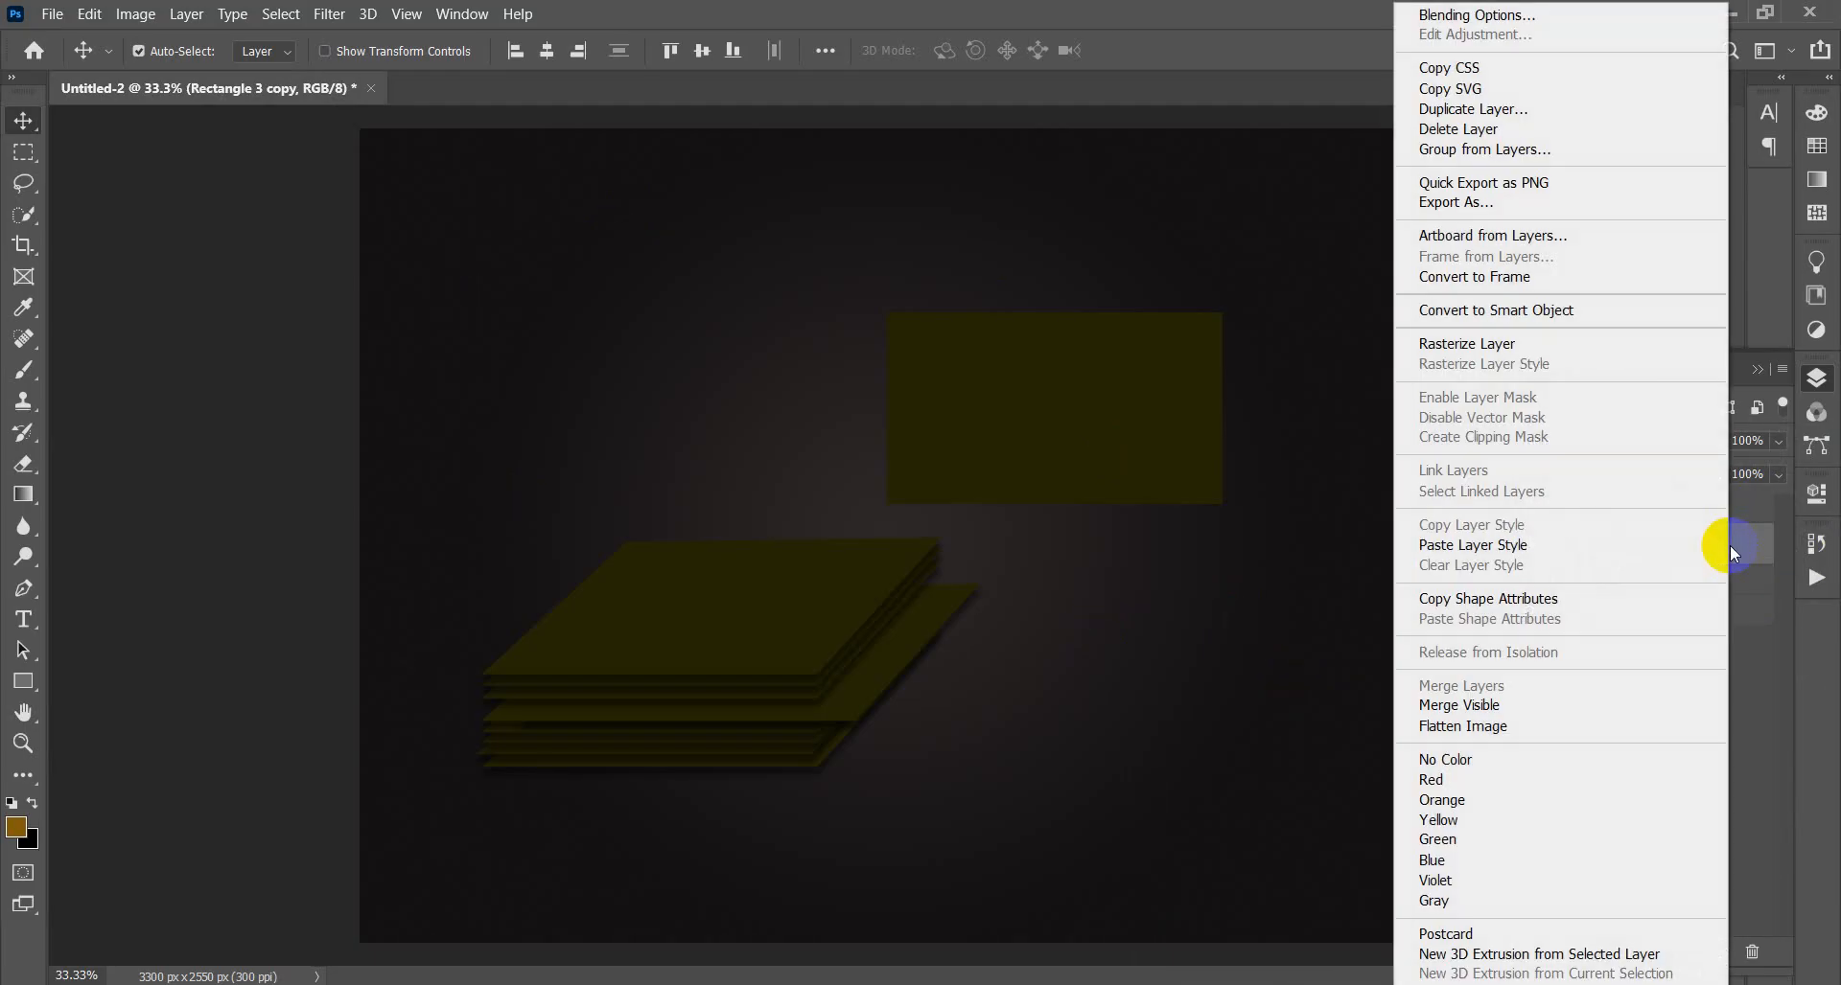
pyautogui.click(1529, 310)
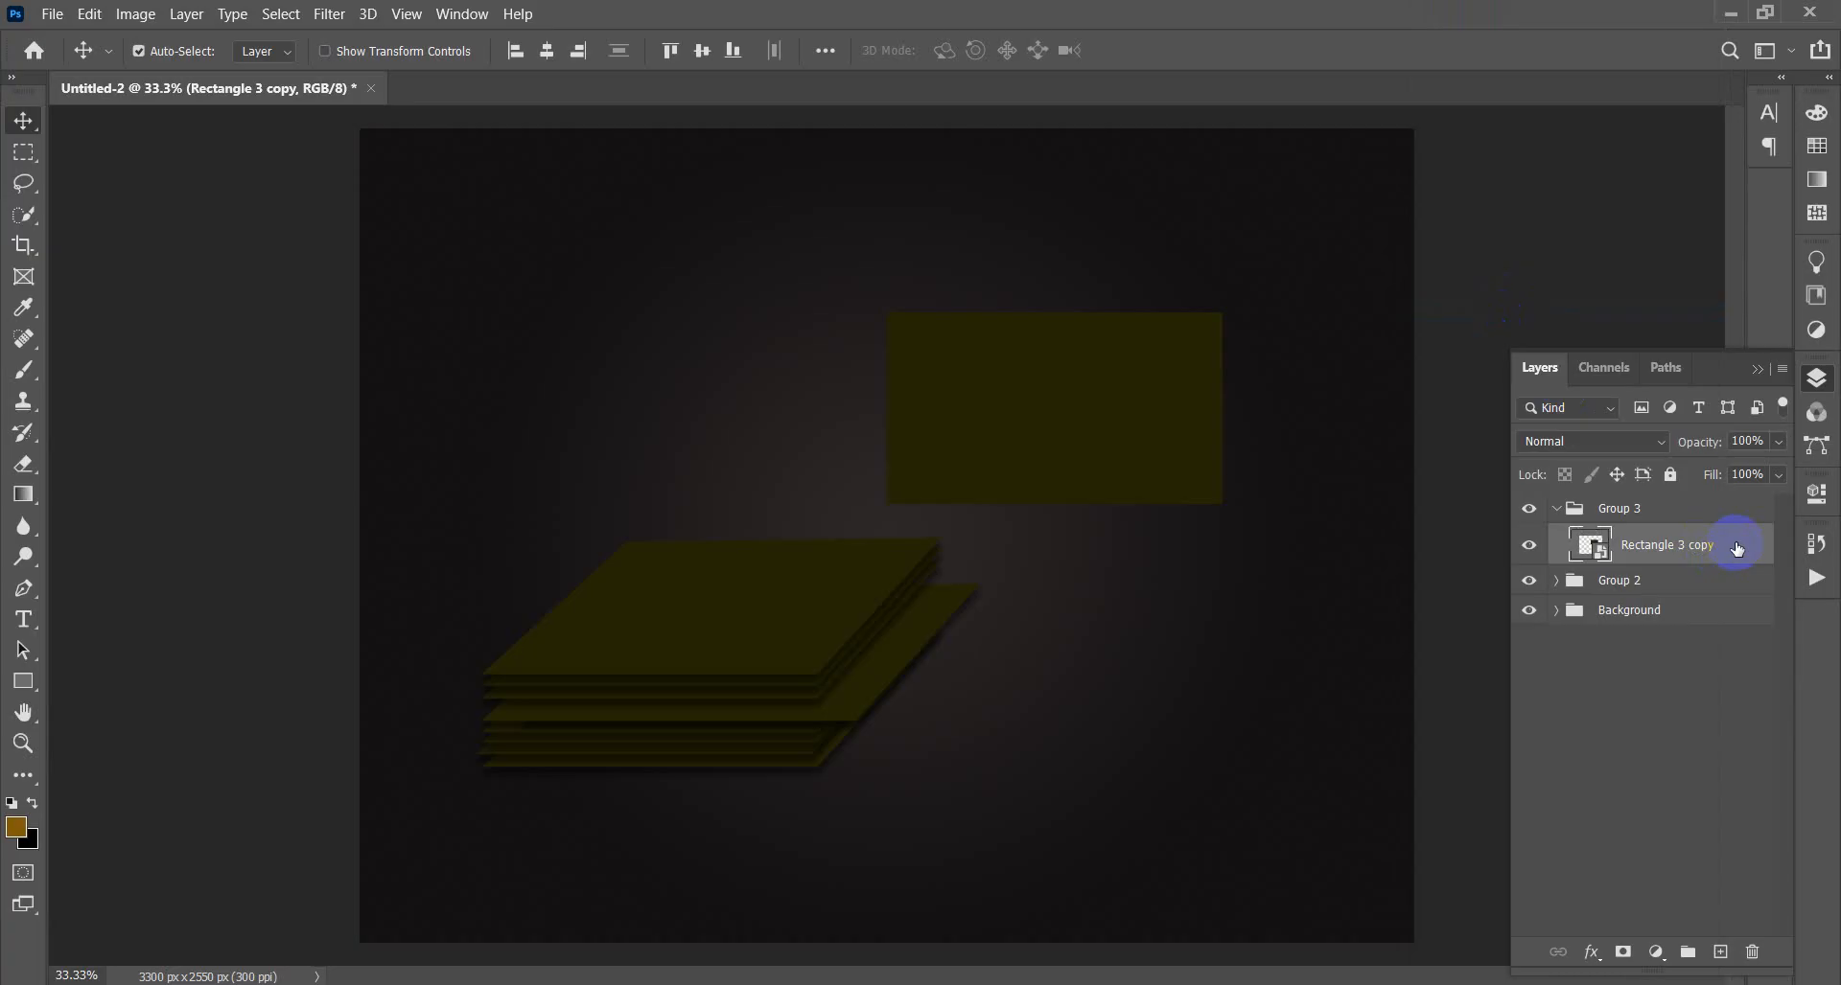
pyautogui.moveTo(1669, 554); pyautogui.dragTo(1721, 952)
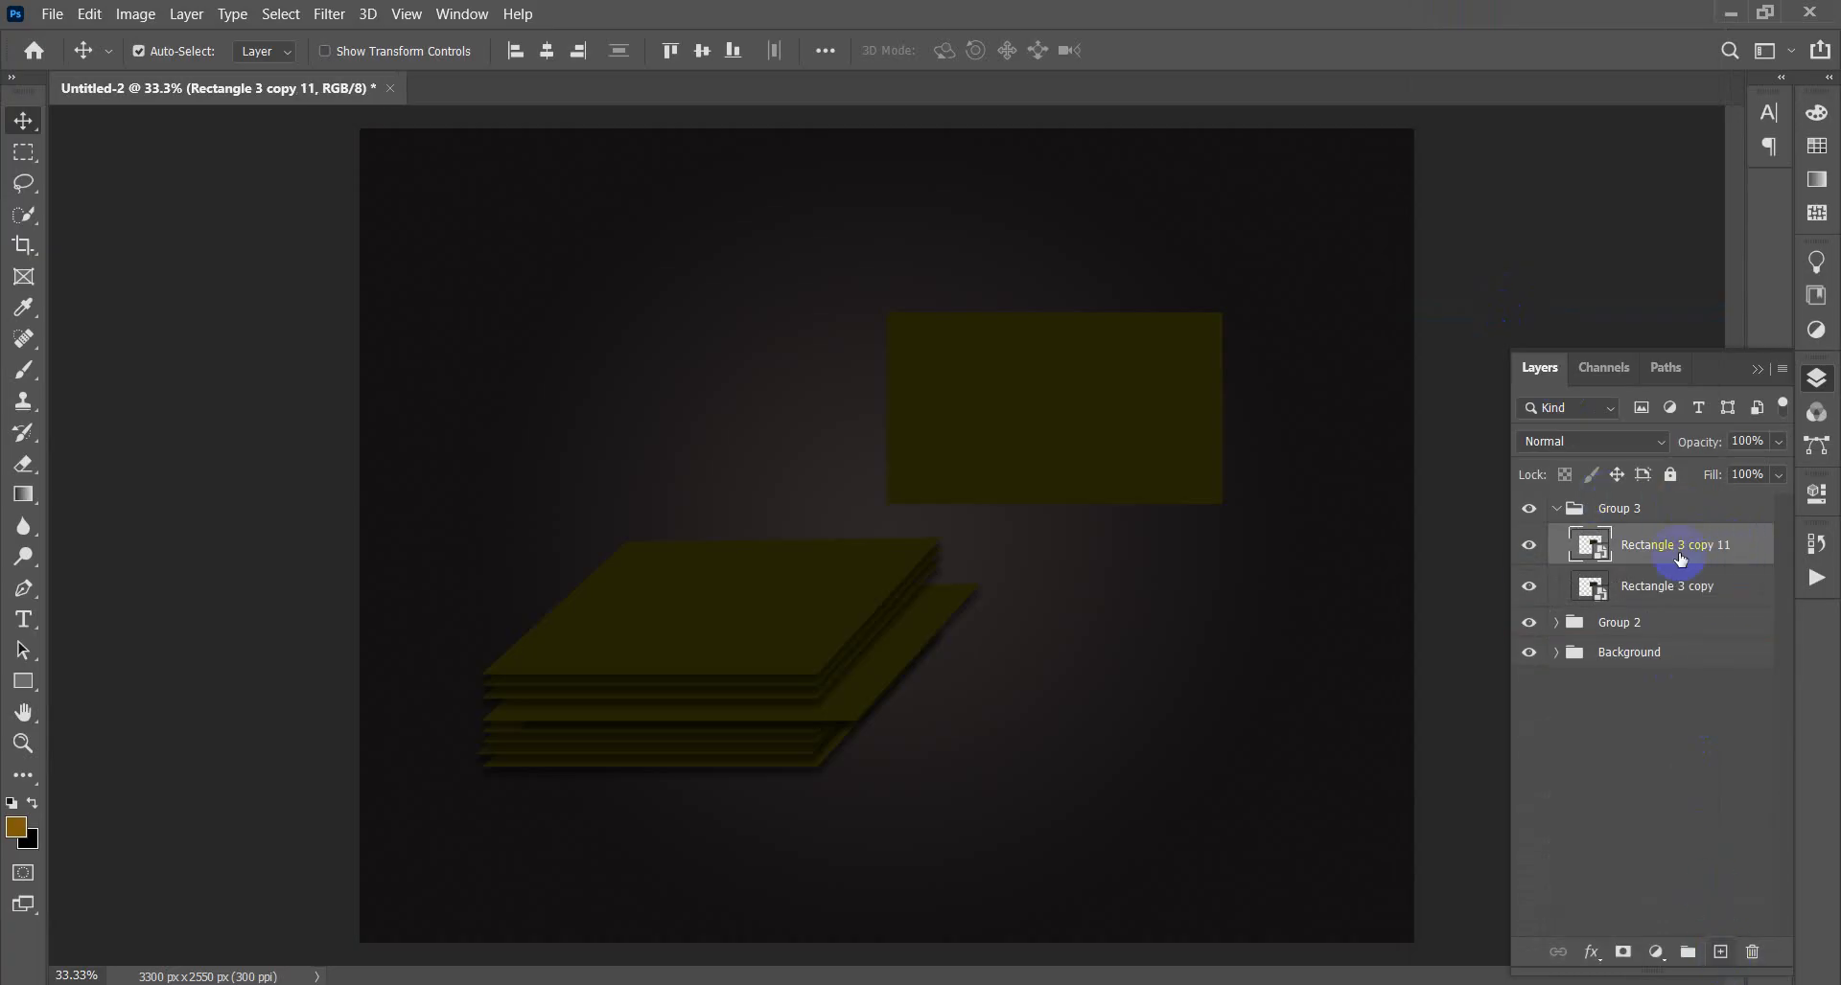
pyautogui.click(1529, 552)
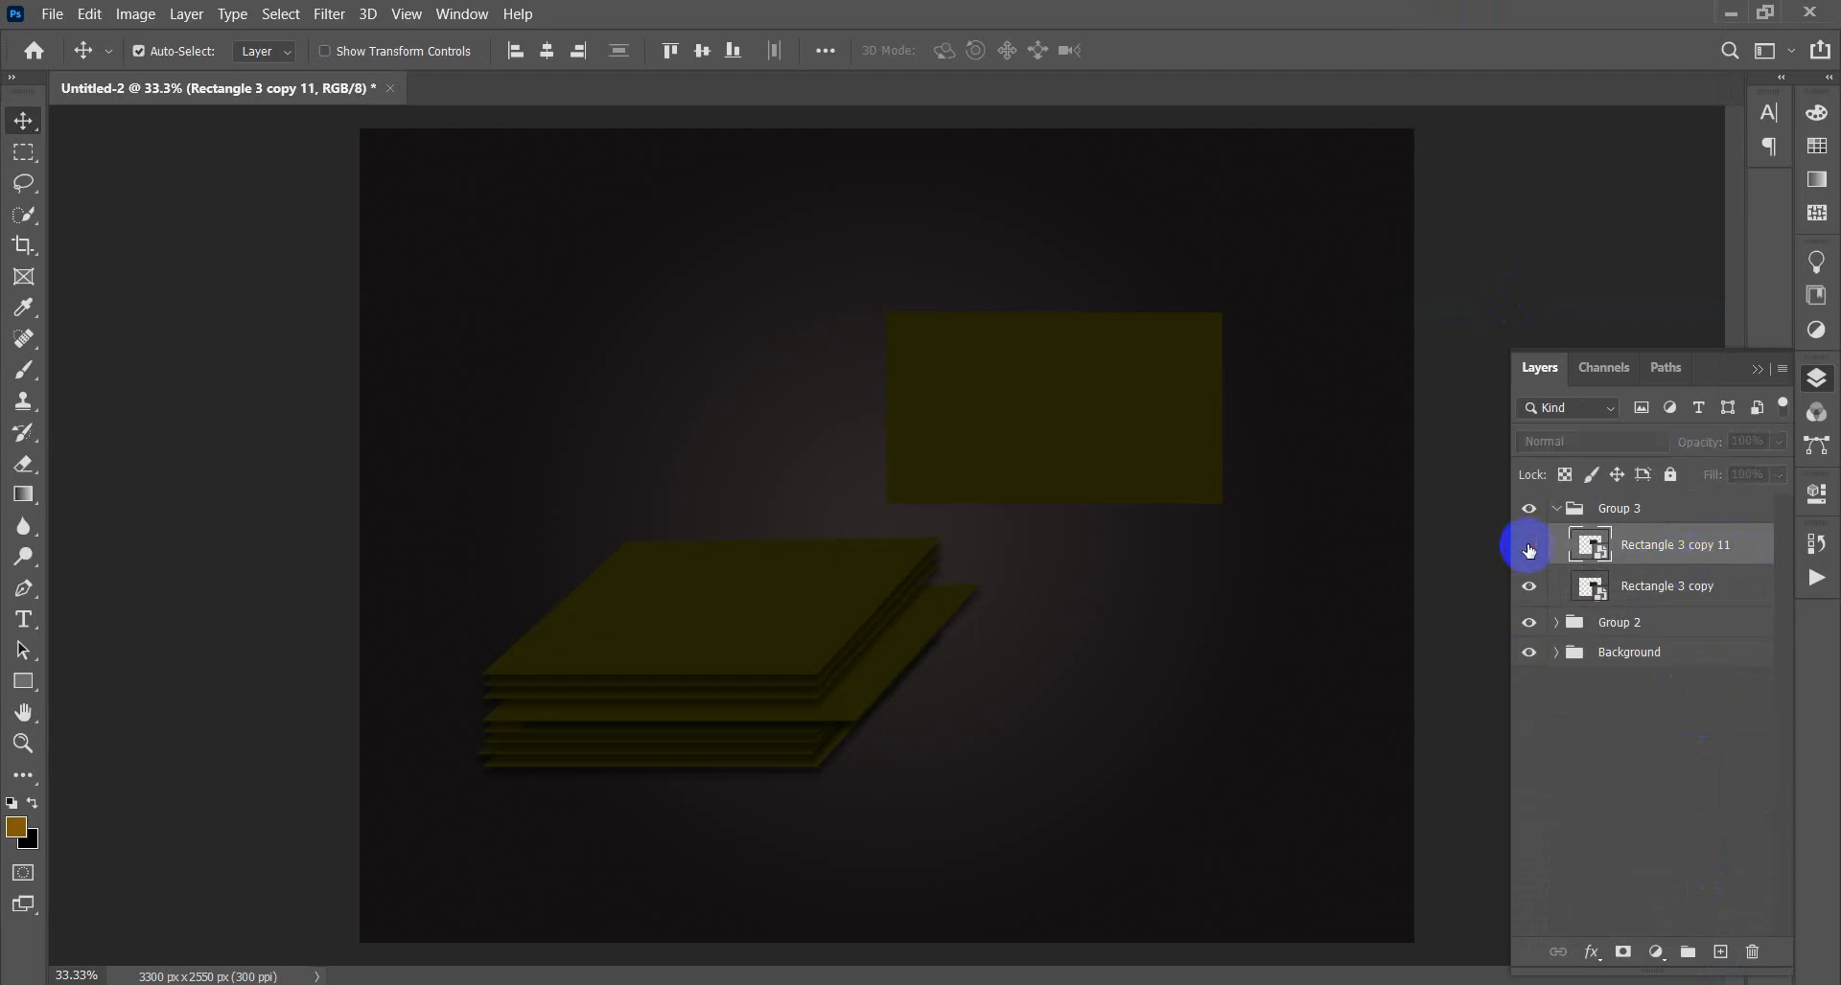
# - Add a Multiply drop shadow to the Rectangle 3 copy card with 47% opacity, 90° angle, 23 px distance, 9% spread and 21 px size
pyautogui.click(1697, 587)
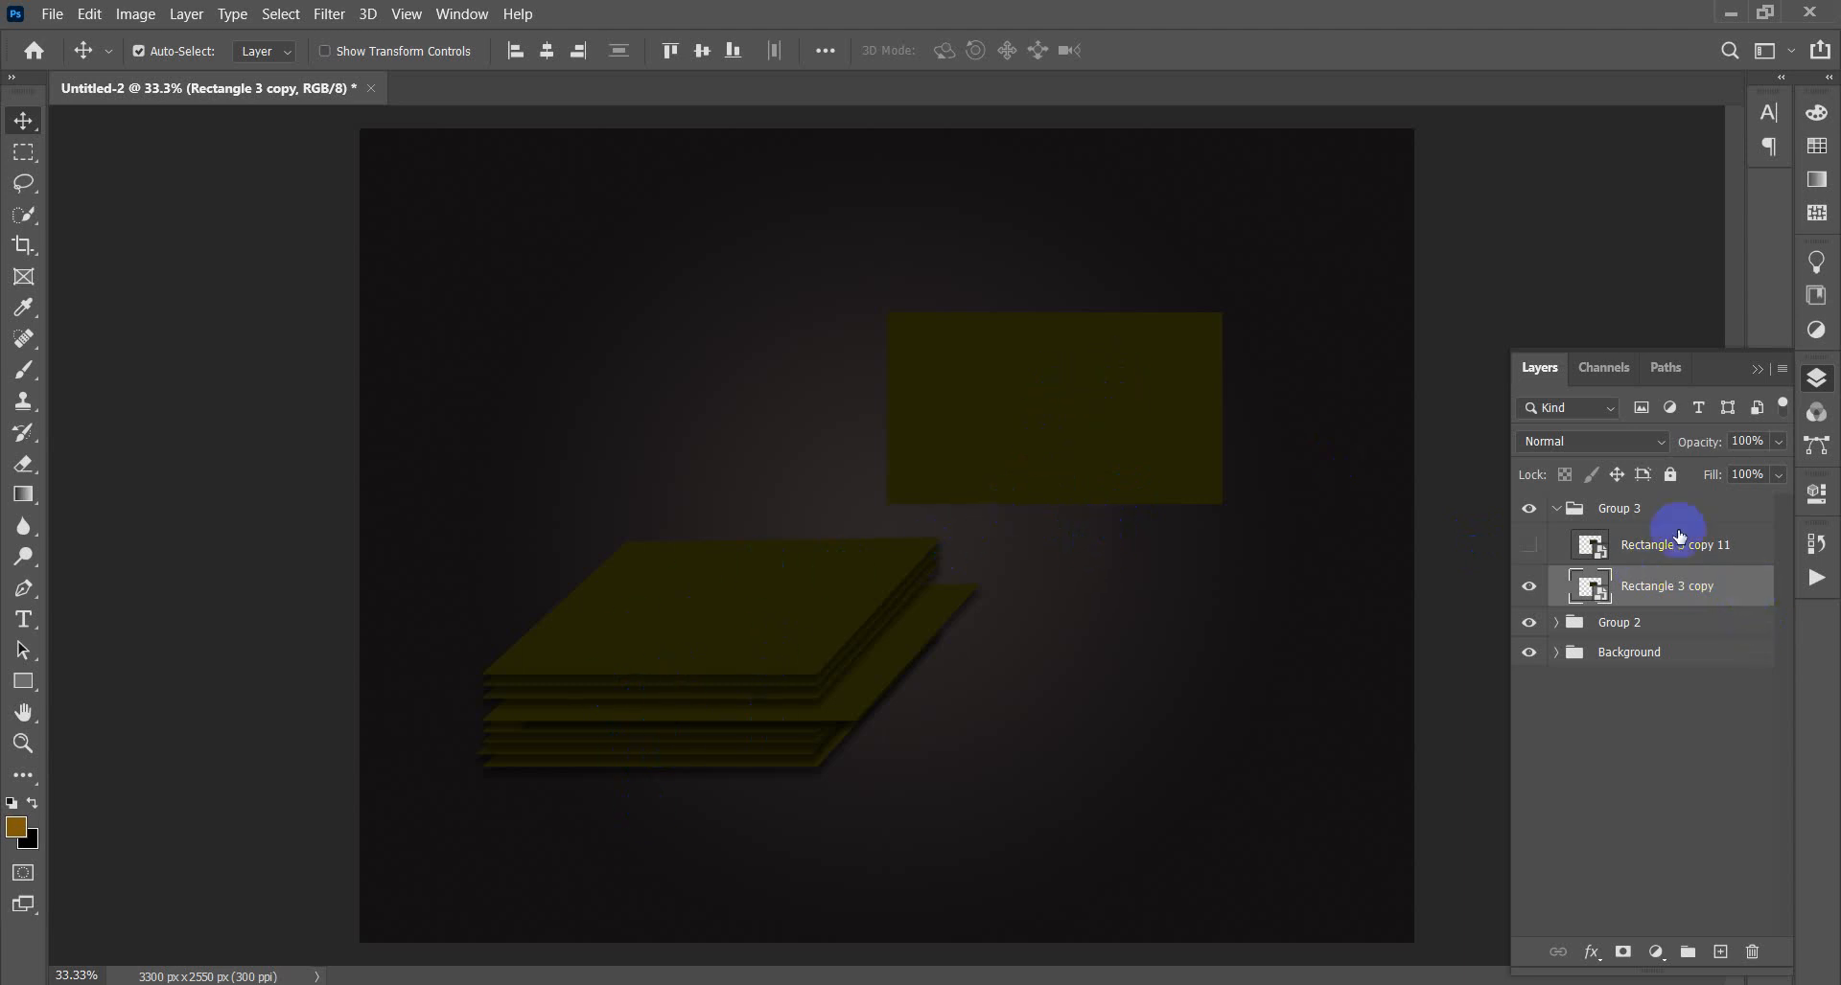
pyautogui.doubleClick(1748, 592)
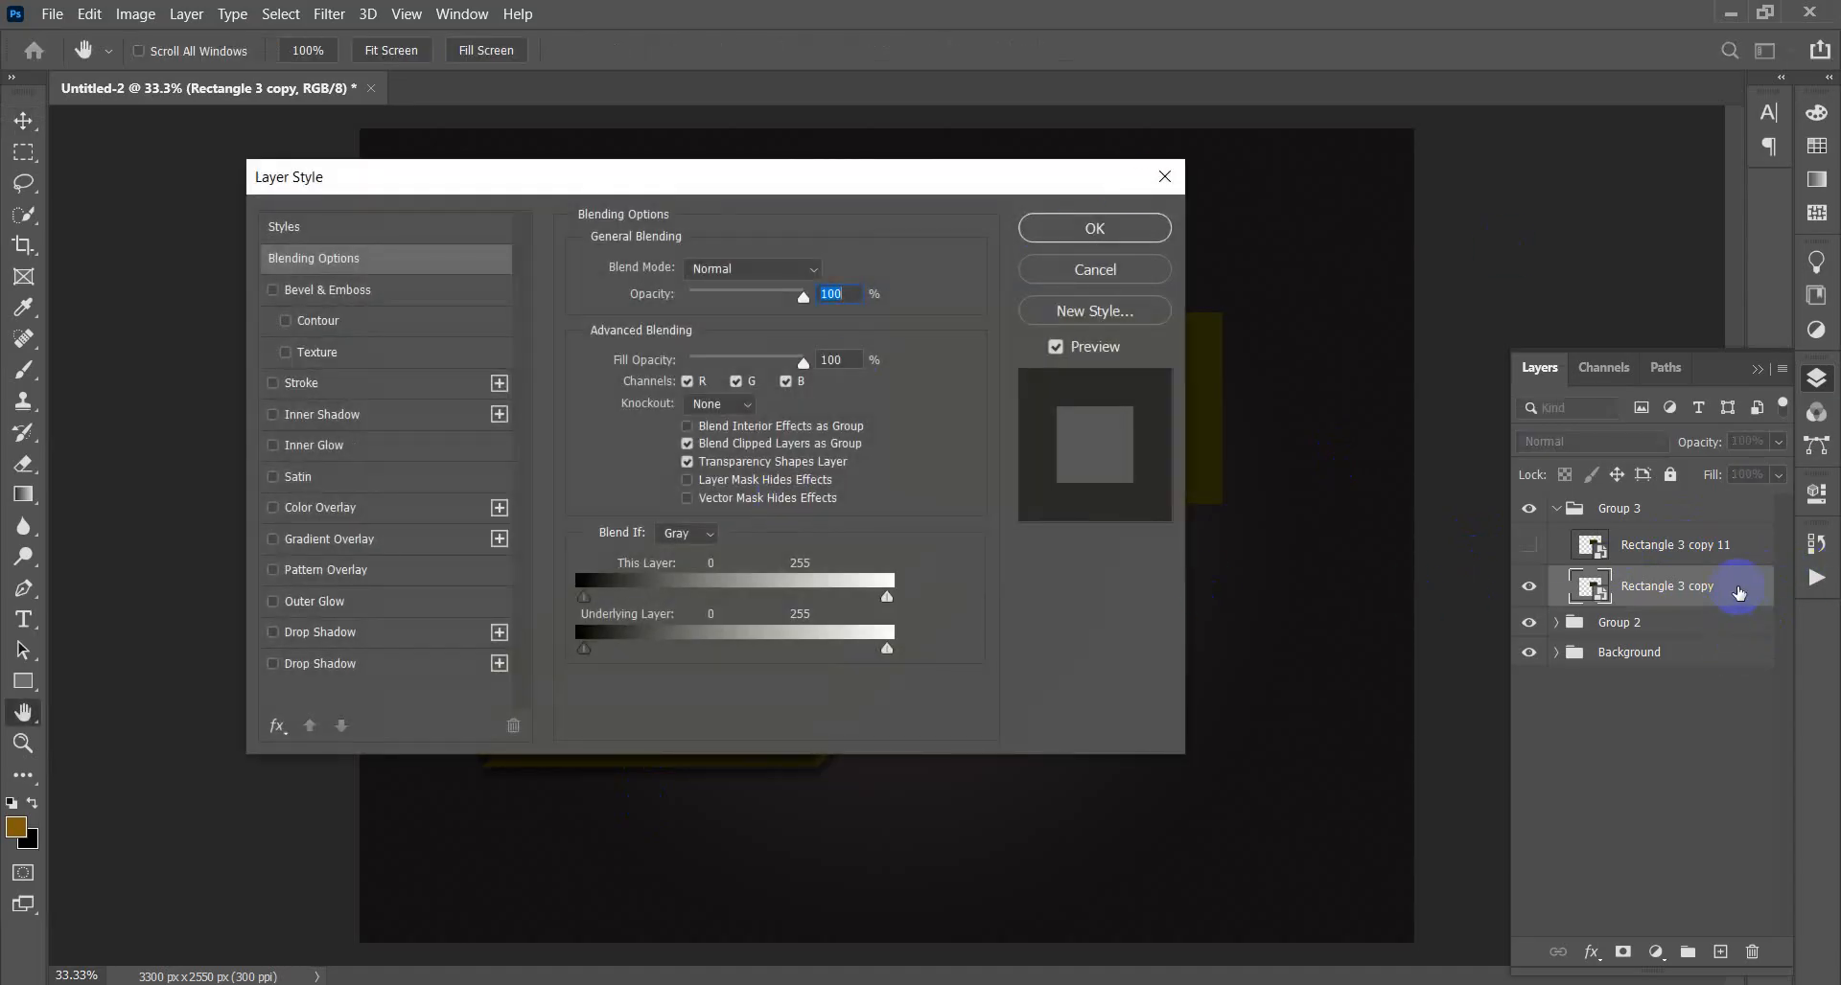
pyautogui.click(309, 663)
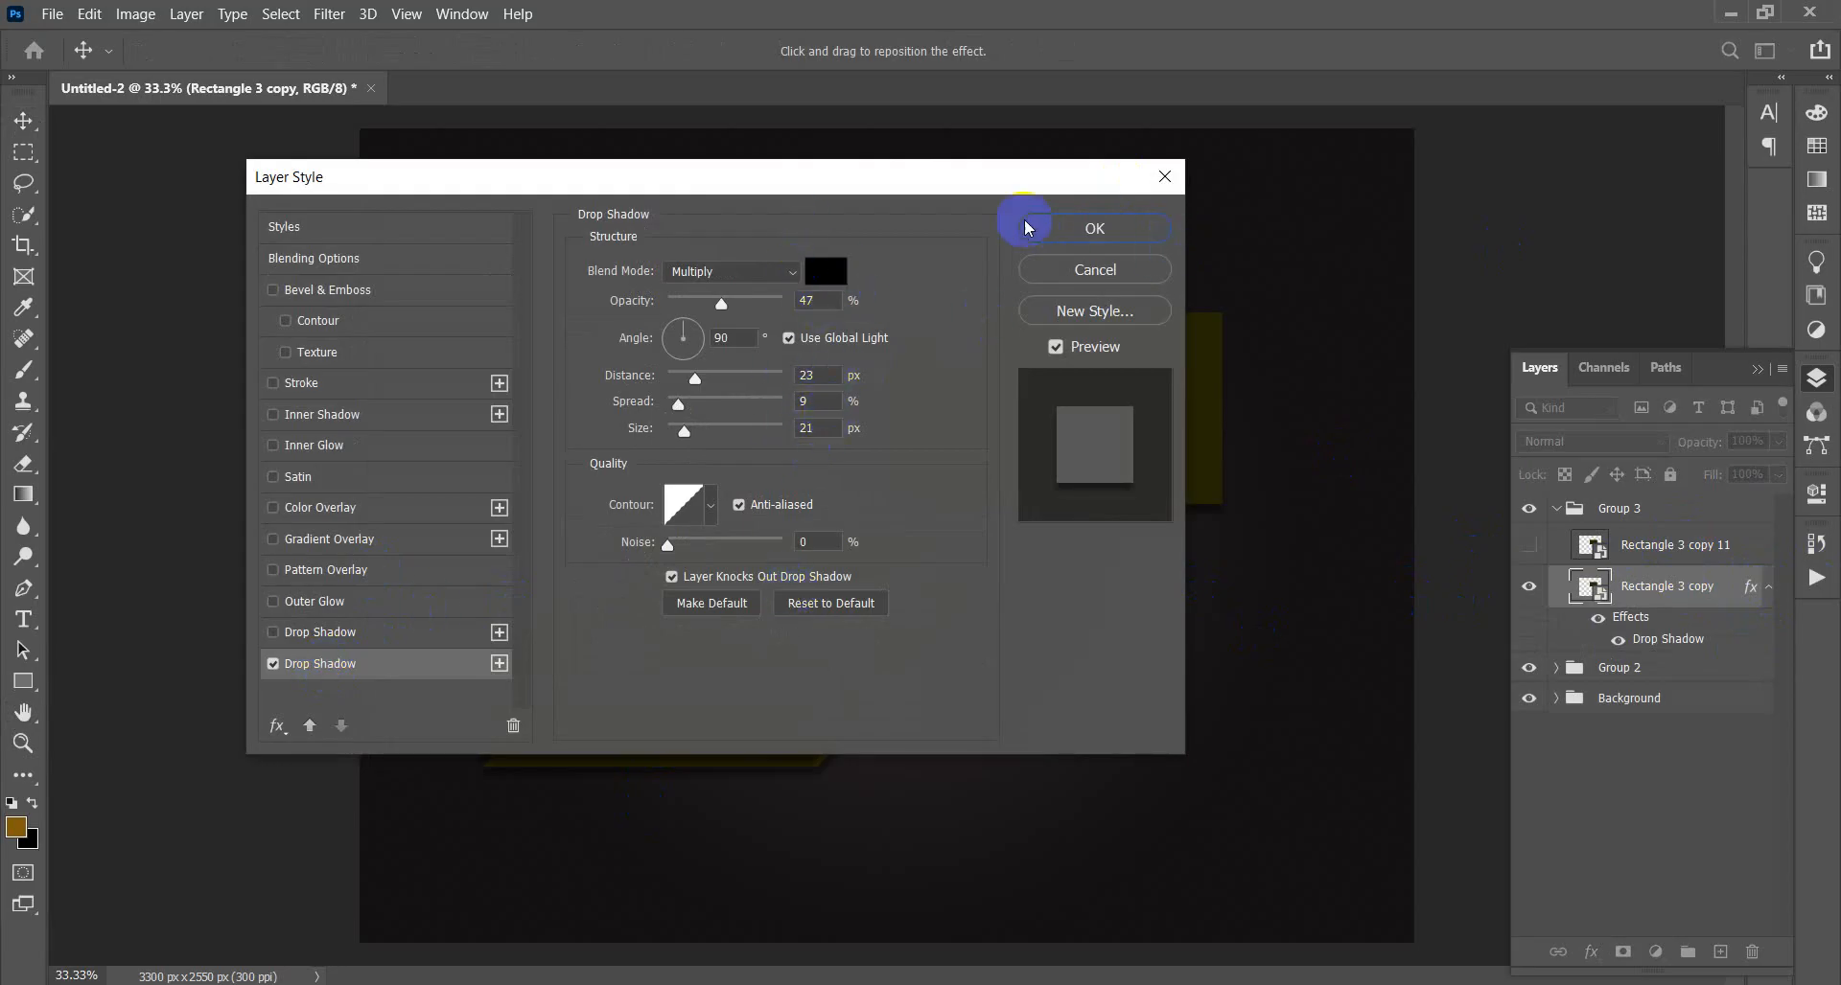
pyautogui.click(1107, 230)
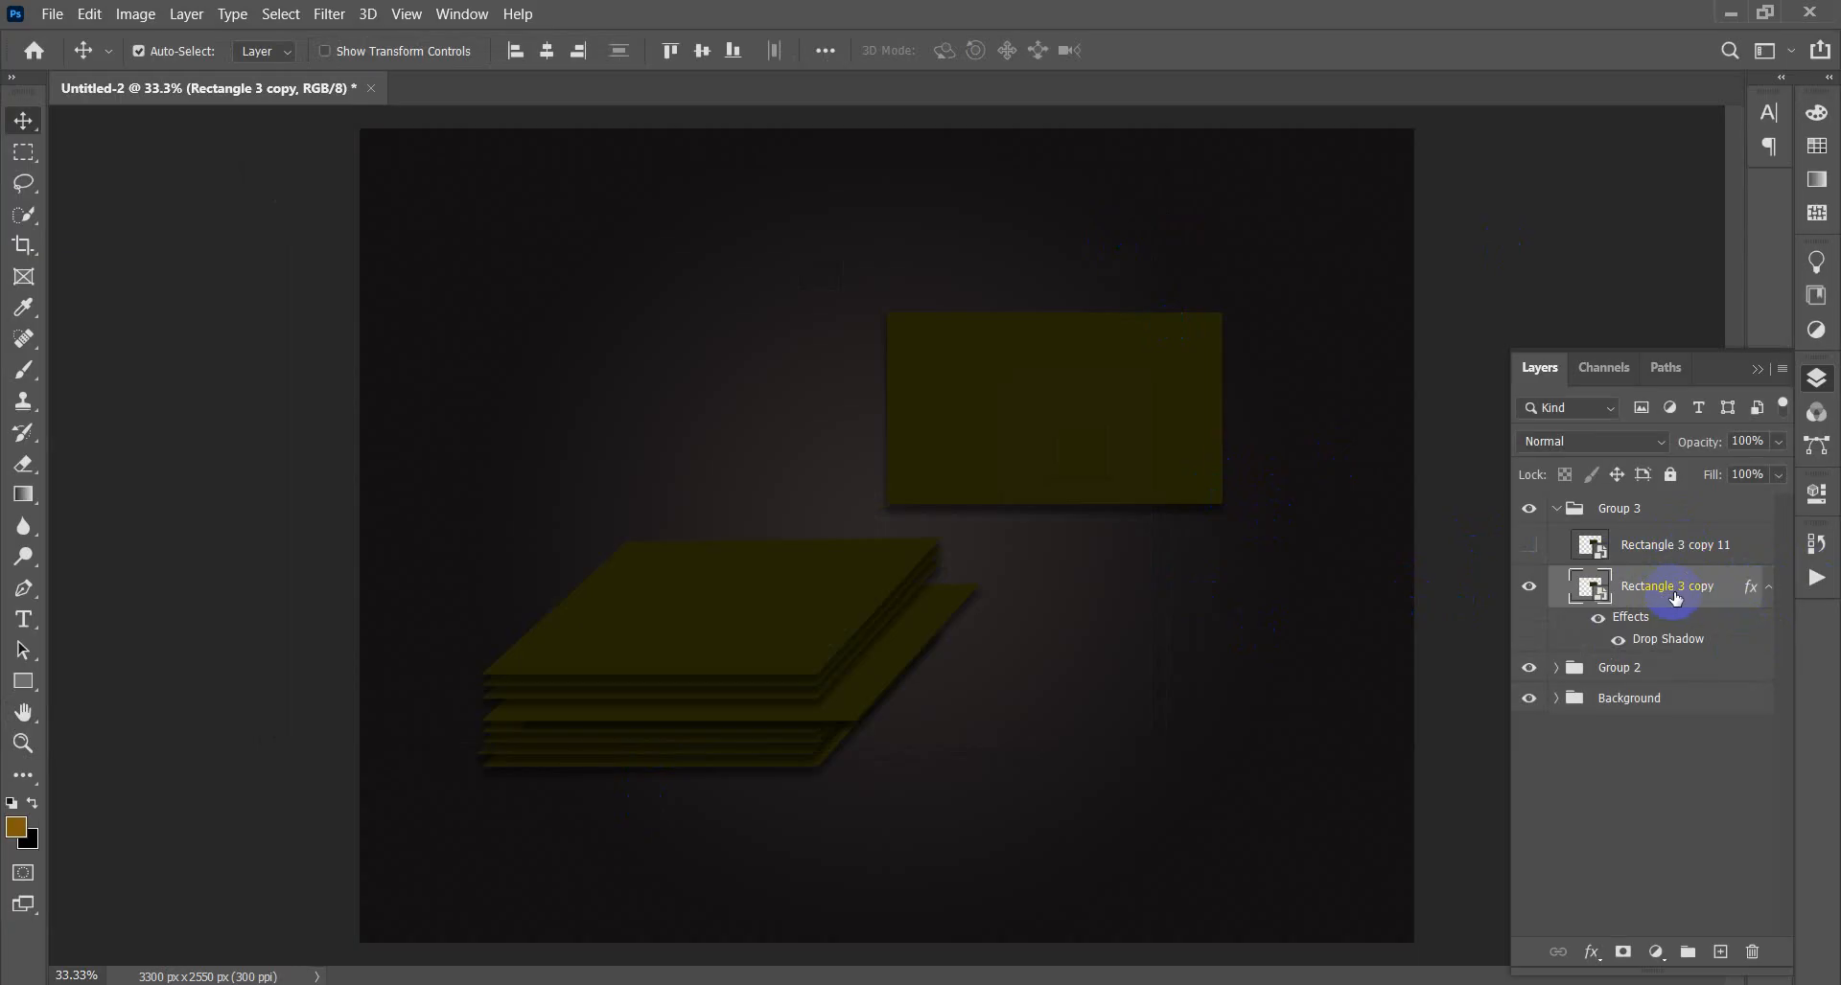
# - Distort the Rectangle 3 copy card into a perspective view by pulling its two far corners down and to the right
pyautogui.press('ctrl')
pyautogui.hotkey('ctrl', 't')
pyautogui.rightClick(1091, 395)
pyautogui.click(1165, 543)
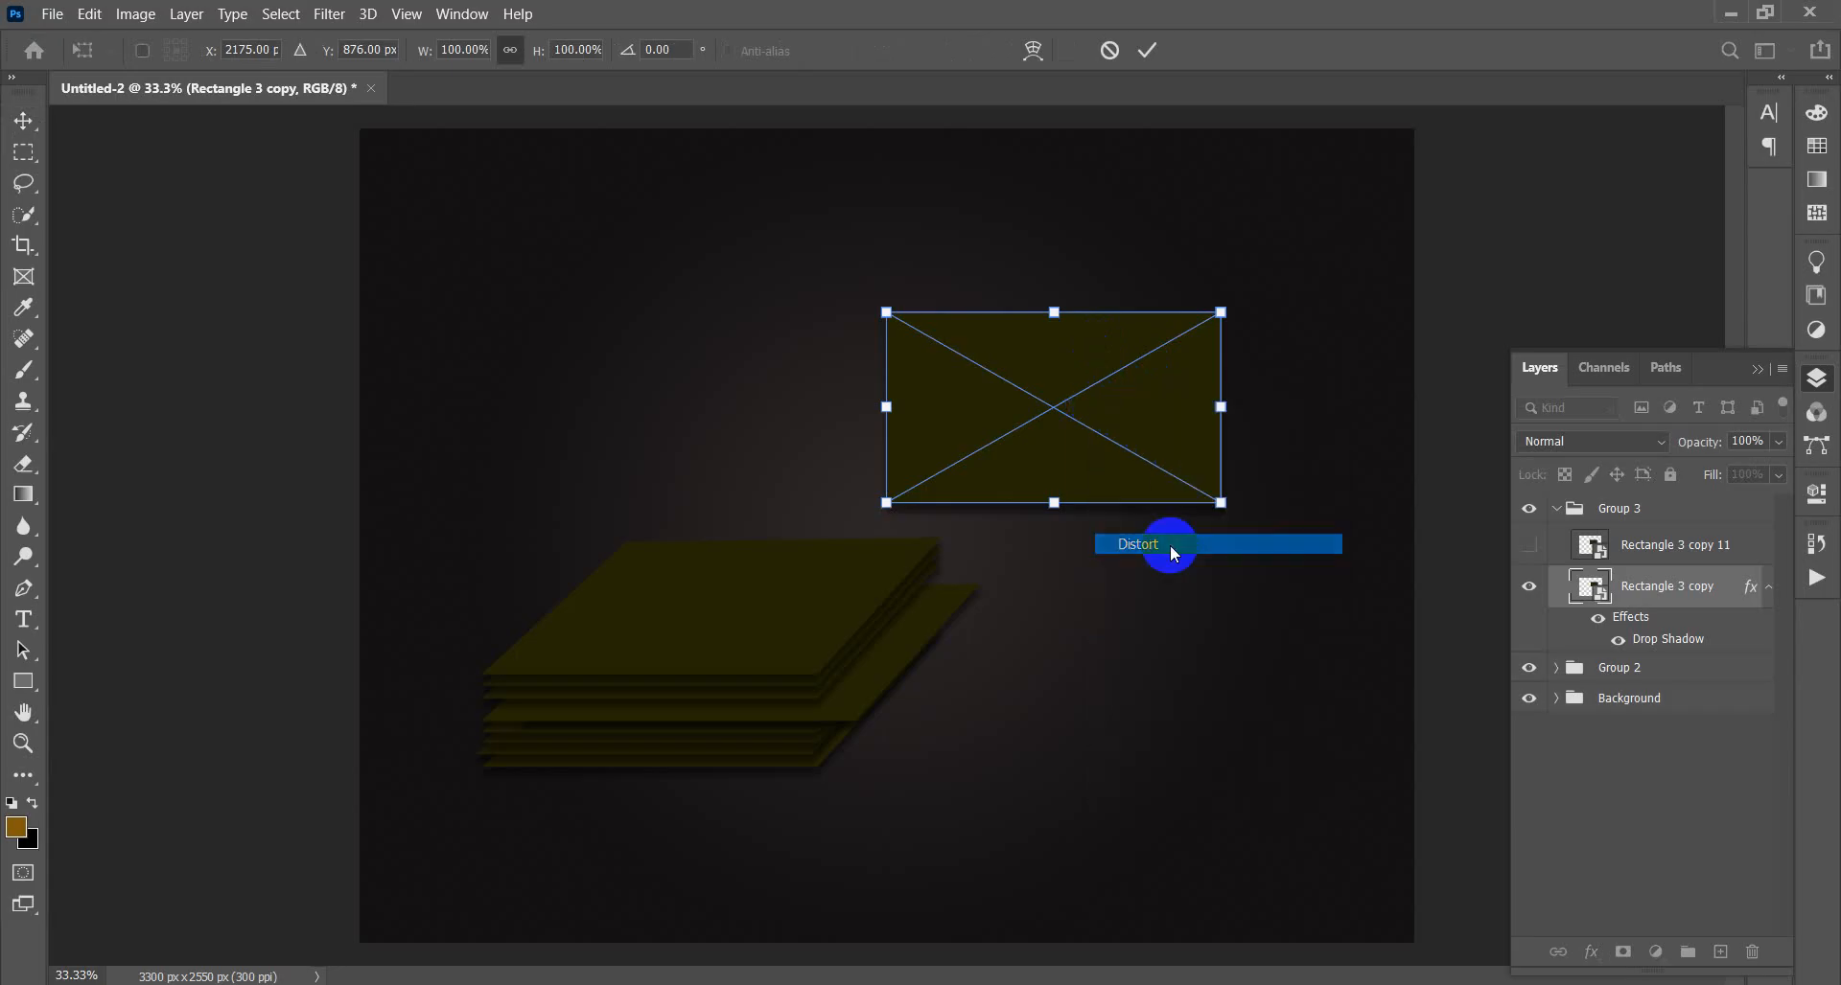
pyautogui.moveTo(891, 315); pyautogui.dragTo(794, 324)
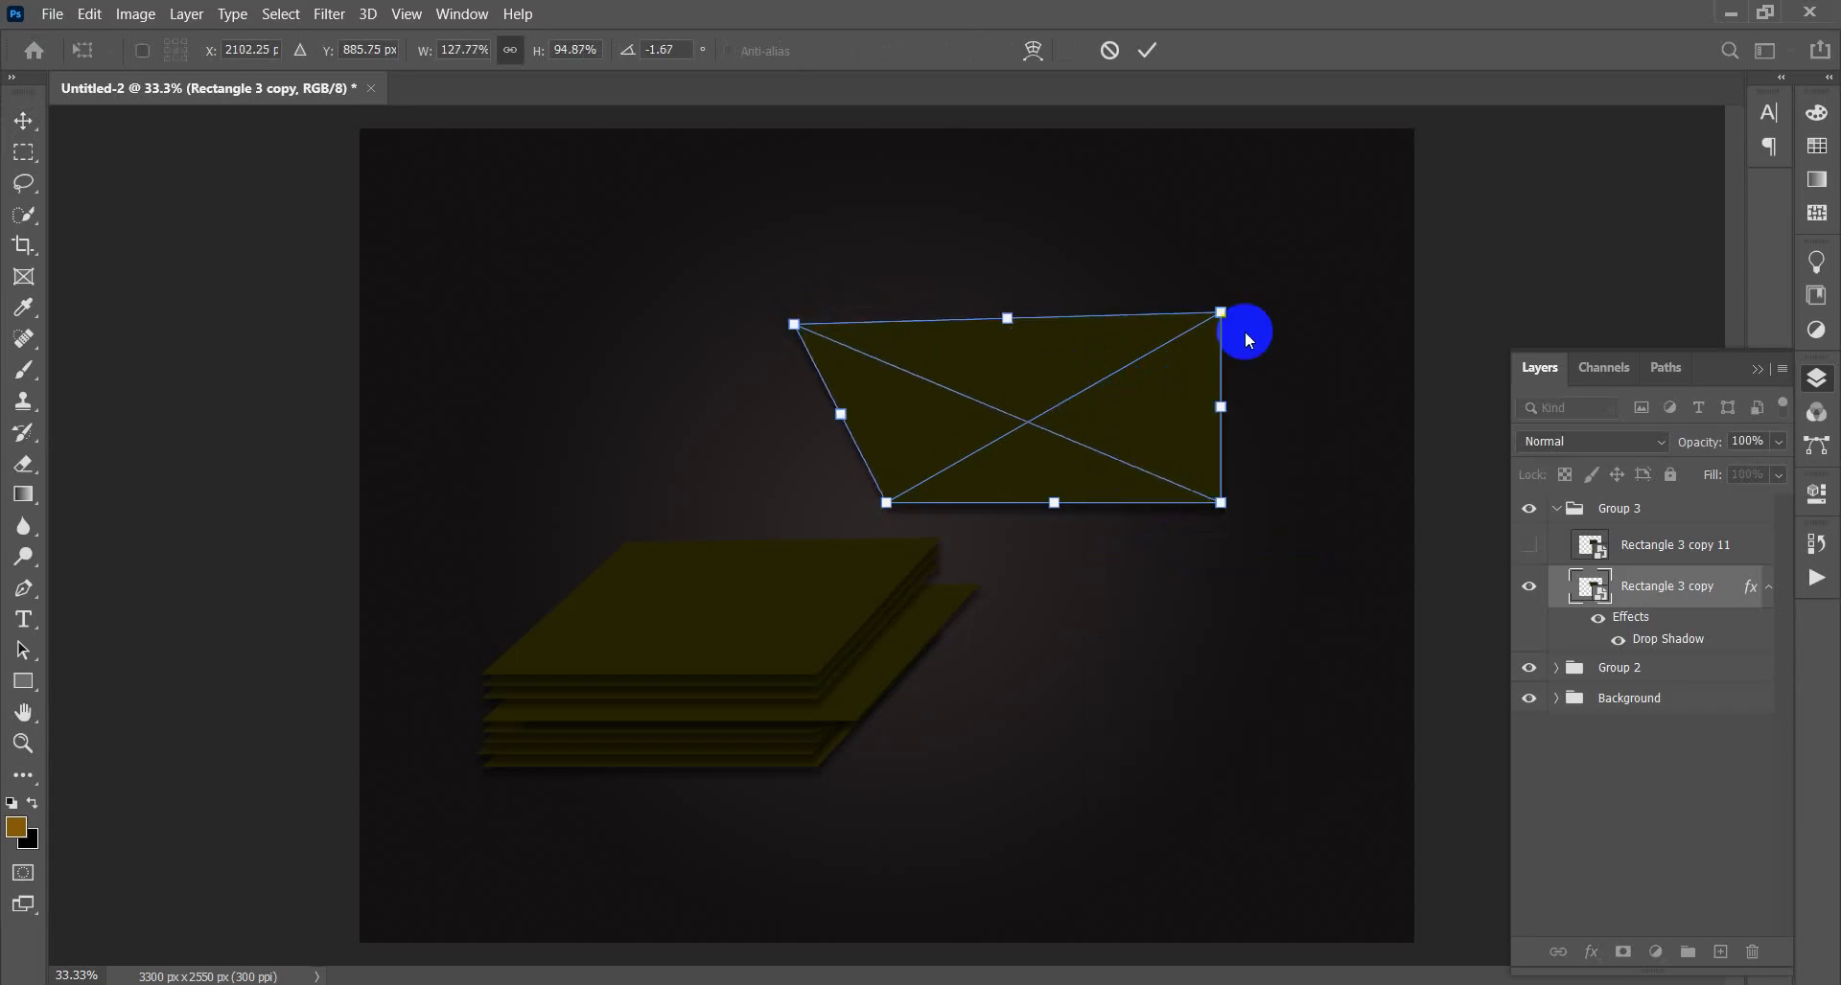
pyautogui.moveTo(1222, 313); pyautogui.dragTo(1106, 330)
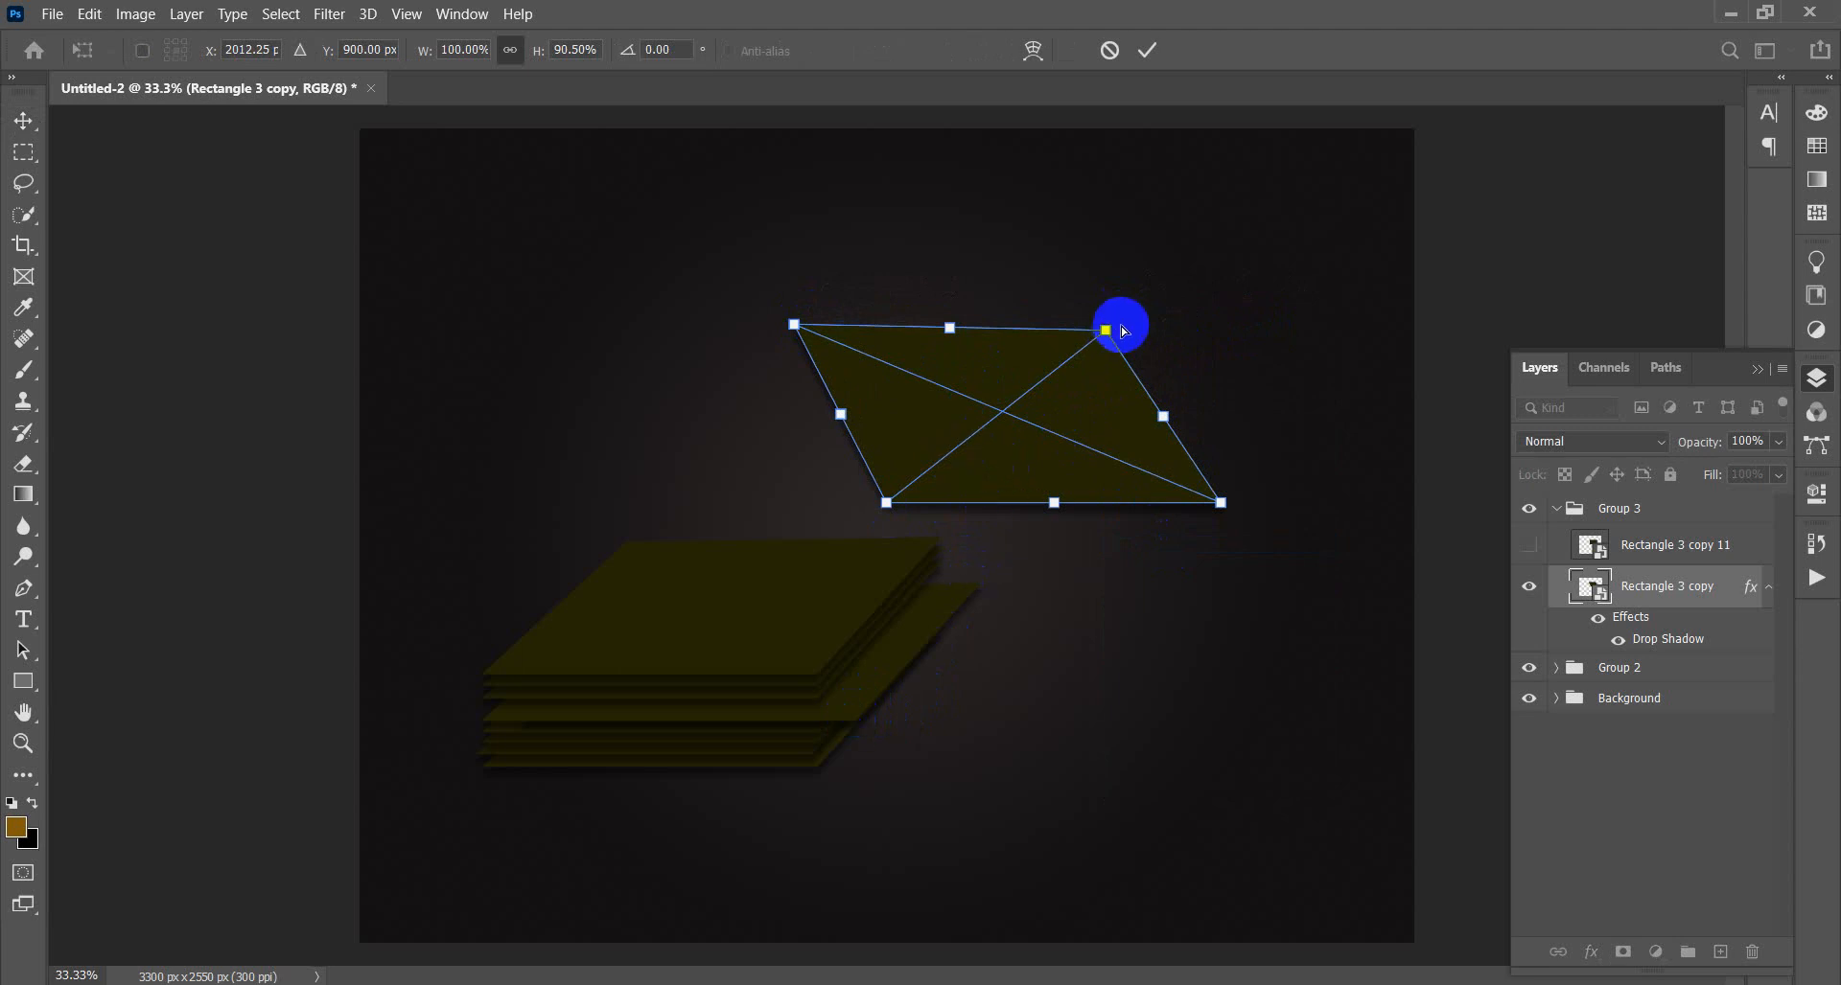
pyautogui.moveTo(1105, 327); pyautogui.dragTo(1237, 329)
pyautogui.moveTo(793, 324); pyautogui.dragTo(968, 360)
pyautogui.moveTo(1266, 328)
pyautogui.mouseDown()
pyautogui.moveTo(1196, 379)
pyautogui.moveTo(1266, 346)
pyautogui.mouseUp()
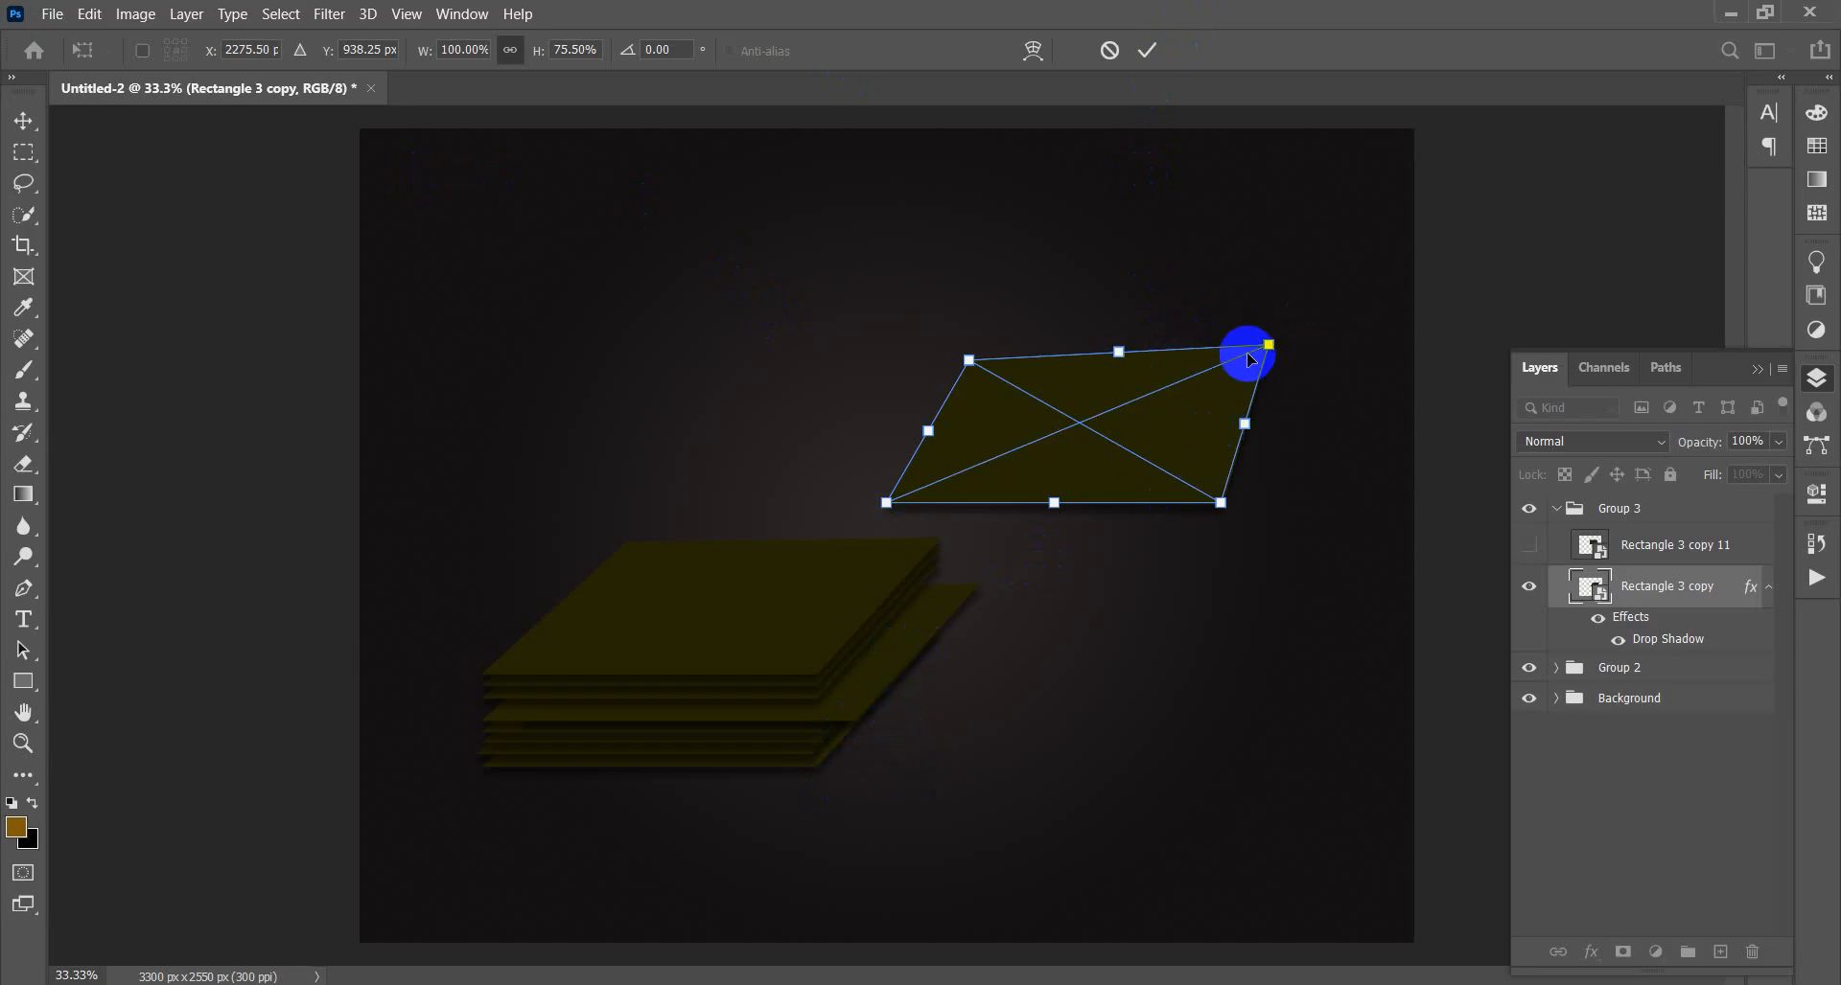
pyautogui.moveTo(1267, 342)
pyautogui.mouseDown()
pyautogui.moveTo(1272, 362)
pyautogui.moveTo(1281, 328)
pyautogui.moveTo(1269, 349)
pyautogui.mouseUp()
pyautogui.moveTo(968, 361); pyautogui.dragTo(1016, 387)
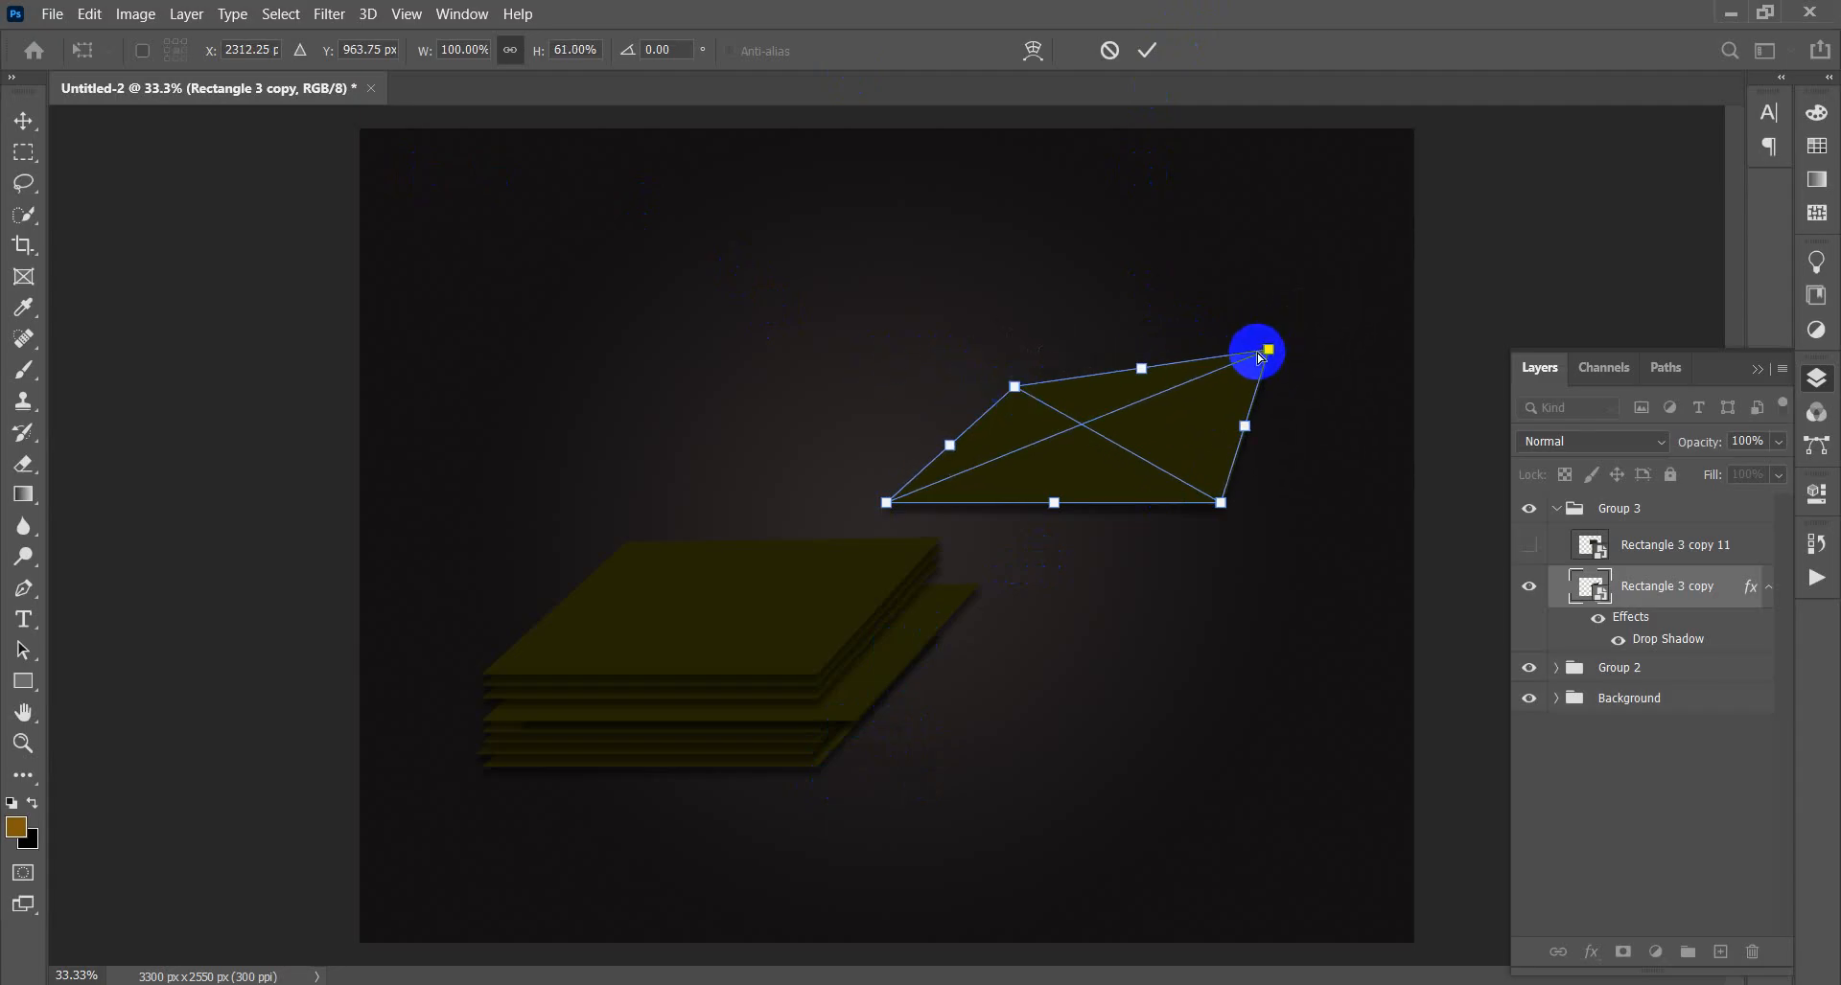
pyautogui.moveTo(1269, 347); pyautogui.dragTo(1304, 376)
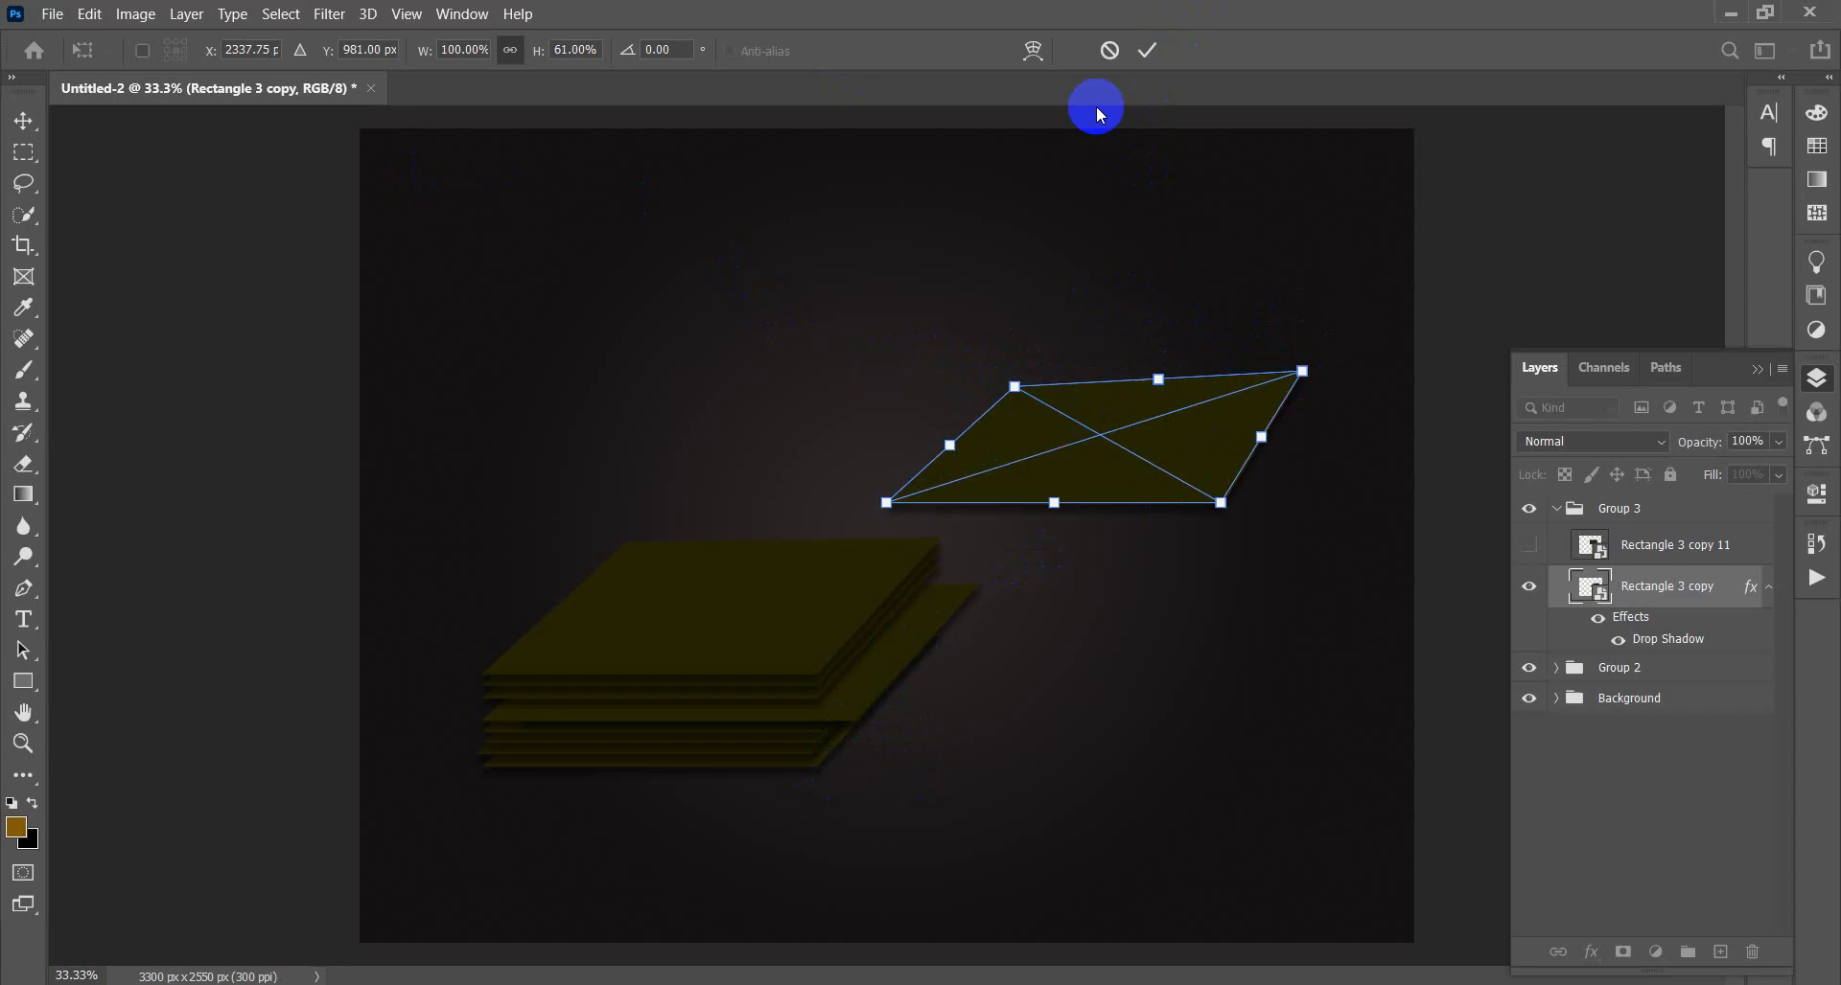
pyautogui.click(1148, 53)
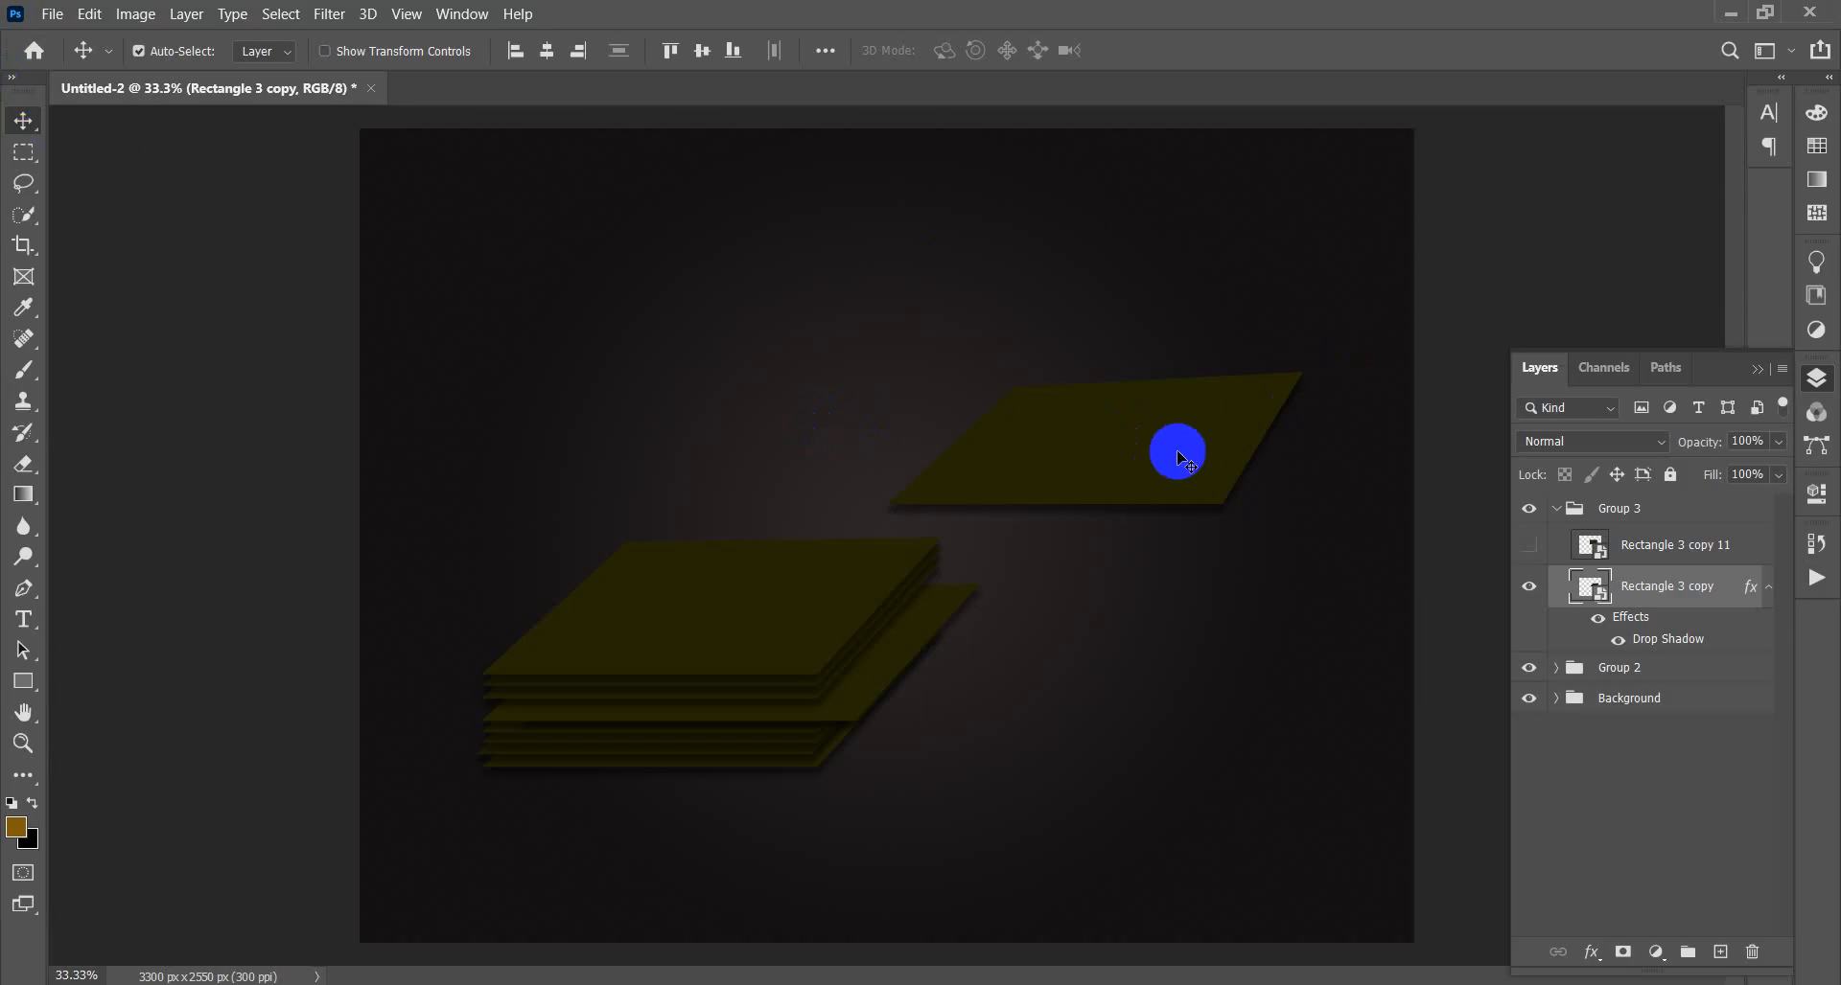
# - Duplicate the distorted card upward repeatedly to build a second loose stack with slight sideways offsets, and collapse Group 3
pyautogui.moveTo(1152, 464); pyautogui.dragTo(1156, 386)
pyautogui.moveTo(1156, 386); pyautogui.dragTo(1170, 390)
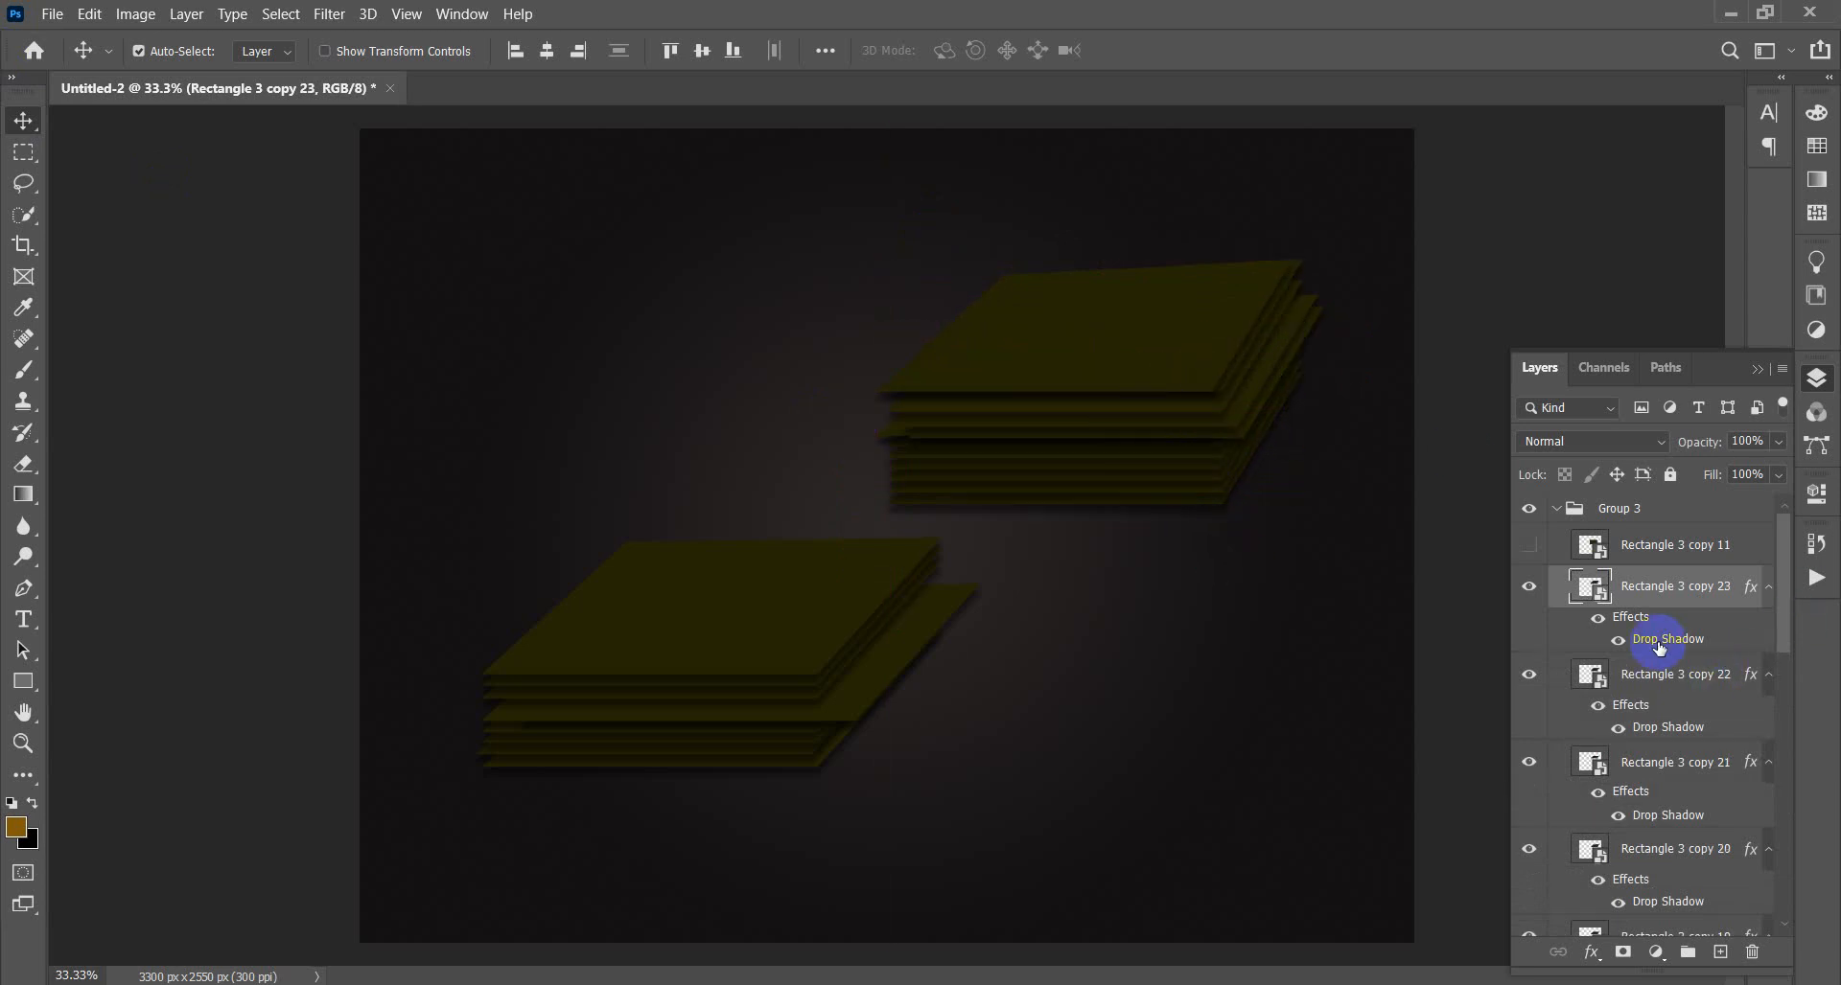
pyautogui.click(1557, 511)
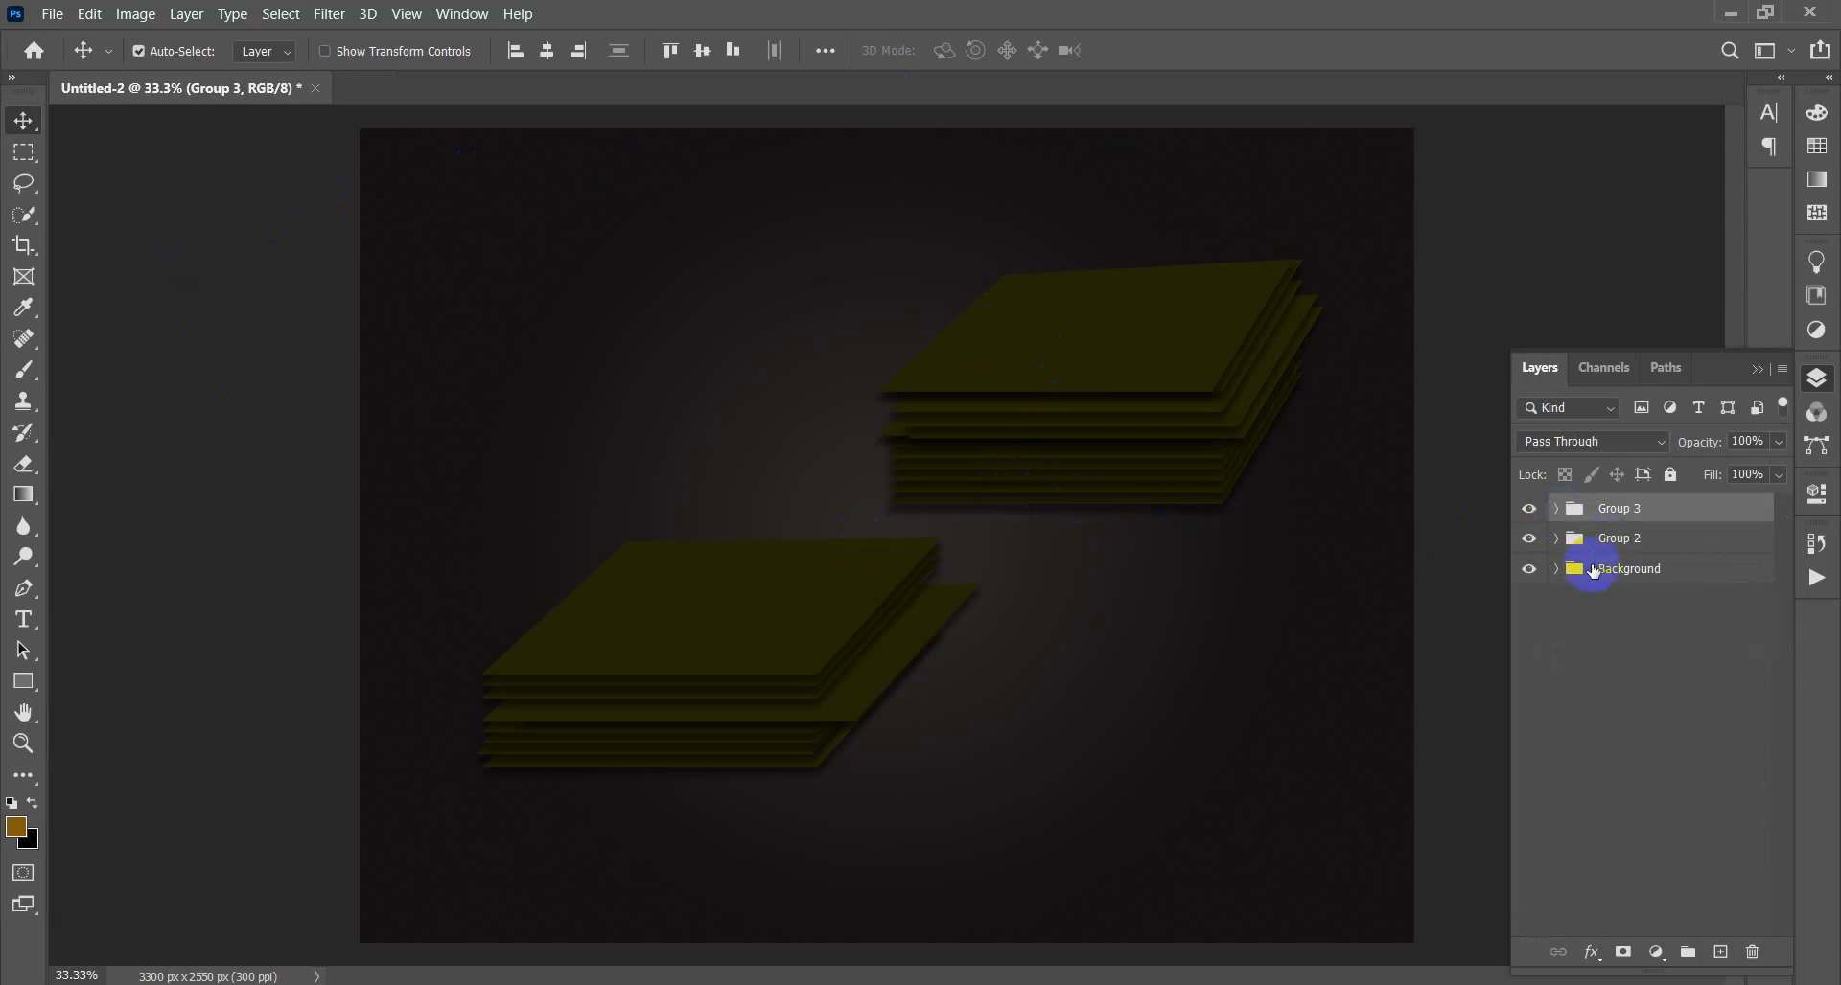
# - Shift the first stack's top card, Rectangle 3 copy 10 in Group 2, slightly to the left, and collapse the group
pyautogui.click(1554, 571)
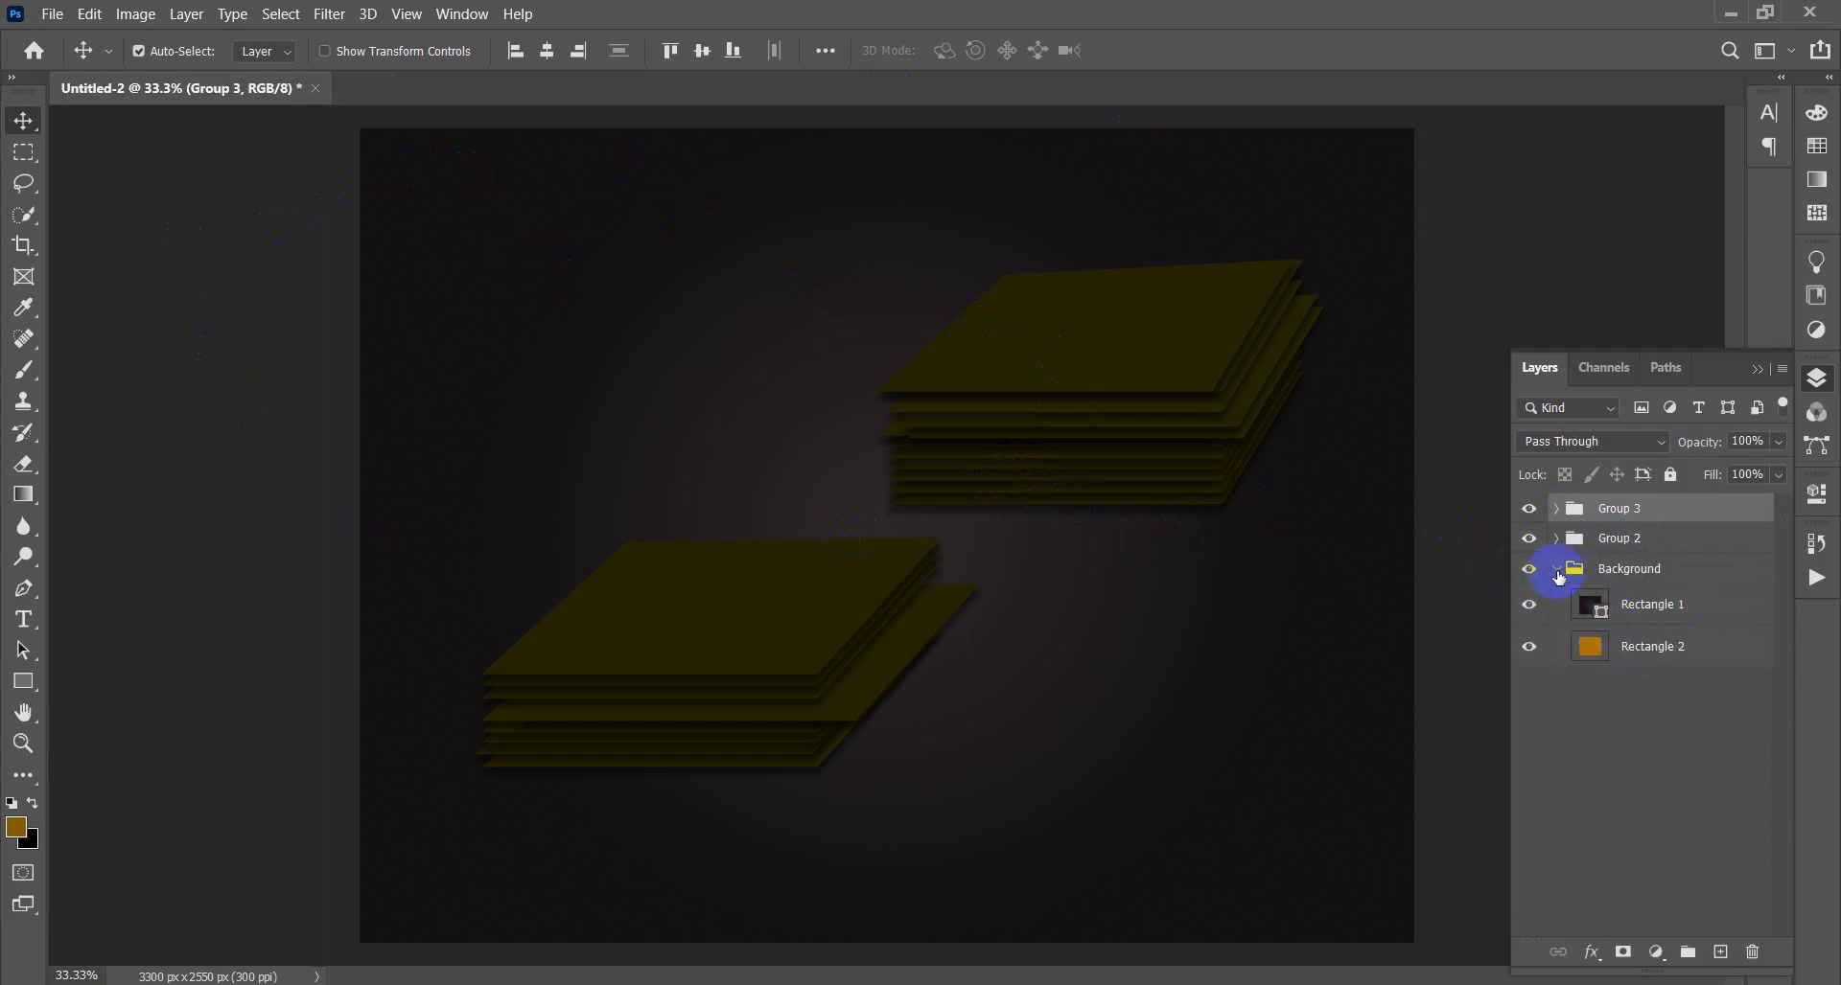
pyautogui.click(1555, 571)
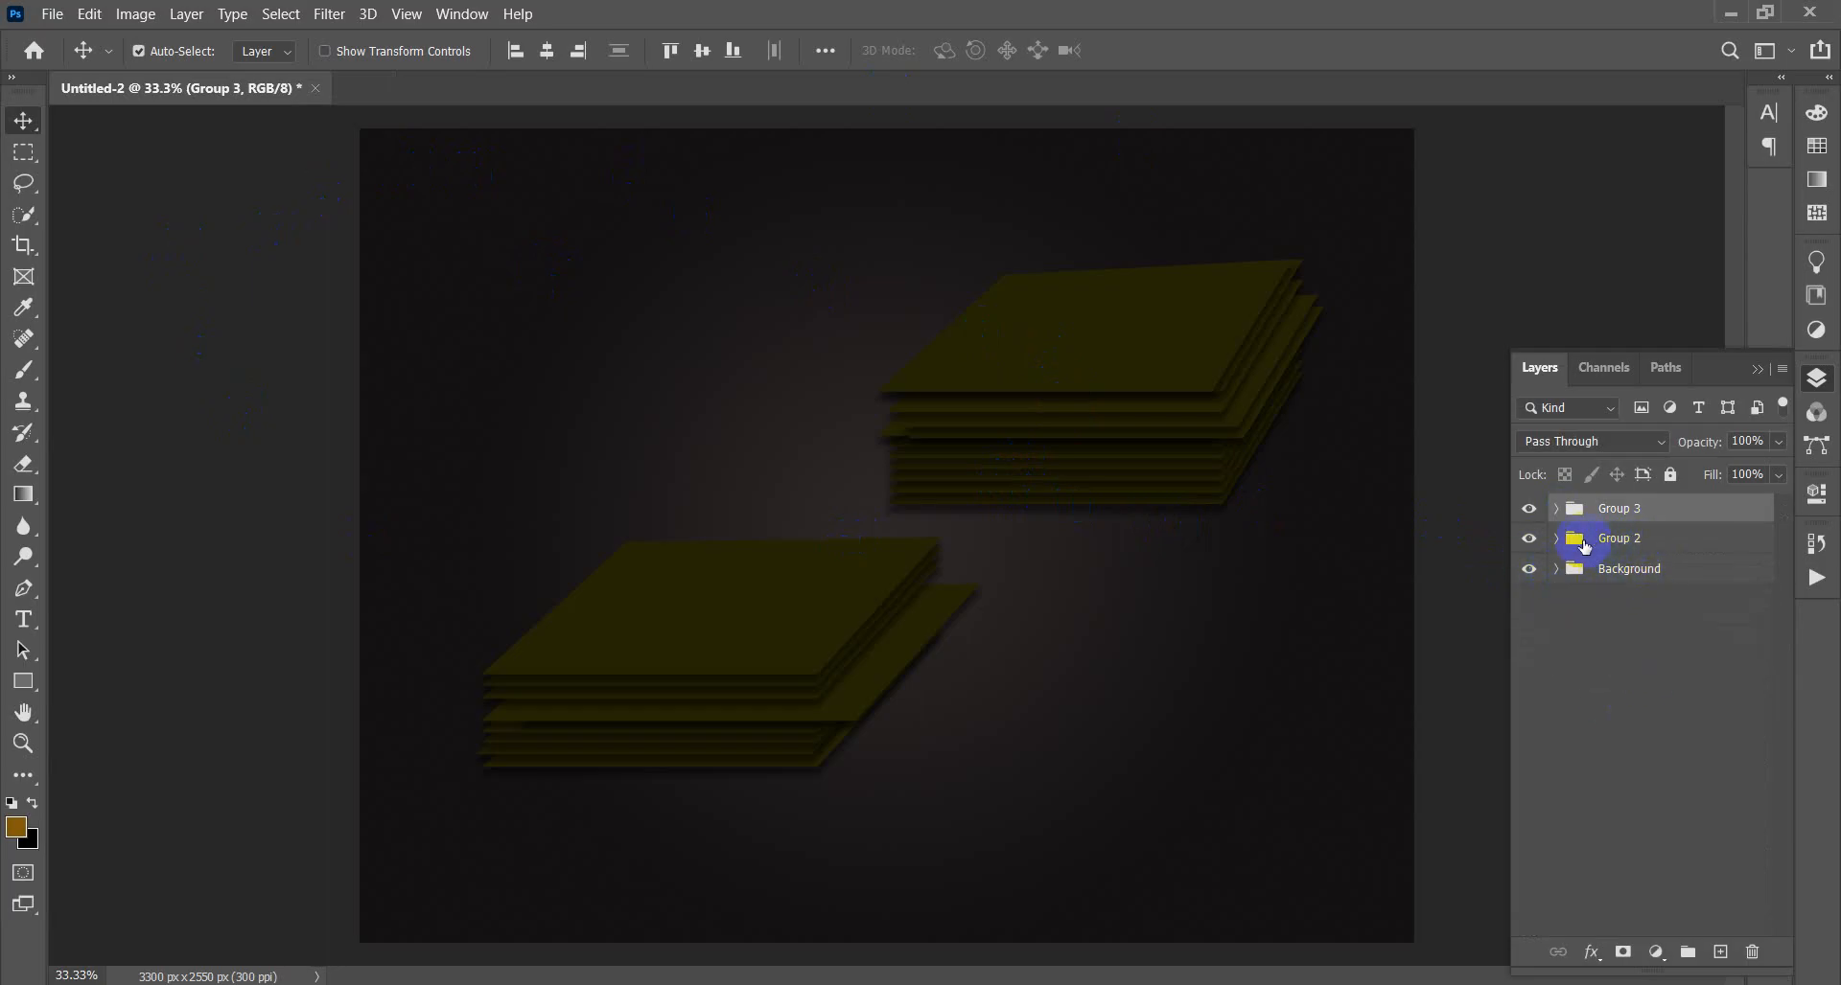
pyautogui.click(1630, 540)
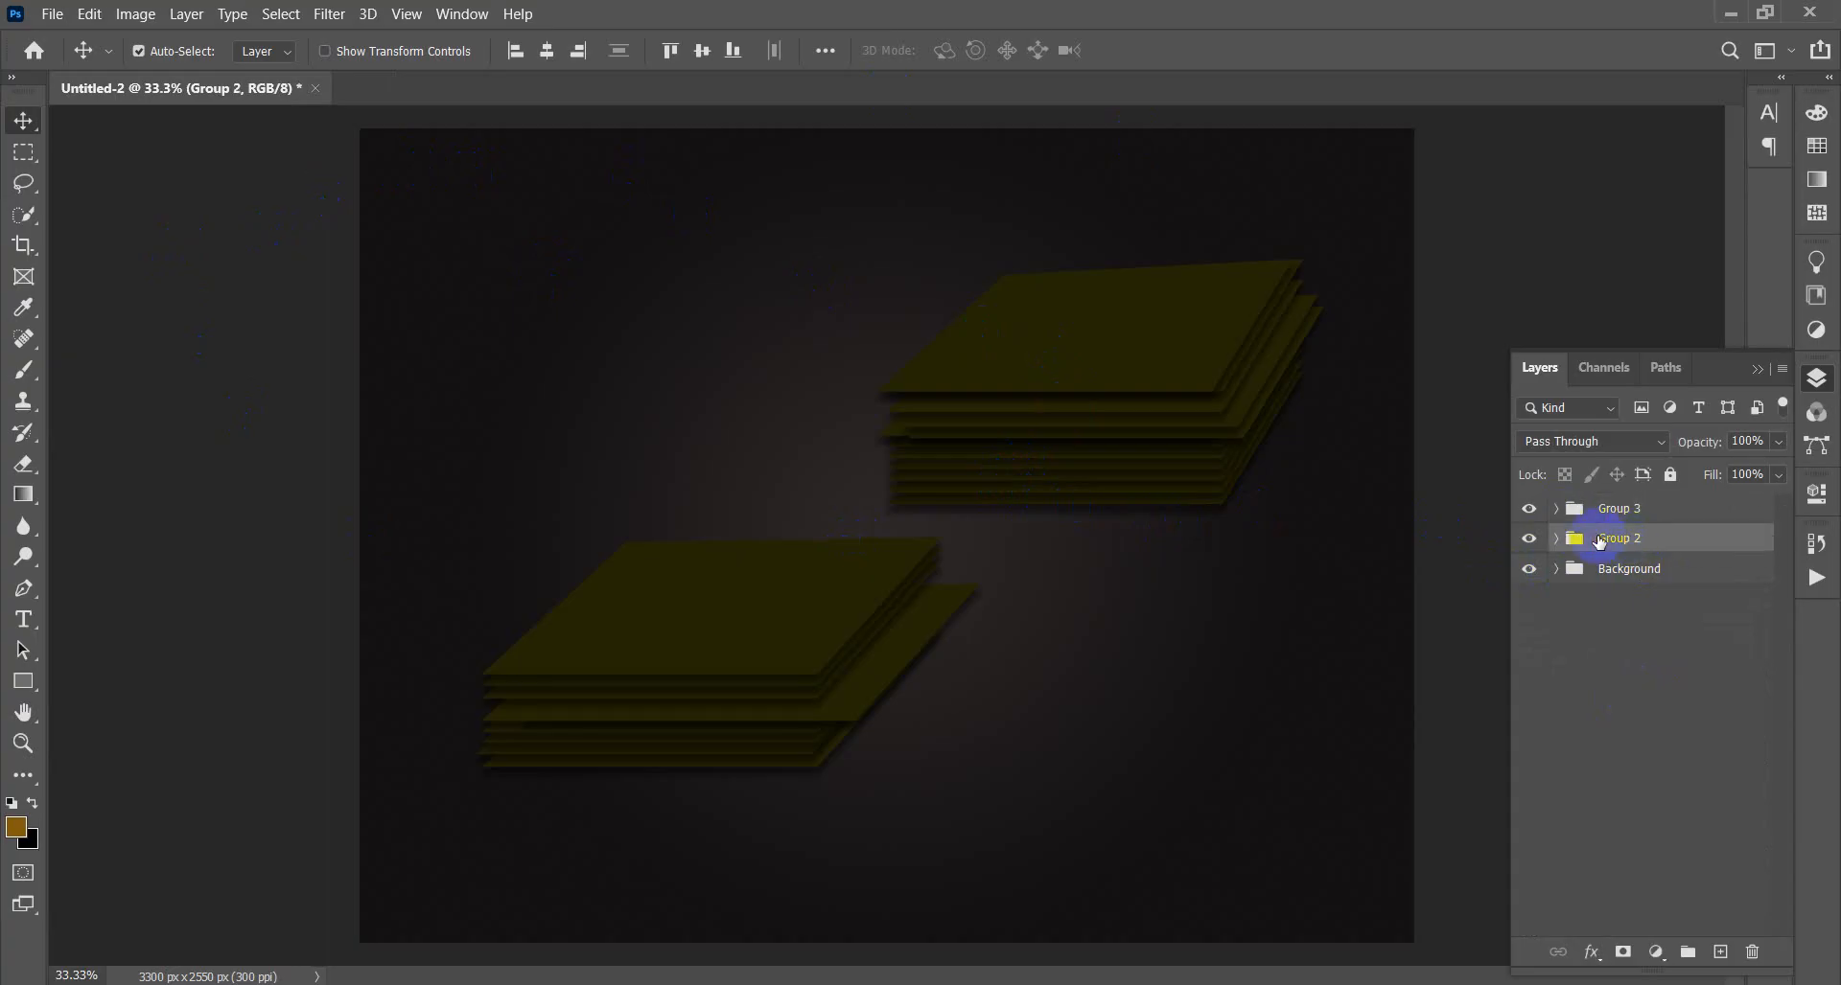
pyautogui.click(1555, 540)
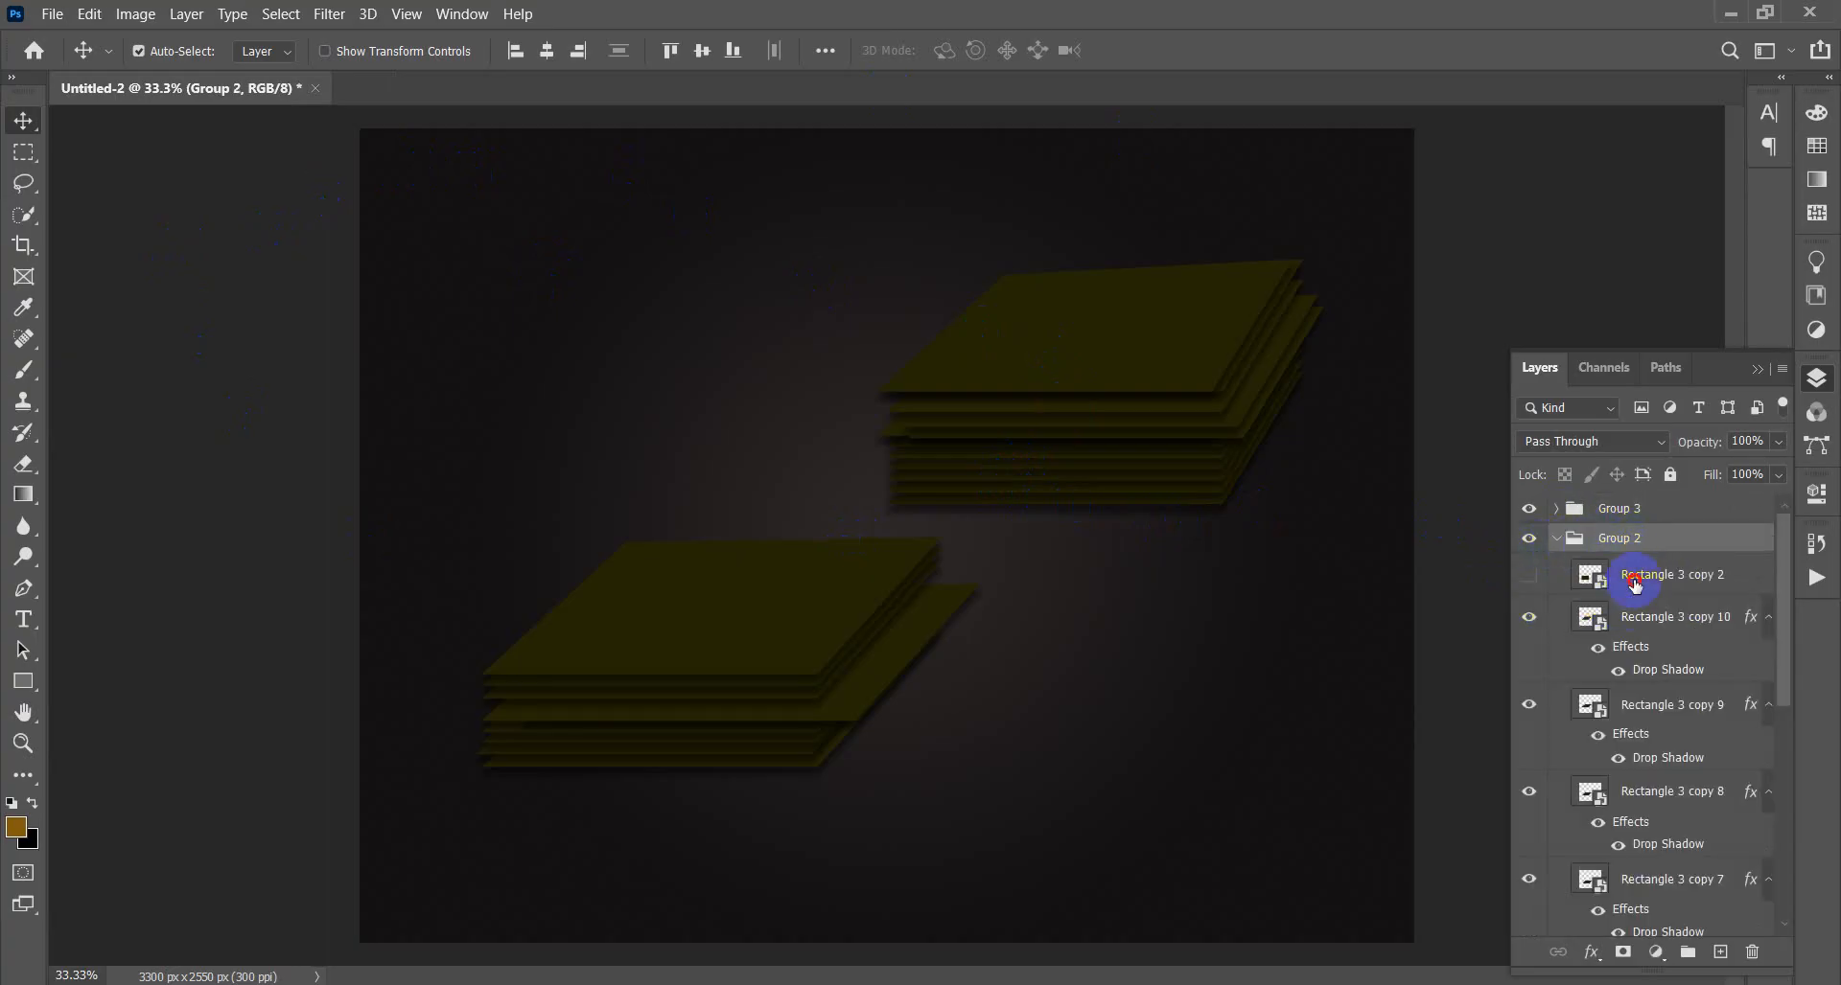
pyautogui.click(1636, 585)
pyautogui.click(1639, 628)
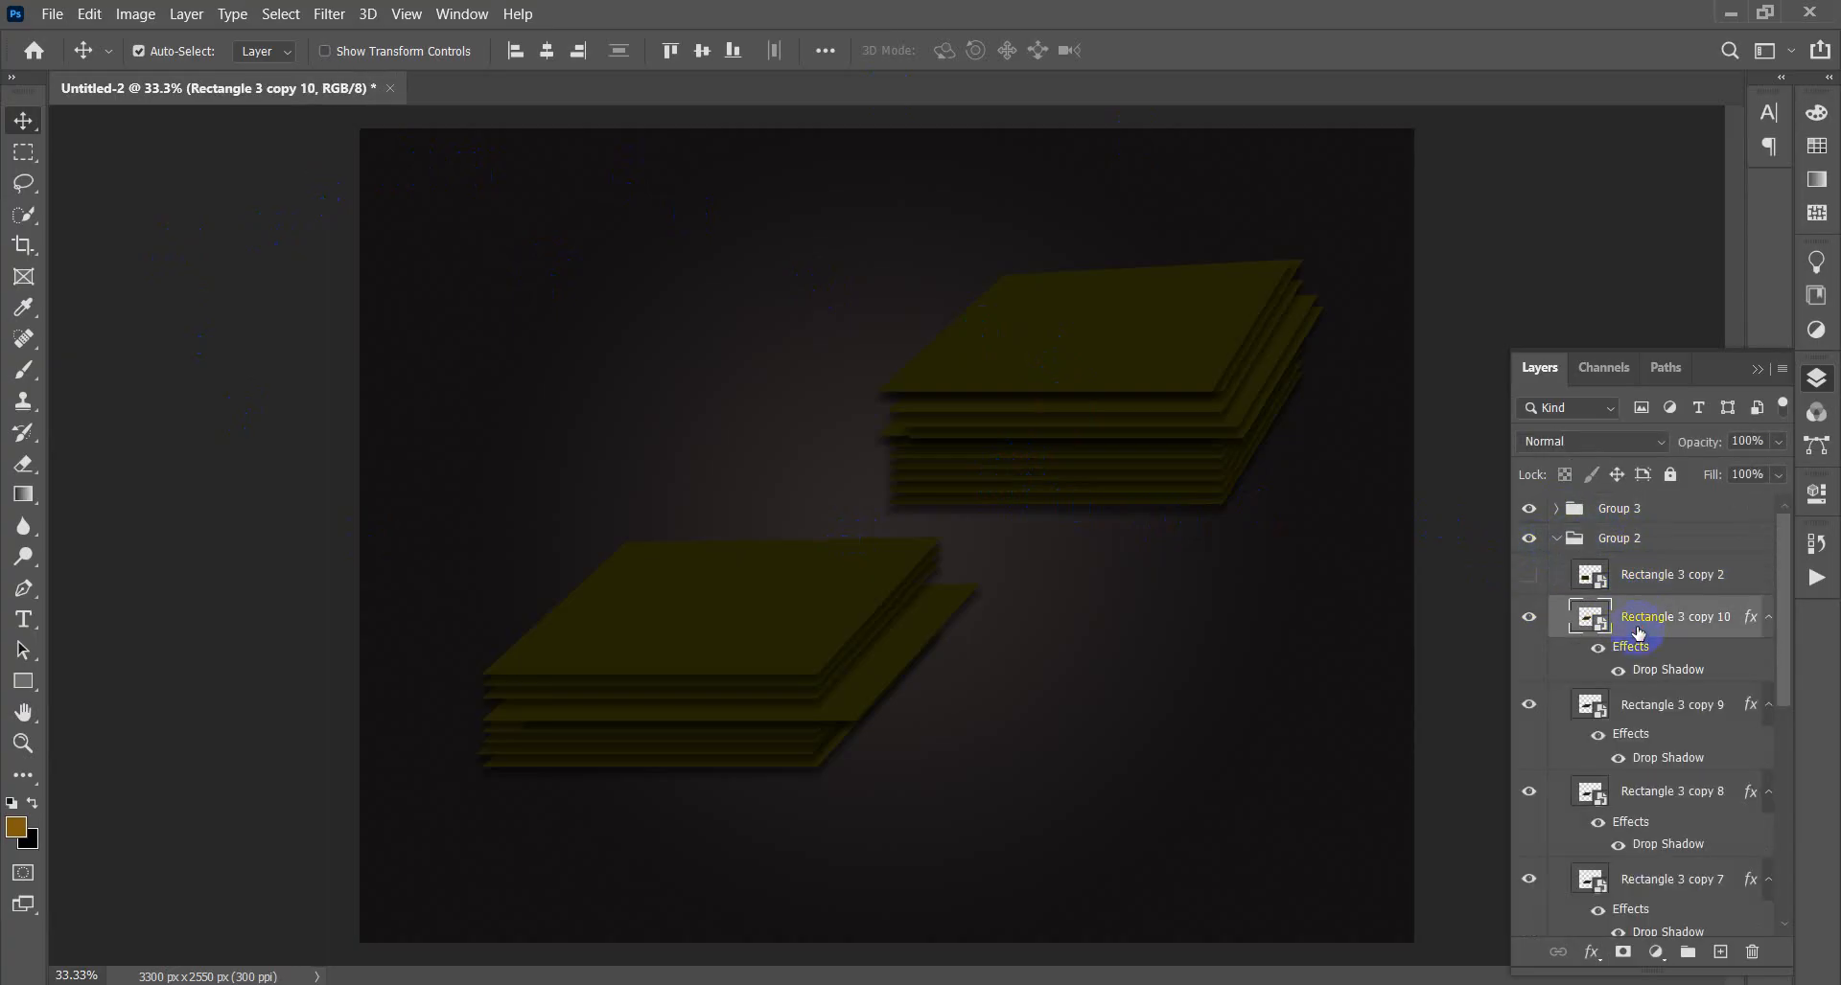
pyautogui.moveTo(790, 629)
pyautogui.mouseDown()
pyautogui.moveTo(756, 608)
pyautogui.moveTo(757, 624)
pyautogui.mouseUp()
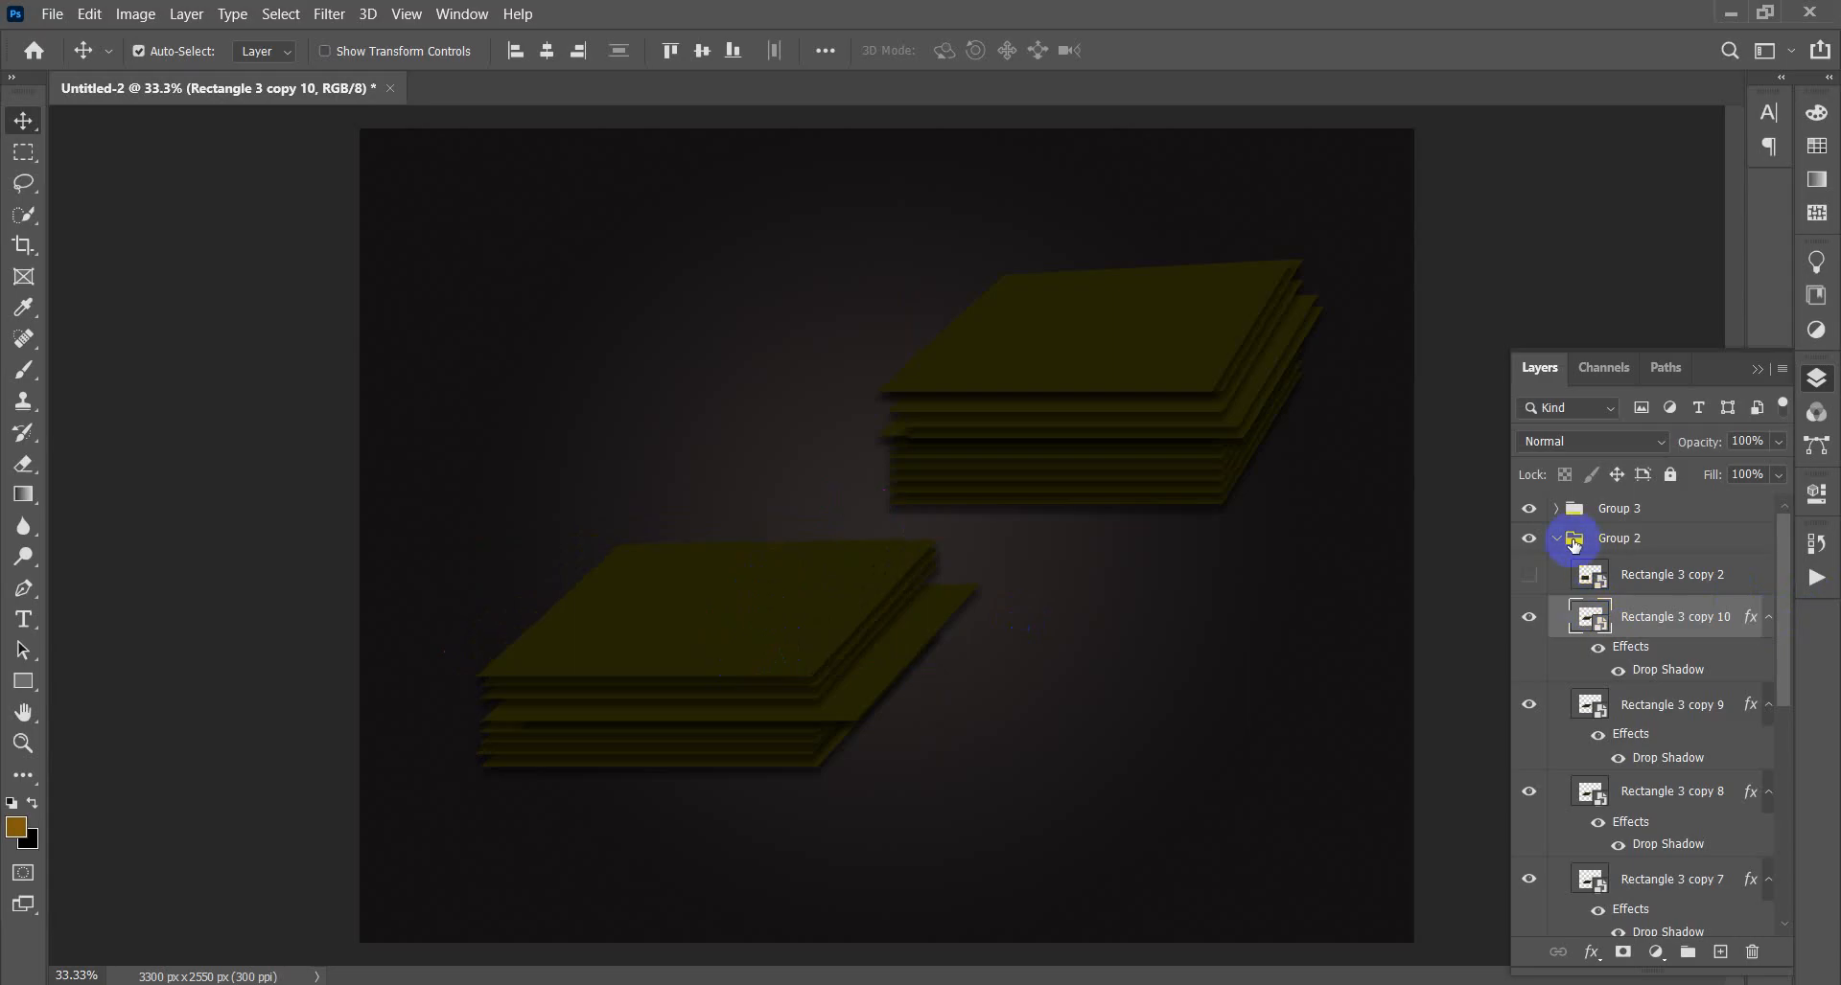
pyautogui.click(1559, 539)
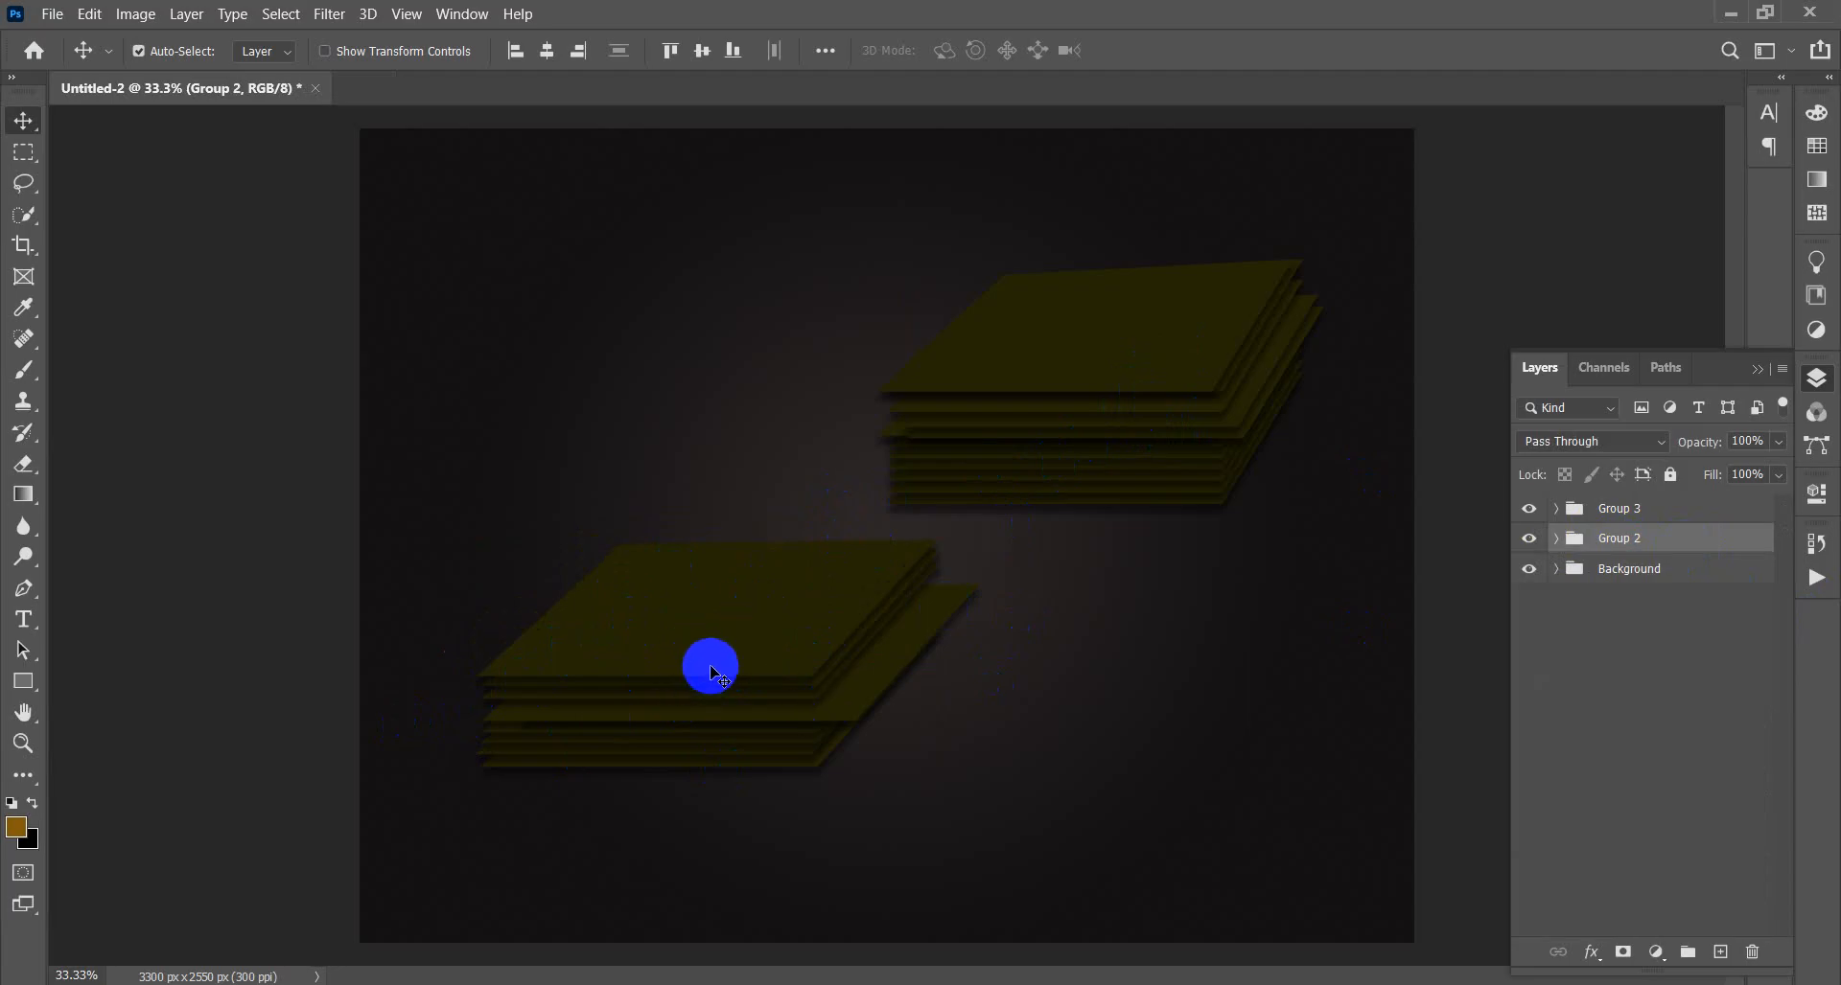
# - Rename Group 2 as Fond and Group 3 as Back
pyautogui.click(1629, 517)
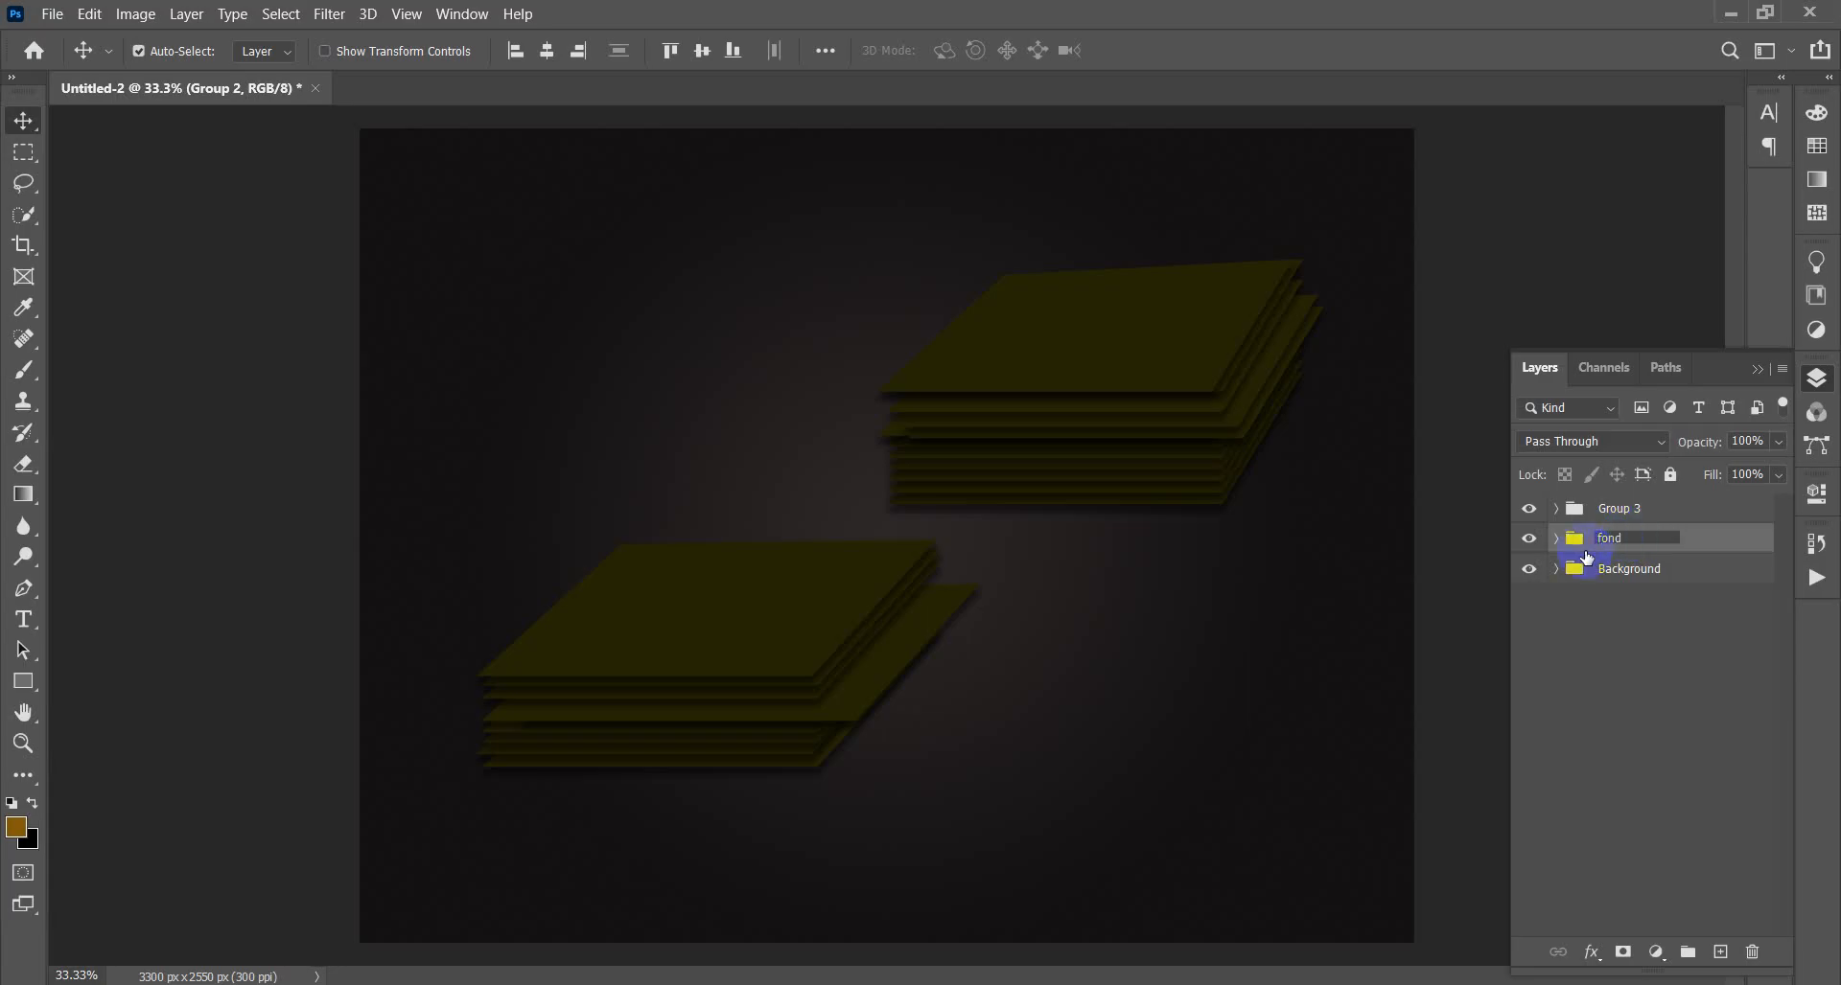
pyautogui.press('BackSpace')
pyautogui.press('BackSpace')
pyautogui.press('BackSpace')
pyautogui.doubleClick(1620, 508)
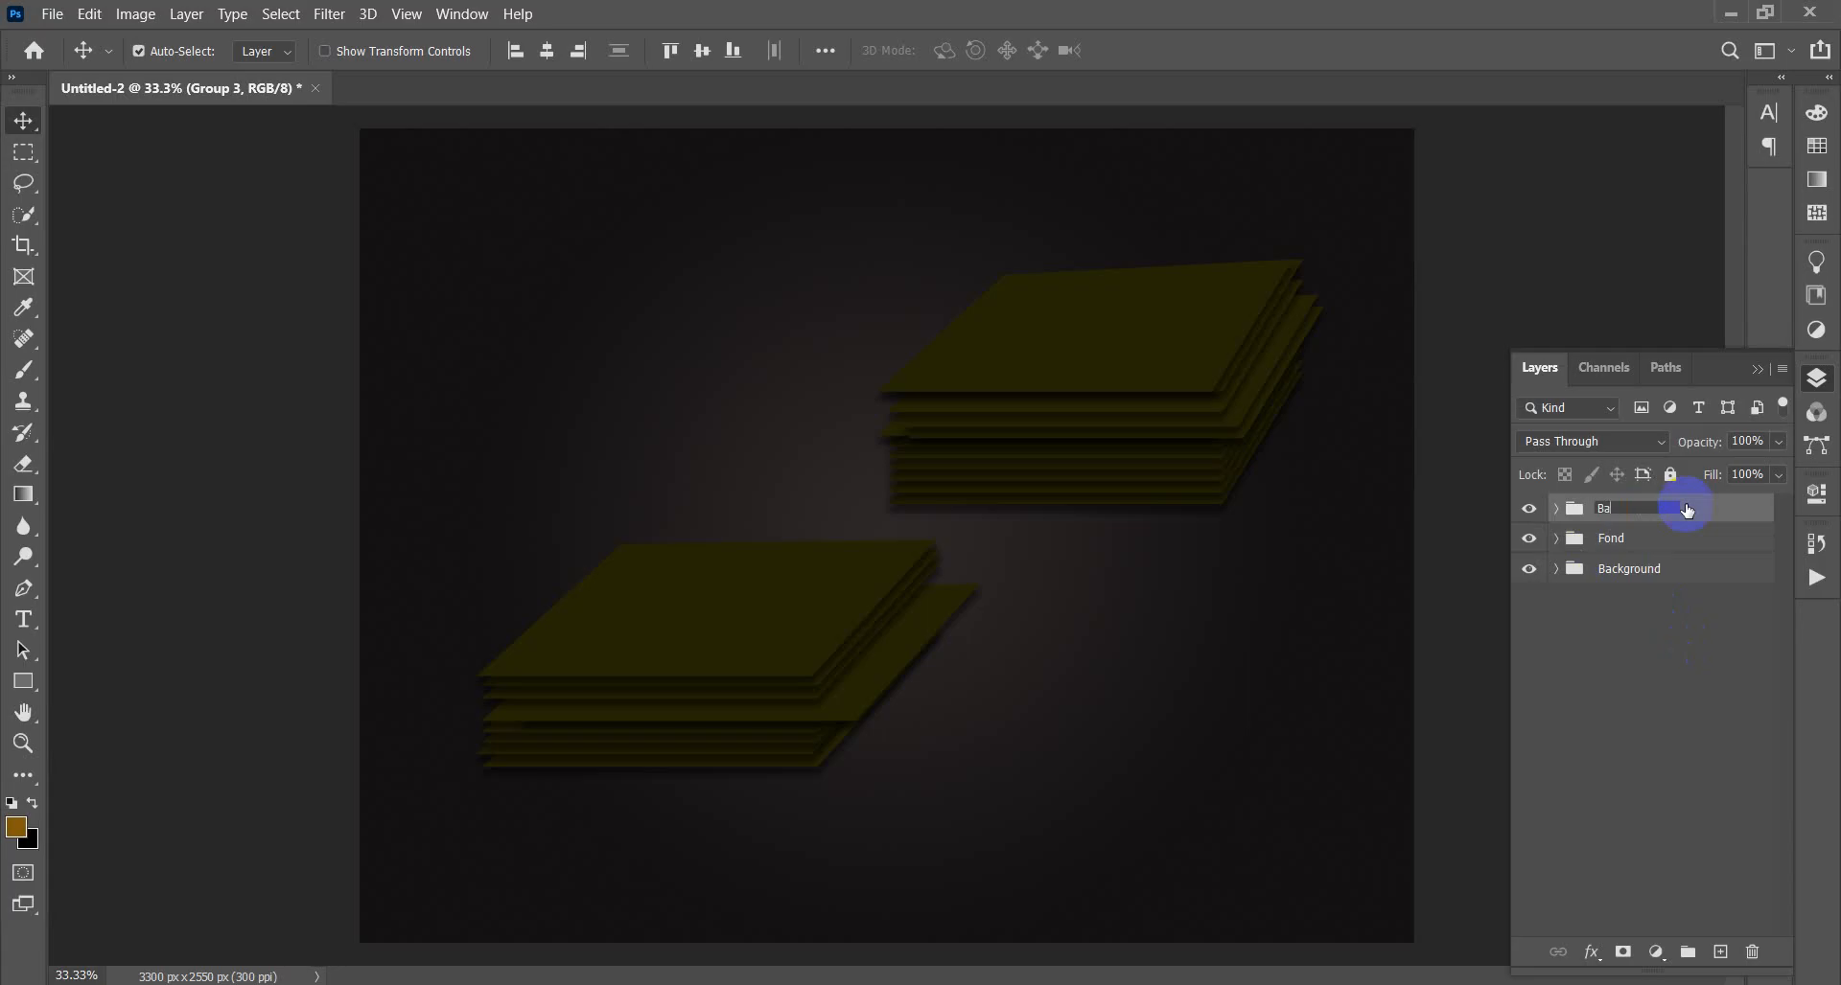
pyautogui.click(1693, 637)
pyautogui.click(1626, 539)
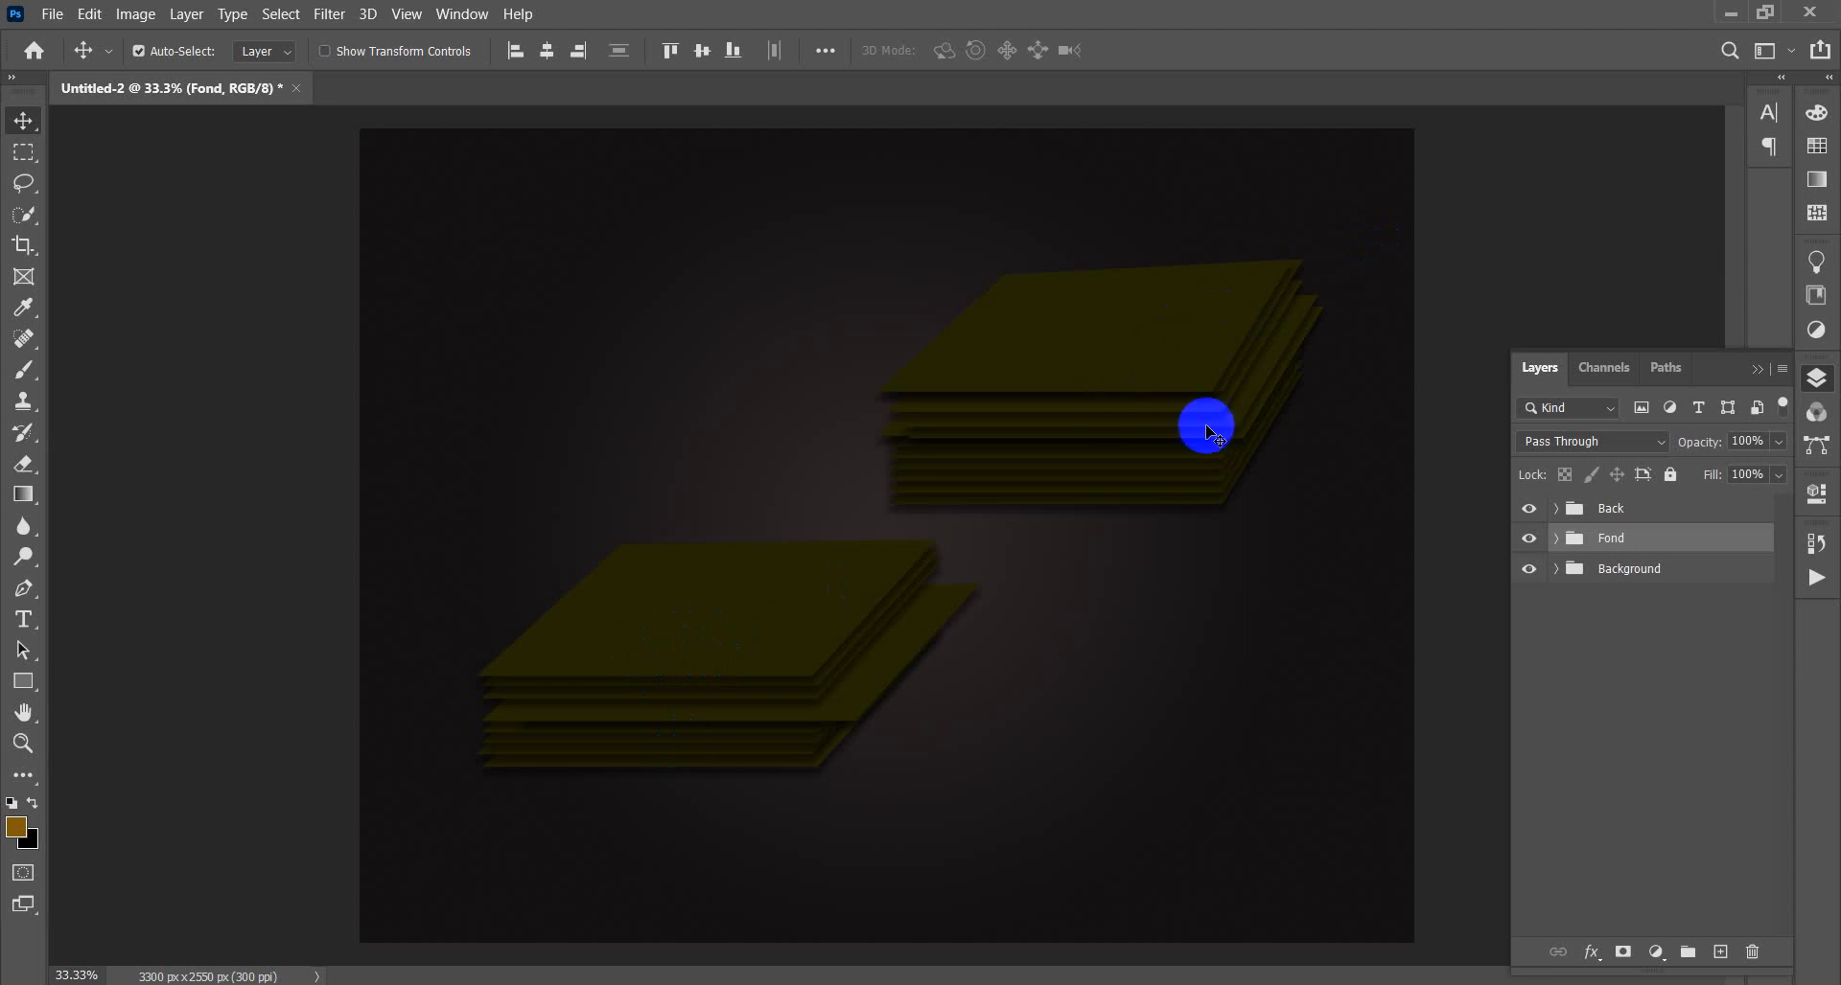
pyautogui.click(1644, 511)
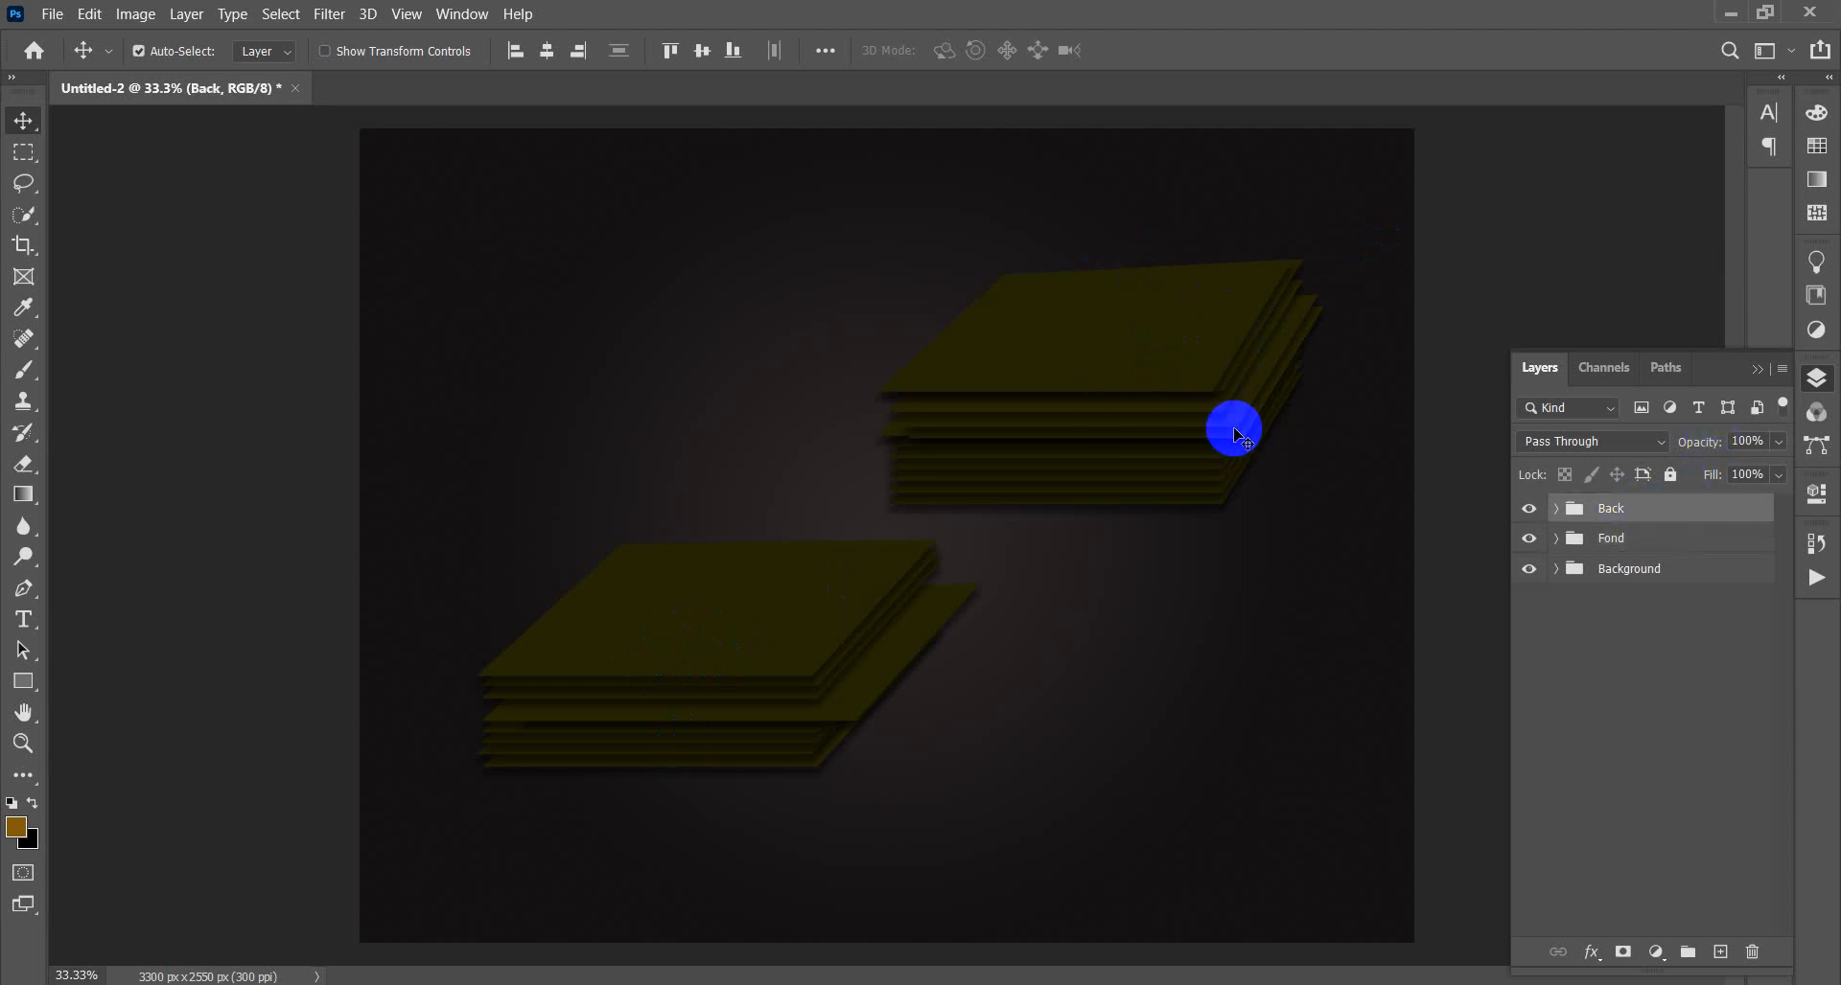
pyautogui.click(1613, 540)
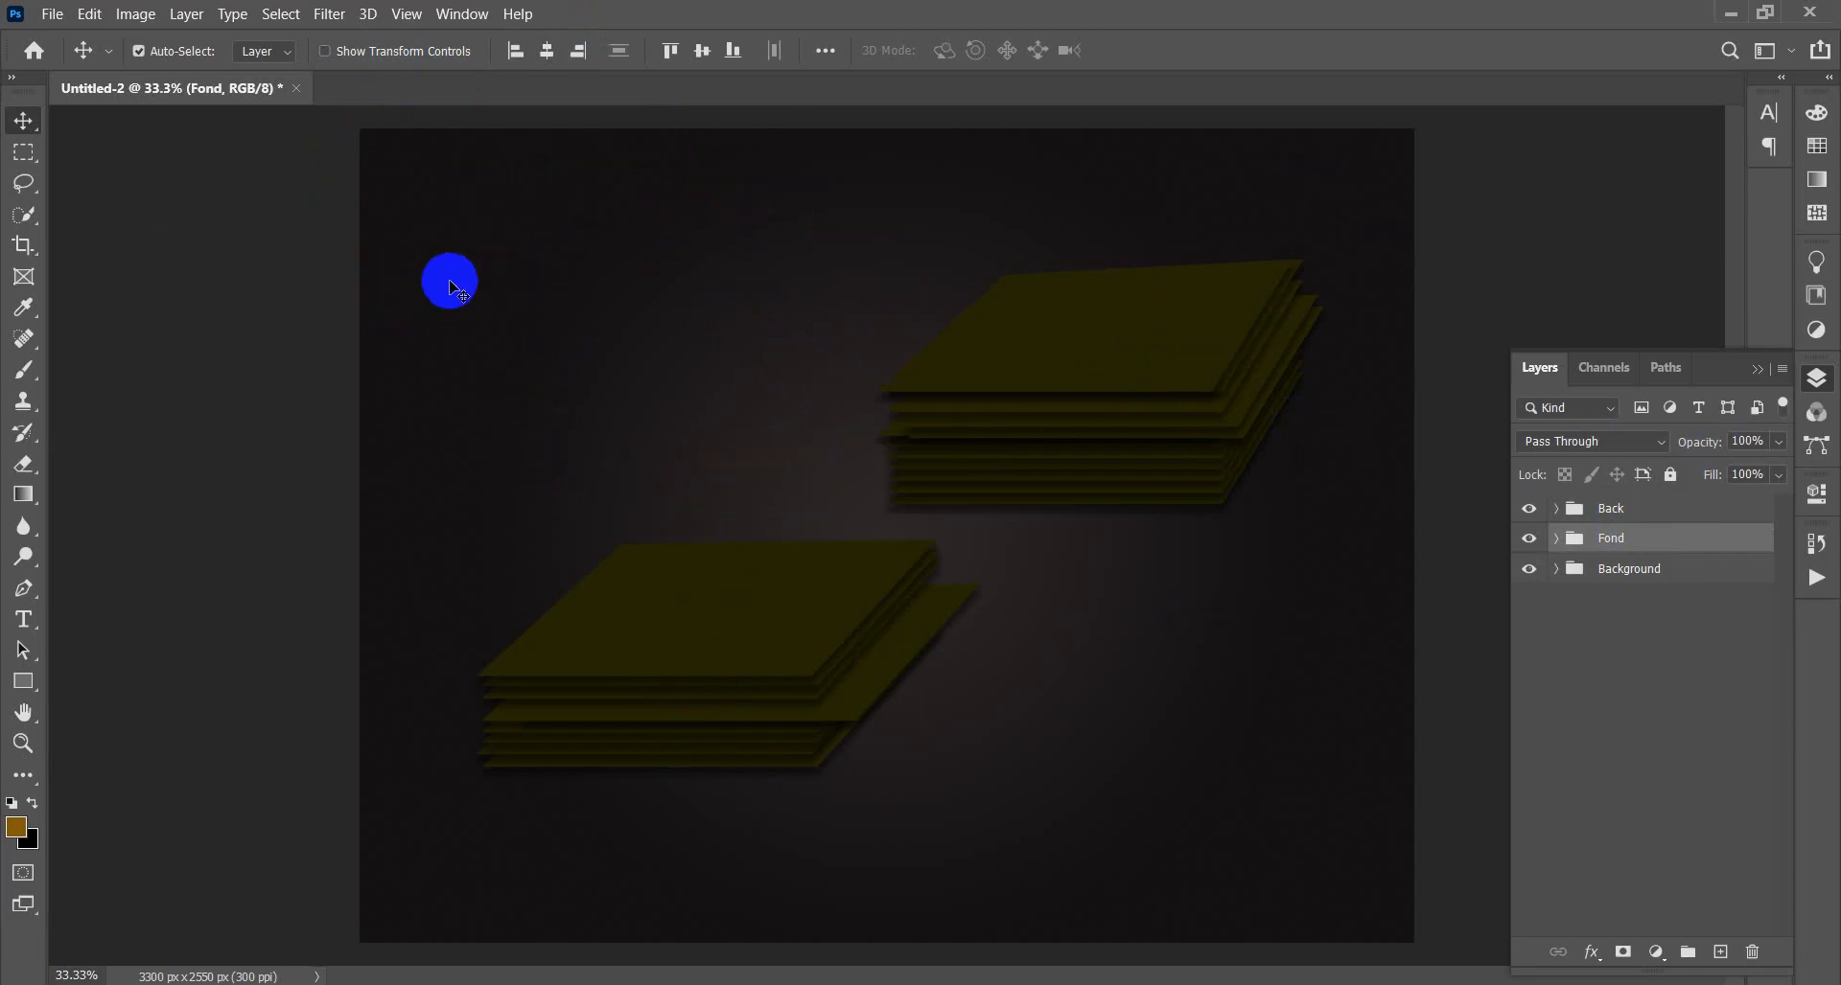
# - Open the image magrib.jpg as a separate document
pyautogui.click(53, 19)
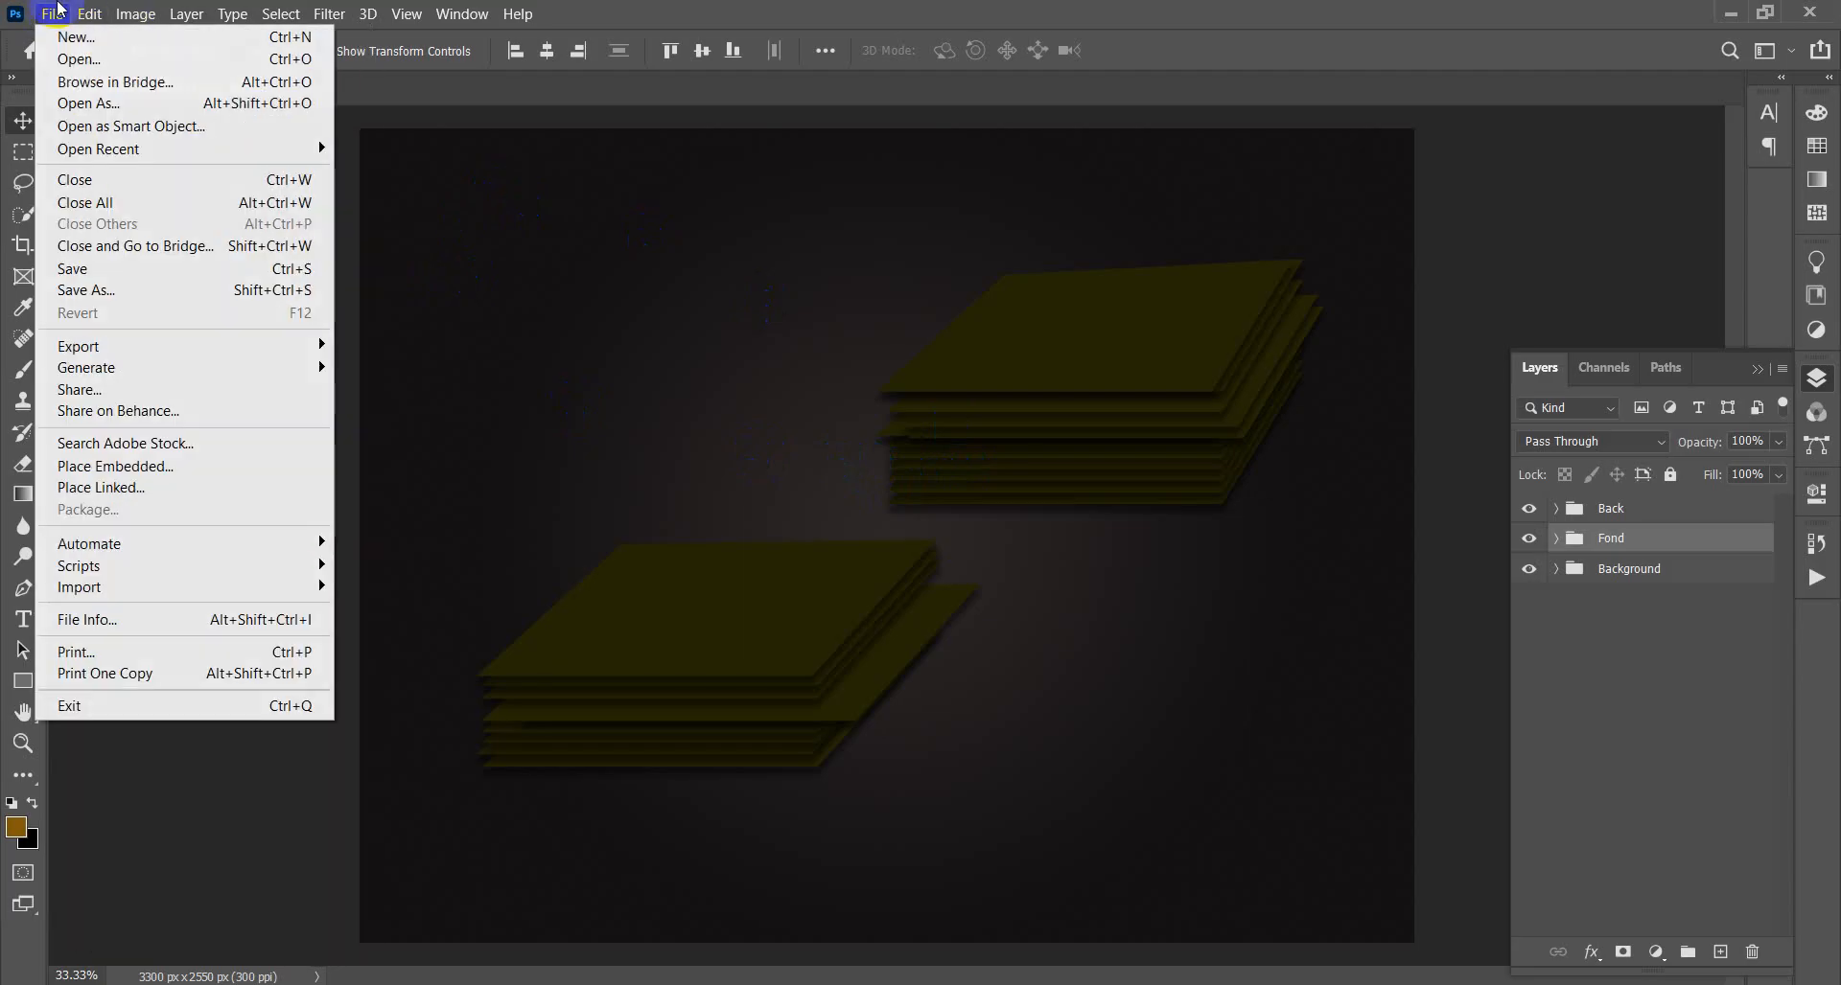
pyautogui.click(84, 61)
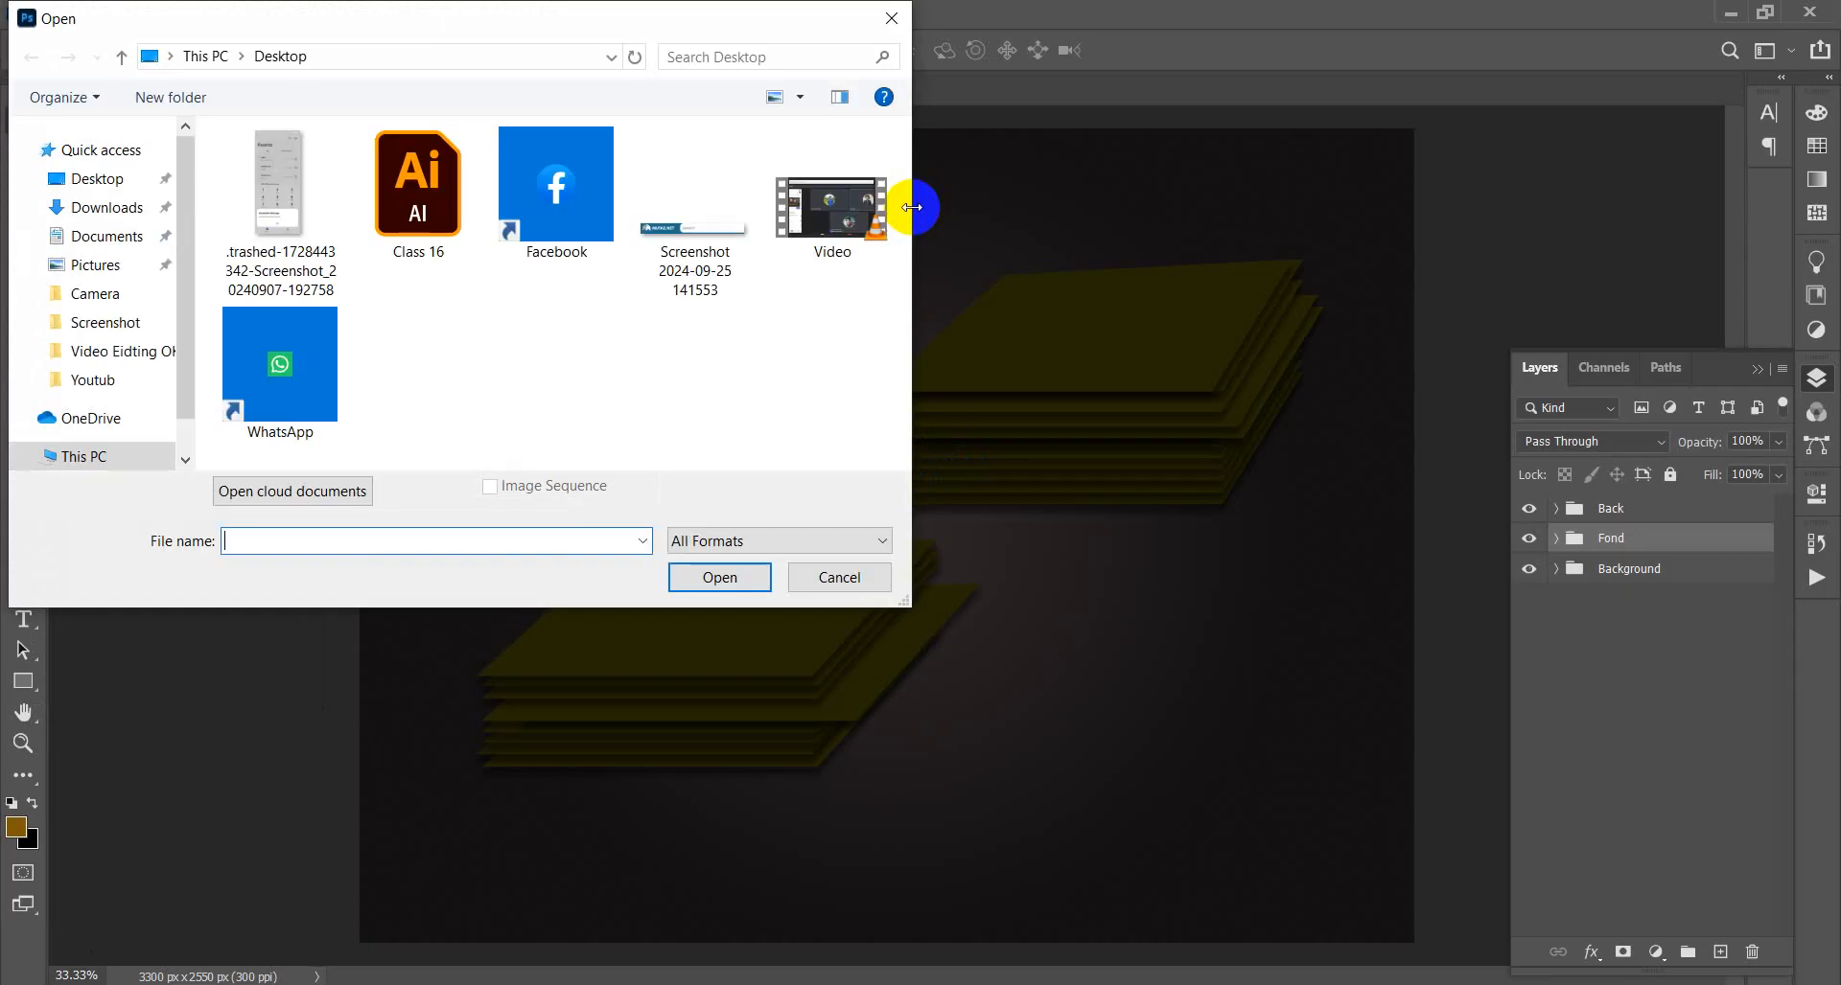
pyautogui.doubleClick(410, 186)
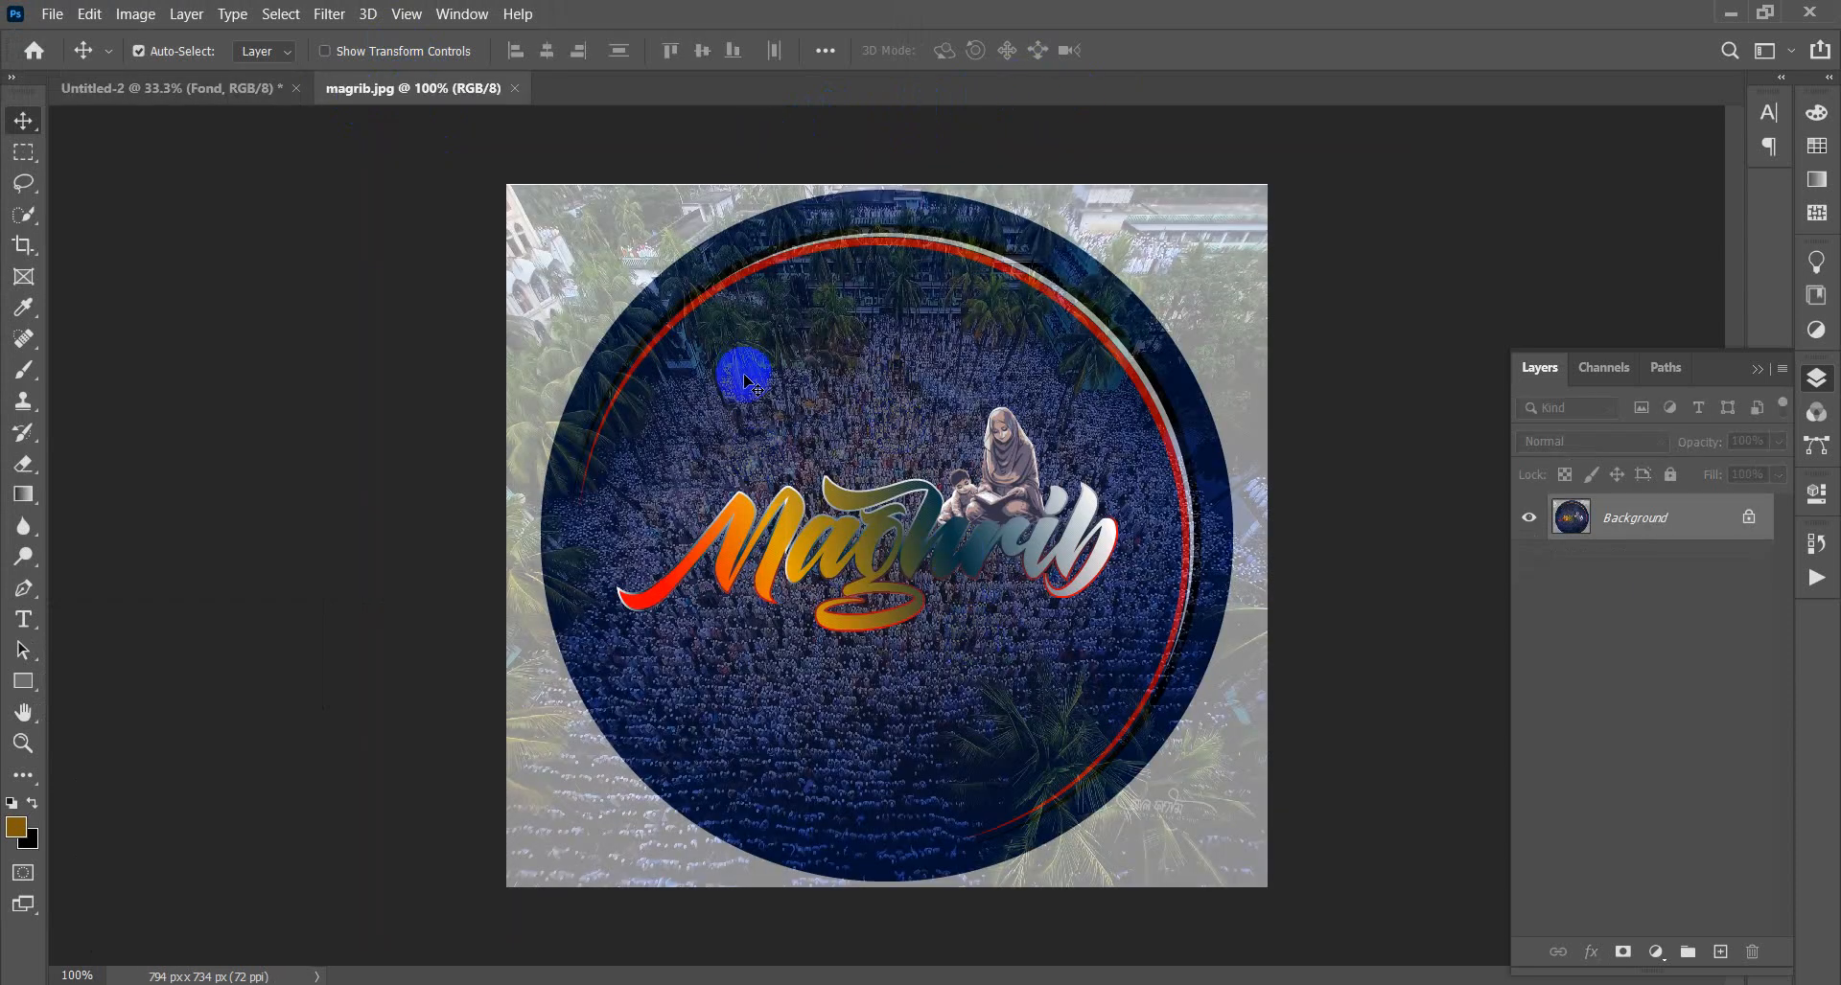
# - Unlock the Background layer of magrib.jpg and shift the picture slightly left and down
pyautogui.click(1750, 519)
pyautogui.moveTo(895, 583)
pyautogui.mouseDown()
pyautogui.moveTo(921, 480)
pyautogui.moveTo(745, 637)
pyautogui.moveTo(764, 604)
pyautogui.moveTo(912, 563)
pyautogui.moveTo(850, 575)
pyautogui.moveTo(855, 558)
pyautogui.moveTo(939, 565)
pyautogui.moveTo(887, 567)
pyautogui.moveTo(867, 540)
pyautogui.moveTo(843, 661)
pyautogui.moveTo(858, 685)
pyautogui.moveTo(782, 554)
pyautogui.moveTo(766, 642)
pyautogui.moveTo(824, 652)
pyautogui.moveTo(844, 623)
pyautogui.moveTo(833, 518)
pyautogui.moveTo(851, 554)
pyautogui.moveTo(953, 587)
pyautogui.moveTo(814, 525)
pyautogui.moveTo(1095, 418)
pyautogui.moveTo(934, 767)
pyautogui.moveTo(894, 574)
pyautogui.mouseUp()
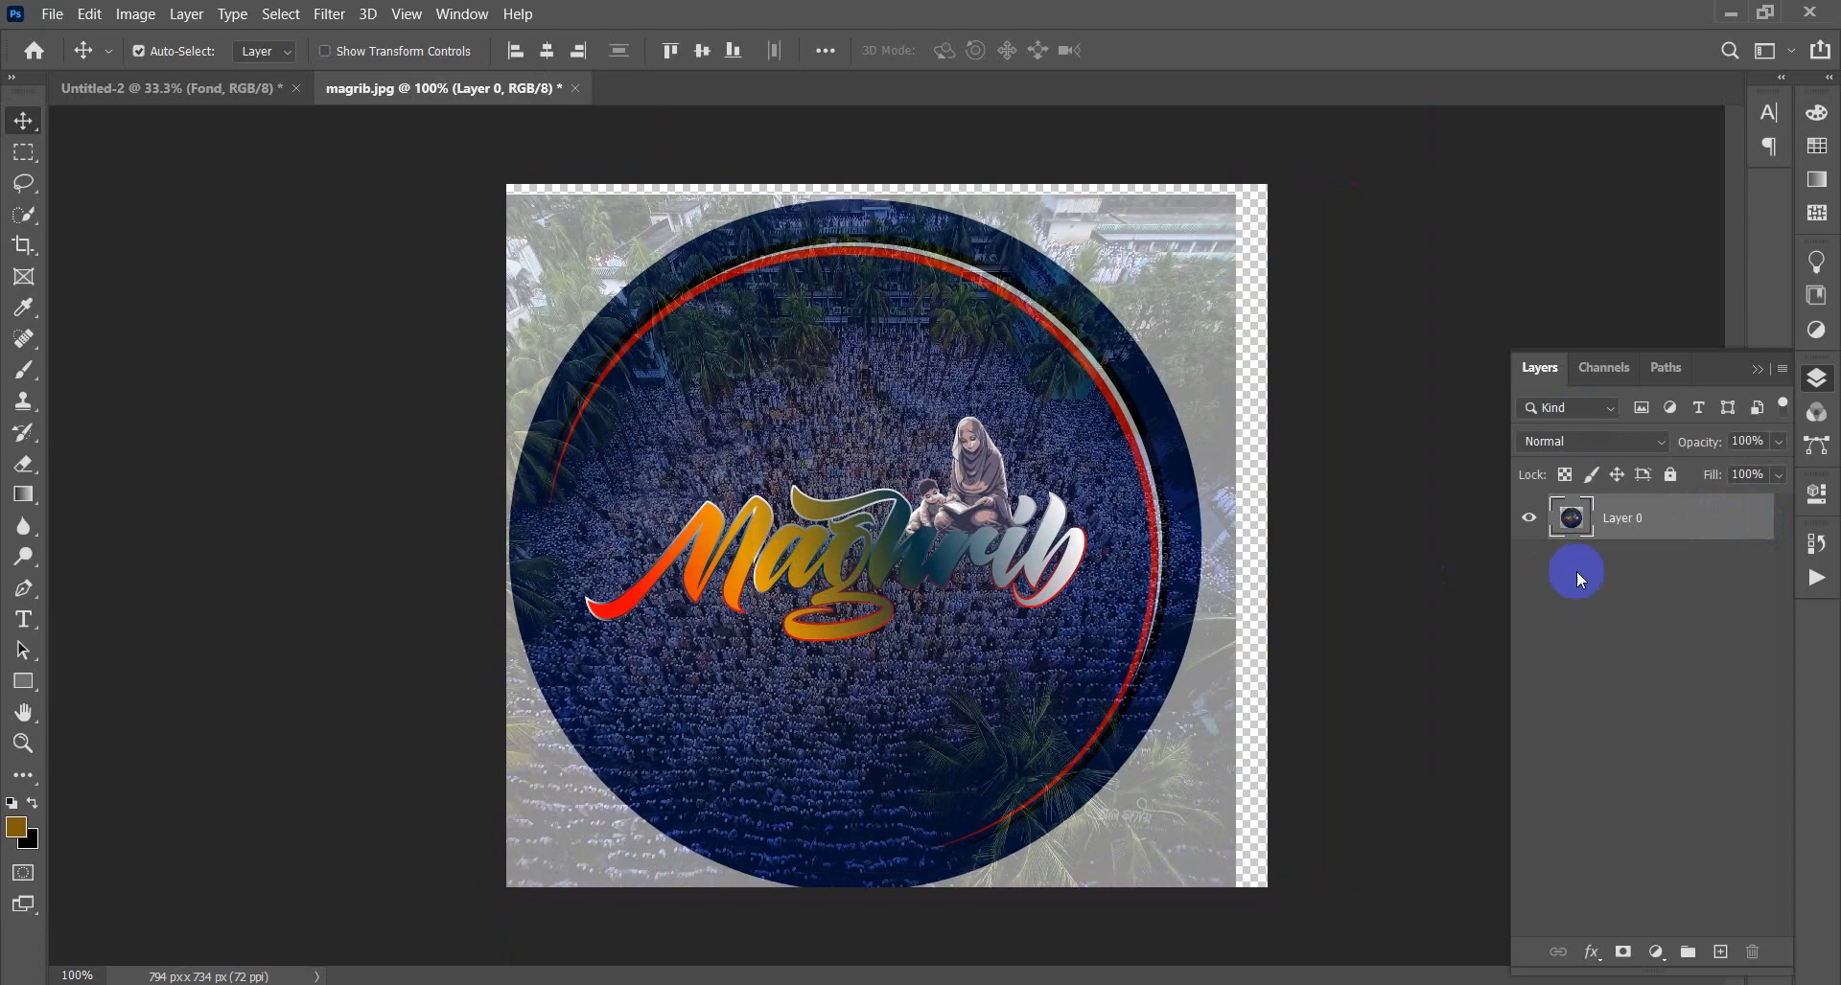
# - Reposition the magrib.jpg picture on its canvas, and open the contents of smart object Rectangle 3 copy 2 in Untitled-2's Fond group
pyautogui.moveTo(711, 479); pyautogui.dragTo(900, 535)
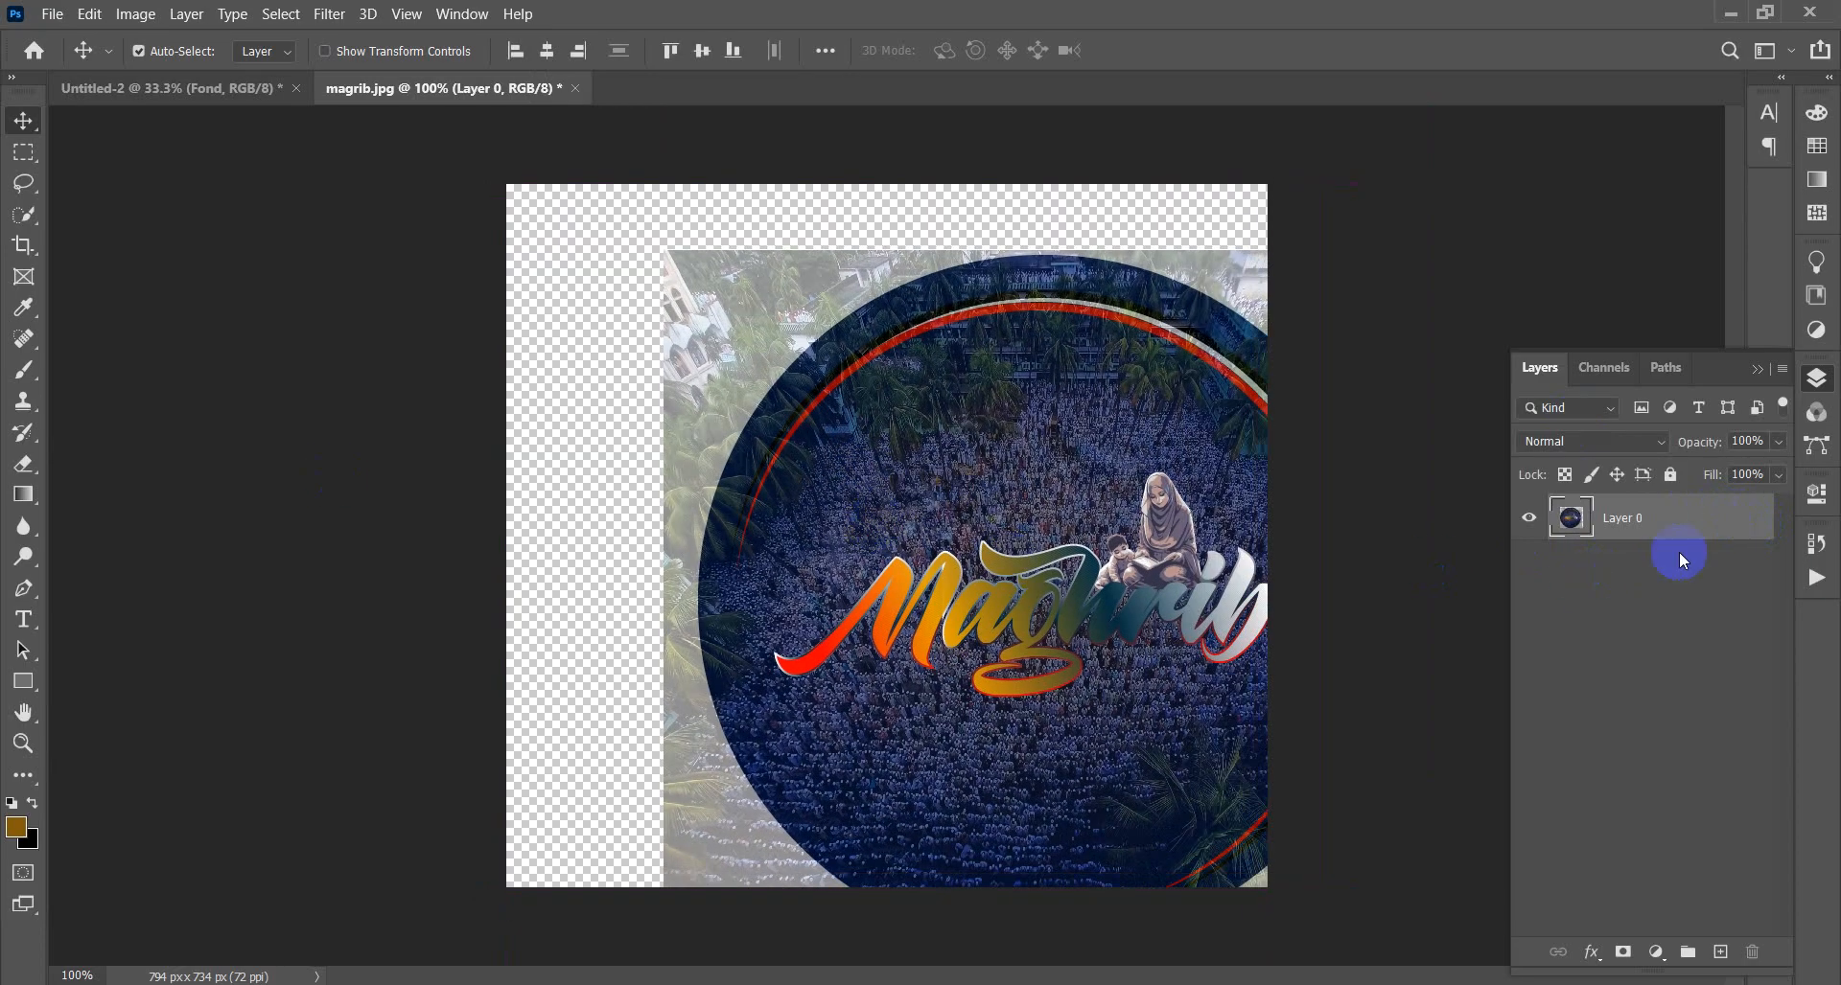
pyautogui.moveTo(1104, 608); pyautogui.dragTo(920, 625)
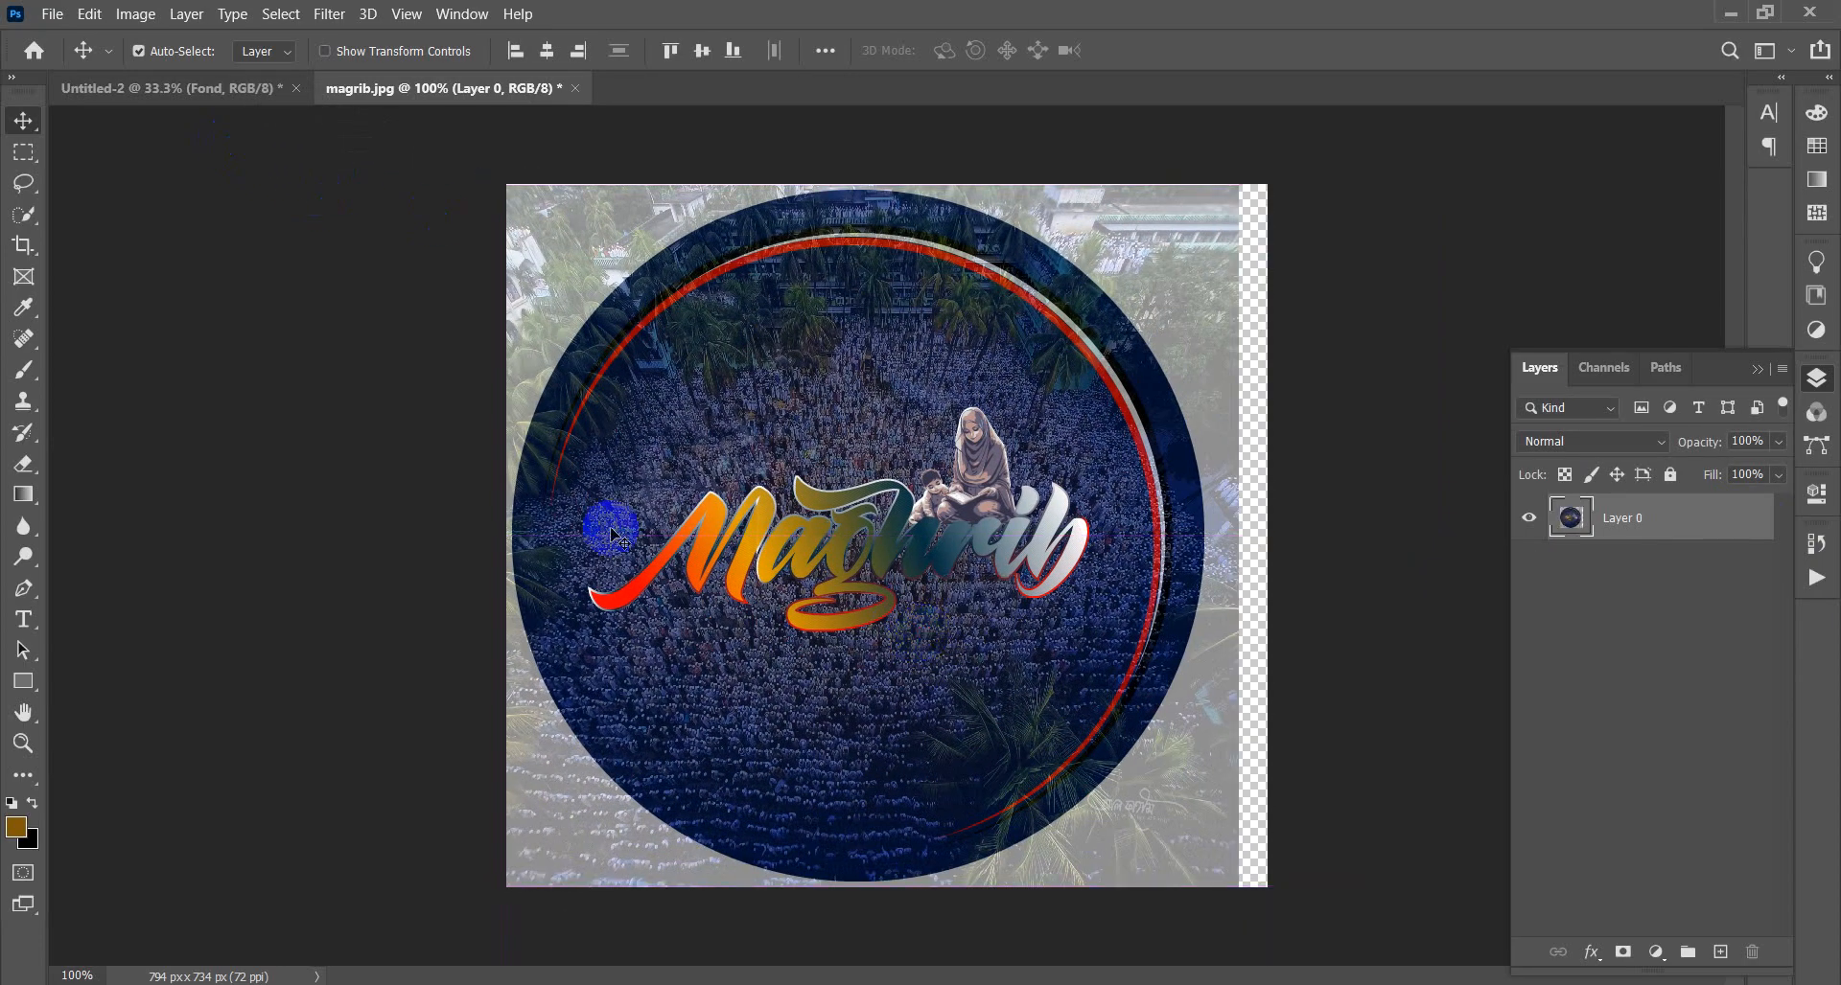
pyautogui.click(159, 88)
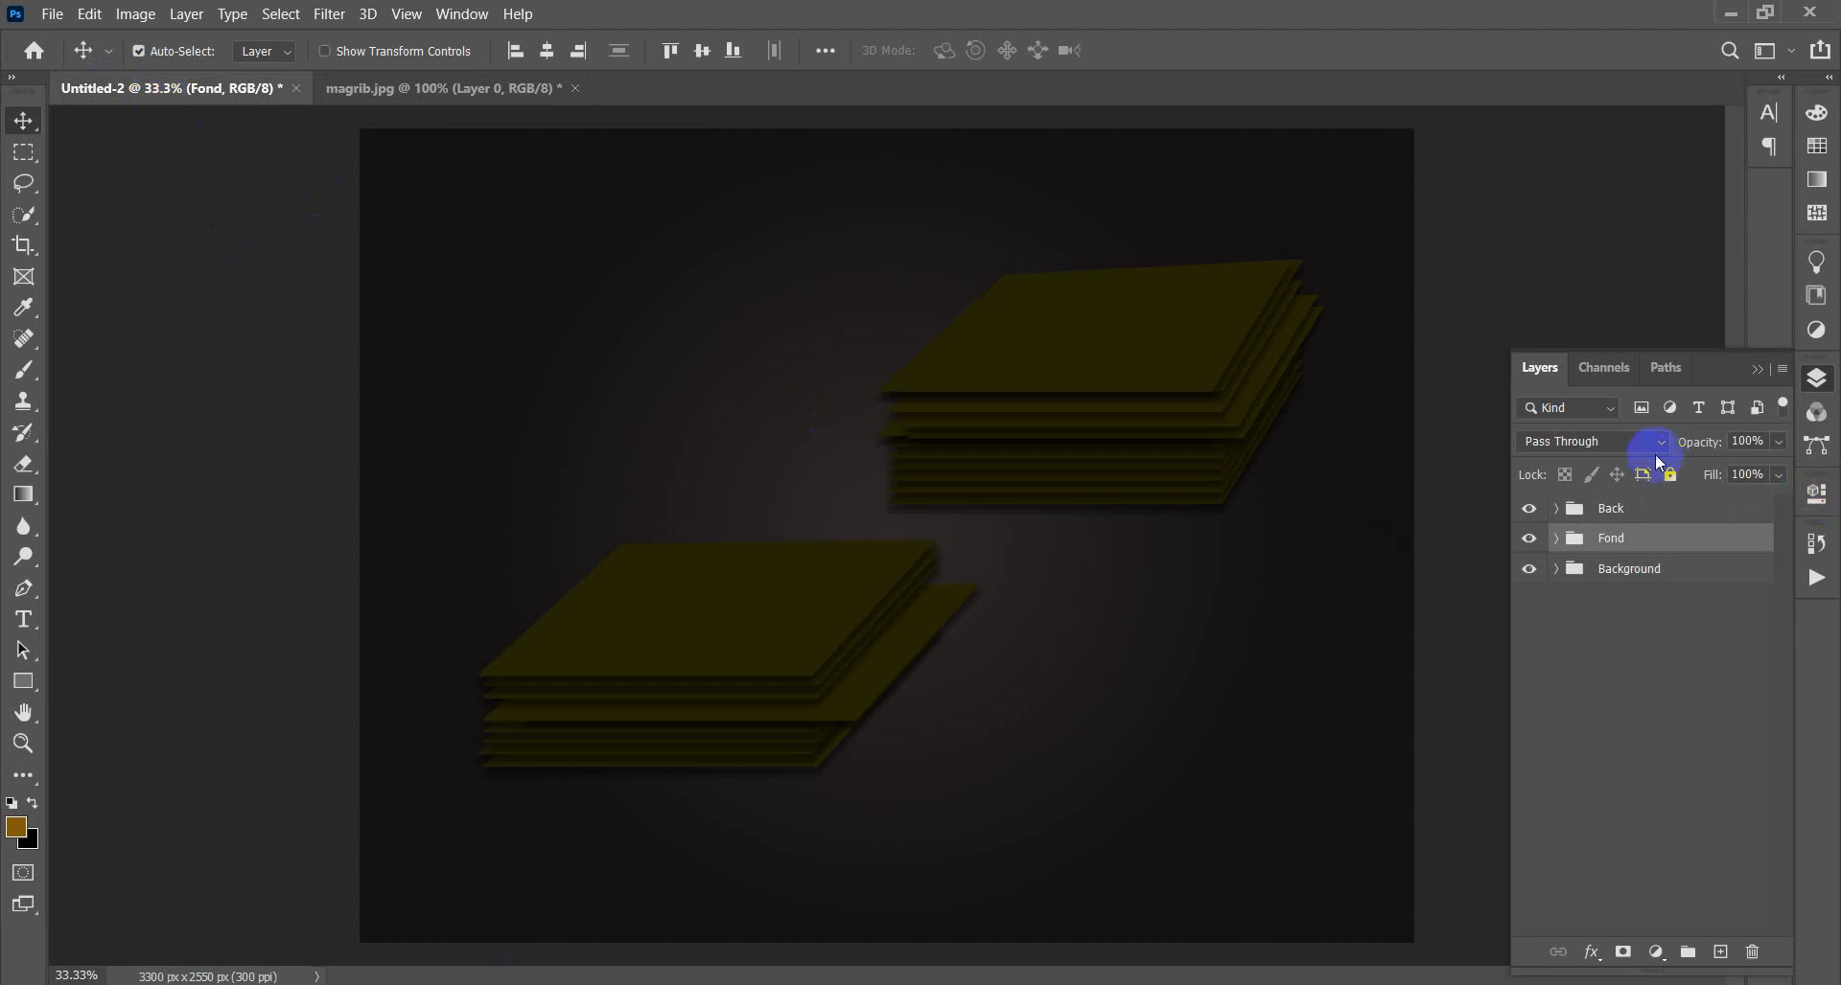
pyautogui.click(1556, 539)
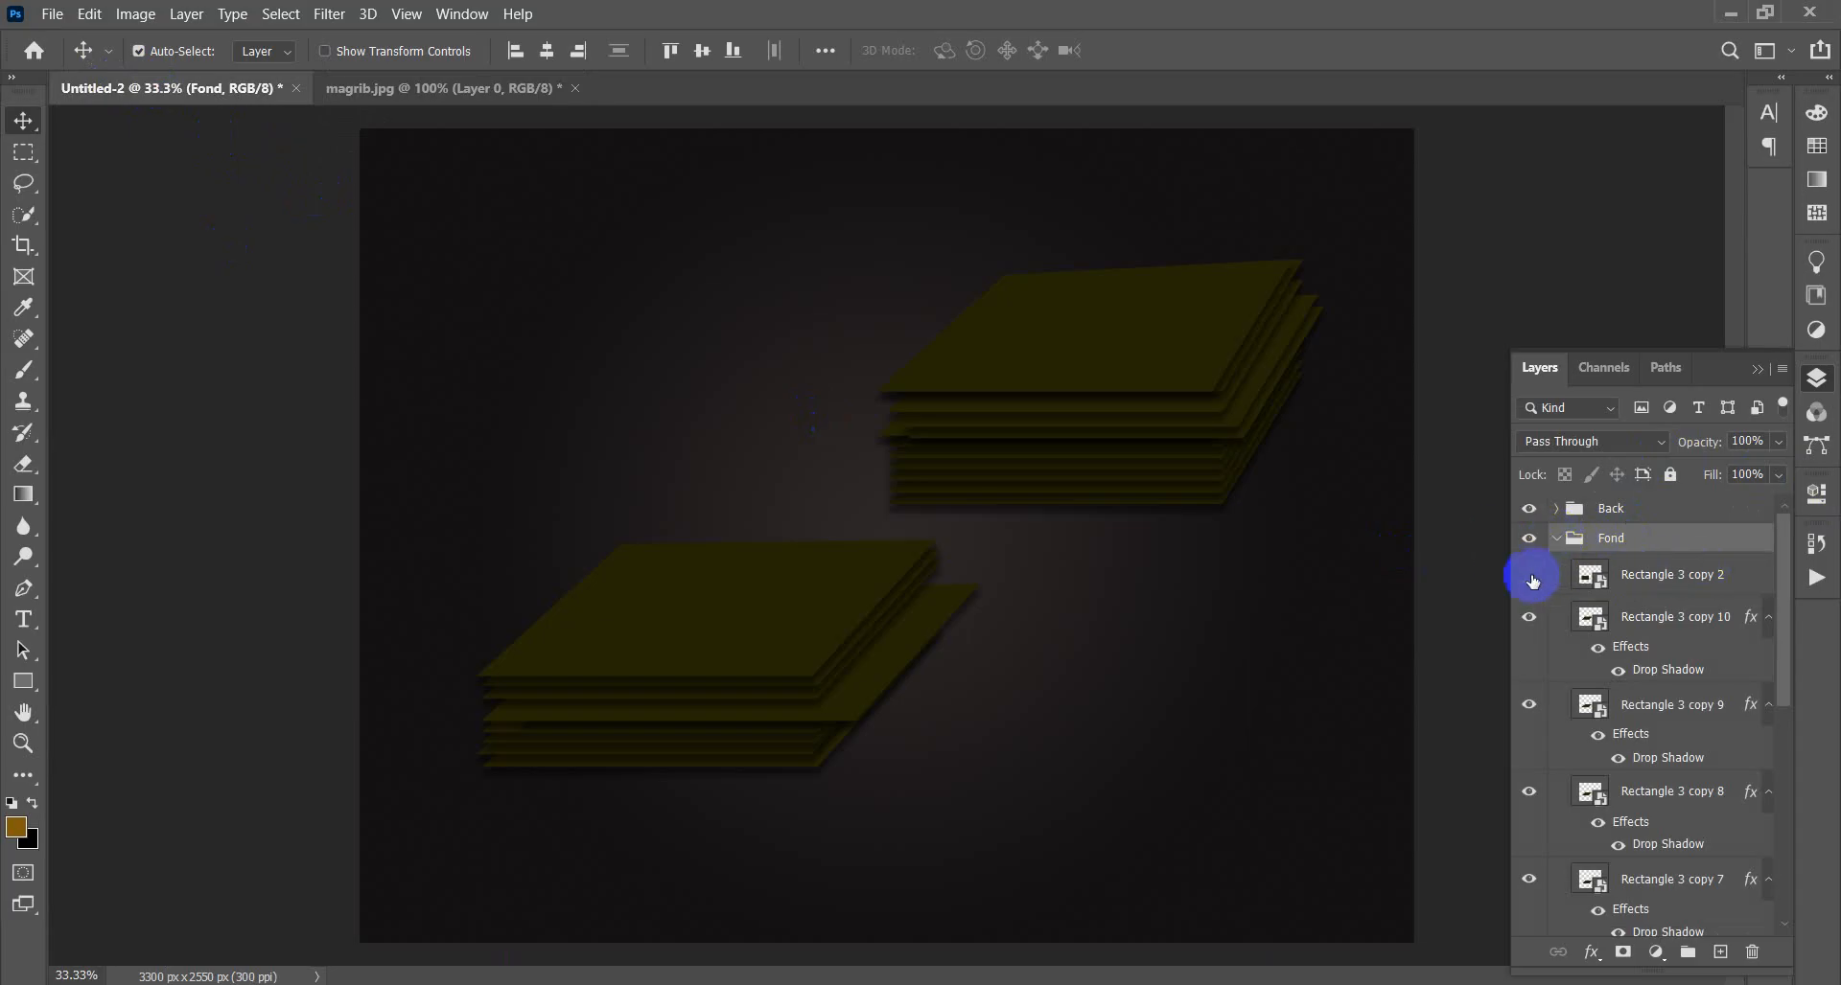
pyautogui.doubleClick(1601, 580)
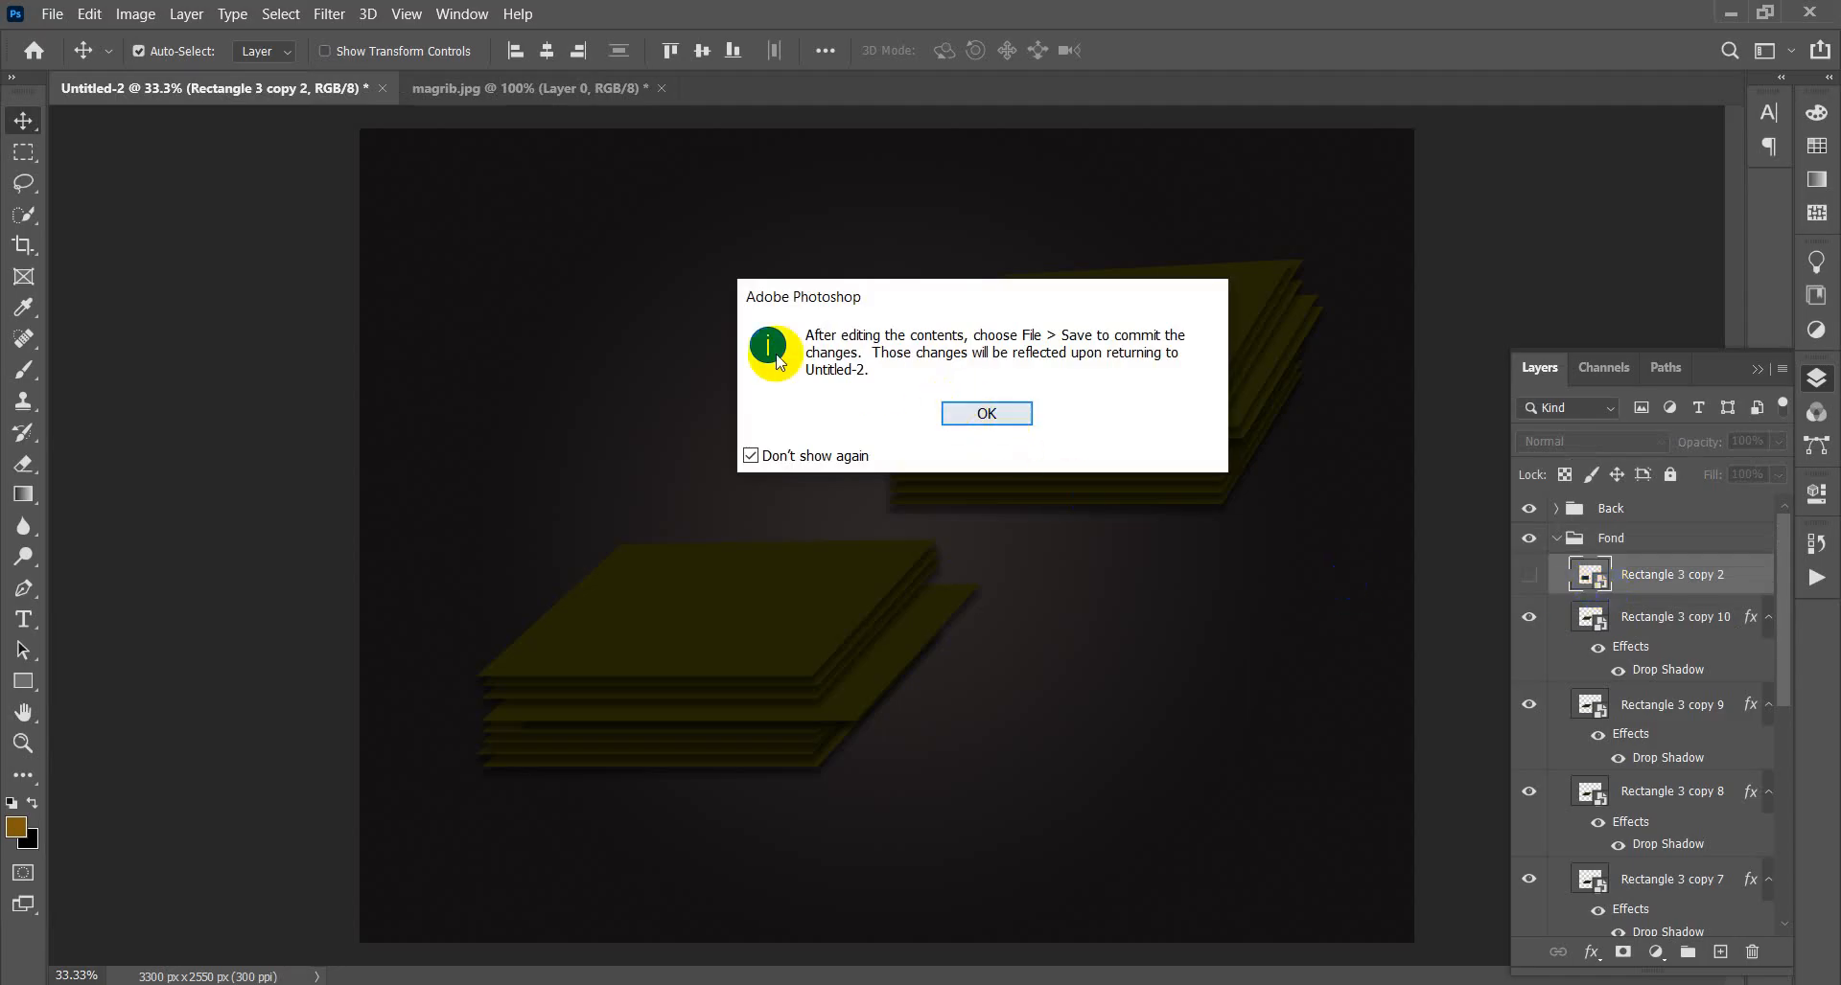
pyautogui.click(995, 412)
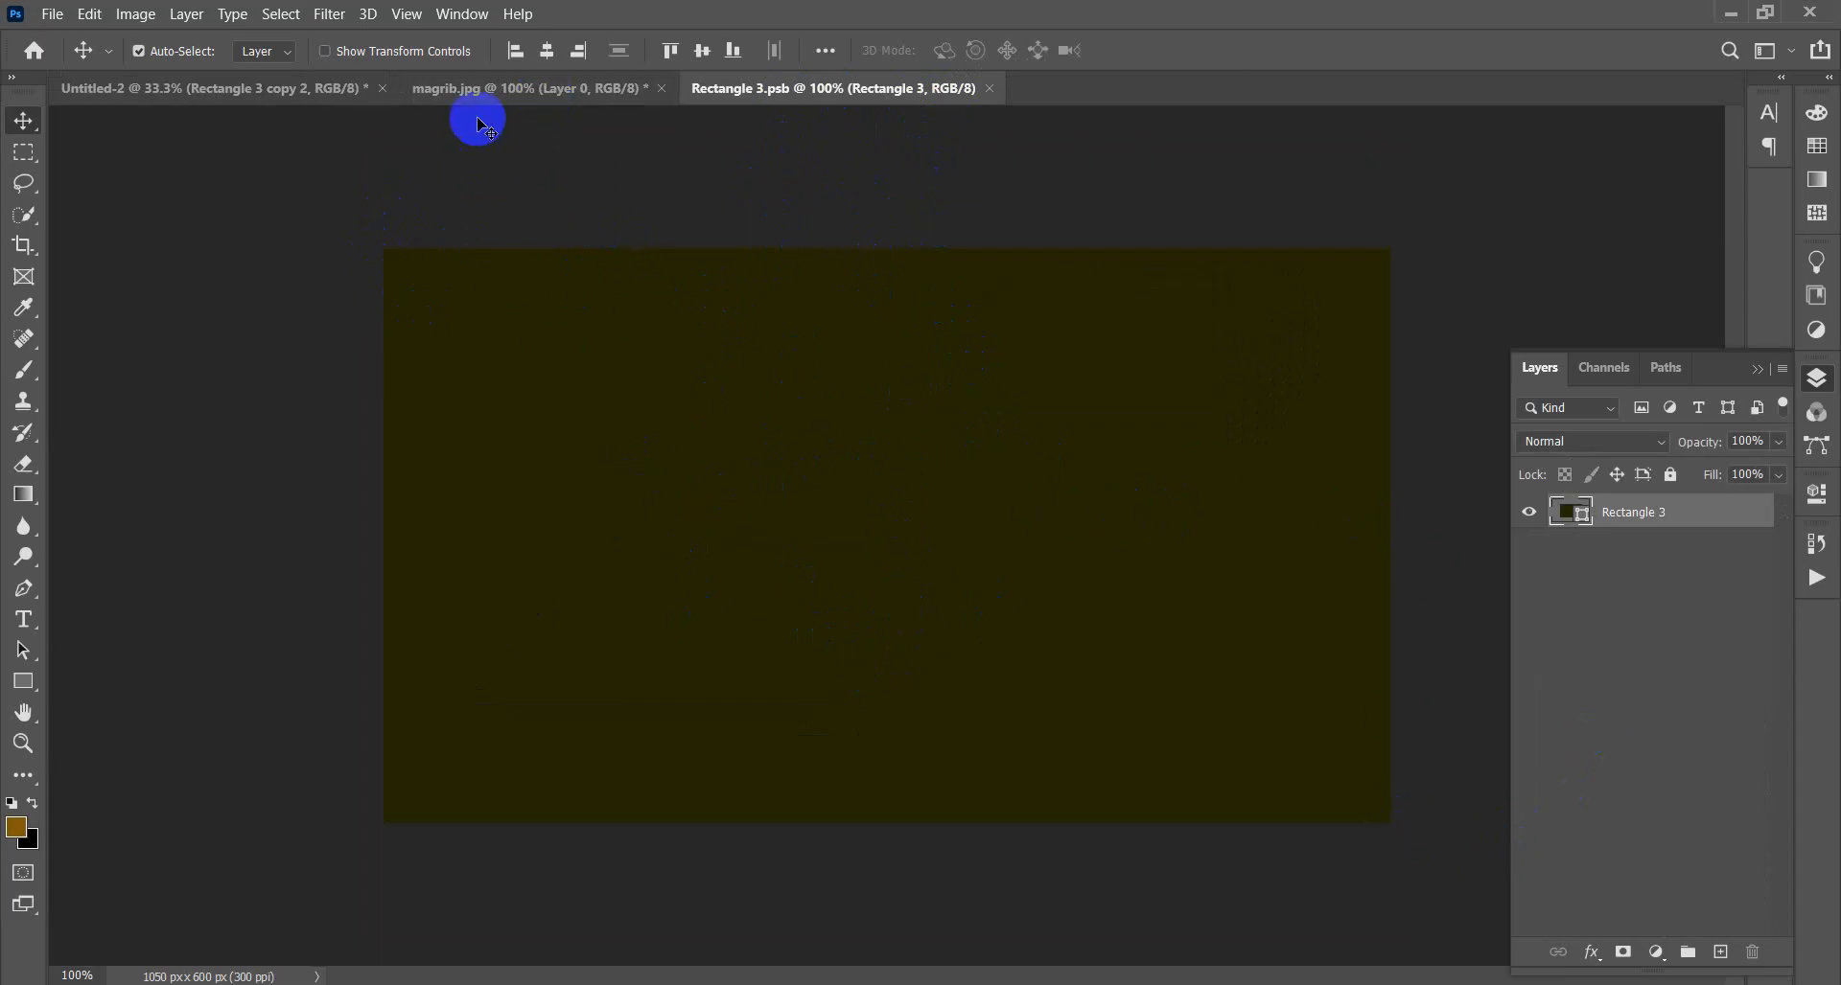
# - Copy the picture layer from magrib.jpg into the Rectangle 3.psb smart-object document, above the Rectangle 3 layer
pyautogui.click(508, 97)
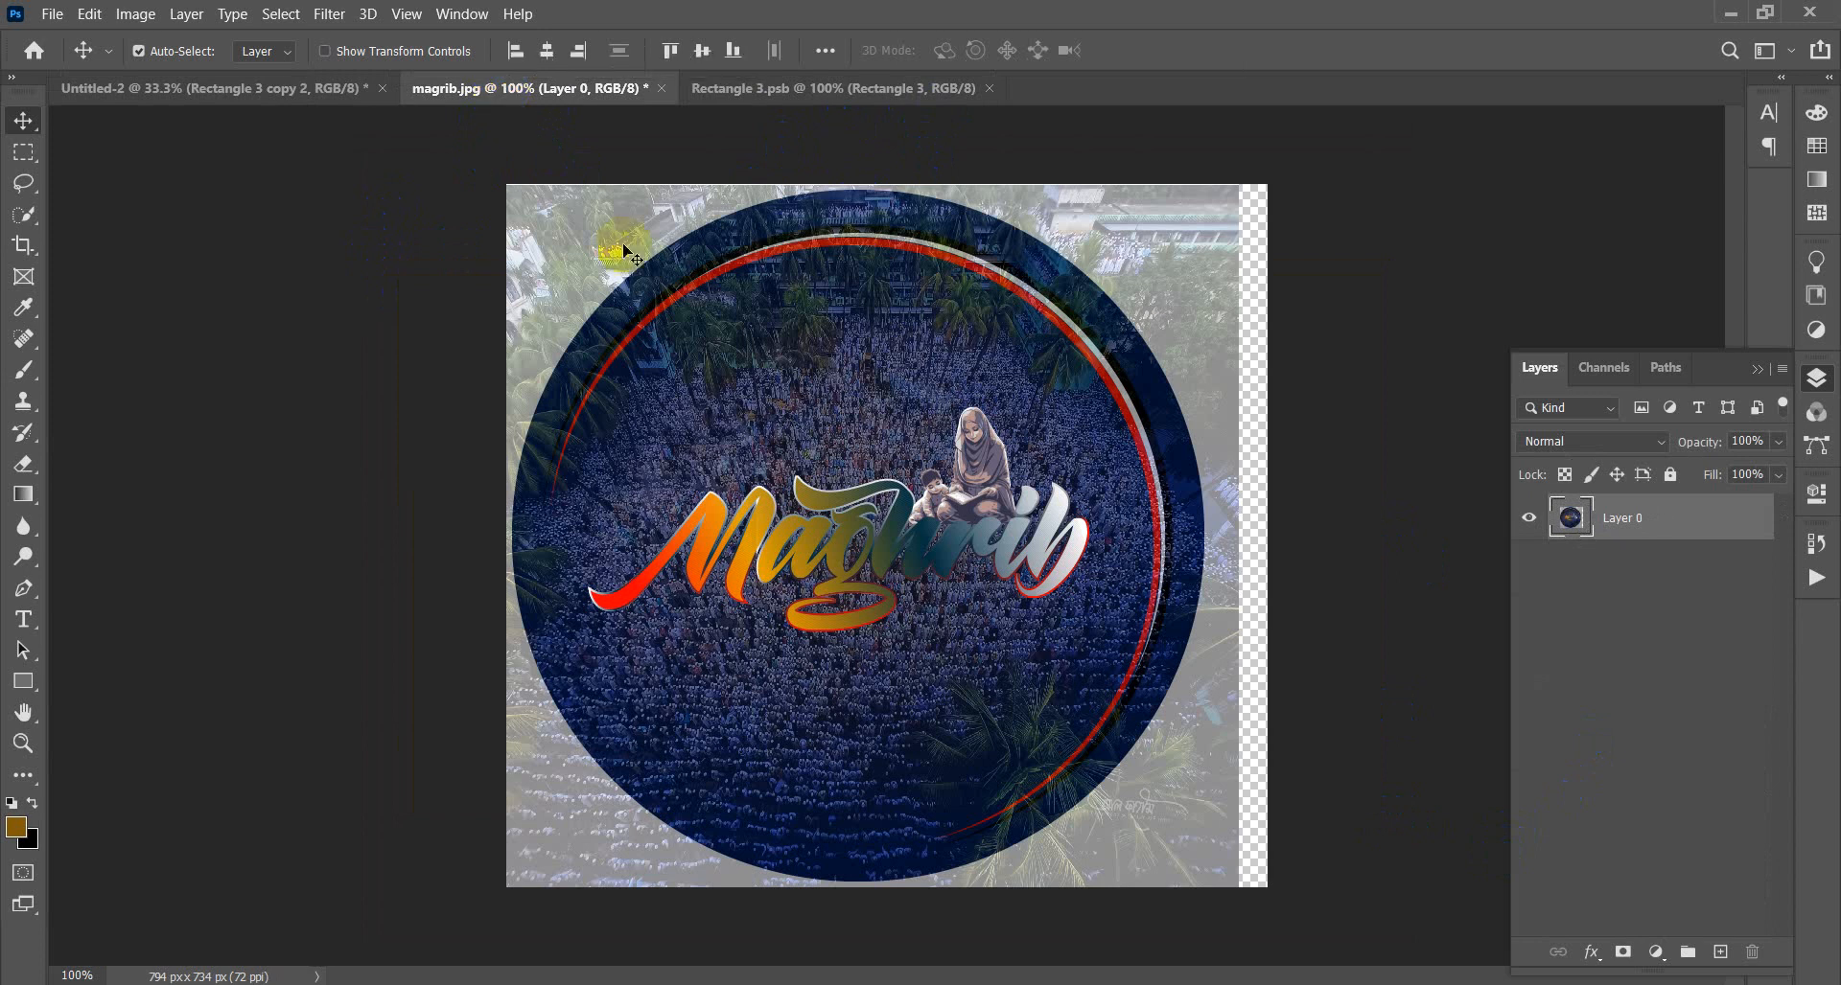
pyautogui.moveTo(884, 580); pyautogui.dragTo(875, 645)
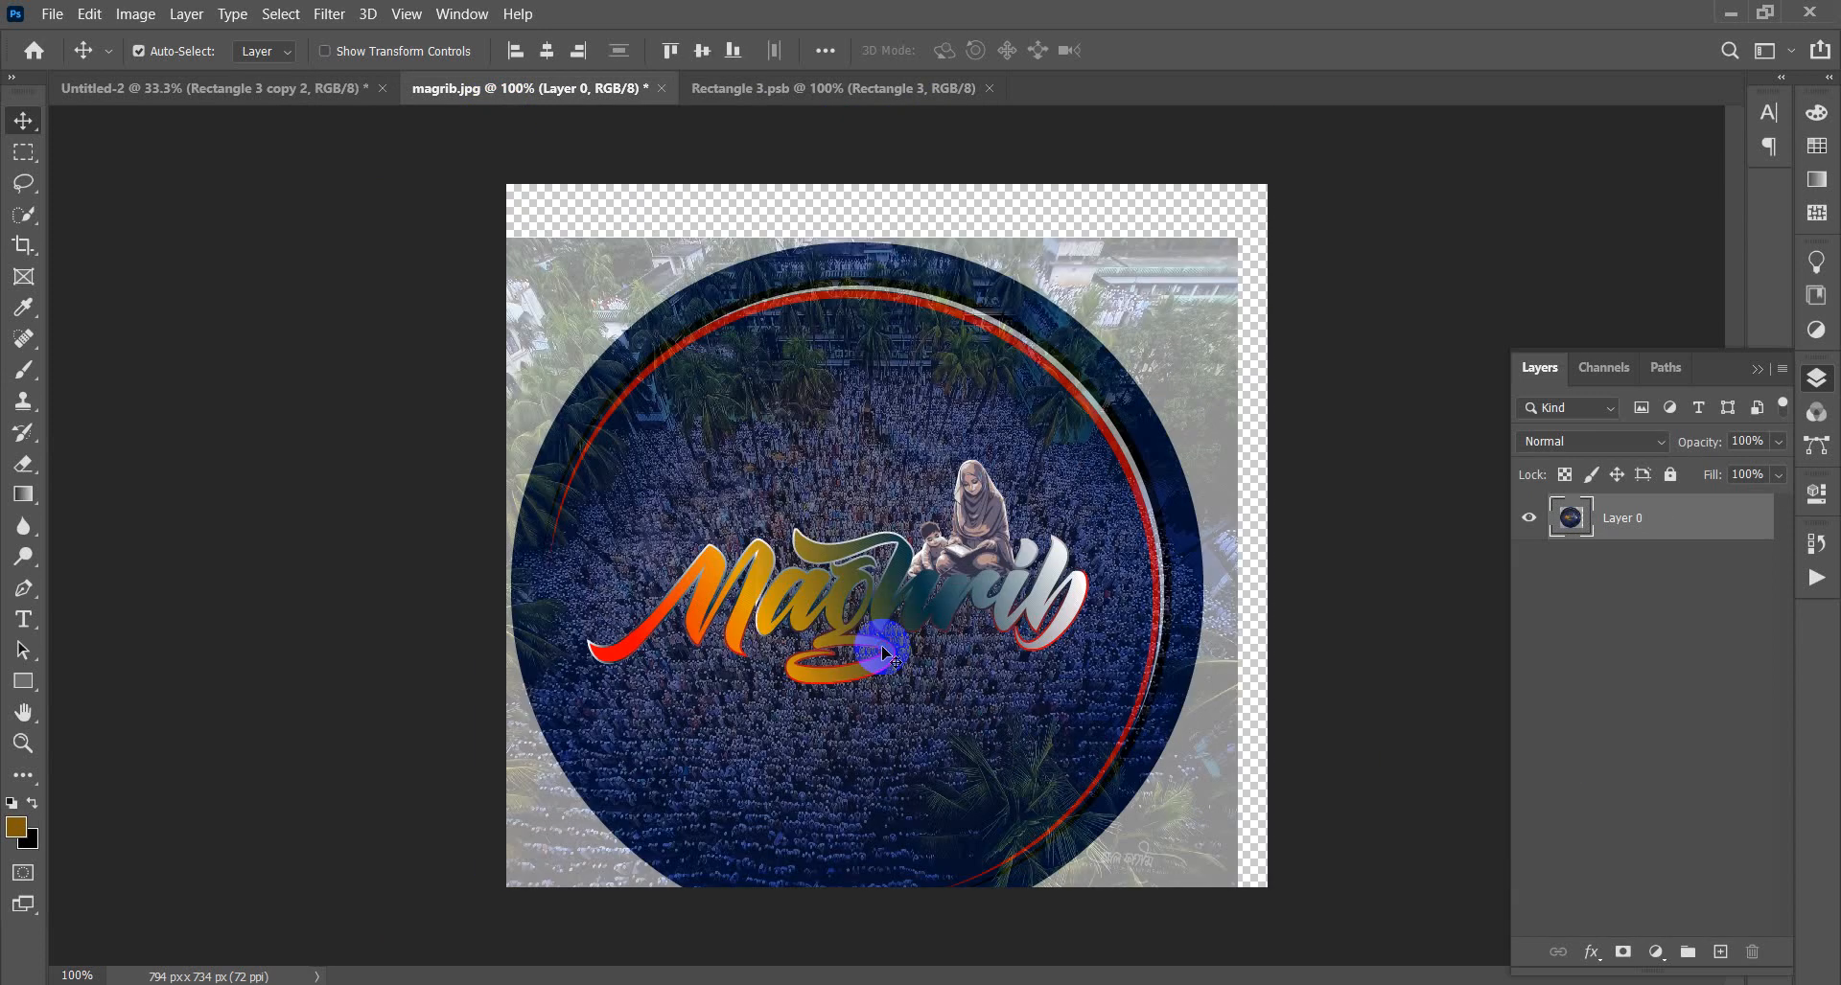
pyautogui.moveTo(872, 757); pyautogui.dragTo(813, 89)
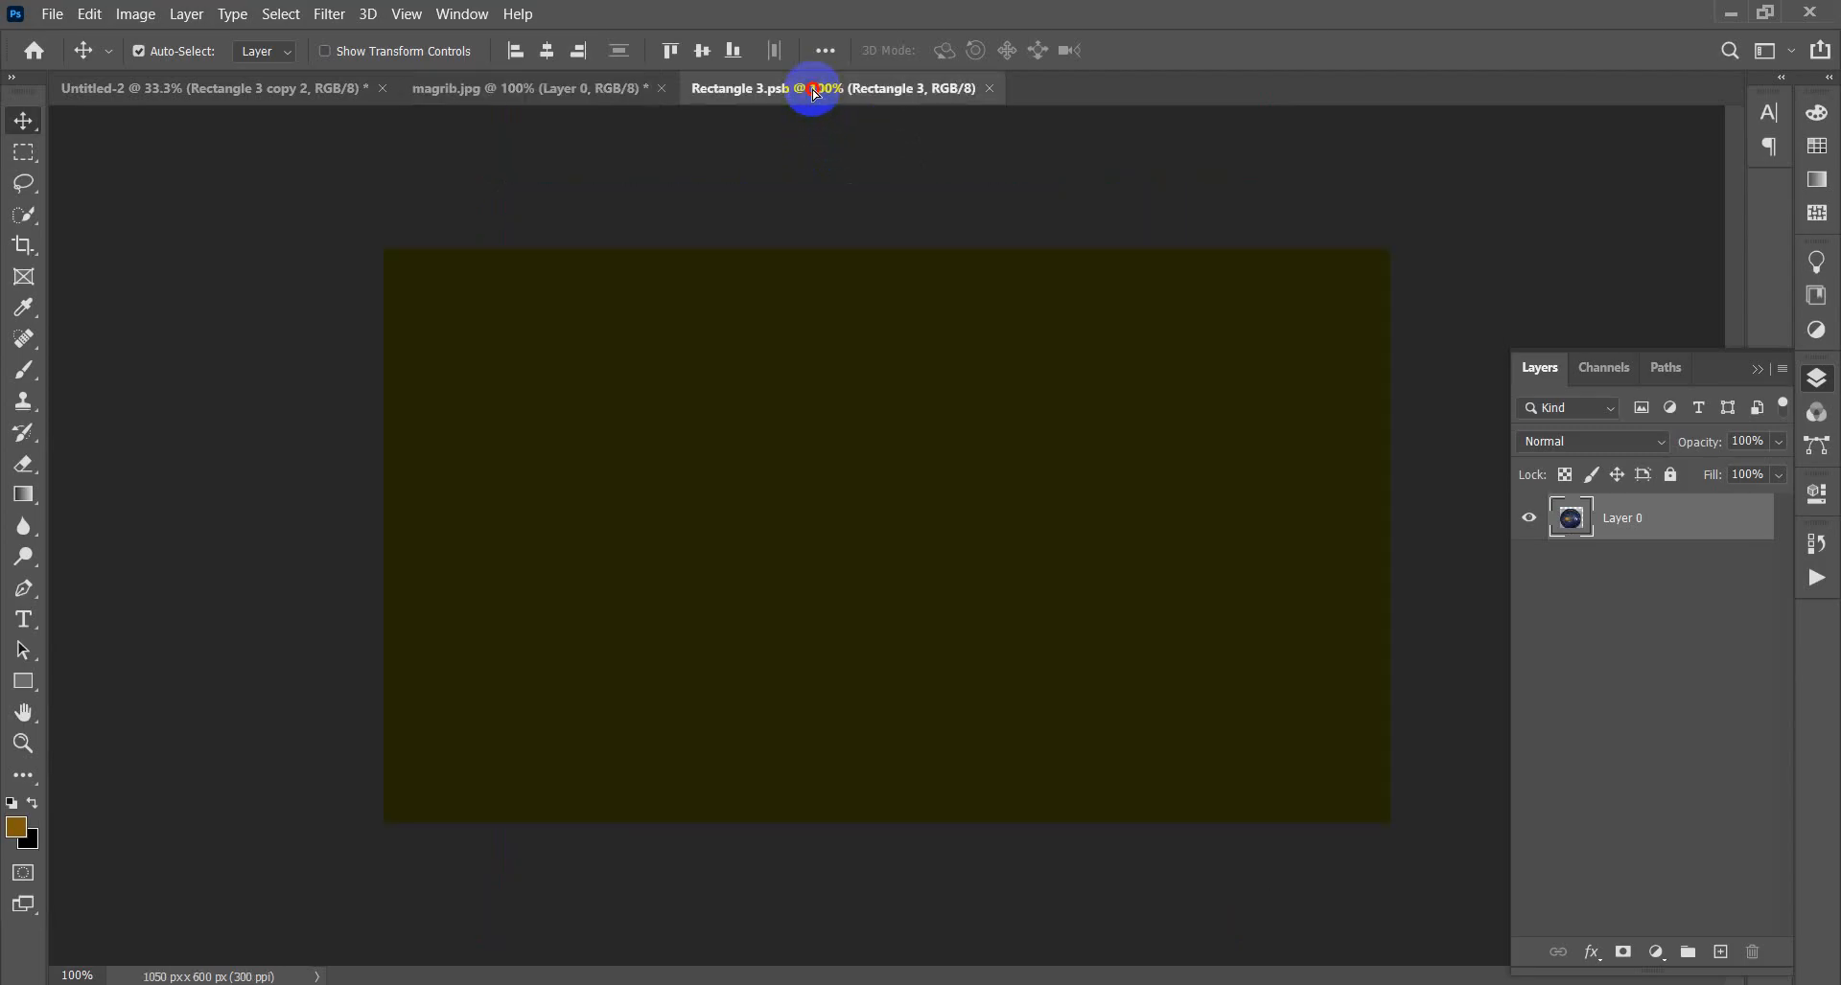
pyautogui.moveTo(831, 441)
pyautogui.mouseDown()
pyautogui.moveTo(824, 523)
pyautogui.moveTo(858, 436)
pyautogui.moveTo(832, 545)
pyautogui.mouseUp()
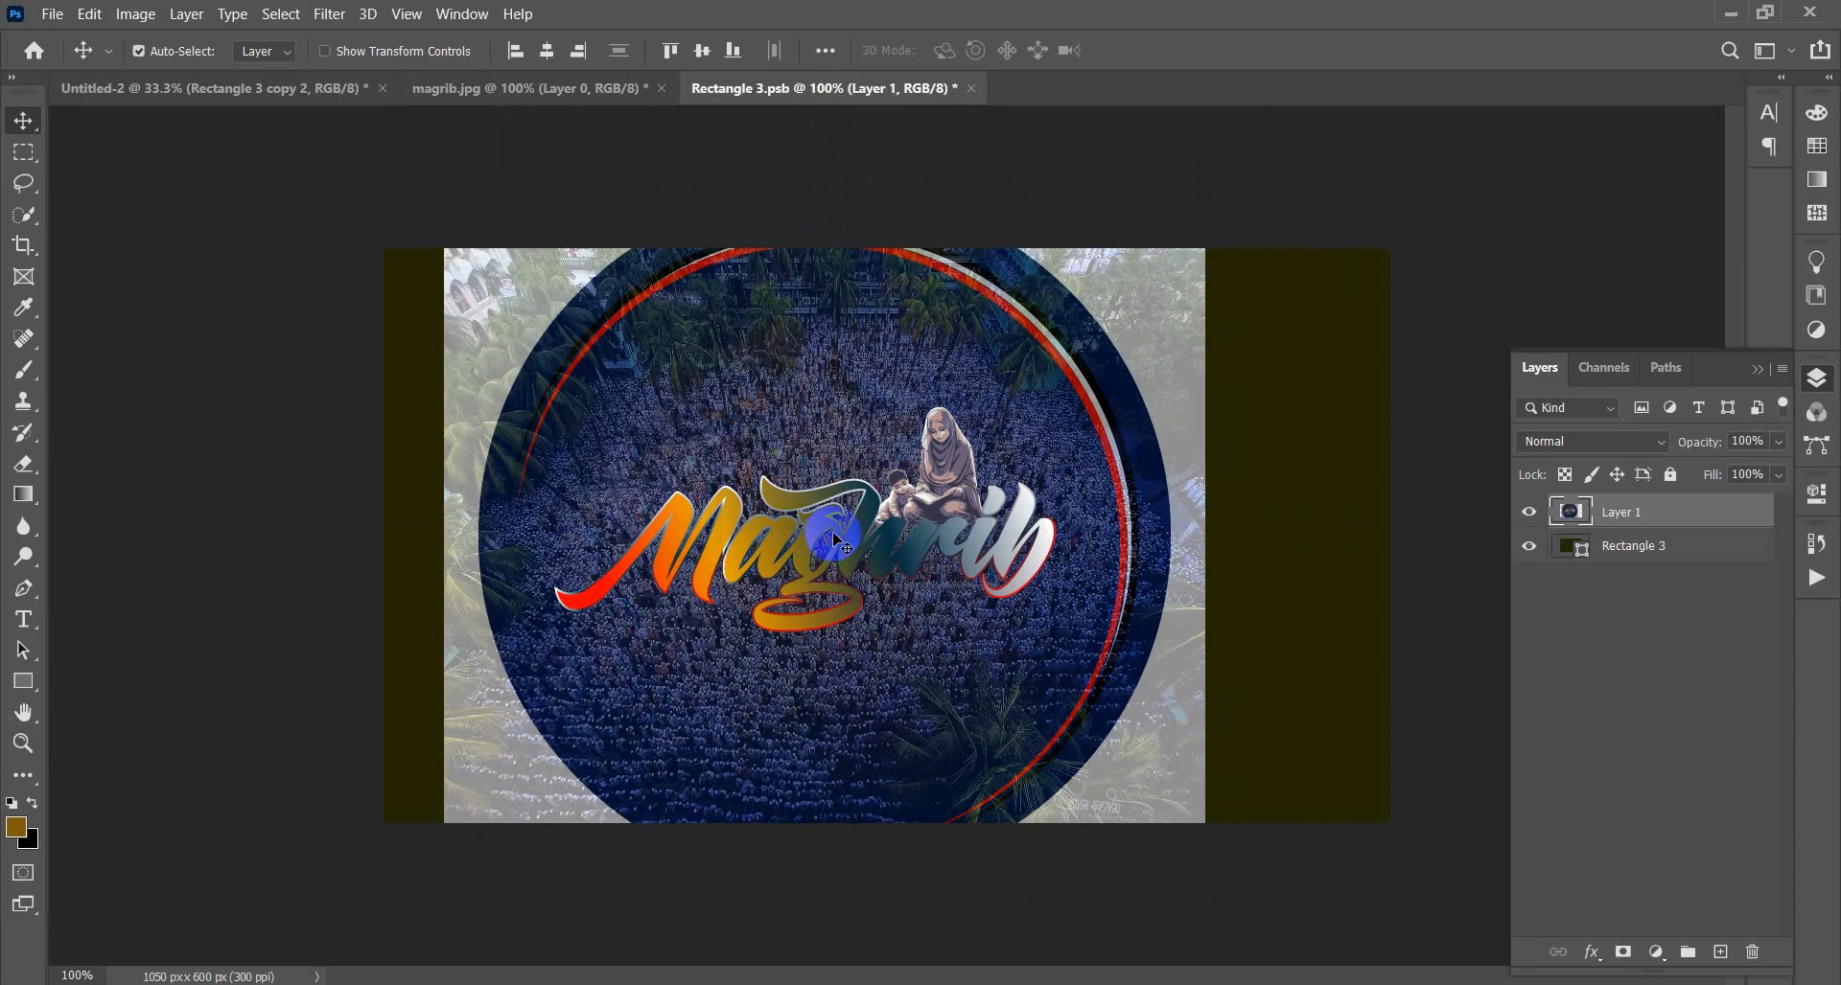
# - Stretch the placed picture non-proportionally with Free Transform to 1050 x 600 px, filling the whole card
pyautogui.press('ctrl')
pyautogui.hotkey('ctrl', 't')
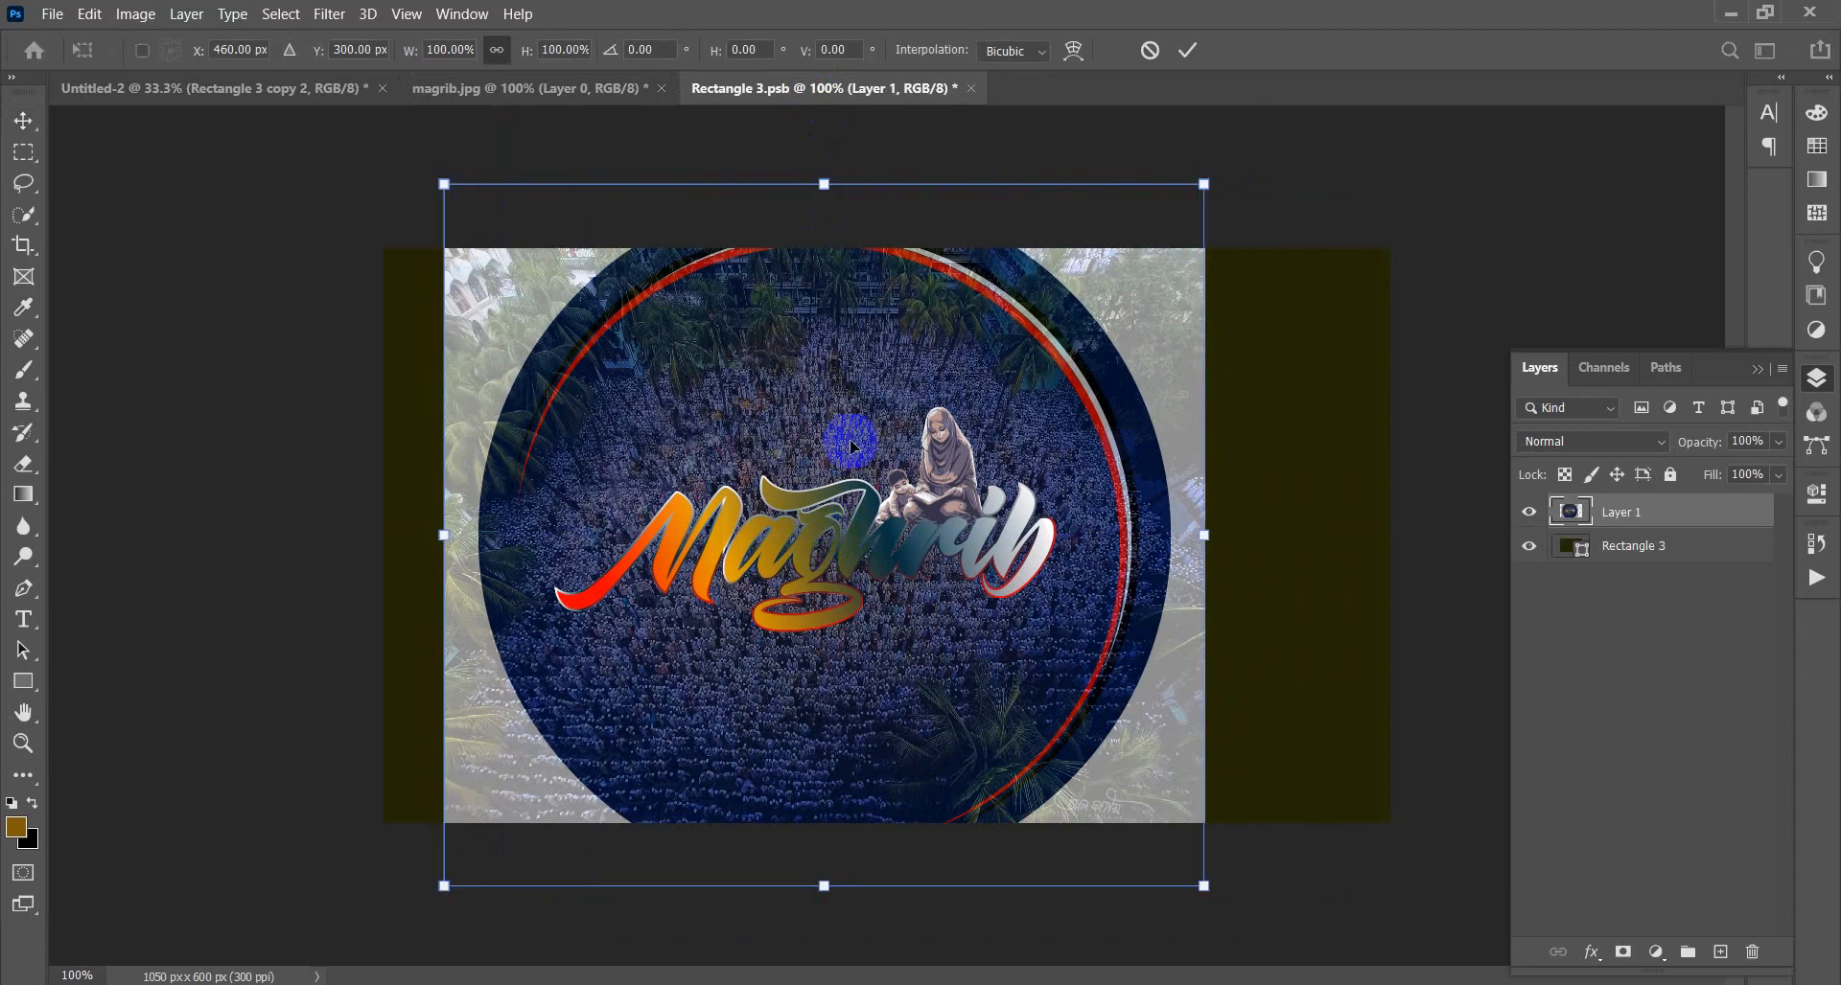
pyautogui.moveTo(447, 185); pyautogui.dragTo(385, 256)
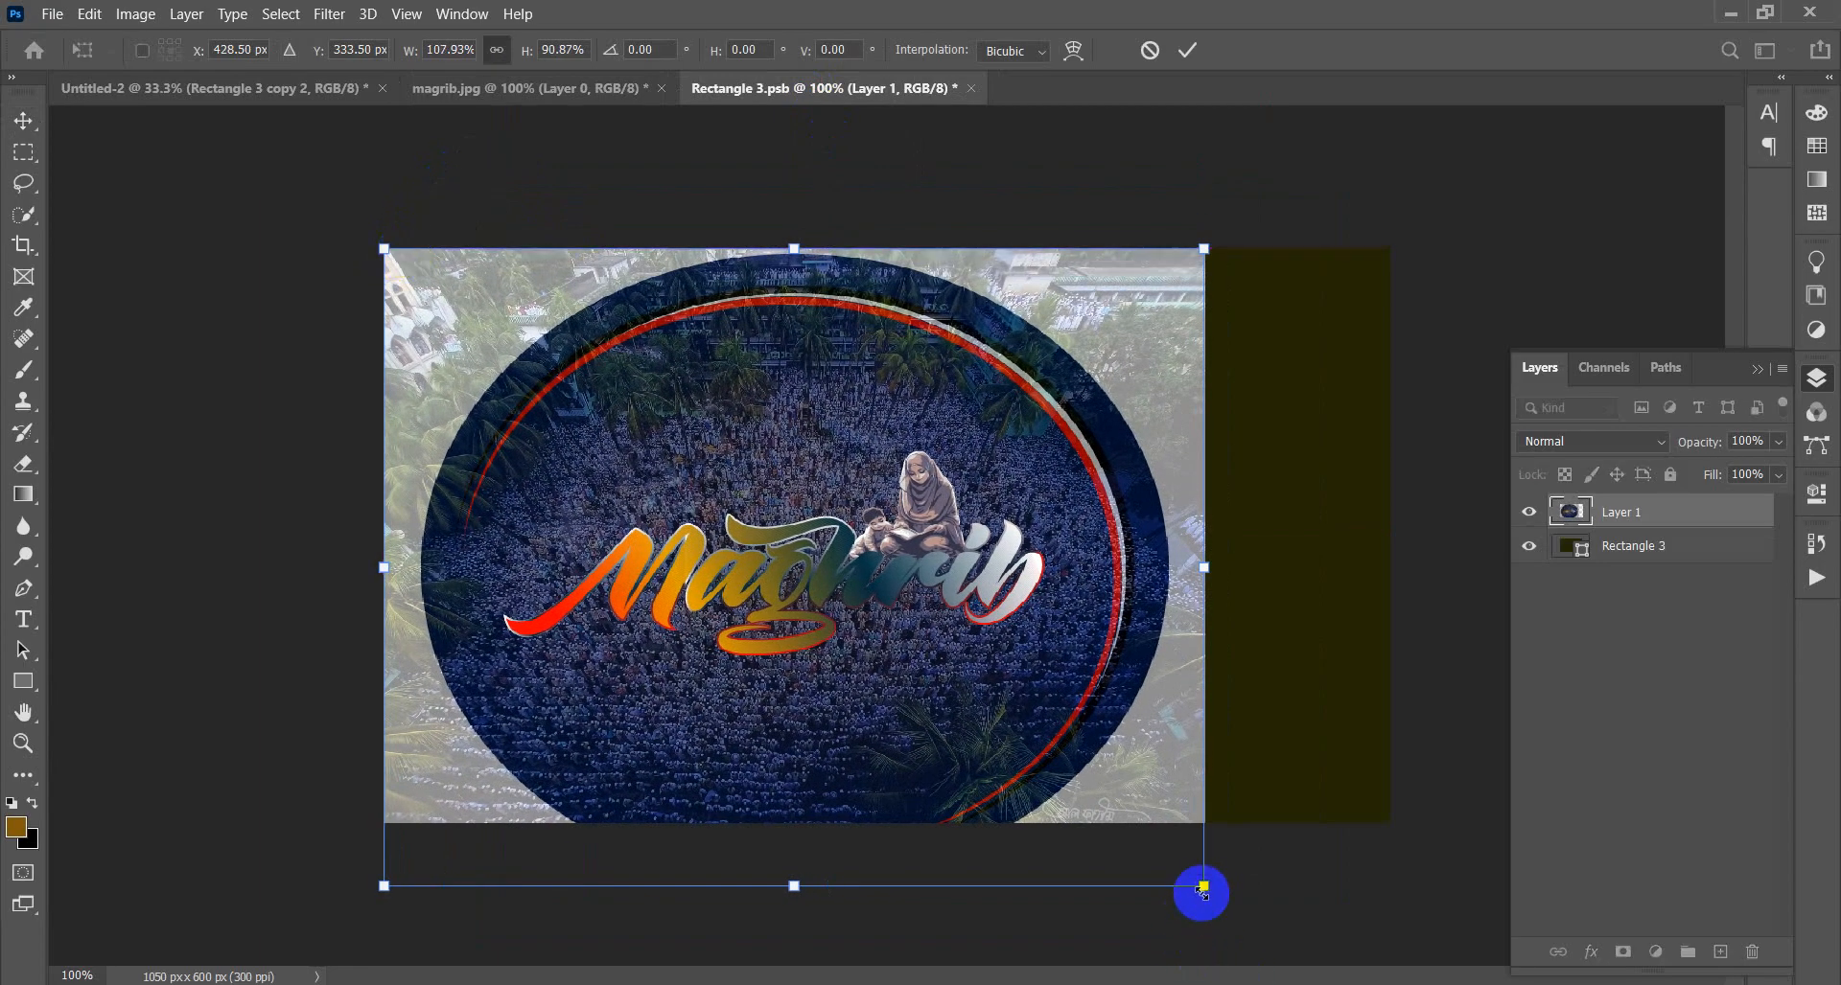
pyautogui.moveTo(1204, 890); pyautogui.dragTo(1381, 826)
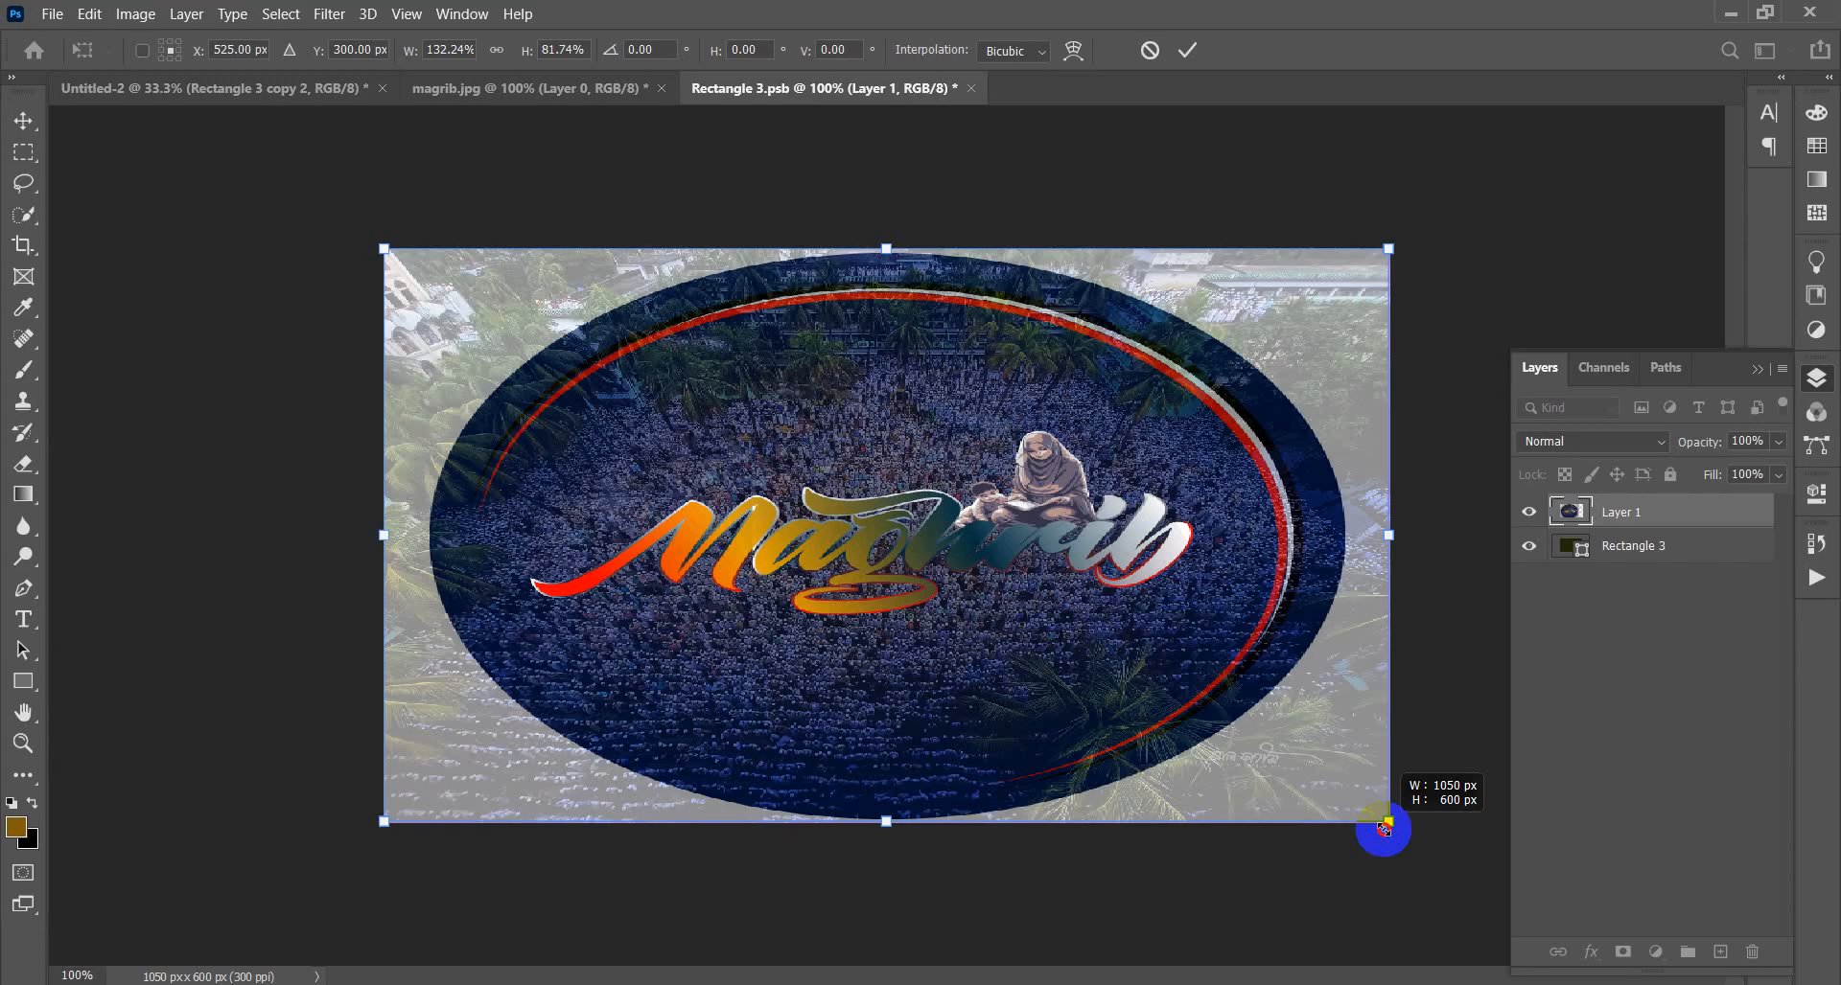
pyautogui.moveTo(1383, 829); pyautogui.dragTo(1383, 829)
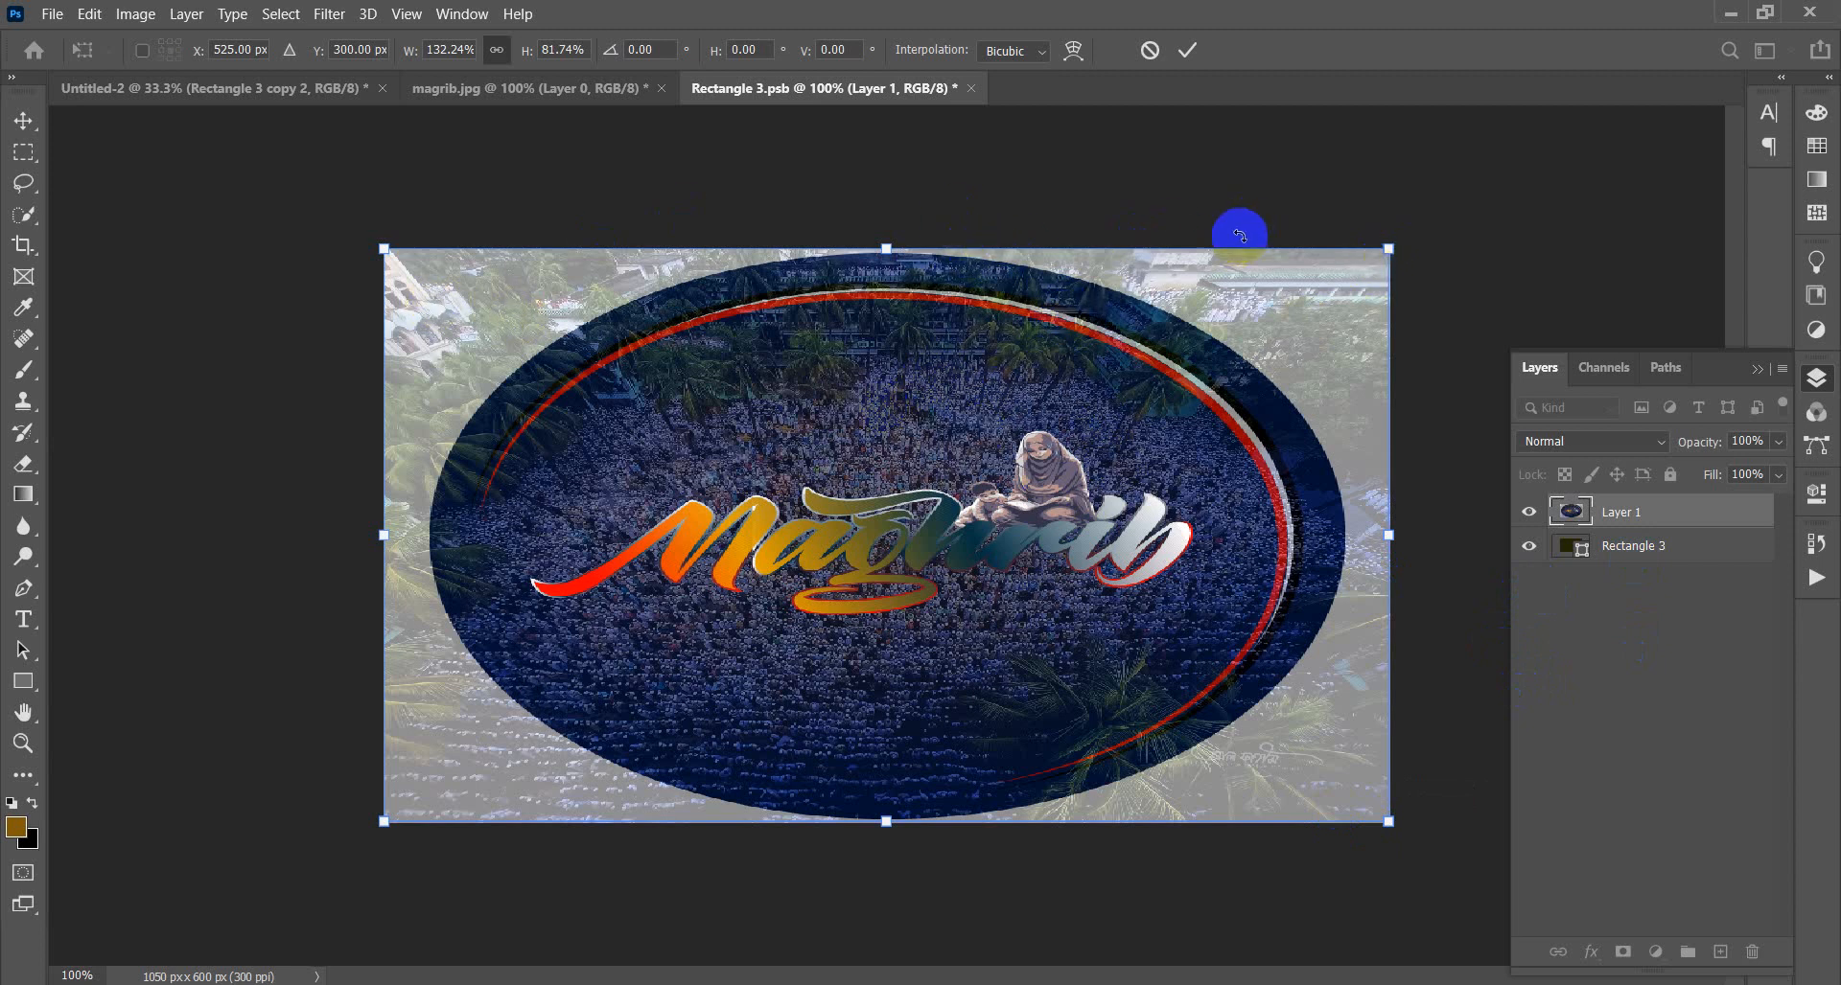
pyautogui.click(1189, 54)
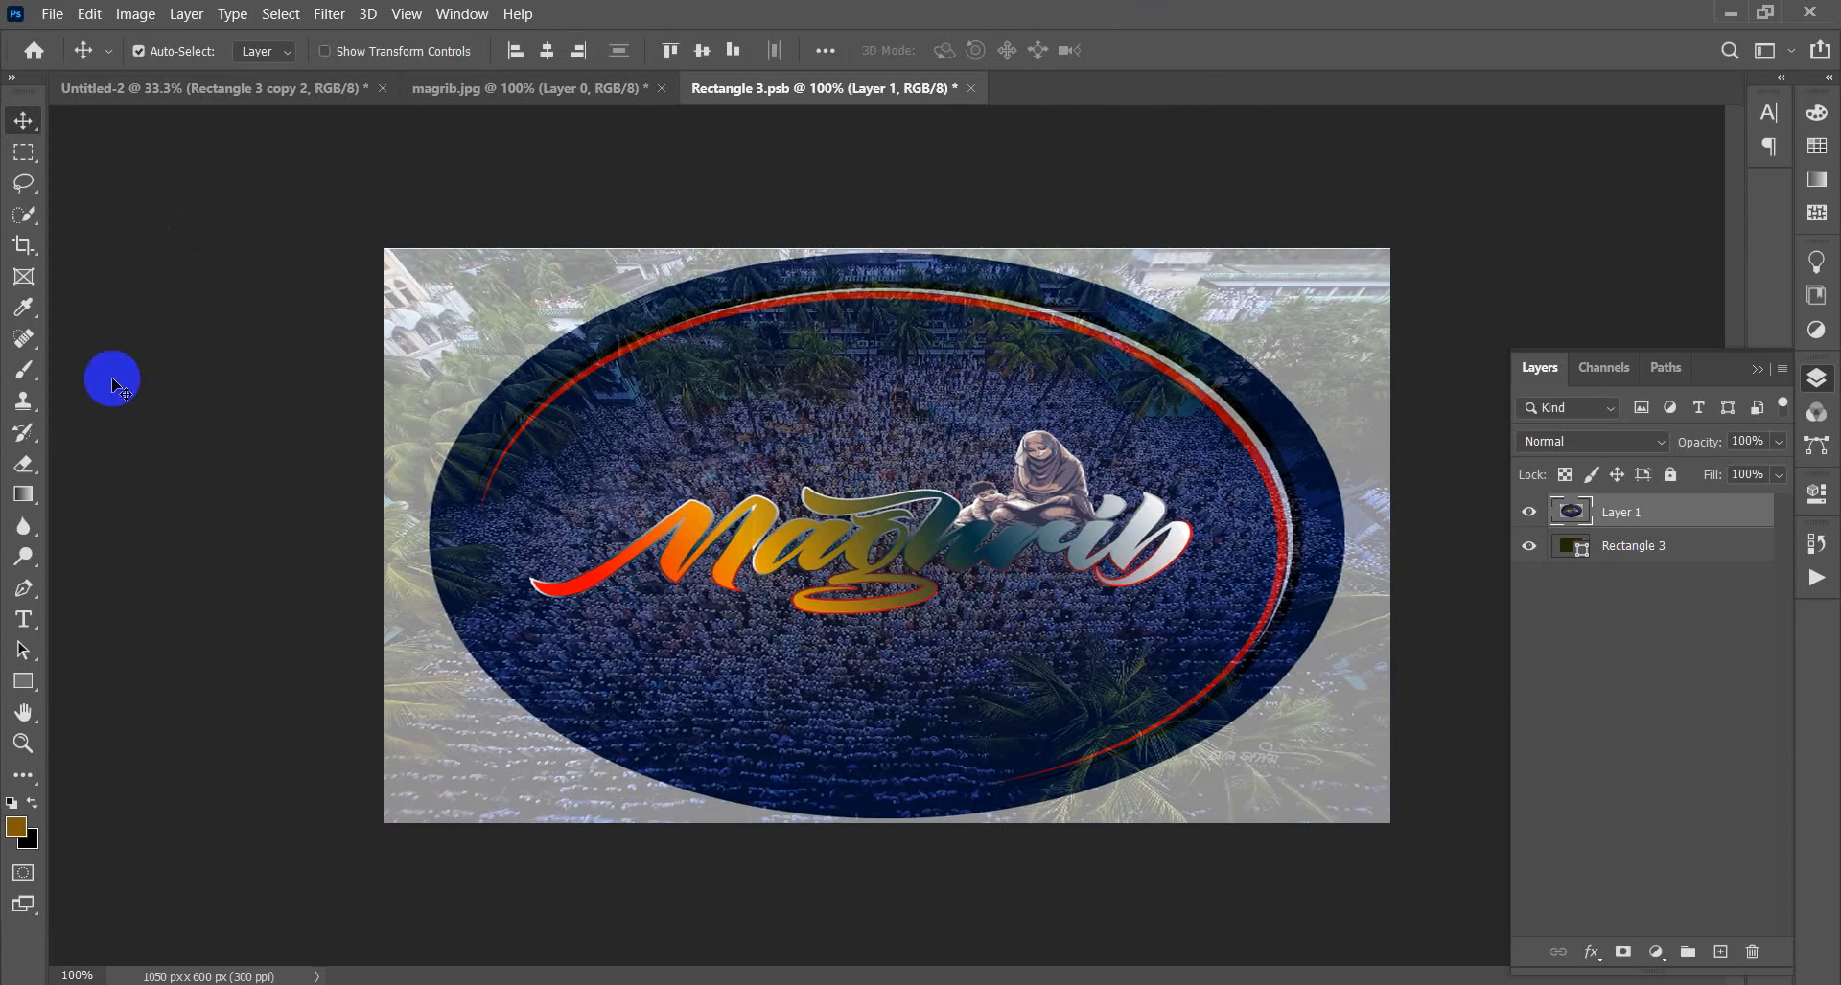
# - Save Rectangle 3.psb to update the first stack's cards, and return to the Untitled-2 mockup
pyautogui.click(50, 13)
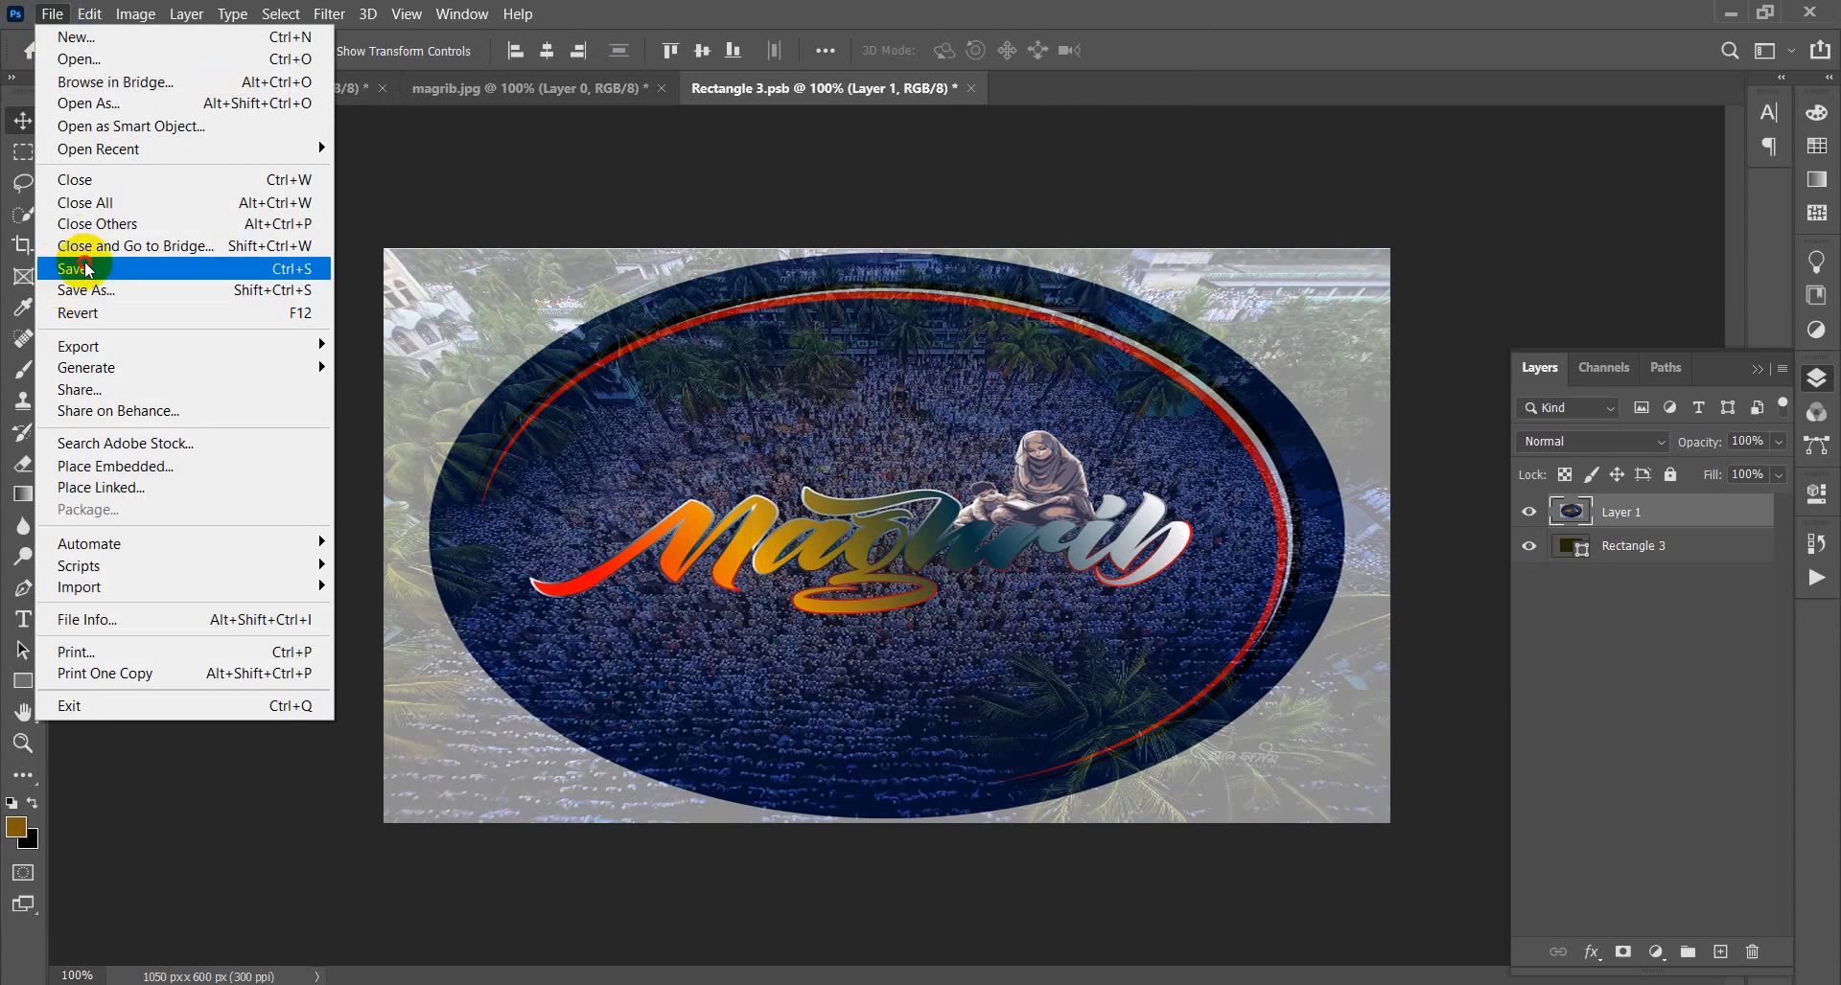
pyautogui.click(115, 268)
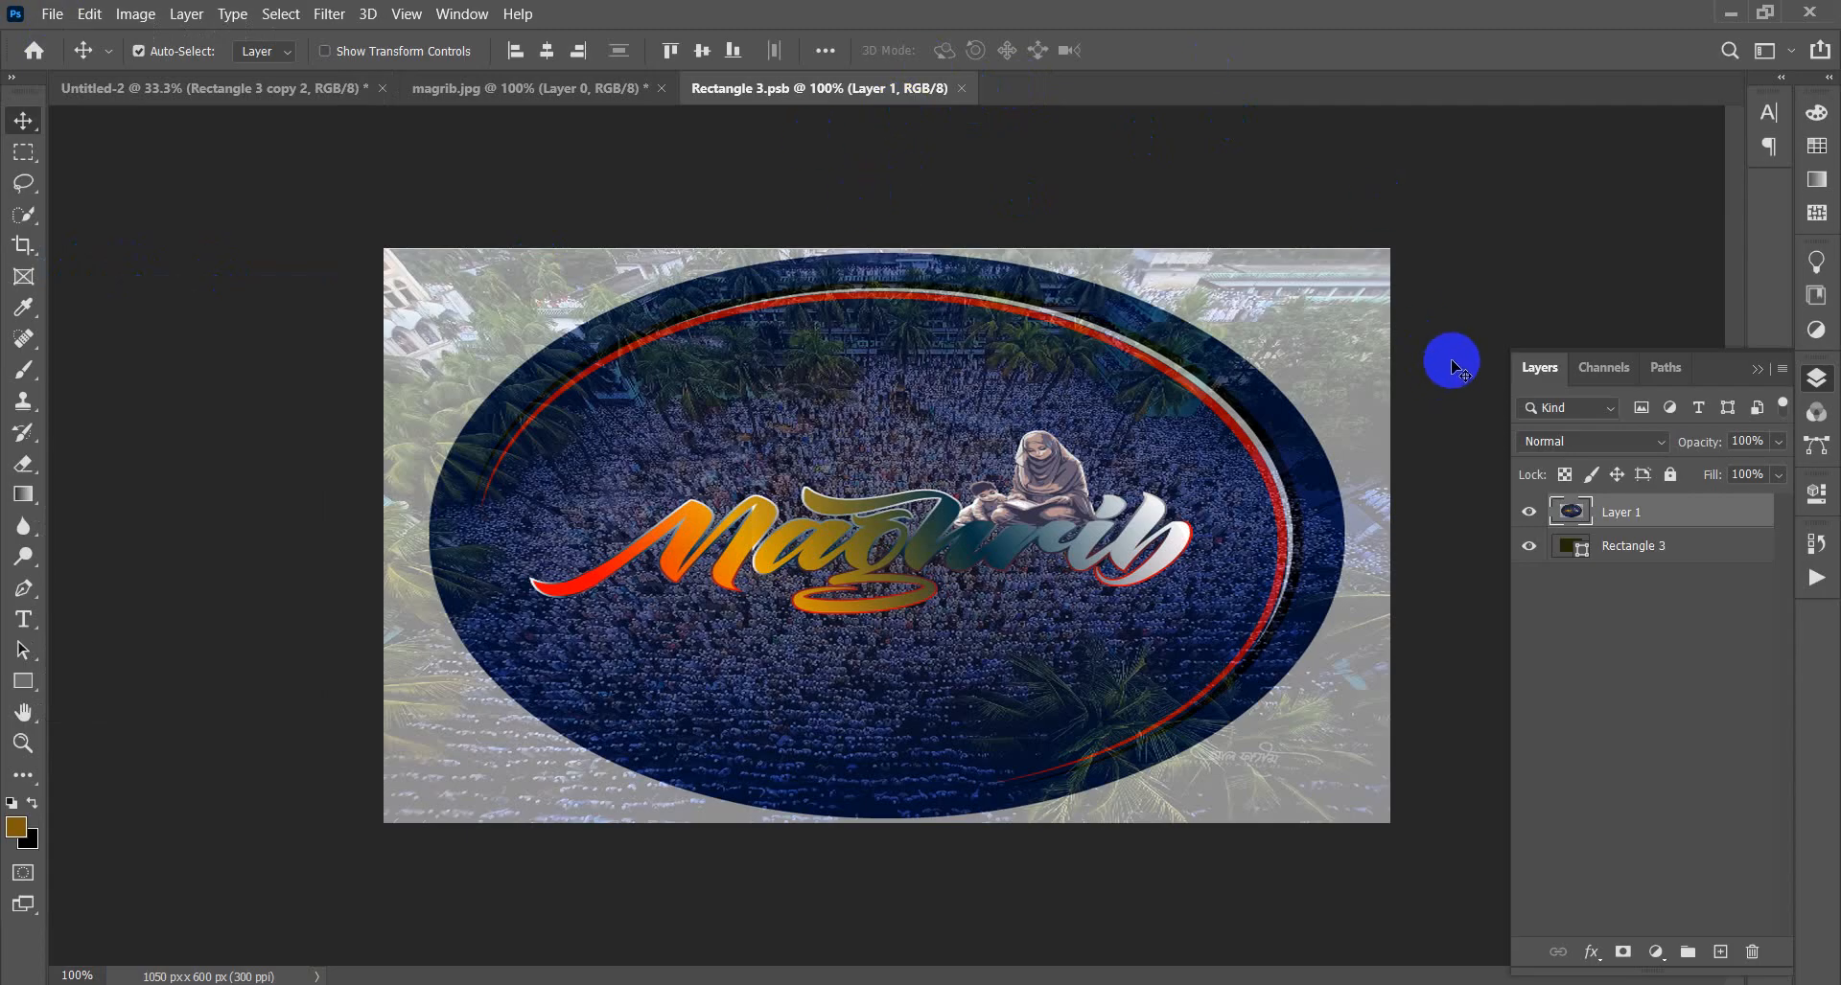
pyautogui.click(519, 87)
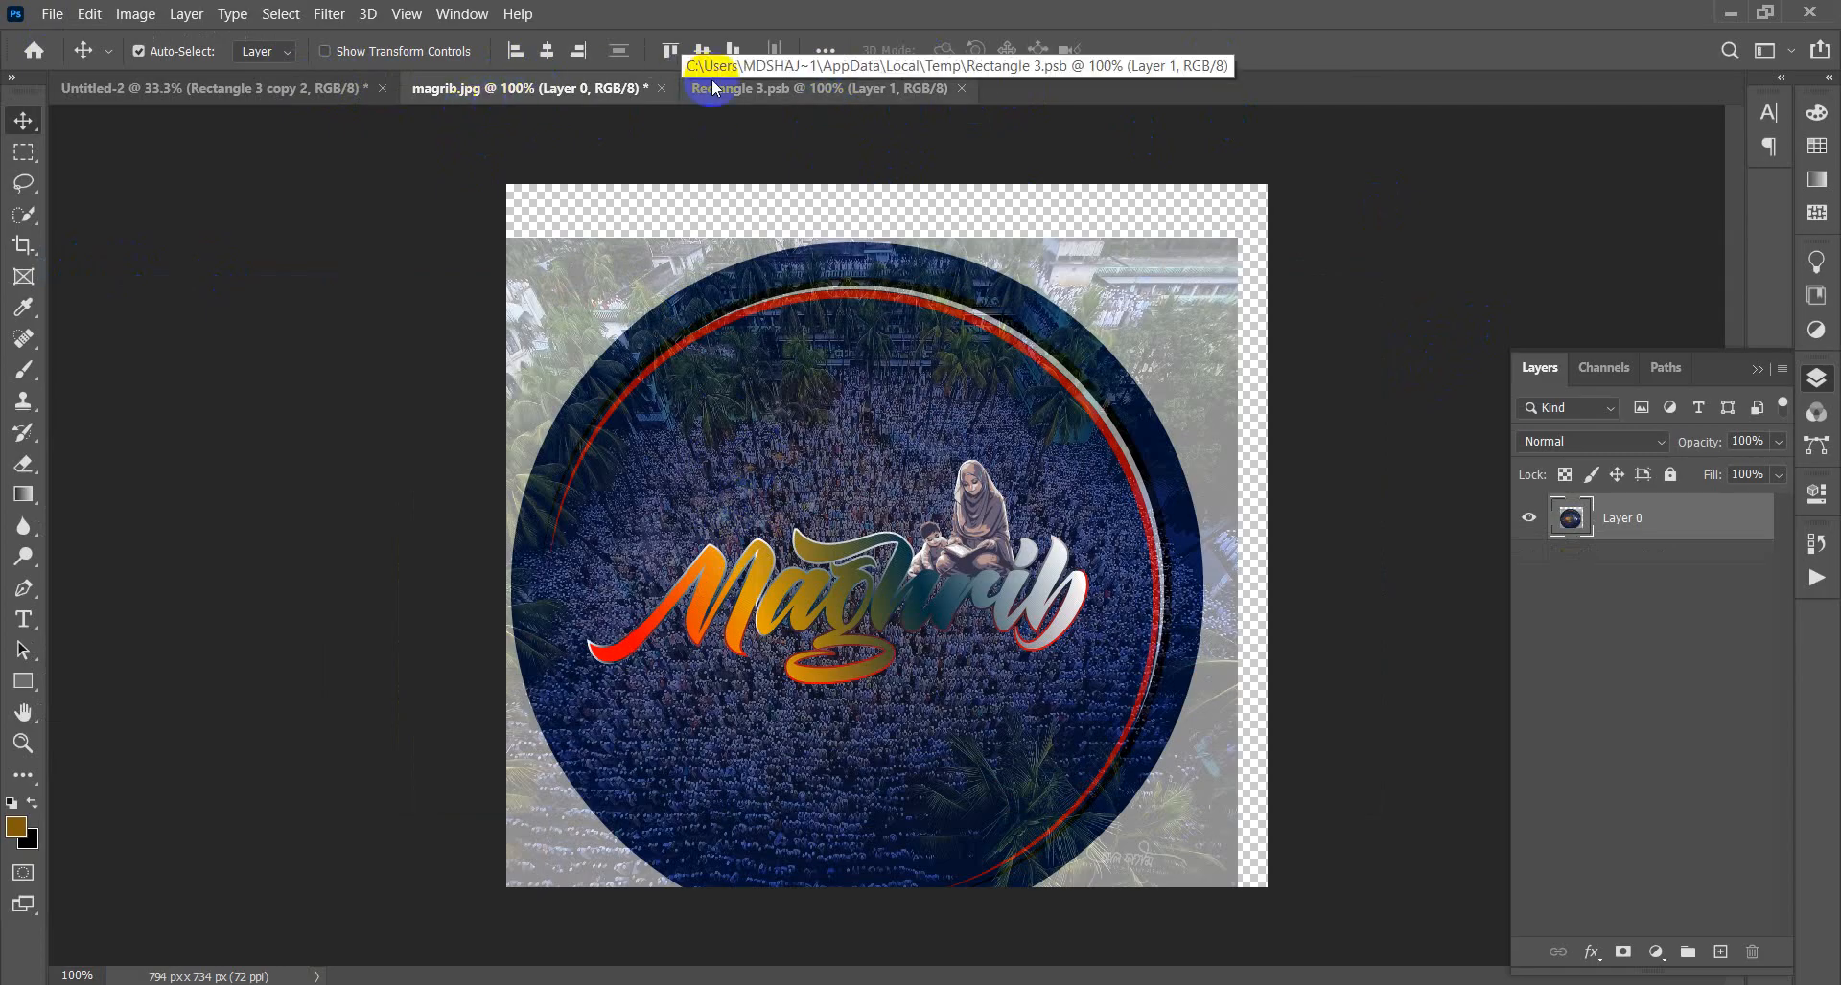
pyautogui.click(754, 88)
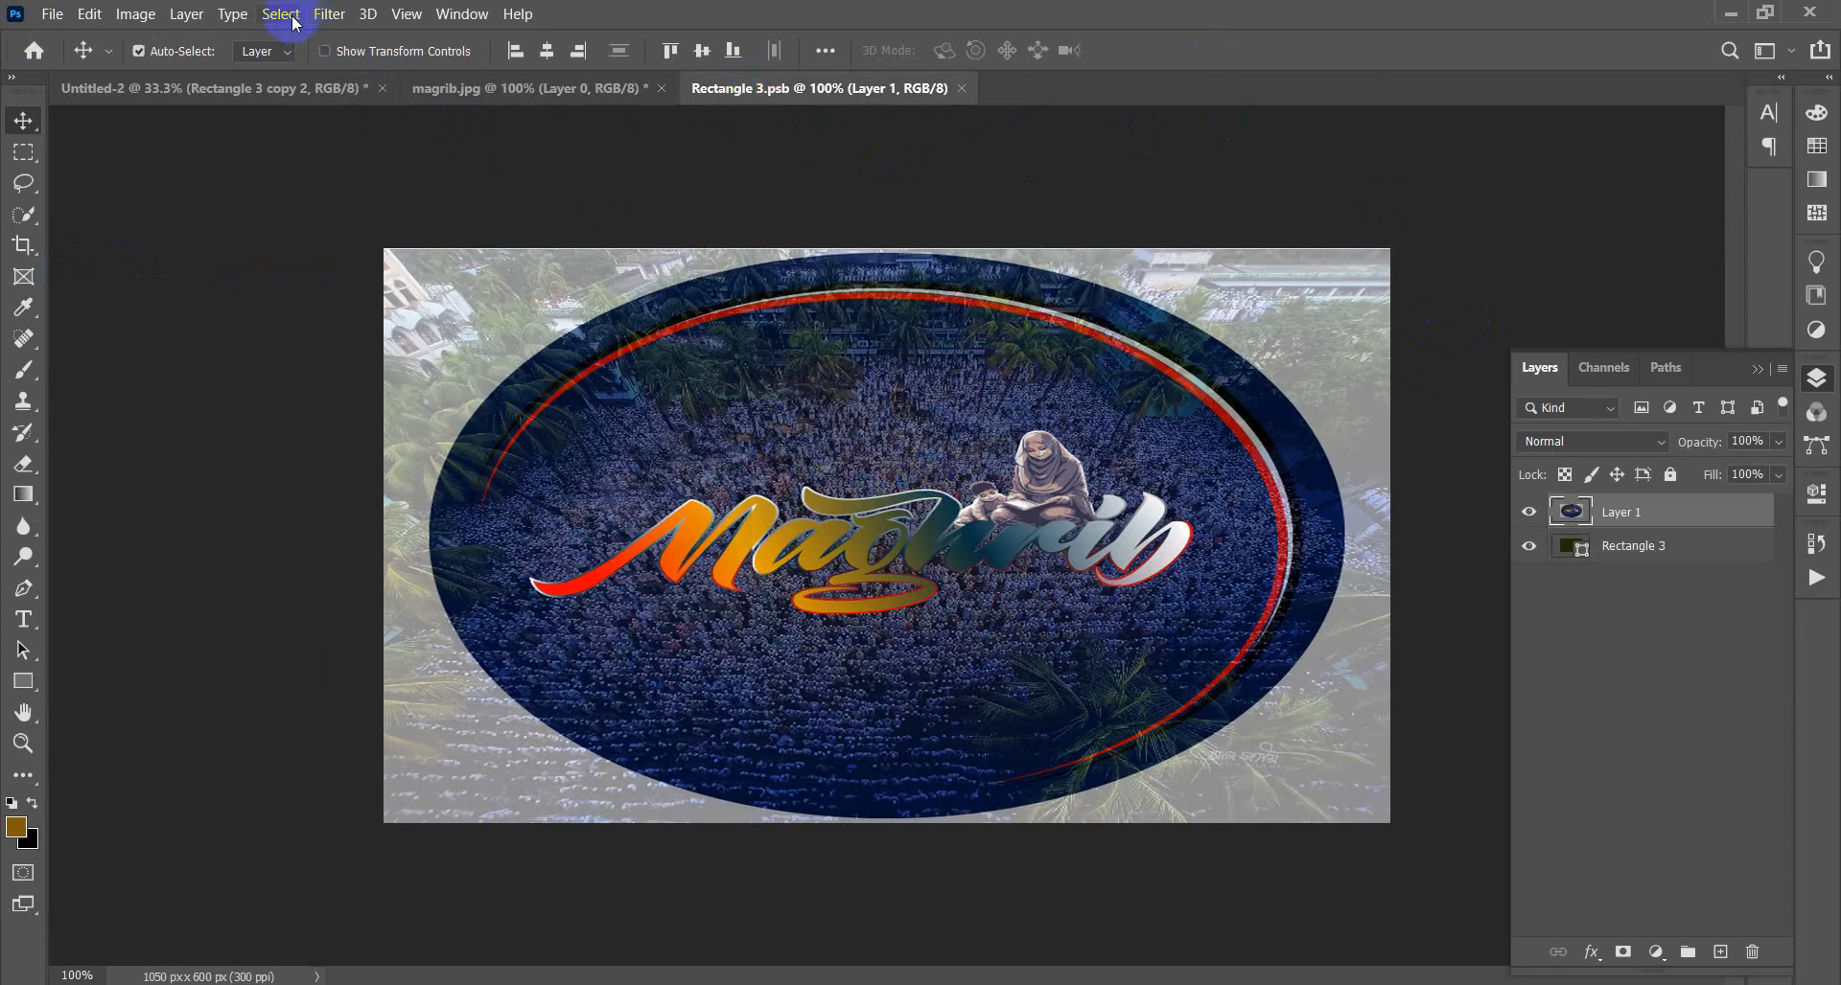
pyautogui.click(198, 89)
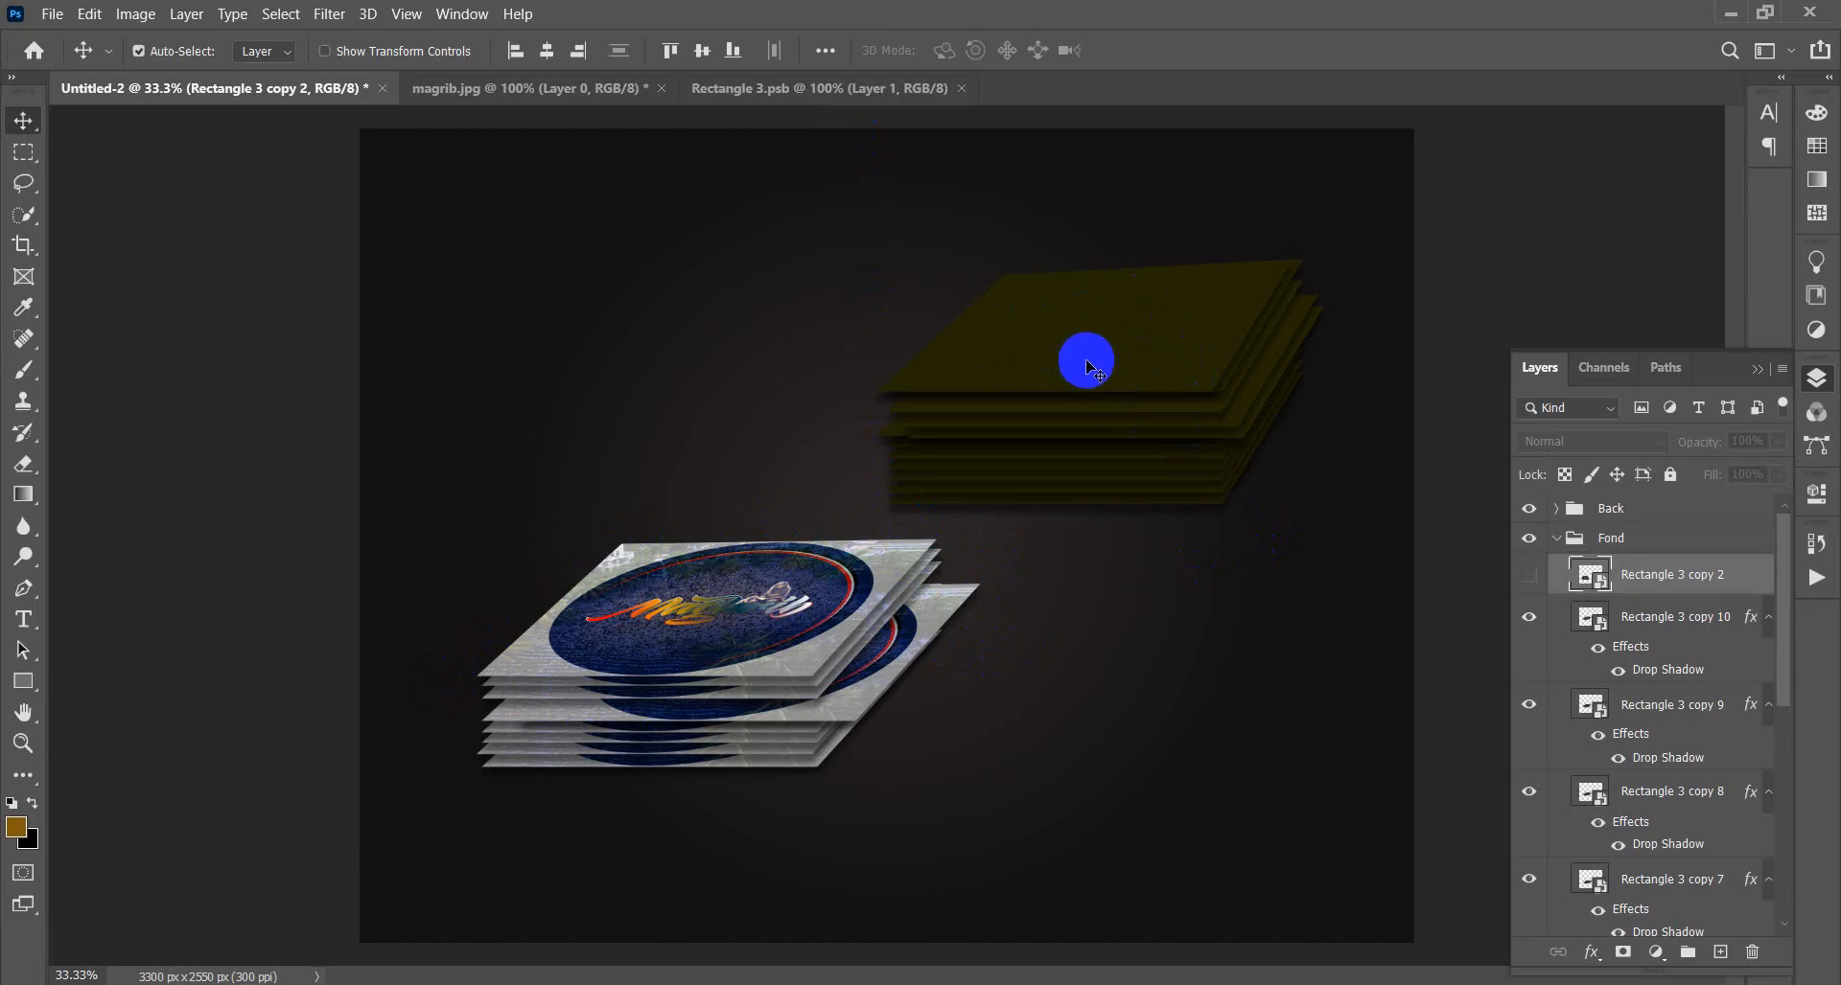
# - Collapse the Fond group and expand the Back group that holds the second card stack
pyautogui.click(1082, 367)
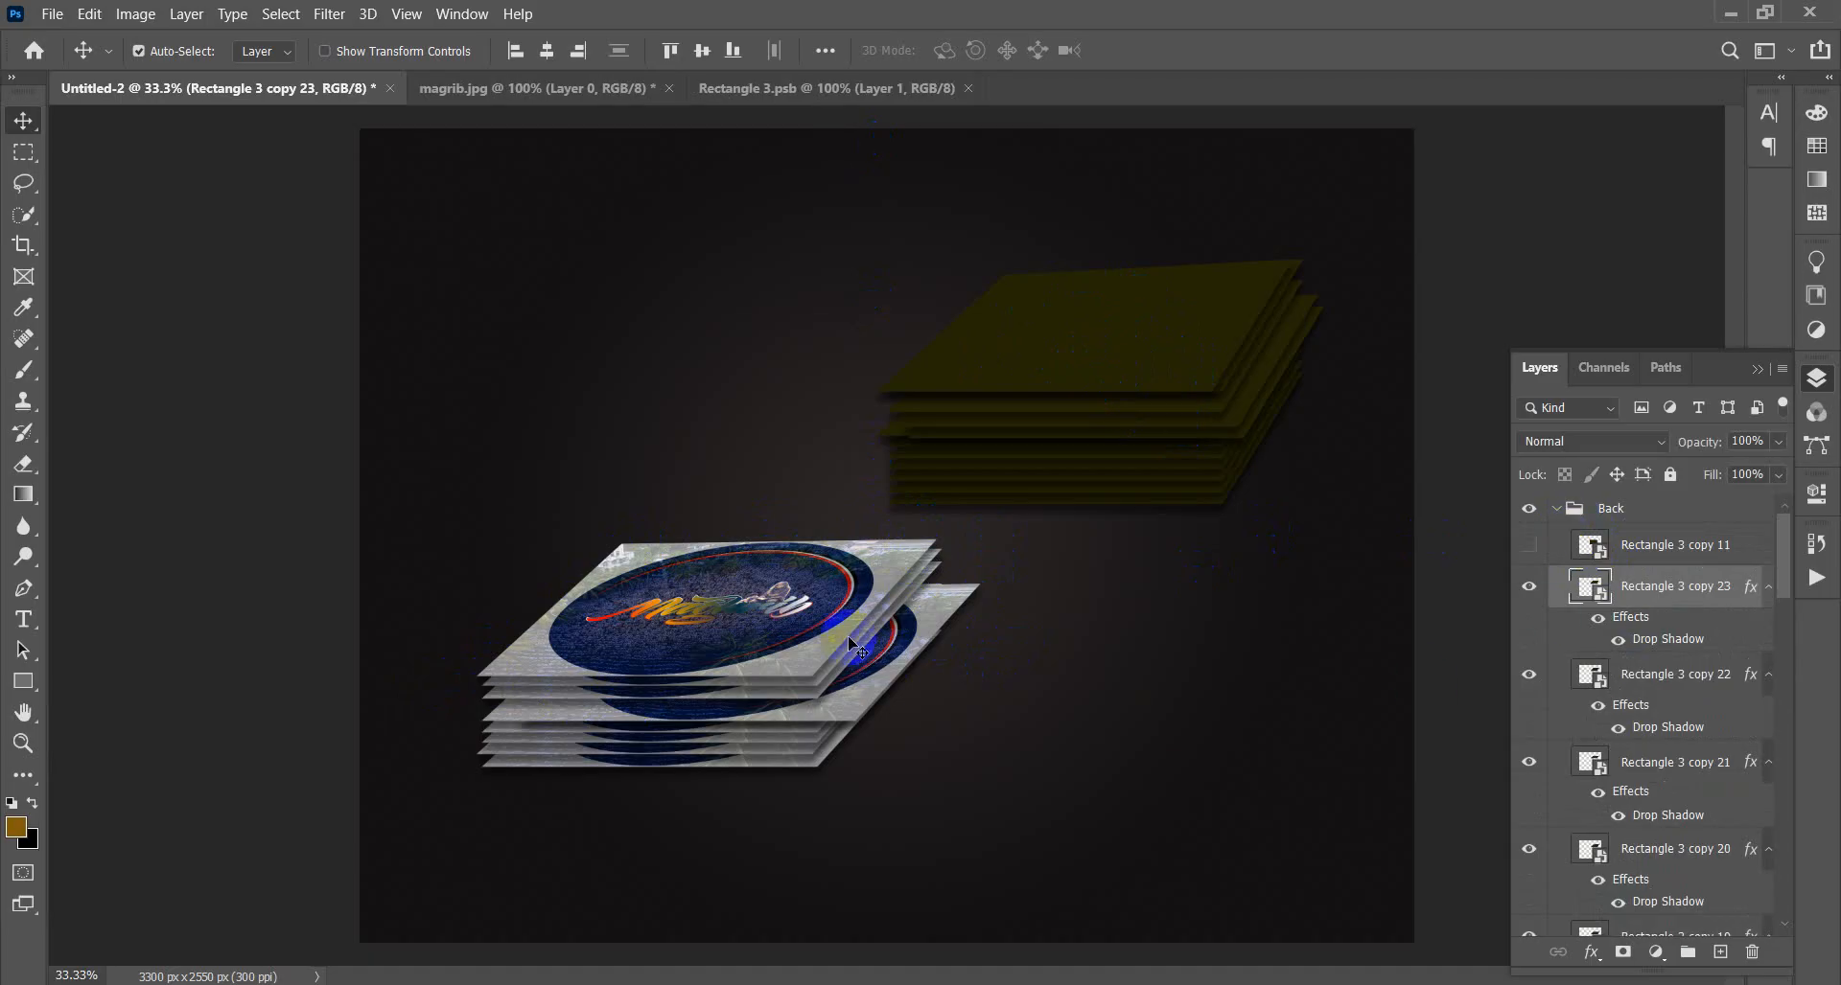
pyautogui.scroll(-2, 1596, 738)
pyautogui.scroll(2, 1572, 599)
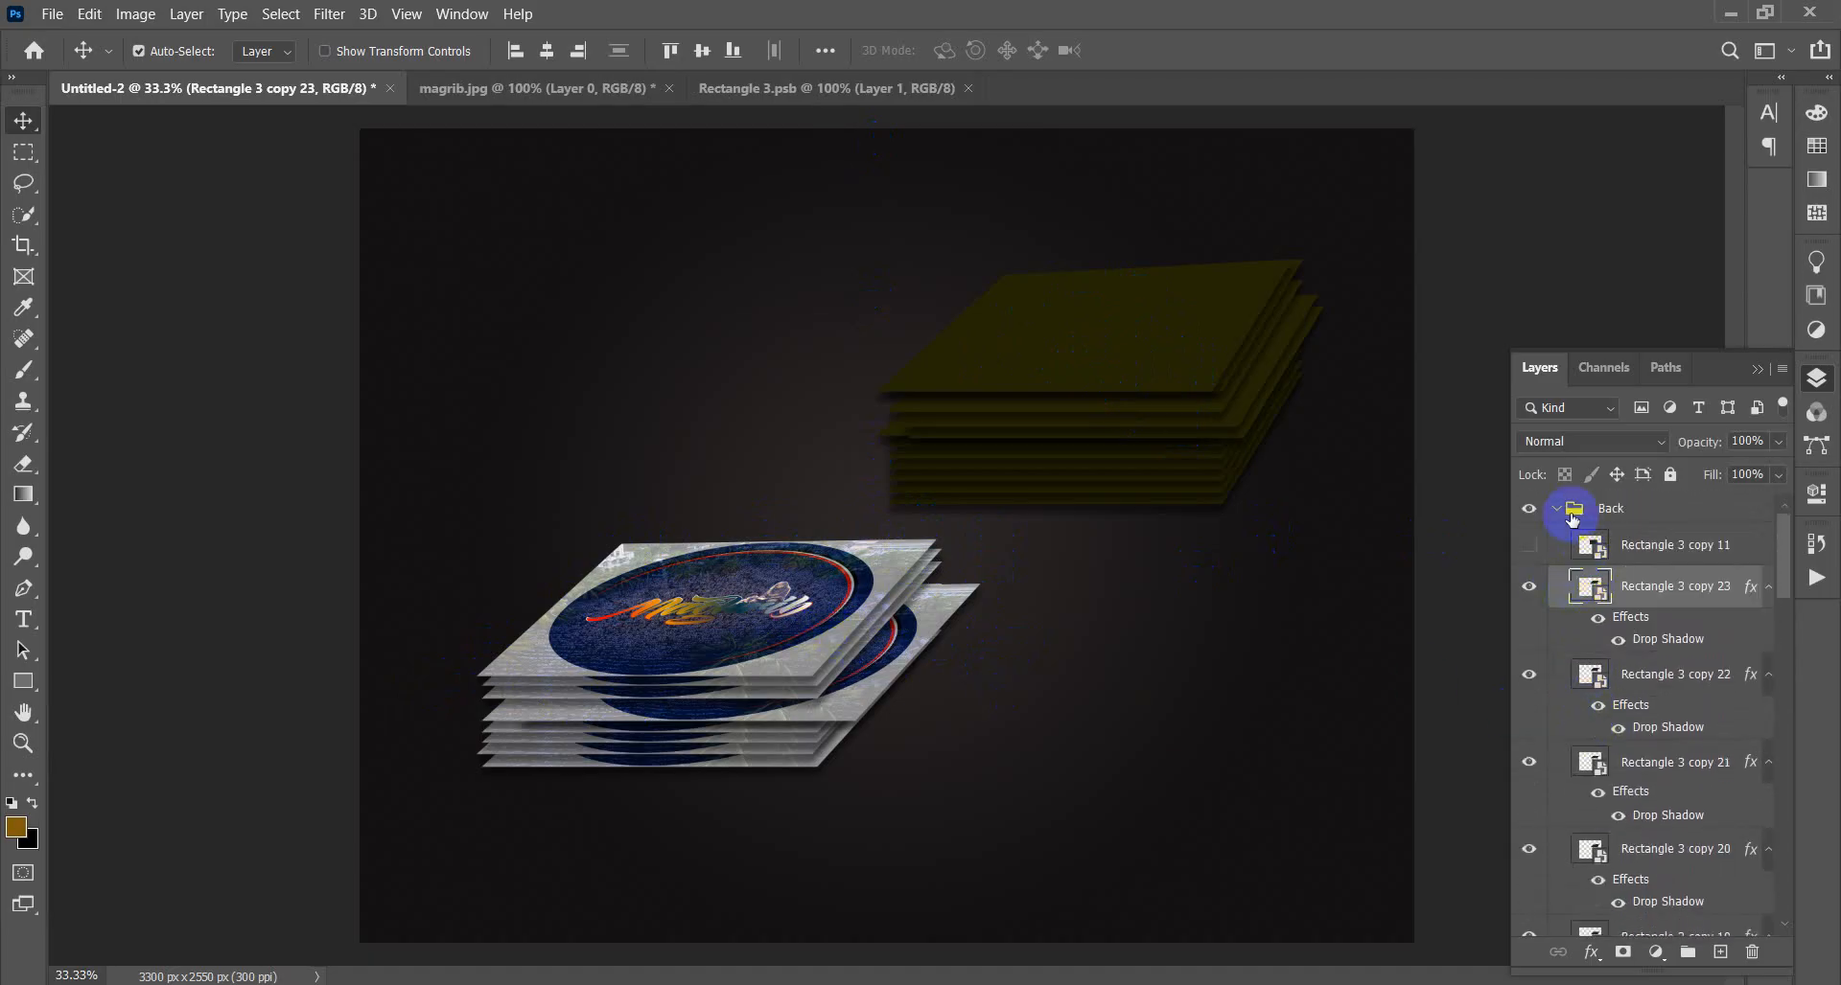
pyautogui.click(1555, 511)
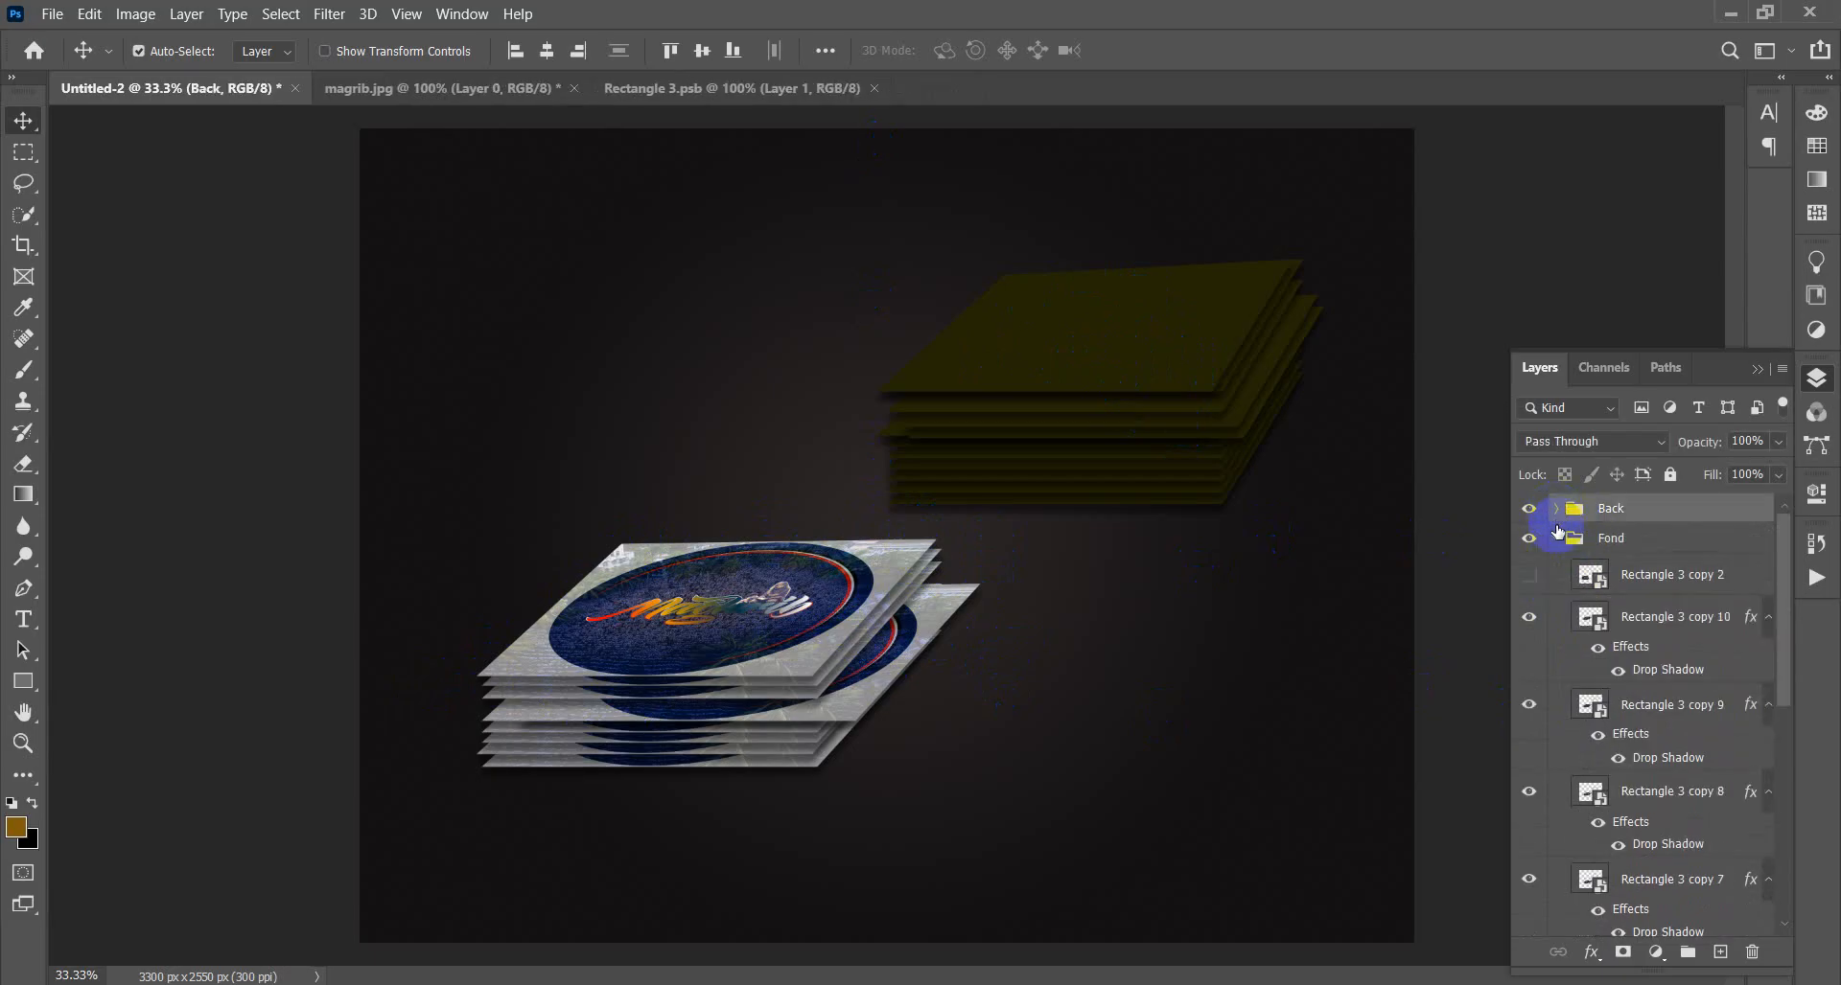
pyautogui.click(1557, 540)
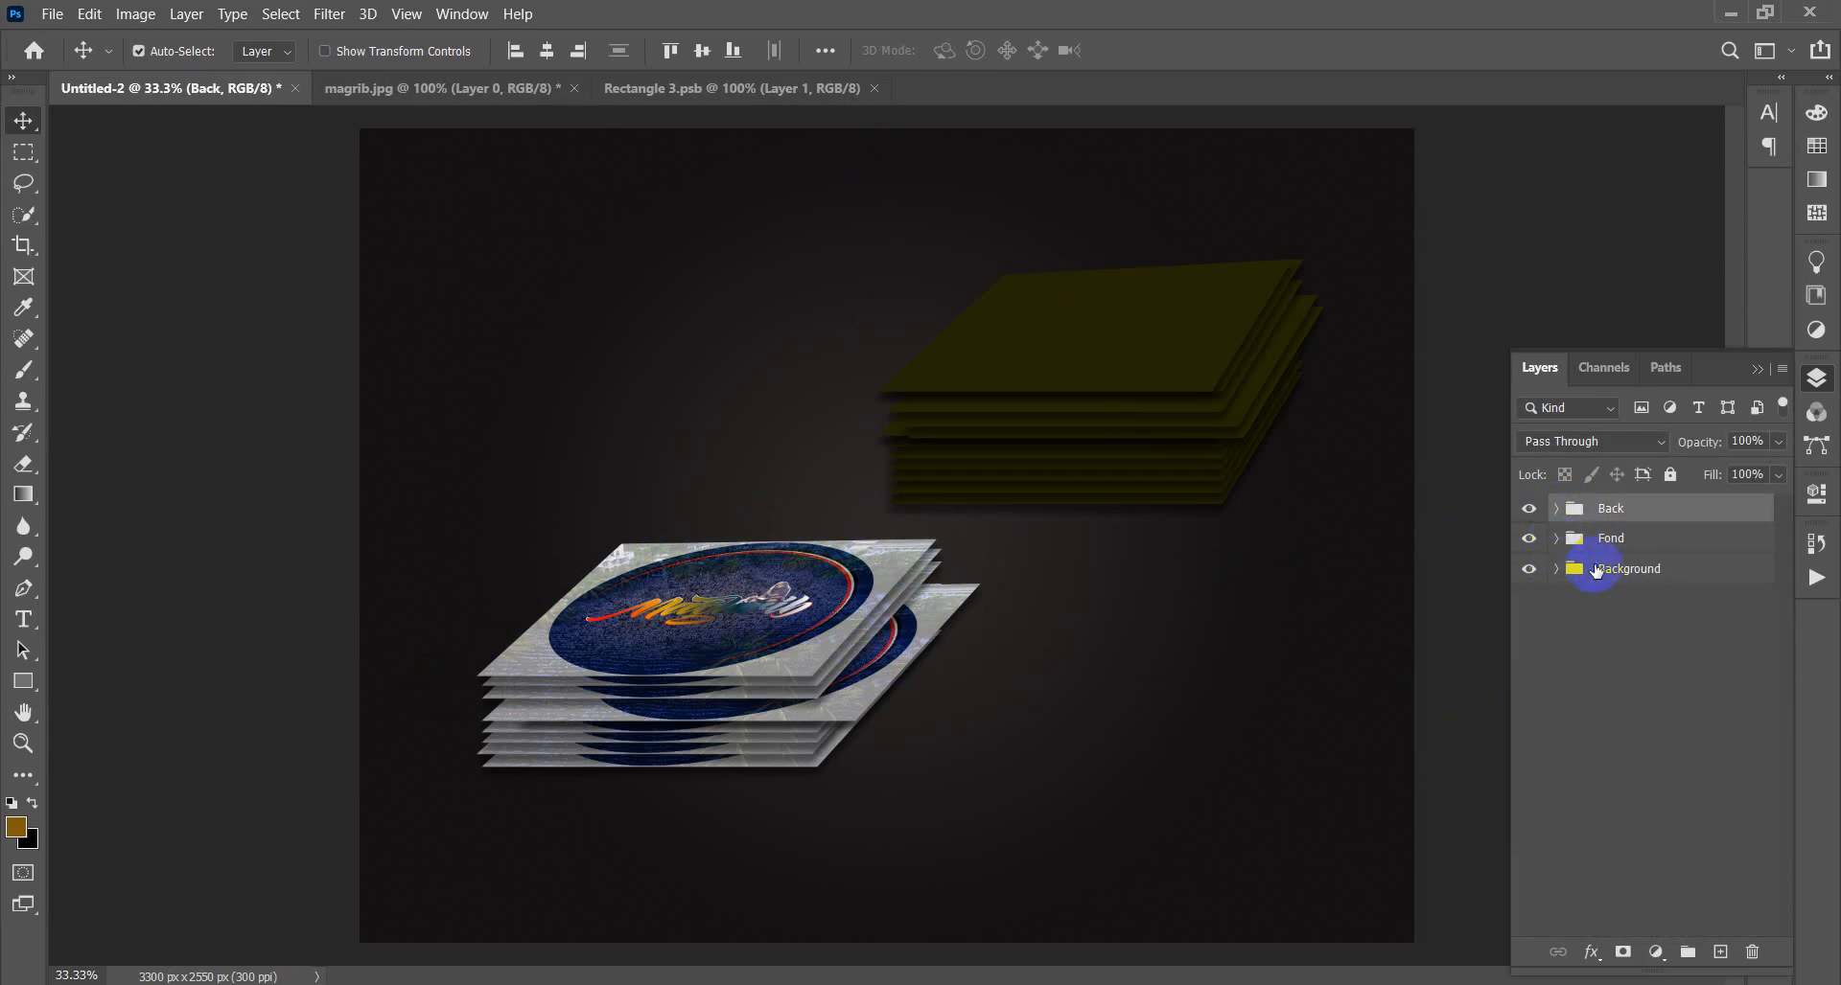
pyautogui.click(1554, 511)
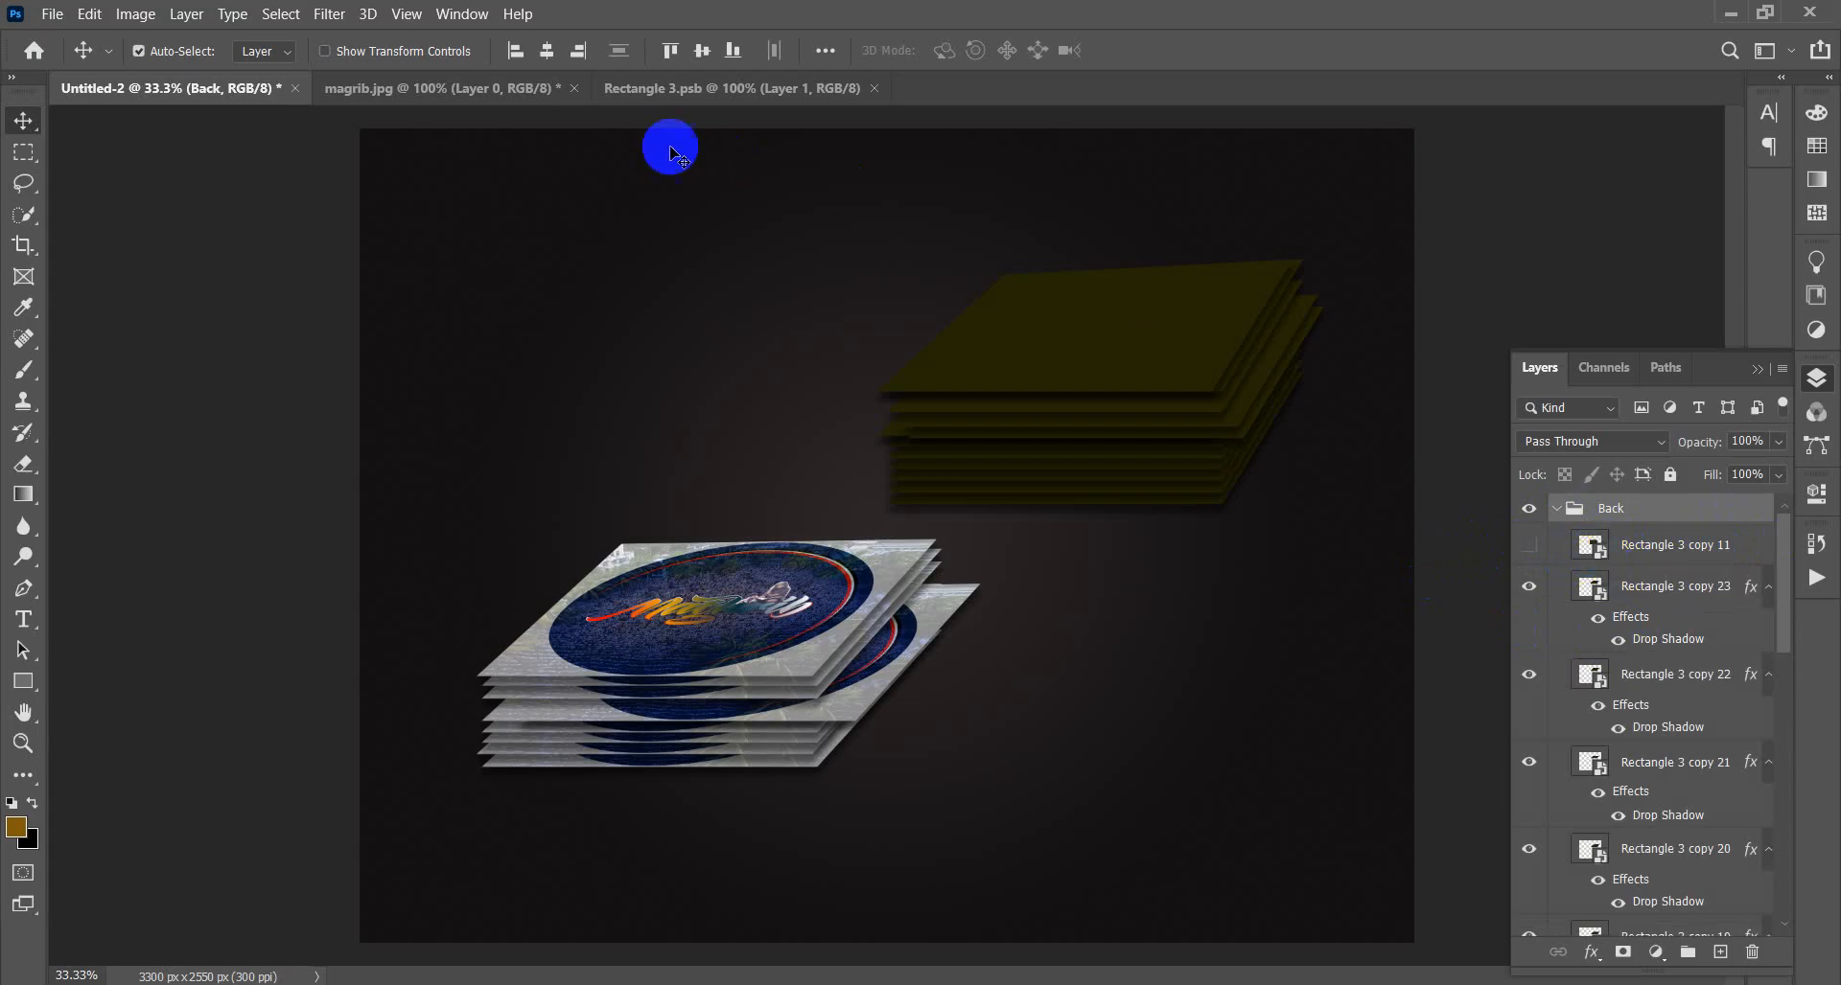
# - Close the Rectangle 3.psb and magrib.jpg documents, keeping only Untitled-2 open
pyautogui.click(671, 88)
pyautogui.click(502, 96)
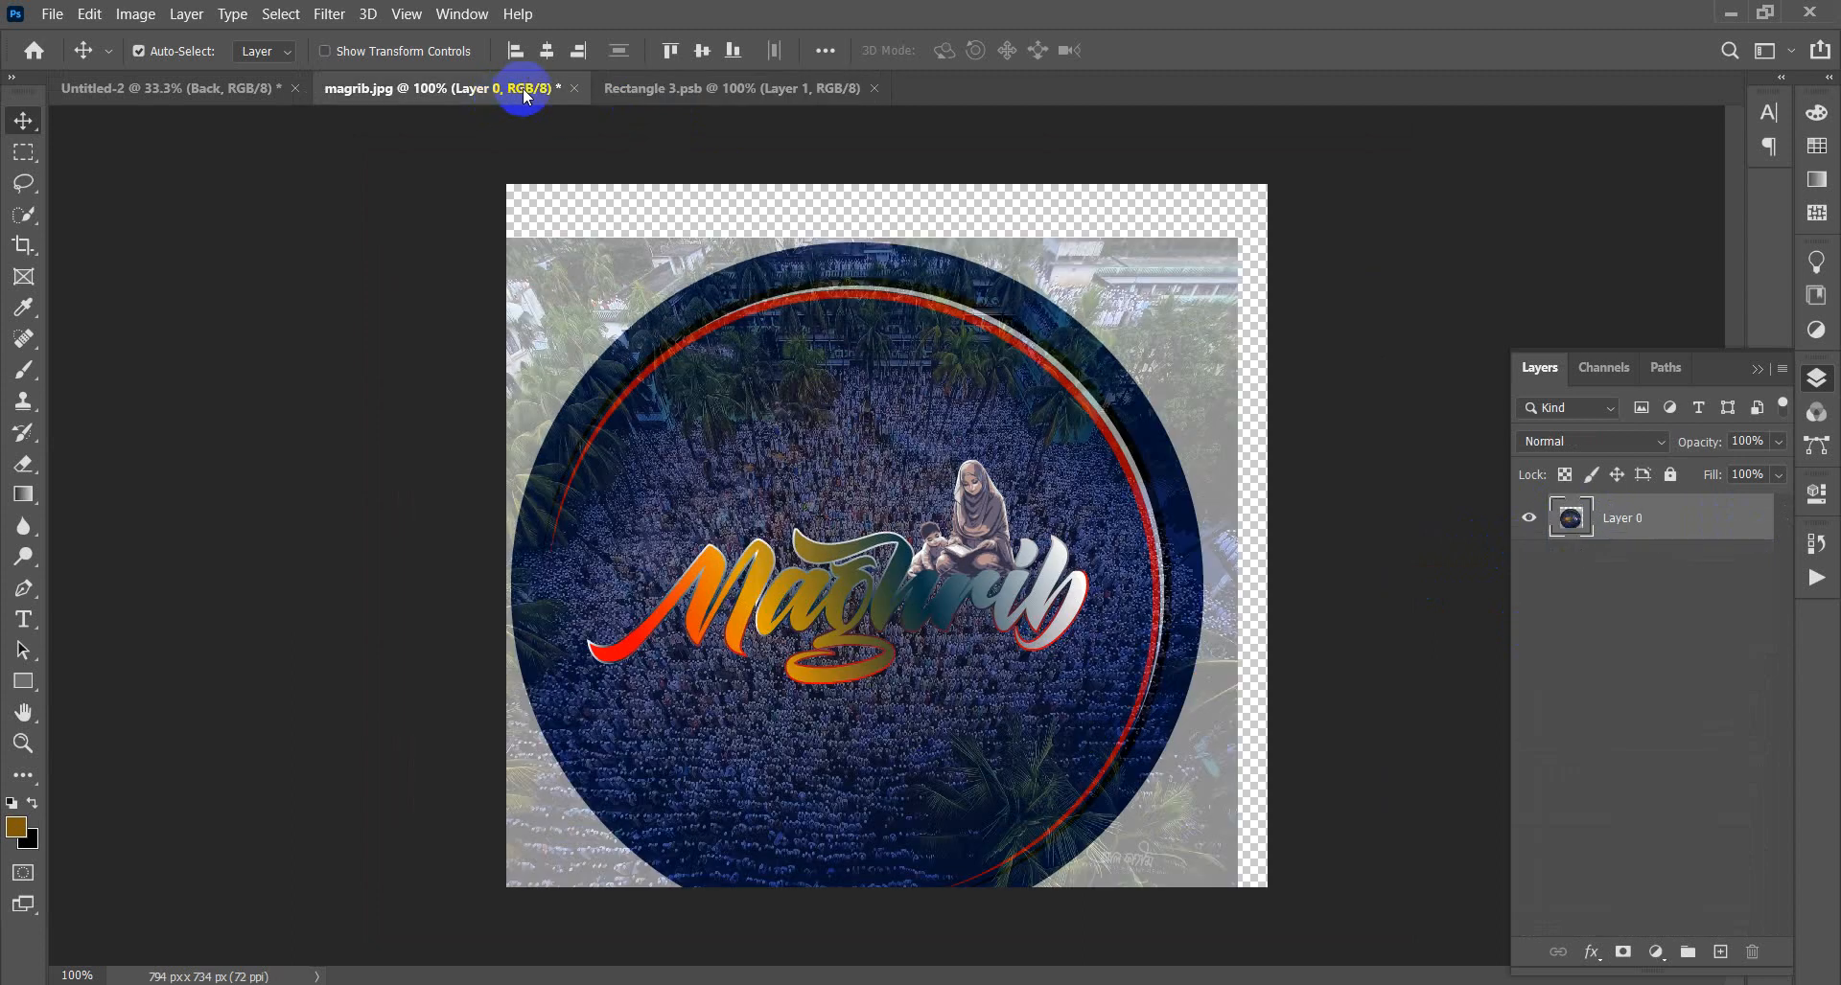
pyautogui.click(677, 86)
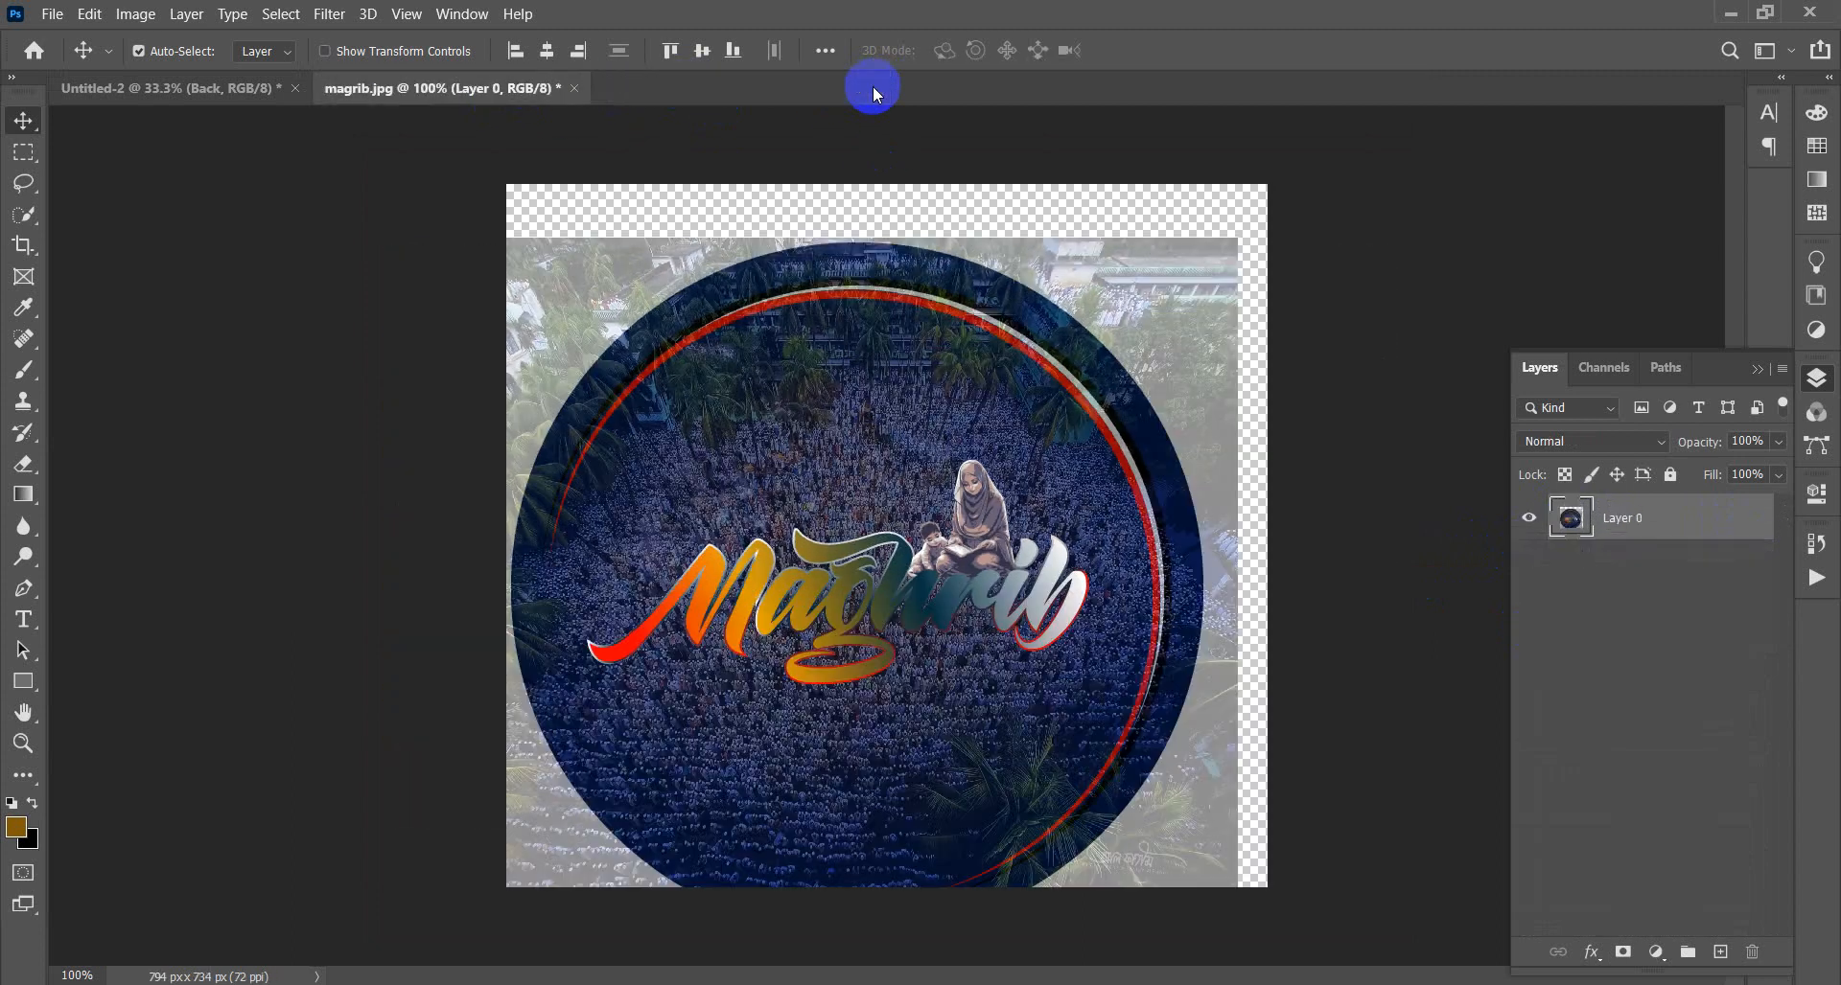
pyautogui.click(874, 88)
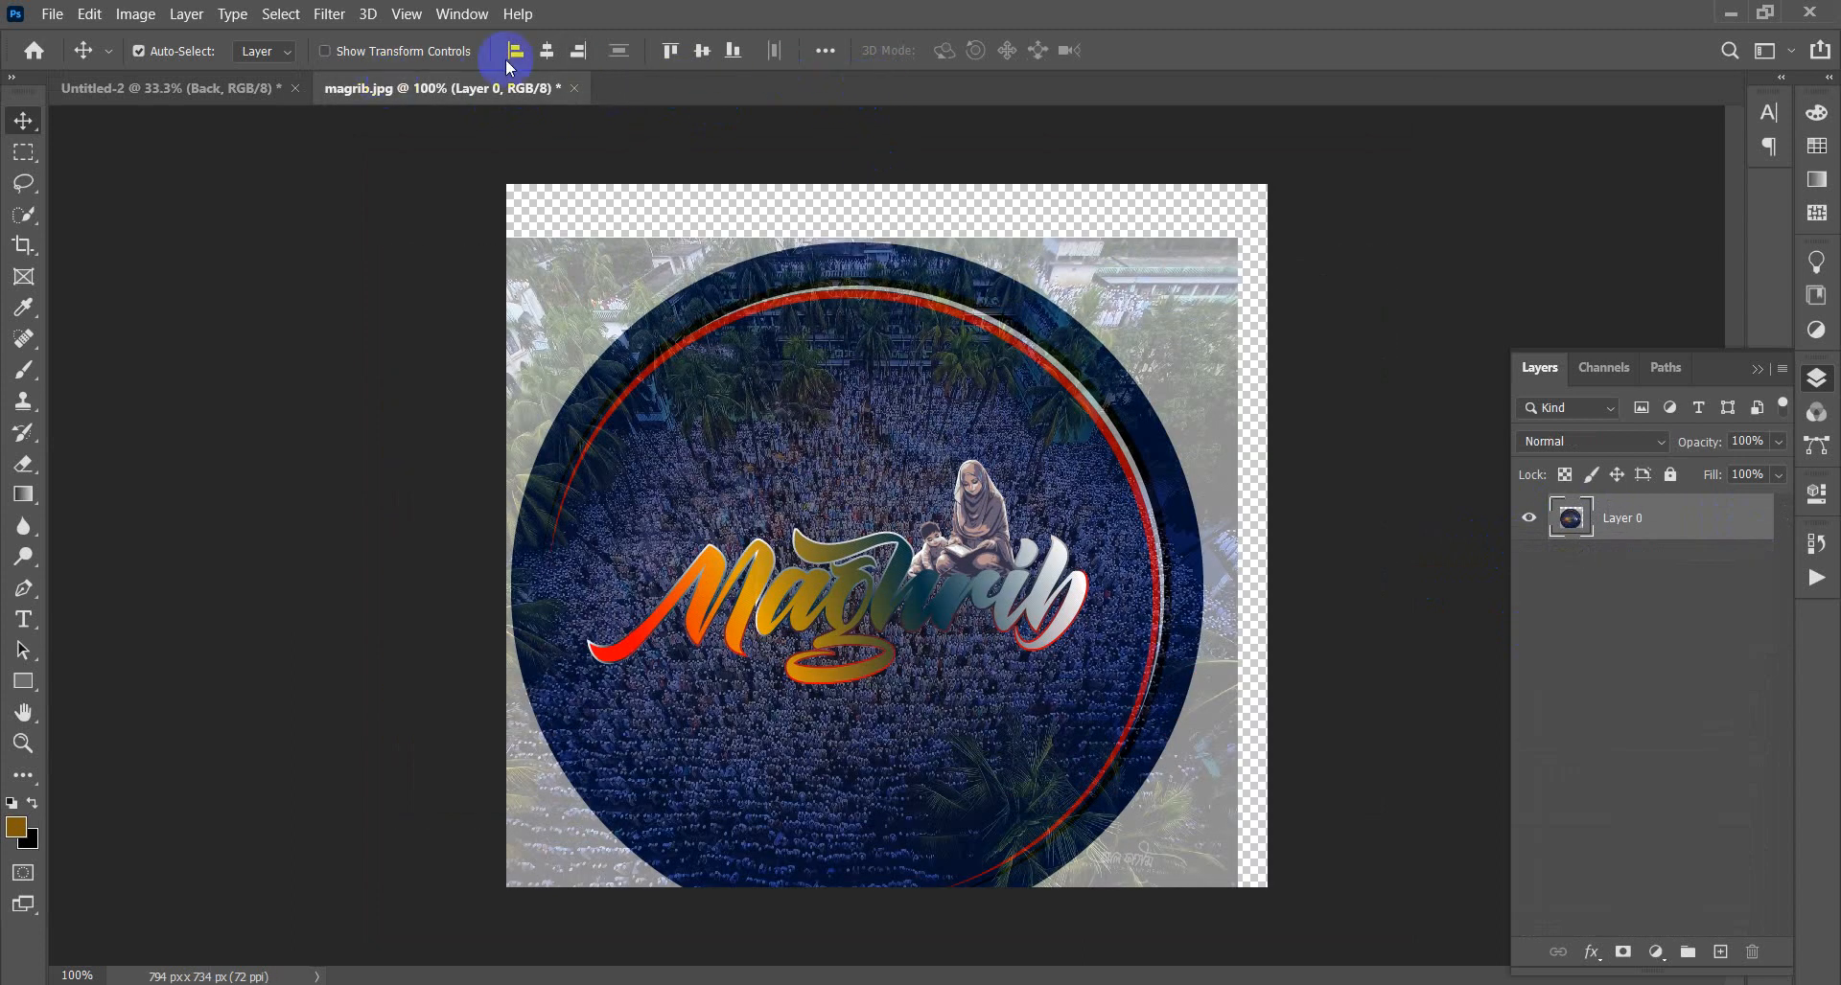
pyautogui.moveTo(835, 586)
pyautogui.mouseDown()
pyautogui.moveTo(901, 573)
pyautogui.moveTo(833, 553)
pyautogui.mouseUp()
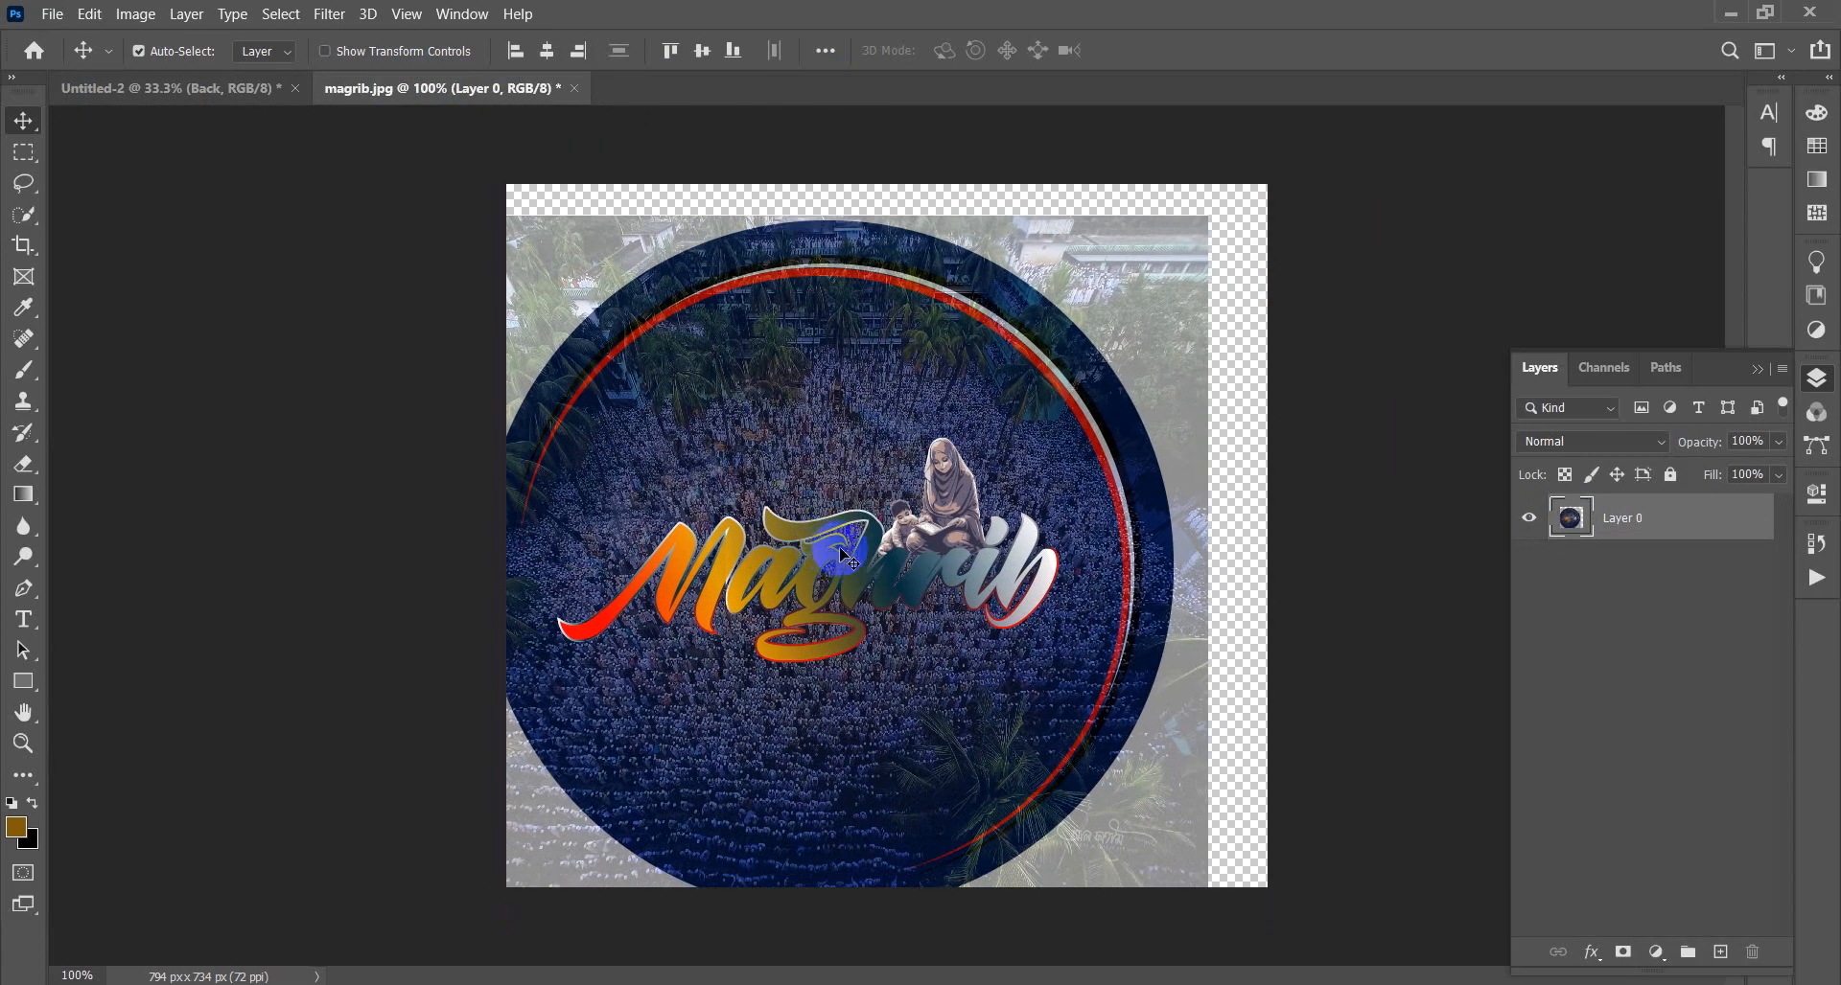
pyautogui.click(574, 88)
pyautogui.click(958, 396)
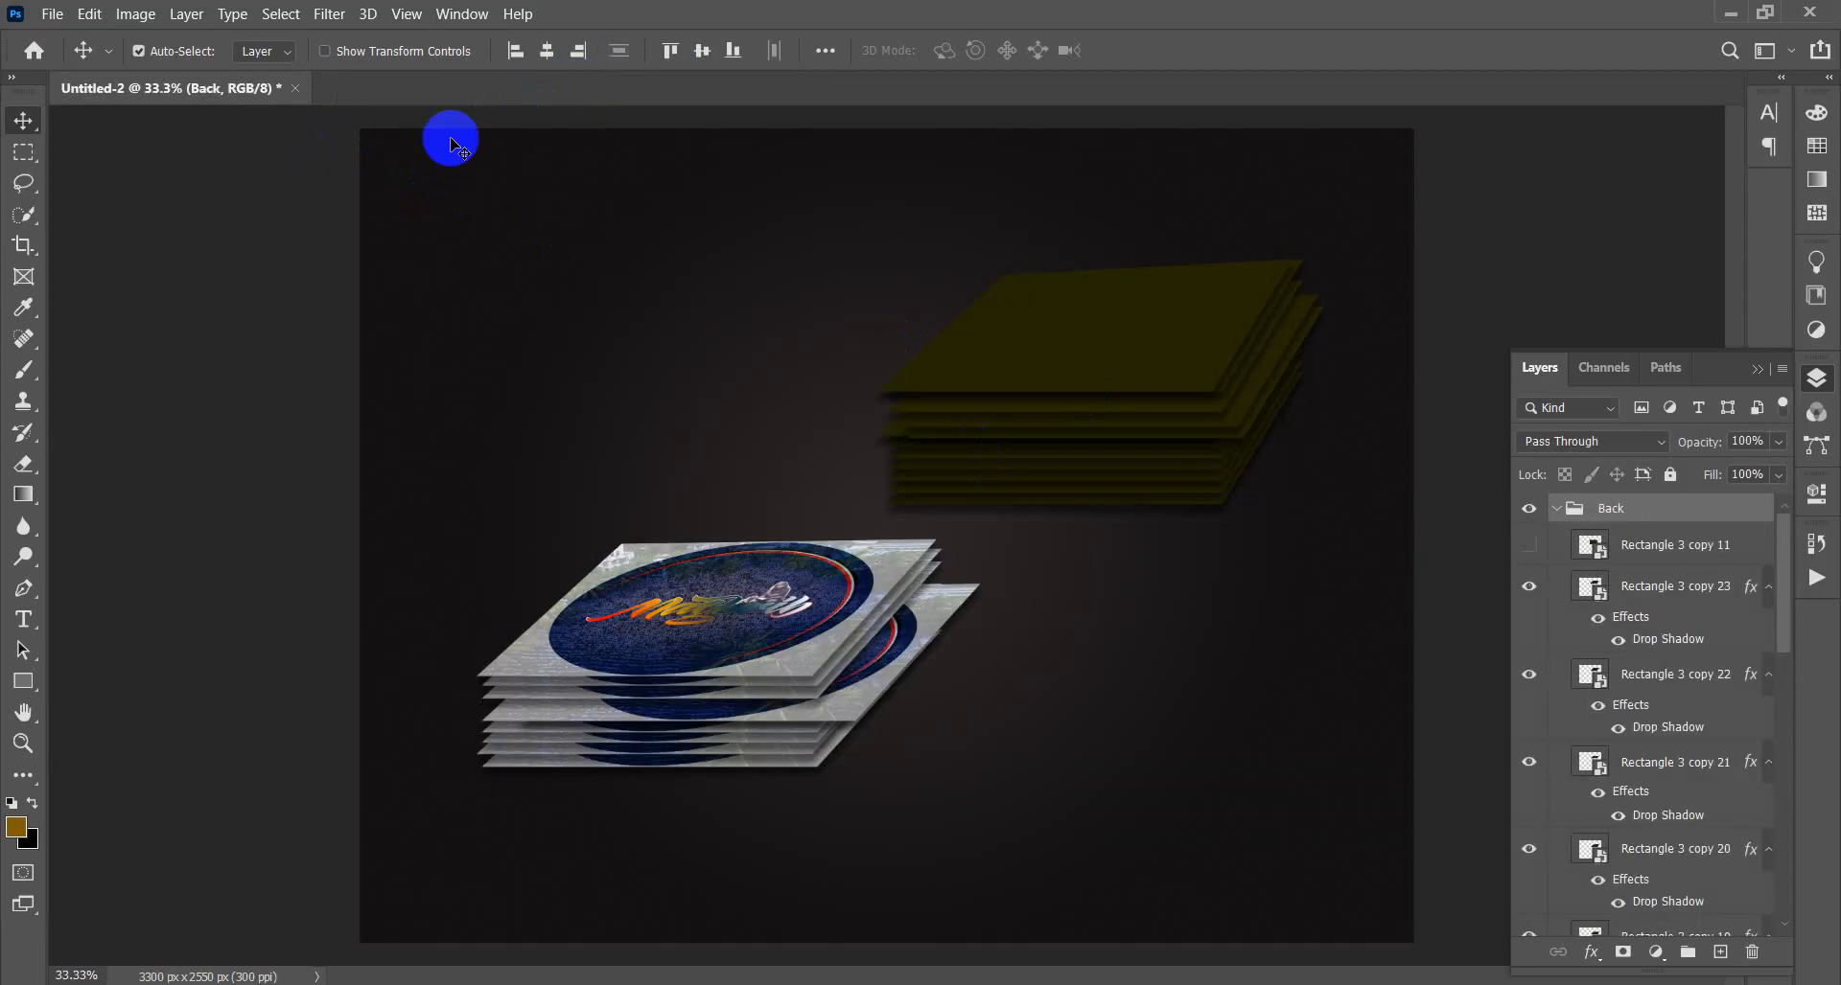
# - Open the image Screenshot 2024-09-26 065227.png as a separate document and shift its picture slightly down
pyautogui.click(52, 13)
pyautogui.click(91, 56)
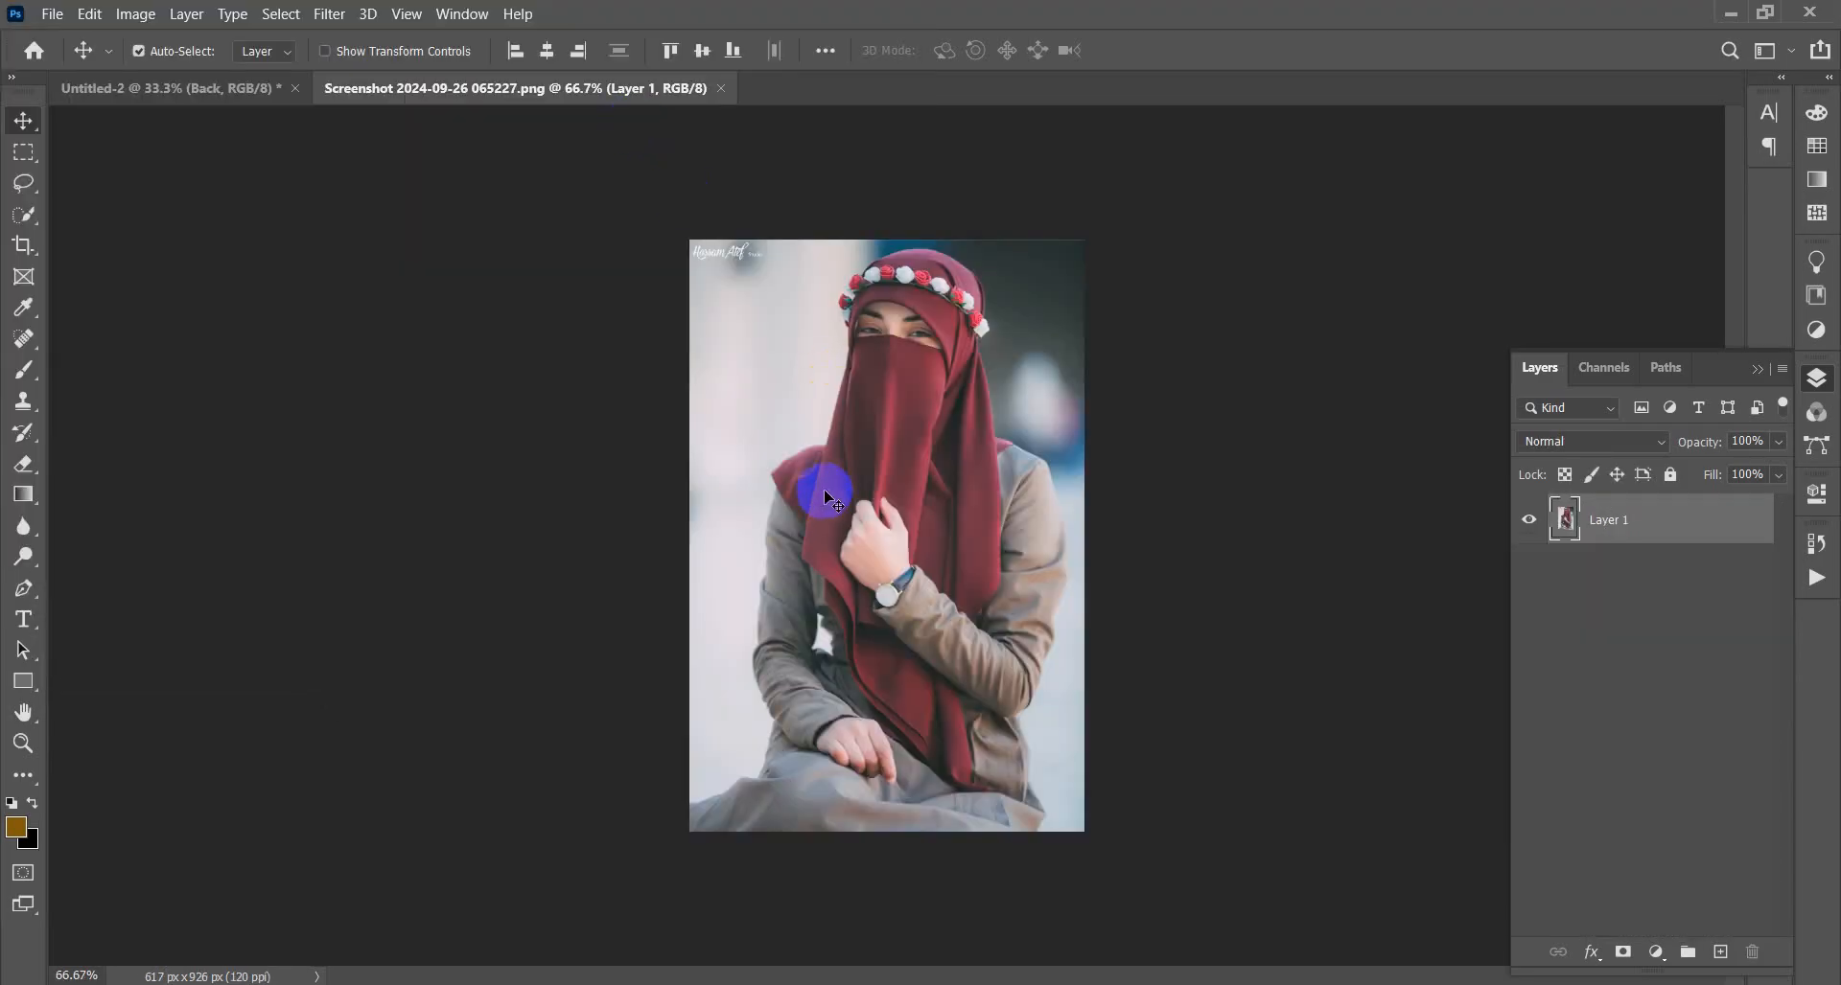
pyautogui.moveTo(822, 492); pyautogui.dragTo(929, 525)
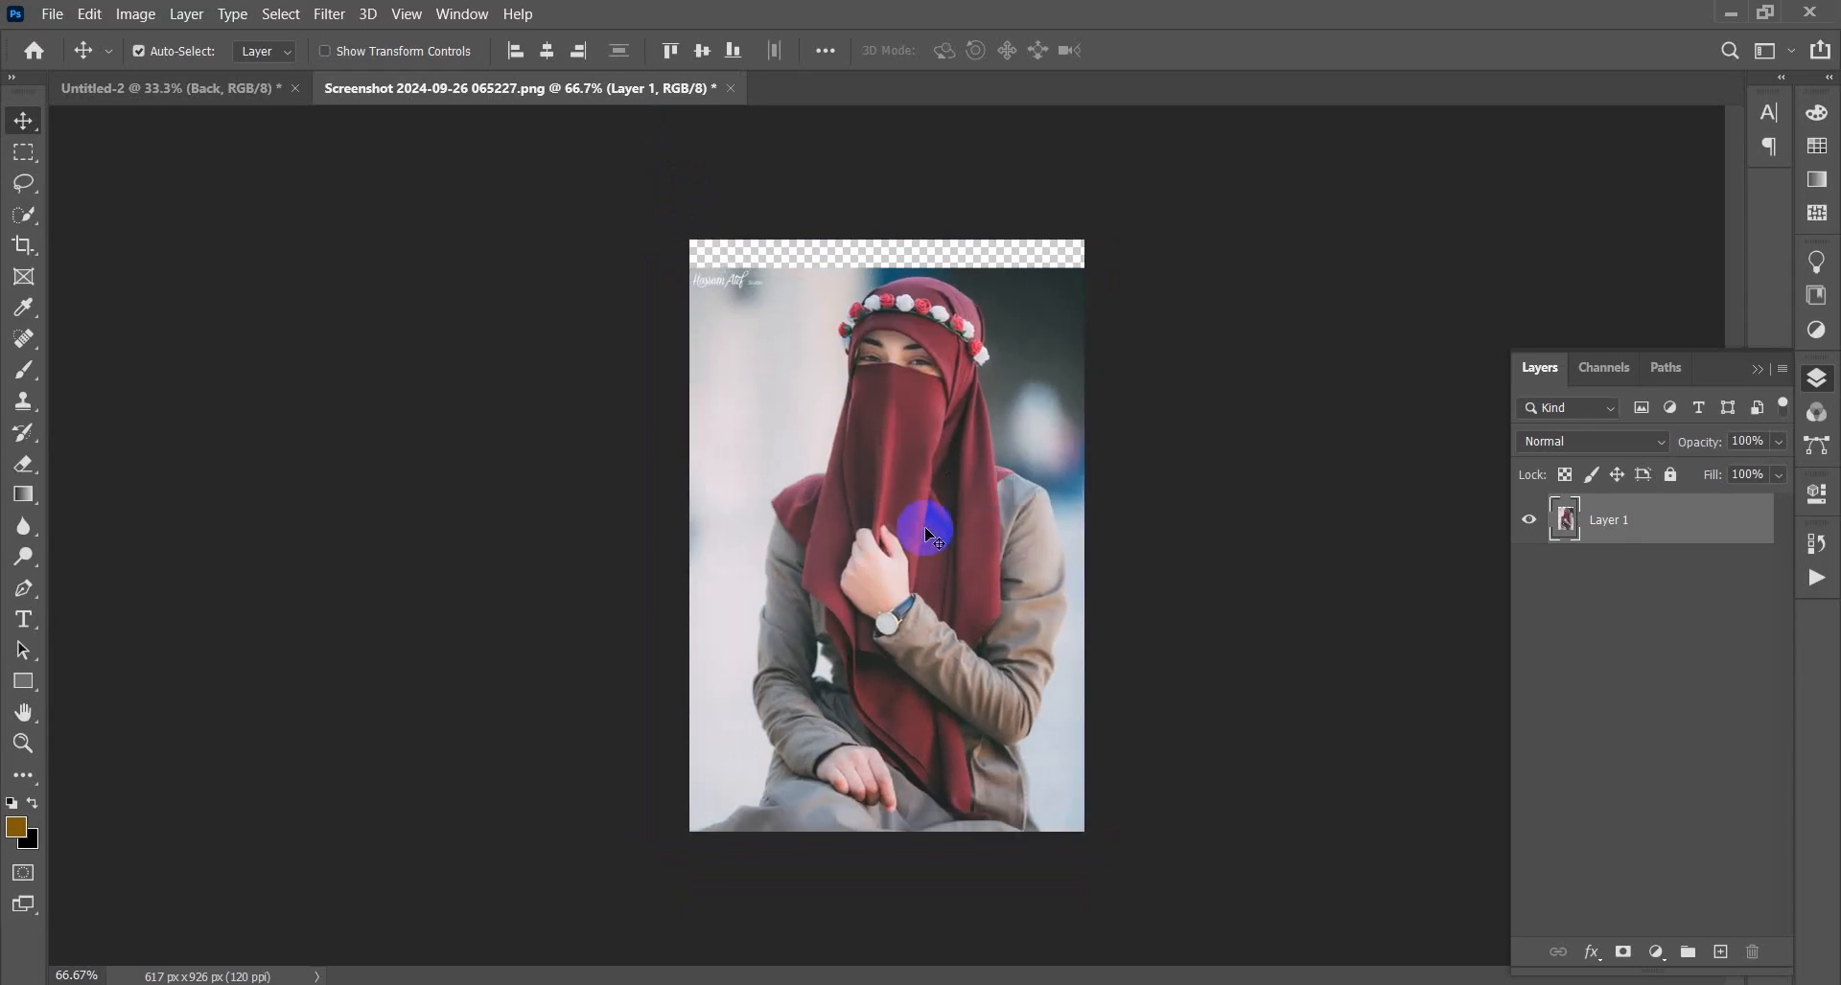
# - Return to Untitled-2 and open the contents of the Rectangle 3 copy 11 smart object in the Back group
pyautogui.click(195, 94)
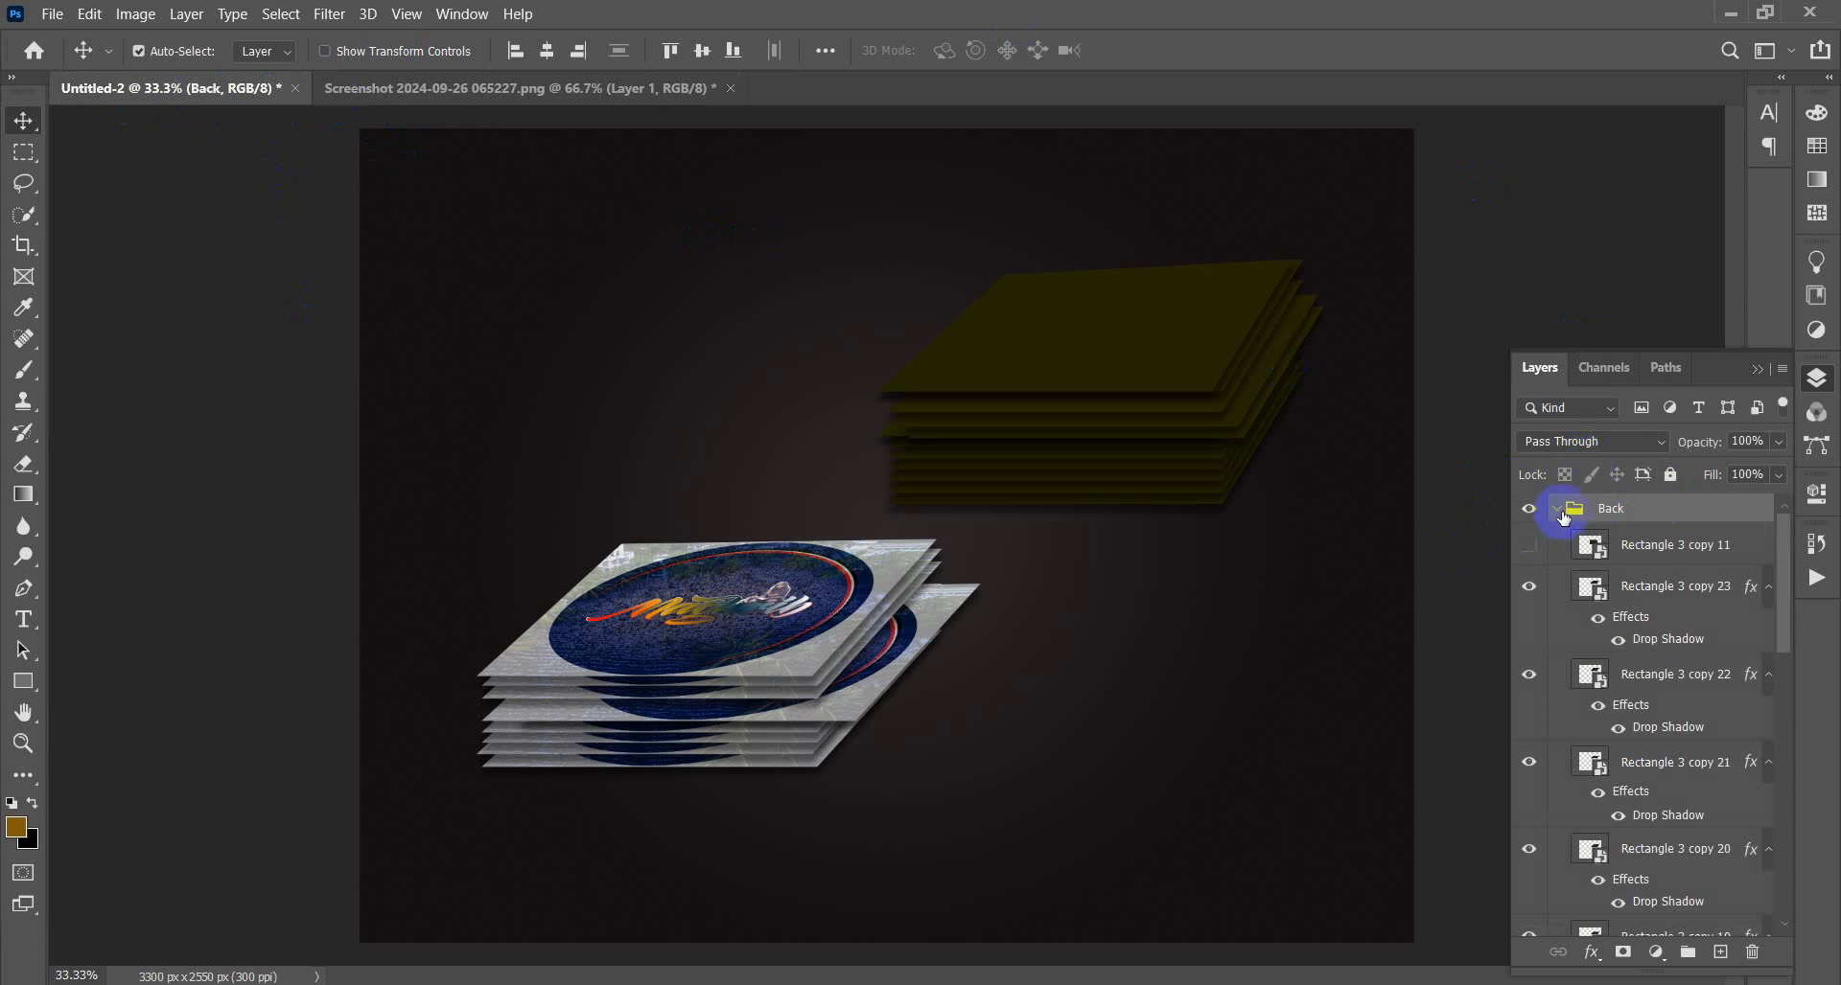
pyautogui.click(1557, 509)
pyautogui.click(1527, 511)
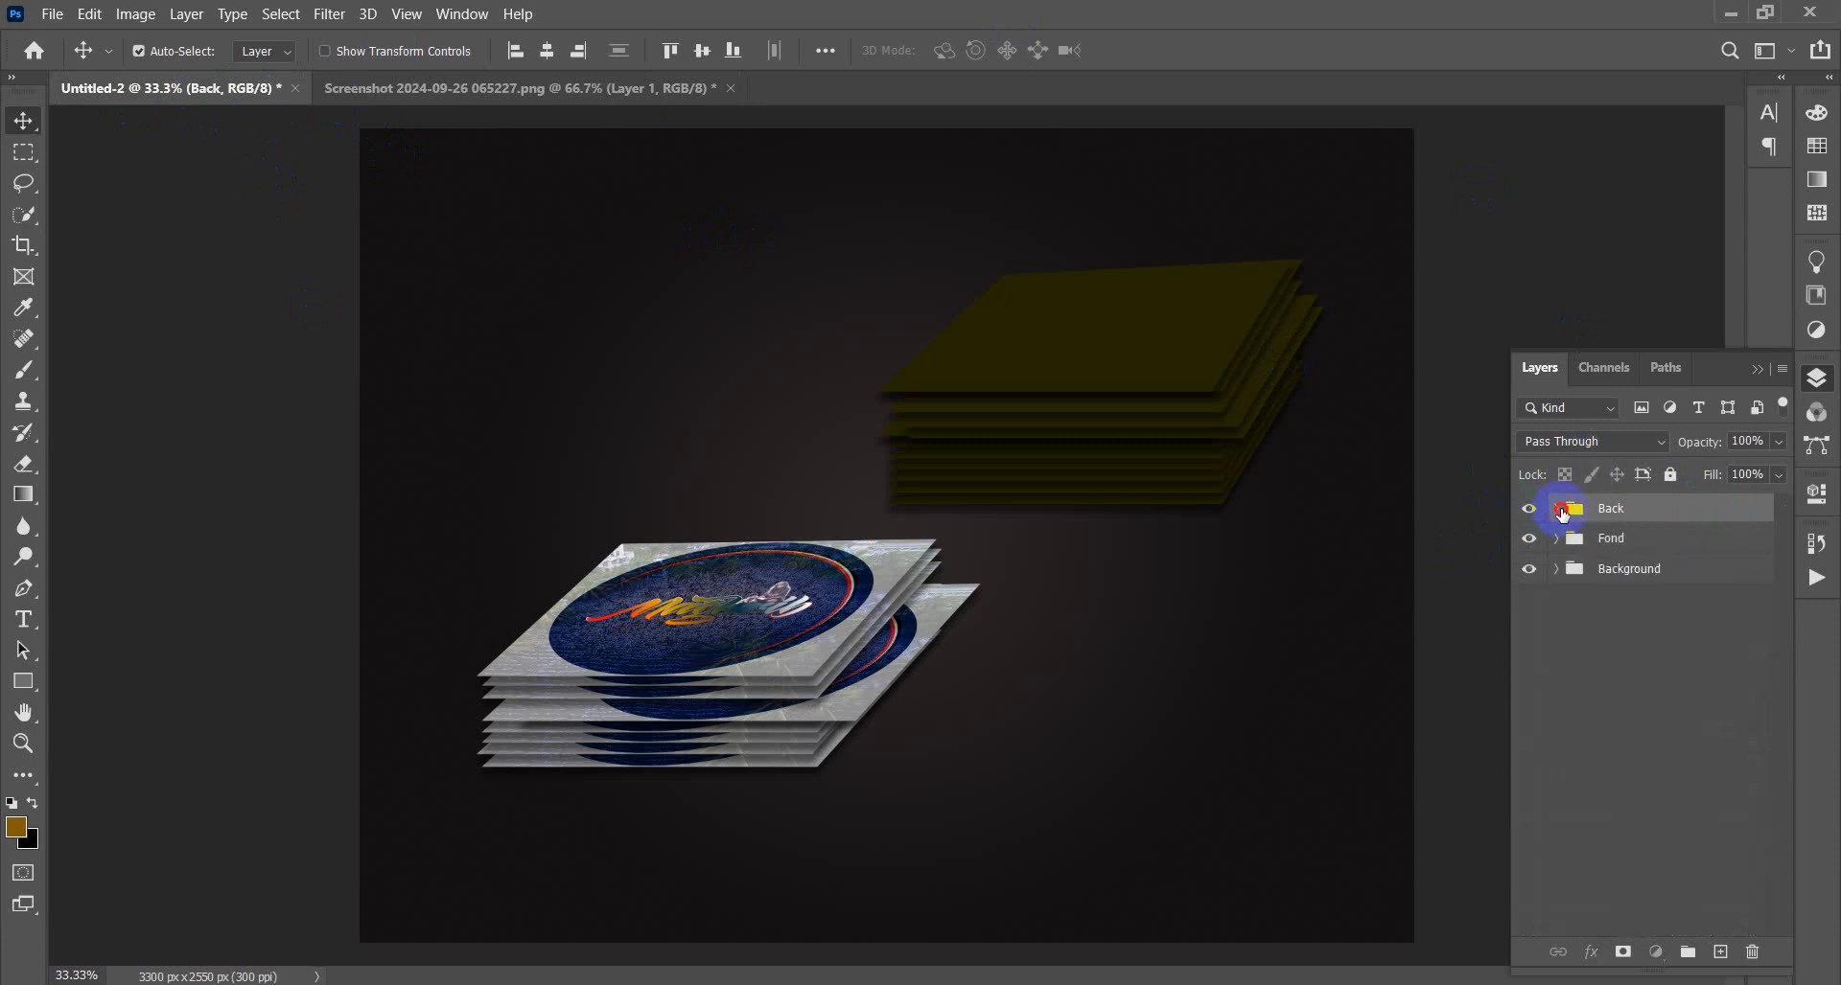
pyautogui.click(1557, 511)
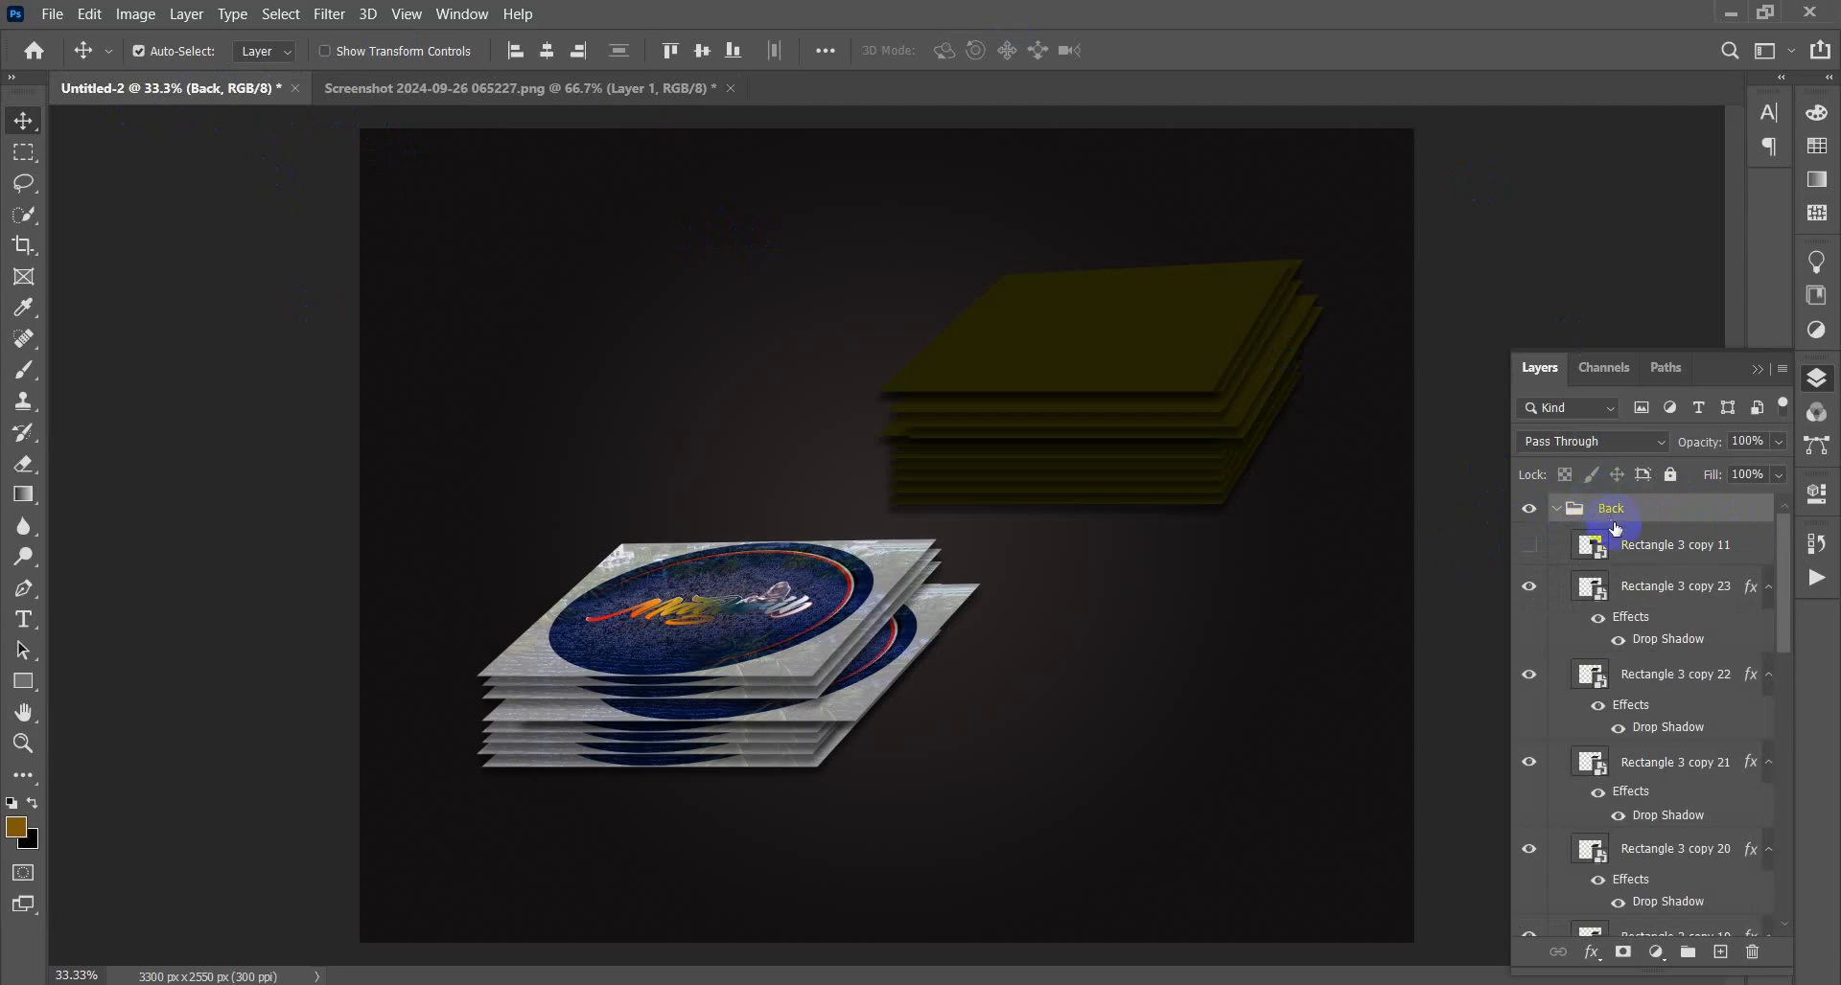
pyautogui.click(1597, 549)
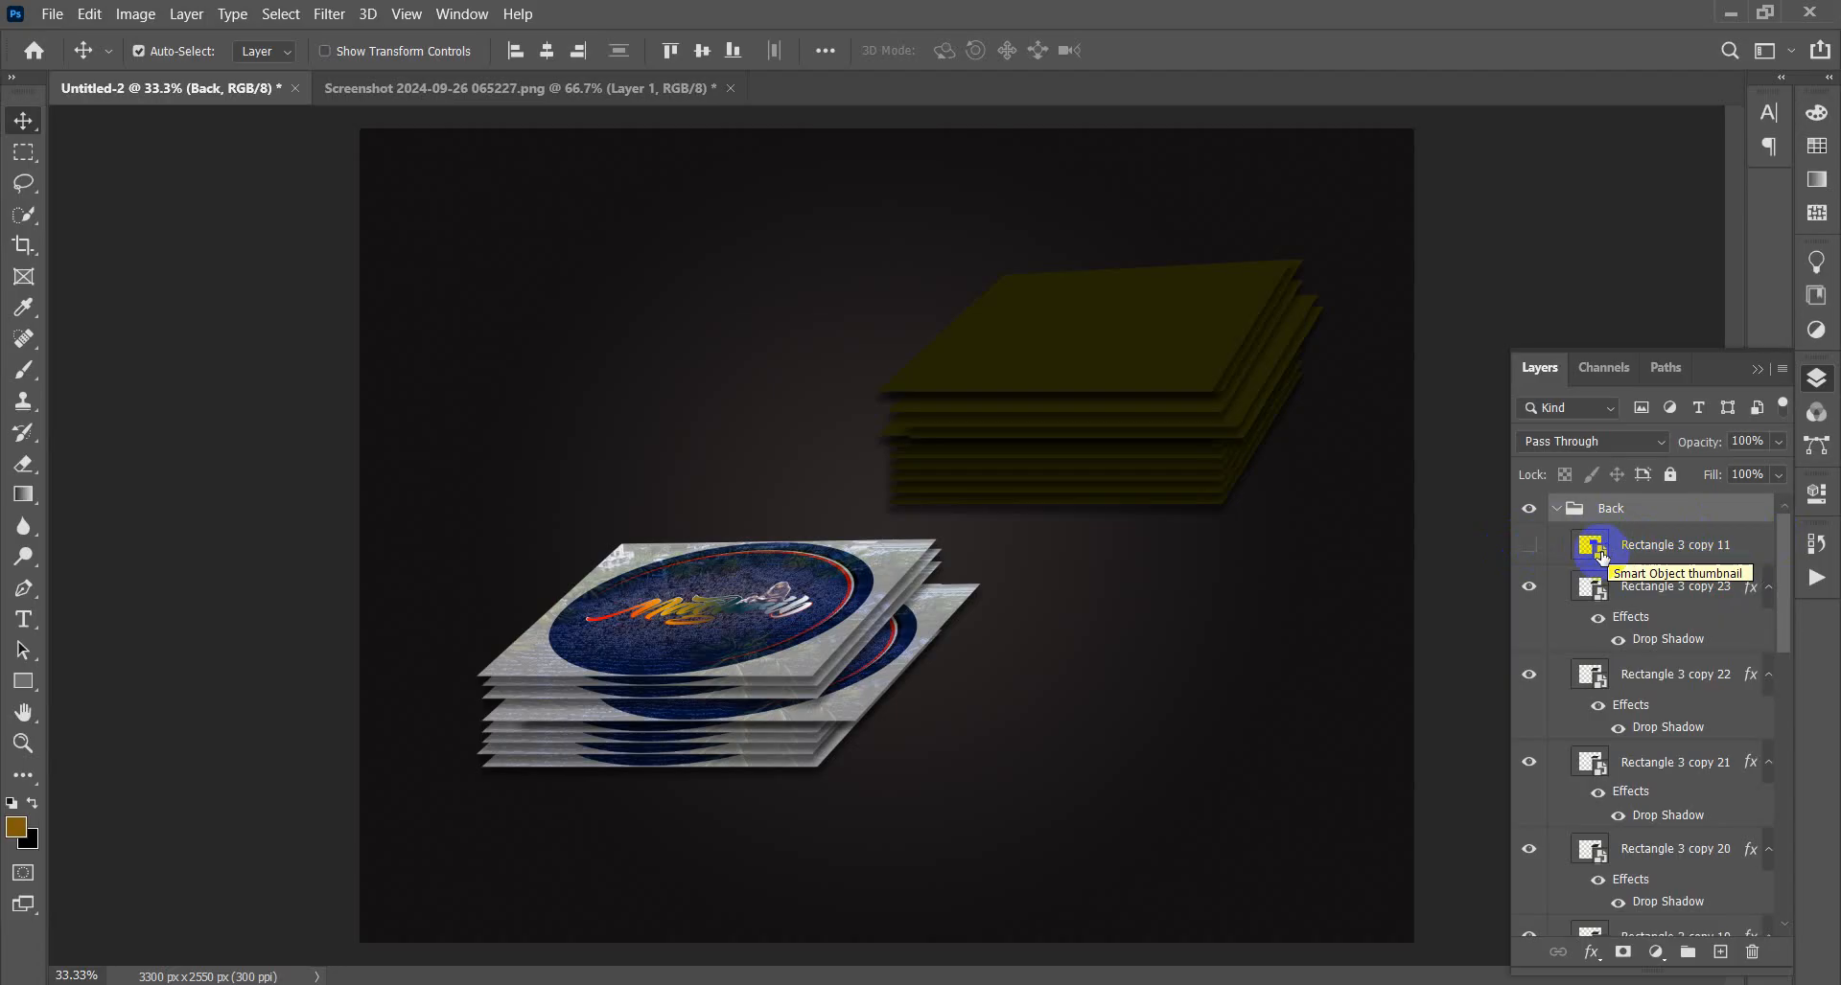
pyautogui.doubleClick(1599, 554)
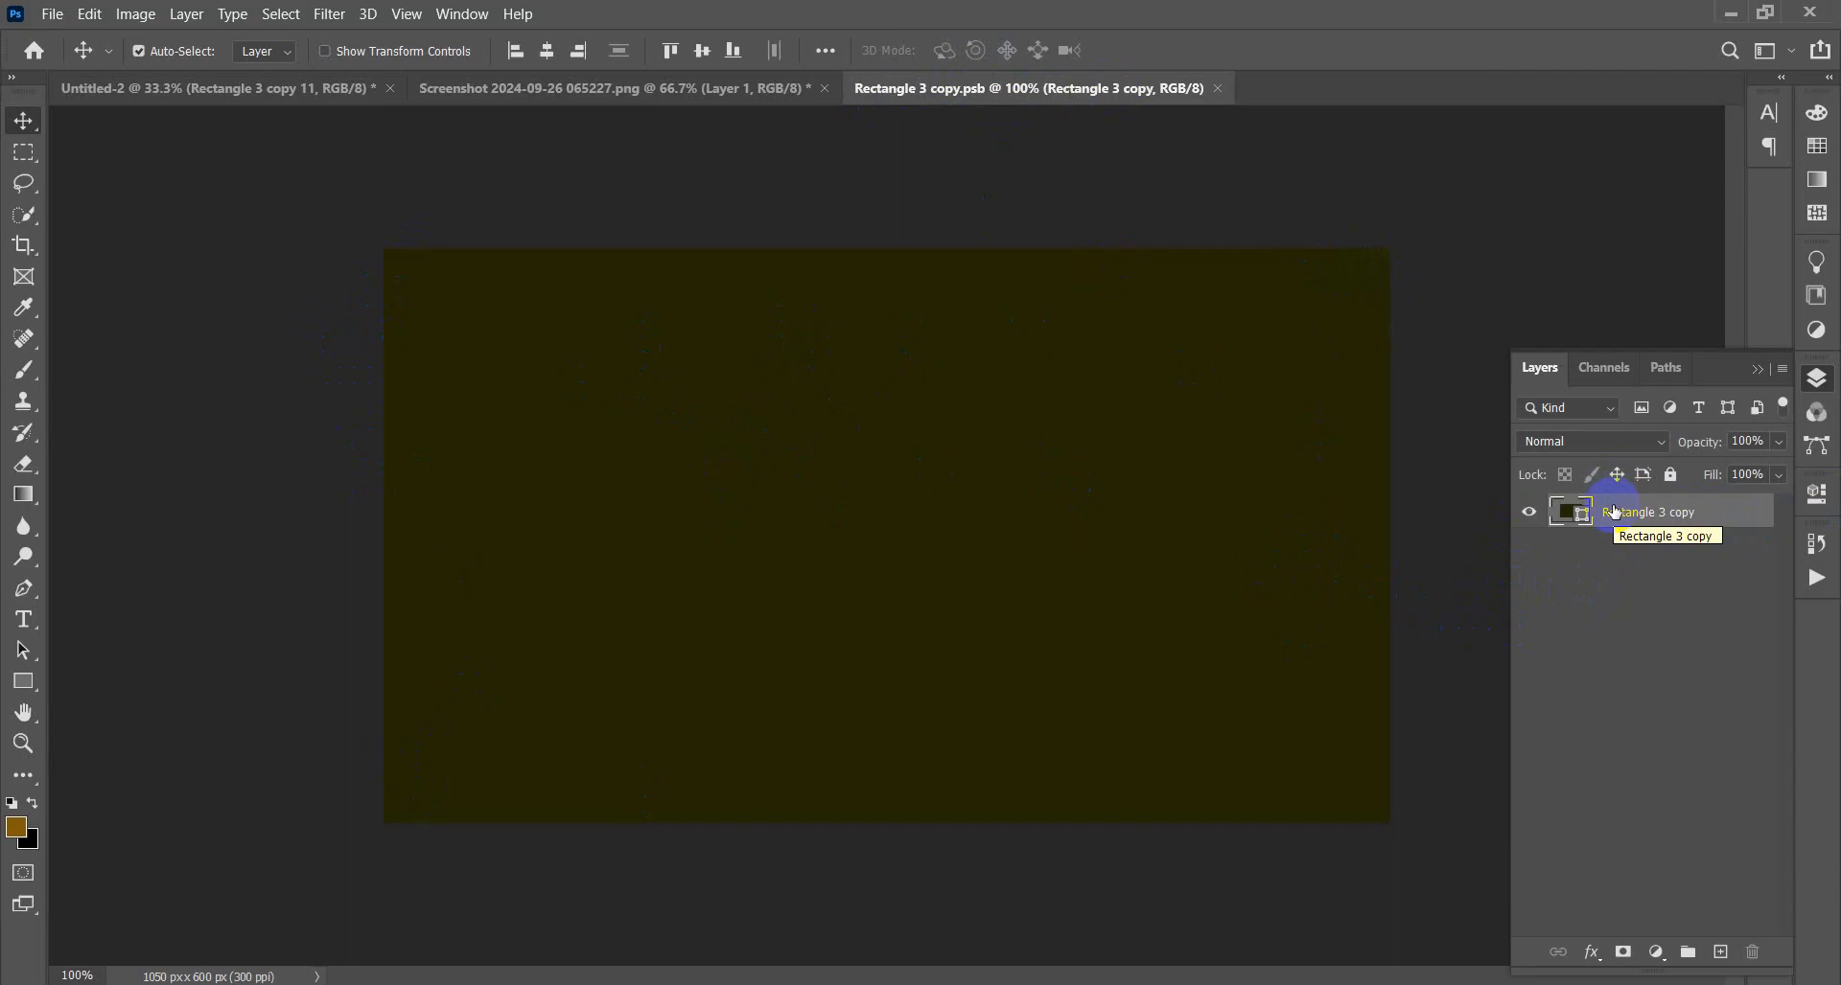
pyautogui.press('u')
pyautogui.moveTo(929, 548); pyautogui.dragTo(992, 559)
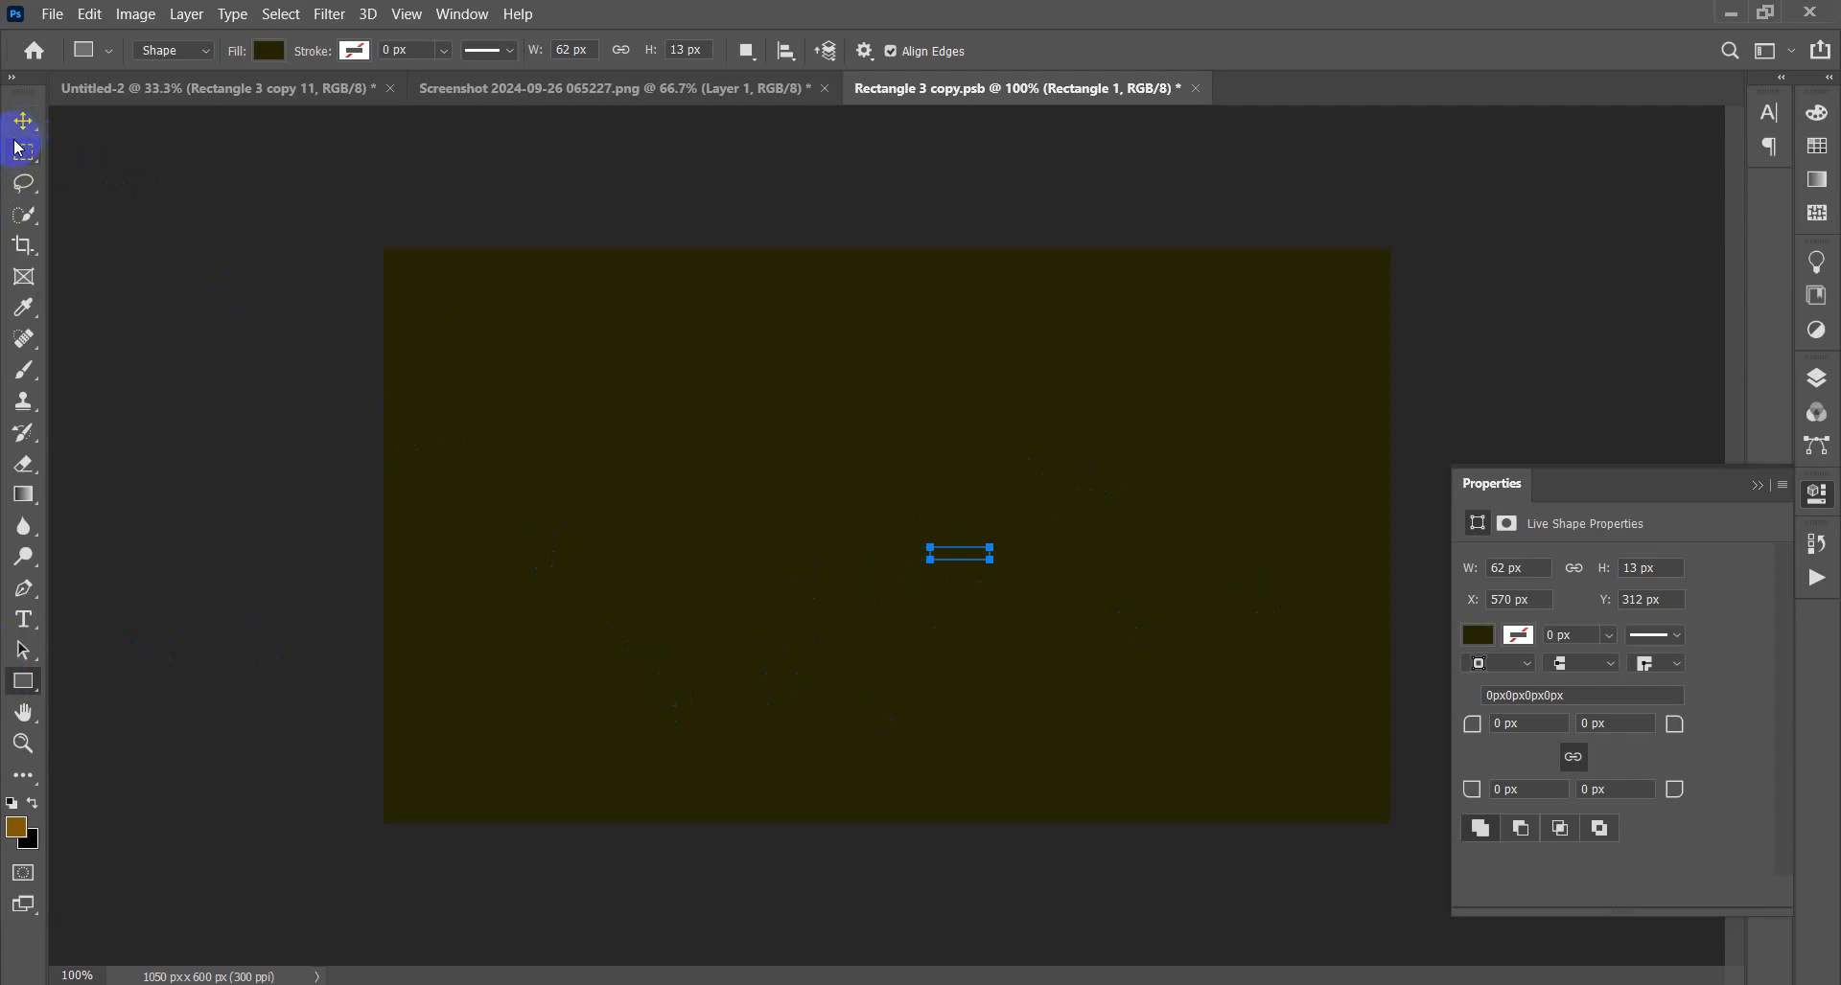
pyautogui.hotkey('ctrl', 'z')
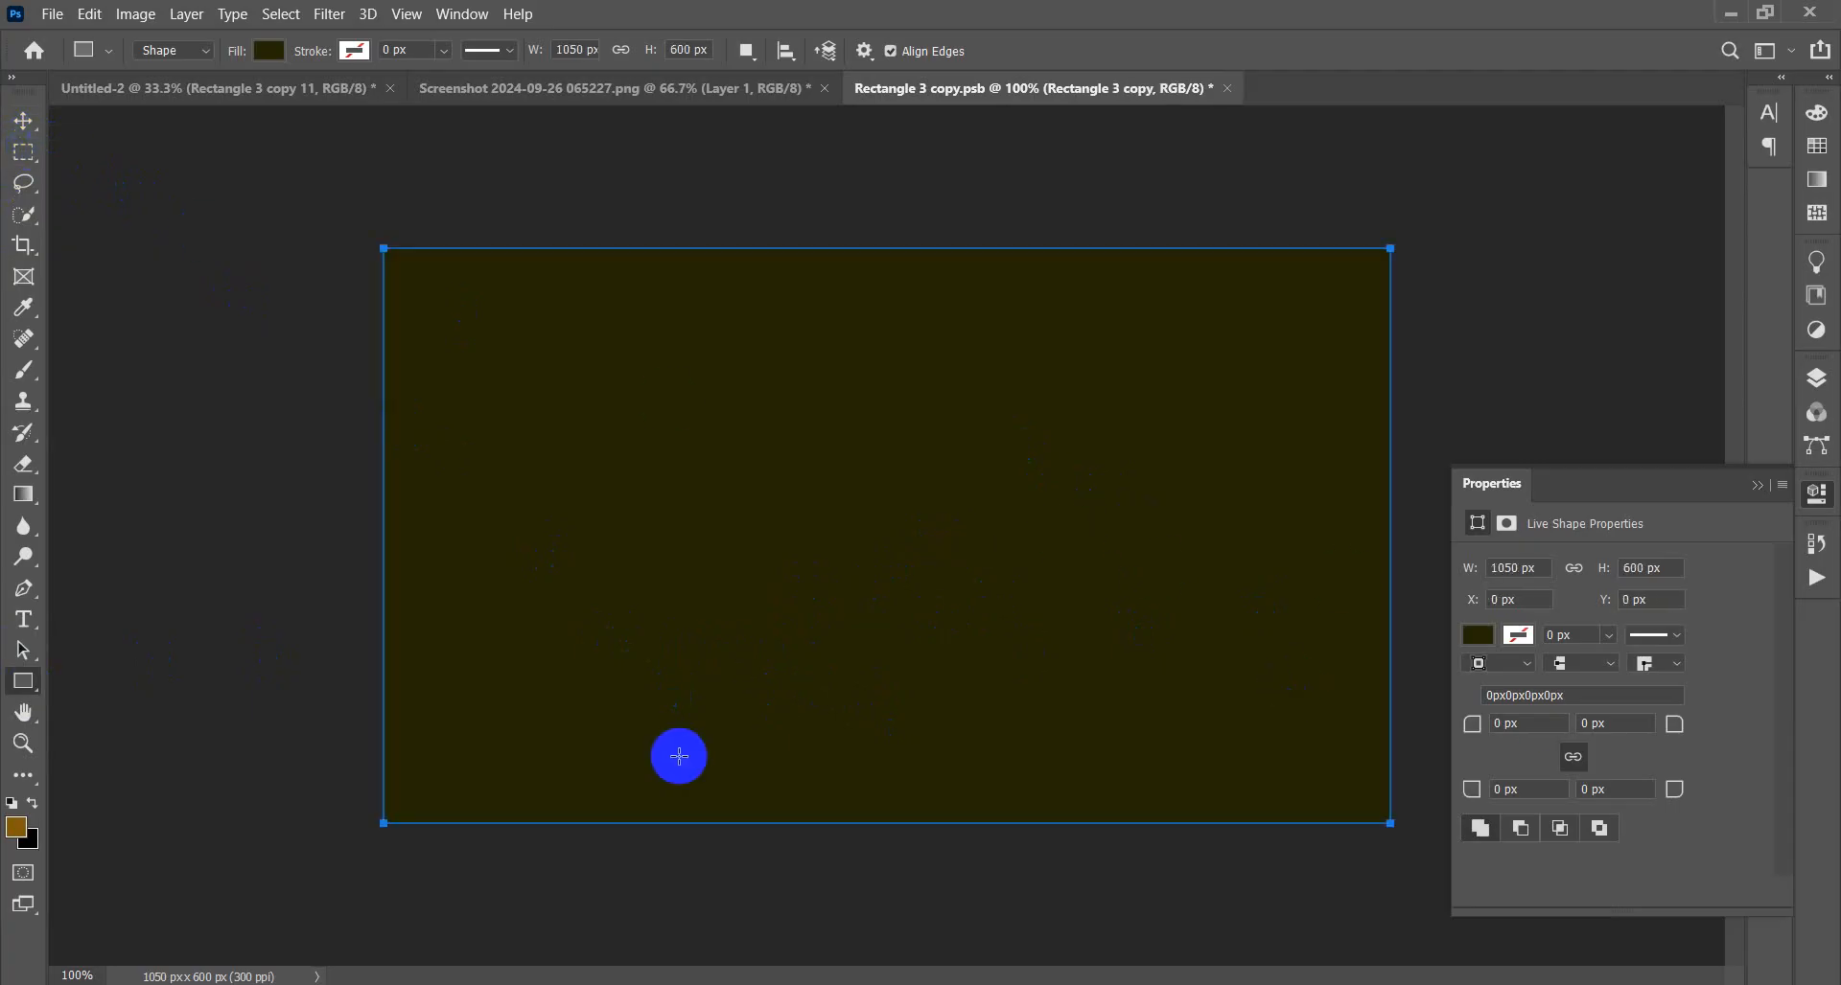
pyautogui.click(19, 120)
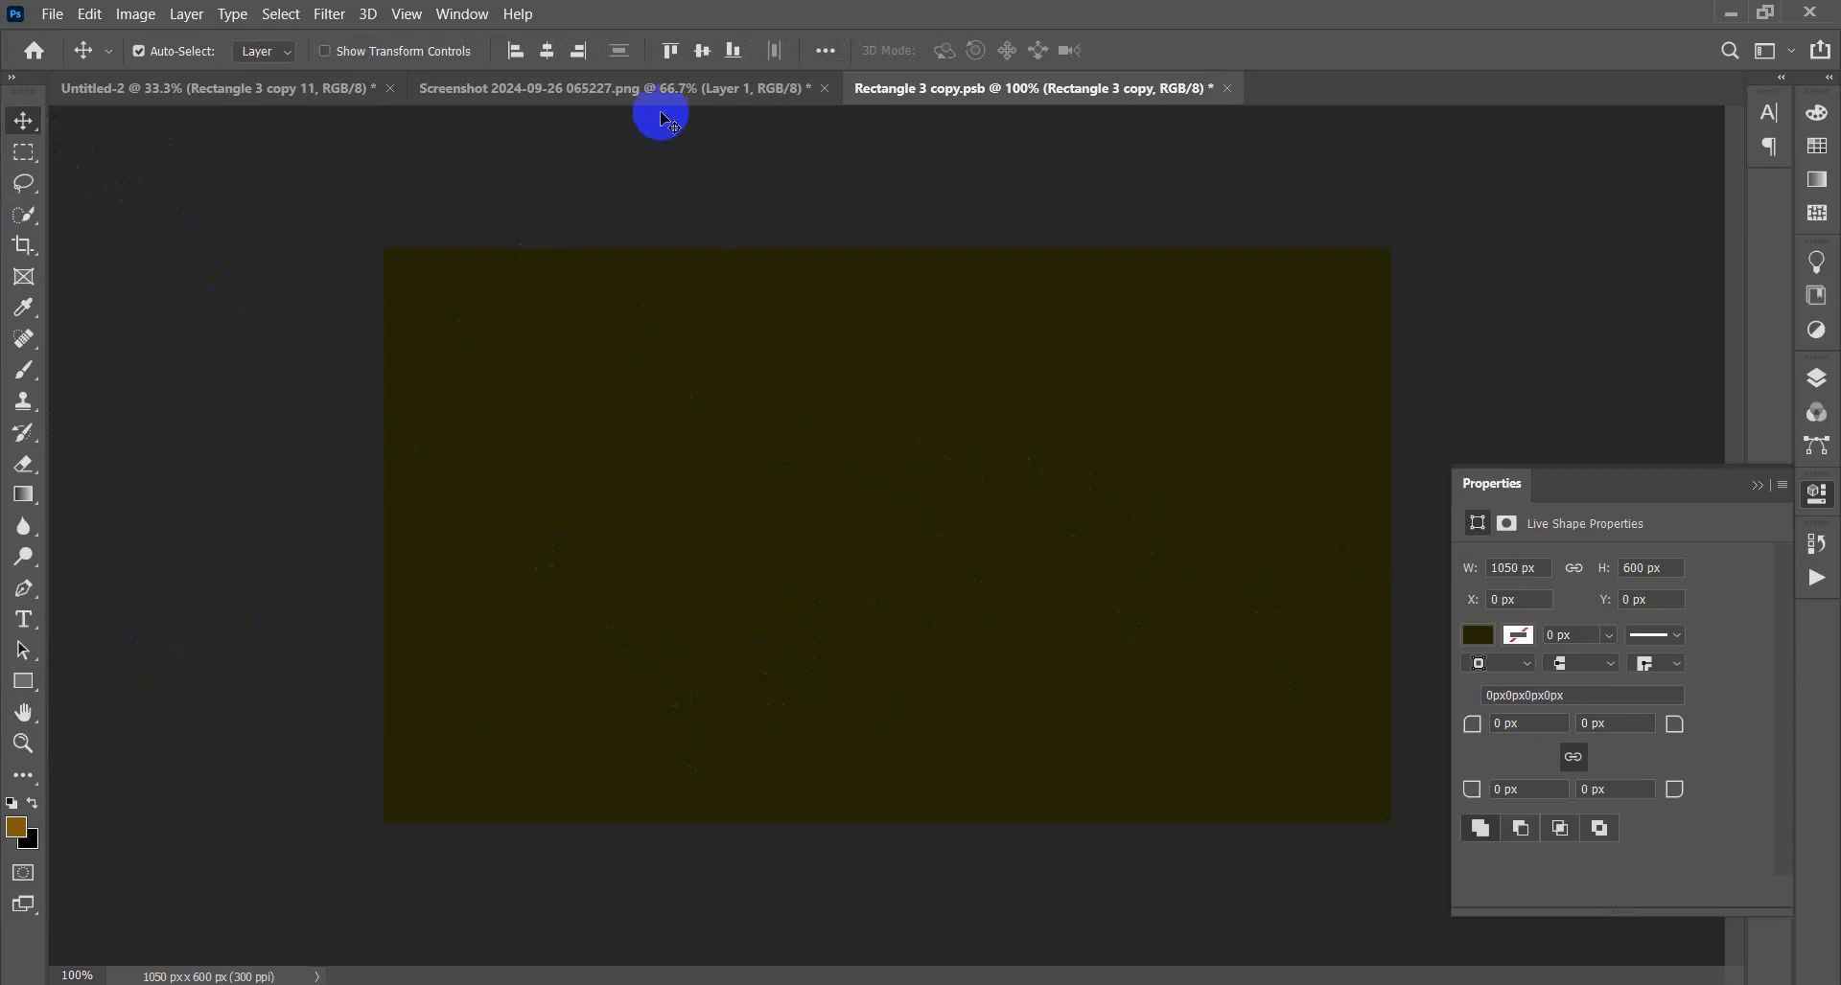
# - Close Rectangle 3 copy.psb without saving and reopen the contents of the Rectangle 3 copy 11 smart object
pyautogui.click(248, 84)
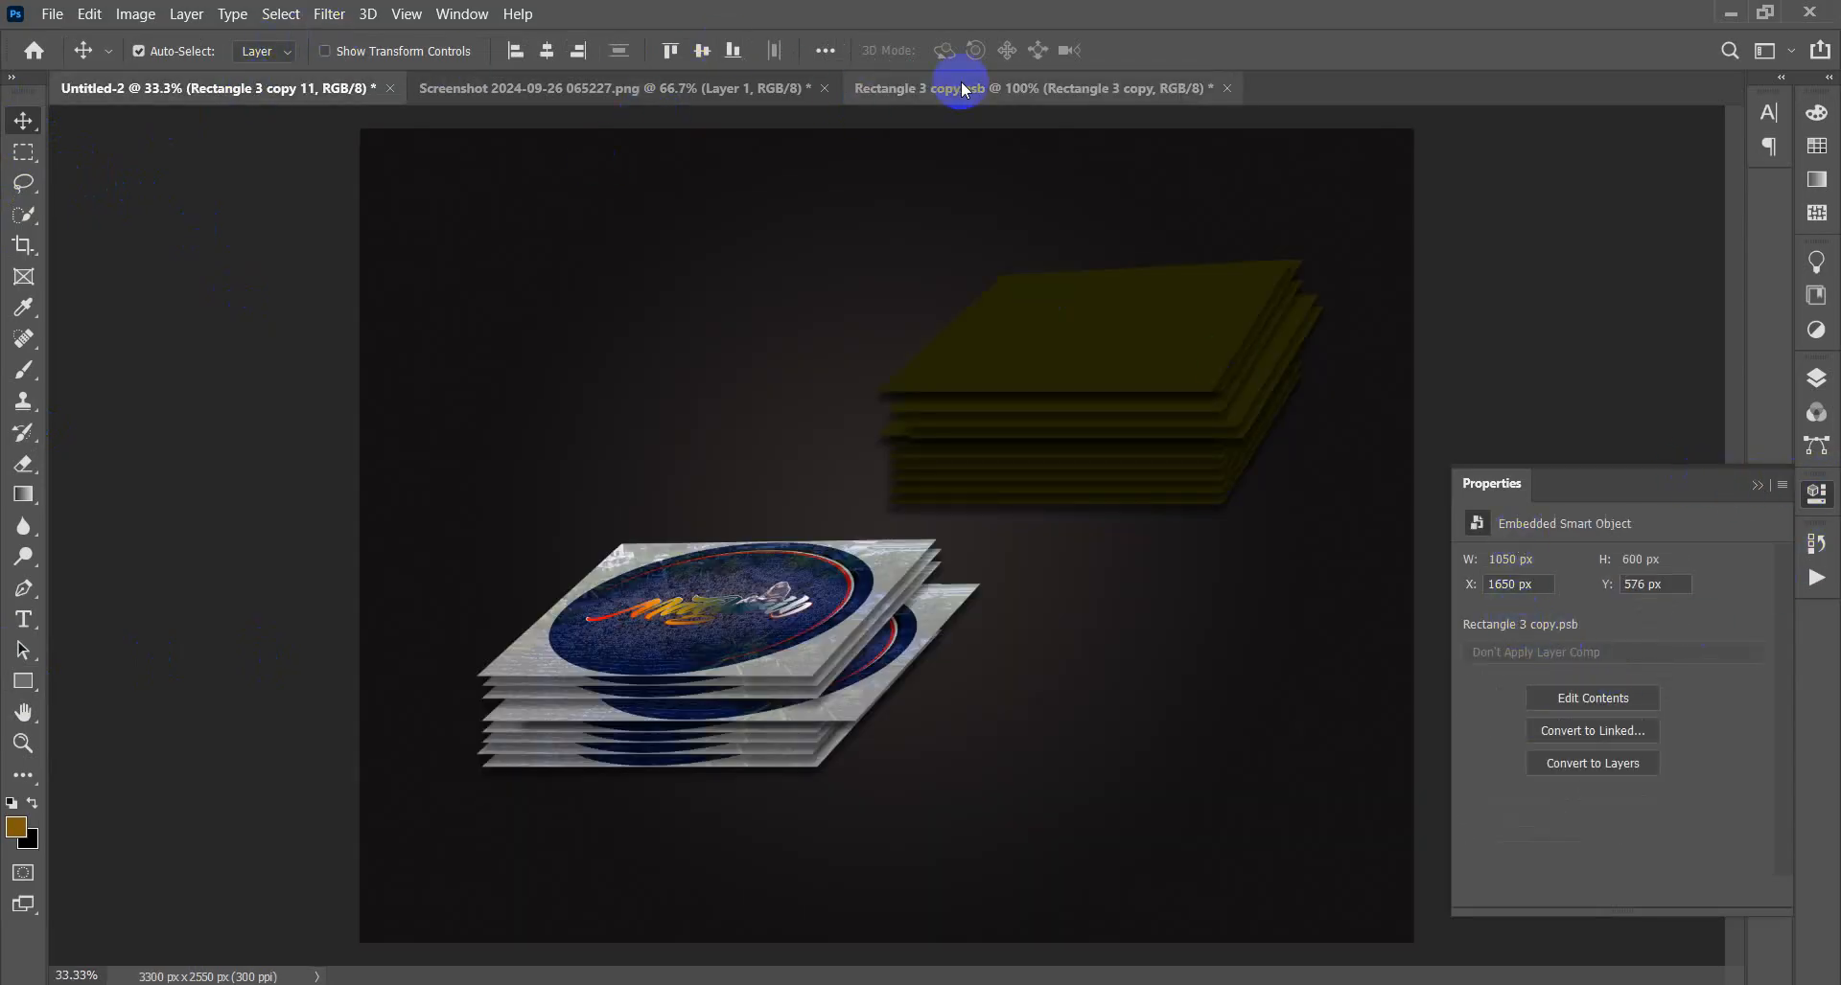
pyautogui.click(1221, 92)
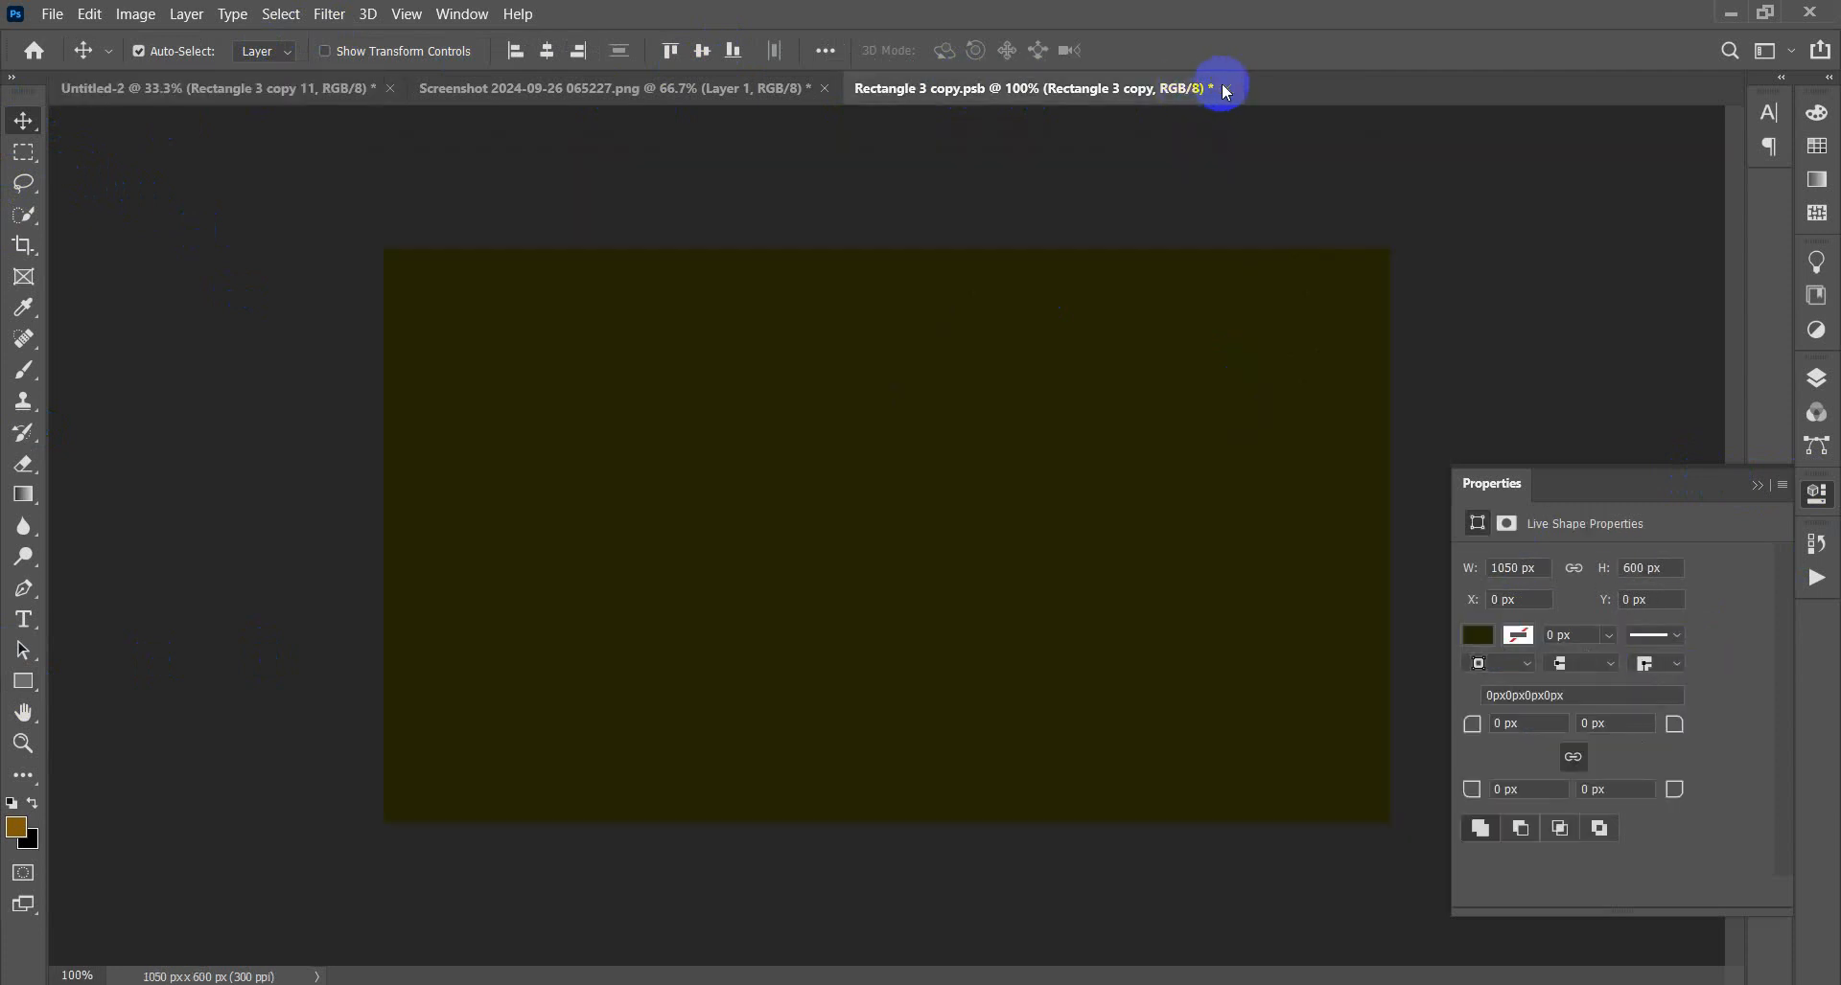
pyautogui.click(1227, 91)
pyautogui.click(944, 401)
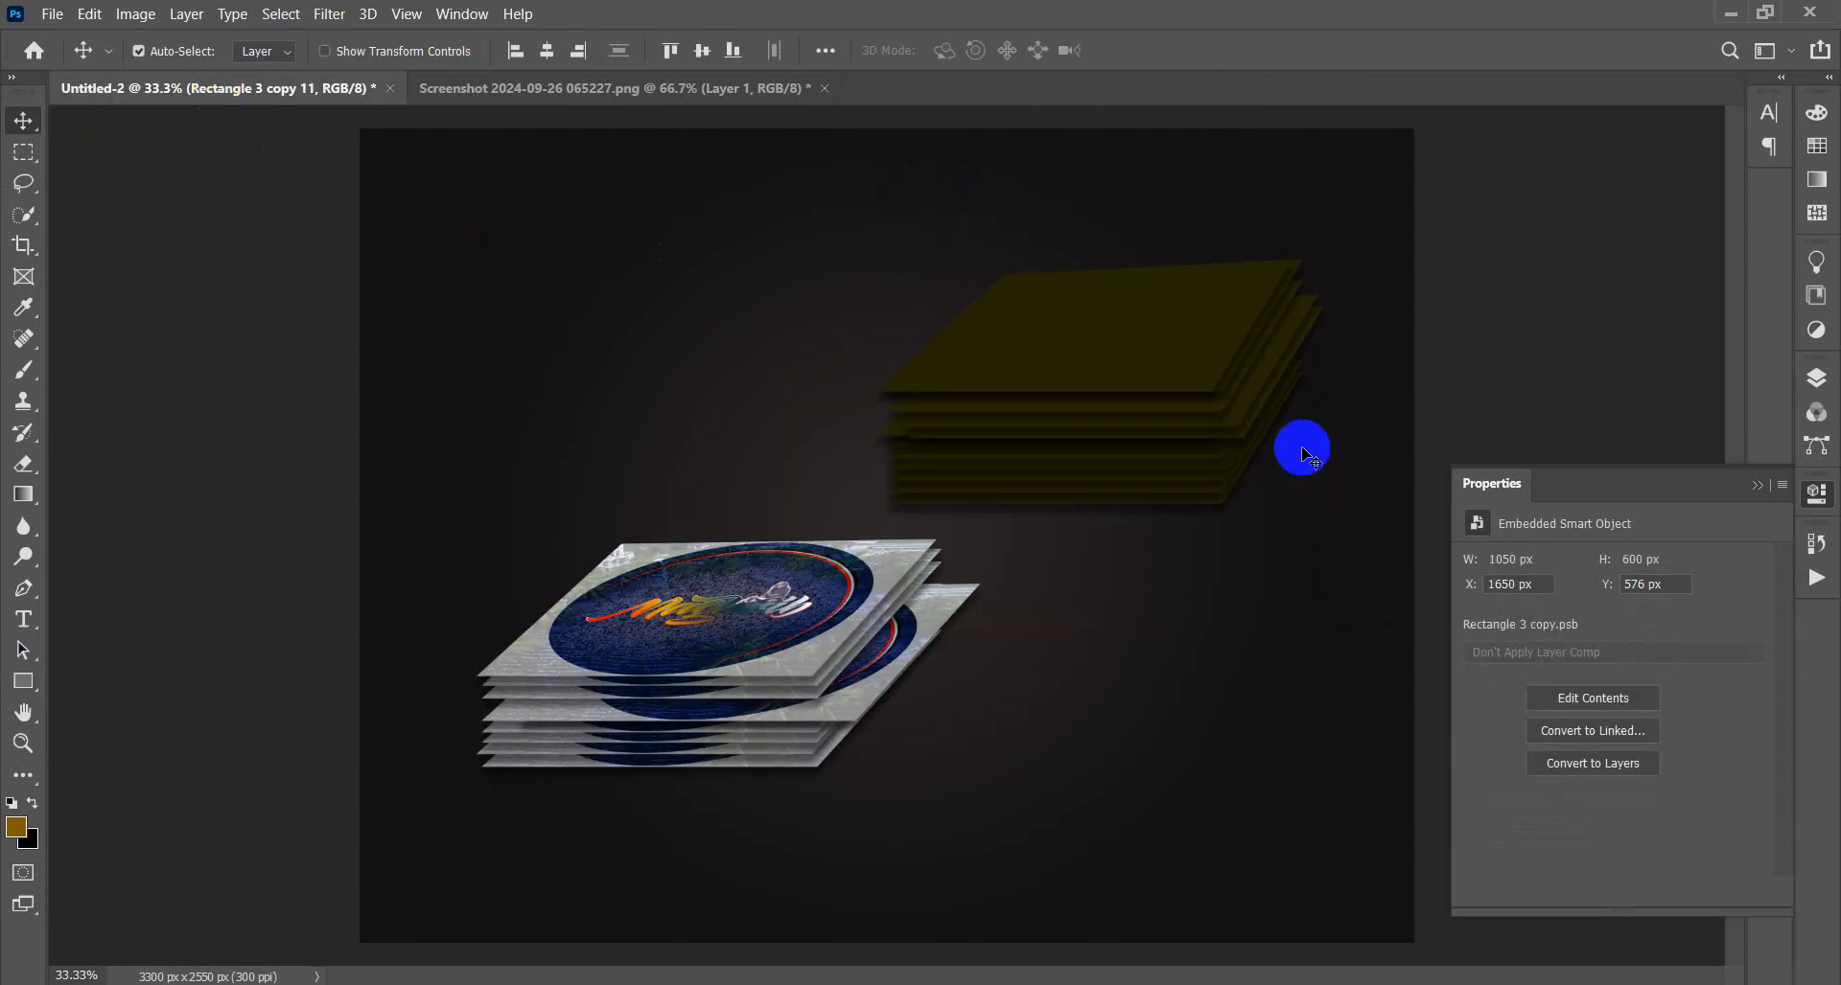
pyautogui.click(1760, 487)
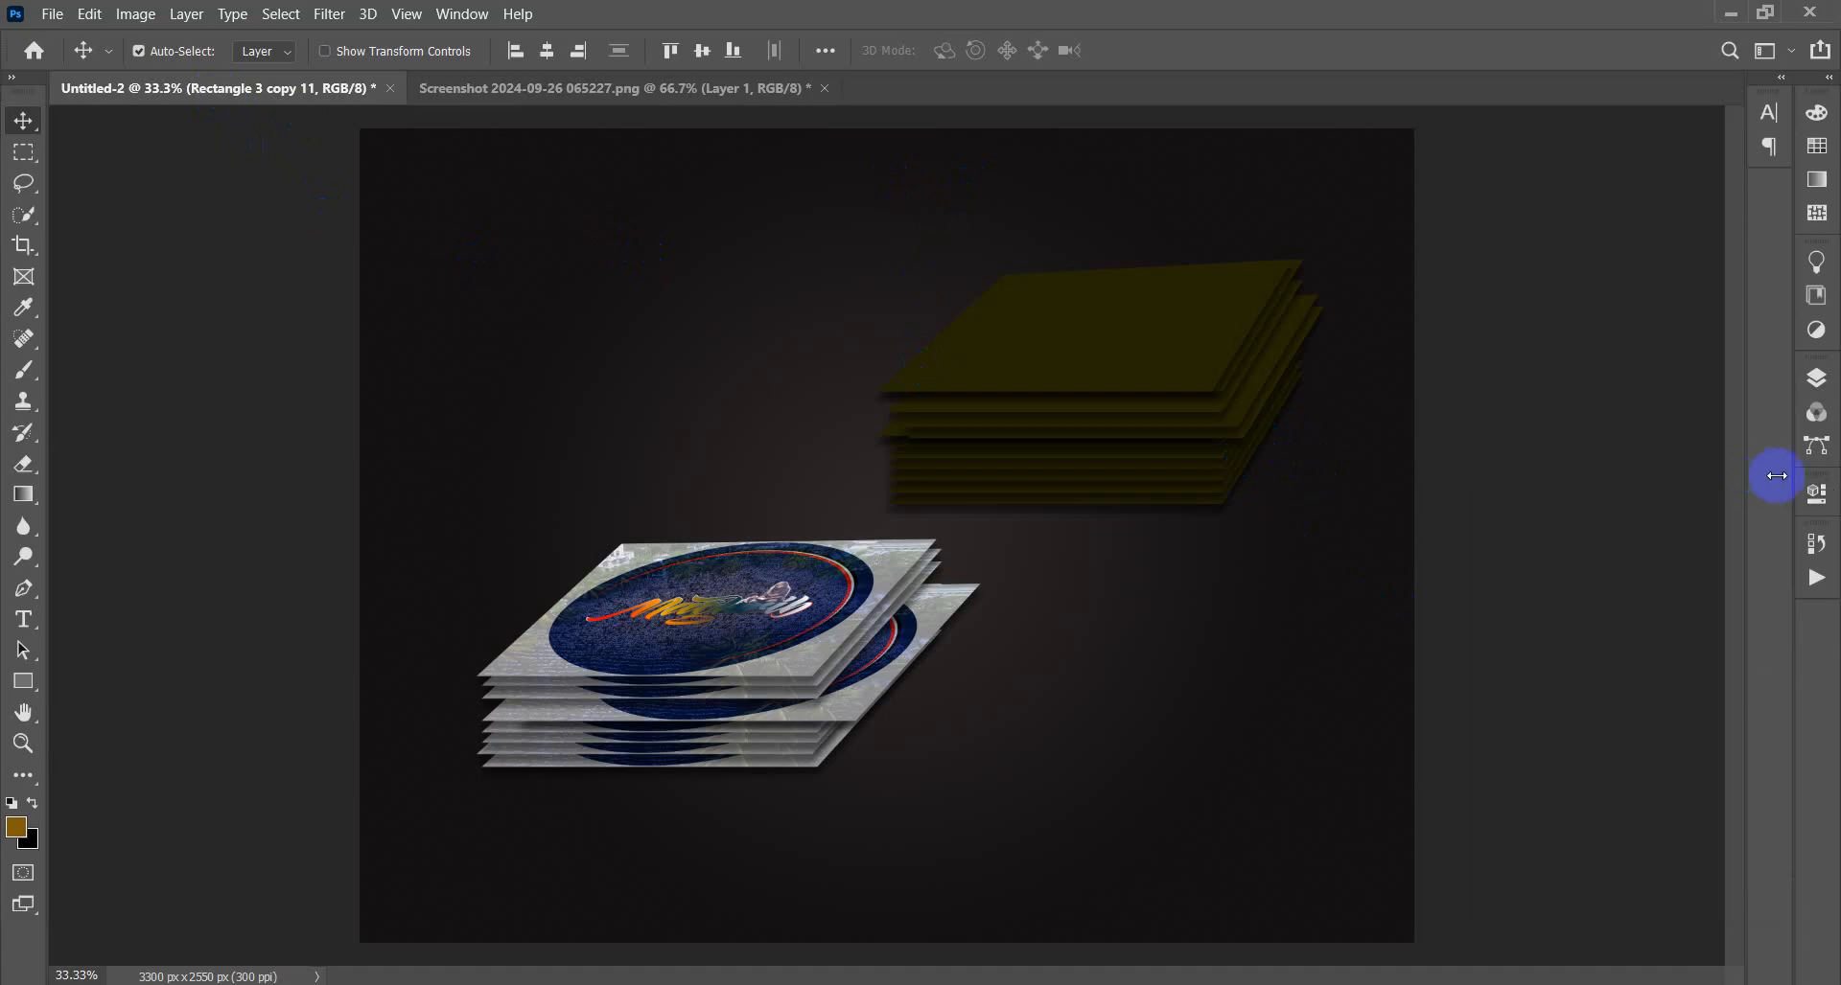
pyautogui.click(1817, 378)
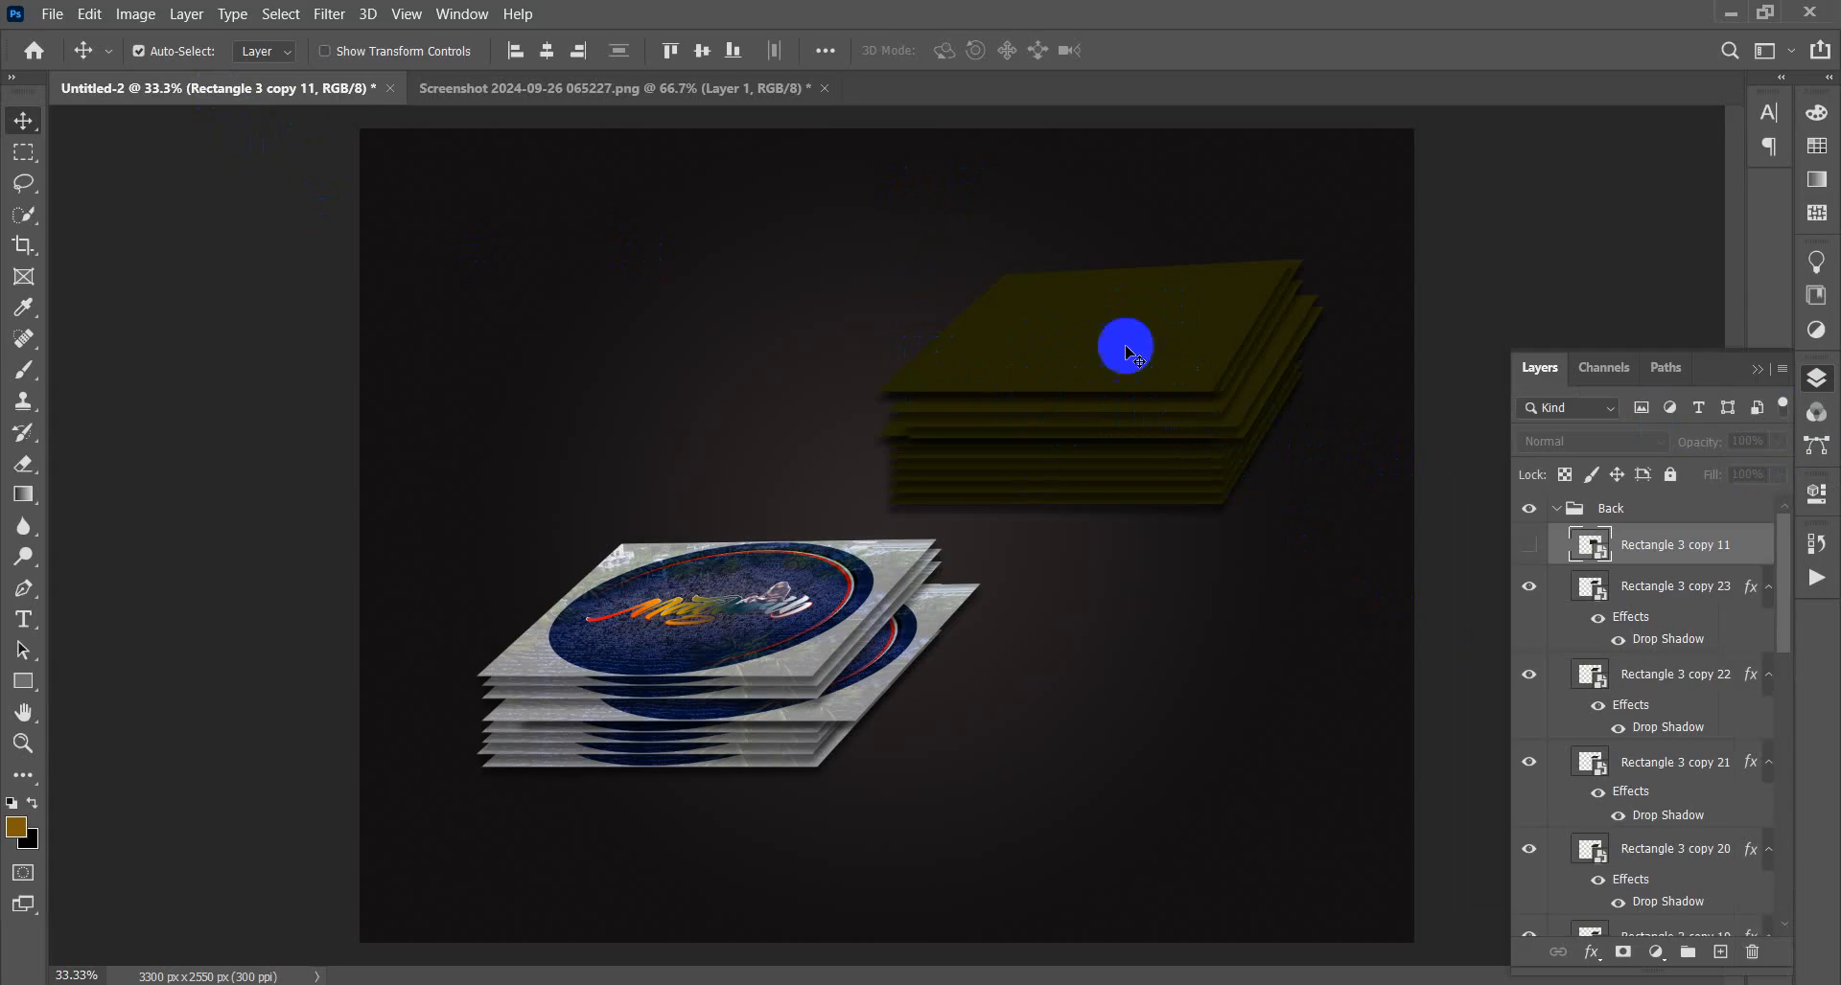
pyautogui.doubleClick(1604, 554)
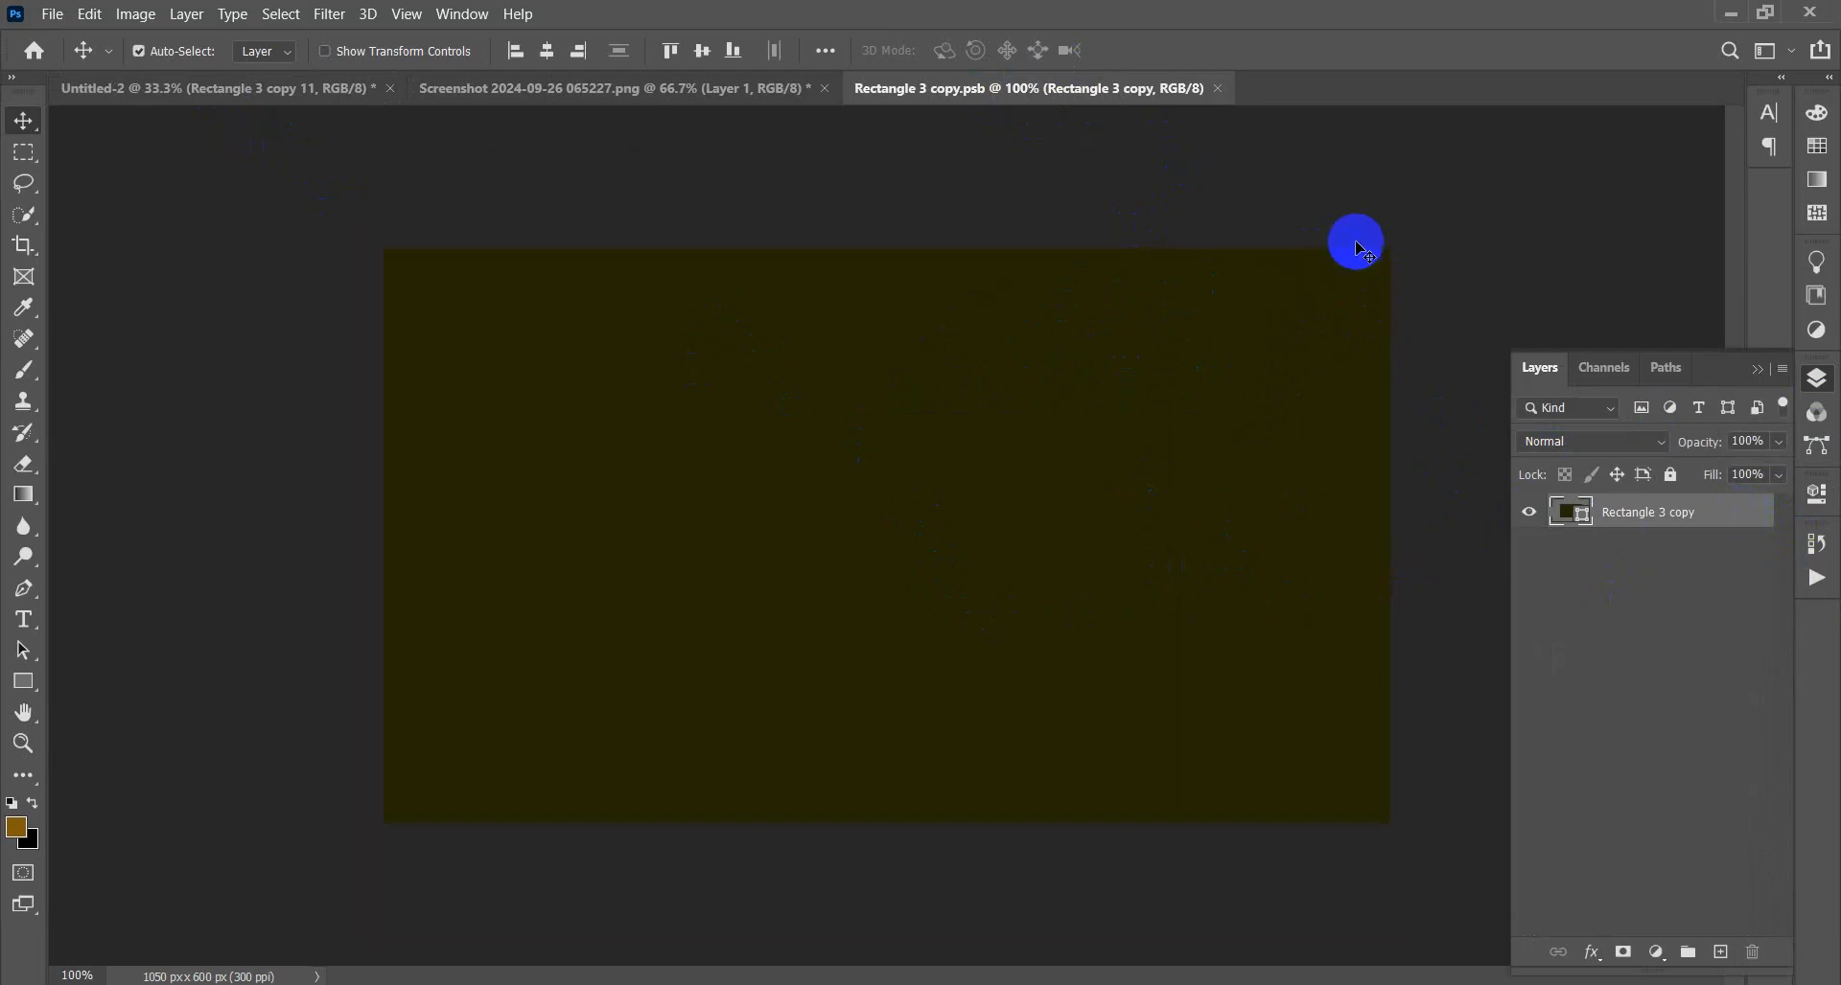
# - Round all four corners of the Rectangle 3 copy shape with a 20 px radius
pyautogui.click(454, 16)
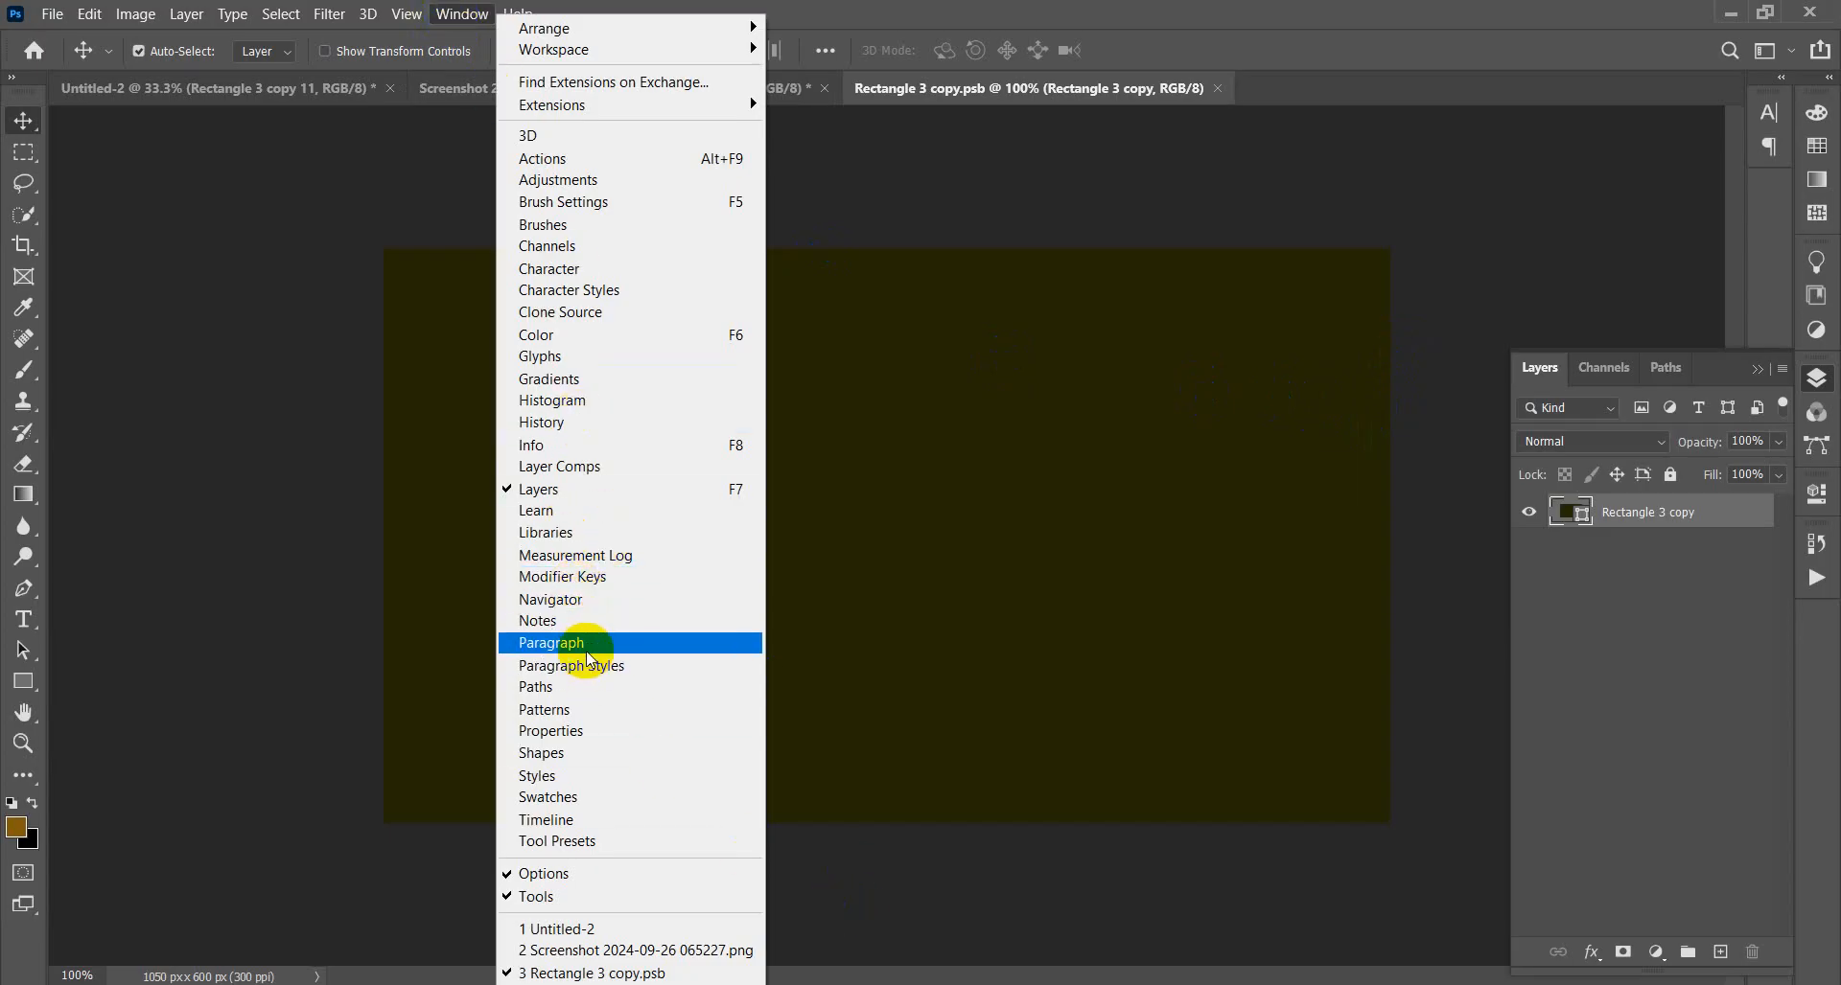
pyautogui.click(565, 731)
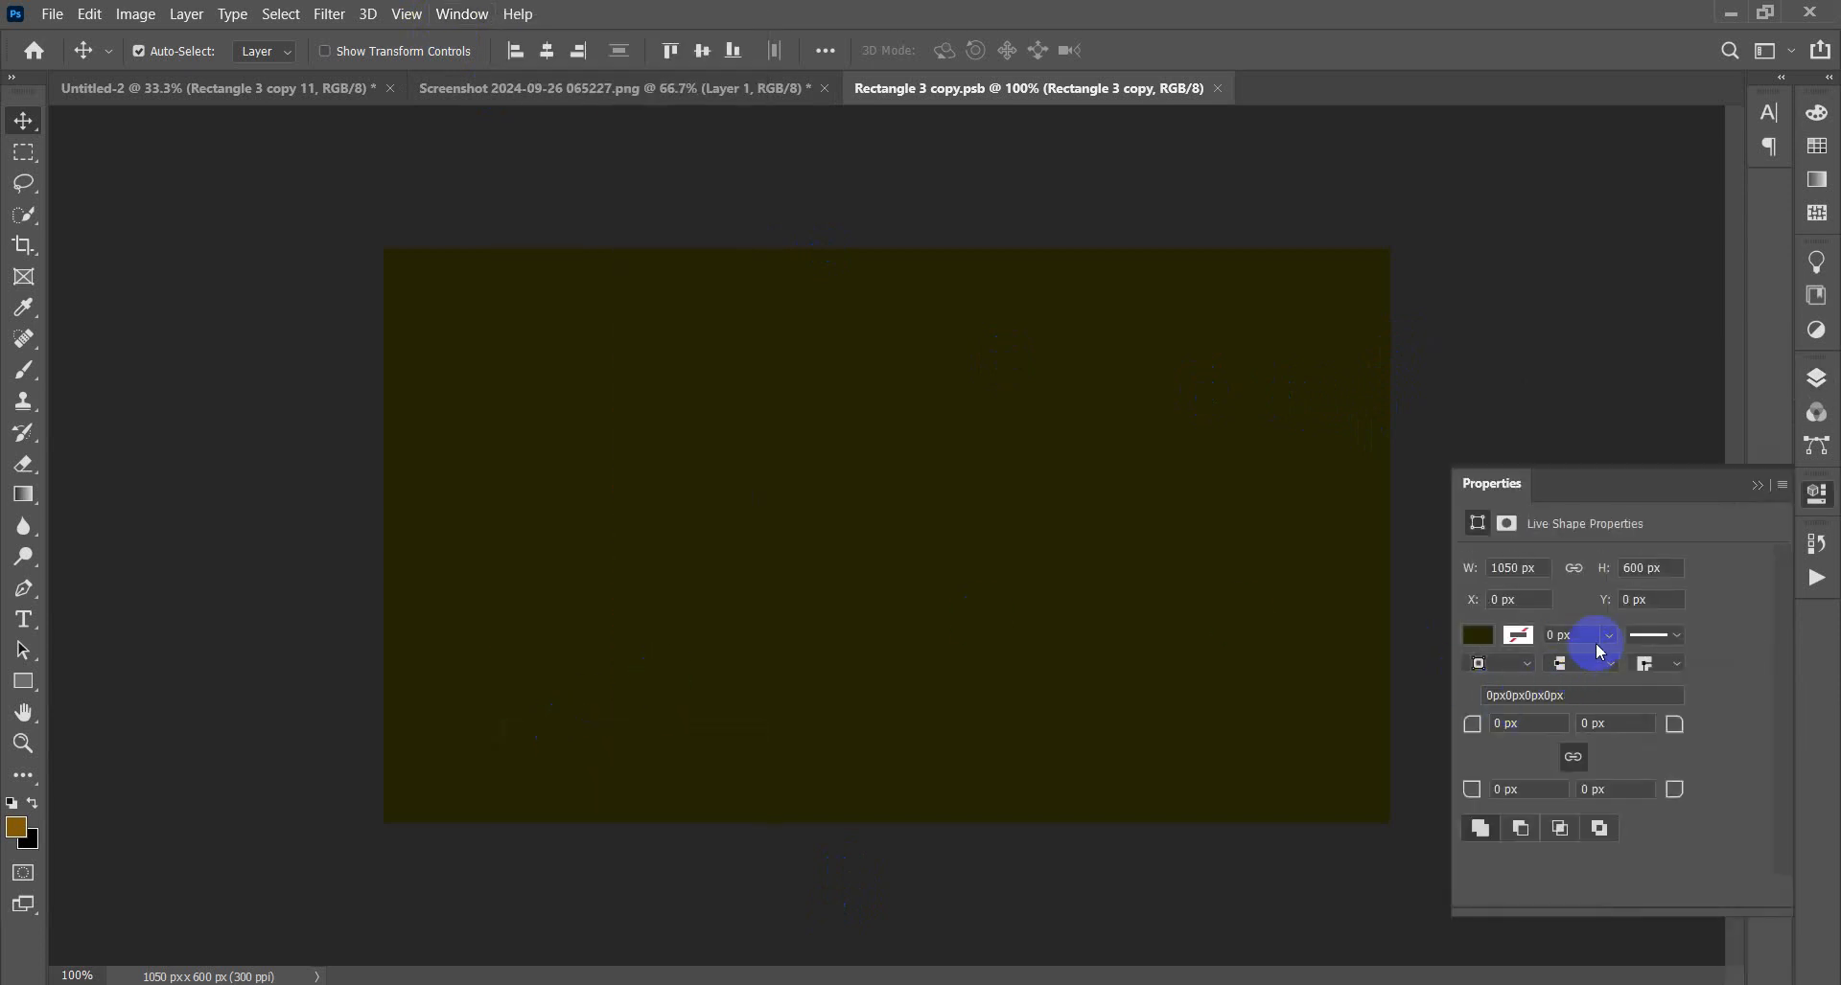
pyautogui.moveTo(1577, 701); pyautogui.dragTo(1473, 697)
pyautogui.write('1')
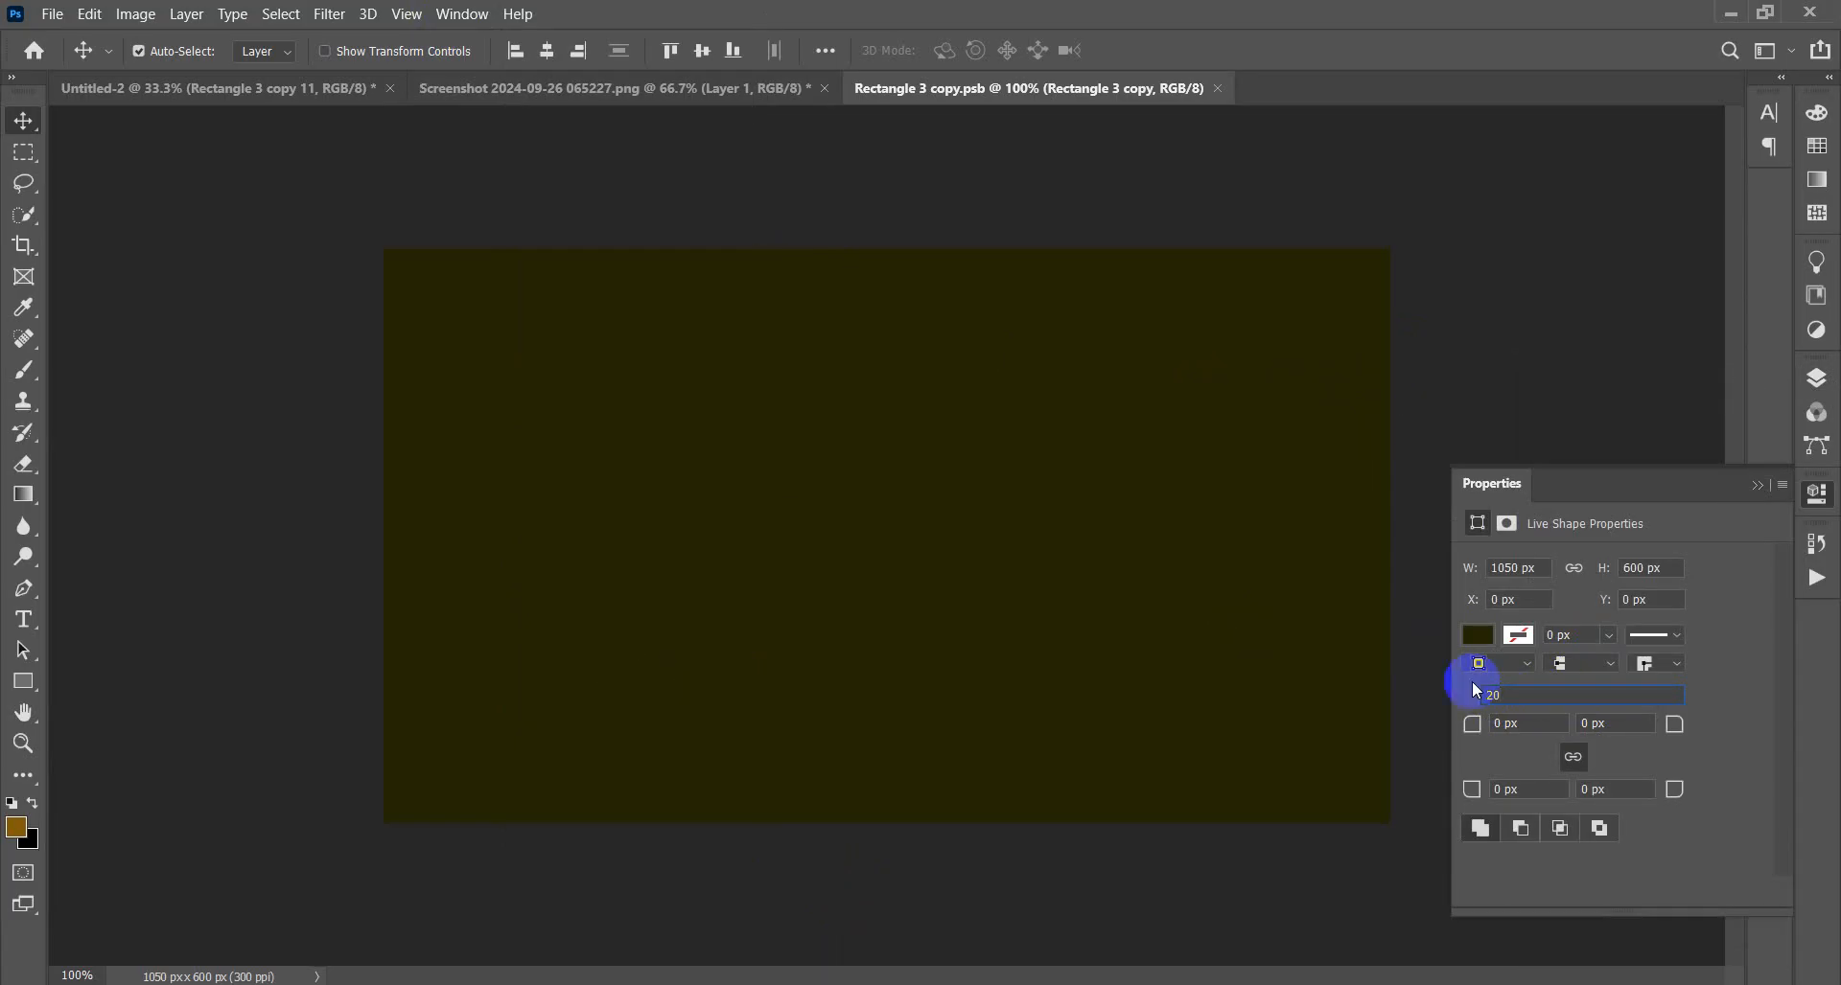
pyautogui.press('Return')
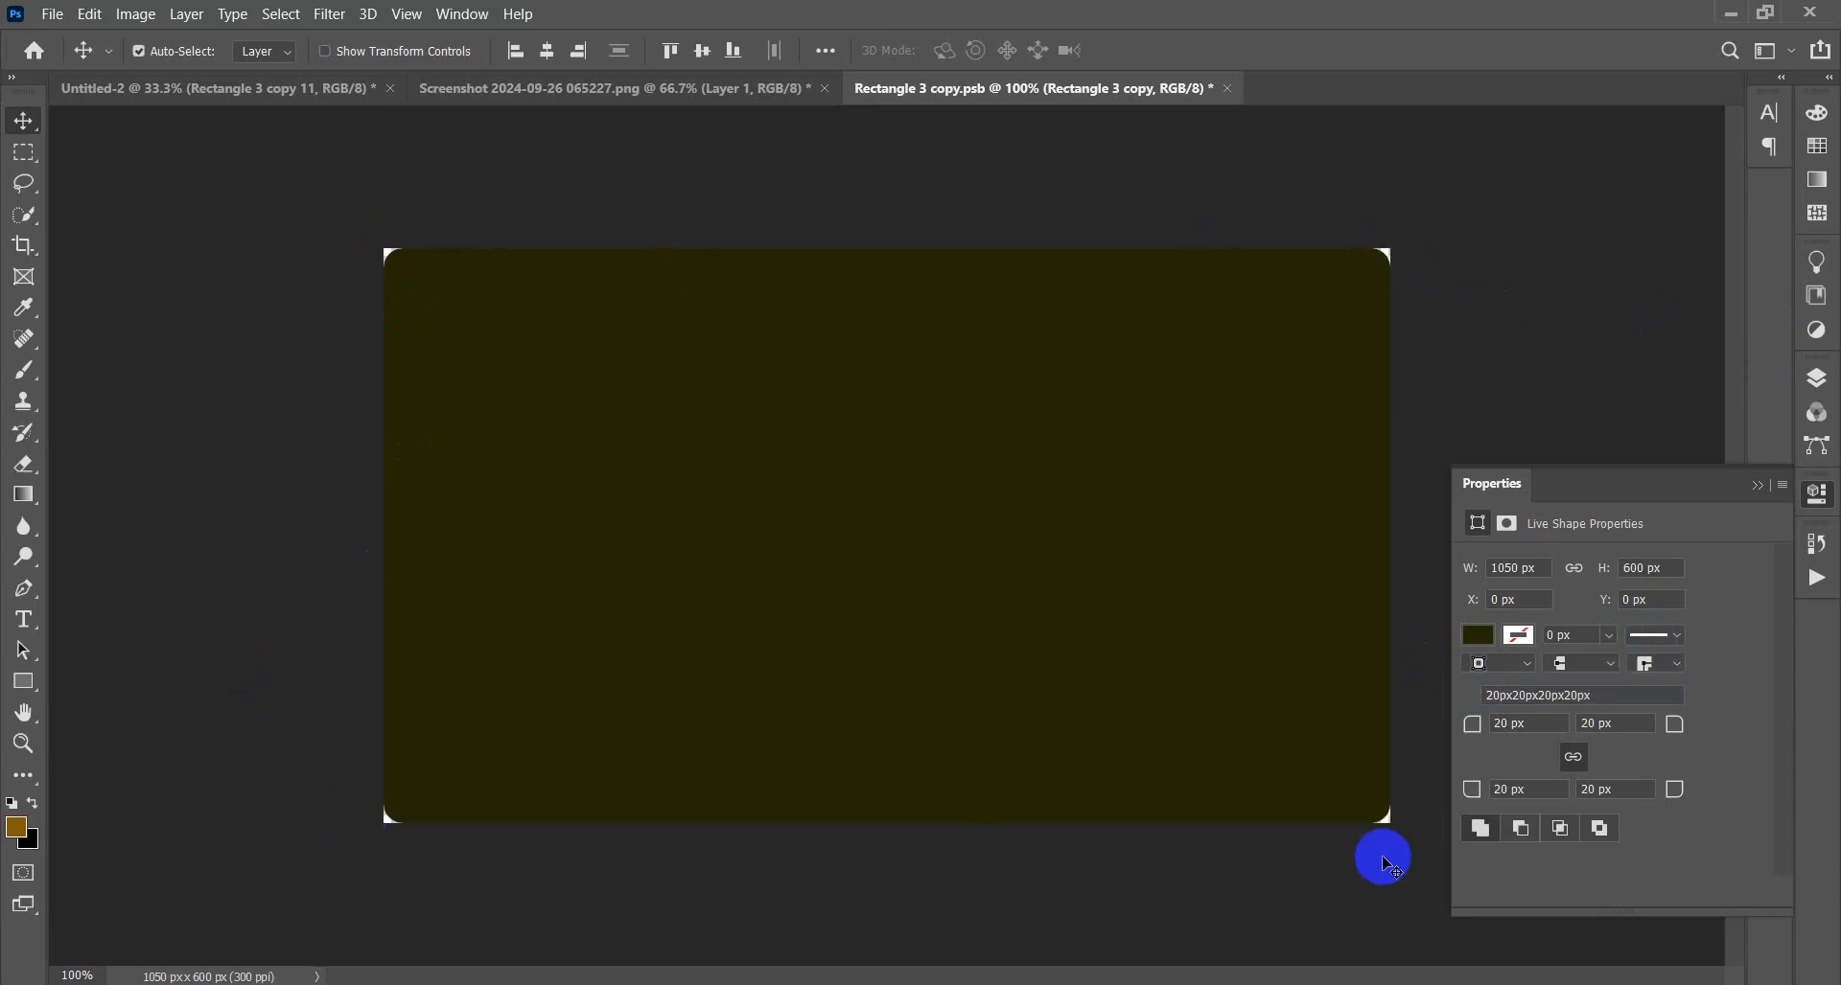
pyautogui.click(1759, 486)
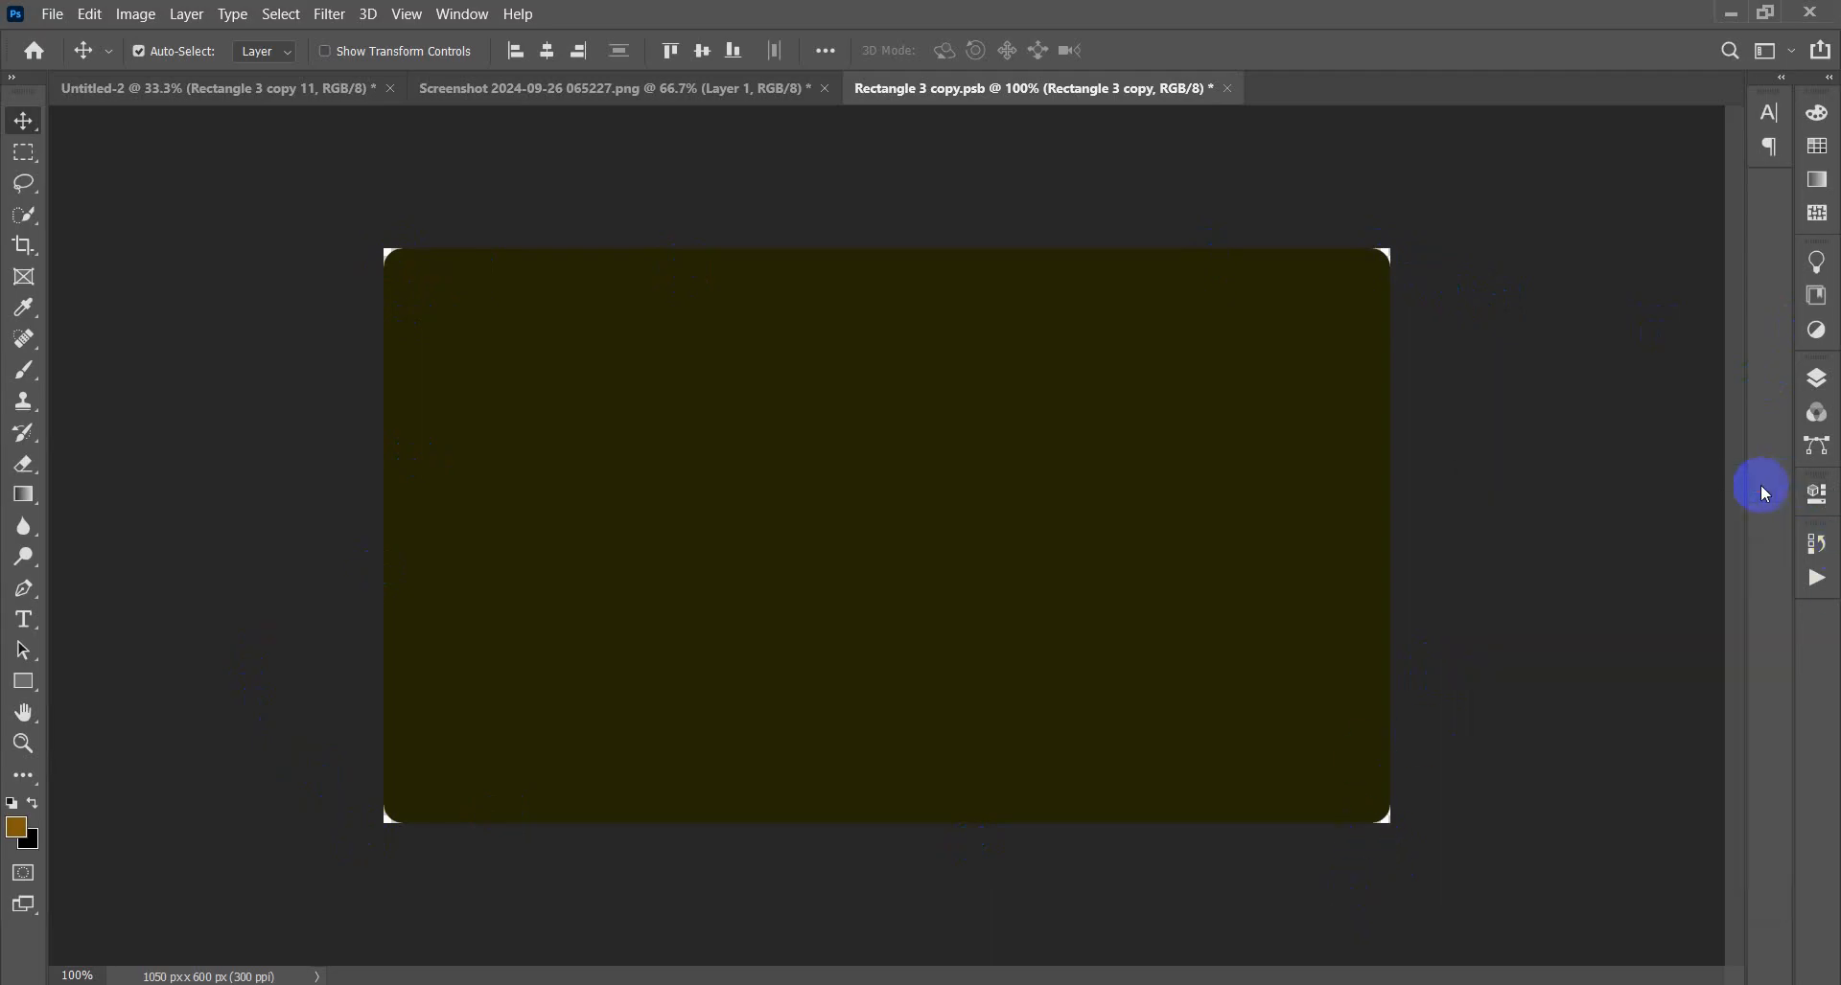
# - Add an empty layer above Rectangle 3 copy and bring in the portrait from Screenshot 2024-09-26 065227.png, aligned to the card's upper-left corner
pyautogui.click(1821, 379)
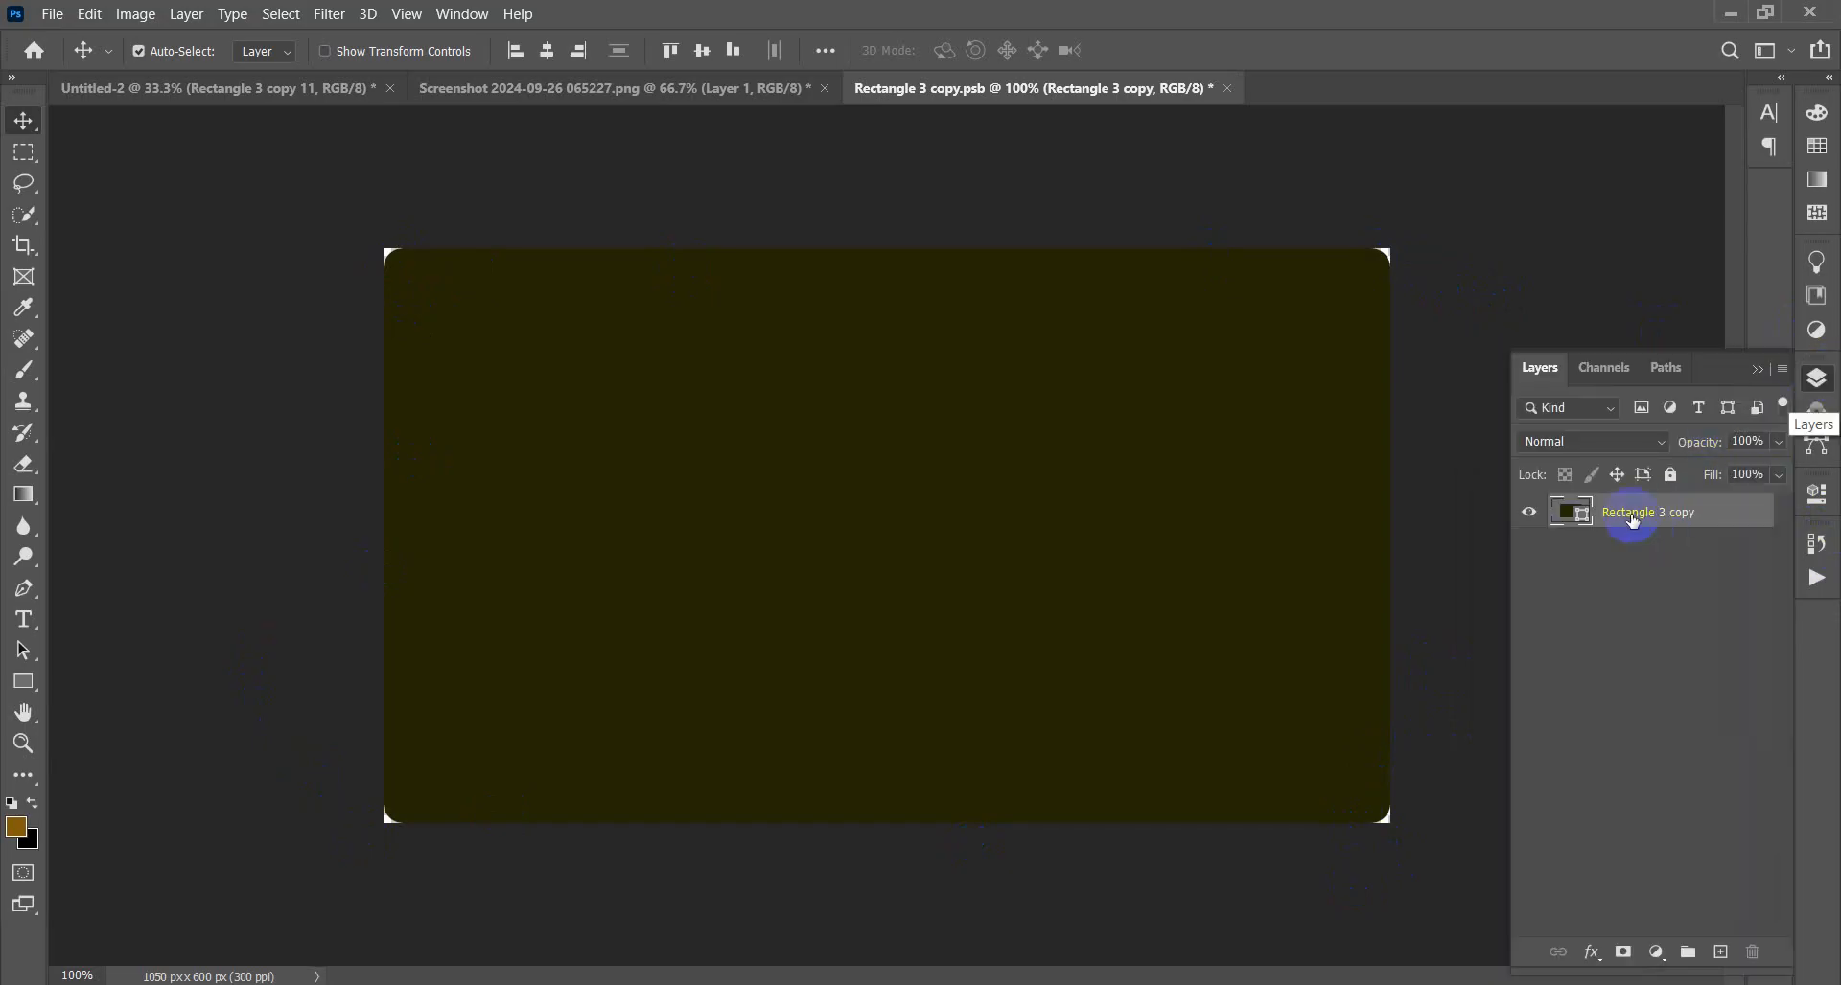
pyautogui.click(1698, 955)
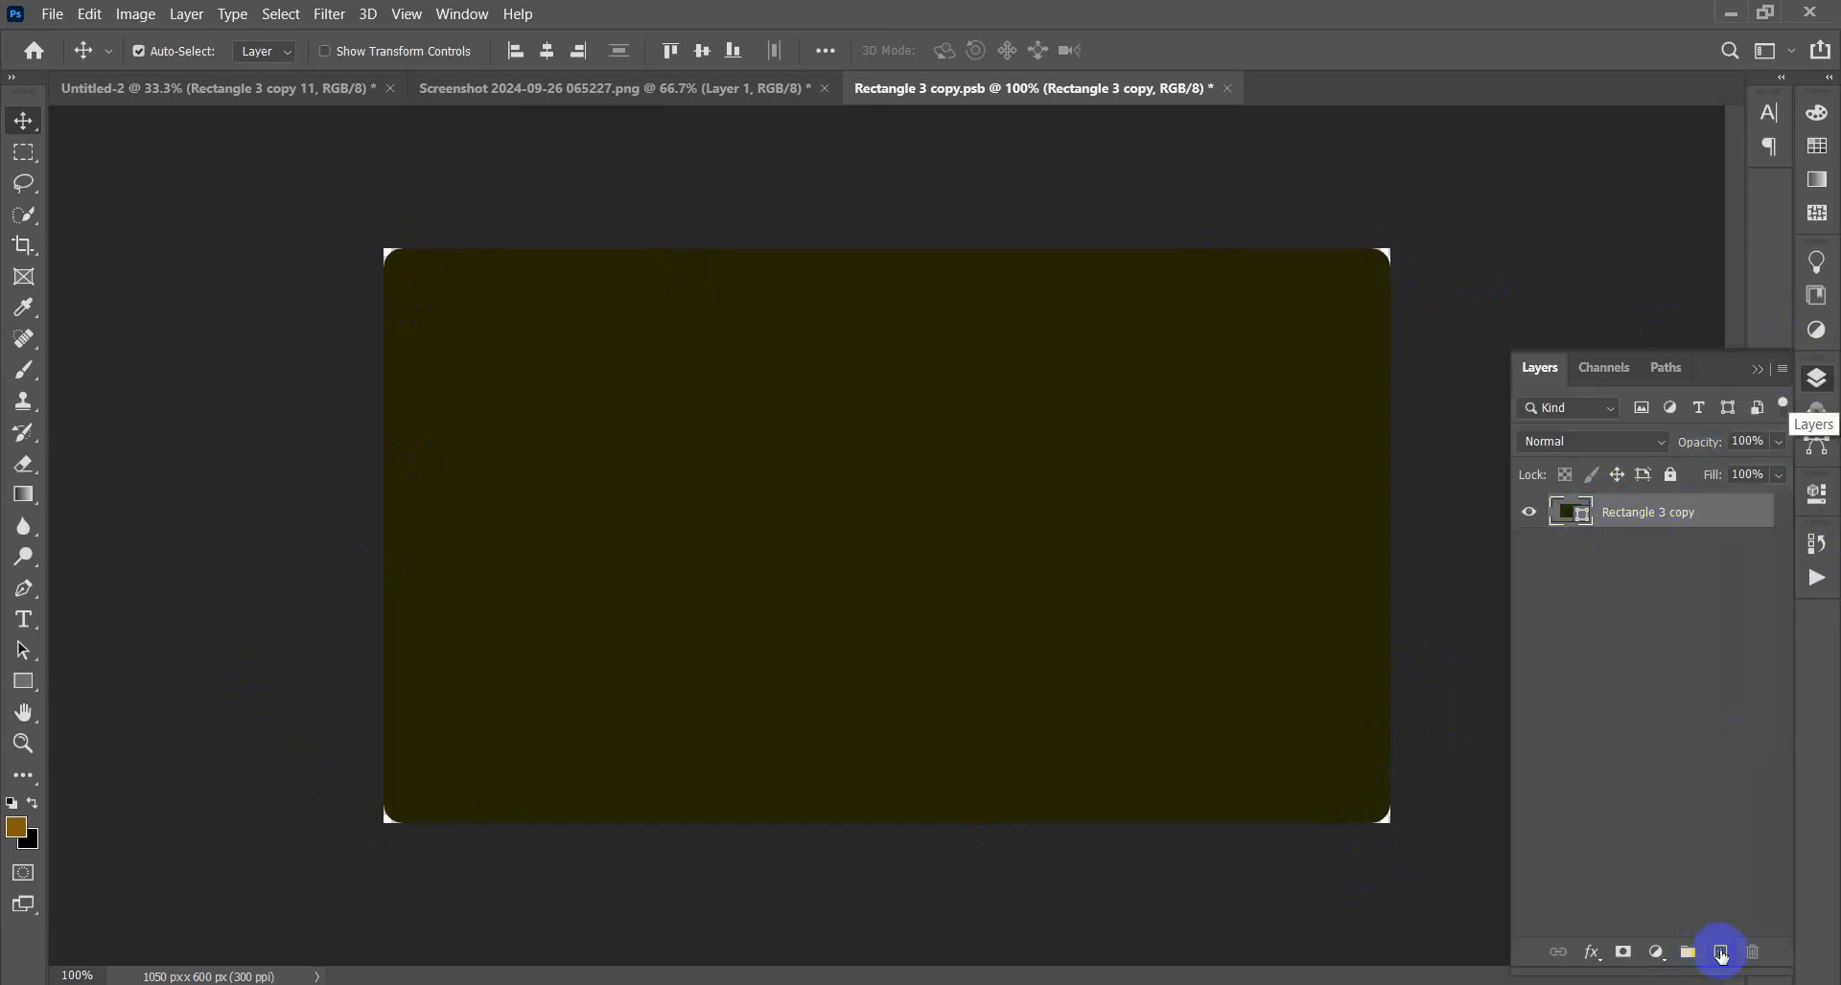
pyautogui.click(1722, 953)
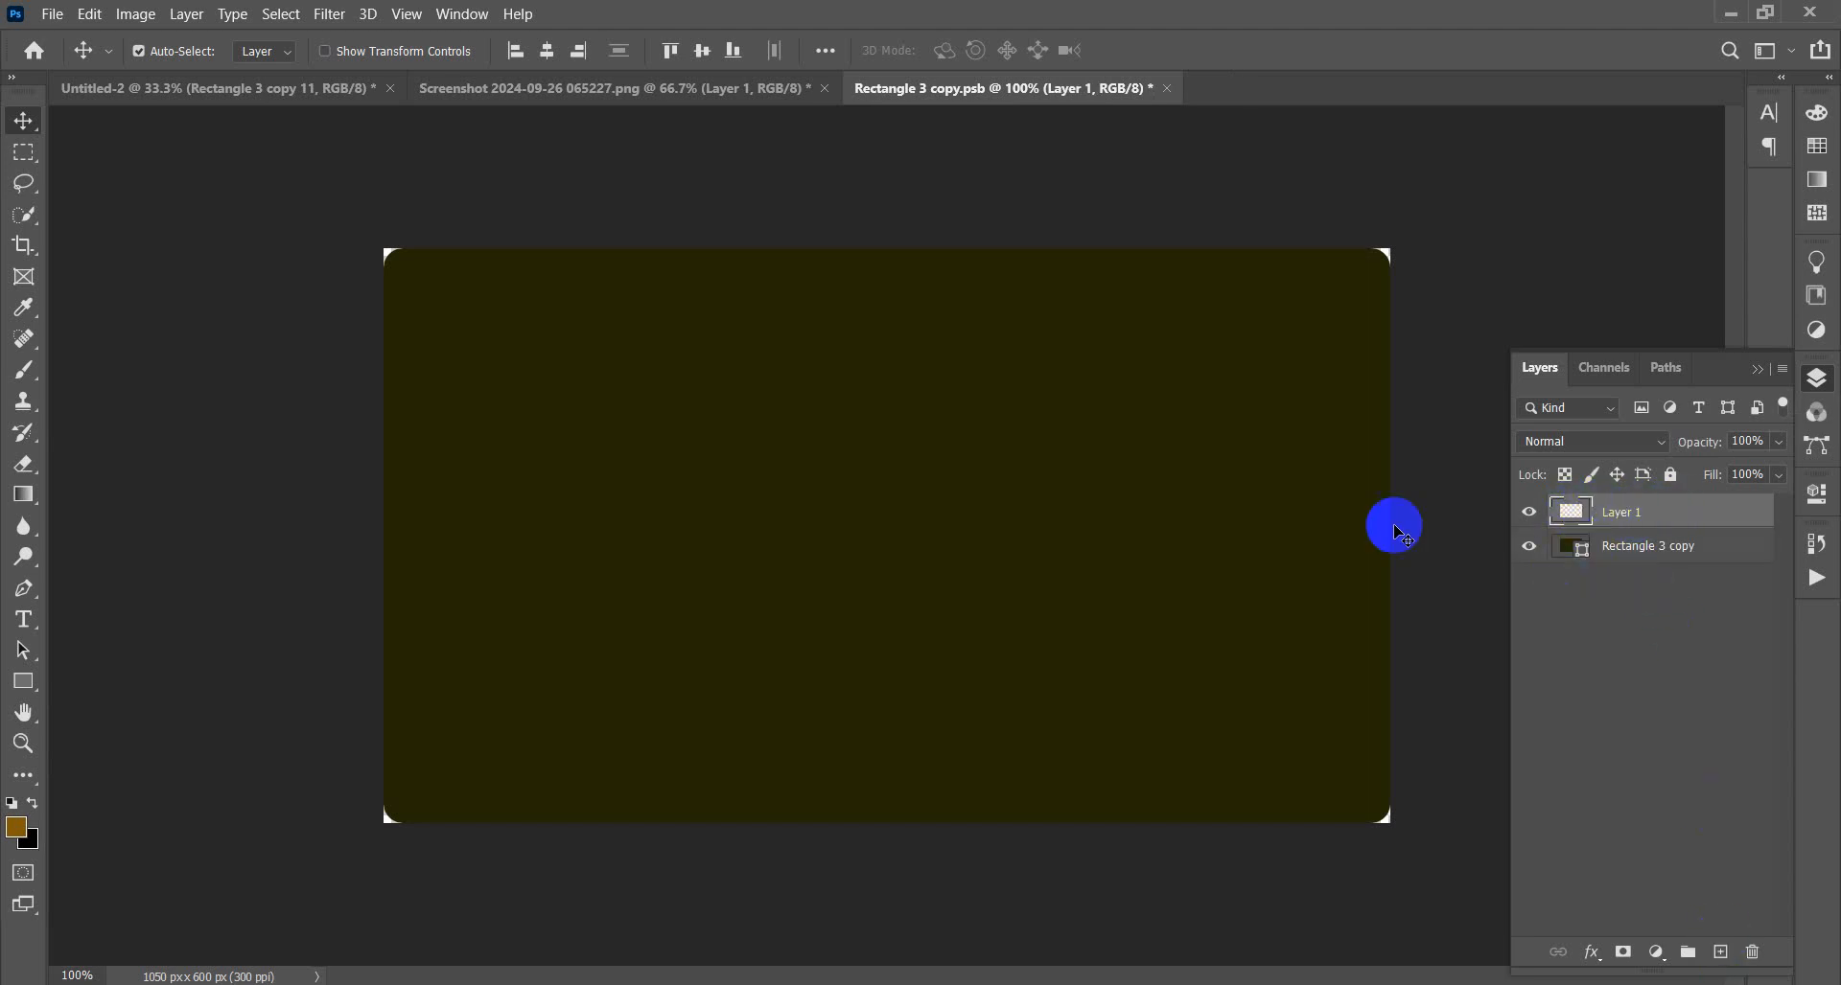
pyautogui.click(707, 88)
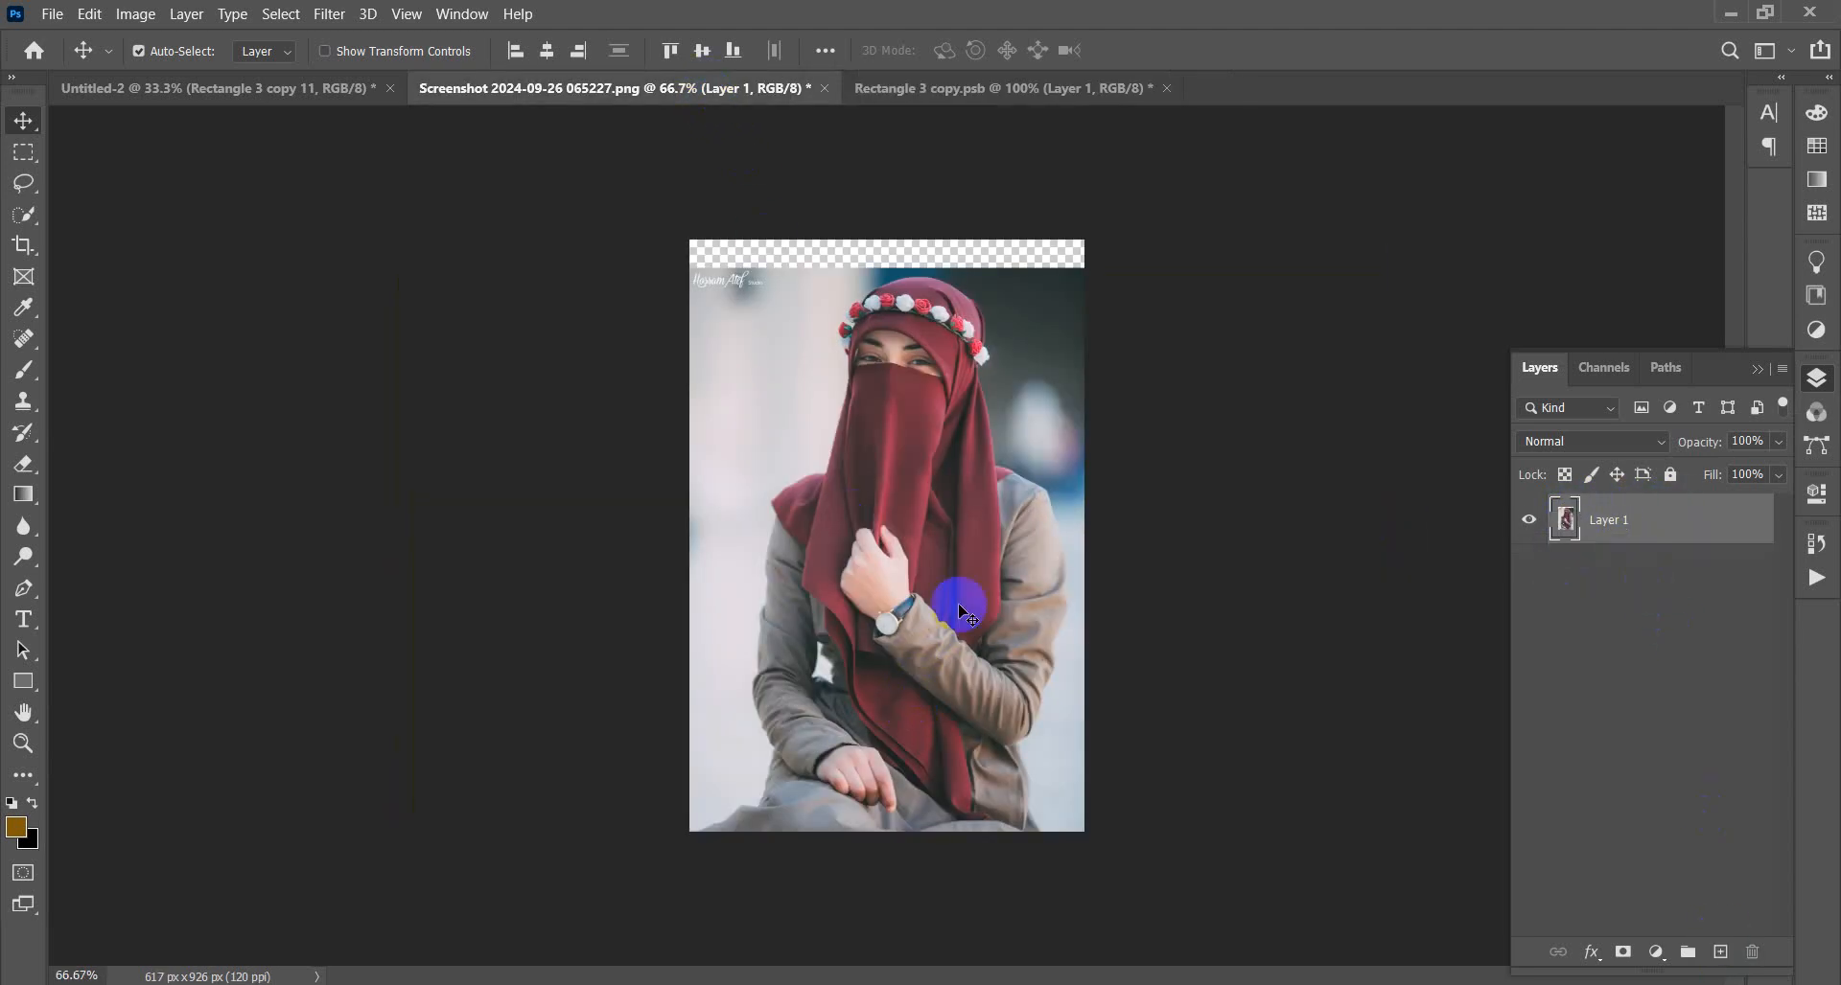
pyautogui.moveTo(936, 677); pyautogui.dragTo(779, 617)
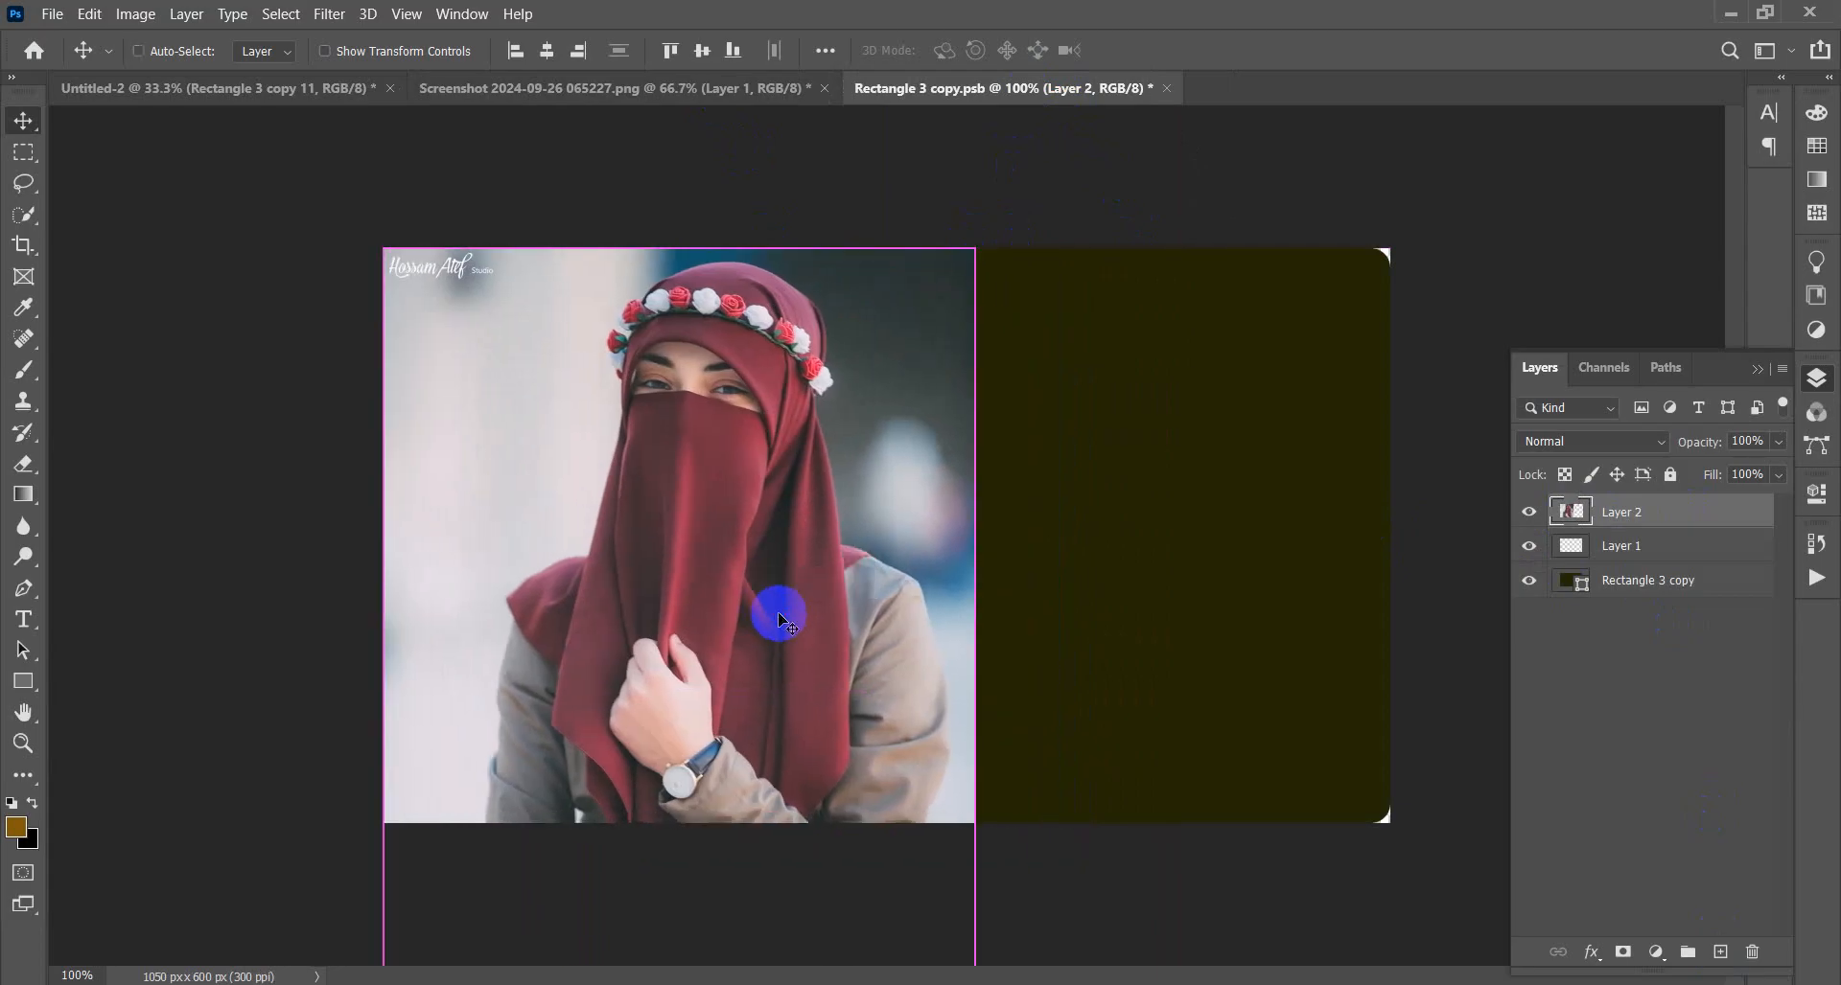
# - Stretch the portrait across the card's full width and enlarge it to about 207.94% width and 122.14% height
pyautogui.hotkey('ctrl', 't')
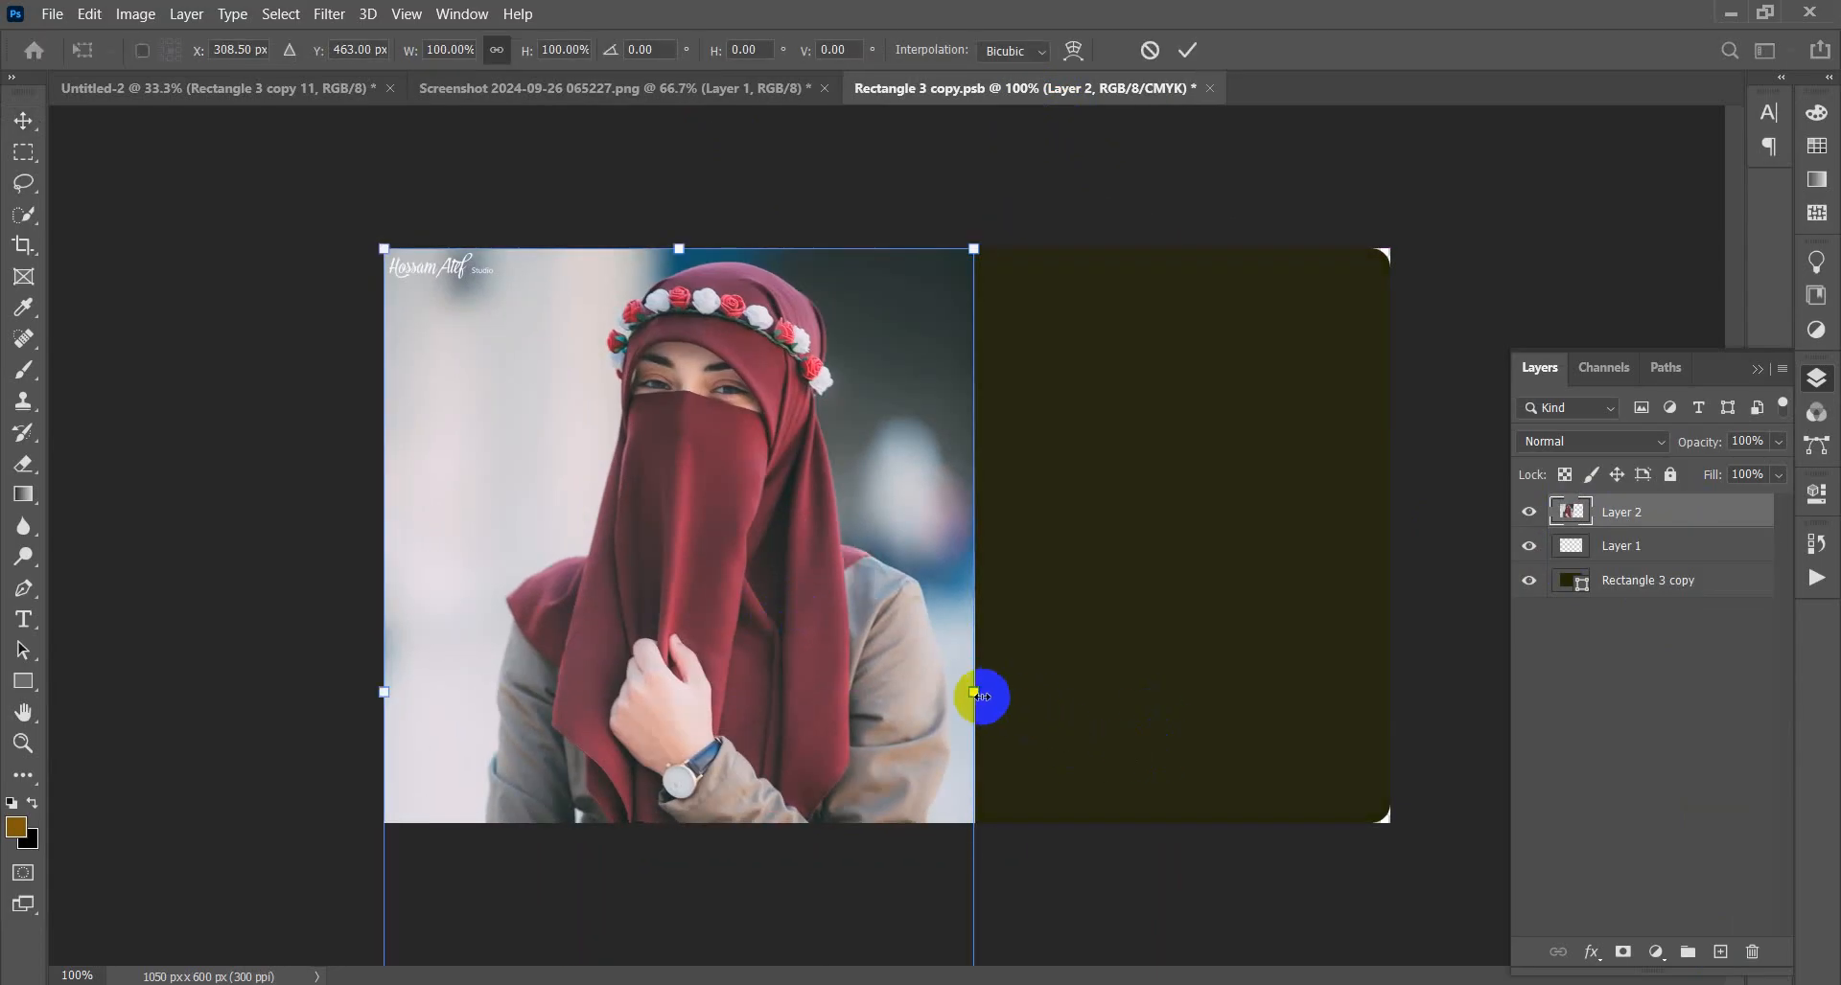
pyautogui.moveTo(978, 697); pyautogui.dragTo(1388, 742)
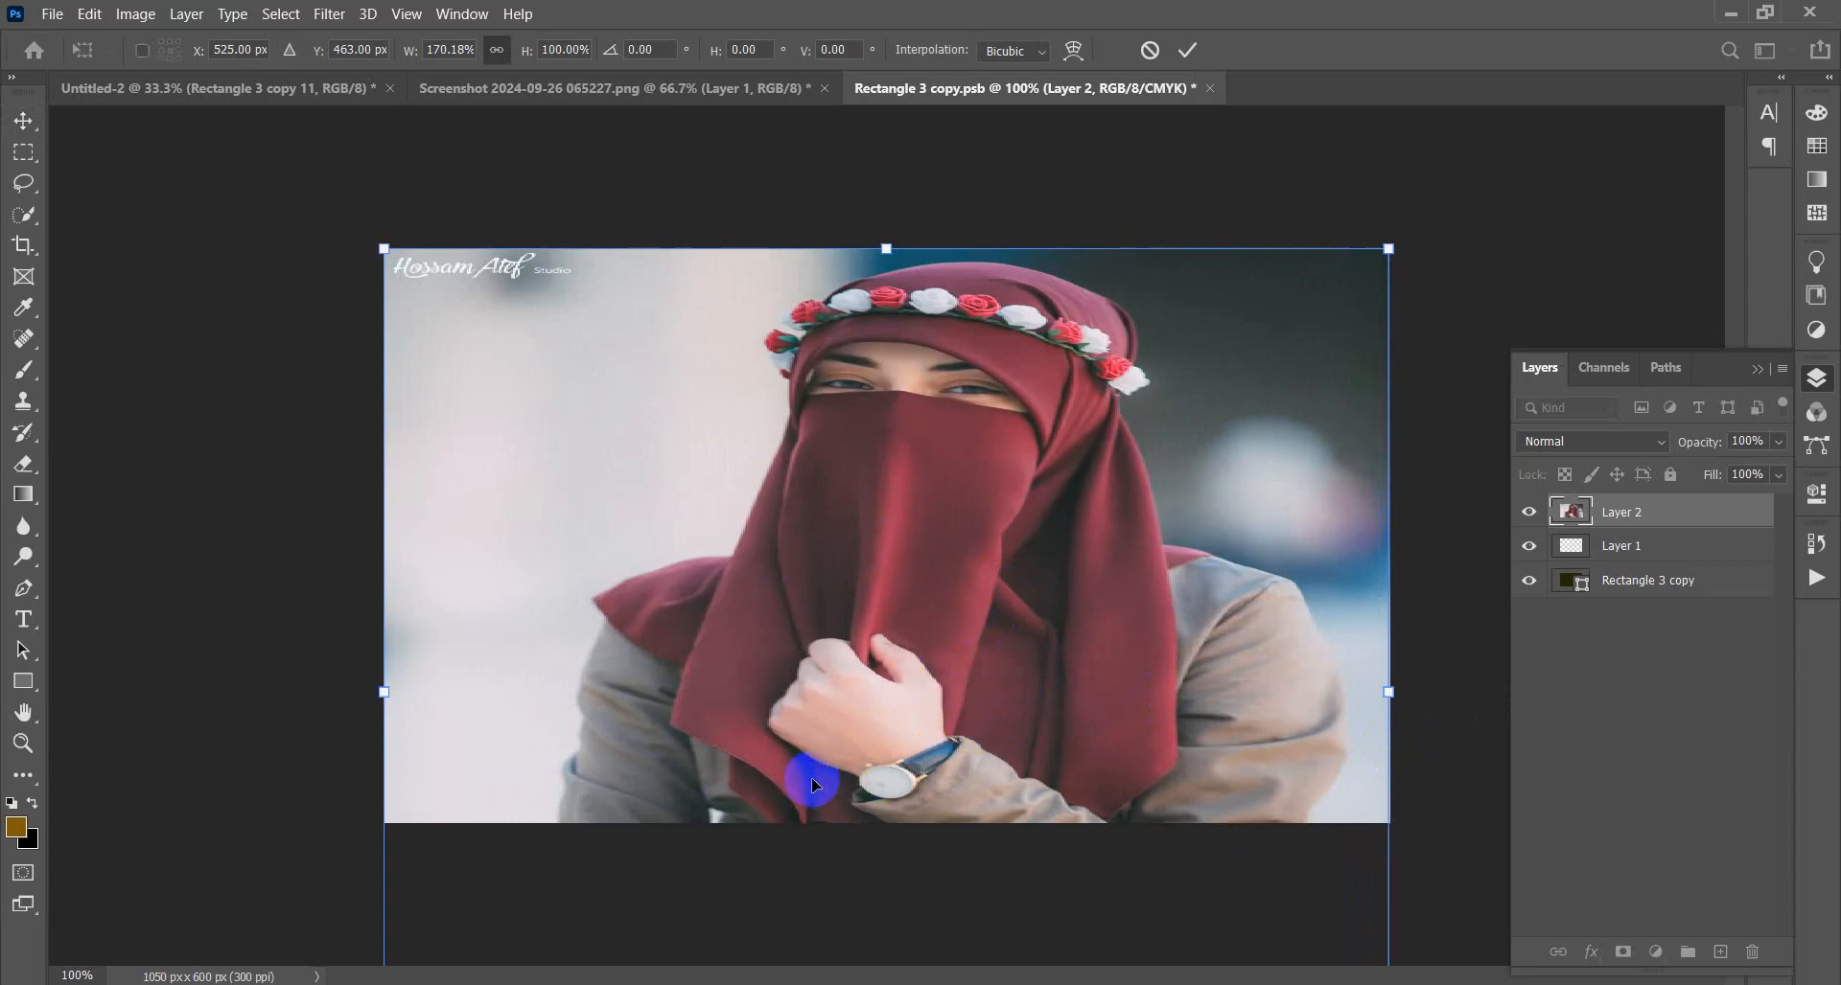
pyautogui.scroll(-2, 765, 690)
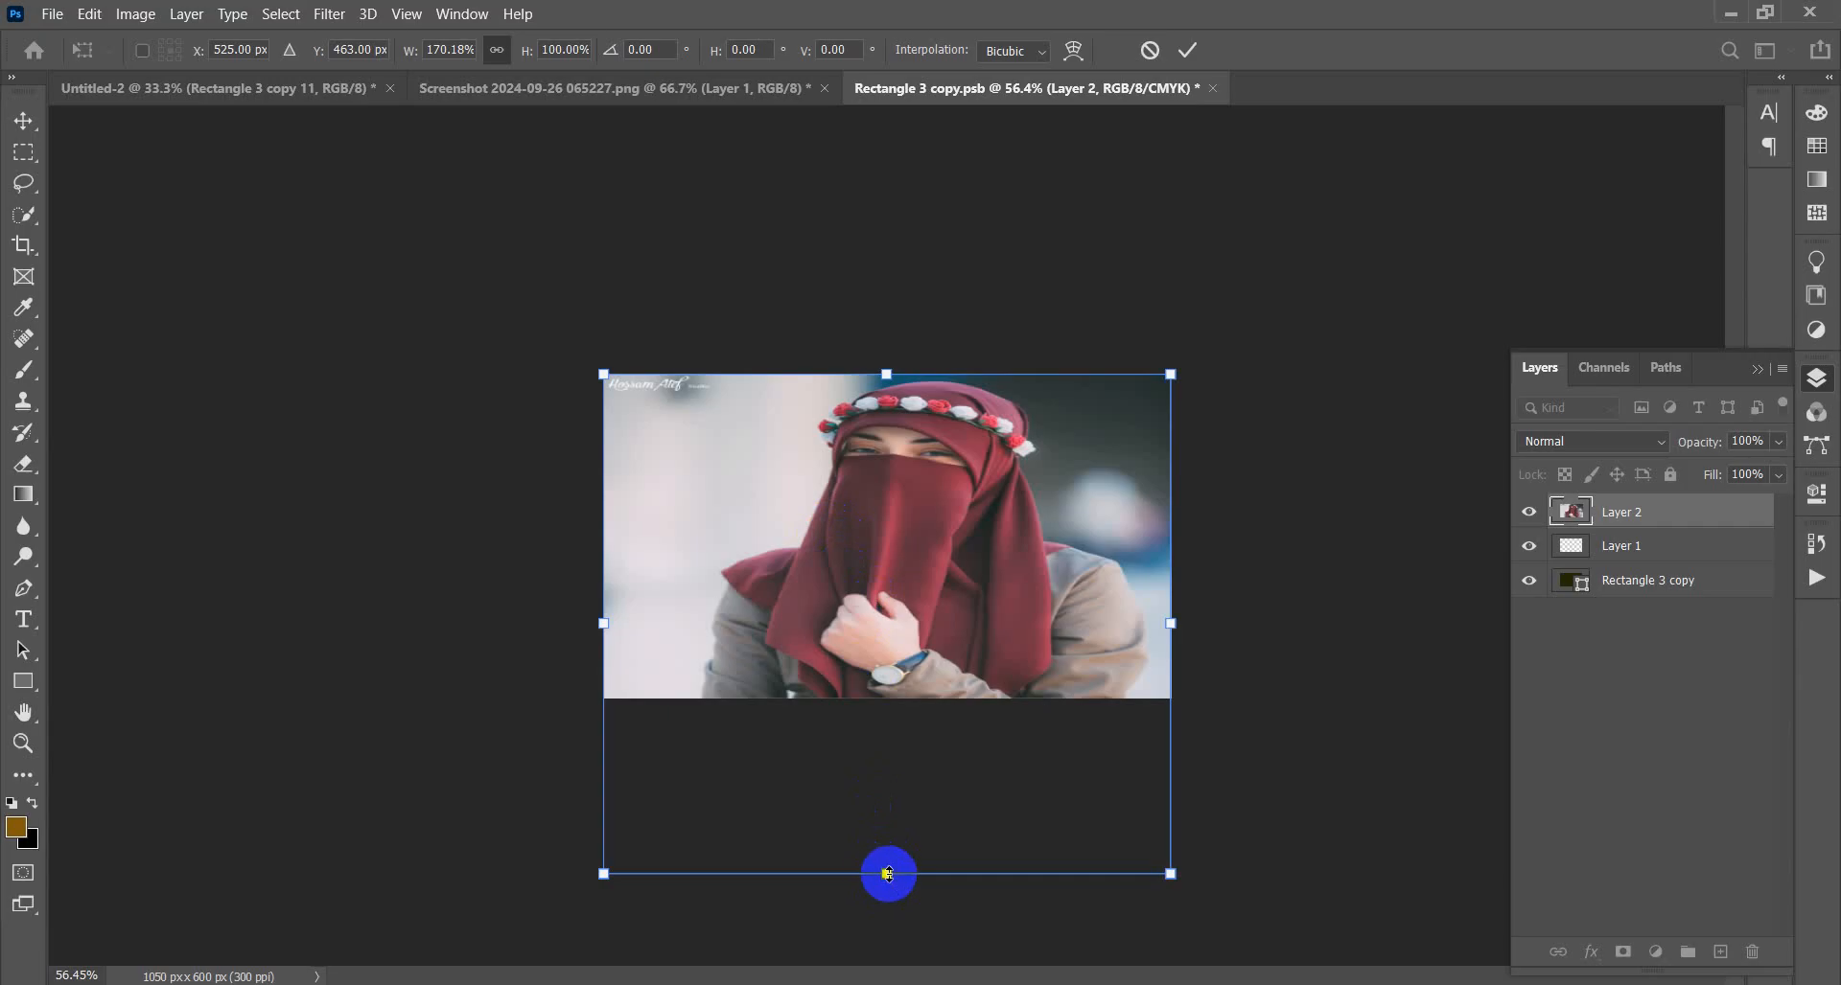
pyautogui.moveTo(889, 875); pyautogui.dragTo(970, 964)
pyautogui.moveTo(884, 376)
pyautogui.mouseDown()
pyautogui.moveTo(908, 279)
pyautogui.moveTo(902, 394)
pyautogui.moveTo(890, 374)
pyautogui.mouseUp()
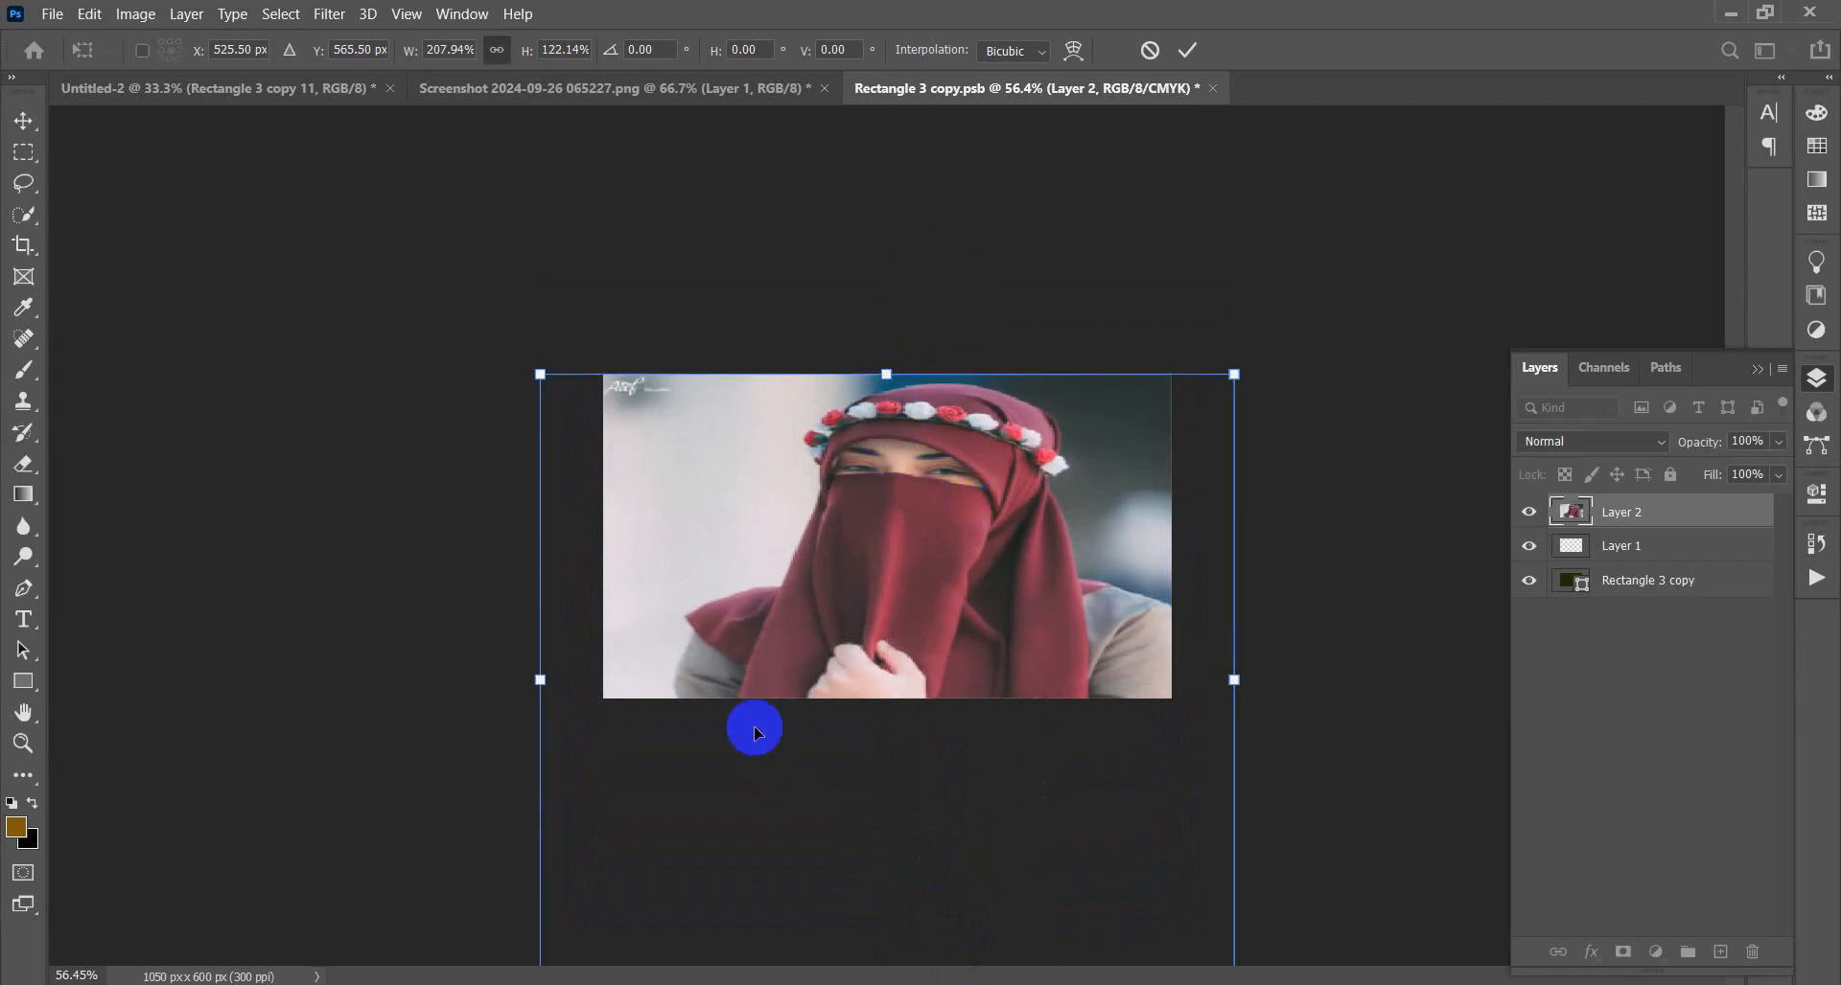
pyautogui.scroll(-2, 804, 696)
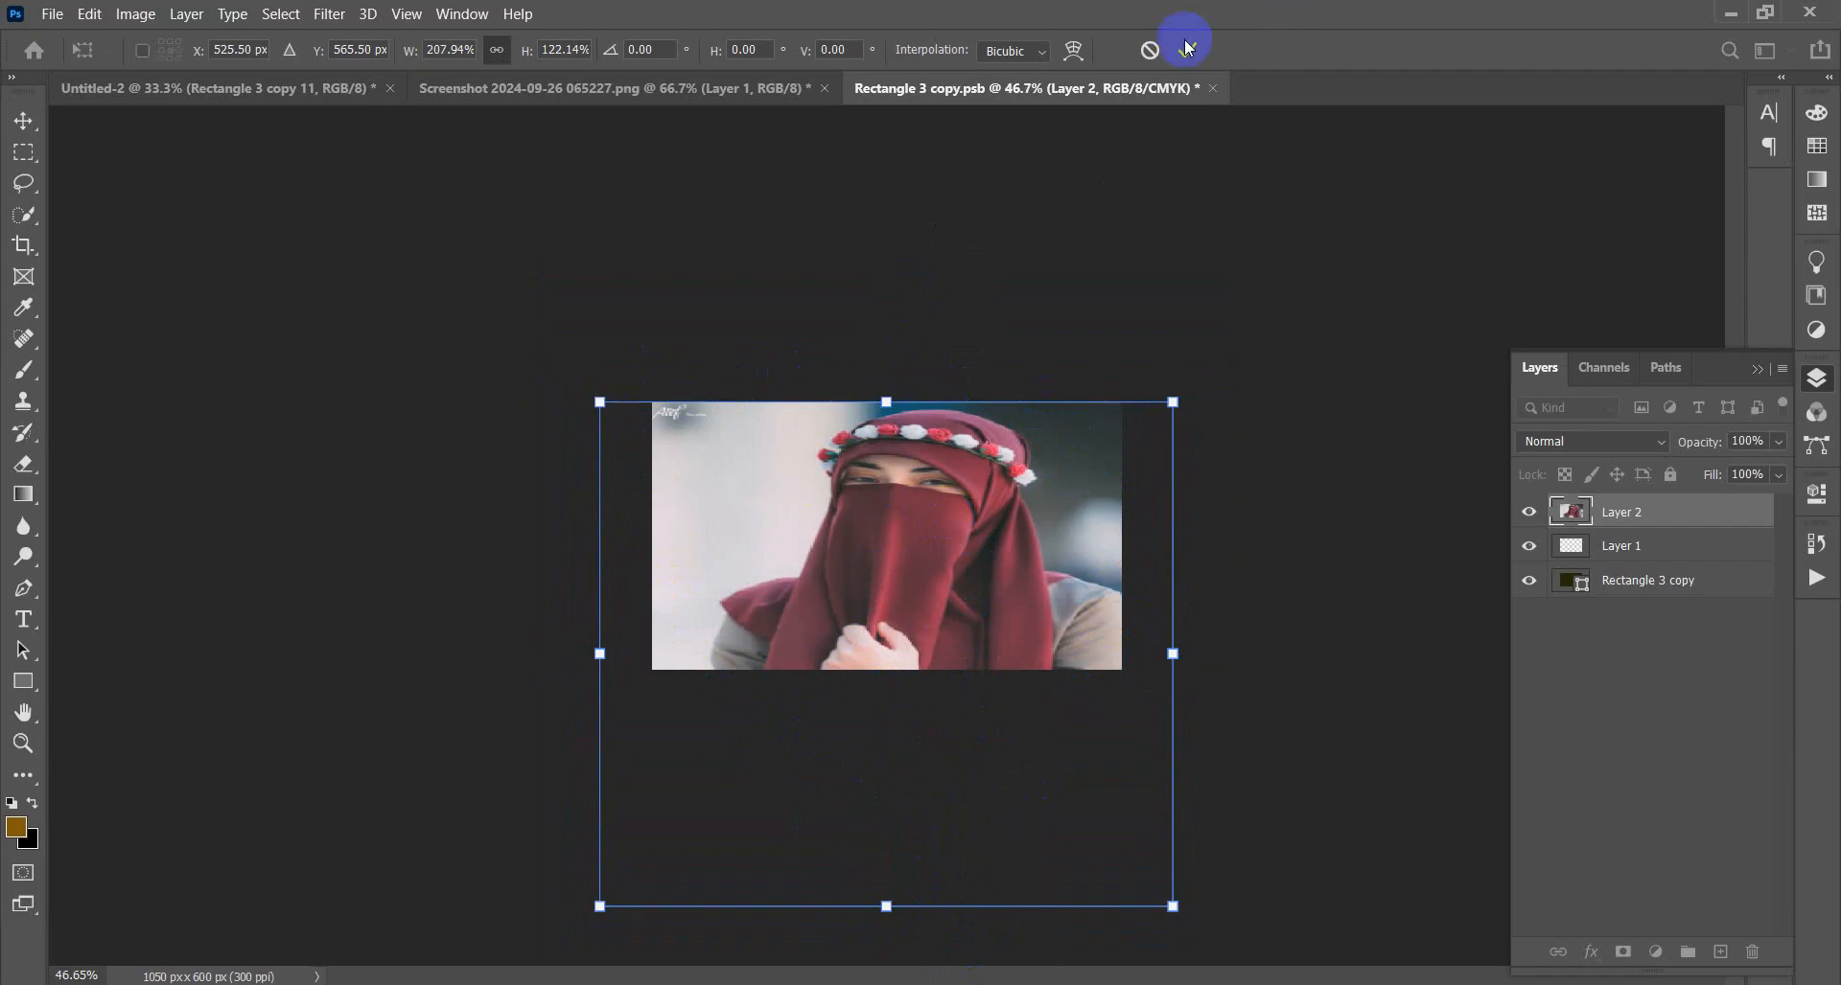
# - Delete the empty Layer 1 between the portrait and the rectangle, and select the portrait layer
pyautogui.click(1636, 554)
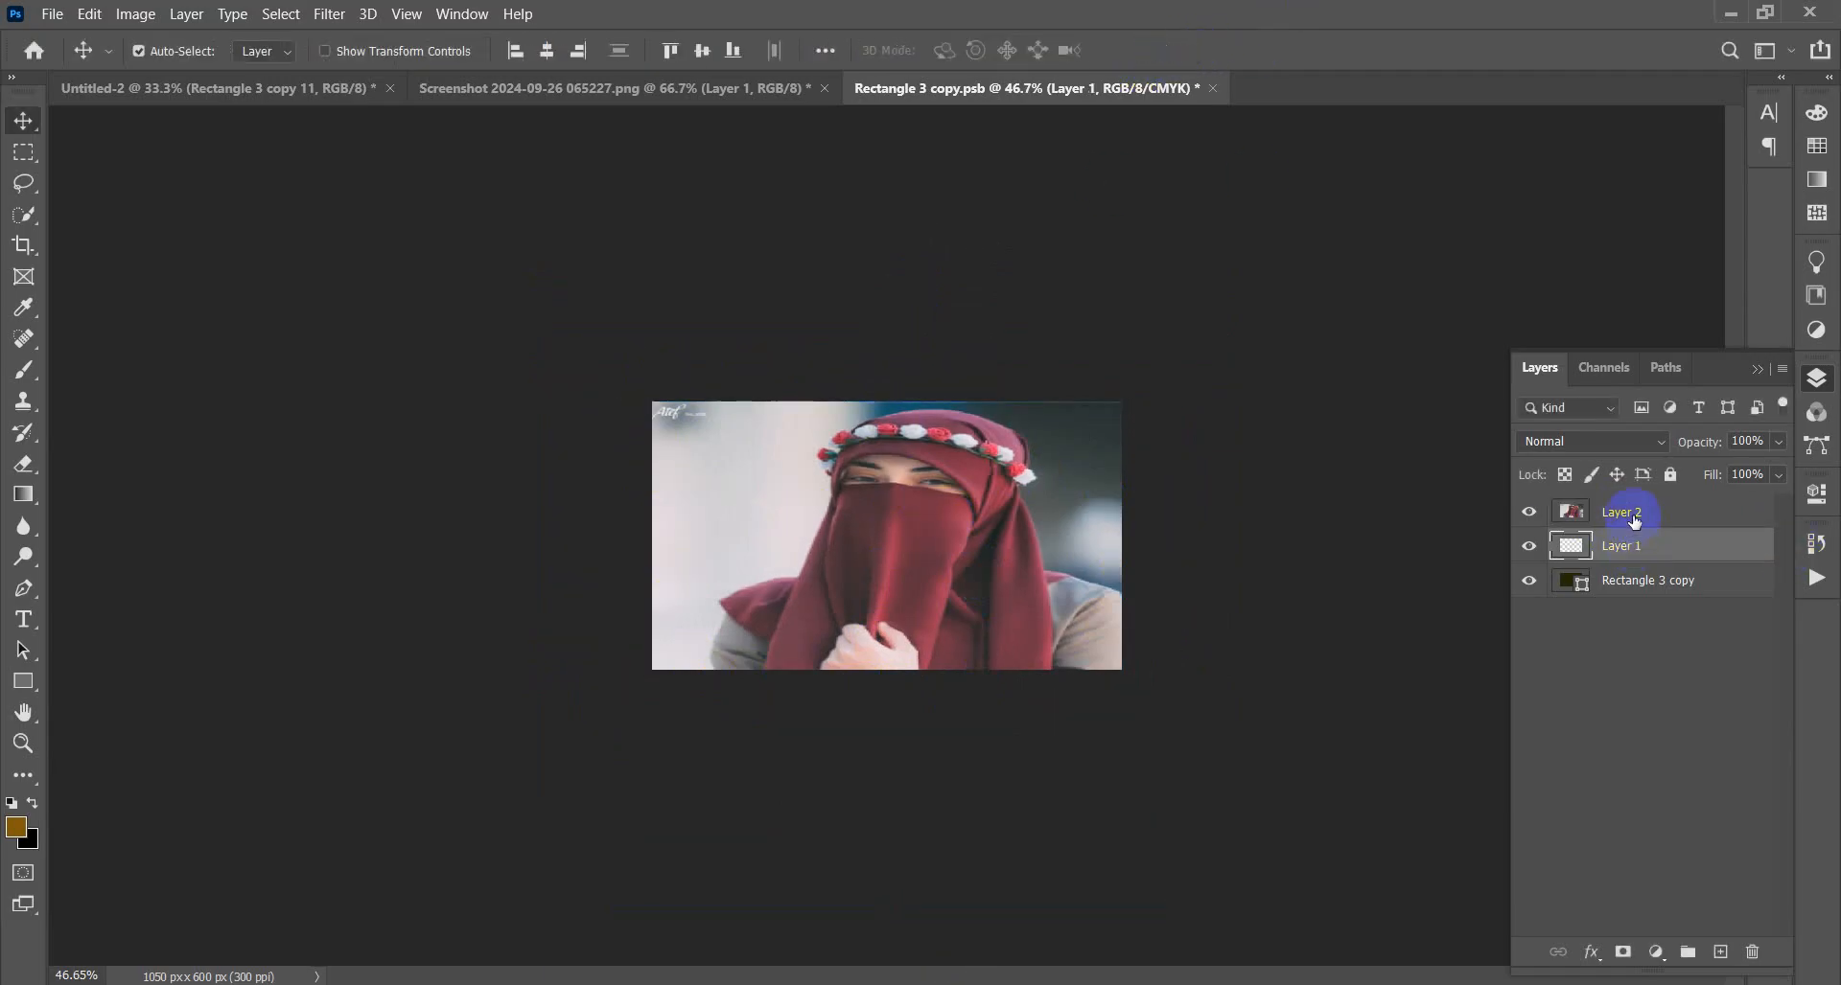
pyautogui.click(1666, 555)
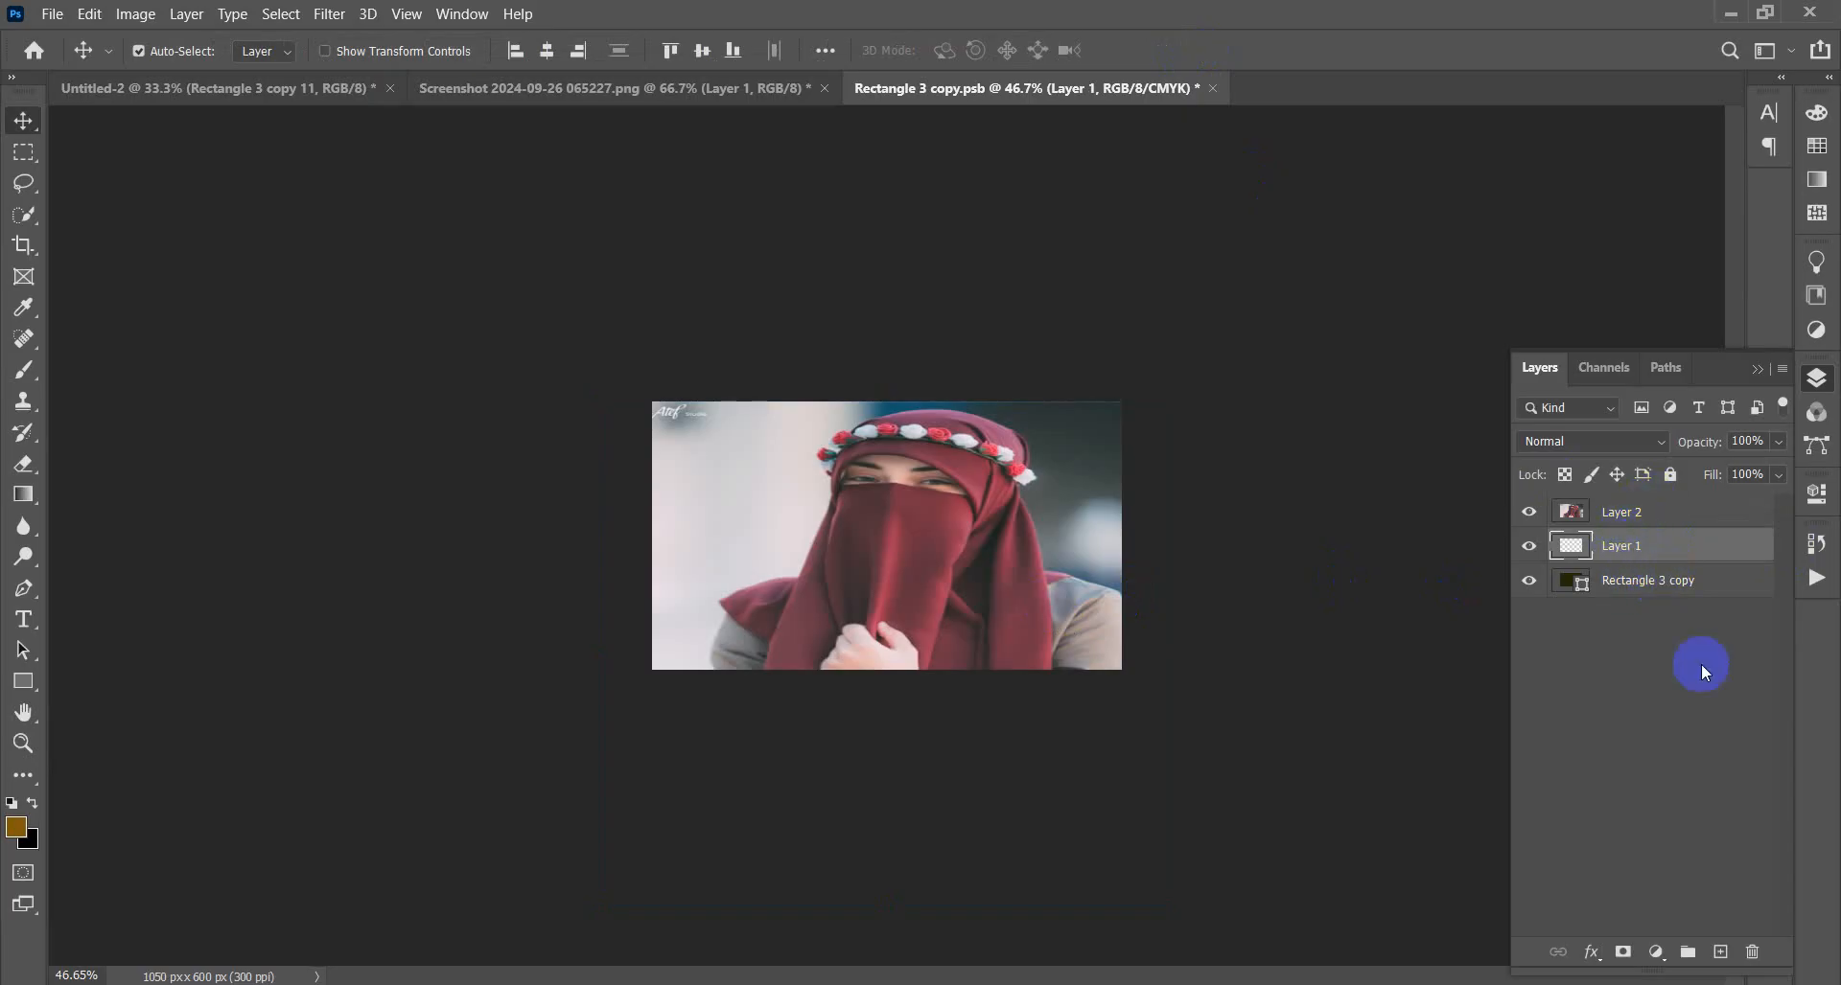
pyautogui.click(1752, 952)
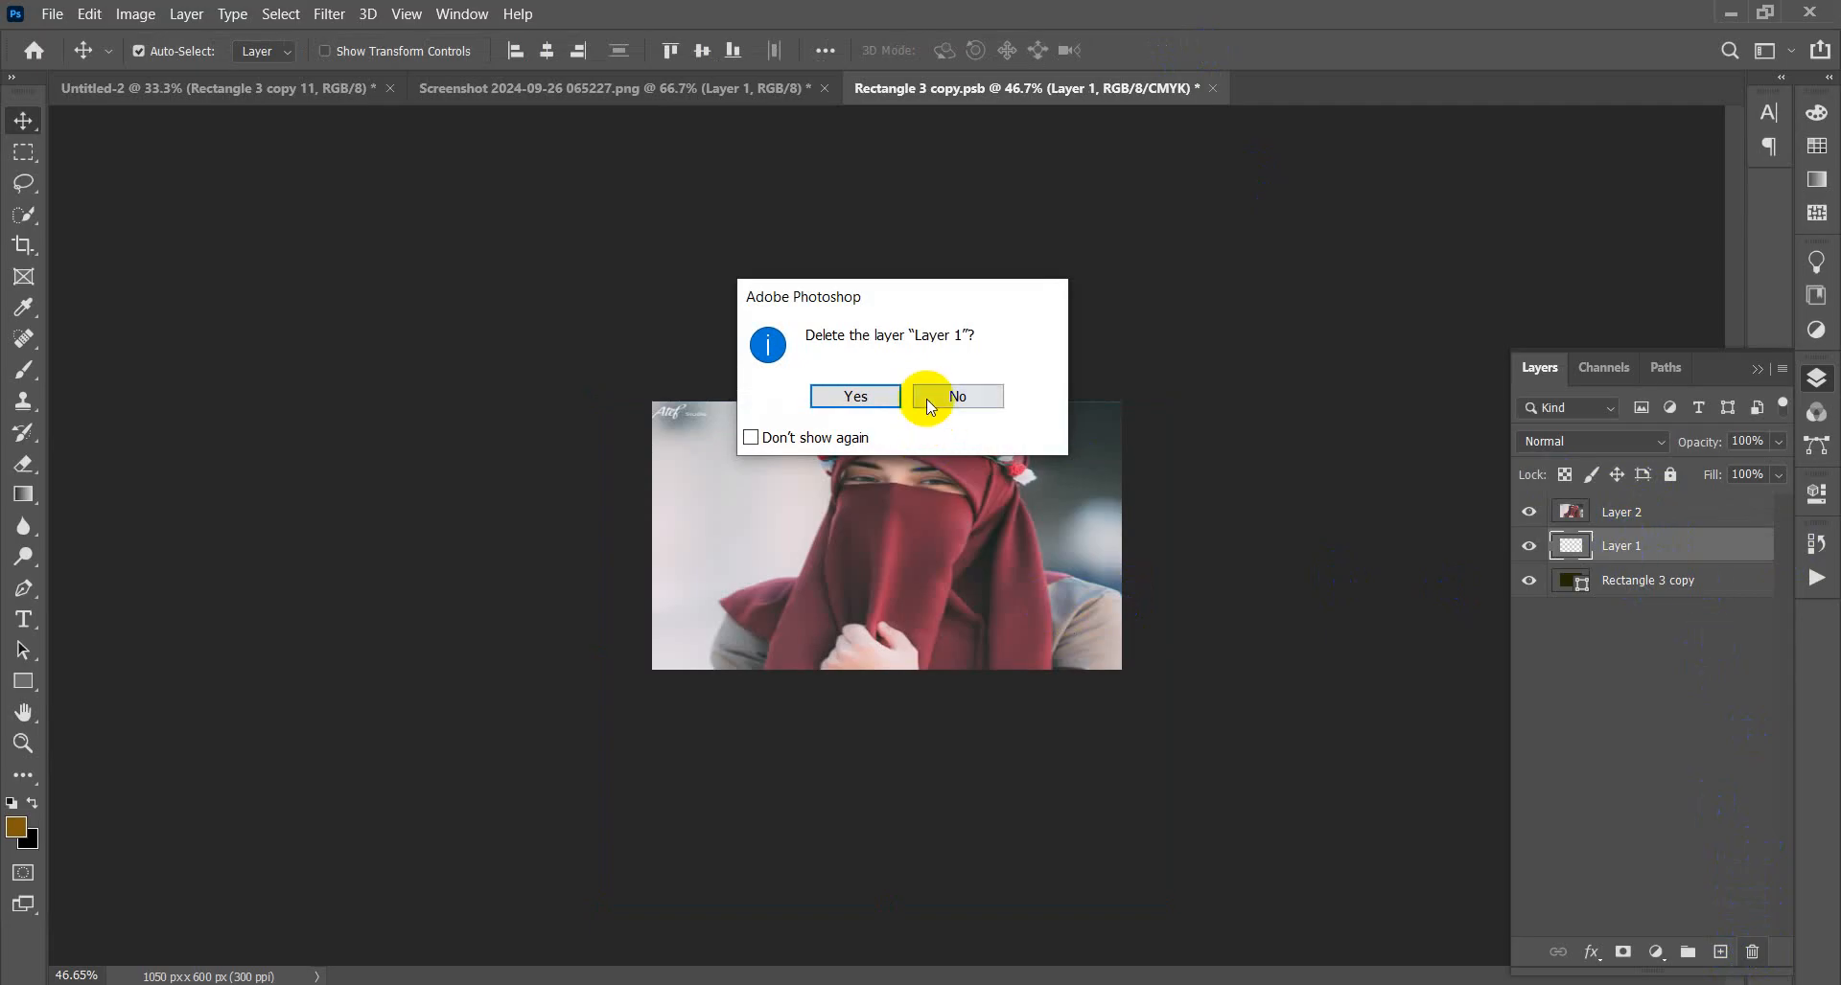
pyautogui.click(868, 397)
pyautogui.click(1638, 521)
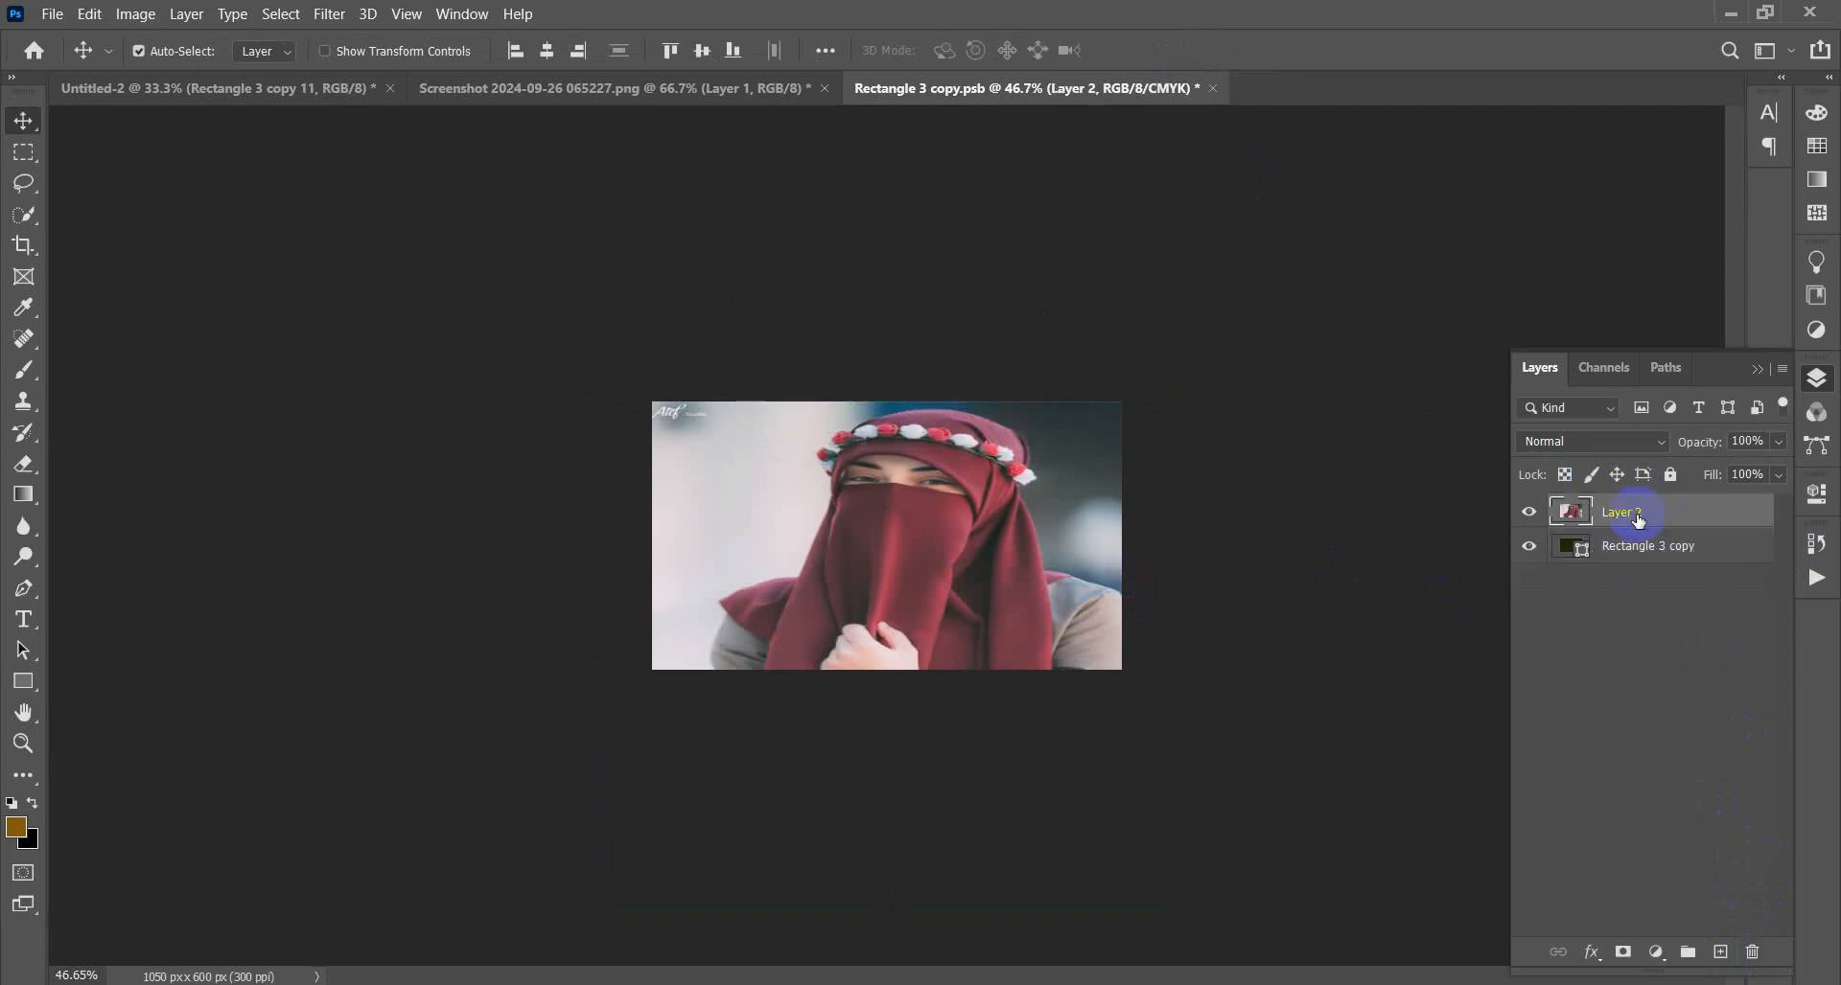
pyautogui.rightClick(1720, 517)
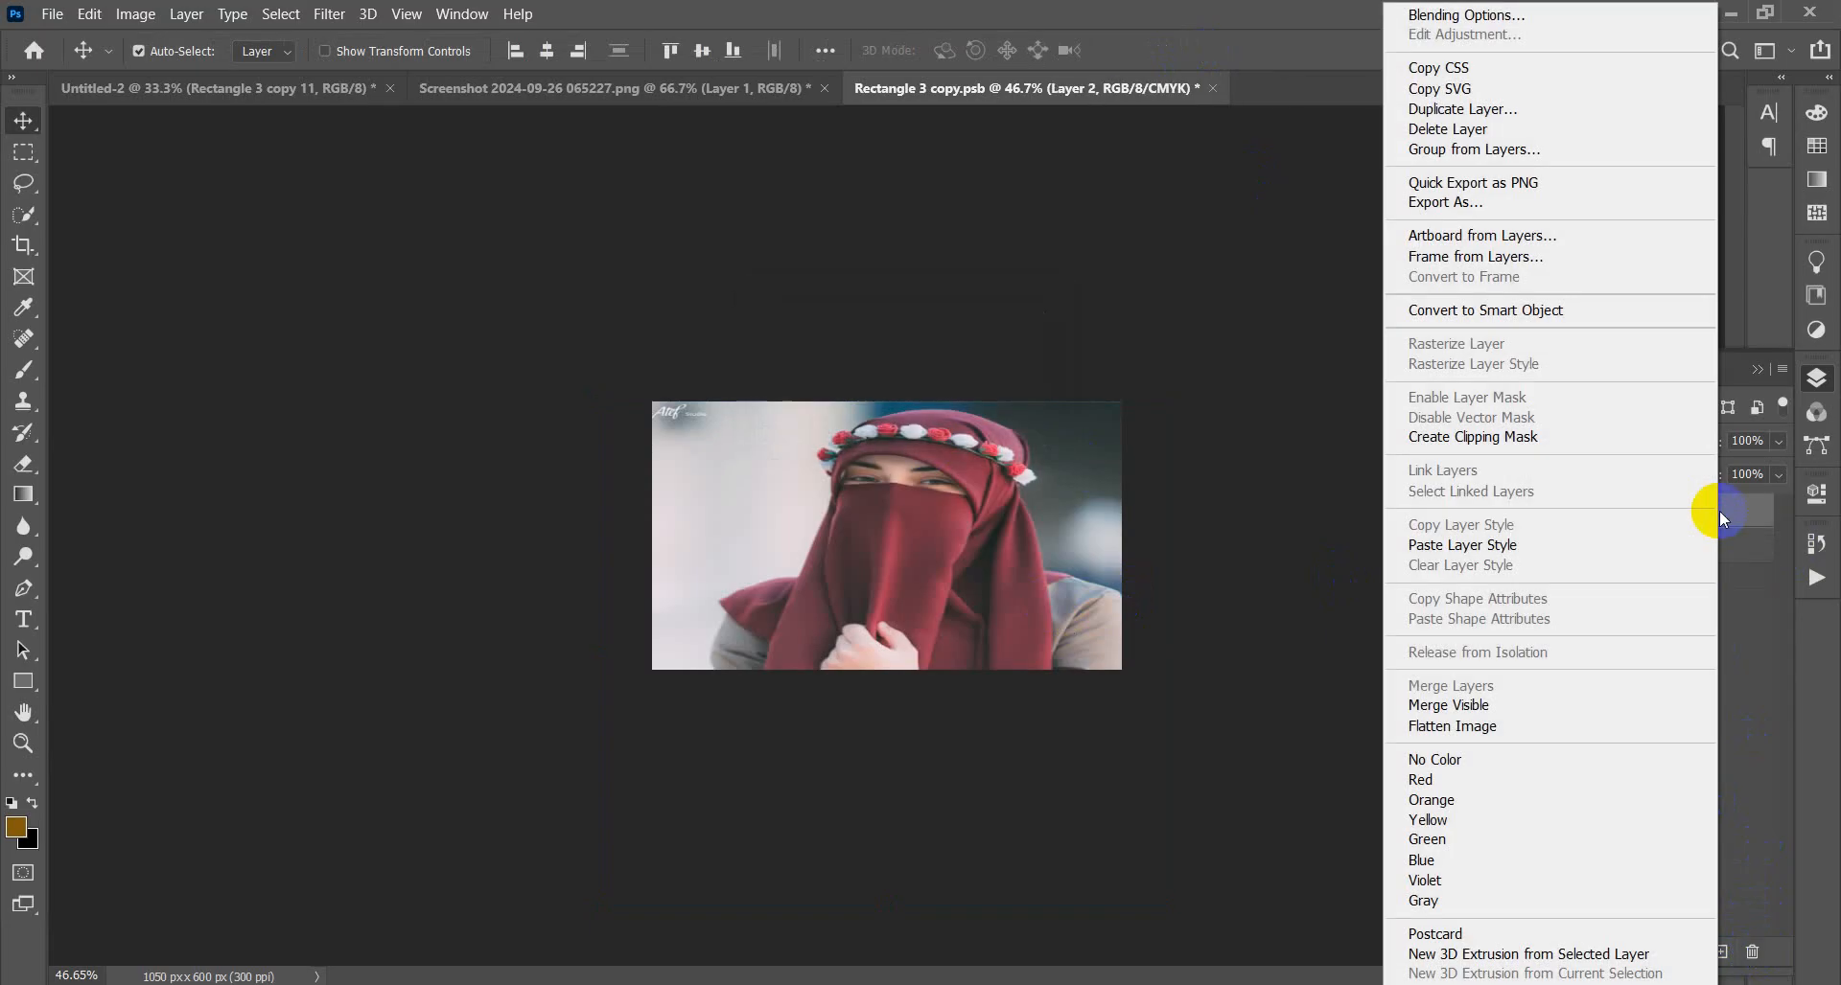
pyautogui.click(1736, 520)
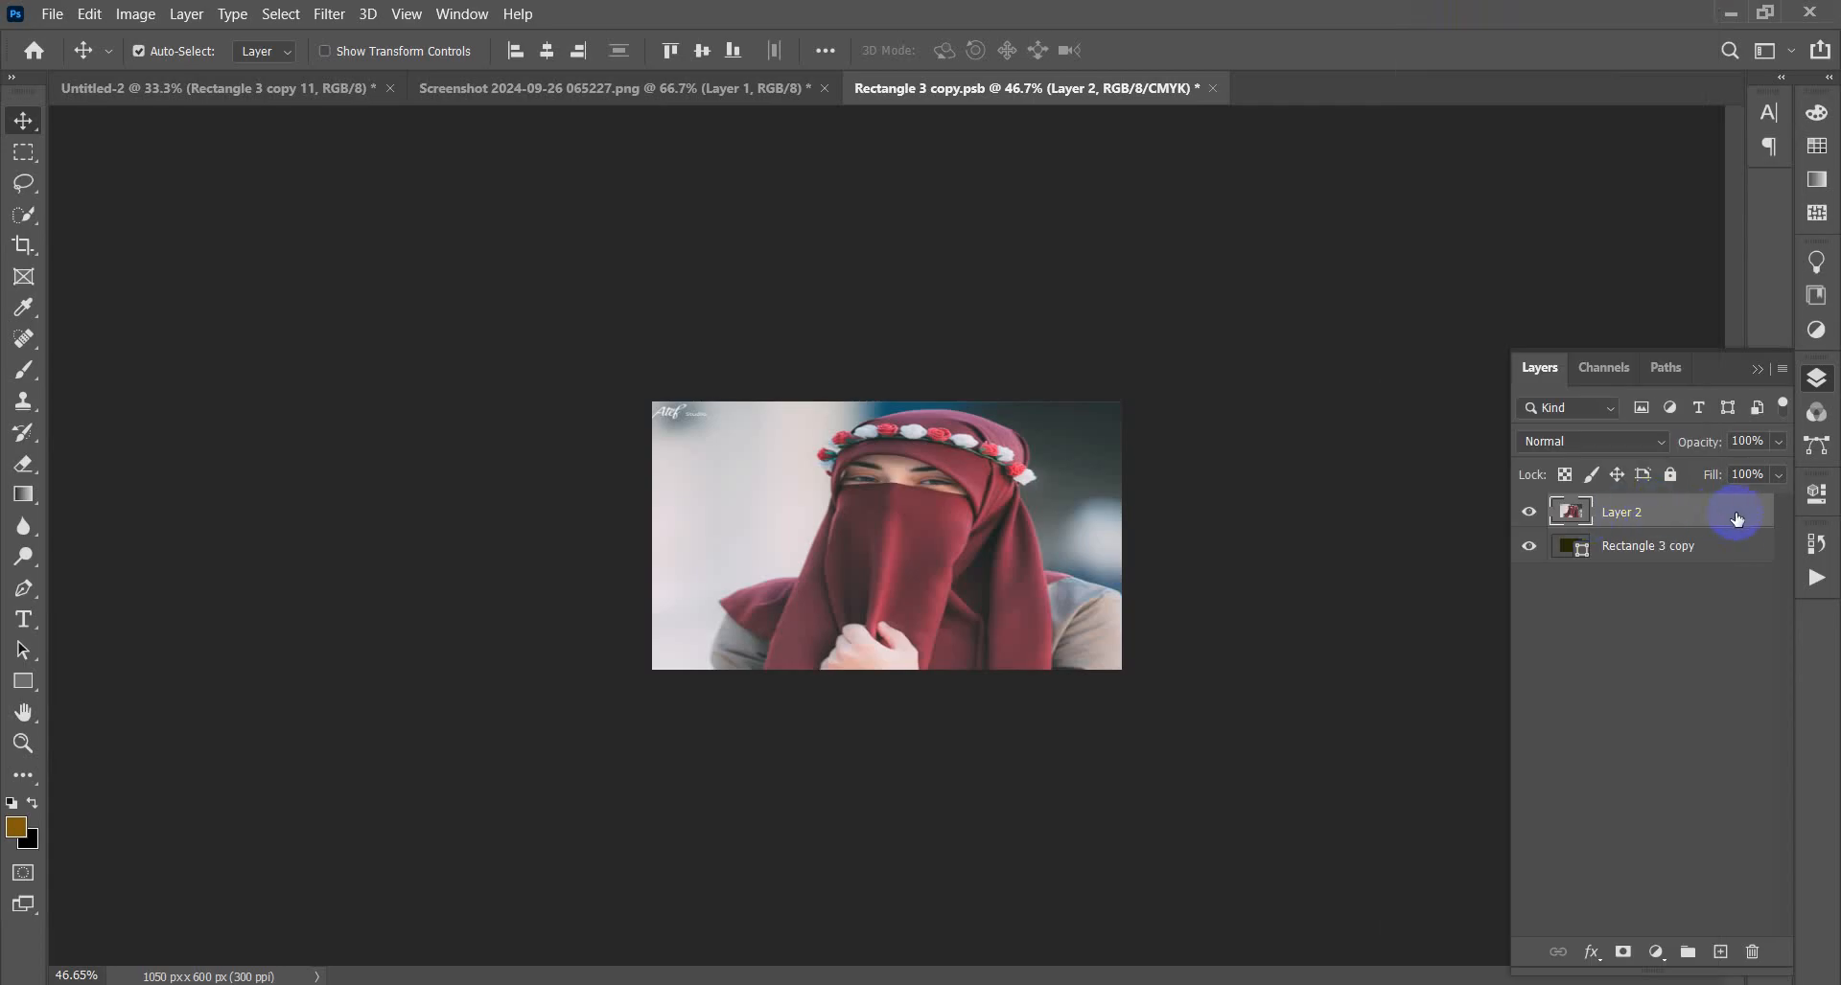
pyautogui.rightClick(1737, 519)
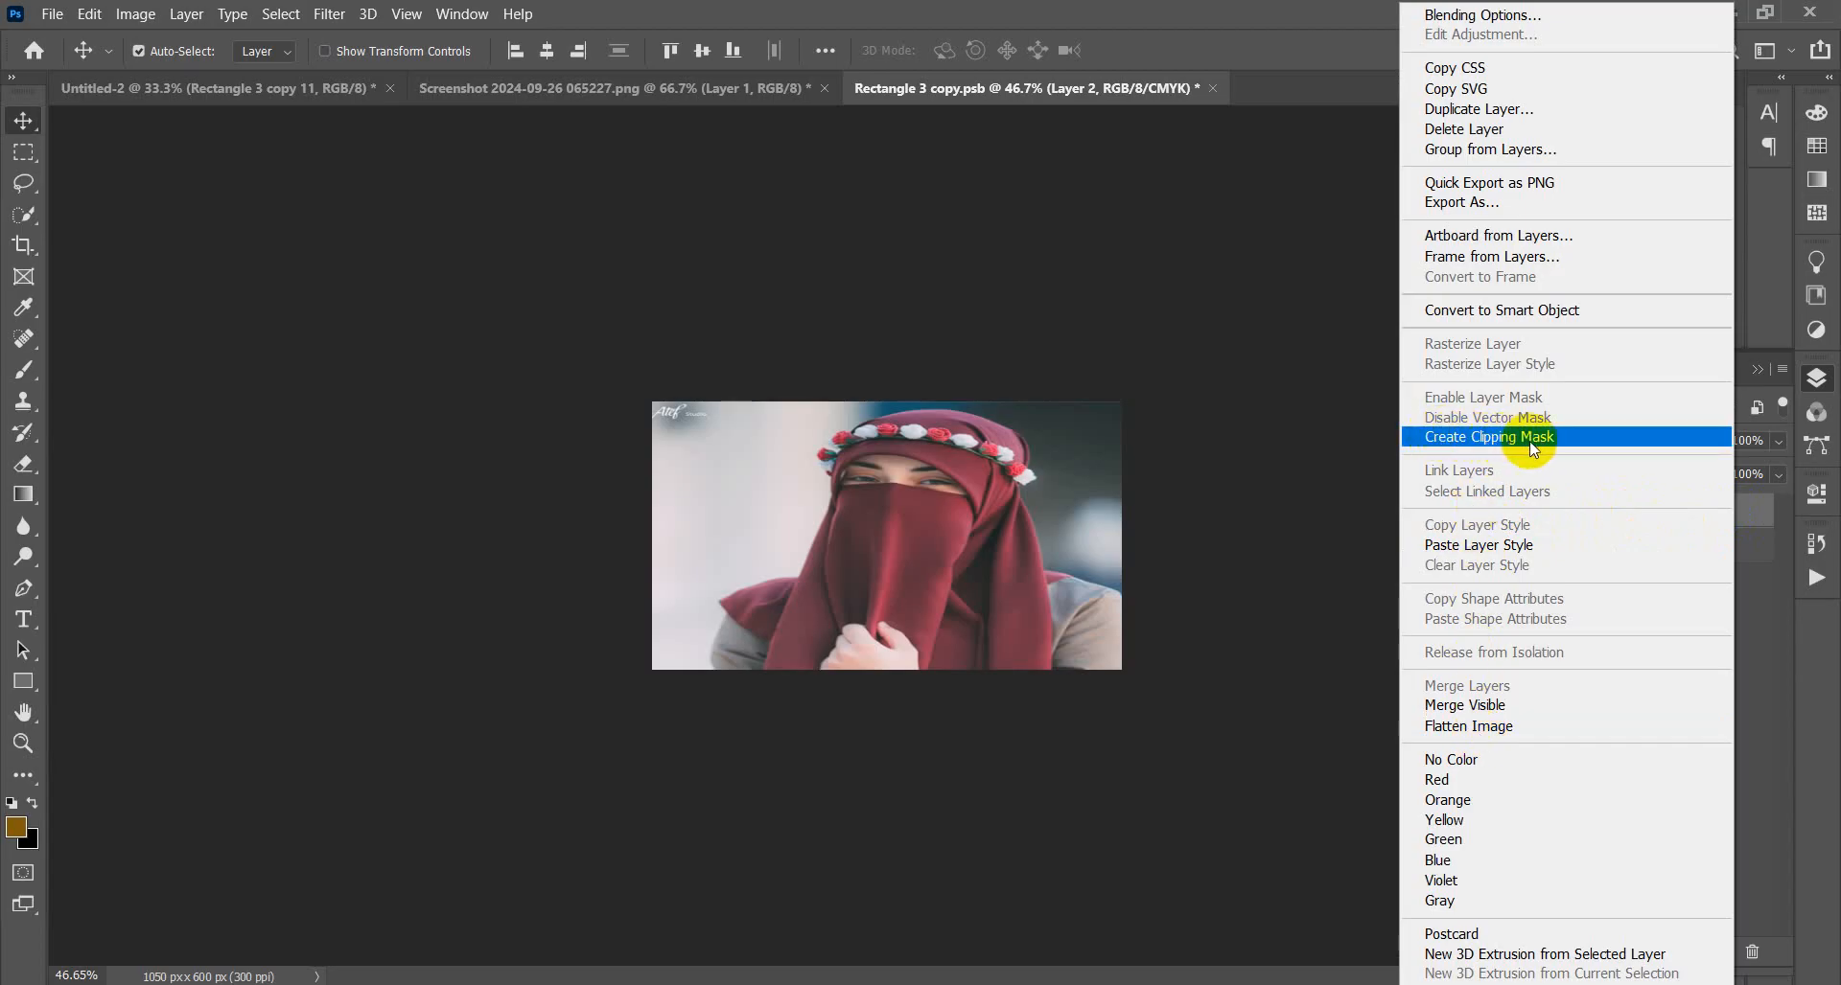
pyautogui.click(1556, 439)
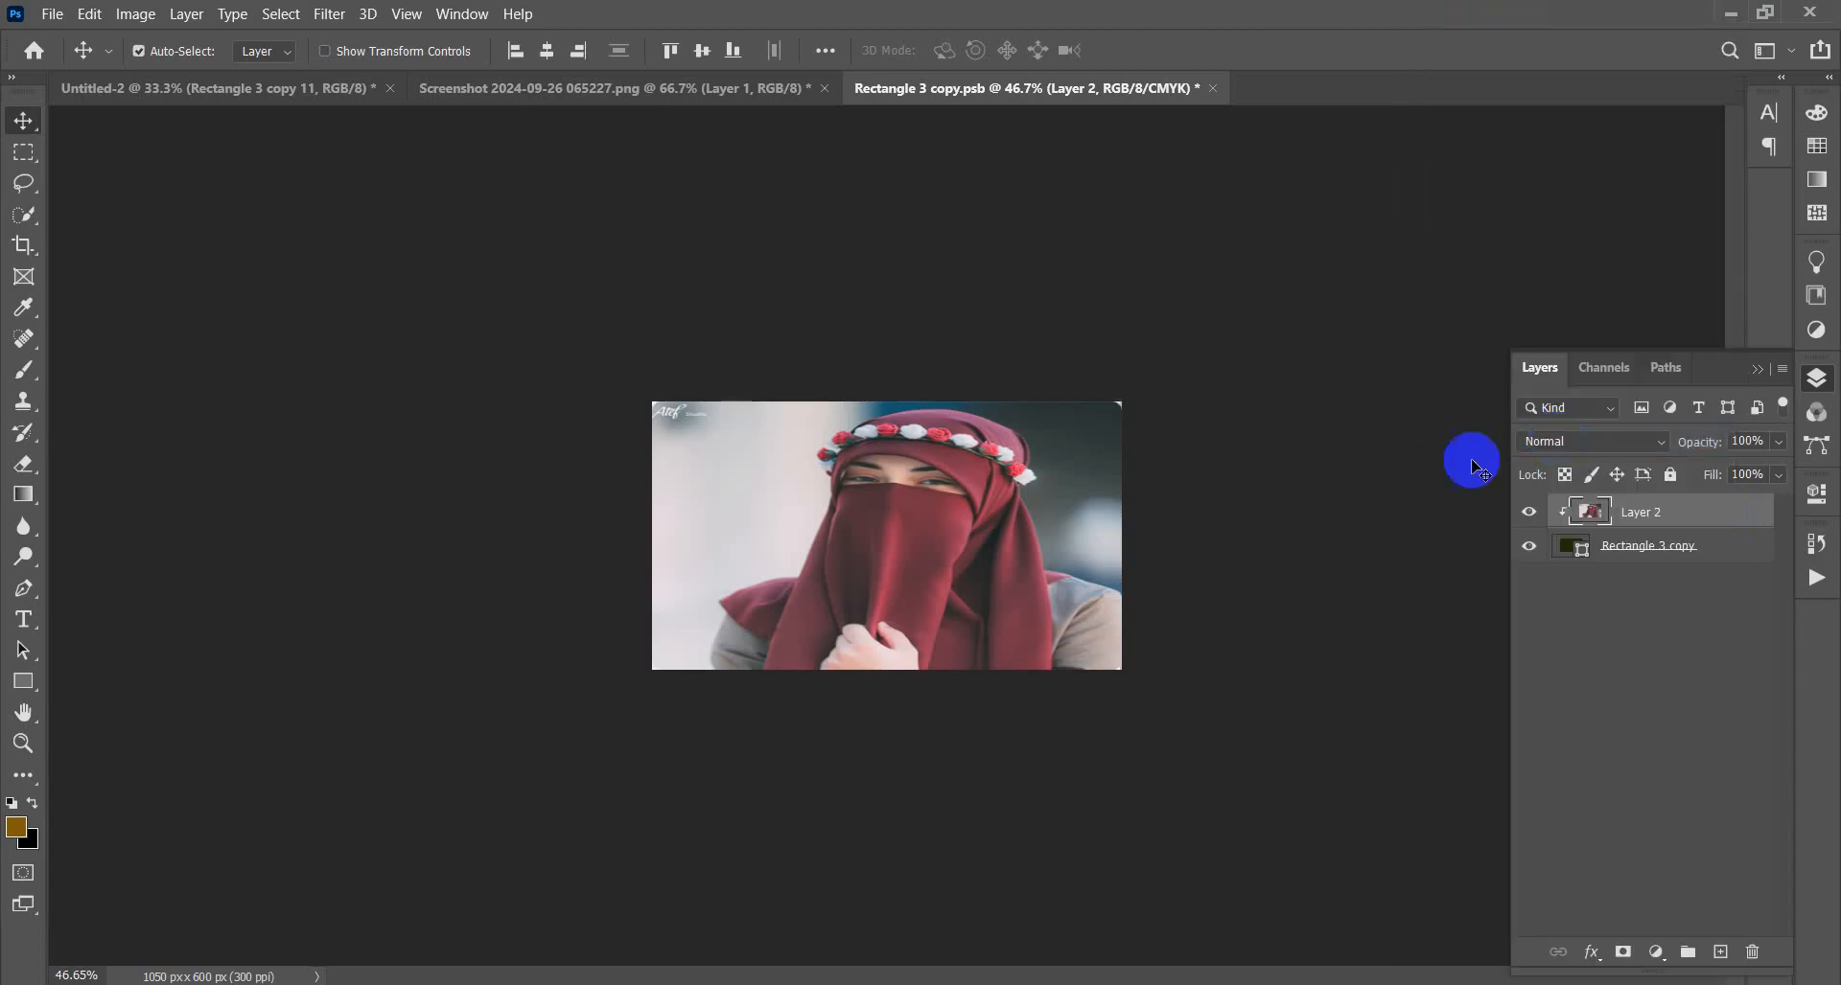
pyautogui.rightClick(1722, 518)
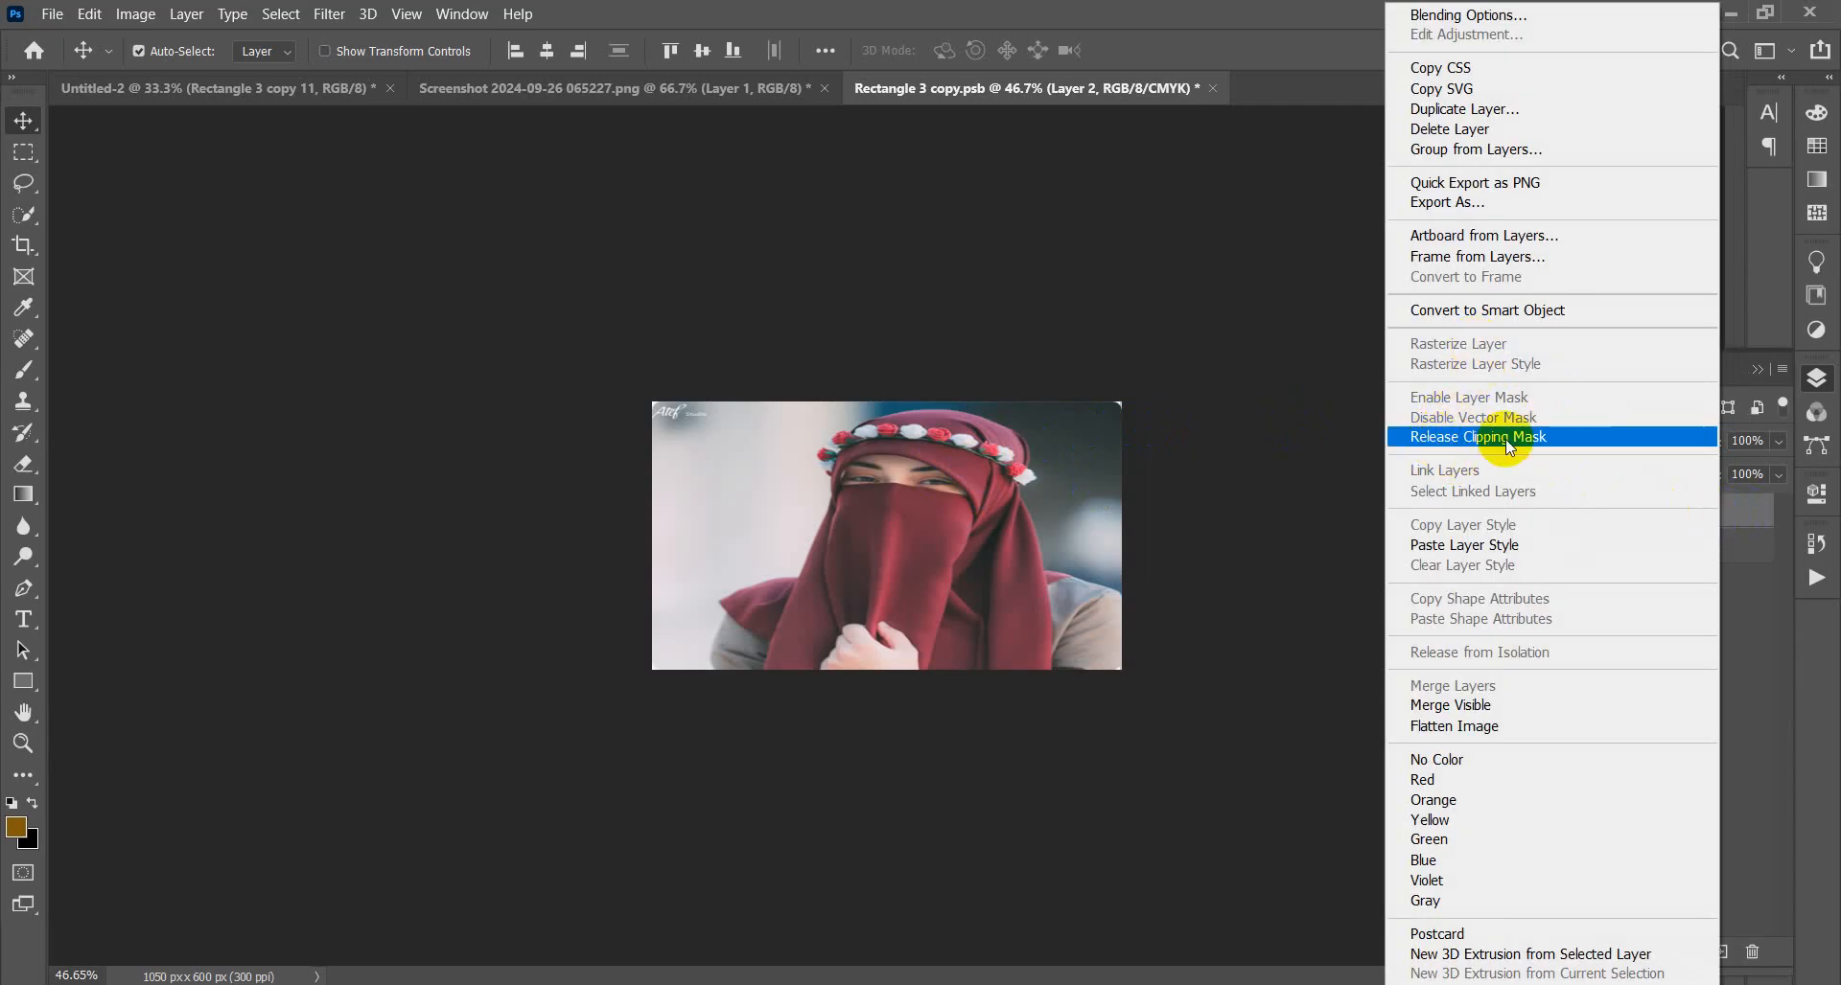
pyautogui.click(1438, 445)
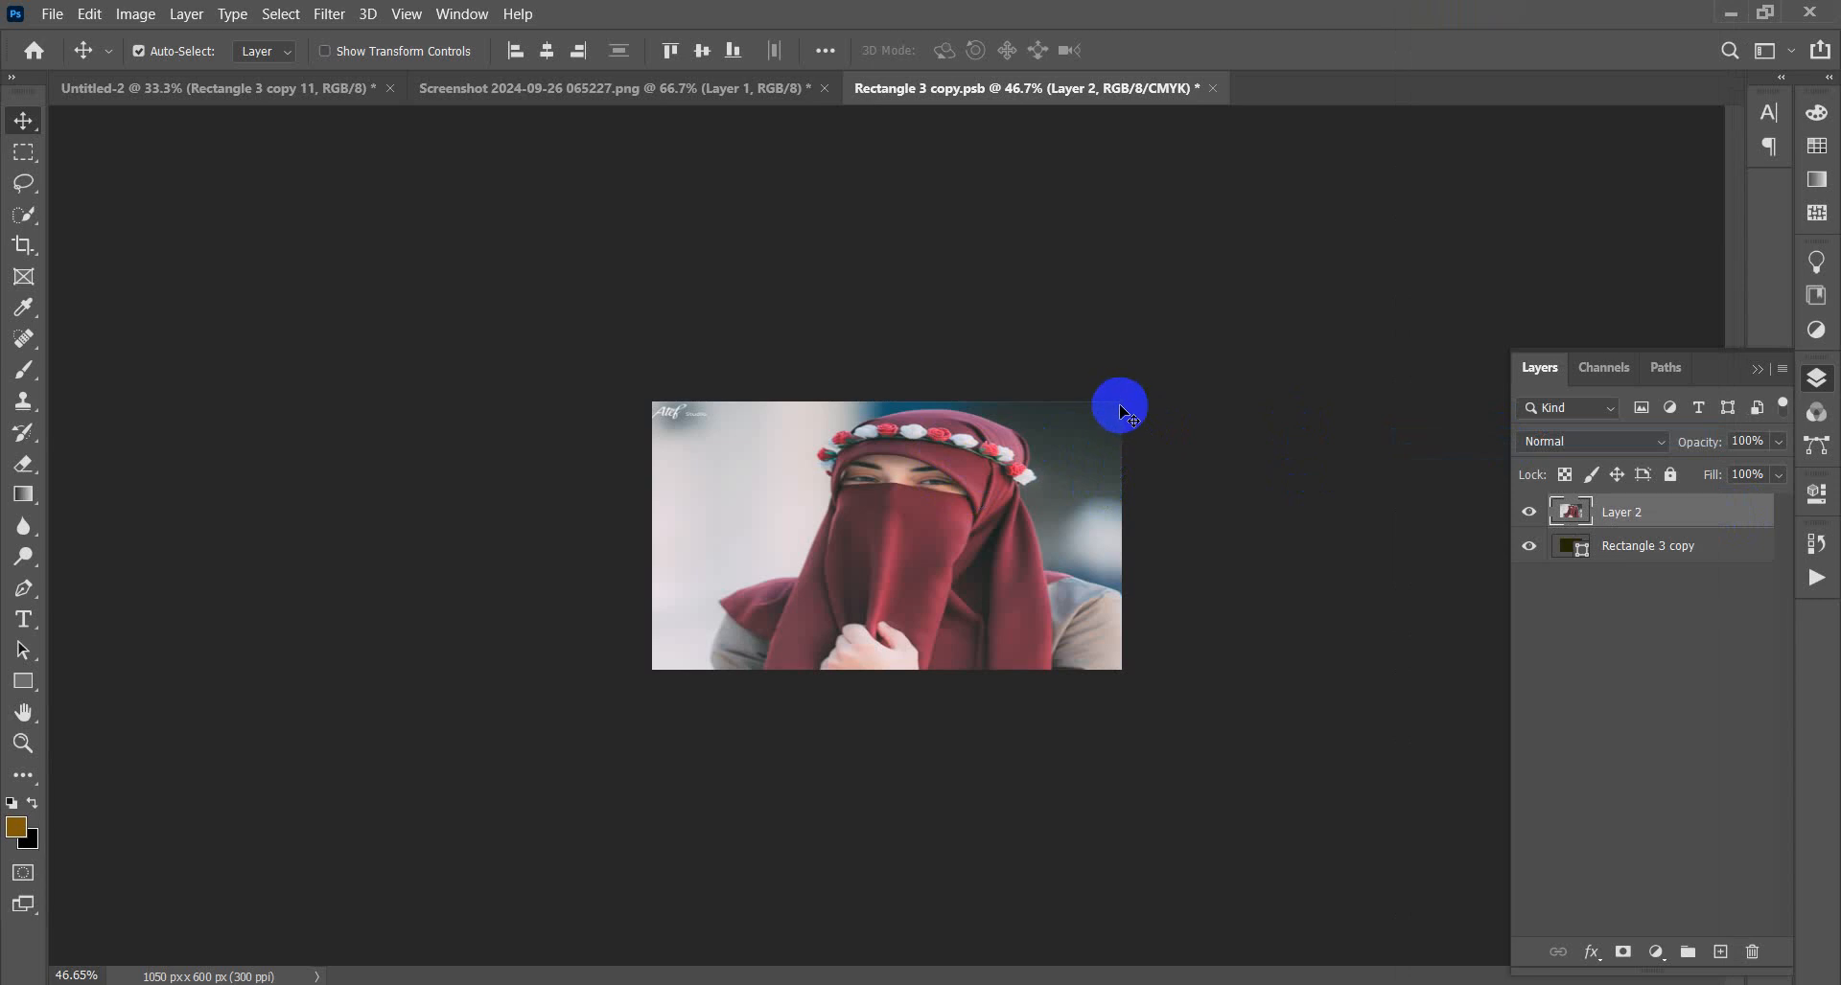
# - Clip the portrait on Layer 2 to the rounded Rectangle 3 copy shape with a clipping mask
pyautogui.click(1640, 504)
pyautogui.rightClick(1666, 515)
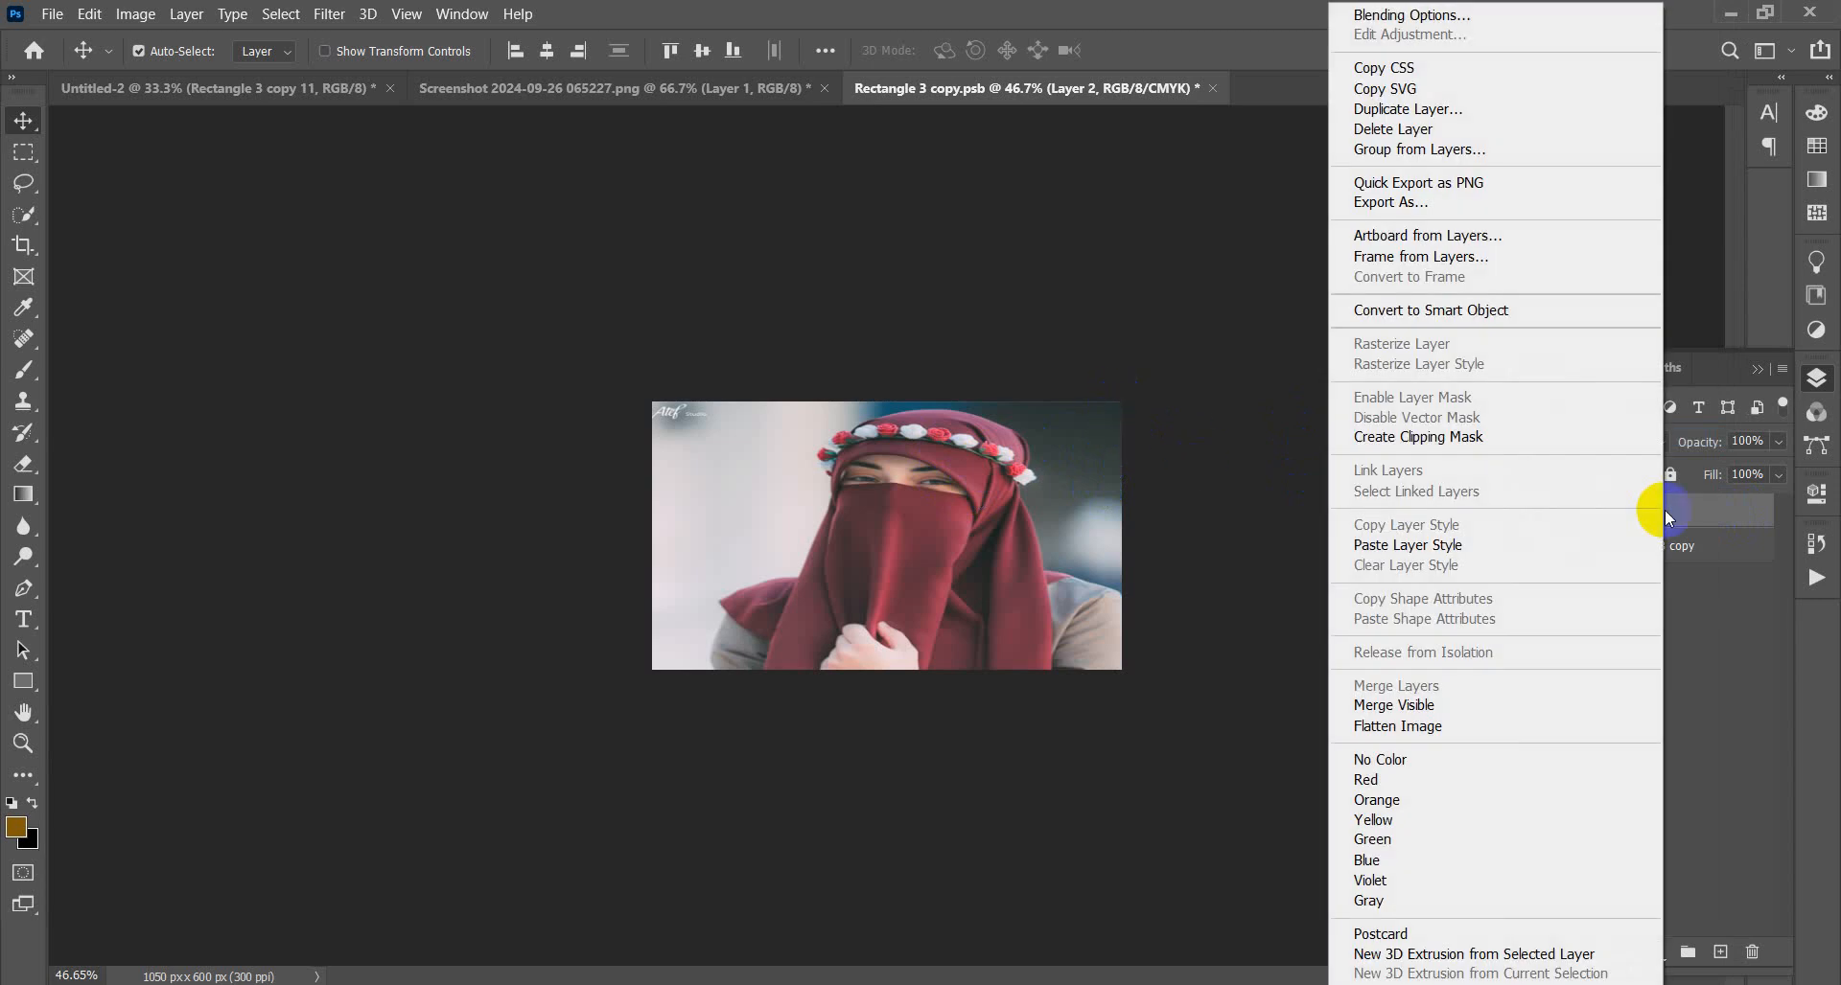
pyautogui.click(1434, 438)
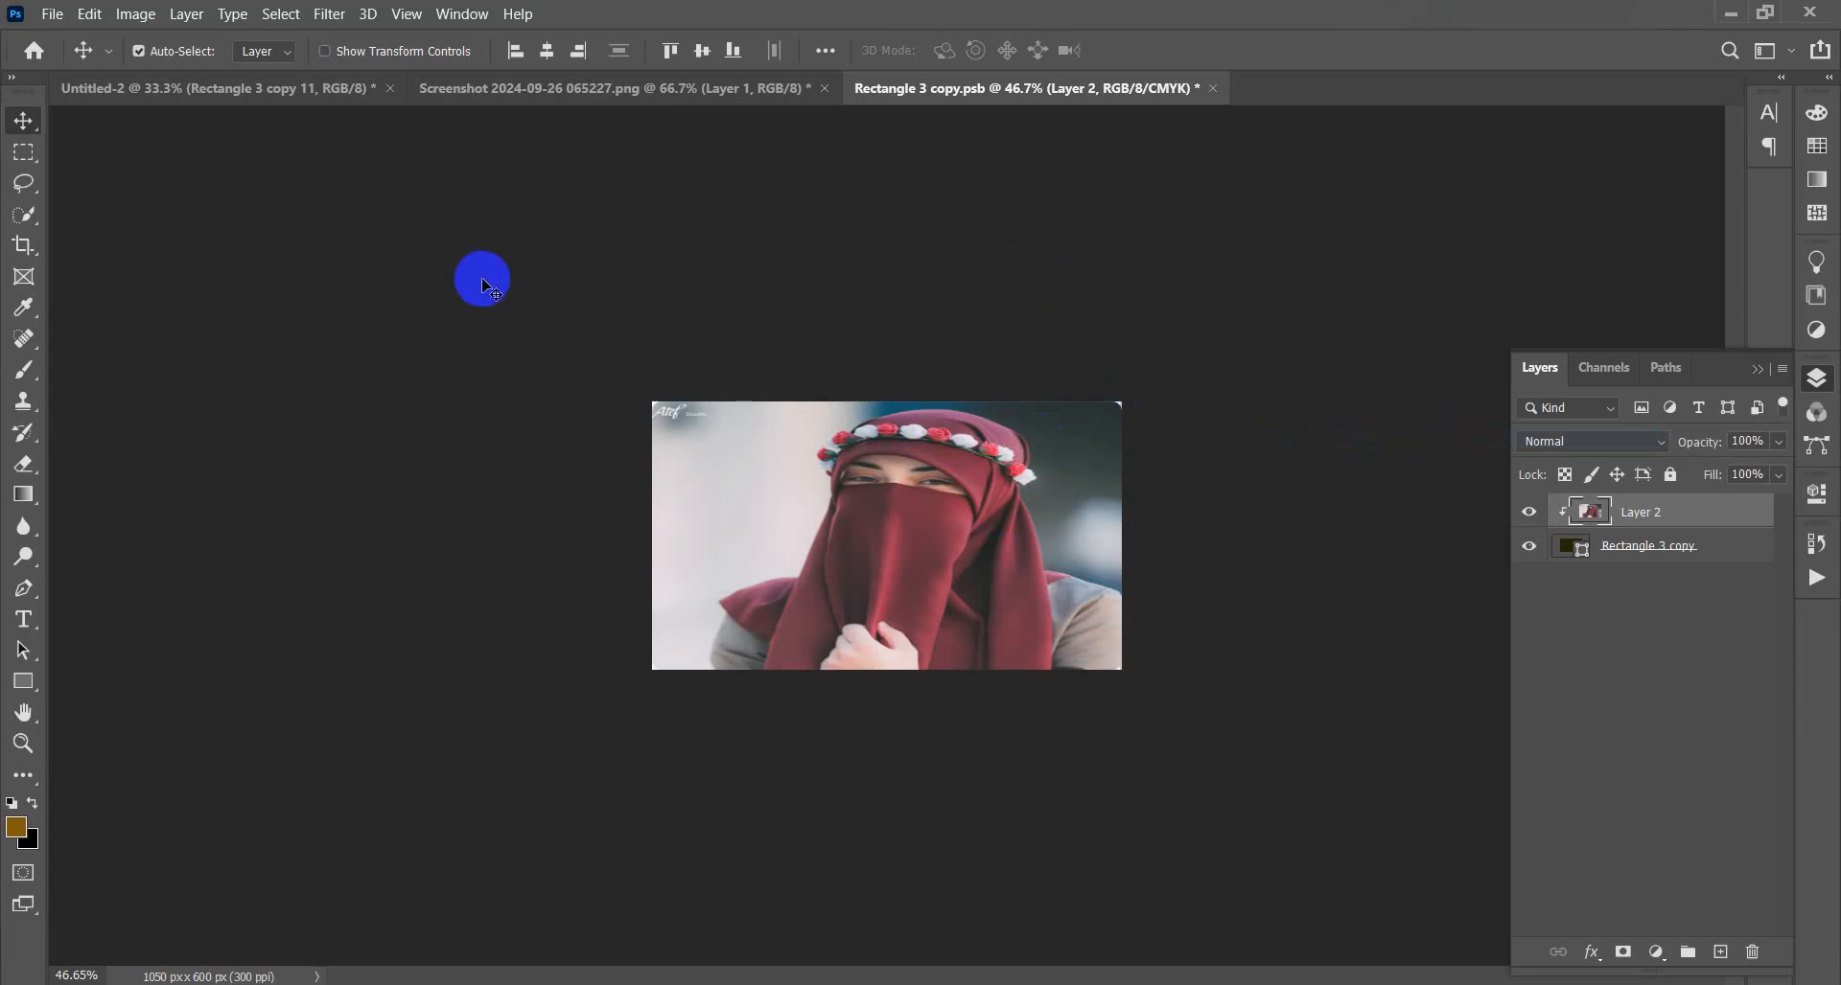
# - Save the edited smart object contents in Rectangle 3 copy.psb
pyautogui.hotkey('ctrl', 's')
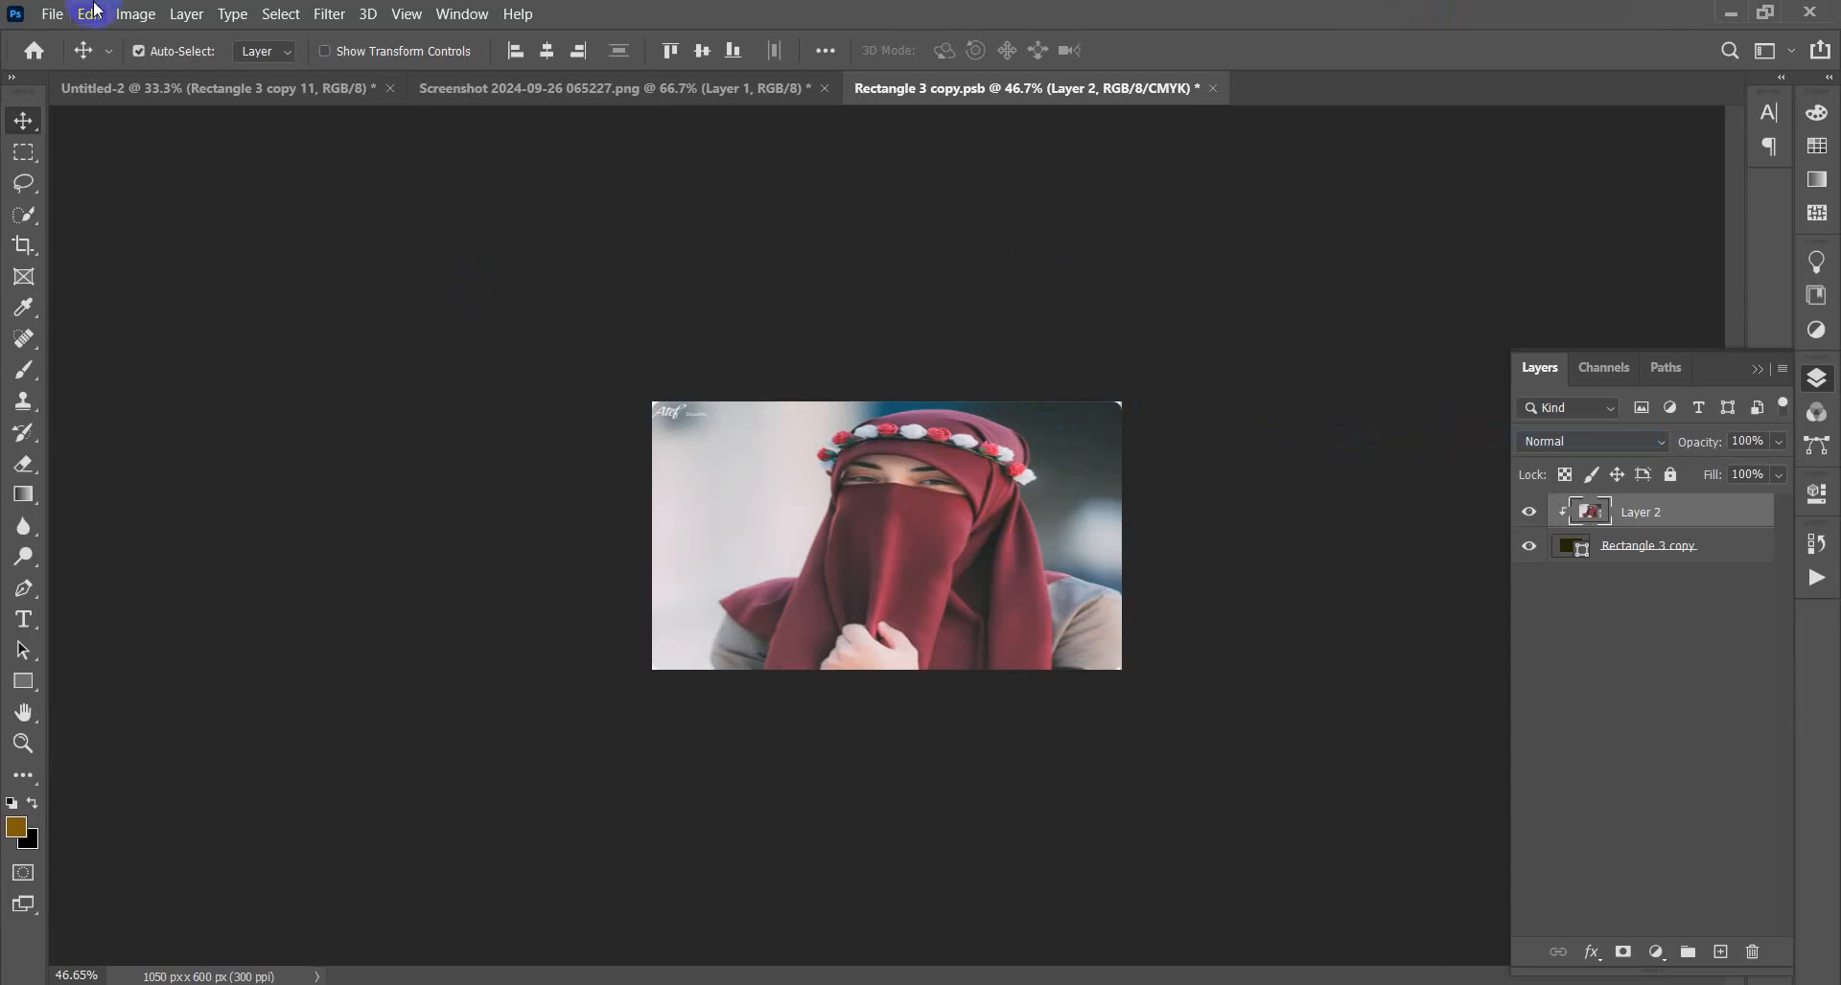
pyautogui.click(53, 14)
pyautogui.click(114, 271)
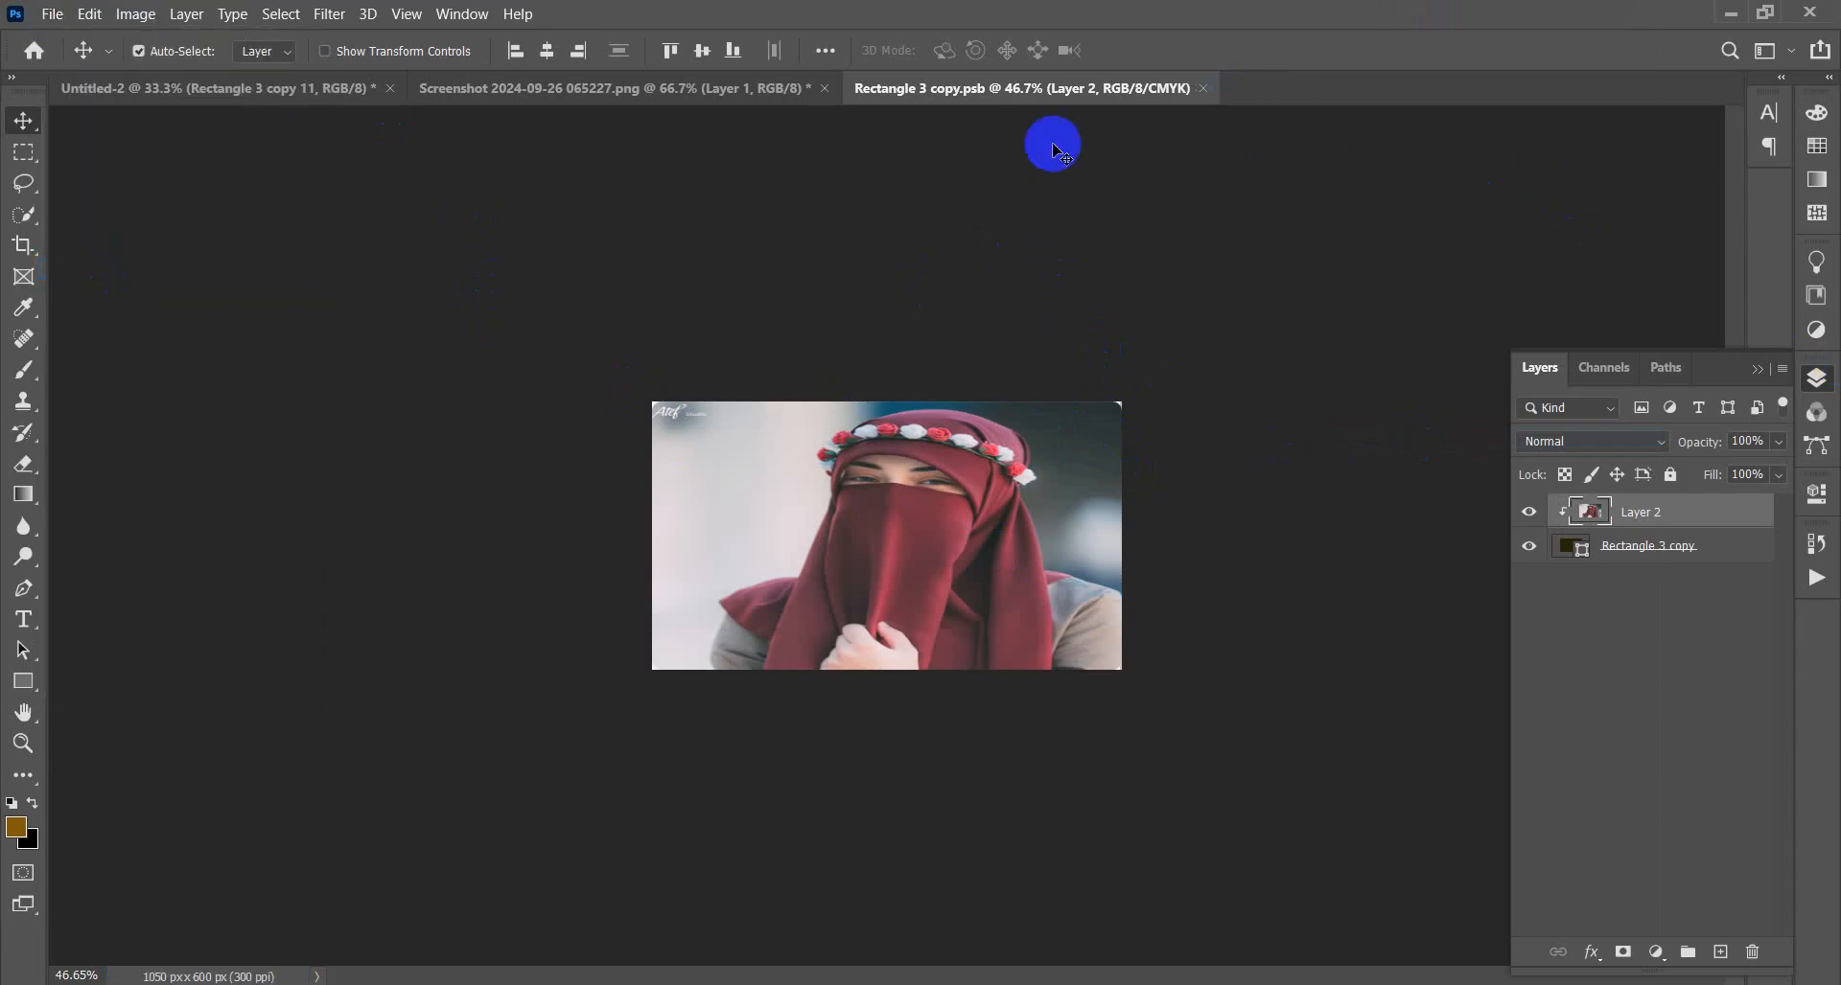
# - Return to the Untitled-2 mockup document and collapse the Back layer group
pyautogui.click(290, 93)
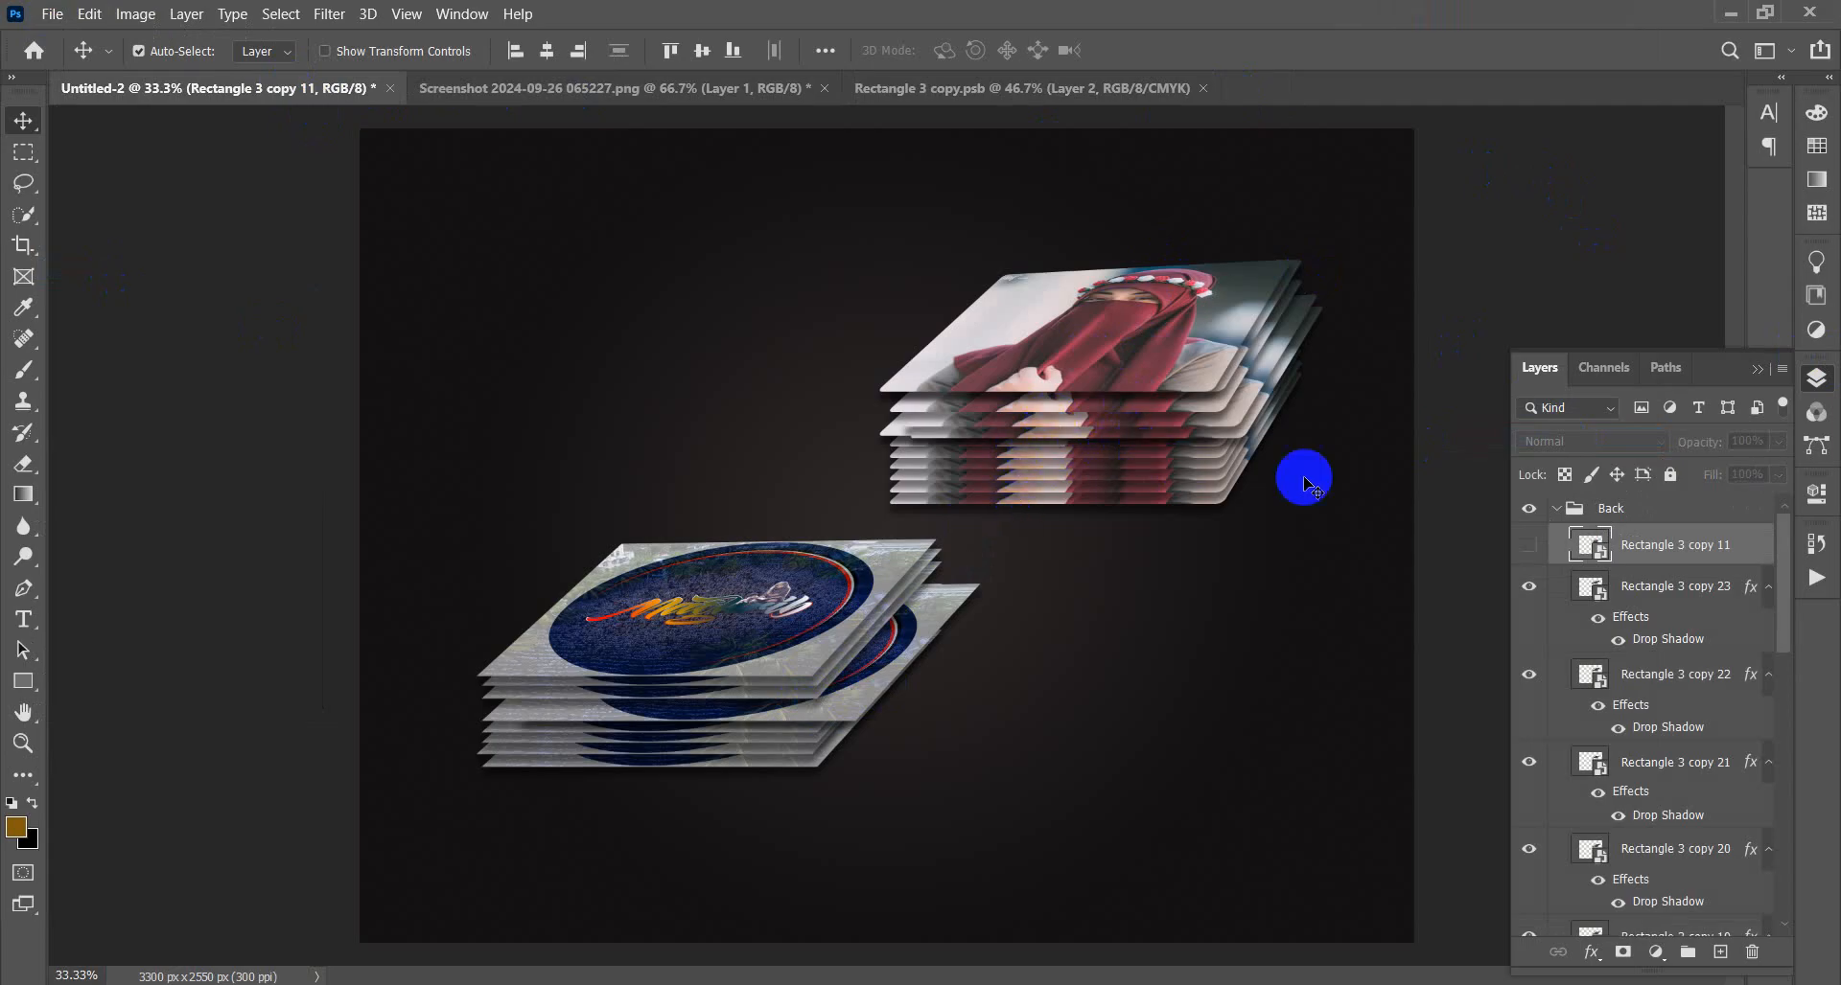
pyautogui.click(1556, 511)
pyautogui.moveTo(1556, 511); pyautogui.dragTo(964, 584)
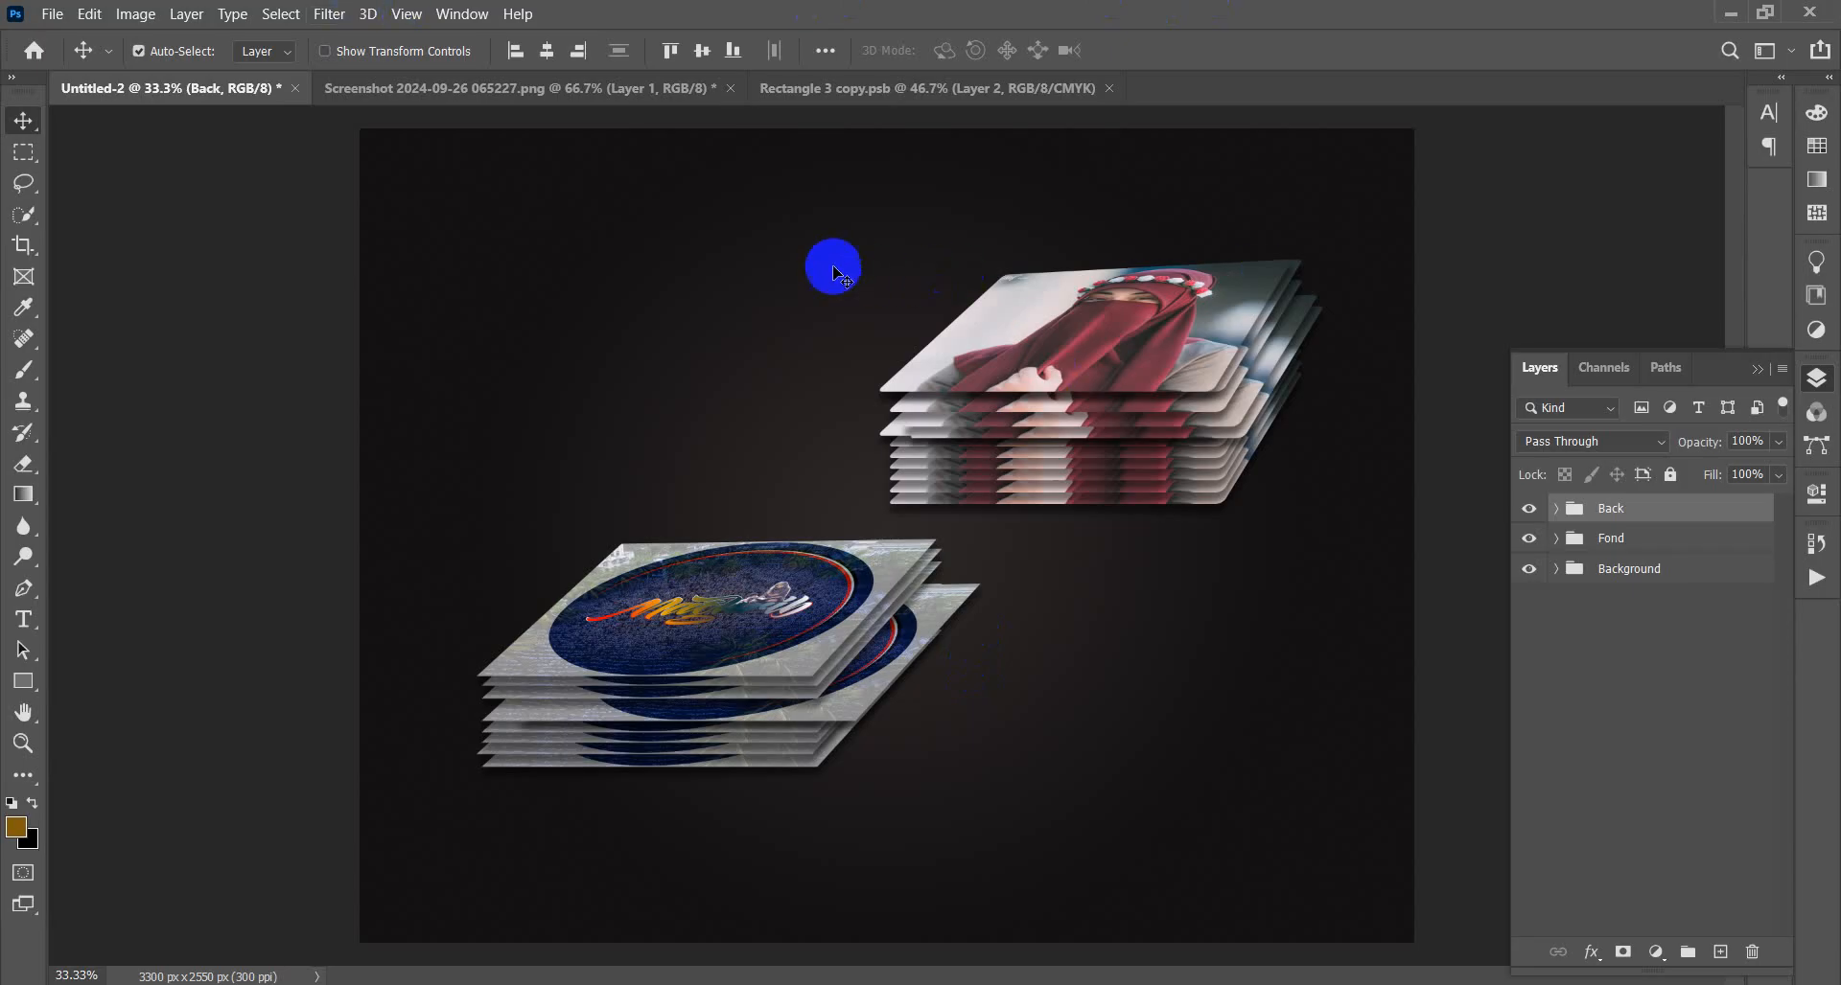
# - Close Screenshot 2024-09-26 065227.png without saving its changes and close Rectangle 3 copy.psb, leaving only the Untitled-2 mockup open
pyautogui.click(522, 88)
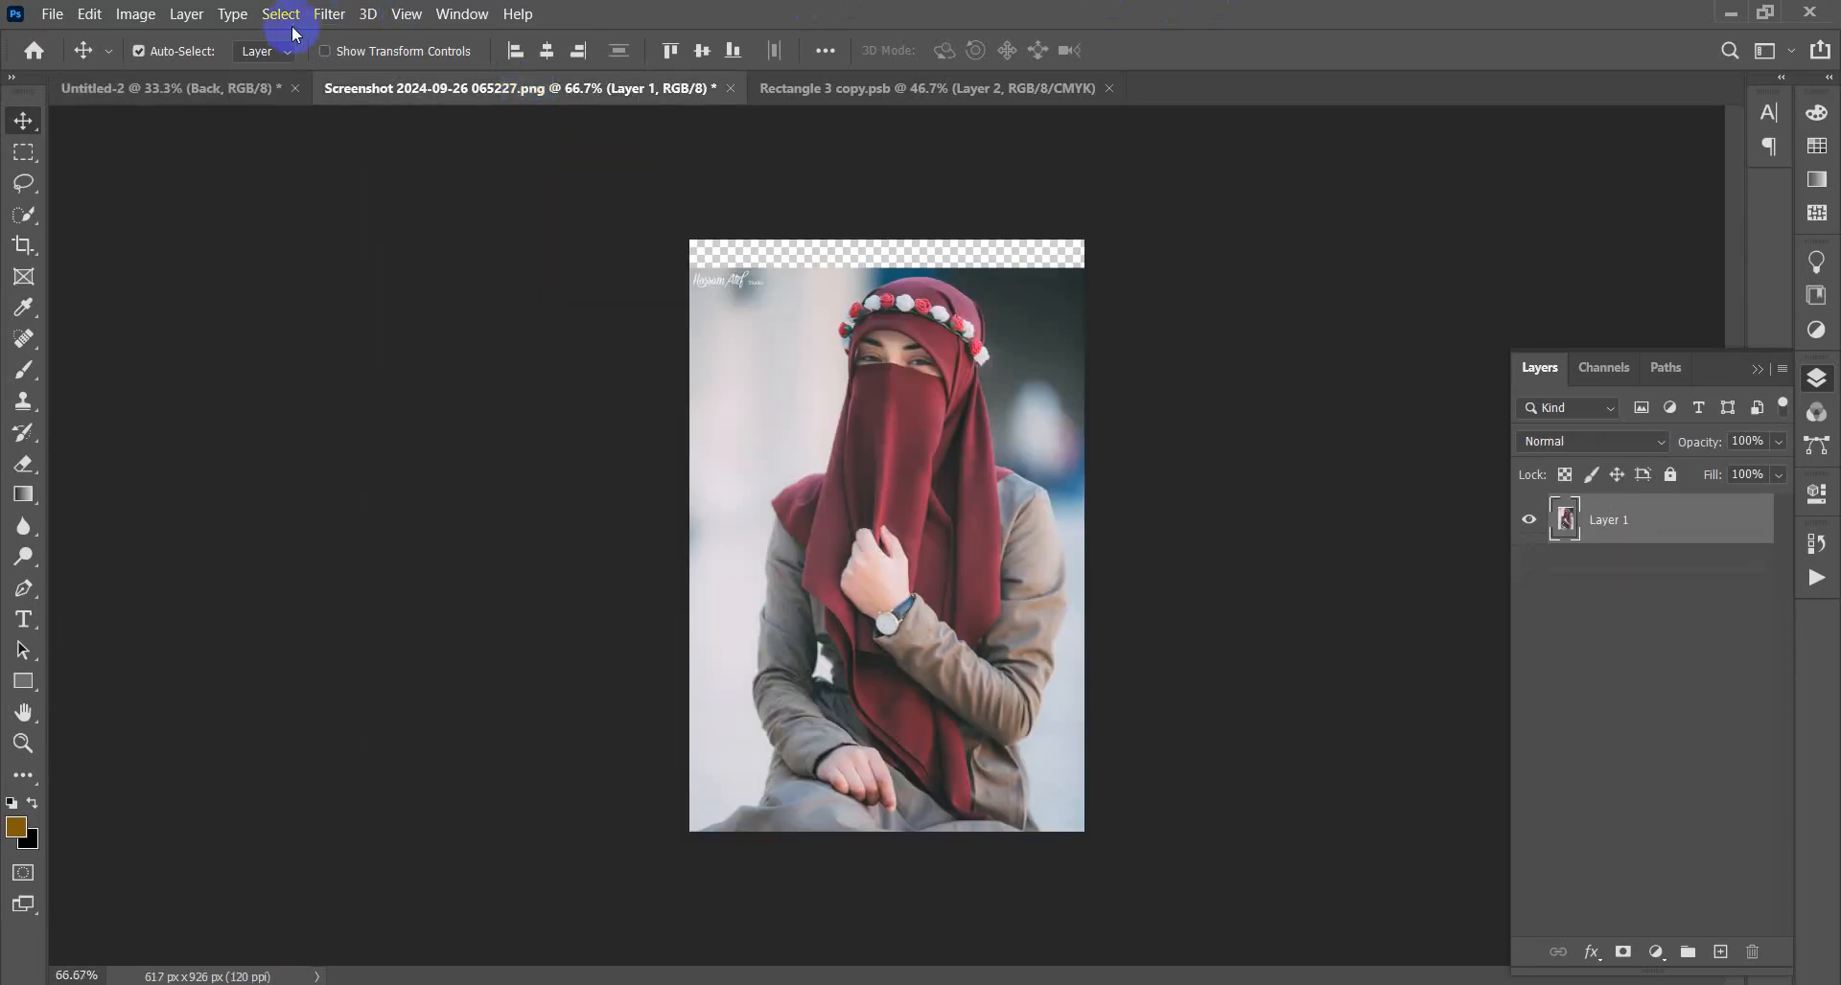
pyautogui.click(729, 88)
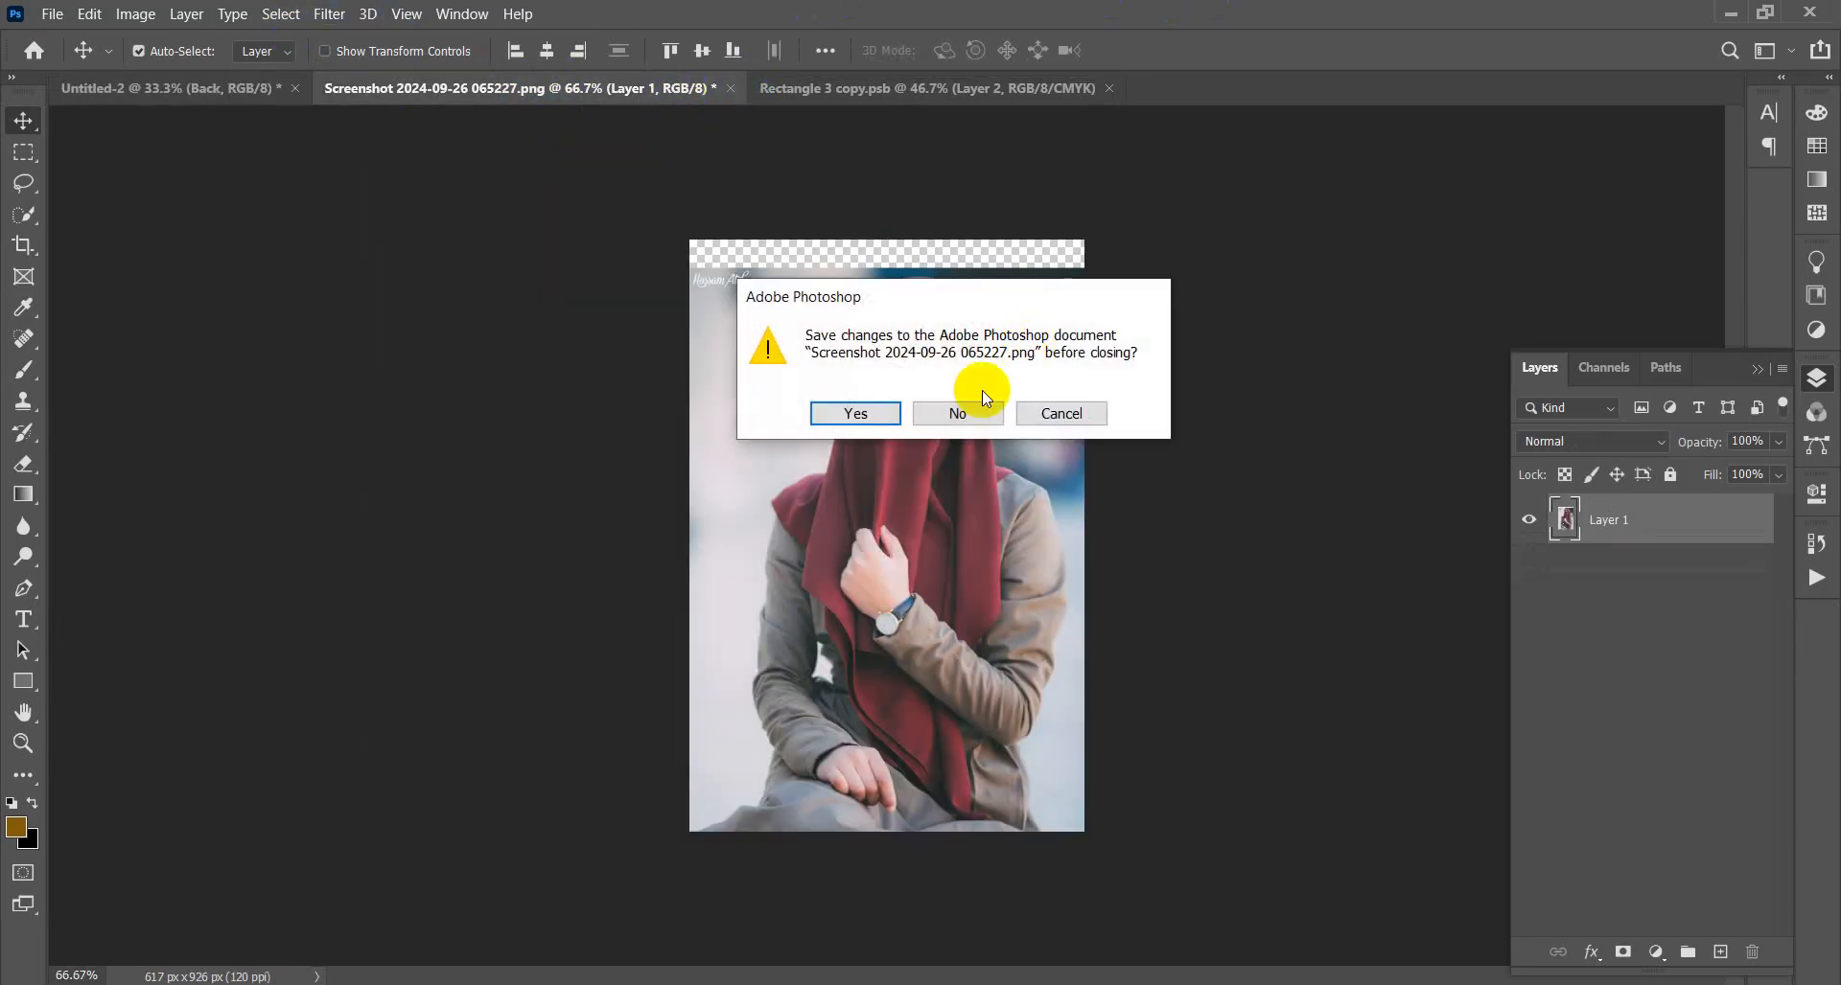
pyautogui.click(956, 415)
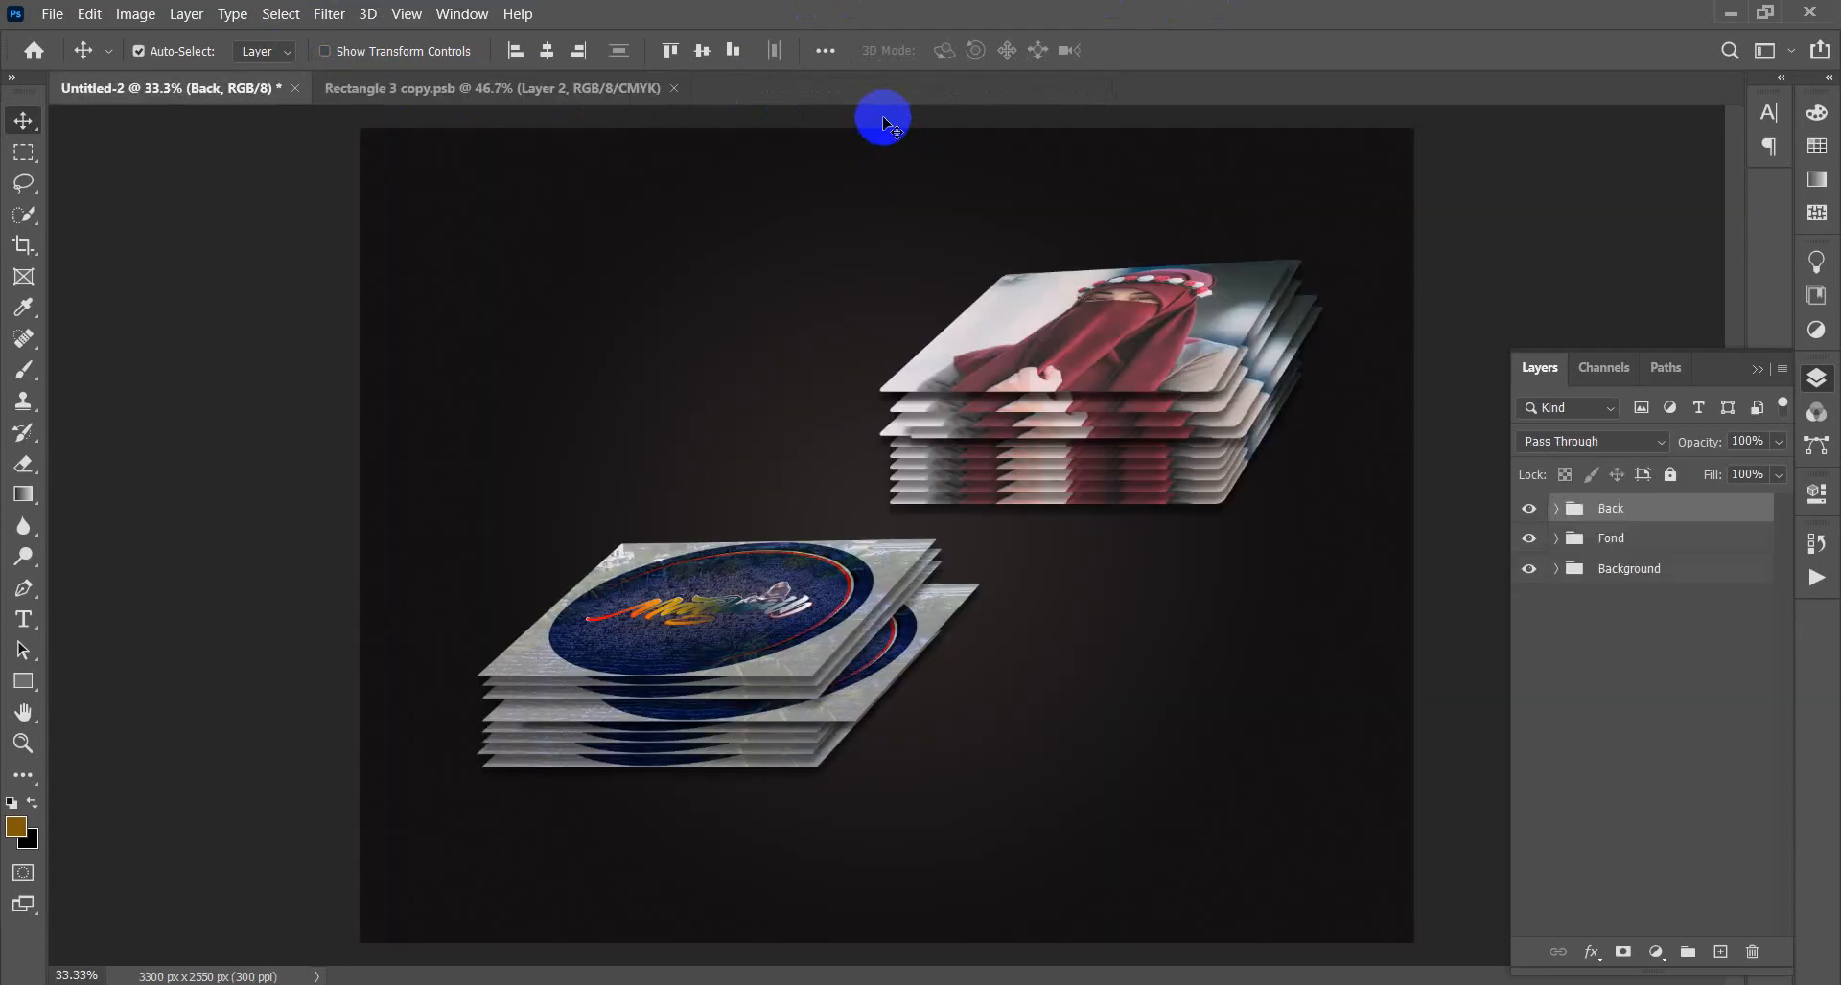
pyautogui.click(518, 89)
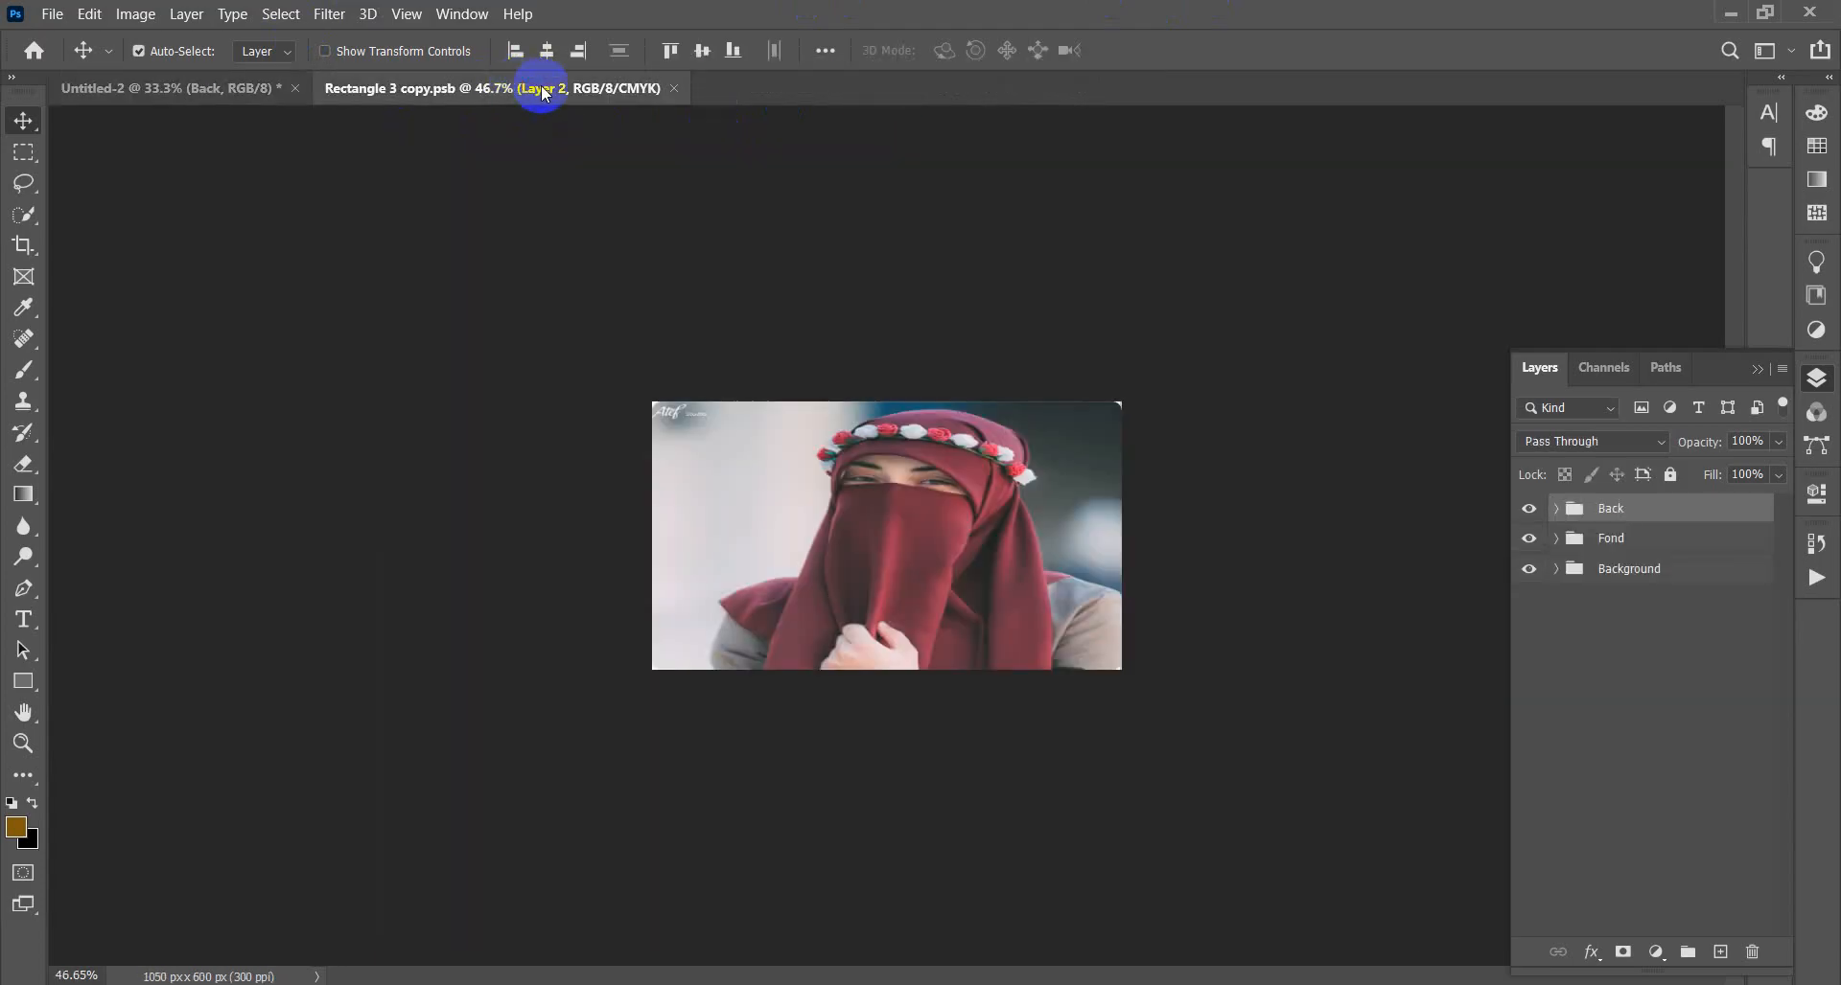
pyautogui.click(674, 88)
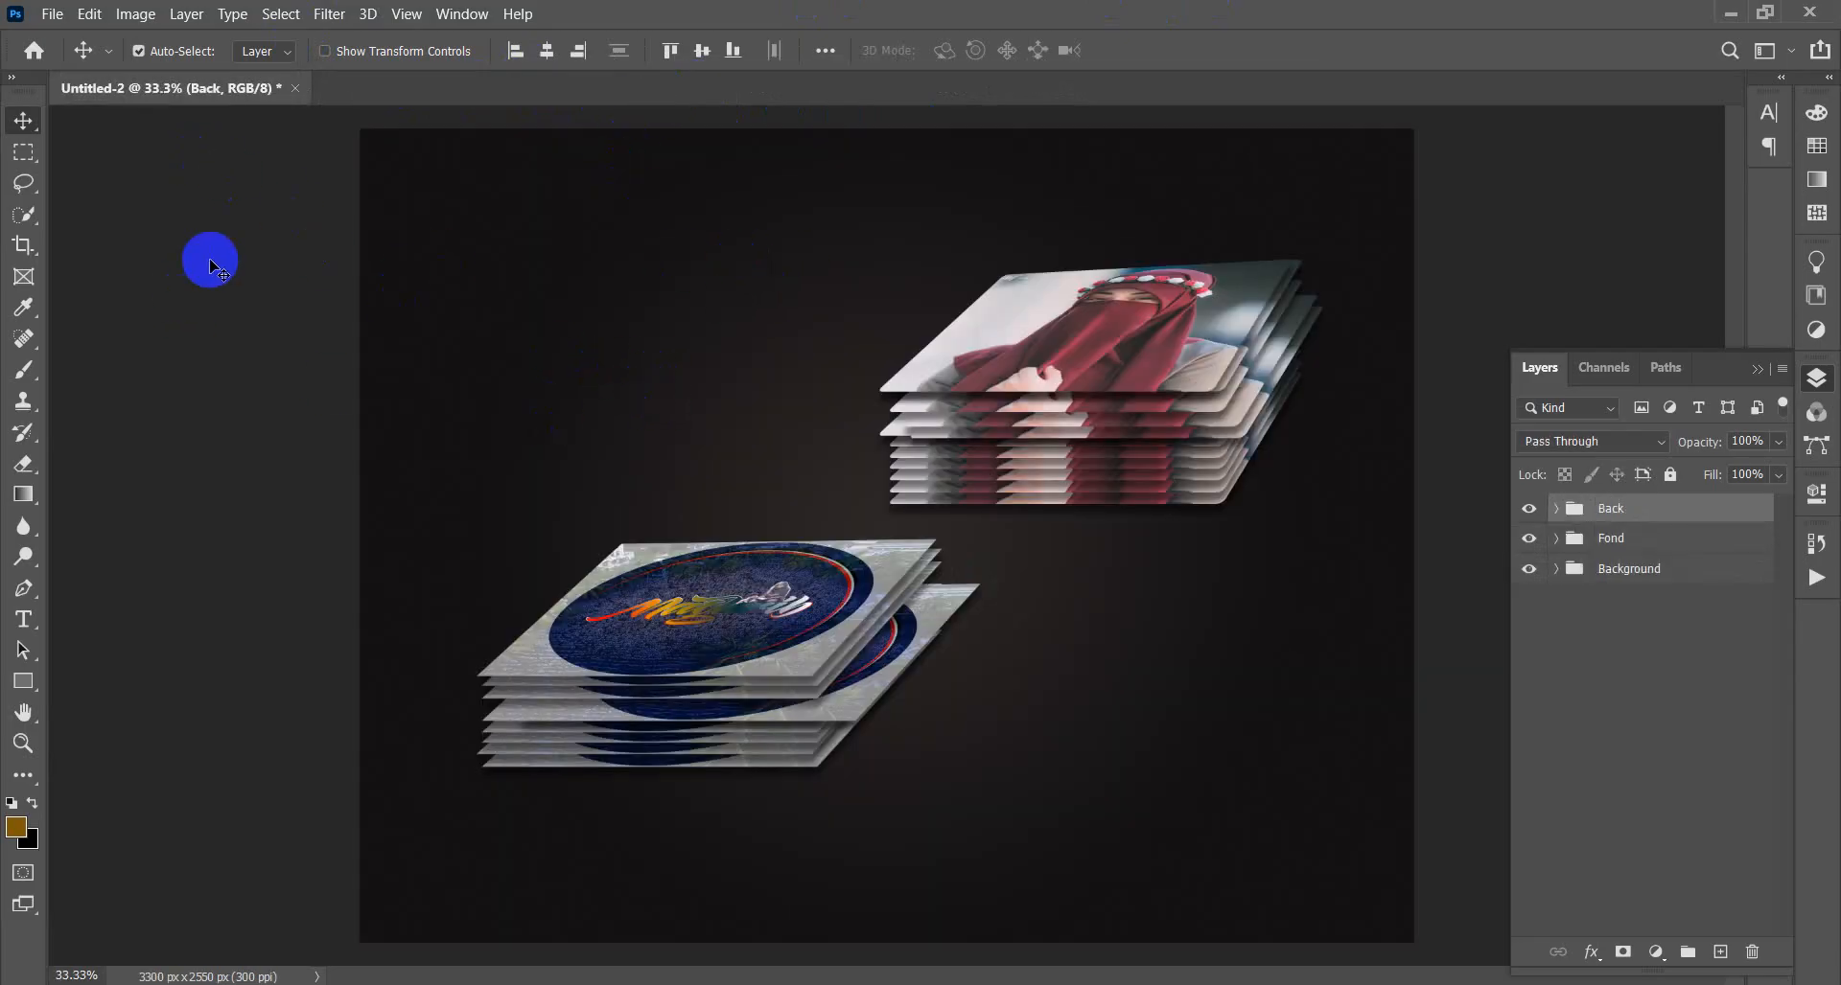
pyautogui.click(928, 406)
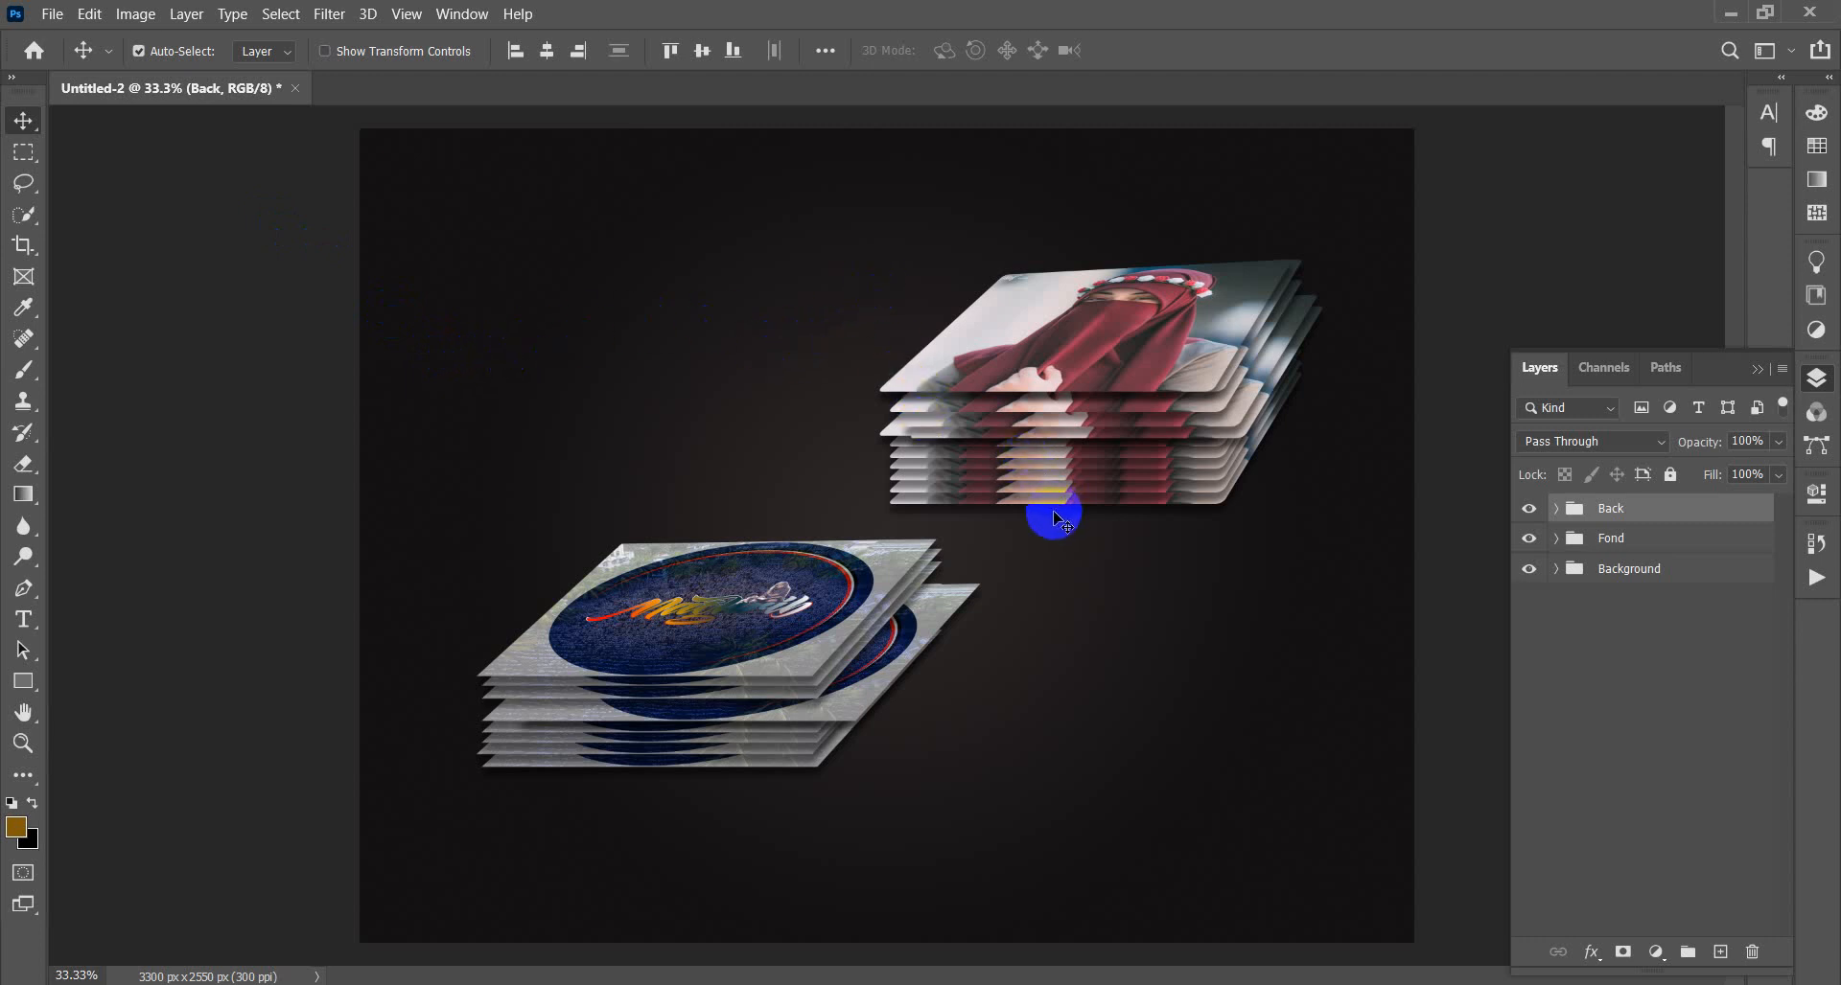